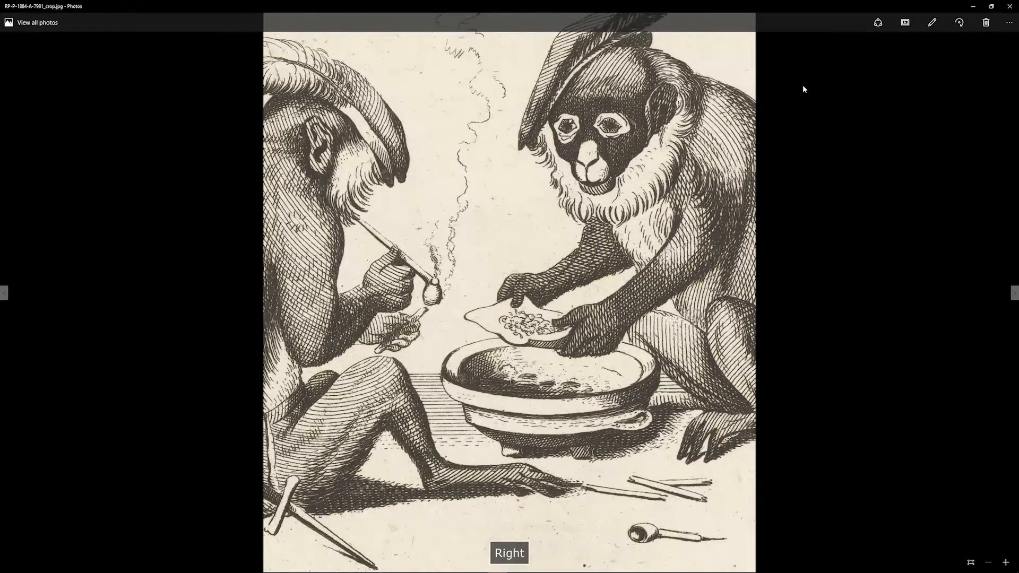
# Step: Examine the reference image crops one by one for how pipes, braziers and crumpled tobacco papers look in historical artworks
pyautogui.press('Right')
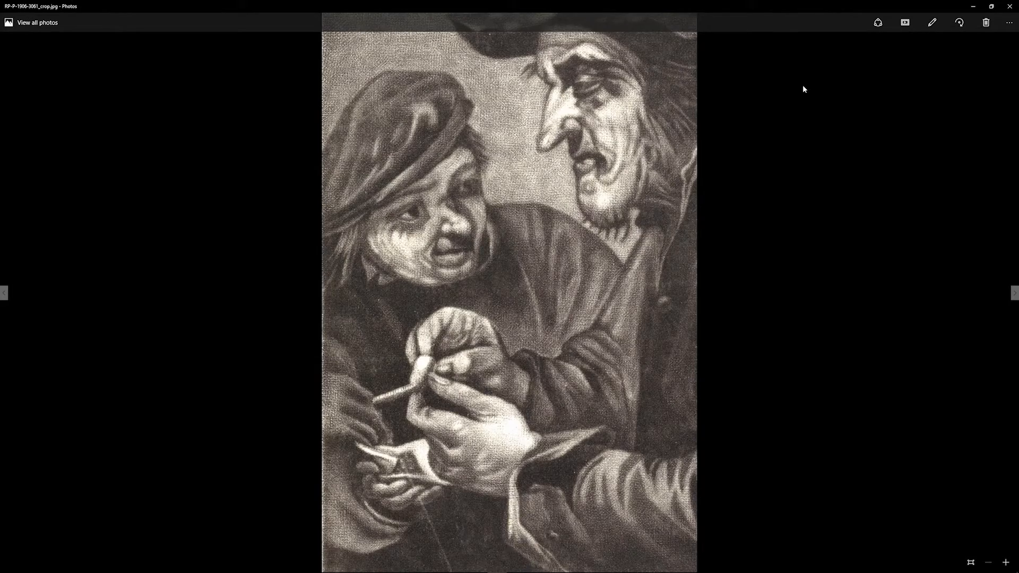
pyautogui.press('Right')
pyautogui.press('Right')
pyautogui.press('Right')
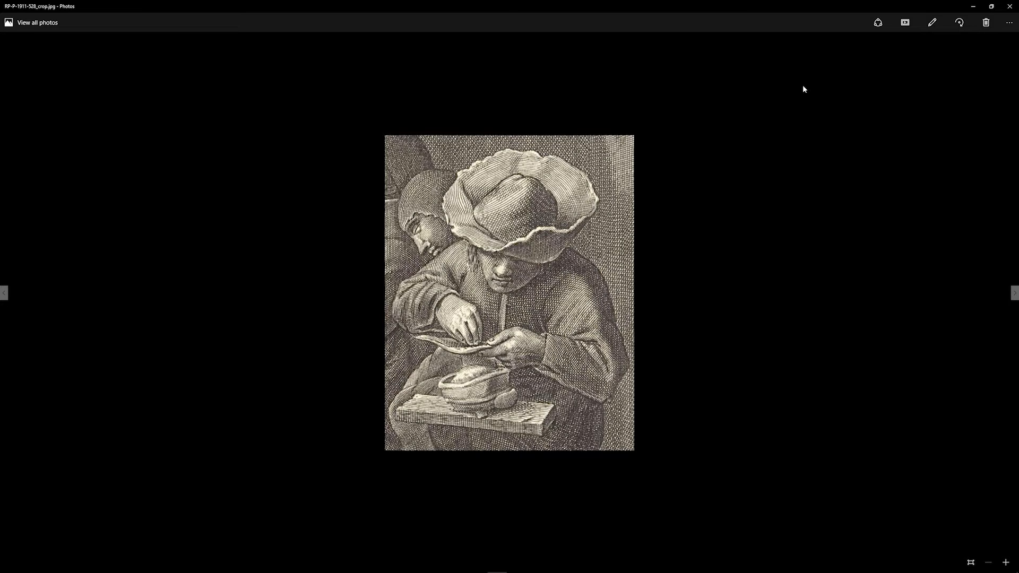
pyautogui.press('Right')
pyautogui.press('Right')
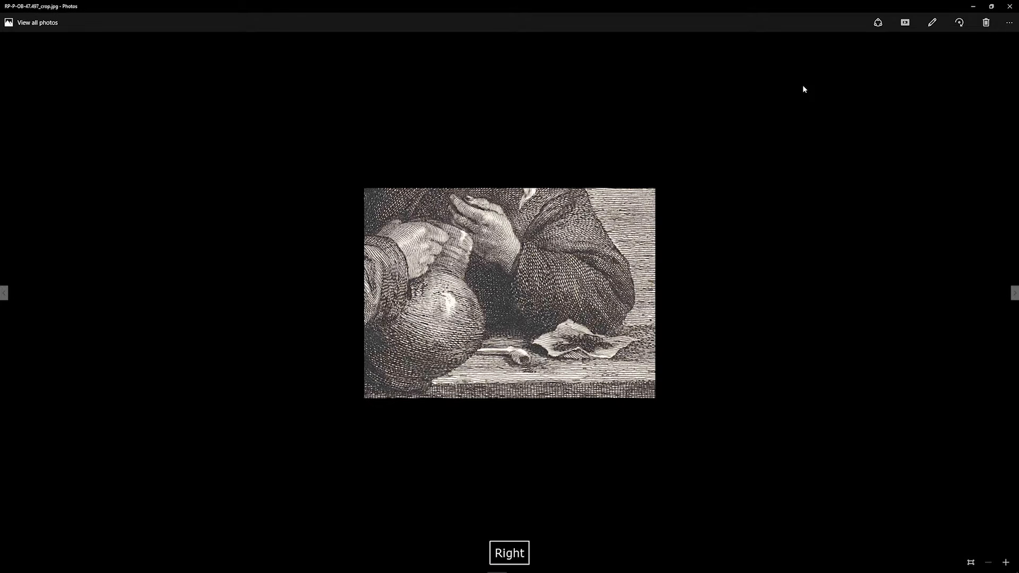
pyautogui.press('Right')
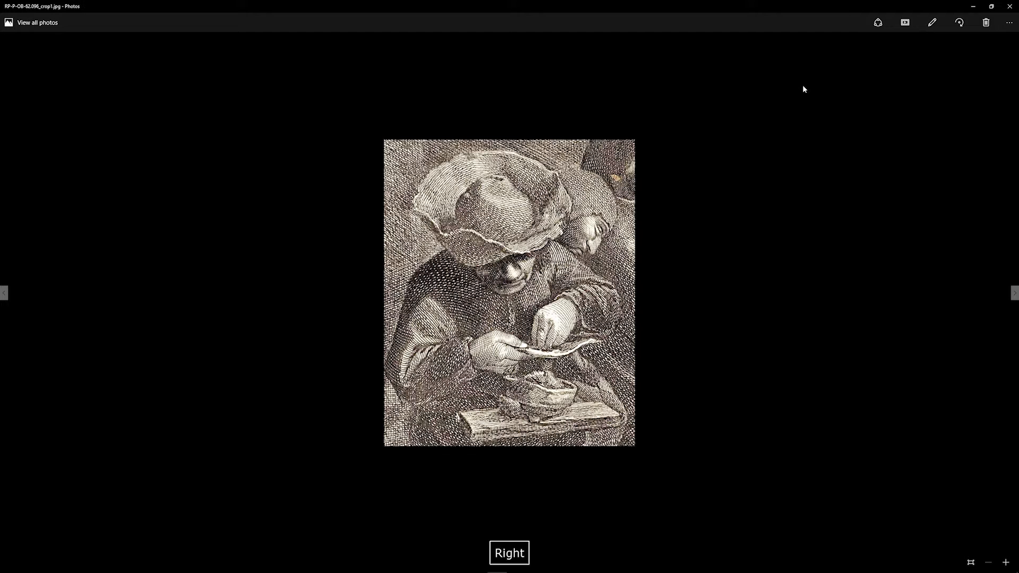
pyautogui.press('Right')
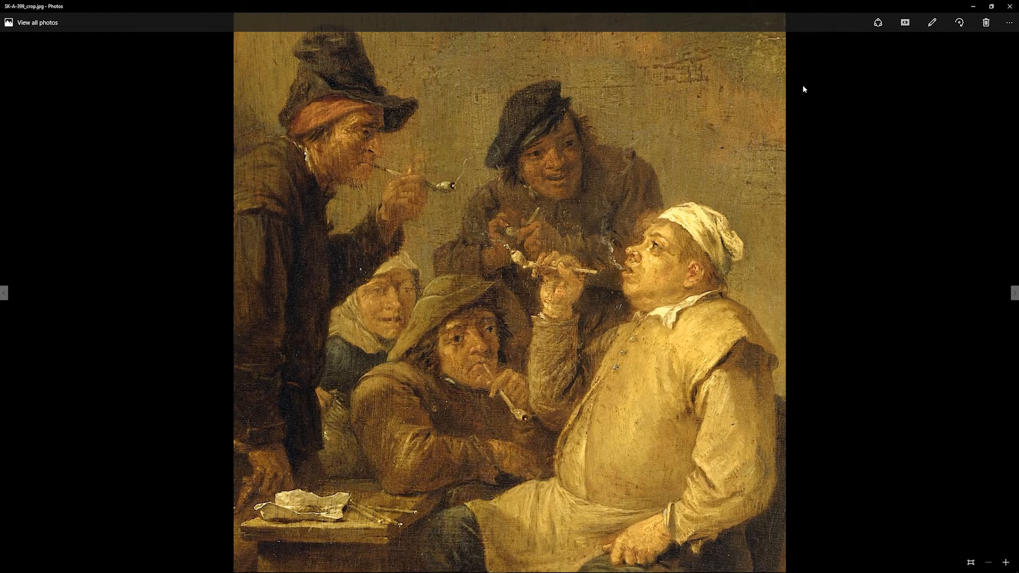
pyautogui.press('Right')
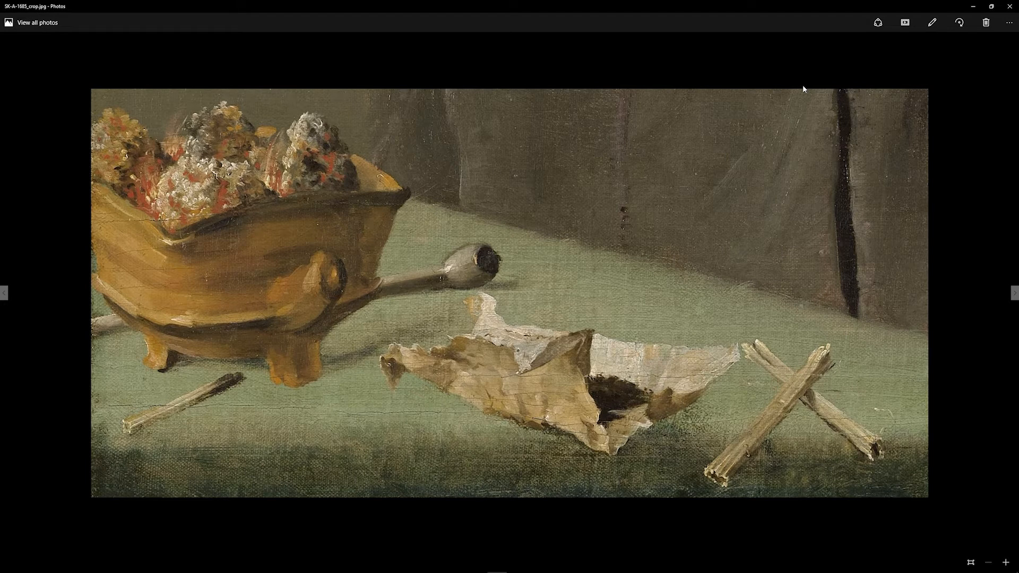
pyautogui.press('Right')
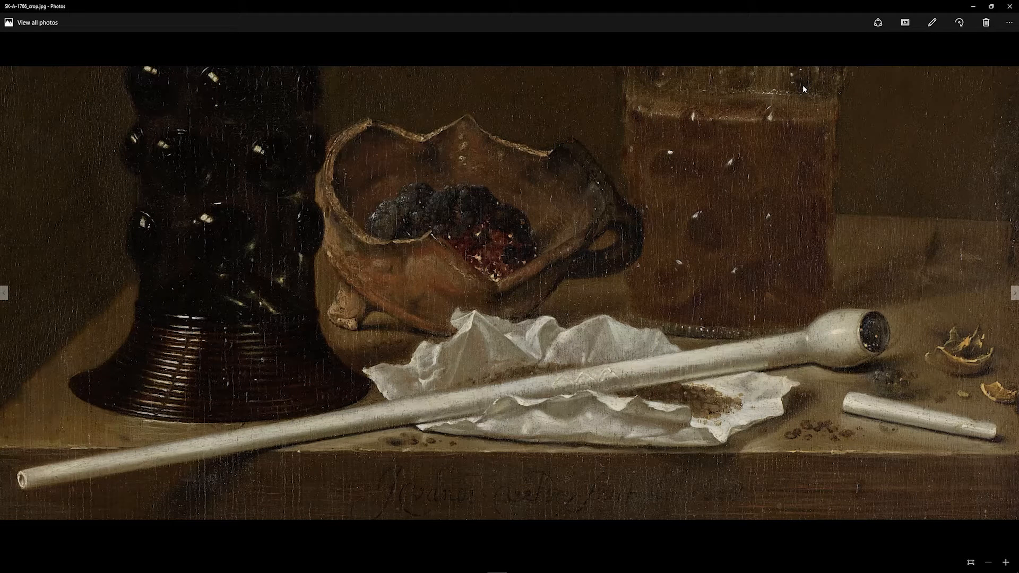
pyautogui.press('Right')
pyautogui.press('Right')
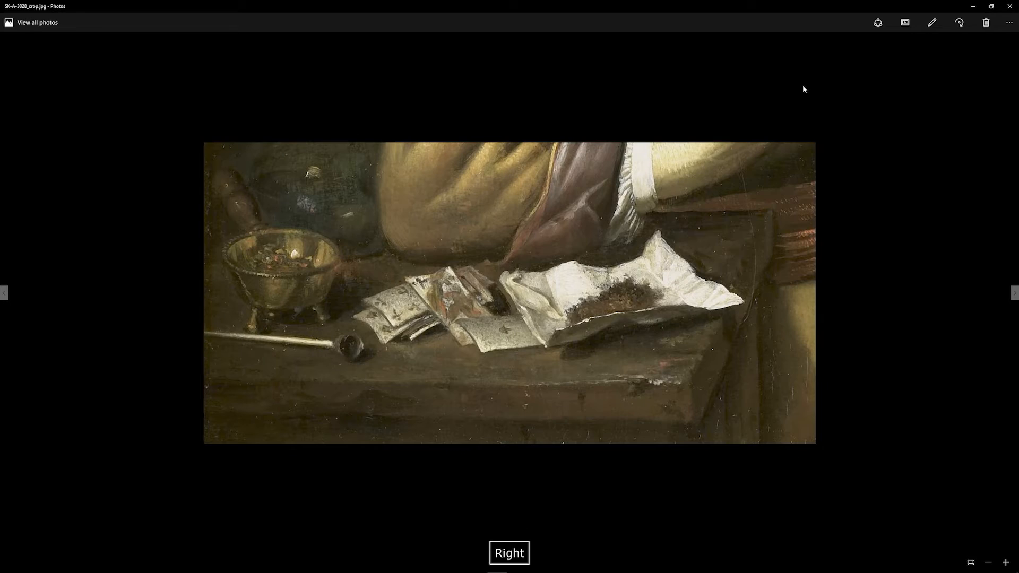
pyautogui.press('Right')
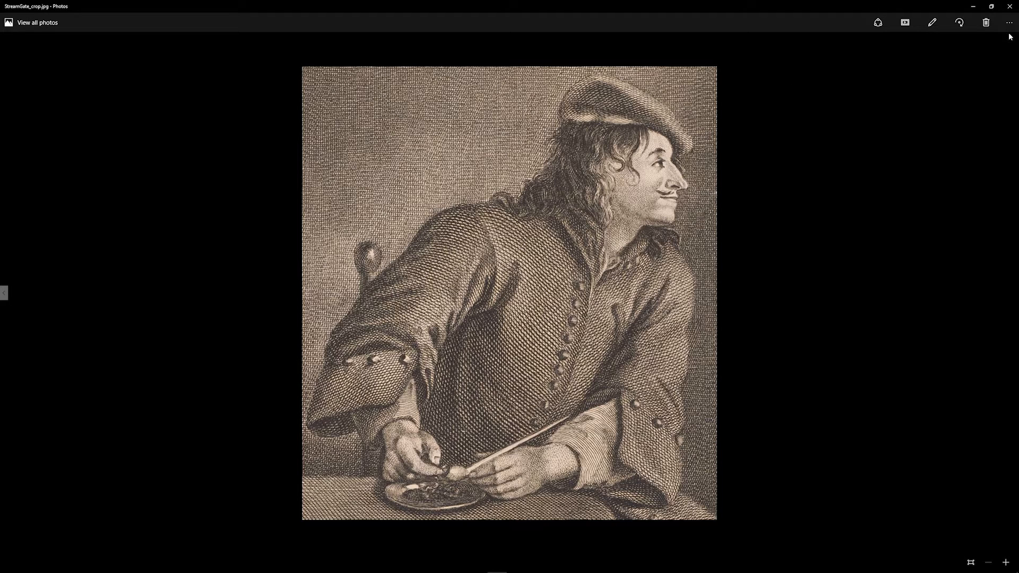
# Step: Open The Card Players crop as reference, move its window off the main screen and close the image folder to return to Blender
pyautogui.click(1009, 6)
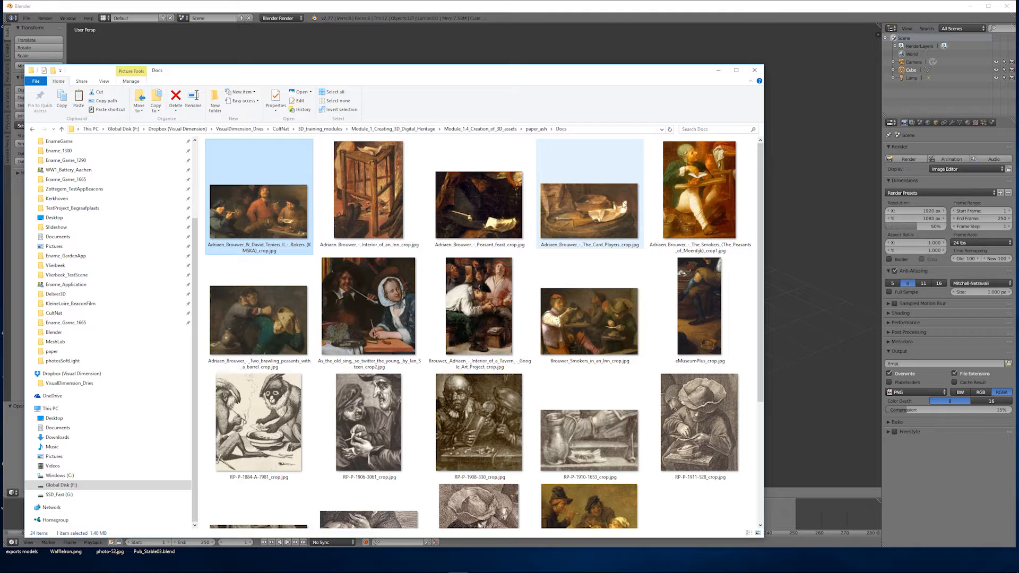
pyautogui.doubleClick(598, 207)
pyautogui.moveTo(666, 3); pyautogui.dragTo(440, 31)
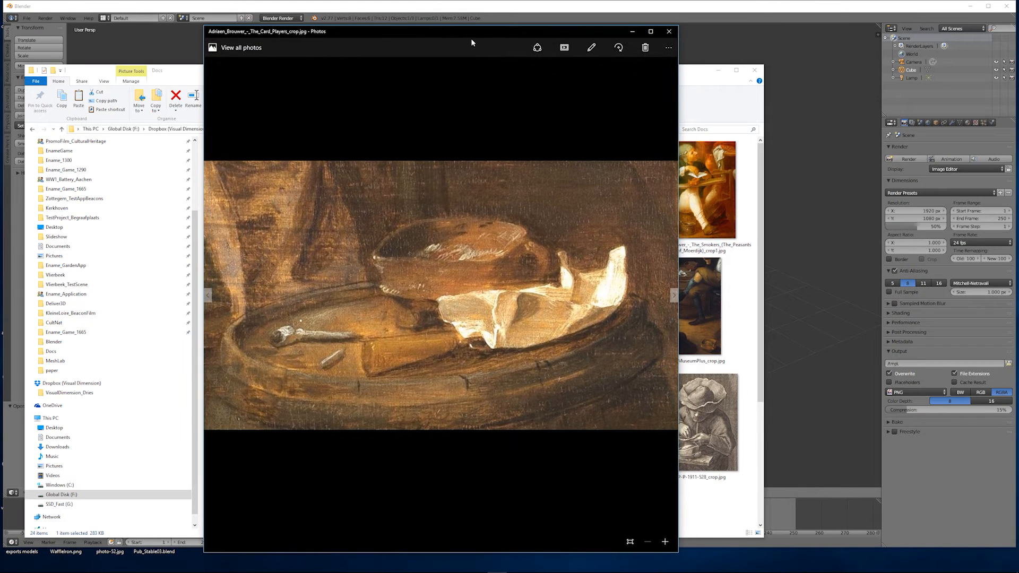
pyautogui.moveTo(510, 33); pyautogui.dragTo(0, 5)
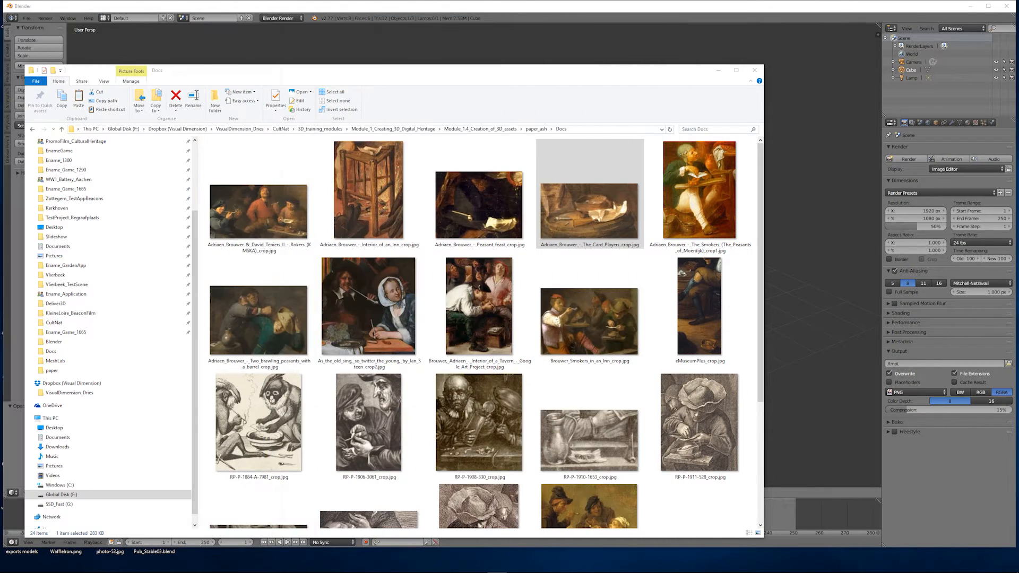
pyautogui.click(754, 70)
# Step: Delete the default cube and set the scene units to Metric
pyautogui.press('x')
pyautogui.click(478, 222)
pyautogui.moveTo(478, 221); pyautogui.dragTo(494, 205, button='middle')
pyautogui.press('KP_7')
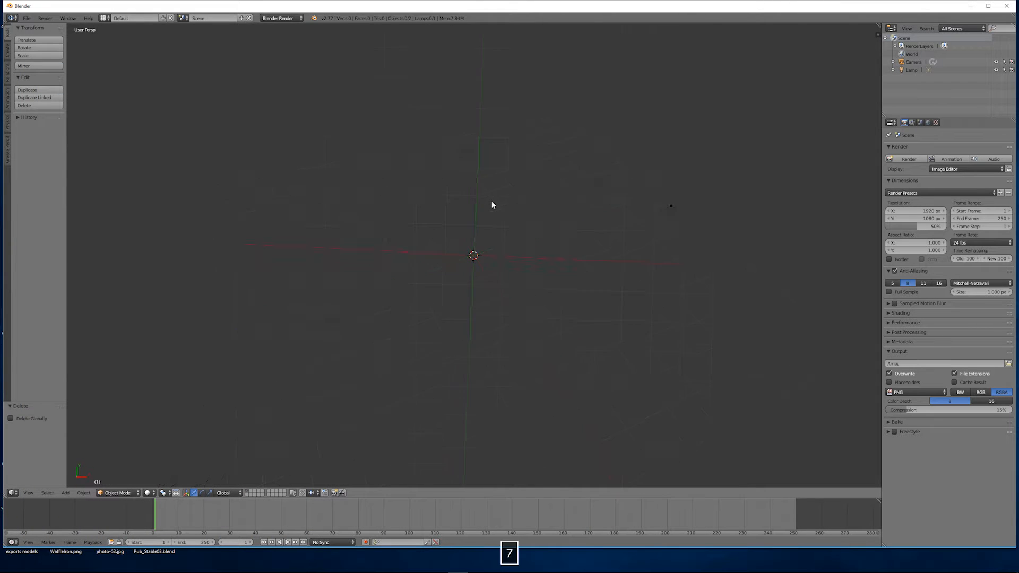
pyautogui.click(919, 123)
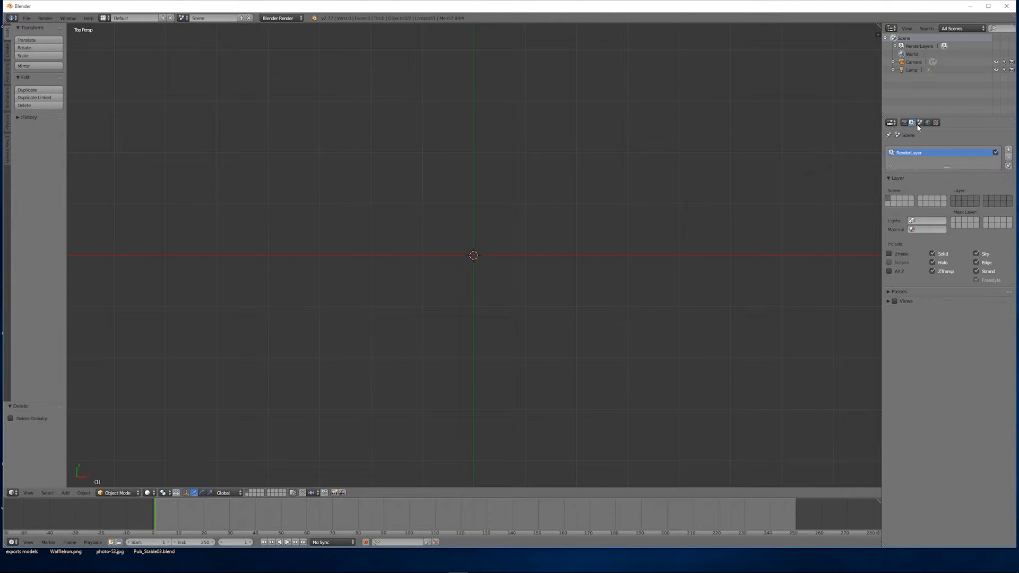
pyautogui.click(947, 202)
# Step: Add a plane at the origin and scale it to a rectangle about 27 cm by 11 cm
pyautogui.hotkey('shift', 'a')
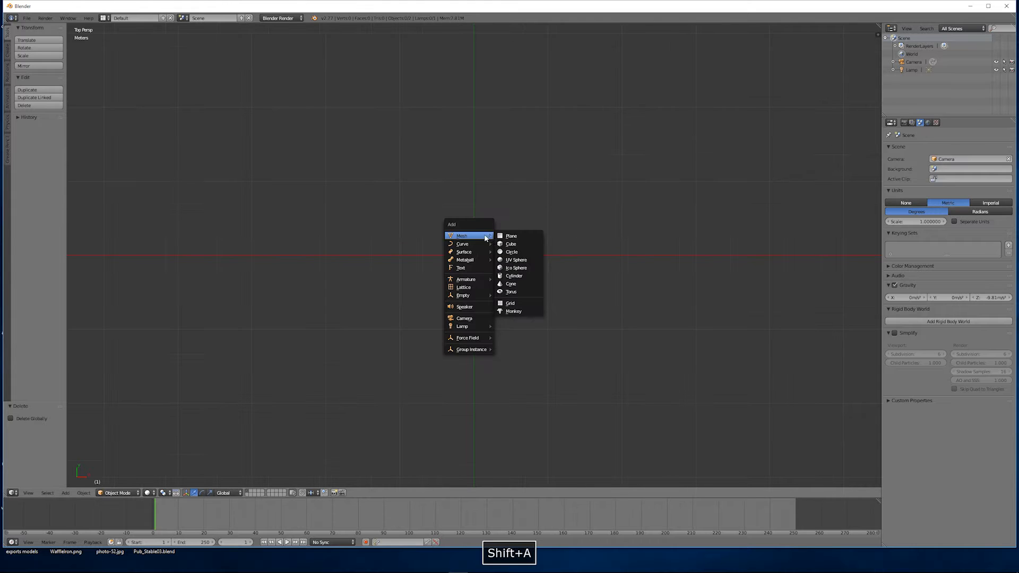
pyautogui.click(508, 237)
pyautogui.press('n')
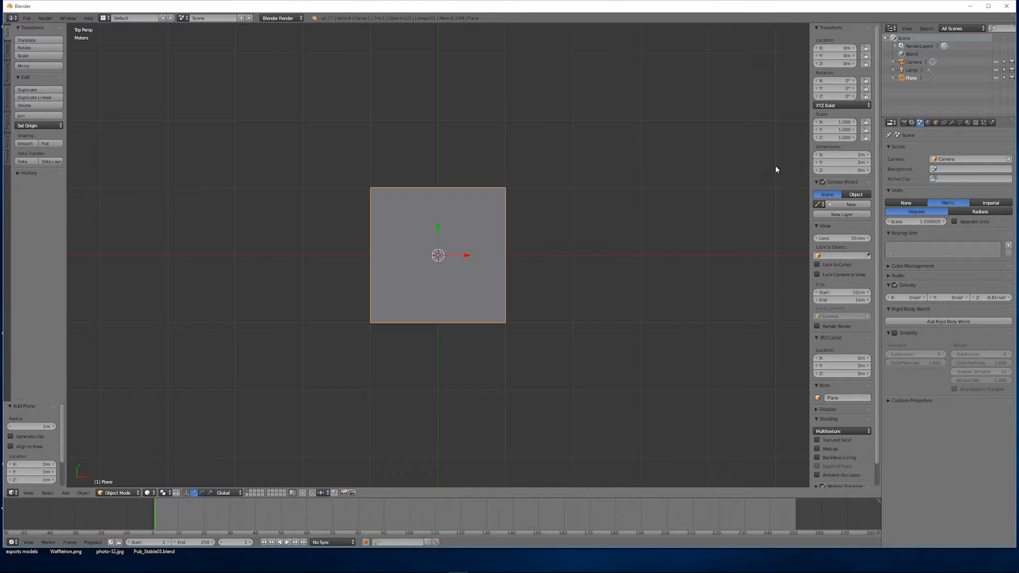
pyautogui.press('s')
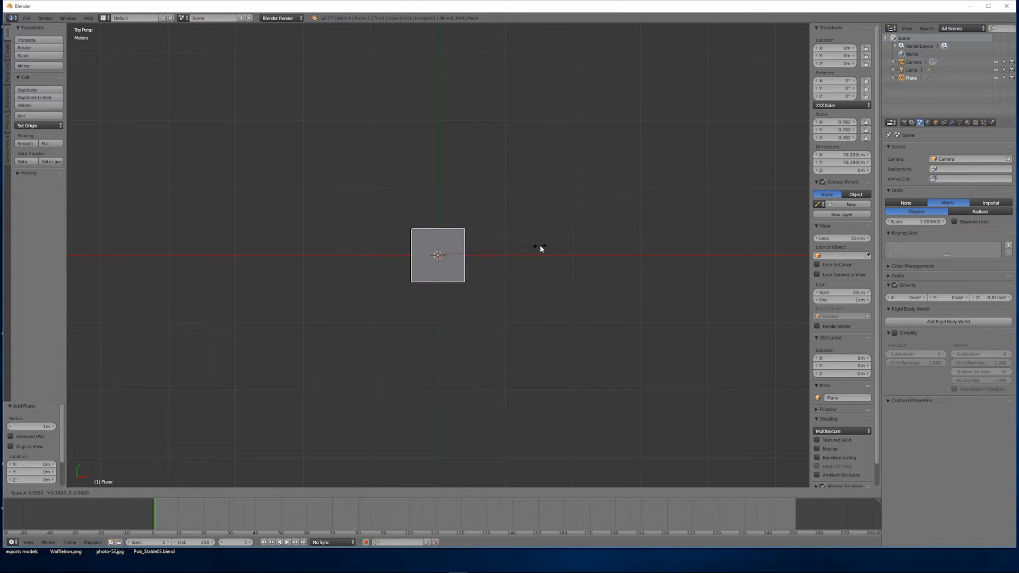
pyautogui.click(469, 263)
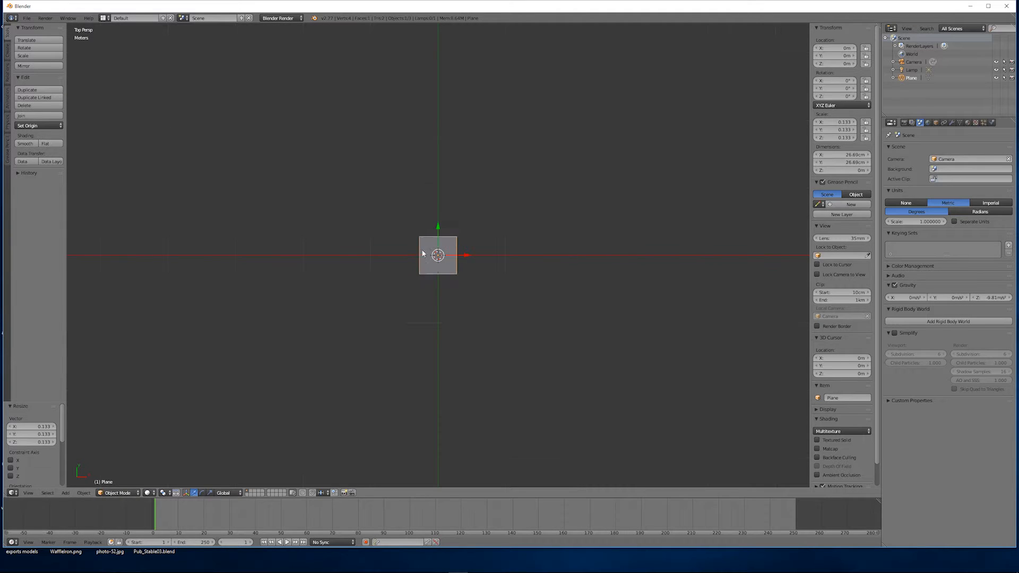
pyautogui.press('s')
pyautogui.press('y')
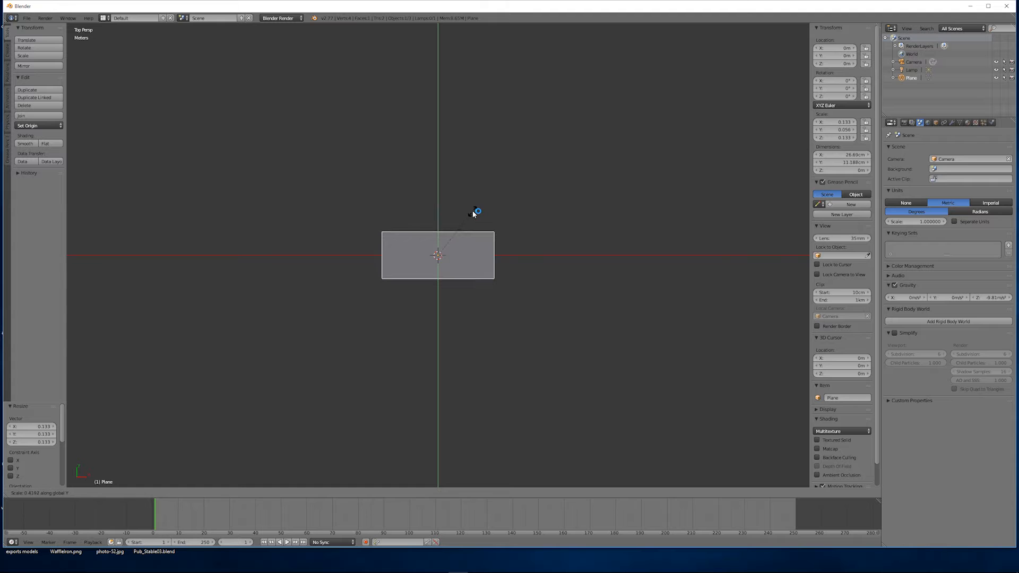
pyautogui.click(477, 211)
pyautogui.scroll(5, 438, 247)
pyautogui.scroll(2, 438, 246)
# Step: Divide the plane with one lengthwise centre loop cut and five evenly spaced crosswise loop cuts
pyautogui.press('Tab')
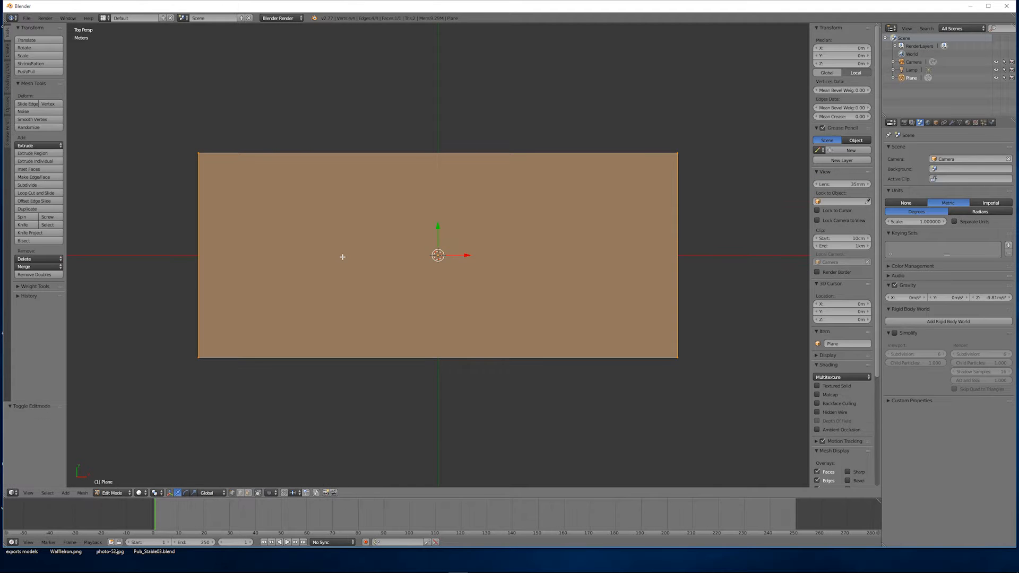
pyautogui.hotkey('ctrl', 'r')
pyautogui.click(223, 256)
pyautogui.rightClick(223, 257)
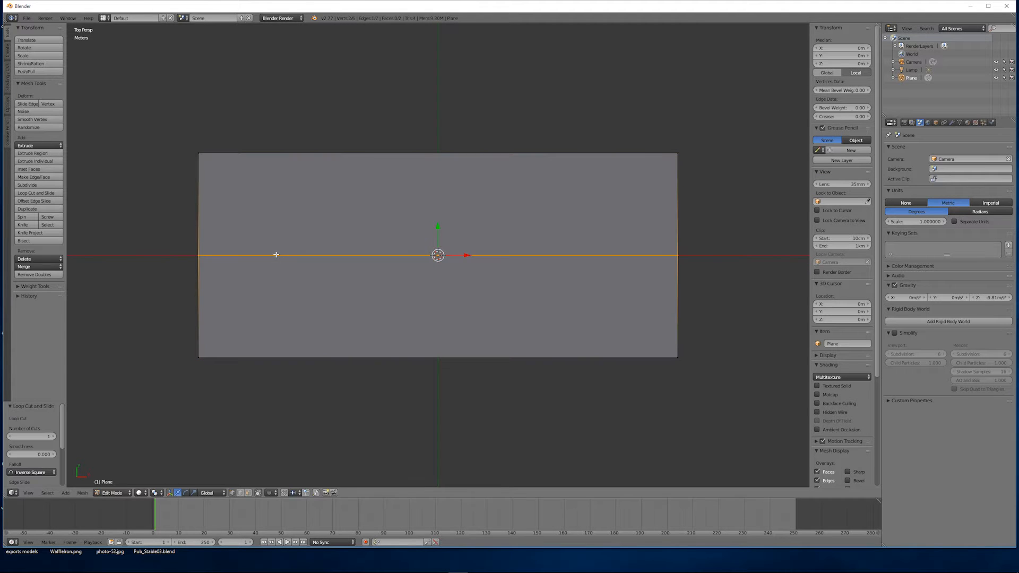
pyautogui.hotkey('ctrl', 'r')
pyautogui.scroll(4, 276, 255)
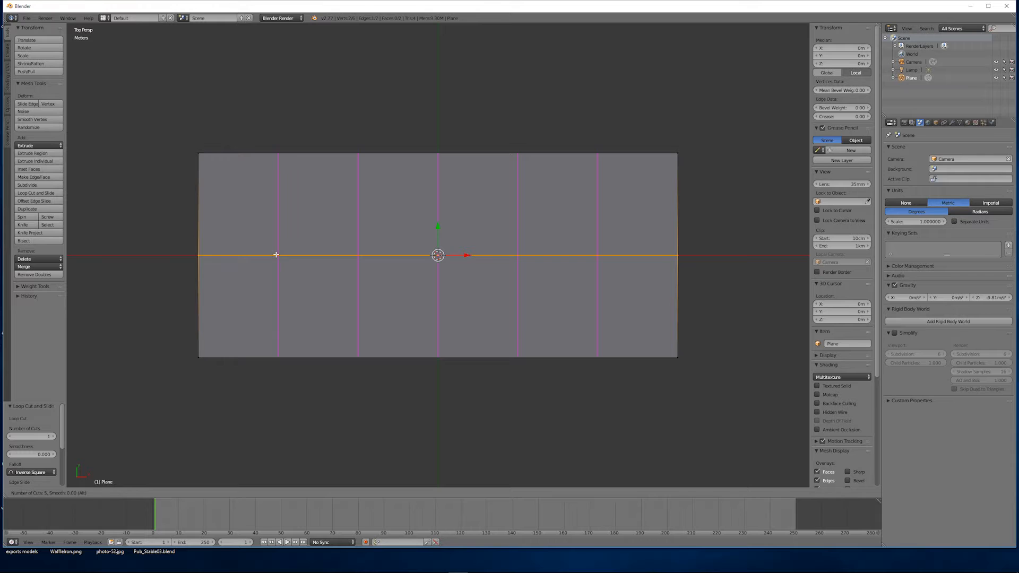
pyautogui.click(276, 255)
pyautogui.rightClick(276, 255)
# Step: Knife-cut a zigzag from the plane's left edge up to its top edge, plus a cut from the centre column to the next column
pyautogui.press('k')
pyautogui.click(197, 215)
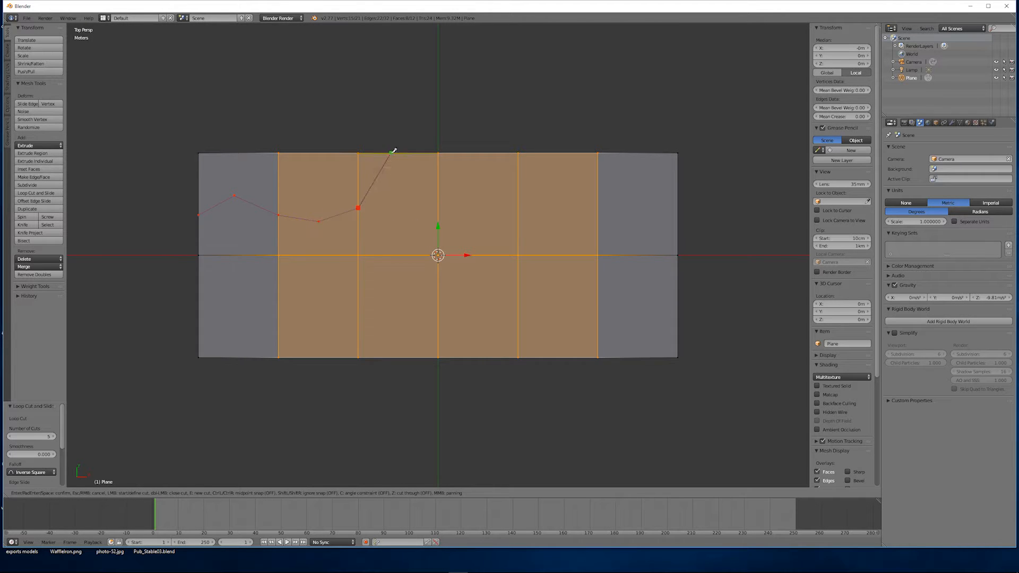
pyautogui.press('Return')
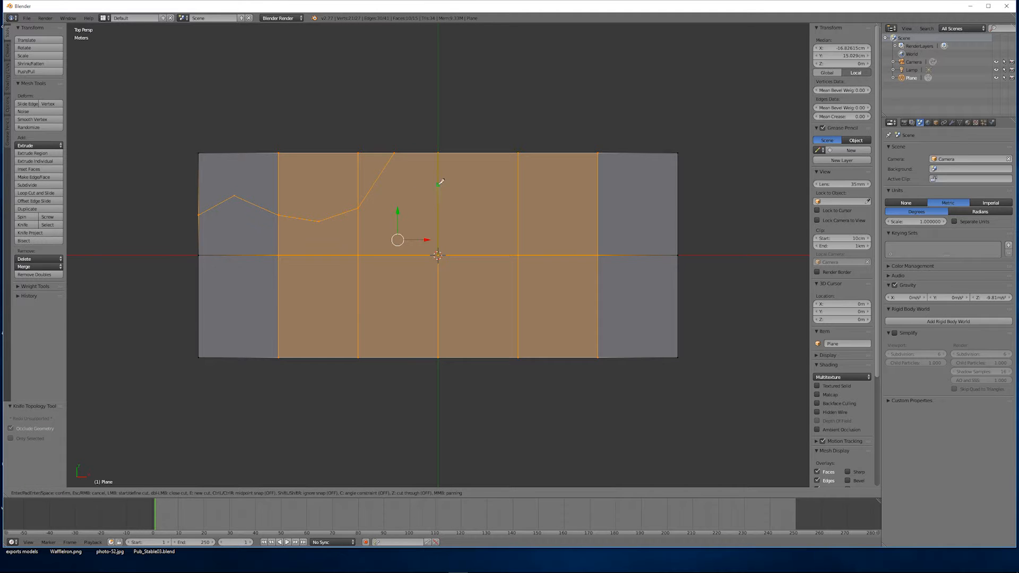
pyautogui.click(517, 242)
pyautogui.press('Return')
# Step: Knife-cut from the bend right of the centre column up to the plane's top edge
pyautogui.press('k')
pyautogui.click(470, 203)
pyautogui.rightClick(483, 154)
pyautogui.press('k')
pyautogui.click(471, 203)
pyautogui.click(480, 153)
pyautogui.press('Return')
# Step: Extend the zigzag up to the top edge on the right half and knife-cut from its bend down to the plane's right edge
pyautogui.press('k')
pyautogui.click(563, 153)
pyautogui.press('Return')
pyautogui.press('k')
pyautogui.click(560, 206)
pyautogui.click(678, 301)
pyautogui.press('Return')
# Step: Knife-cut the upper right corner area from the top edge to the neighbouring bend, and from its new corner down to the centre line
pyautogui.press('k')
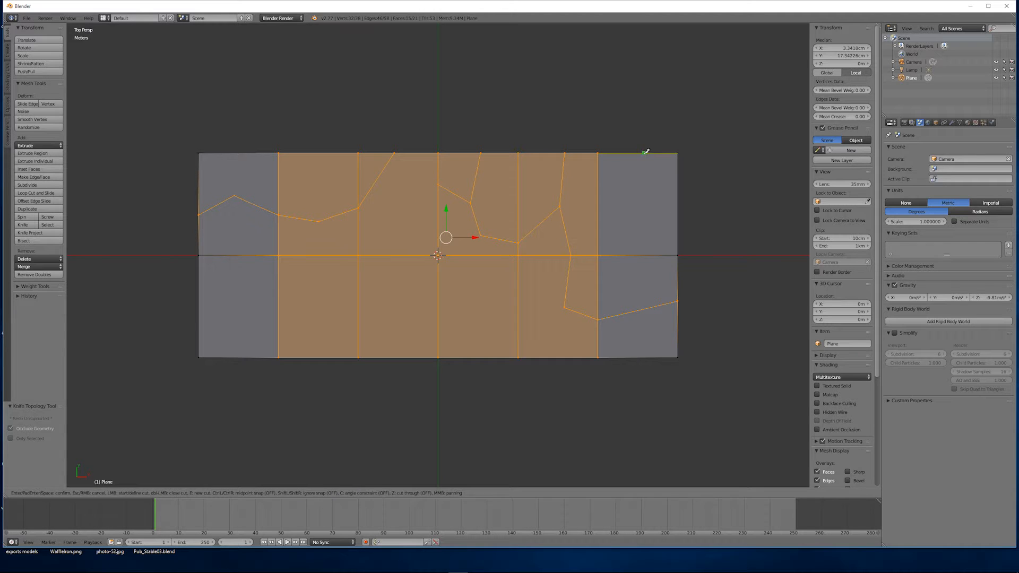
pyautogui.click(625, 204)
pyautogui.click(560, 205)
pyautogui.press('Return')
pyautogui.press('k')
pyautogui.click(624, 203)
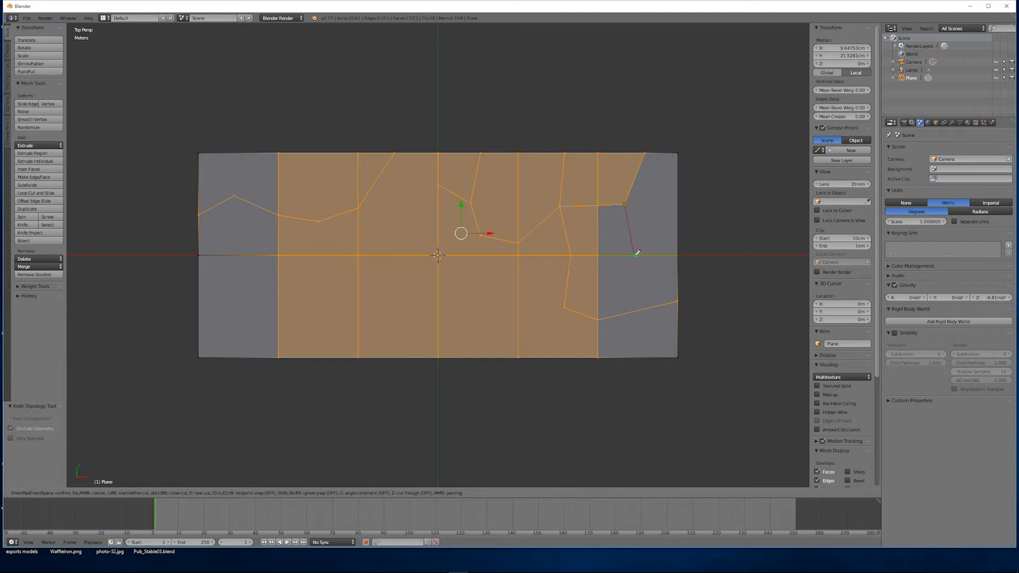
pyautogui.click(636, 255)
pyautogui.press('Return')
# Step: Knife-cut a jagged line across the plane's left end from bottom to top edge and branch it to the left edge
pyautogui.press('k')
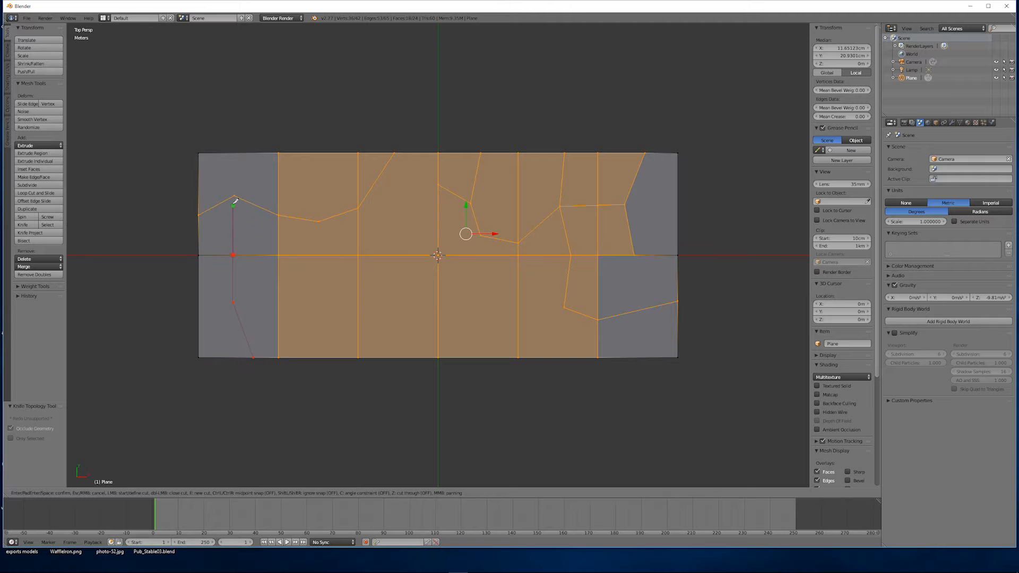
pyautogui.click(221, 153)
pyautogui.press('Return')
pyautogui.press('k')
pyautogui.click(233, 302)
pyautogui.click(199, 308)
pyautogui.press('Return')
# Step: Knife-cut a jagged line through the lower left area to the bottom edge and another from the upper left bend to the top edge
pyautogui.press('k')
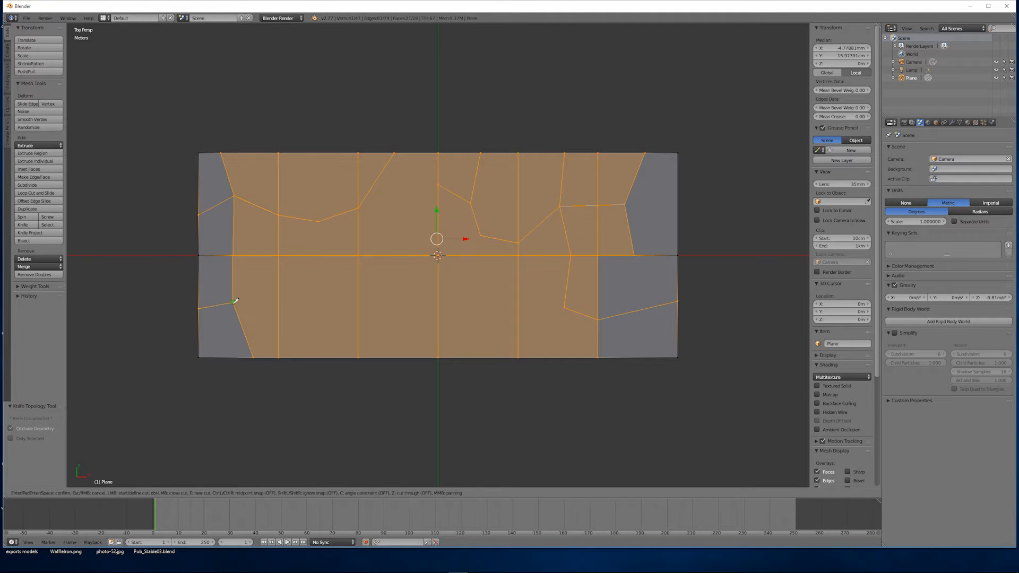
pyautogui.click(278, 269)
pyautogui.press('Return')
pyautogui.press('k')
pyautogui.click(330, 356)
pyautogui.press('Return')
pyautogui.press('k')
pyautogui.click(318, 221)
pyautogui.click(310, 153)
pyautogui.press('Return')
# Step: Knife-cut from the top edge left of centre down past the centre line, bending left, and continue with a cut to the bottom edge
pyautogui.press('k')
pyautogui.click(412, 255)
pyautogui.press('Return')
pyautogui.press('k')
pyautogui.click(411, 255)
pyautogui.click(361, 287)
pyautogui.press('Return')
pyautogui.press('k')
pyautogui.click(358, 357)
pyautogui.press('Return')
# Step: Knife-cut across the lower middle to a point right of centre and from there down to the bottom edge
pyautogui.press('k')
pyautogui.click(496, 306)
pyautogui.press('Return')
pyautogui.press('k')
pyautogui.click(496, 307)
pyautogui.click(495, 356)
pyautogui.press('Return')
# Step: Knife-cut a shallow line near the bottom edge from the lower middle bend across to the right of centre
pyautogui.press('k')
pyautogui.click(403, 331)
pyautogui.click(495, 345)
pyautogui.press('Return')
# Step: Knife-cut from the lower right bend down to the bottom edge and across to the lower middle crease
pyautogui.press('k')
pyautogui.click(570, 355)
pyautogui.press('Return')
pyautogui.press('k')
pyautogui.click(564, 306)
pyautogui.click(496, 306)
pyautogui.press('Return')
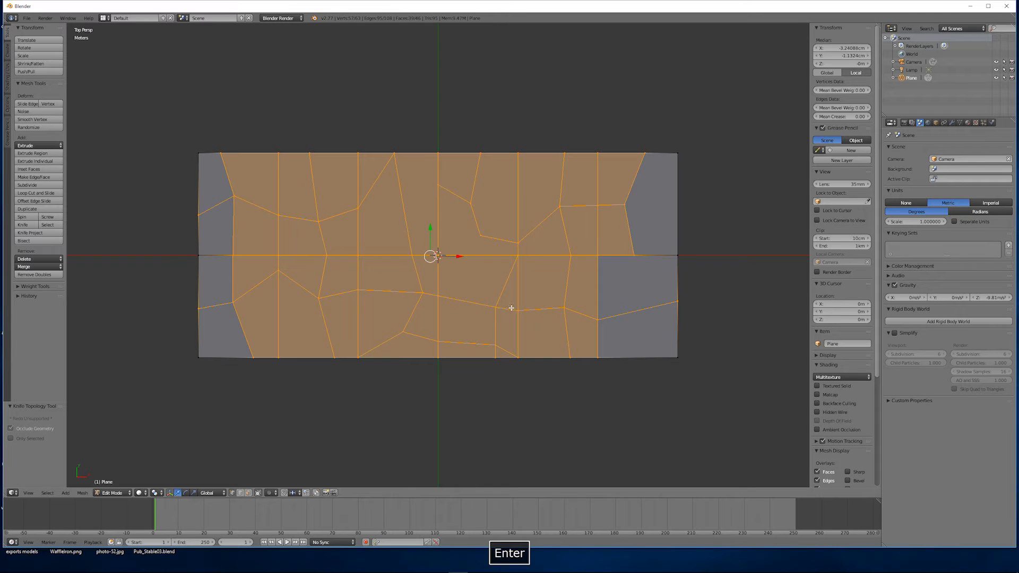
# Step: Knife-cut across the upper middle to join the left zigzag with the crease at the centre column
pyautogui.press('k')
pyautogui.click(406, 206)
pyautogui.click(432, 186)
pyautogui.press('Return')
pyautogui.press('k')
pyautogui.click(358, 208)
pyautogui.click(403, 207)
pyautogui.press('Return')
# Step: Knife-cut from the centre line near the right end to the right edge, and from that cut's bend to the lower right crease corner
pyautogui.press('k')
pyautogui.click(628, 279)
pyautogui.click(634, 255)
pyautogui.press('Return')
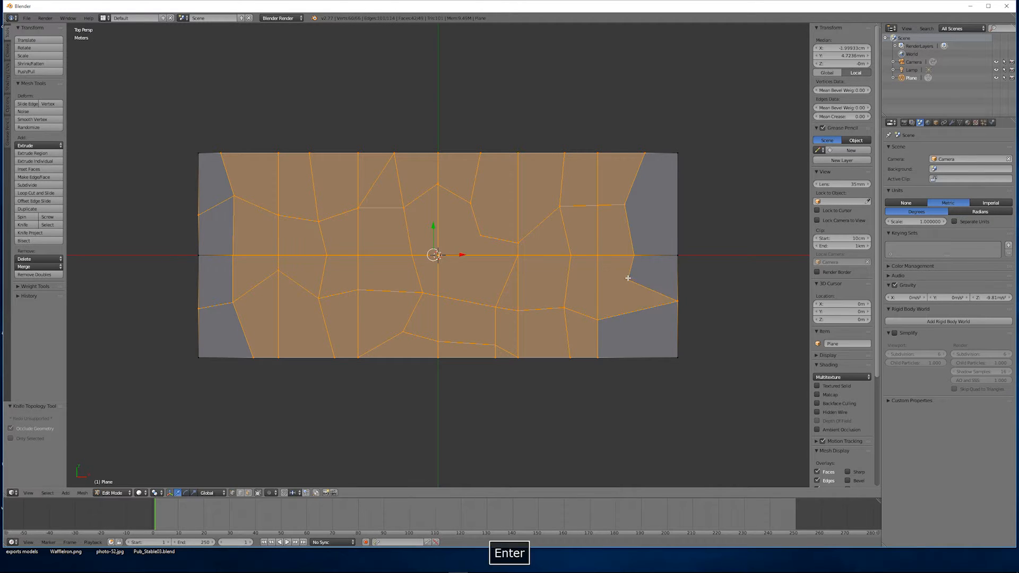
pyautogui.press('a')
pyautogui.press('a')
pyautogui.press('k')
pyautogui.click(627, 279)
pyautogui.click(564, 308)
pyautogui.press('Return')
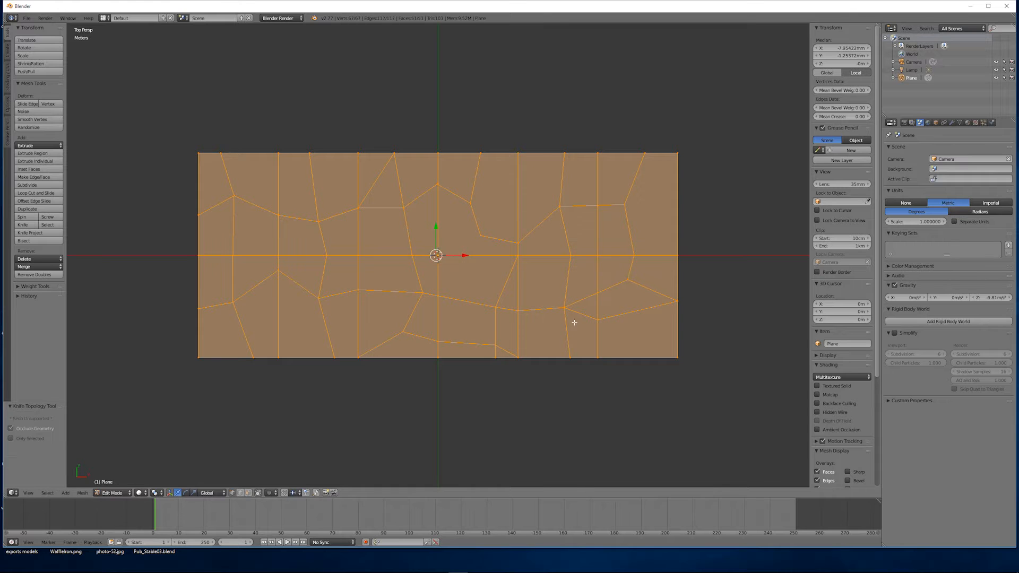
# Step: Shift the upper left crease vertex slightly down and the neighbouring left-edge vertex up
pyautogui.click(237, 196)
pyautogui.rightClick(237, 195)
pyautogui.moveTo(234, 168); pyautogui.dragTo(233, 185)
pyautogui.rightClick(199, 215)
pyautogui.moveTo(199, 186); pyautogui.dragTo(234, 173)
pyautogui.rightClick(234, 213)
# Step: Knife-cut from the bend right of centre down to the plane's centre point
pyautogui.press('k')
pyautogui.click(480, 235)
pyautogui.click(438, 256)
pyautogui.press('Return')
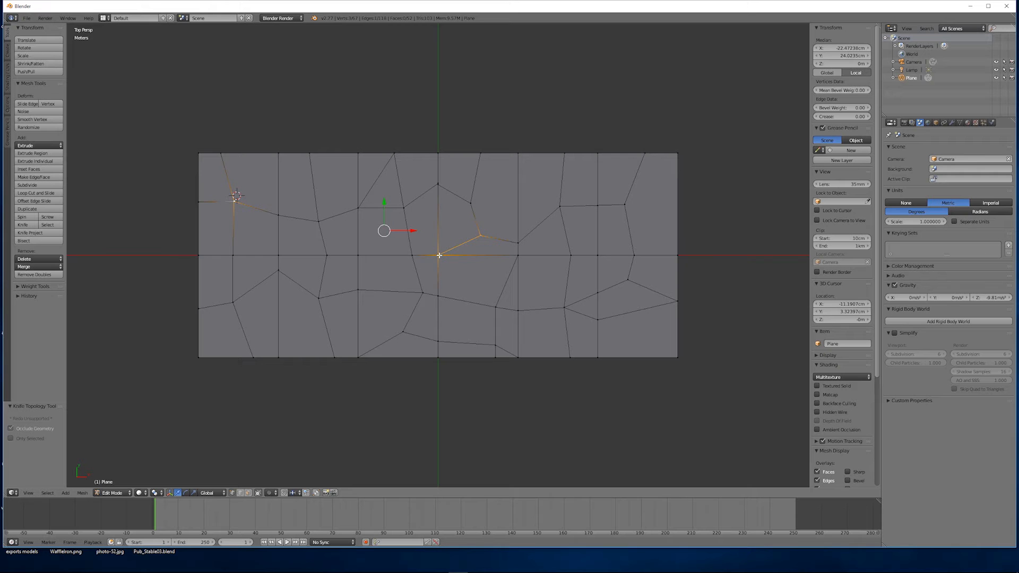
# Step: Knife-cut a bent line from the left edge just above the centre line to the first column's centre-line vertex
pyautogui.press('k')
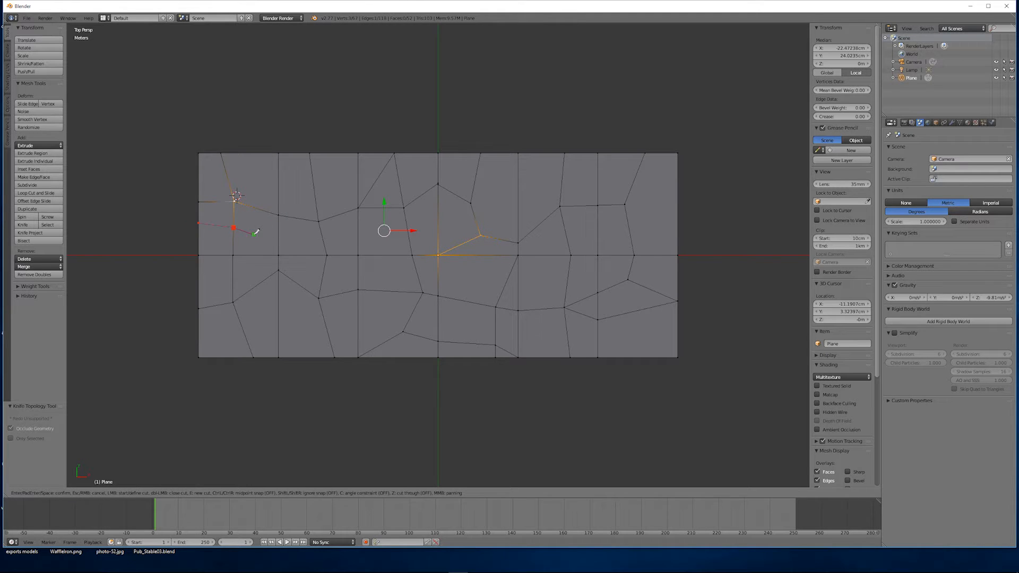
pyautogui.click(255, 233)
pyautogui.click(278, 255)
pyautogui.press('Return')
# Step: Knife-cut a bent line from the rightmost upper crease vertex toward the right edge and up to the plane's upper edge
pyautogui.press('a')
pyautogui.press('a')
pyautogui.press('k')
pyautogui.click(625, 204)
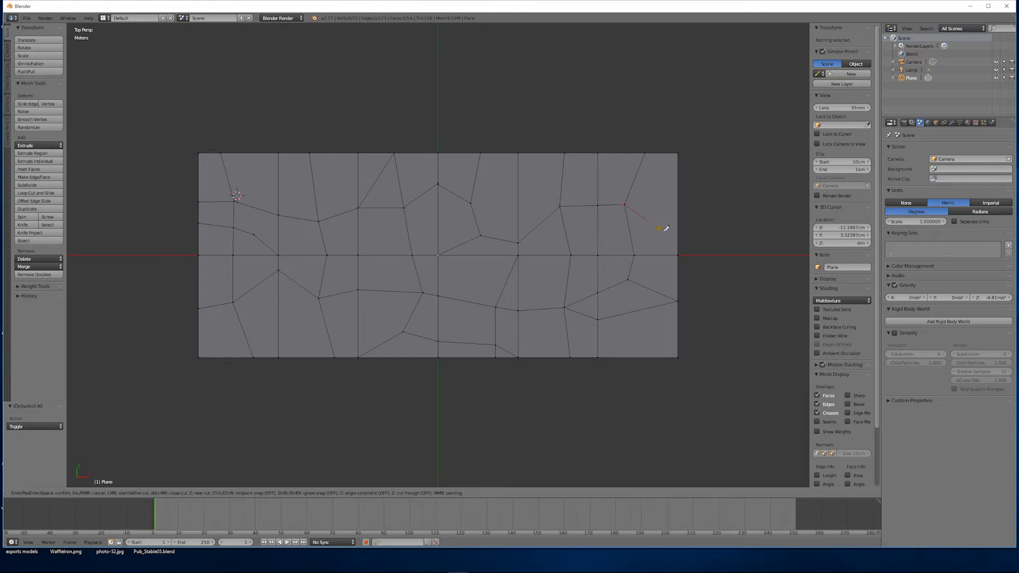
pyautogui.click(659, 227)
pyautogui.click(670, 154)
pyautogui.press('Return')
# Step: Raise both long outer edges of the sheet together along Z to fold it into a trough
pyautogui.moveTo(468, 230); pyautogui.dragTo(504, 246, button='middle')
pyautogui.keyDown('alt'); pyautogui.rightClick(511, 245); pyautogui.keyUp('alt')
pyautogui.press('e')
pyautogui.rightClick(500, 214)
pyautogui.keyDown('alt'); pyautogui.keyDown('shift'); pyautogui.rightClick(398, 216); pyautogui.keyUp('shift'); pyautogui.keyUp('alt')
pyautogui.press('g')
pyautogui.press('z')
pyautogui.click(424, 202)
# Step: Select three neighbouring vertices down the right wall of the trough and nudge them slightly
pyautogui.moveTo(424, 241); pyautogui.dragTo(436, 277, button='middle')
pyautogui.rightClick(510, 195)
pyautogui.keyDown('shift'); pyautogui.rightClick(505, 222); pyautogui.keyUp('shift')
pyautogui.keyDown('shift'); pyautogui.rightClick(500, 242); pyautogui.keyUp('shift')
pyautogui.moveTo(500, 242); pyautogui.dragTo(506, 211, button='middle')
pyautogui.moveTo(498, 200); pyautogui.dragTo(498, 201)
# Step: Select the connected edges and one extra vertex on the right wall and raise them along Z
pyautogui.moveTo(498, 201); pyautogui.dragTo(476, 274, button='middle')
pyautogui.scroll(1, 448, 266)
pyautogui.keyDown('alt'); pyautogui.rightClick(478, 228); pyautogui.keyUp('alt')
pyautogui.keyDown('alt'); pyautogui.keyDown('shift'); pyautogui.rightClick(482, 214); pyautogui.keyUp('shift'); pyautogui.keyUp('alt')
pyautogui.keyDown('shift'); pyautogui.rightClick(475, 175); pyautogui.keyUp('shift')
pyautogui.moveTo(475, 183); pyautogui.dragTo(473, 119, button='middle')
pyautogui.moveTo(473, 225); pyautogui.dragTo(473, 198)
# Step: Add one more vertex to the right-wall selection and nudge the group slightly sideways
pyautogui.keyDown('shift'); pyautogui.rightClick(445, 279); pyautogui.keyUp('shift')
pyautogui.moveTo(461, 200); pyautogui.dragTo(464, 223, button='middle')
pyautogui.moveTo(464, 223); pyautogui.dragTo(462, 223)
pyautogui.moveTo(461, 223)
pyautogui.mouseDown(button='middle')
pyautogui.moveTo(424, 207)
pyautogui.moveTo(443, 220)
pyautogui.mouseUp(button='middle')
# Step: Select the right wall's outer edge with its adjoining edges and shift them inward about 3 cm along Y
pyautogui.keyDown('alt'); pyautogui.rightClick(524, 211); pyautogui.keyUp('alt')
pyautogui.moveTo(524, 211); pyautogui.dragTo(515, 209, button='middle')
pyautogui.keyDown('alt'); pyautogui.keyDown('shift'); pyautogui.rightClick(511, 211); pyautogui.keyUp('shift'); pyautogui.keyUp('alt')
pyautogui.moveTo(503, 203); pyautogui.dragTo(471, 200)
pyautogui.moveTo(416, 234); pyautogui.dragTo(474, 242, button='middle')
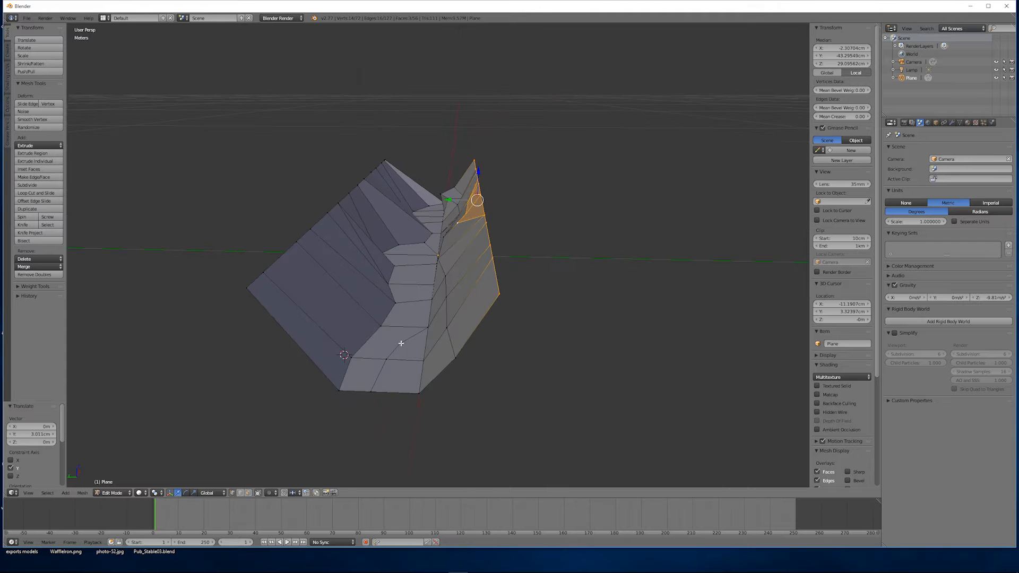
# Step: Knife-cut a lengthwise line along the trough floor, from the near end toward the far end
pyautogui.moveTo(402, 344); pyautogui.dragTo(404, 342, button='middle')
pyautogui.press('k')
pyautogui.click(381, 339)
pyautogui.press('Escape')
pyautogui.press('k')
pyautogui.click(401, 359)
pyautogui.click(408, 339)
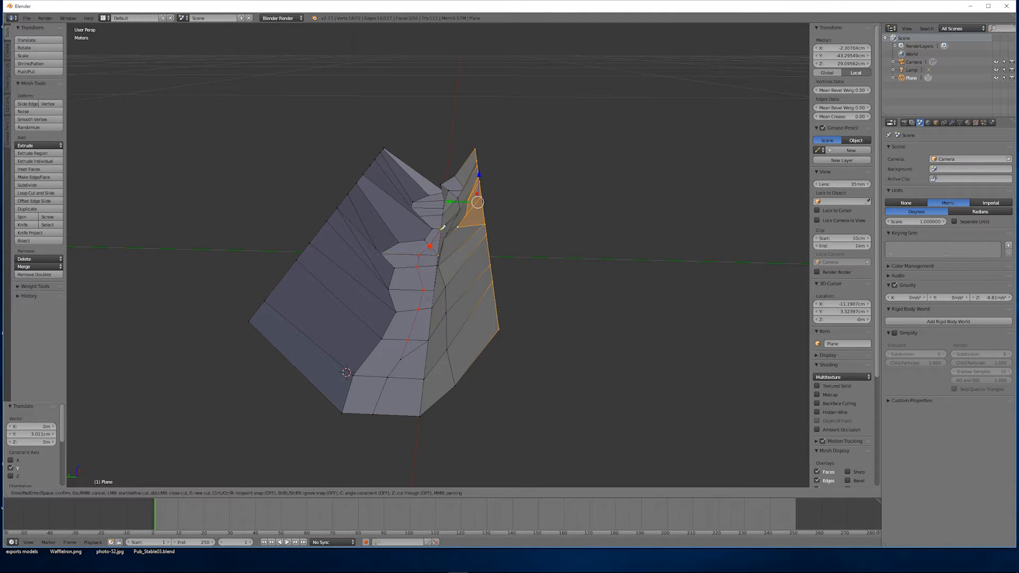
pyautogui.press('Return')
# Step: Dissolve the stray vertices on the trough floor and knife-cut a short edge at its far end
pyautogui.moveTo(436, 214); pyautogui.dragTo(430, 182, button='middle')
pyautogui.press('x')
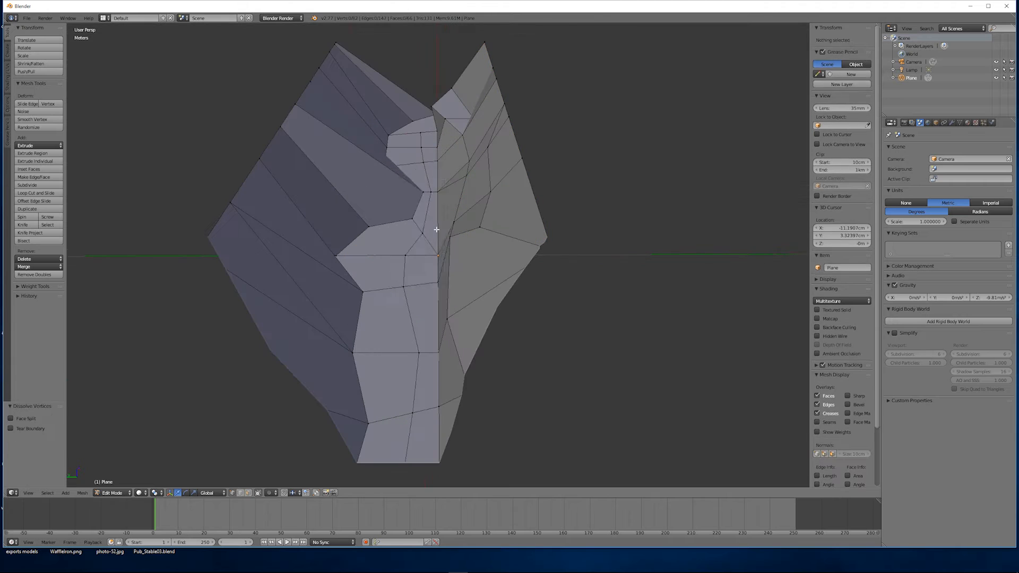
pyautogui.click(418, 229)
pyautogui.press('k')
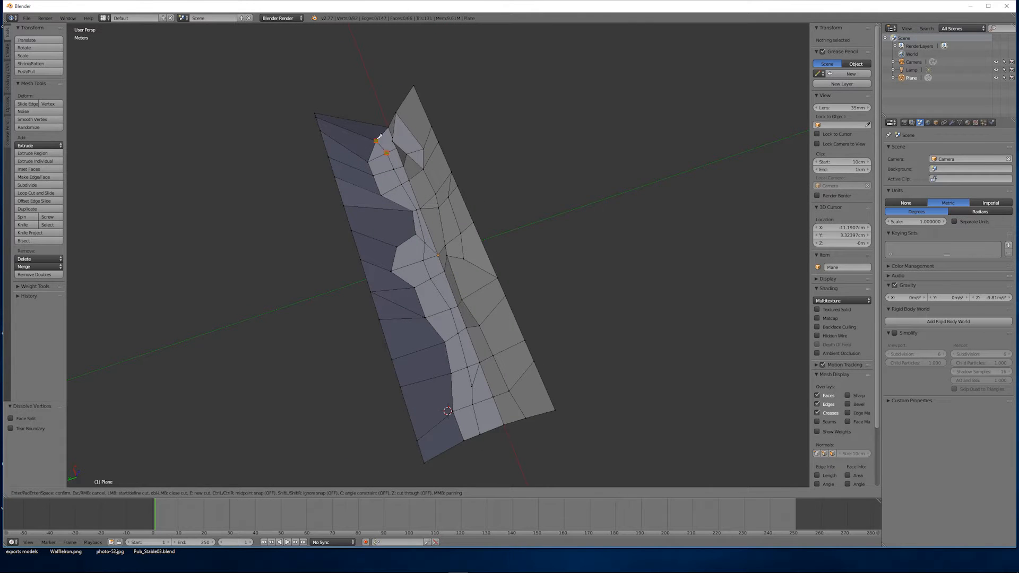
pyautogui.click(376, 141)
pyautogui.press('Return')
# Step: Select the crease edges between the left wall and the floor and pull them outward
pyautogui.moveTo(447, 265); pyautogui.dragTo(404, 202, button='middle')
pyautogui.keyDown('alt'); pyautogui.rightClick(405, 291); pyautogui.keyUp('alt')
pyautogui.moveTo(404, 291); pyautogui.dragTo(382, 340, button='middle')
pyautogui.keyDown('alt'); pyautogui.keyDown('shift'); pyautogui.rightClick(407, 229); pyautogui.keyUp('shift'); pyautogui.keyUp('alt')
pyautogui.keyDown('alt'); pyautogui.keyDown('shift'); pyautogui.rightClick(407, 229); pyautogui.keyUp('shift'); pyautogui.keyUp('alt')
pyautogui.moveTo(406, 229); pyautogui.dragTo(400, 237, button='middle')
pyautogui.moveTo(383, 255); pyautogui.dragTo(351, 244)
# Step: Nudge the left crease edges, and move two of the crease vertices slightly upward
pyautogui.moveTo(357, 244); pyautogui.dragTo(326, 250, button='middle')
pyautogui.keyDown('alt'); pyautogui.rightClick(332, 275); pyautogui.keyUp('alt')
pyautogui.moveTo(292, 279); pyautogui.dragTo(289, 275)
pyautogui.moveTo(289, 275); pyautogui.dragTo(345, 233, button='middle')
pyautogui.rightClick(306, 309)
pyautogui.keyDown('shift'); pyautogui.rightClick(324, 288); pyautogui.keyUp('shift')
pyautogui.moveTo(323, 289); pyautogui.dragTo(260, 276, button='middle')
pyautogui.moveTo(239, 264); pyautogui.dragTo(237, 259)
# Step: Raise the next two left crease vertices slightly, and reposition the single vertex beside them
pyautogui.rightClick(321, 284)
pyautogui.keyDown('shift'); pyautogui.rightClick(340, 264); pyautogui.keyUp('shift')
pyautogui.moveTo(332, 251); pyautogui.dragTo(332, 246)
pyautogui.rightClick(353, 230)
pyautogui.moveTo(350, 234); pyautogui.dragTo(348, 265, button='middle')
pyautogui.moveTo(333, 225); pyautogui.dragTo(344, 228)
pyautogui.moveTo(348, 235); pyautogui.dragTo(357, 237)
pyautogui.moveTo(358, 238); pyautogui.dragTo(390, 204, button='middle')
pyautogui.moveTo(368, 231); pyautogui.dragTo(371, 232)
pyautogui.moveTo(372, 232); pyautogui.dragTo(401, 197, button='middle')
# Step: Select two floor-line vertices near the trough's near end, shift them toward the left wall and raise them
pyautogui.moveTo(406, 318); pyautogui.dragTo(414, 360, button='middle')
pyautogui.rightClick(421, 390)
pyautogui.keyDown('shift'); pyautogui.rightClick(427, 358); pyautogui.keyUp('shift')
pyautogui.moveTo(407, 373); pyautogui.dragTo(381, 374)
pyautogui.moveTo(382, 366); pyautogui.dragTo(389, 297, button='middle')
pyautogui.moveTo(389, 278); pyautogui.dragTo(387, 264)
pyautogui.moveTo(386, 263); pyautogui.dragTo(387, 305, button='middle')
pyautogui.moveTo(378, 318); pyautogui.dragTo(383, 318)
pyautogui.moveTo(404, 299); pyautogui.dragTo(405, 295)
# Step: Shift the single floor vertex beside the centre crease slightly along Y and lower it along Z
pyautogui.rightClick(414, 307)
pyautogui.moveTo(405, 292); pyautogui.dragTo(432, 321, button='middle')
pyautogui.rightClick(430, 296)
pyautogui.moveTo(405, 296); pyautogui.dragTo(408, 296)
pyautogui.moveTo(409, 297)
pyautogui.mouseDown(button='middle')
pyautogui.moveTo(390, 305)
pyautogui.moveTo(406, 302)
pyautogui.mouseUp(button='middle')
pyautogui.moveTo(397, 298); pyautogui.dragTo(399, 298)
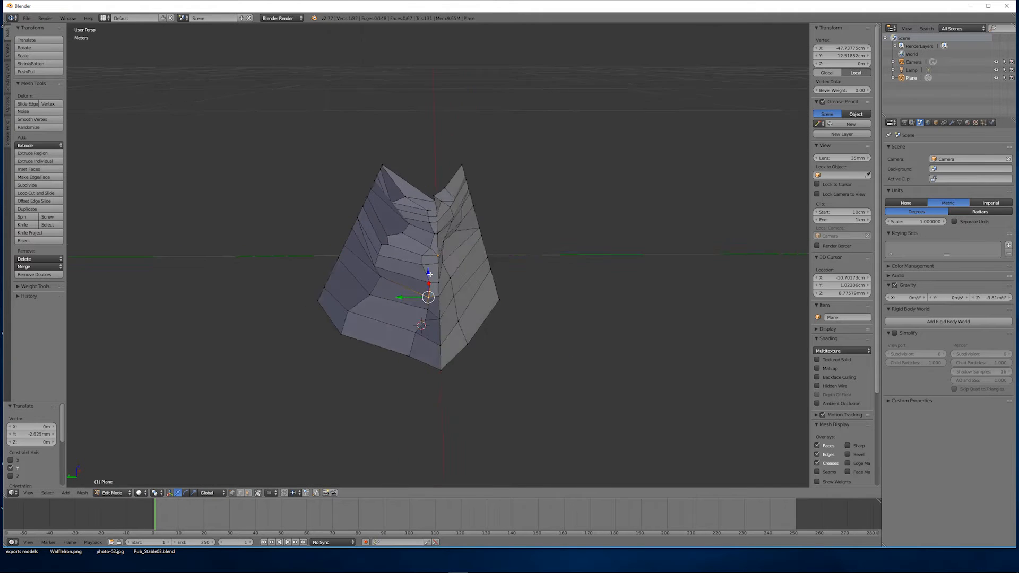
pyautogui.moveTo(401, 298); pyautogui.dragTo(422, 276, button='middle')
pyautogui.scroll(-1, 422, 272)
pyautogui.moveTo(428, 257); pyautogui.dragTo(426, 264)
pyautogui.moveTo(426, 264); pyautogui.dragTo(427, 228, button='middle')
pyautogui.moveTo(428, 233); pyautogui.dragTo(428, 239)
pyautogui.moveTo(428, 239); pyautogui.dragTo(425, 263, button='middle')
# Step: Raise the two neighbouring floor vertices near the middle of the trough slightly along Z
pyautogui.rightClick(420, 261)
pyautogui.keyDown('shift'); pyautogui.rightClick(419, 252); pyautogui.keyUp('shift')
pyautogui.moveTo(419, 231); pyautogui.dragTo(418, 226)
# Step: Knife-cut from the floor's near end edge across the first cross edge to the second one
pyautogui.moveTo(448, 255); pyautogui.dragTo(375, 326, button='middle')
pyautogui.press('k')
pyautogui.click(328, 393)
pyautogui.click(378, 325)
pyautogui.press('Return')
# Step: Knife-cut across the near part of the floor, from the inner floor line to the left crease vertex
pyautogui.press('k')
pyautogui.click(407, 351)
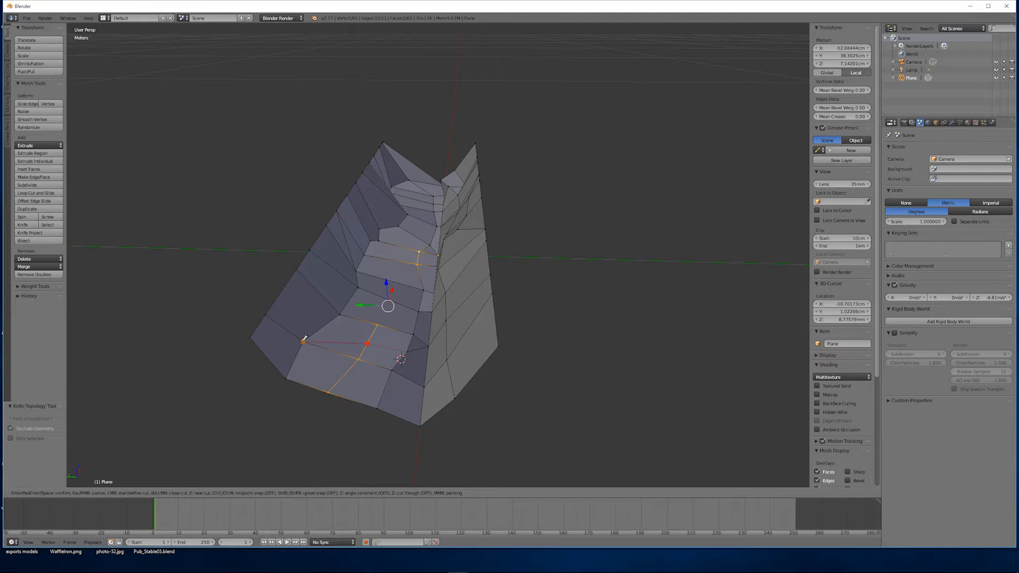
pyautogui.click(304, 341)
pyautogui.press('Return')
# Step: Lower two vertices of the new floor cuts along Z and shift the neighbouring pair along Y
pyautogui.moveTo(313, 338); pyautogui.dragTo(397, 302, button='middle')
pyautogui.rightClick(395, 307)
pyautogui.keyDown('shift'); pyautogui.rightClick(374, 324); pyautogui.keyUp('shift')
pyautogui.moveTo(383, 293)
pyautogui.mouseDown()
pyautogui.moveTo(386, 337)
pyautogui.moveTo(393, 300)
pyautogui.mouseUp()
pyautogui.rightClick(403, 289)
pyautogui.keyDown('shift'); pyautogui.rightClick(399, 299); pyautogui.keyUp('shift')
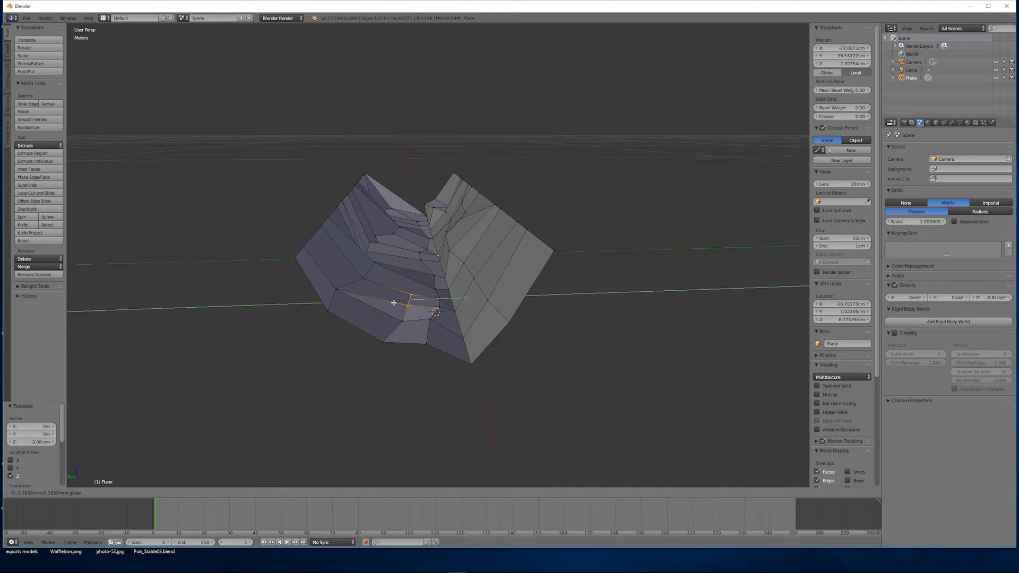
pyautogui.moveTo(488, 344); pyautogui.dragTo(445, 339, button='middle')
# Step: Extend the selection with two more floor vertices toward the left wall and lower the group along Z
pyautogui.keyDown('shift'); pyautogui.rightClick(370, 301); pyautogui.keyUp('shift')
pyautogui.keyDown('shift'); pyautogui.rightClick(342, 317); pyautogui.keyUp('shift')
pyautogui.moveTo(370, 274); pyautogui.dragTo(371, 291)
pyautogui.moveTo(371, 293); pyautogui.dragTo(374, 298, button='middle')
# Step: Select the four left crease vertices from the near end inward and shift them outward along Y
pyautogui.moveTo(305, 303); pyautogui.dragTo(322, 308, button='middle')
pyautogui.rightClick(302, 325)
pyautogui.keyDown('shift'); pyautogui.rightClick(321, 301); pyautogui.keyUp('shift')
pyautogui.keyDown('shift'); pyautogui.rightClick(355, 282); pyautogui.keyUp('shift')
pyautogui.keyDown('shift'); pyautogui.rightClick(374, 264); pyautogui.keyUp('shift')
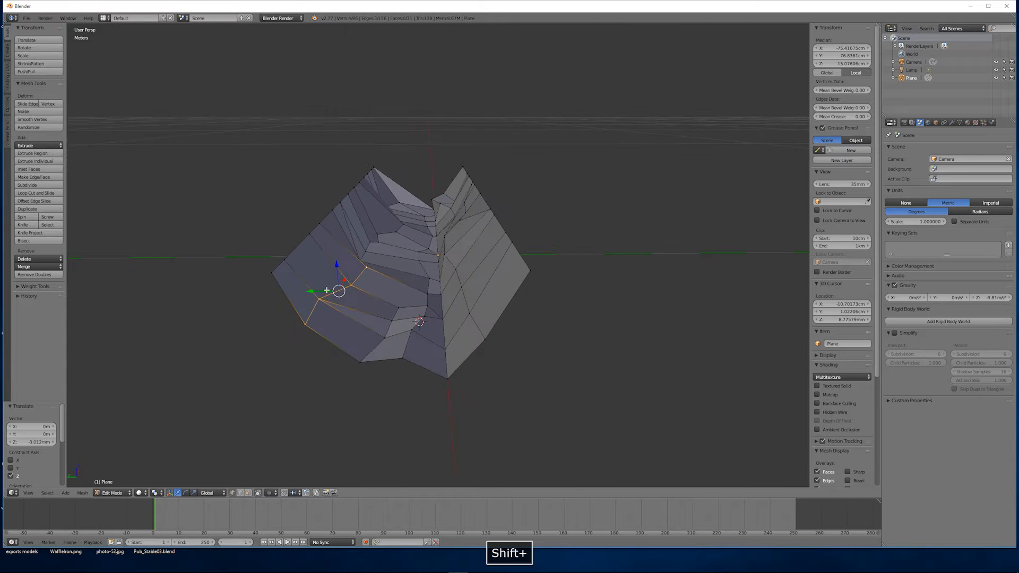
pyautogui.moveTo(322, 291); pyautogui.dragTo(312, 291)
# Step: Select the single vertex near the trough's near end and nudge it slightly inward and up
pyautogui.moveTo(425, 284); pyautogui.dragTo(395, 273, button='middle')
pyautogui.rightClick(353, 317)
pyautogui.moveTo(360, 292); pyautogui.dragTo(366, 288)
pyautogui.moveTo(374, 267); pyautogui.dragTo(326, 339, button='middle')
pyautogui.rightClick(371, 284)
pyautogui.rightClick(351, 315)
pyautogui.hotkey('ctrl', 'z')
# Step: Knife-cut a crease from the near end edge across the floor to its inner line, and raise and shift the cut's near vertices
pyautogui.press('k')
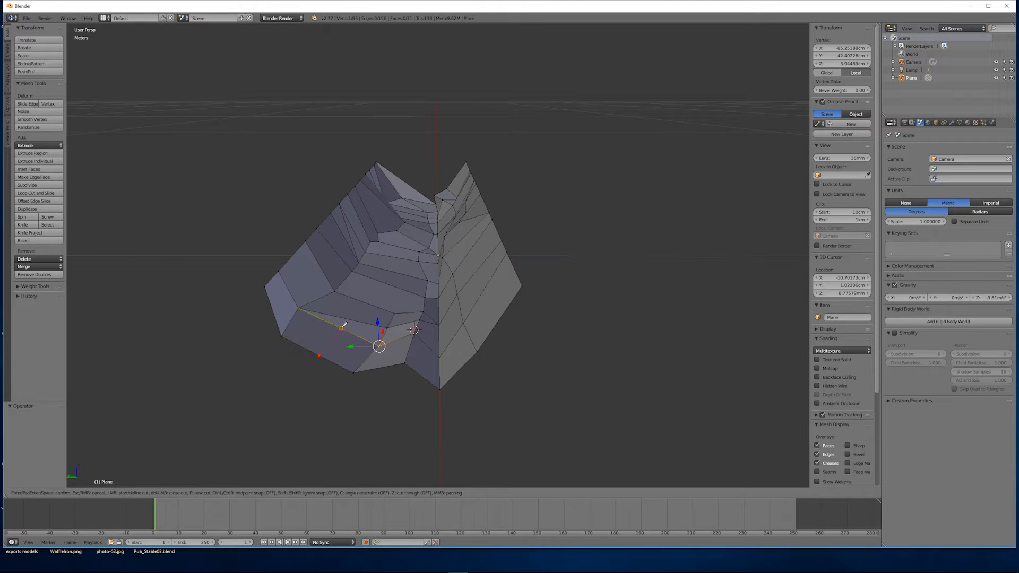
pyautogui.press('Return')
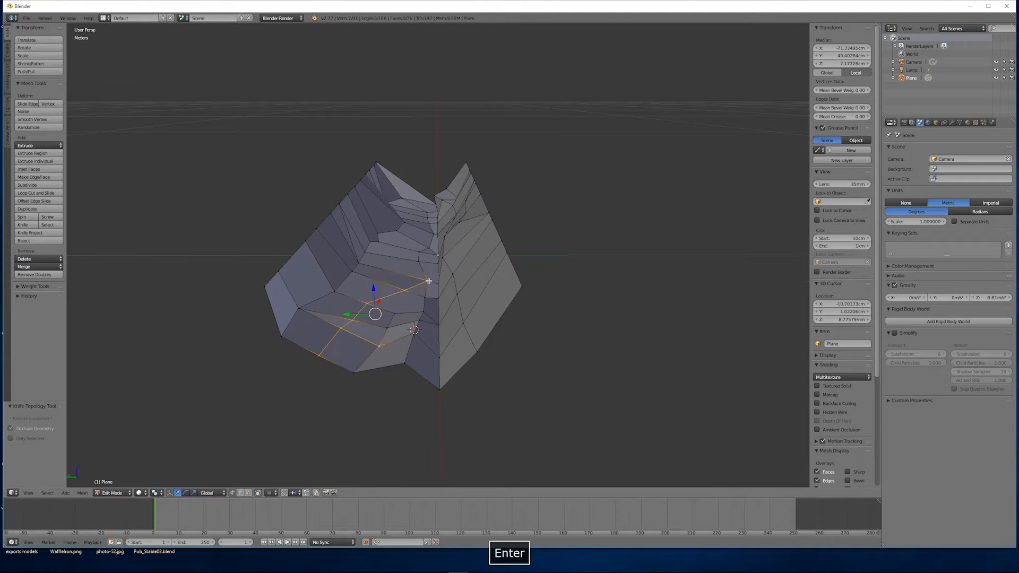
pyautogui.moveTo(337, 312); pyautogui.dragTo(336, 303)
pyautogui.moveTo(318, 326); pyautogui.dragTo(323, 327)
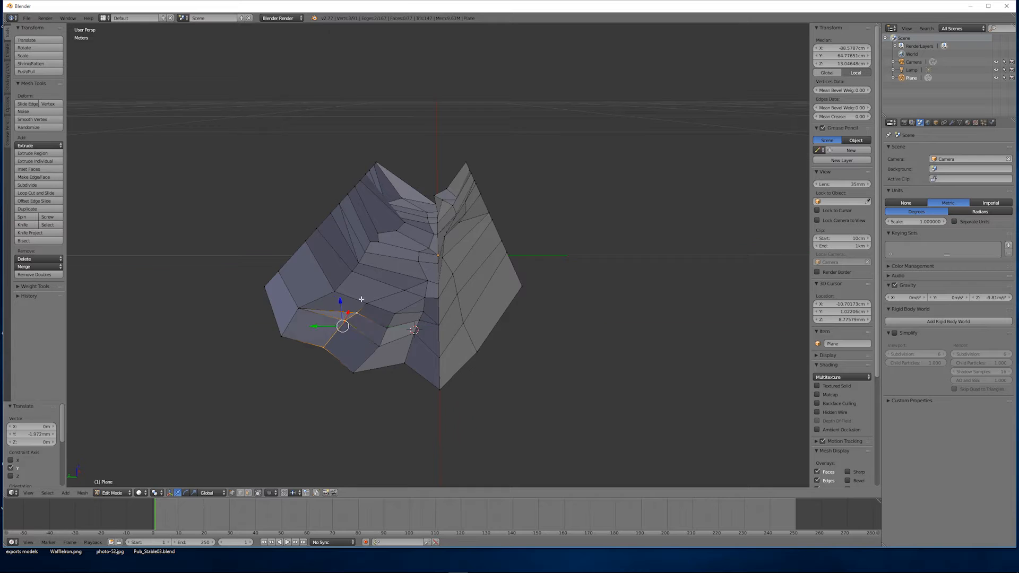
# Step: Select the two outer vertices at the left wall's near end and nudge them along Z
pyautogui.moveTo(372, 296); pyautogui.dragTo(361, 289, button='middle')
pyautogui.rightClick(267, 269)
pyautogui.keyDown('shift'); pyautogui.rightClick(237, 282); pyautogui.keyUp('shift')
pyautogui.moveTo(250, 249); pyautogui.dragTo(249, 249)
# Step: Select two overlapping pairs of vertices at the right wall's near end and shift each pair inward along Y
pyautogui.moveTo(289, 260); pyautogui.dragTo(288, 267, button='middle')
pyautogui.moveTo(376, 295); pyautogui.dragTo(345, 277, button='middle')
pyautogui.rightClick(495, 316)
pyautogui.keyDown('shift'); pyautogui.rightClick(492, 280); pyautogui.keyUp('shift')
pyautogui.moveTo(467, 321); pyautogui.dragTo(457, 309, button='middle')
pyautogui.moveTo(462, 269); pyautogui.dragTo(424, 267)
pyautogui.moveTo(459, 262); pyautogui.dragTo(498, 268, button='middle')
pyautogui.rightClick(491, 319)
pyautogui.keyDown('shift'); pyautogui.rightClick(508, 349); pyautogui.keyUp('shift')
pyautogui.moveTo(472, 335); pyautogui.dragTo(461, 335)
# Step: Shift a pair of right-wall vertices farther along the trough inward along Y, and shift the neighbouring vertex inward too
pyautogui.rightClick(510, 238)
pyautogui.moveTo(505, 235); pyautogui.dragTo(489, 233, button='middle')
pyautogui.keyDown('shift'); pyautogui.rightClick(474, 218); pyautogui.keyUp('shift')
pyautogui.moveTo(465, 225); pyautogui.dragTo(454, 224)
pyautogui.rightClick(474, 236)
pyautogui.moveTo(455, 235); pyautogui.dragTo(447, 234)
# Step: Lower several vertices along the right wall's upper edge along Z to make the rim uneven
pyautogui.moveTo(477, 270); pyautogui.dragTo(425, 257, button='middle')
pyautogui.keyDown('shift'); pyautogui.rightClick(424, 232); pyautogui.keyUp('shift')
pyautogui.moveTo(407, 217); pyautogui.dragTo(408, 224)
pyautogui.rightClick(365, 247)
pyautogui.moveTo(367, 225); pyautogui.dragTo(367, 227)
pyautogui.moveTo(454, 236); pyautogui.dragTo(426, 231, button='middle')
pyautogui.rightClick(431, 229)
pyautogui.moveTo(432, 212); pyautogui.dragTo(431, 217)
# Step: Turn on proportional editing, select three adjacent right-wall vertices, and shift them outward along Y
pyautogui.click(283, 460)
pyautogui.moveTo(340, 329); pyautogui.dragTo(451, 366, button='middle')
pyautogui.rightClick(462, 239)
pyautogui.keyDown('shift'); pyautogui.rightClick(457, 255); pyautogui.keyUp('shift')
pyautogui.keyDown('shift'); pyautogui.rightClick(442, 257); pyautogui.keyUp('shift')
pyautogui.moveTo(431, 255); pyautogui.dragTo(446, 254)
pyautogui.scroll(20, 450, 255)
# Step: Try to move two more wall vertices, and turn proportional editing off
pyautogui.moveTo(447, 254); pyautogui.dragTo(477, 228, button='middle')
pyautogui.rightClick(476, 222)
pyautogui.keyDown('shift'); pyautogui.rightClick(447, 252); pyautogui.keyUp('shift')
pyautogui.press('Escape')
pyautogui.click(272, 493)
pyautogui.click(281, 482)
# Step: Select the vertices around one face in the right wall's far part and lower them along Z
pyautogui.moveTo(382, 366); pyautogui.dragTo(394, 334, button='middle')
pyautogui.rightClick(472, 214)
pyautogui.keyDown('shift'); pyautogui.rightClick(496, 214); pyautogui.keyUp('shift')
pyautogui.keyDown('shift'); pyautogui.rightClick(480, 231); pyautogui.keyUp('shift')
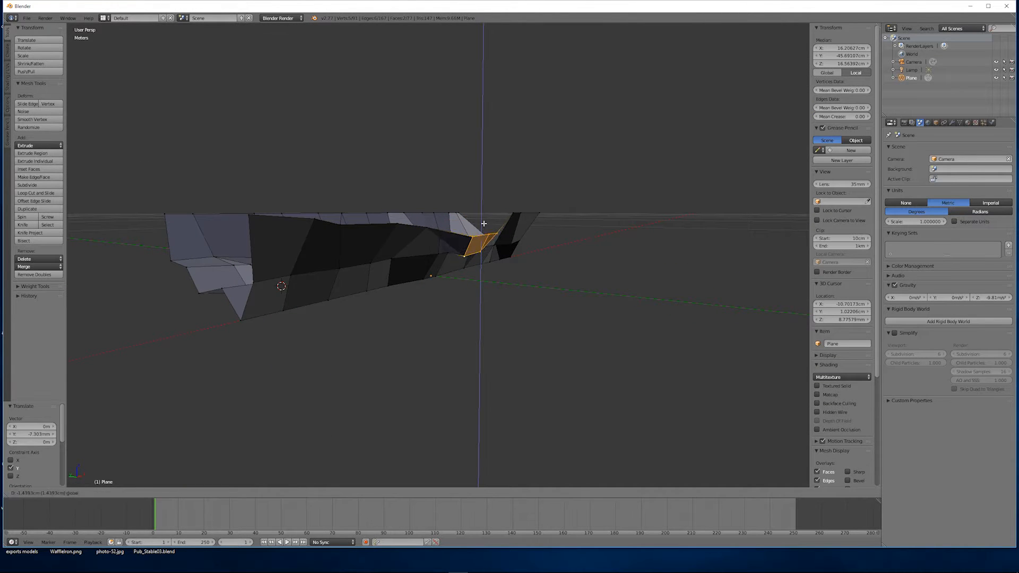
pyautogui.moveTo(483, 223); pyautogui.dragTo(483, 220)
# Step: Select two neighbouring vertices on the right wall and lower them along Z
pyautogui.moveTo(480, 228); pyautogui.dragTo(457, 319, button='middle')
pyautogui.rightClick(469, 245)
pyautogui.rightClick(455, 256)
pyautogui.keyDown('shift'); pyautogui.rightClick(446, 241); pyautogui.keyUp('shift')
pyautogui.moveTo(449, 276); pyautogui.dragTo(456, 228, button='middle')
pyautogui.moveTo(452, 226); pyautogui.dragTo(452, 232)
# Step: Lower a single right-rim vertex along Z and extend the selection to its neighbour toward the far end
pyautogui.moveTo(452, 236); pyautogui.dragTo(479, 265, button='middle')
pyautogui.rightClick(480, 267)
pyautogui.moveTo(481, 243); pyautogui.dragTo(481, 248)
pyautogui.moveTo(481, 248); pyautogui.dragTo(457, 236, button='middle')
pyautogui.moveTo(489, 236); pyautogui.dragTo(489, 239)
pyautogui.keyDown('shift'); pyautogui.rightClick(523, 264); pyautogui.keyUp('shift')
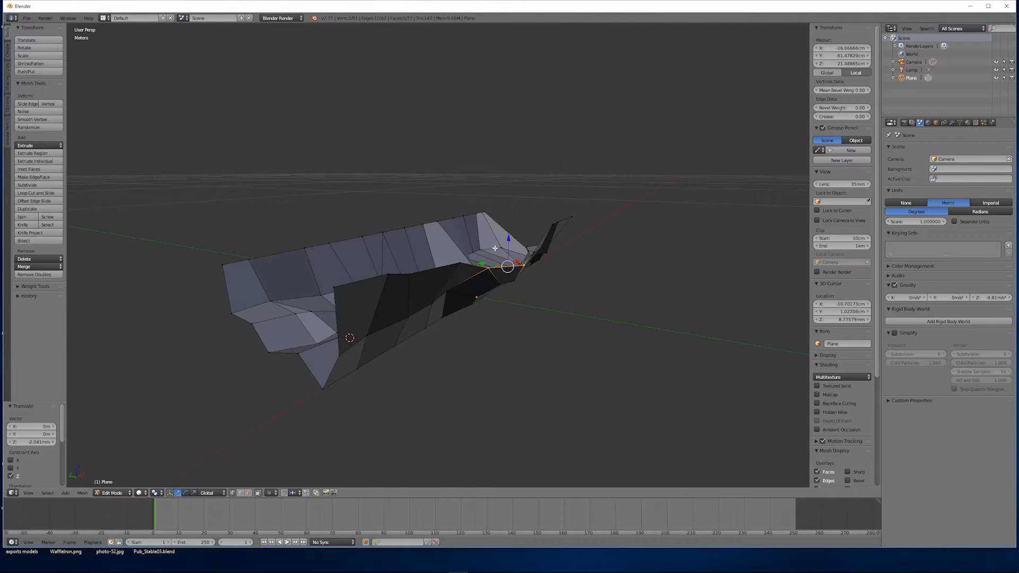
# Step: Select another vertex on the right rim, lower it along Z, and shift it outward along Y
pyautogui.moveTo(494, 248); pyautogui.dragTo(458, 240, button='middle')
pyautogui.rightClick(455, 259)
pyautogui.moveTo(455, 230); pyautogui.dragTo(454, 234)
pyautogui.moveTo(454, 233); pyautogui.dragTo(469, 303, button='middle')
pyautogui.moveTo(462, 302); pyautogui.dragTo(465, 303)
pyautogui.moveTo(464, 302)
pyautogui.mouseDown(button='middle')
pyautogui.moveTo(416, 249)
pyautogui.moveTo(474, 292)
pyautogui.mouseUp(button='middle')
pyautogui.moveTo(470, 292); pyautogui.dragTo(474, 292)
# Step: Select three vertices running down the right wall near its far end and shift them along Y
pyautogui.moveTo(474, 292); pyautogui.dragTo(461, 265, button='middle')
pyautogui.rightClick(527, 244)
pyautogui.keyDown('shift'); pyautogui.rightClick(522, 227); pyautogui.keyUp('shift')
pyautogui.keyDown('shift'); pyautogui.rightClick(514, 212); pyautogui.keyUp('shift')
pyautogui.moveTo(553, 268); pyautogui.dragTo(549, 270)
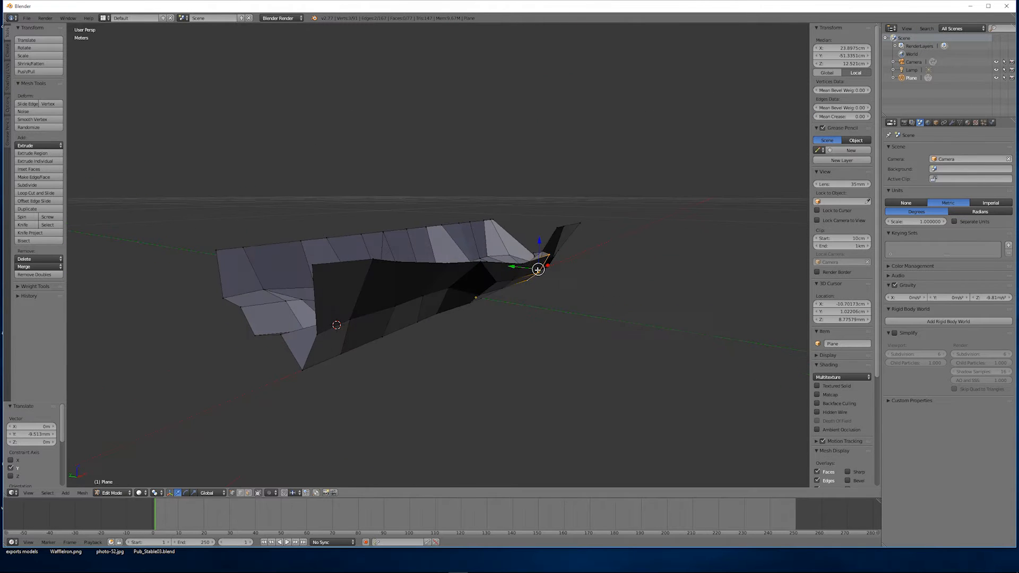
# Step: Select the next three right-wall vertices near the far end and shift them outward along Y, then nudge an adjacent pair likewise
pyautogui.moveTo(539, 270); pyautogui.dragTo(530, 339, button='middle')
pyautogui.rightClick(513, 260)
pyautogui.keyDown('shift'); pyautogui.rightClick(522, 254); pyautogui.keyUp('shift')
pyautogui.keyDown('shift'); pyautogui.rightClick(528, 250); pyautogui.keyUp('shift')
pyautogui.moveTo(471, 238); pyautogui.dragTo(494, 223, button='middle')
pyautogui.moveTo(512, 265); pyautogui.dragTo(516, 266)
pyautogui.moveTo(516, 266)
pyautogui.mouseDown(button='middle')
pyautogui.moveTo(481, 261)
pyautogui.moveTo(523, 264)
pyautogui.mouseUp(button='middle')
pyautogui.moveTo(502, 212); pyautogui.dragTo(503, 212)
# Step: Raise a right-rim vertex near the far end about 4.7 mm along Z, then add a neighbouring vertex and raise both slightly
pyautogui.moveTo(530, 252); pyautogui.dragTo(471, 223, button='middle')
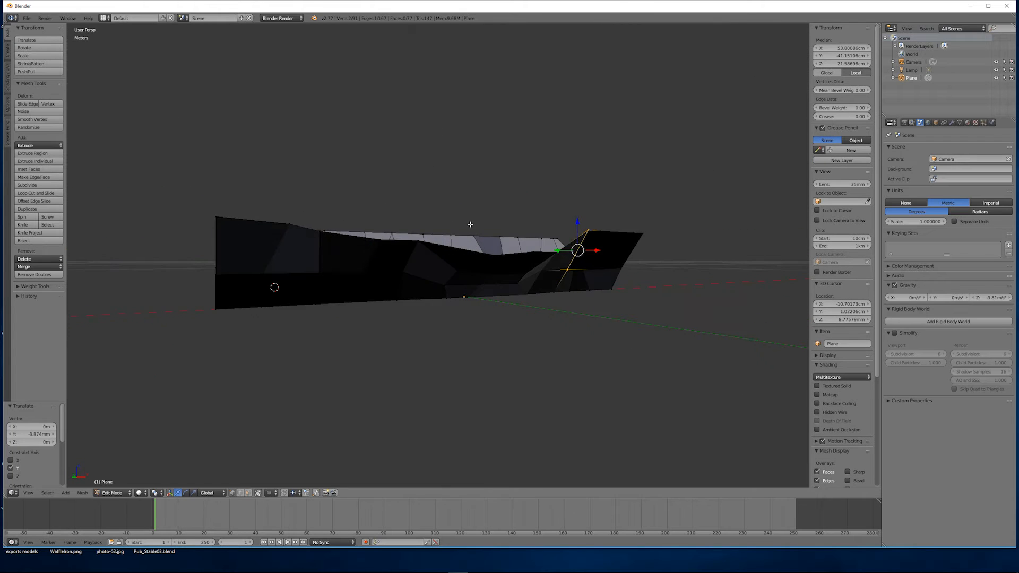
pyautogui.rightClick(557, 245)
pyautogui.moveTo(557, 219); pyautogui.dragTo(557, 217)
pyautogui.moveTo(421, 234); pyautogui.dragTo(557, 209, button='middle')
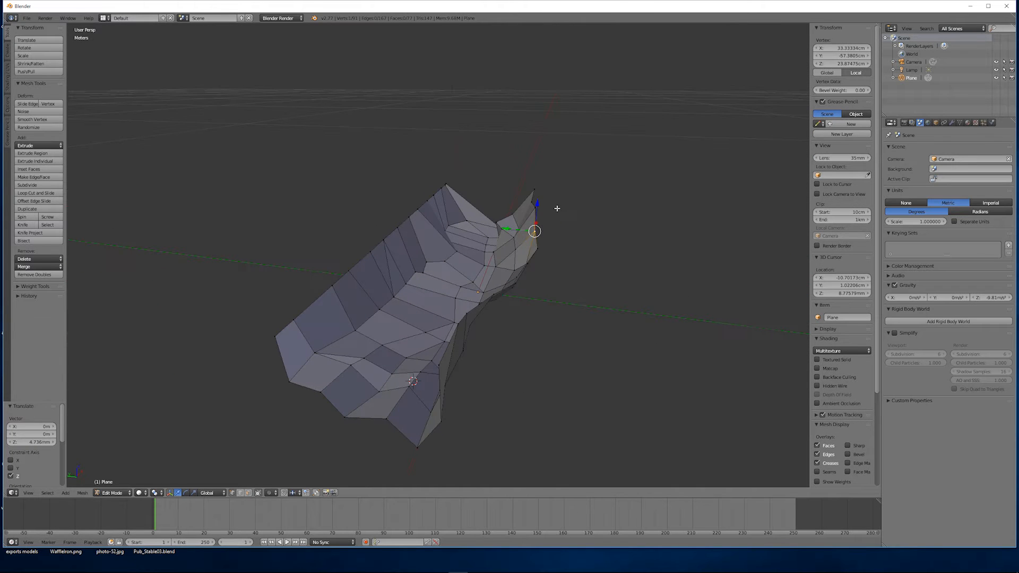
pyautogui.moveTo(524, 185); pyautogui.dragTo(524, 185)
pyautogui.moveTo(524, 189)
pyautogui.mouseDown(button='middle')
pyautogui.moveTo(492, 220)
pyautogui.moveTo(531, 204)
pyautogui.mouseUp(button='middle')
pyautogui.keyDown('shift'); pyautogui.rightClick(479, 201); pyautogui.keyUp('shift')
pyautogui.moveTo(513, 198); pyautogui.dragTo(514, 195)
# Step: Select two adjacent vertices low on the right wall near mid-length and raise them along Z in two moves
pyautogui.rightClick(488, 231)
pyautogui.moveTo(552, 213); pyautogui.dragTo(429, 223, button='middle')
pyautogui.keyDown('shift'); pyautogui.rightClick(491, 238); pyautogui.keyUp('shift')
pyautogui.moveTo(518, 204); pyautogui.dragTo(517, 202)
pyautogui.moveTo(517, 204); pyautogui.dragTo(573, 212, button='middle')
pyautogui.moveTo(522, 269); pyautogui.dragTo(475, 259, button='middle')
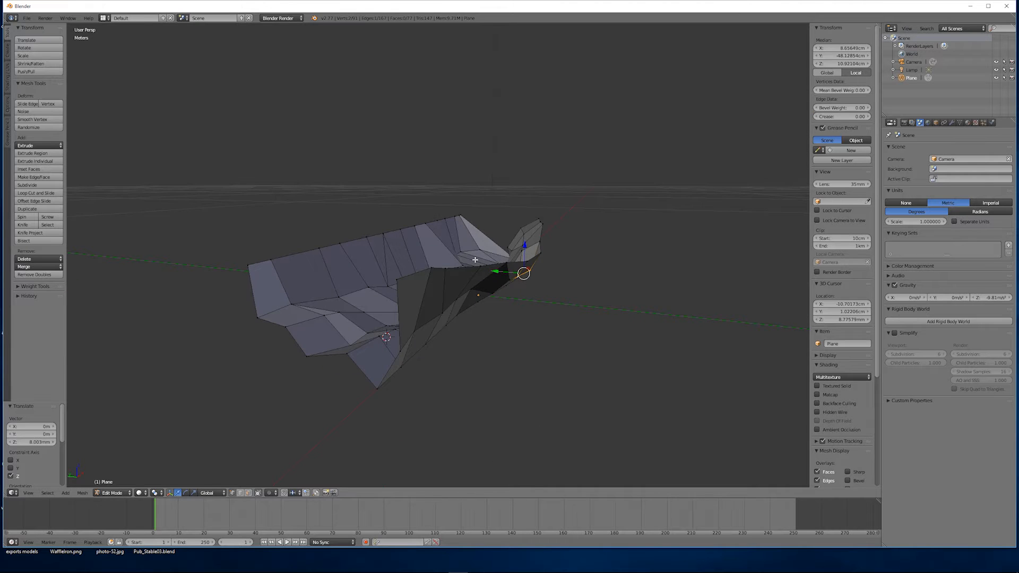
pyautogui.moveTo(523, 247); pyautogui.dragTo(523, 241)
# Step: Select two separate right-wall vertices one after the other and shift each slightly inward along Y
pyautogui.moveTo(523, 243); pyautogui.dragTo(567, 254, button='middle')
pyautogui.rightClick(510, 258)
pyautogui.moveTo(490, 258); pyautogui.dragTo(488, 258)
pyautogui.moveTo(510, 265); pyautogui.dragTo(489, 255, button='middle')
pyautogui.rightClick(499, 264)
pyautogui.moveTo(482, 272); pyautogui.dragTo(479, 271)
# Step: Select three consecutive vertices on the right rim toward the far end and lower them along Z
pyautogui.moveTo(479, 268)
pyautogui.mouseDown(button='middle')
pyautogui.moveTo(466, 250)
pyautogui.moveTo(469, 280)
pyautogui.mouseUp(button='middle')
pyautogui.rightClick(488, 263)
pyautogui.keyDown('shift'); pyautogui.rightClick(509, 262); pyautogui.keyUp('shift')
pyautogui.keyDown('shift'); pyautogui.rightClick(524, 255); pyautogui.keyUp('shift')
pyautogui.moveTo(510, 238); pyautogui.dragTo(511, 244)
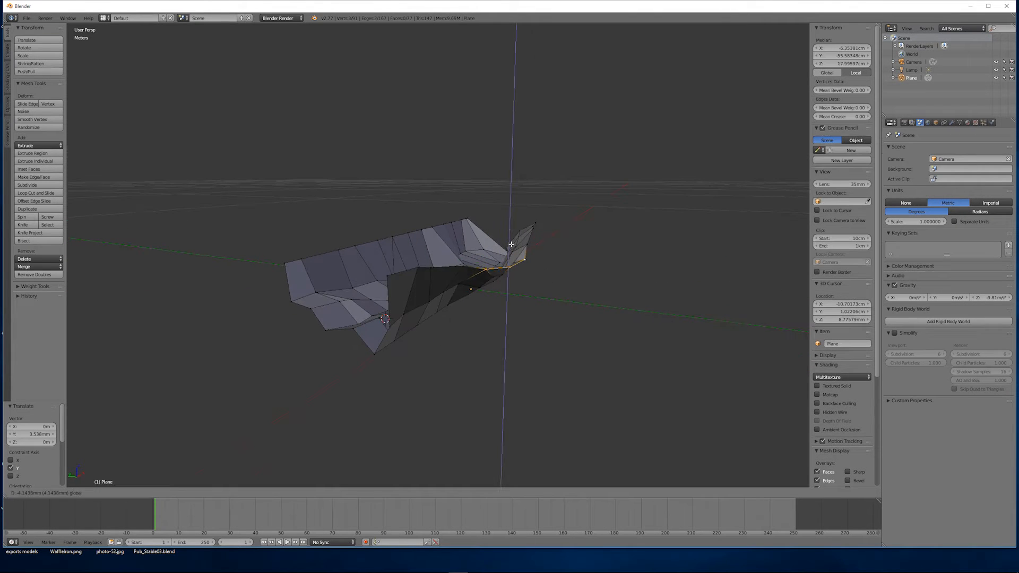
# Step: Select a row of three vertices in the trough's far part and nudge them along Y
pyautogui.moveTo(511, 246); pyautogui.dragTo(517, 275, button='middle')
pyautogui.rightClick(478, 237)
pyautogui.keyDown('shift'); pyautogui.rightClick(496, 220); pyautogui.keyUp('shift')
pyautogui.keyDown('shift'); pyautogui.rightClick(516, 204); pyautogui.keyUp('shift')
pyautogui.moveTo(474, 222); pyautogui.dragTo(476, 223)
# Step: Select three consecutive vertices along a floor crease at the near end and lower them along Z
pyautogui.moveTo(462, 276); pyautogui.dragTo(454, 254, button='middle')
pyautogui.rightClick(351, 330)
pyautogui.keyDown('shift'); pyautogui.rightClick(372, 318); pyautogui.keyUp('shift')
pyautogui.keyDown('shift'); pyautogui.rightClick(383, 315); pyautogui.keyUp('shift')
pyautogui.moveTo(367, 298); pyautogui.dragTo(360, 317)
# Step: Shift a near-end crease vertex outward along Y and adjust a vertex low on the right wall
pyautogui.moveTo(379, 332); pyautogui.dragTo(381, 325, button='middle')
pyautogui.rightClick(387, 328)
pyautogui.keyDown('shift'); pyautogui.rightClick(401, 320); pyautogui.keyUp('shift')
pyautogui.rightClick(401, 333)
pyautogui.moveTo(378, 331); pyautogui.dragTo(383, 332)
pyautogui.keyDown('shift'); pyautogui.rightClick(419, 320); pyautogui.keyUp('shift')
pyautogui.keyDown('shift'); pyautogui.rightClick(425, 315); pyautogui.keyUp('shift')
pyautogui.moveTo(414, 322); pyautogui.dragTo(366, 302, button='middle')
pyautogui.rightClick(392, 308)
# Step: Knife-cut a crease down the right wall close to the near end, and shift one cut vertex inward along Y
pyautogui.hotkey('ctrl', 'r')
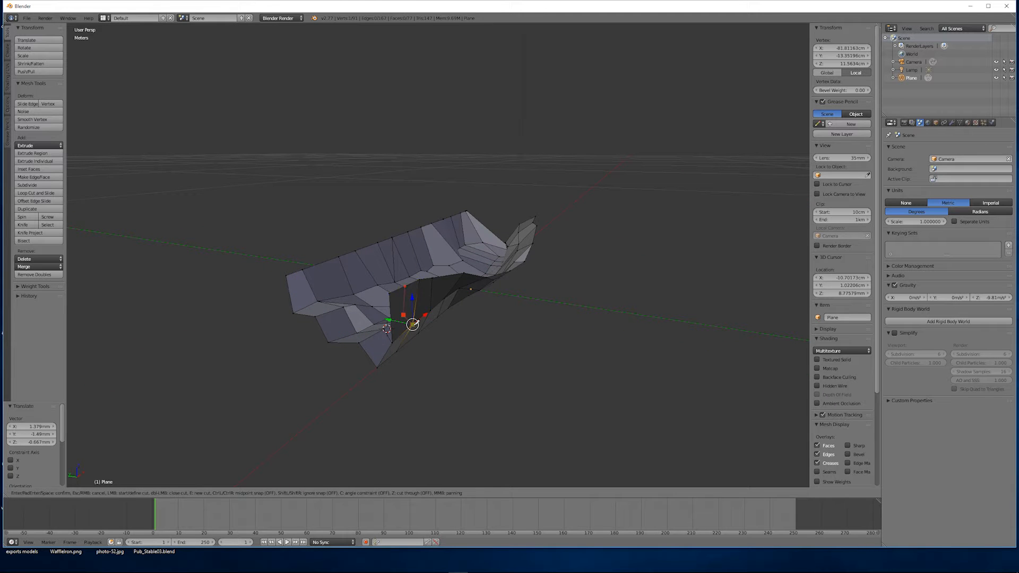
pyautogui.press('Return')
pyautogui.press('k')
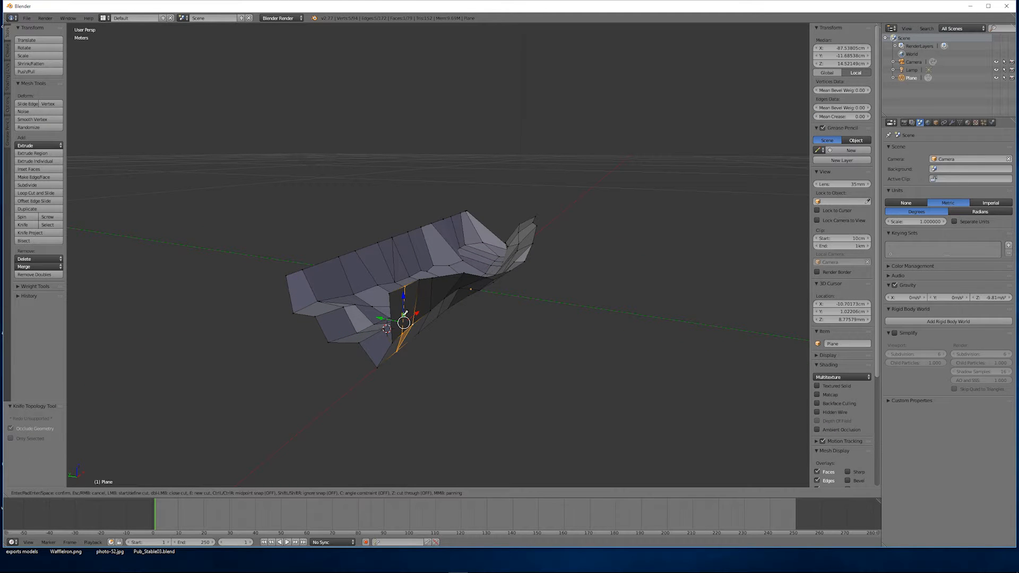
pyautogui.rightClick(403, 316)
pyautogui.moveTo(379, 311); pyautogui.dragTo(373, 311)
# Step: Knife-cut a second crease across the right wall beside the previous one, and shift its vertex about 1.5 mm along Y
pyautogui.moveTo(443, 310); pyautogui.dragTo(438, 310, button='middle')
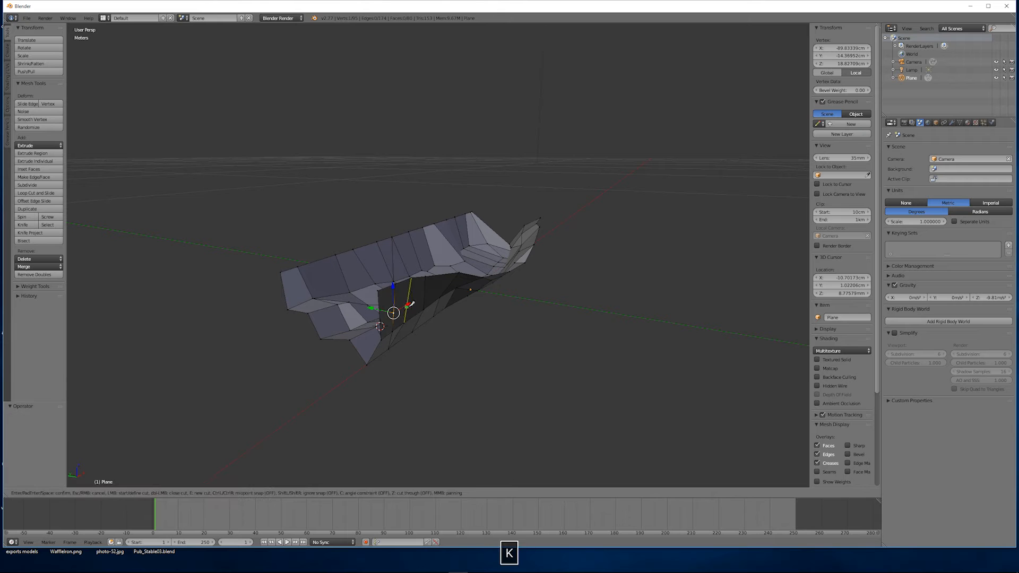
pyautogui.click(380, 315)
pyautogui.press('Return')
pyautogui.rightClick(399, 317)
pyautogui.moveTo(377, 313); pyautogui.dragTo(373, 312)
# Step: Select the two upper vertices on the right wall's near edge and shift them about 1.5 mm along Y
pyautogui.rightClick(380, 295)
pyautogui.moveTo(383, 313); pyautogui.dragTo(377, 314, button='middle')
pyautogui.keyDown('shift'); pyautogui.rightClick(371, 315); pyautogui.keyUp('shift')
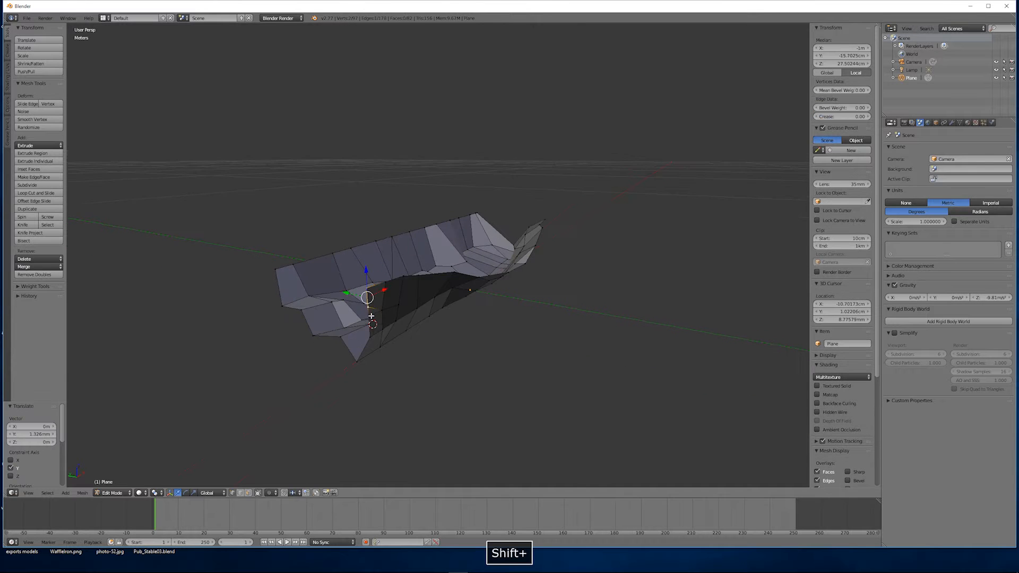
# Step: Select the boundary edges of the trough's far end and rotate them with smooth proportional editing, adjusting the influence size
pyautogui.keyDown('shift'); pyautogui.rightClick(480, 211); pyautogui.keyUp('shift')
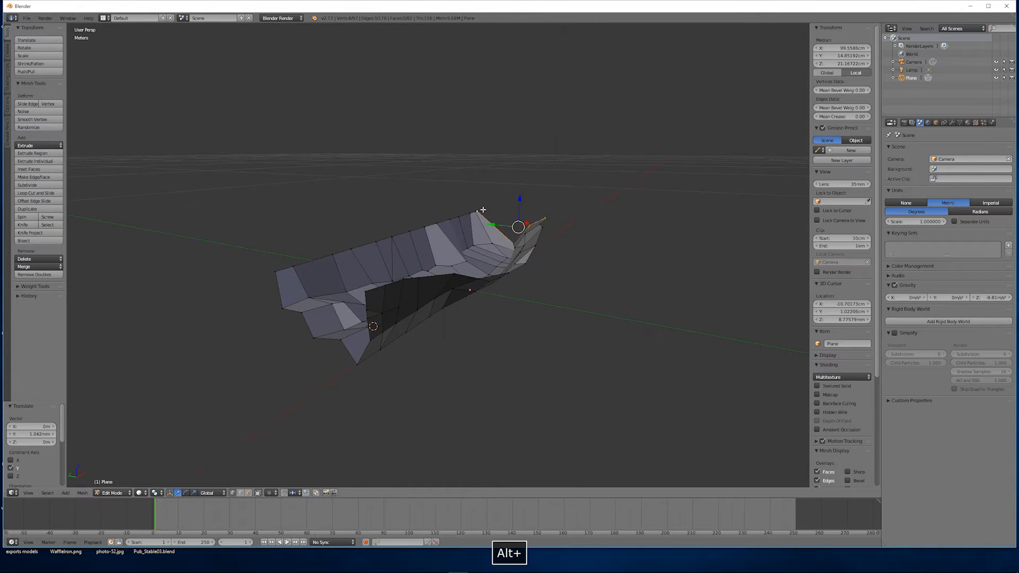
pyautogui.scroll(-9, 524, 192)
pyautogui.scroll(3, 523, 191)
pyautogui.scroll(-3, 523, 190)
pyautogui.click(525, 193)
# Step: Select the boundary edges of the near end and rotate them about -15° around Z with smooth proportional editing
pyautogui.moveTo(525, 192); pyautogui.dragTo(426, 257, button='middle')
pyautogui.hotkey('ctrl', 'shift', 'z')
pyautogui.keyDown('alt'); pyautogui.keyDown('shift'); pyautogui.rightClick(391, 416); pyautogui.keyUp('shift'); pyautogui.keyUp('alt')
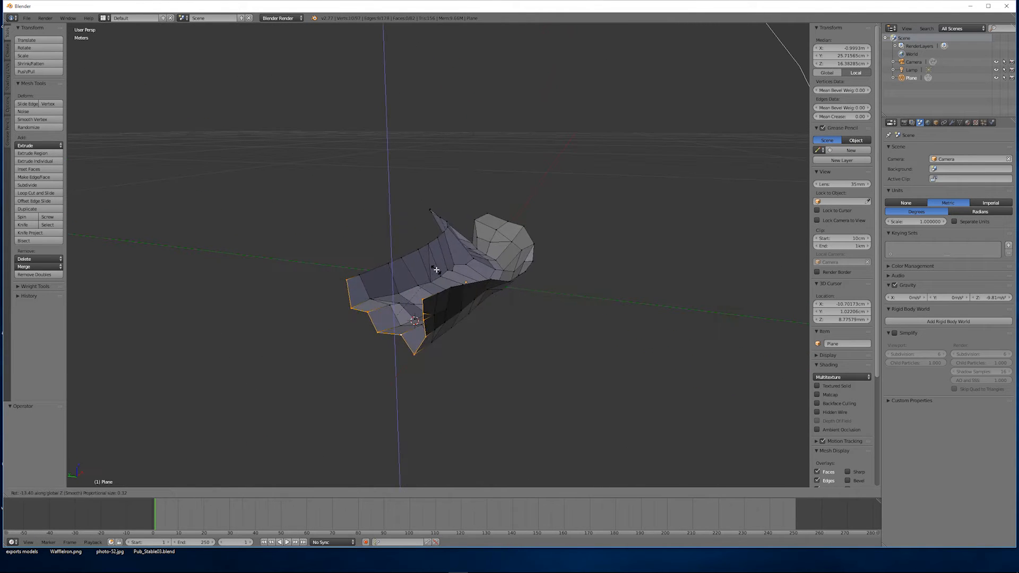
# Step: Select a floor edge near mid-trough, move it about -1.34 cm along Y with smooth proportional editing, and select a far-end vertex
pyautogui.rightClick(467, 264)
pyautogui.press('g')
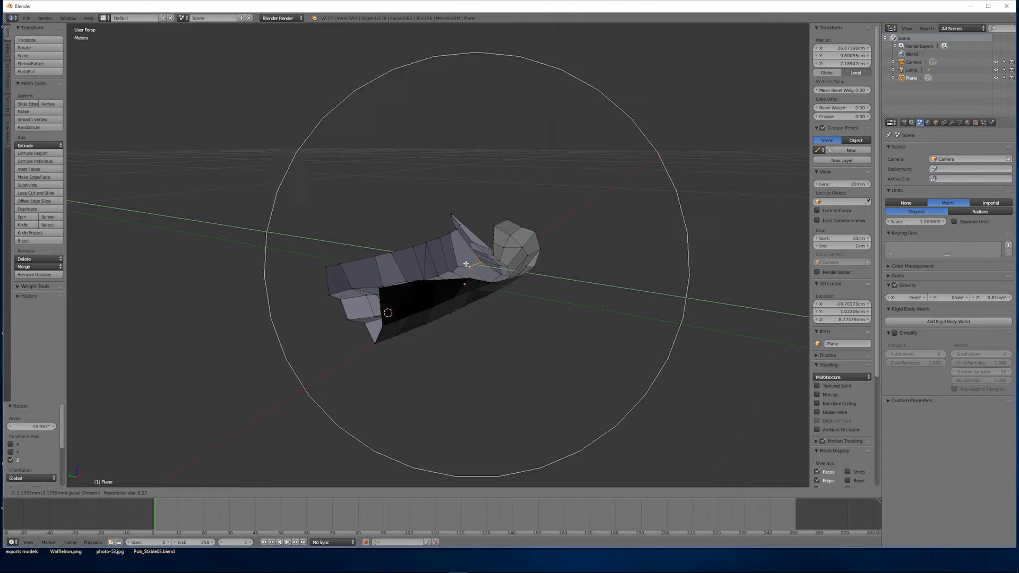
pyautogui.press('y')
pyautogui.click(456, 264)
pyautogui.moveTo(456, 264); pyautogui.dragTo(457, 297, button='middle')
pyautogui.click(461, 250)
pyautogui.rightClick(433, 169)
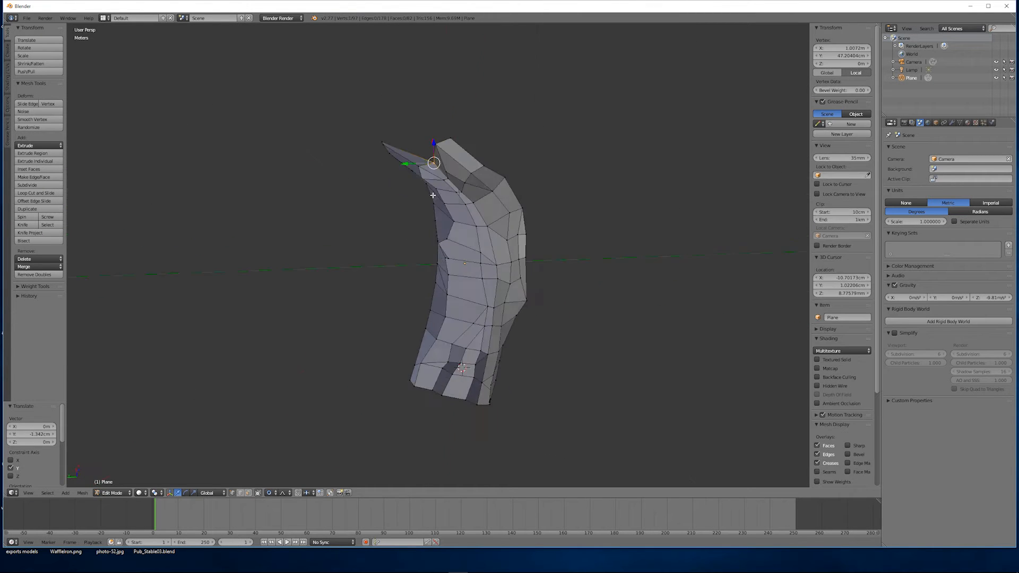
# Step: Move the selected far-end vertex about 1.25 cm along Y with smooth proportional editing, adjusting the influence size
pyautogui.moveTo(432, 193); pyautogui.dragTo(428, 201, button='middle')
pyautogui.press('g')
pyautogui.press('x')
pyautogui.scroll(8, 454, 109)
pyautogui.click(424, 129)
# Step: Select the upper vertices of the right wall's far end and move them along Y with smooth proportional editing
pyautogui.moveTo(423, 129); pyautogui.dragTo(443, 101, button='middle')
pyautogui.keyDown('shift'); pyautogui.rightClick(453, 181); pyautogui.keyUp('shift')
pyautogui.moveTo(454, 182); pyautogui.dragTo(478, 194, button='middle')
pyautogui.press('g')
pyautogui.press('y')
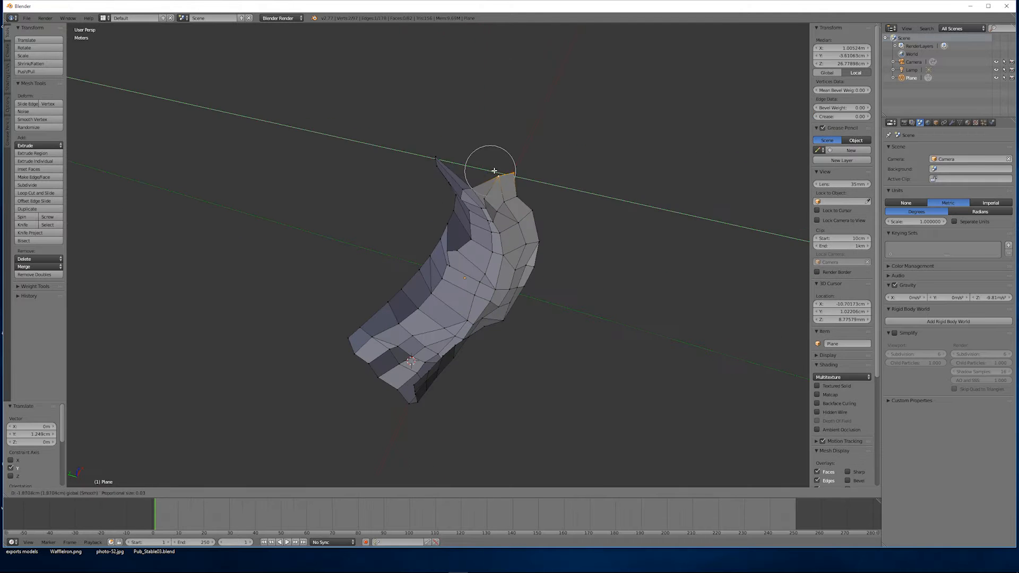
pyautogui.click(485, 194)
pyautogui.rightClick(488, 199)
pyautogui.click(485, 189)
# Step: Select three consecutive floor vertices along the fold near the far end and move them along Y
pyautogui.rightClick(497, 213)
pyautogui.keyDown('shift'); pyautogui.rightClick(499, 223); pyautogui.keyUp('shift')
pyautogui.keyDown('shift'); pyautogui.rightClick(499, 234); pyautogui.keyUp('shift')
pyautogui.moveTo(498, 239); pyautogui.dragTo(490, 197, button='middle')
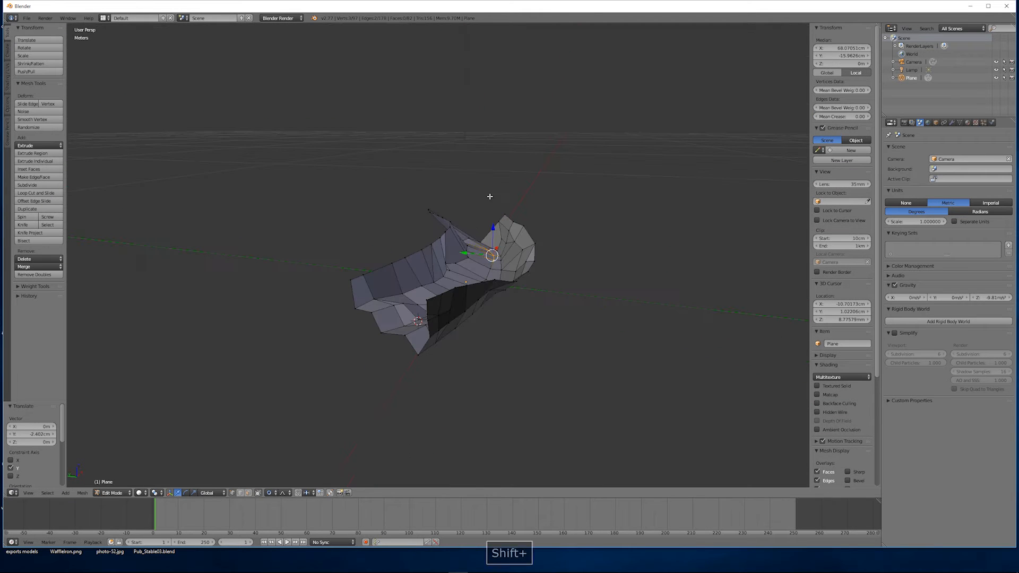
pyautogui.moveTo(478, 269); pyautogui.dragTo(480, 258, button='middle')
pyautogui.press('g')
pyautogui.press('y')
pyautogui.click(481, 258)
# Step: Shift the floor vertices around the bend along Y in small groups, without proportional editing
pyautogui.rightClick(493, 260)
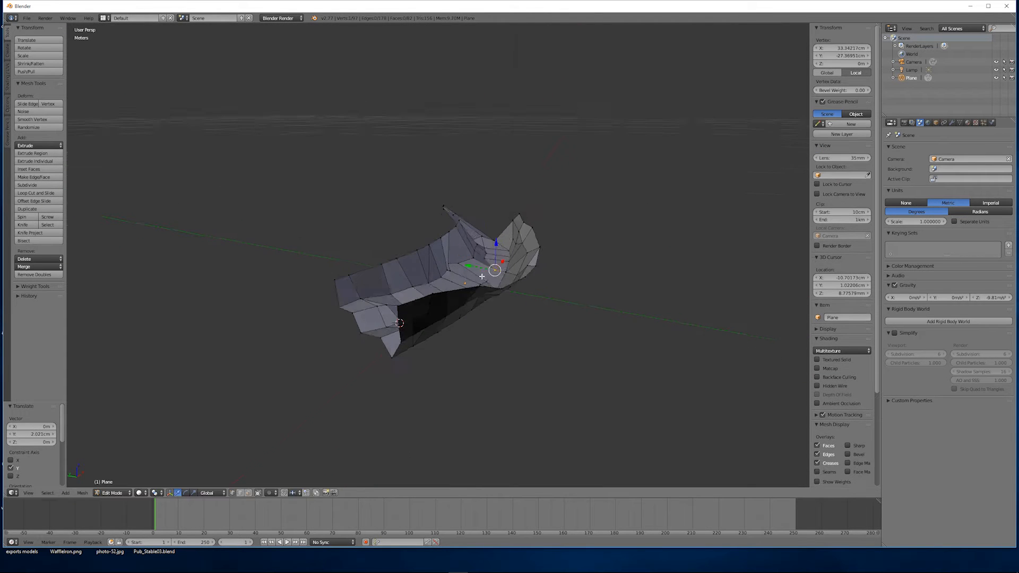
pyautogui.press('g')
pyautogui.press('y')
pyautogui.click(478, 270)
pyautogui.rightClick(479, 283)
pyautogui.keyDown('shift'); pyautogui.rightClick(476, 293); pyautogui.keyUp('shift')
pyautogui.moveTo(467, 285); pyautogui.dragTo(451, 281)
pyautogui.moveTo(455, 287); pyautogui.dragTo(458, 301, button='middle')
pyautogui.rightClick(470, 316)
pyautogui.moveTo(461, 312); pyautogui.dragTo(462, 279)
# Step: Select two neighbouring vertices at the foot of the left wall near mid-trough and reposition them
pyautogui.moveTo(462, 279); pyautogui.dragTo(452, 254, button='middle')
pyautogui.rightClick(456, 262)
pyautogui.keyDown('shift'); pyautogui.rightClick(447, 261); pyautogui.keyUp('shift')
pyautogui.moveTo(441, 259); pyautogui.dragTo(470, 248)
# Step: Select vertices on the left wall near the far-end flap and reposition them along Y and Z
pyautogui.rightClick(473, 257)
pyautogui.keyDown('shift'); pyautogui.rightClick(477, 243); pyautogui.keyUp('shift')
pyautogui.moveTo(471, 249); pyautogui.dragTo(484, 271, button='middle')
pyautogui.rightClick(480, 211)
pyautogui.moveTo(479, 212); pyautogui.dragTo(466, 206, button='middle')
pyautogui.keyDown('shift'); pyautogui.rightClick(458, 221); pyautogui.keyUp('shift')
pyautogui.moveTo(437, 208); pyautogui.dragTo(444, 211)
pyautogui.moveTo(433, 234); pyautogui.dragTo(435, 224, button='middle')
pyautogui.moveTo(453, 218); pyautogui.dragTo(468, 201)
# Step: Lower the left wall's rim vertices just before the flap along Z, and adjust the rim vertex closer to the near end
pyautogui.rightClick(452, 232)
pyautogui.keyDown('shift'); pyautogui.rightClick(472, 228); pyautogui.keyUp('shift')
pyautogui.keyDown('shift'); pyautogui.rightClick(478, 222); pyautogui.keyUp('shift')
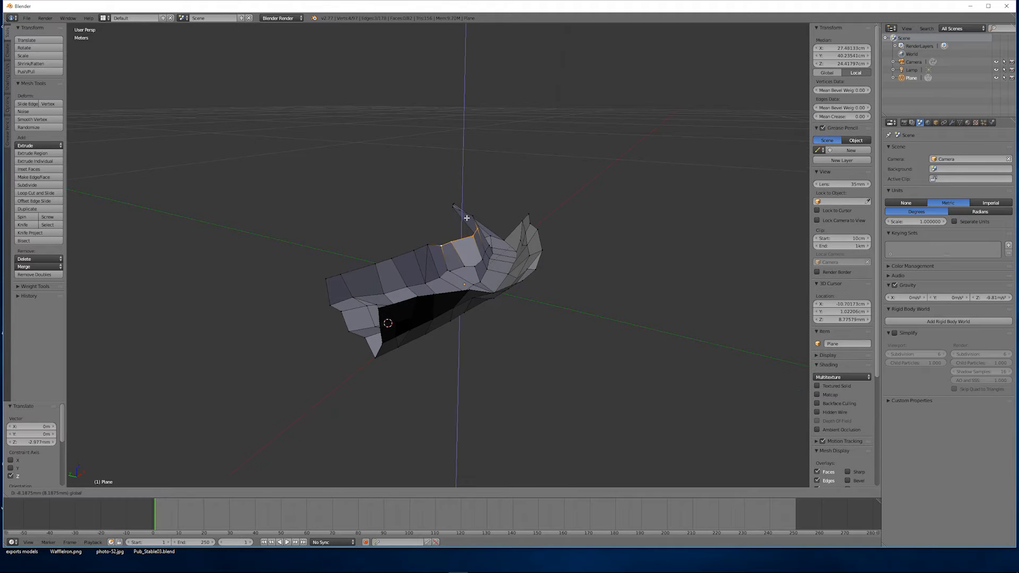
pyautogui.moveTo(428, 235); pyautogui.dragTo(428, 235)
pyautogui.rightClick(391, 258)
pyautogui.moveTo(392, 230); pyautogui.dragTo(375, 240)
pyautogui.rightClick(375, 264)
# Step: Select three consecutive rim vertices on the left wall and shift them along Y
pyautogui.moveTo(457, 253)
pyautogui.mouseDown(button='middle')
pyautogui.moveTo(393, 244)
pyautogui.moveTo(446, 310)
pyautogui.moveTo(467, 248)
pyautogui.moveTo(513, 245)
pyautogui.moveTo(467, 266)
pyautogui.mouseUp(button='middle')
pyautogui.rightClick(474, 235)
pyautogui.keyDown('shift'); pyautogui.rightClick(462, 234); pyautogui.keyUp('shift')
pyautogui.keyDown('shift'); pyautogui.rightClick(452, 239); pyautogui.keyUp('shift')
pyautogui.moveTo(422, 234); pyautogui.dragTo(414, 233)
pyautogui.moveTo(414, 233); pyautogui.dragTo(467, 213, button='middle')
# Step: Shift the flap's tip vertex along Y, and delete a corner vertex at the far end
pyautogui.rightClick(470, 168)
pyautogui.moveTo(449, 163); pyautogui.dragTo(459, 166)
pyautogui.moveTo(459, 165); pyautogui.dragTo(322, 460, button='middle')
pyautogui.press('x')
pyautogui.click(518, 243)
# Step: Select the vertices where the flap meets the left wall and shift them along Y
pyautogui.moveTo(519, 244); pyautogui.dragTo(480, 262, button='middle')
pyautogui.moveTo(464, 221); pyautogui.dragTo(473, 214)
pyautogui.rightClick(470, 214)
pyautogui.keyDown('shift'); pyautogui.rightClick(477, 211); pyautogui.keyUp('shift')
pyautogui.rightClick(477, 240)
pyautogui.moveTo(477, 241); pyautogui.dragTo(484, 244, button='middle')
pyautogui.moveTo(460, 217); pyautogui.dragTo(474, 222)
pyautogui.moveTo(473, 222); pyautogui.dragTo(478, 225, button='middle')
# Step: Shift a pair of vertices below the flap along Y, and shift a single wall vertex beneath them the same way
pyautogui.rightClick(488, 263)
pyautogui.keyDown('shift'); pyautogui.rightClick(485, 227); pyautogui.keyUp('shift')
pyautogui.moveTo(467, 244); pyautogui.dragTo(473, 245)
pyautogui.moveTo(471, 246); pyautogui.dragTo(408, 280, button='middle')
pyautogui.rightClick(467, 287)
pyautogui.moveTo(461, 295); pyautogui.dragTo(470, 297)
pyautogui.moveTo(470, 298); pyautogui.dragTo(523, 278, button='middle')
# Step: Lower the rim vertices at the flap's base along Z, and lower the adjacent rim vertex of the left wall
pyautogui.click(493, 252)
pyautogui.keyDown('shift'); pyautogui.rightClick(541, 238); pyautogui.keyUp('shift')
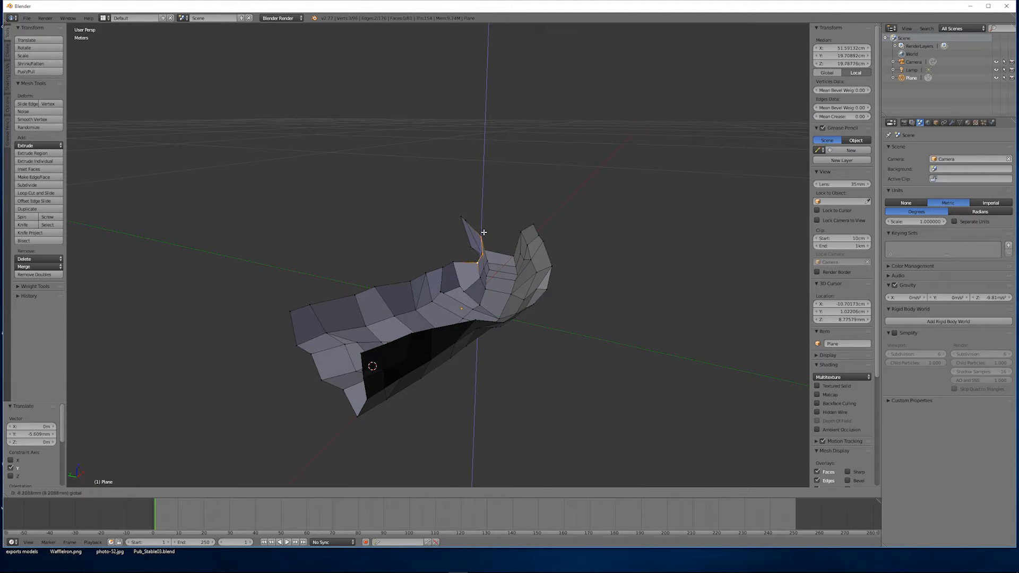
pyautogui.rightClick(453, 261)
pyautogui.moveTo(454, 245); pyautogui.dragTo(453, 249)
# Step: Shift a lower left-wall vertex near the bend along Y, and extend the selection to its neighbour to shift both
pyautogui.moveTo(455, 284)
pyautogui.mouseDown(button='middle')
pyautogui.moveTo(420, 265)
pyautogui.moveTo(454, 292)
pyautogui.mouseUp(button='middle')
pyautogui.rightClick(449, 288)
pyautogui.moveTo(429, 285); pyautogui.dragTo(435, 288)
pyautogui.moveTo(435, 287); pyautogui.dragTo(467, 285, button='middle')
pyautogui.moveTo(464, 285); pyautogui.dragTo(460, 285)
pyautogui.keyDown('shift'); pyautogui.rightClick(437, 269); pyautogui.keyUp('shift')
pyautogui.moveTo(436, 270); pyautogui.dragTo(477, 261, button='middle')
pyautogui.moveTo(429, 275); pyautogui.dragTo(432, 275)
# Step: Select the left wall's rim vertex near the bend and lower it slightly along Z
pyautogui.moveTo(434, 276); pyautogui.dragTo(403, 260, button='middle')
pyautogui.rightClick(451, 266)
pyautogui.moveTo(450, 251); pyautogui.dragTo(450, 256)
pyautogui.moveTo(449, 256); pyautogui.dragTo(460, 308, button='middle')
# Step: Merge two pairs of neighbouring vertices on the left wall near the bend, nudging the result between merges
pyautogui.rightClick(452, 287)
pyautogui.keyDown('shift'); pyautogui.rightClick(456, 297); pyautogui.keyUp('shift')
pyautogui.hotkey('alt', 'm')
pyautogui.click(460, 335)
pyautogui.moveTo(466, 288); pyautogui.dragTo(471, 285)
pyautogui.moveTo(469, 286); pyautogui.dragTo(470, 313, button='middle')
pyautogui.keyDown('shift'); pyautogui.rightClick(472, 295); pyautogui.keyUp('shift')
pyautogui.hotkey('alt', 'm')
pyautogui.click(472, 297)
# Step: Shift the vertices next to the merged ones along Y to even out the left wall's inner side
pyautogui.rightClick(487, 315)
pyautogui.keyDown('shift'); pyautogui.rightClick(475, 313); pyautogui.keyUp('shift')
pyautogui.moveTo(460, 313); pyautogui.dragTo(467, 314)
pyautogui.moveTo(461, 294)
pyautogui.mouseDown(button='middle')
pyautogui.moveTo(450, 305)
pyautogui.moveTo(465, 308)
pyautogui.mouseUp(button='middle')
pyautogui.rightClick(469, 298)
pyautogui.keyDown('shift'); pyautogui.rightClick(471, 259); pyautogui.keyUp('shift')
pyautogui.rightClick(470, 257)
pyautogui.moveTo(448, 249); pyautogui.dragTo(462, 256)
# Step: Adjust the left-wall vertices near the bend, and lower a rim vertex closer to the near end along Z
pyautogui.moveTo(466, 274)
pyautogui.mouseDown(button='middle')
pyautogui.moveTo(451, 245)
pyautogui.moveTo(455, 268)
pyautogui.mouseUp(button='middle')
pyautogui.keyDown('shift'); pyautogui.rightClick(460, 287); pyautogui.keyUp('shift')
pyautogui.moveTo(460, 284); pyautogui.dragTo(462, 292, button='middle')
pyautogui.moveTo(474, 273); pyautogui.dragTo(452, 264)
pyautogui.moveTo(452, 270); pyautogui.dragTo(424, 242, button='middle')
pyautogui.rightClick(412, 268)
pyautogui.moveTo(411, 247); pyautogui.dragTo(412, 253)
pyautogui.moveTo(406, 260); pyautogui.dragTo(415, 265, button='middle')
# Step: Add a vertex near the bend to the selection and nudge the selected vertices sideways
pyautogui.keyDown('shift'); pyautogui.rightClick(469, 292); pyautogui.keyUp('shift')
pyautogui.moveTo(469, 291); pyautogui.dragTo(436, 292, button='middle')
pyautogui.moveTo(482, 290); pyautogui.dragTo(478, 291)
pyautogui.moveTo(474, 271); pyautogui.dragTo(517, 289, button='middle')
# Step: Select the two left-wall vertices beside the bend and shift them about -4.1 mm along Y
pyautogui.rightClick(464, 290)
pyautogui.keyDown('shift'); pyautogui.rightClick(473, 276); pyautogui.keyUp('shift')
pyautogui.moveTo(455, 281); pyautogui.dragTo(457, 281)
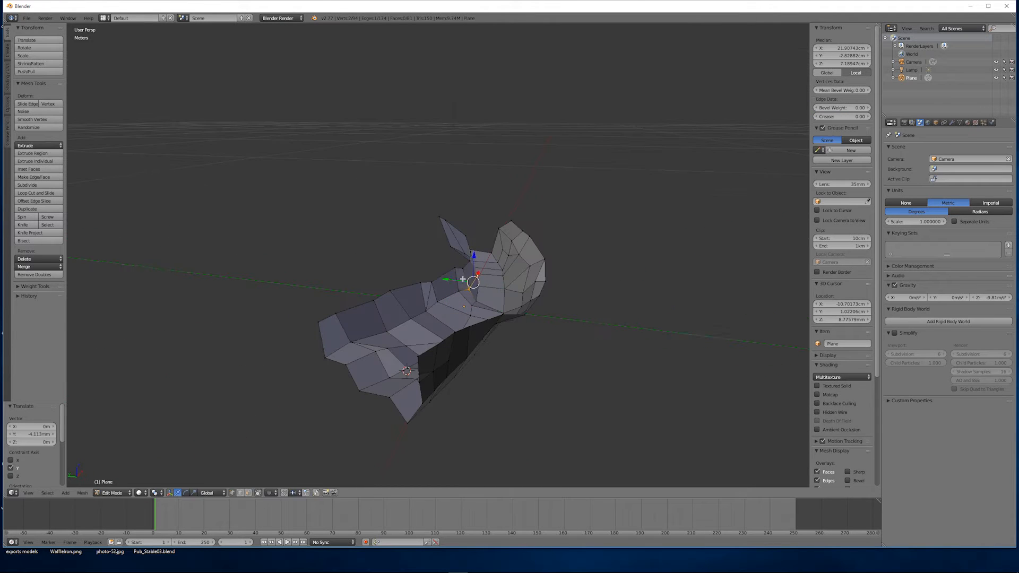
pyautogui.moveTo(463, 279); pyautogui.dragTo(448, 310, button='middle')
pyautogui.moveTo(473, 239); pyautogui.dragTo(477, 240)
pyautogui.moveTo(477, 241); pyautogui.dragTo(462, 206, button='middle')
# Step: Select the left wall's rim vertices toward the near end and move them about 2 mm along Z
pyautogui.rightClick(366, 274)
pyautogui.keyDown('shift'); pyautogui.rightClick(344, 278); pyautogui.keyUp('shift')
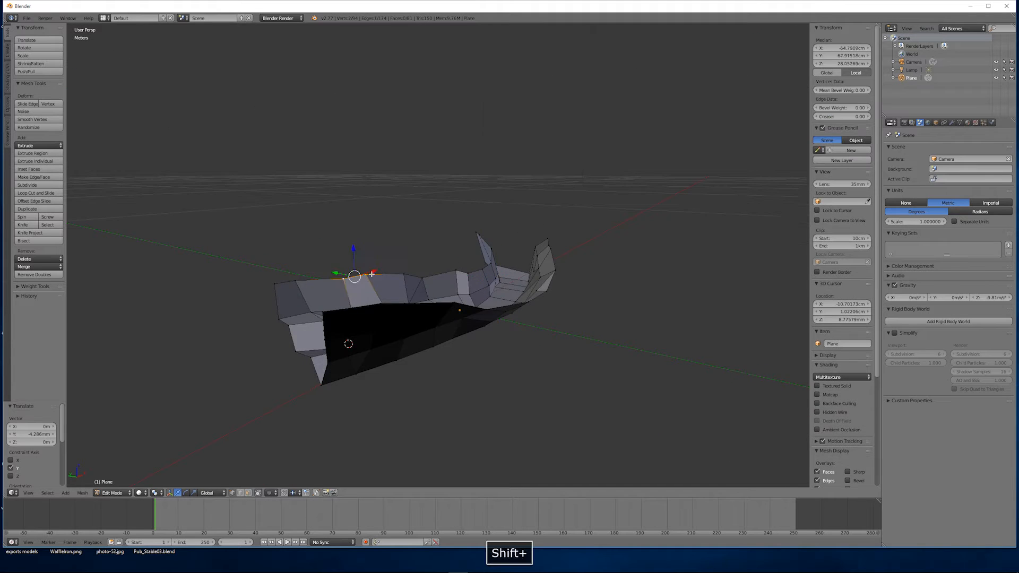
pyautogui.scroll(-3, 372, 274)
pyautogui.keyDown('shift'); pyautogui.rightClick(374, 277); pyautogui.keyUp('shift')
pyautogui.click(401, 259)
# Step: Select three connected vertices at the foot of the left wall near mid-trough and lower them slightly along Z
pyautogui.rightClick(379, 286)
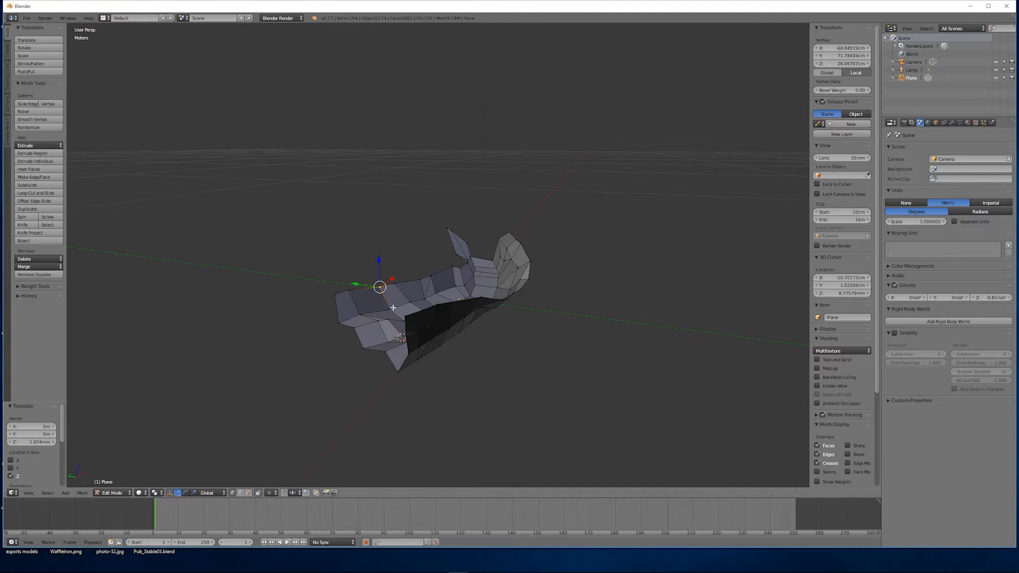
pyautogui.keyDown('shift'); pyautogui.rightClick(426, 304); pyautogui.keyUp('shift')
pyautogui.keyDown('shift'); pyautogui.rightClick(435, 294); pyautogui.keyUp('shift')
pyautogui.moveTo(415, 303); pyautogui.dragTo(423, 306)
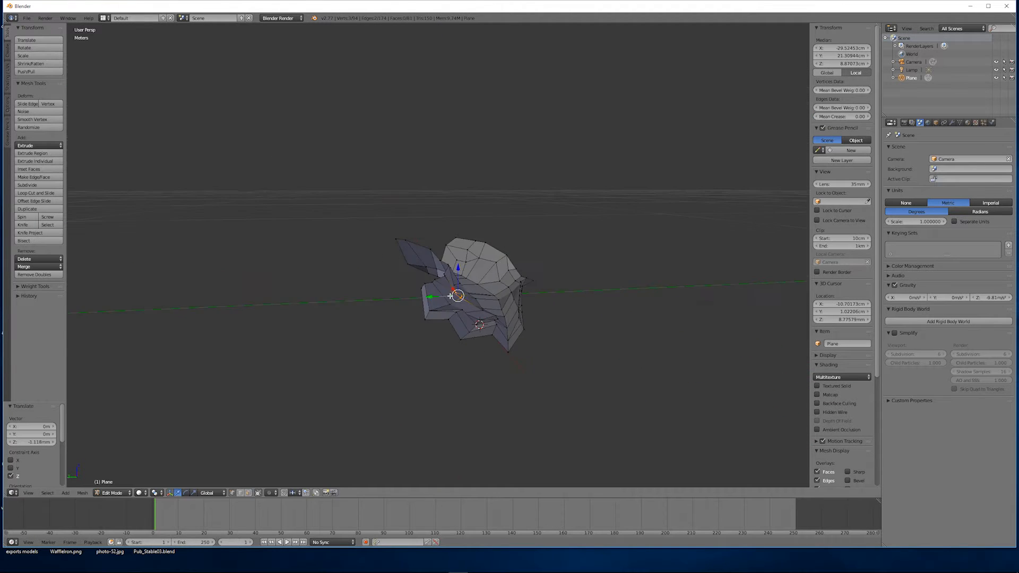
pyautogui.moveTo(445, 278); pyautogui.dragTo(444, 282)
# Step: Select the left wall's rim vertices around mid-trough and shift them slightly along Y
pyautogui.rightClick(435, 277)
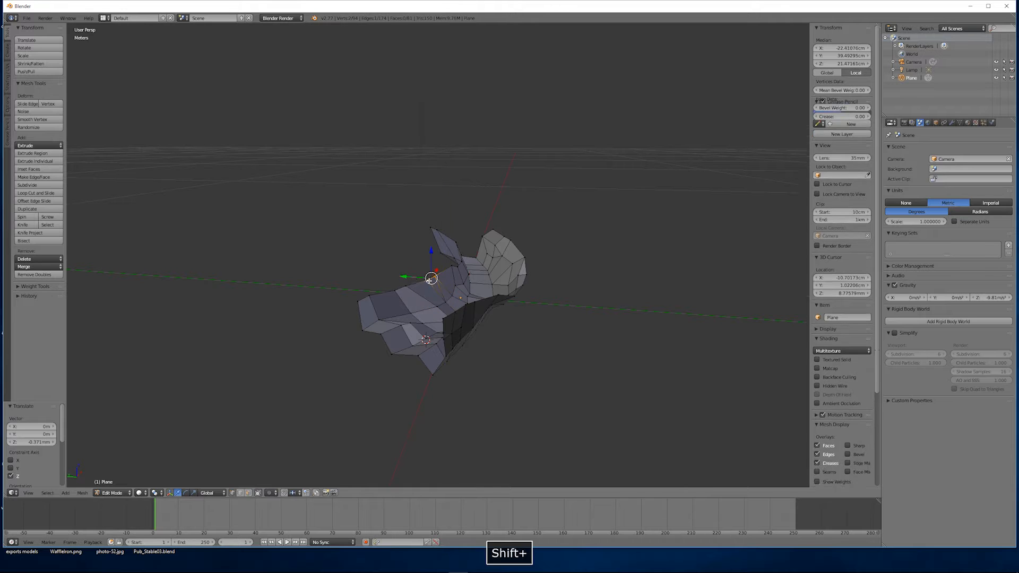
pyautogui.keyDown('shift'); pyautogui.rightClick(428, 281); pyautogui.keyUp('shift')
pyautogui.keyDown('shift'); pyautogui.rightClick(405, 285); pyautogui.keyUp('shift')
pyautogui.moveTo(441, 281); pyautogui.dragTo(396, 275, button='middle')
pyautogui.moveTo(400, 277); pyautogui.dragTo(402, 278)
# Step: Select two adjacent vertices on the left wall before the bend and shift them toward the outside along Y
pyautogui.moveTo(401, 278); pyautogui.dragTo(442, 275, button='middle')
pyautogui.rightClick(441, 273)
pyautogui.keyDown('shift'); pyautogui.rightClick(446, 281); pyautogui.keyUp('shift')
pyautogui.moveTo(457, 281); pyautogui.dragTo(451, 282)
pyautogui.moveTo(451, 282); pyautogui.dragTo(479, 261, button='middle')
# Step: Select two vertices closer to the near end and shift them about 2.2 mm along Y
pyautogui.moveTo(479, 311); pyautogui.dragTo(431, 352, button='middle')
pyautogui.rightClick(442, 300)
pyautogui.keyDown('shift'); pyautogui.rightClick(439, 323); pyautogui.keyUp('shift')
pyautogui.moveTo(415, 340); pyautogui.dragTo(415, 340)
# Step: Select one wall vertex close to the near end and shift it about 1.1 mm along Y
pyautogui.moveTo(415, 341); pyautogui.dragTo(421, 313, button='middle')
pyautogui.rightClick(410, 307)
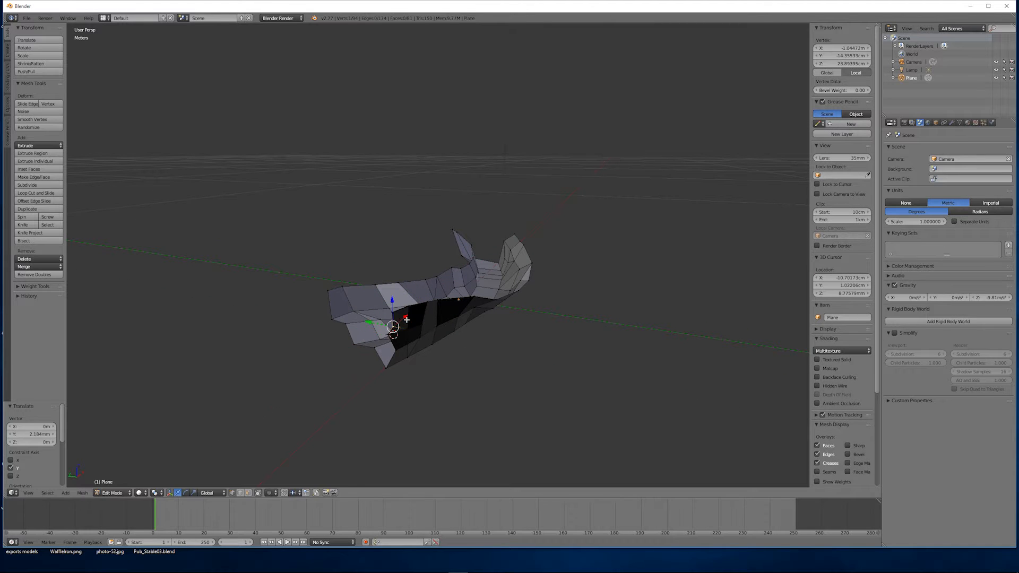
pyautogui.click(398, 312)
# Step: Knife-cut a lengthwise line of edges along the trough floor from the far end through the bend
pyautogui.moveTo(399, 312); pyautogui.dragTo(479, 306, button='middle')
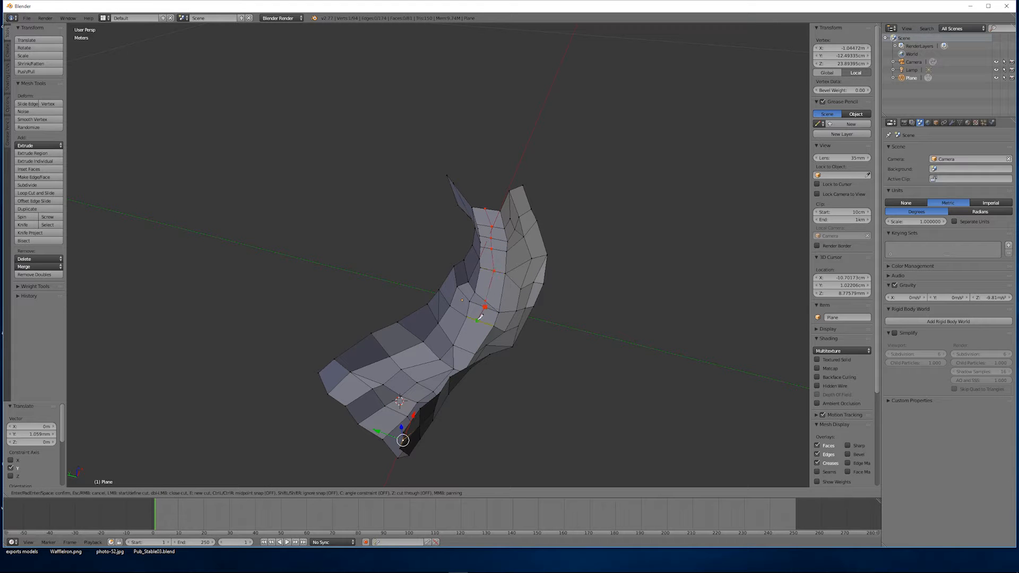
pyautogui.press('Return')
# Step: Select two vertices in the near half of the trough and shift them about -0.7 mm along Y
pyautogui.moveTo(457, 365); pyautogui.dragTo(340, 297, button='middle')
pyautogui.rightClick(395, 326)
pyautogui.keyDown('shift'); pyautogui.rightClick(426, 348); pyautogui.keyUp('shift')
pyautogui.press('g')
pyautogui.press('y')
pyautogui.click(432, 348)
pyautogui.moveTo(432, 348); pyautogui.dragTo(506, 333, button='middle')
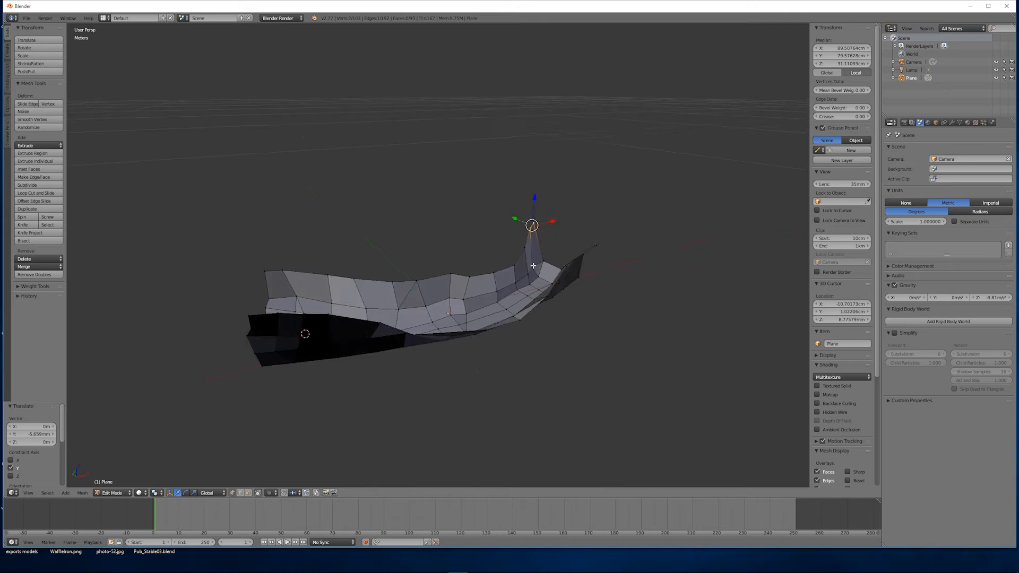
# Step: Select the two vertices at the far tip of the left wall and shift them along Z
pyautogui.press('Return')
pyautogui.moveTo(539, 249); pyautogui.dragTo(532, 246, button='middle')
pyautogui.moveTo(443, 259); pyautogui.dragTo(419, 259, button='middle')
pyautogui.rightClick(505, 254)
pyautogui.rightClick(460, 224)
pyautogui.keyDown('shift'); pyautogui.rightClick(464, 232); pyautogui.keyUp('shift')
pyautogui.press('g')
pyautogui.press('z')
pyautogui.click(465, 235)
pyautogui.press('g')
pyautogui.press('z')
pyautogui.click(422, 256)
# Step: Select single wall vertices one after another and move each along Z, lowering the last about 7.8 mm
pyautogui.rightClick(545, 276)
pyautogui.moveTo(518, 278); pyautogui.dragTo(368, 269, button='middle')
pyautogui.press('g')
pyautogui.press('z')
pyautogui.click(537, 277)
pyautogui.moveTo(440, 329); pyautogui.dragTo(525, 345, button='middle')
pyautogui.rightClick(532, 357)
pyautogui.press('g')
pyautogui.press('z')
pyautogui.click(575, 360)
# Step: Select the boundary edges of the far end and raise them about 1.5 cm along Z with smooth proportional editing
pyautogui.moveTo(610, 354); pyautogui.dragTo(342, 350, button='middle')
pyautogui.keyDown('alt'); pyautogui.rightClick(536, 246); pyautogui.keyUp('alt')
pyautogui.moveTo(536, 249); pyautogui.dragTo(393, 258, button='middle')
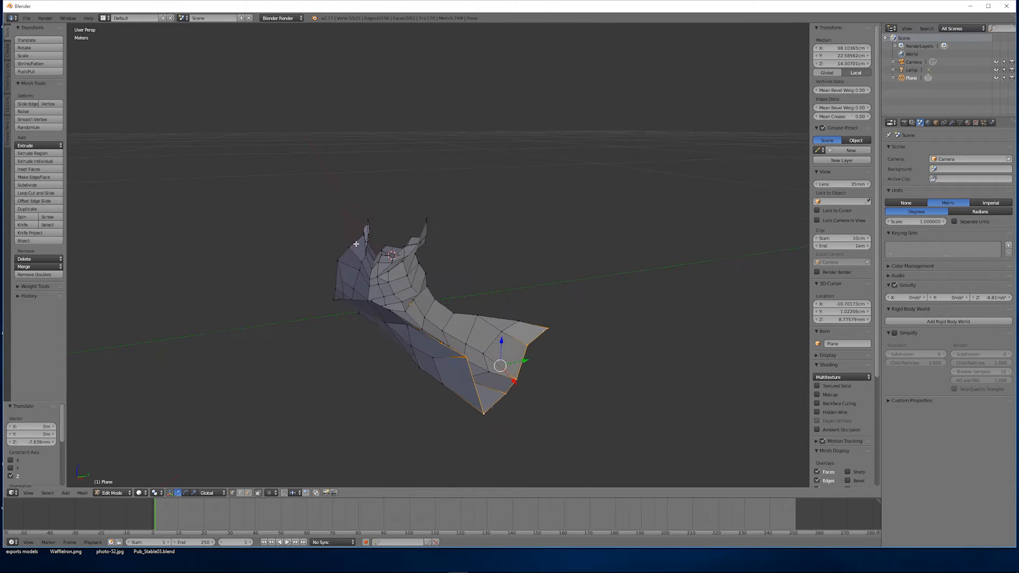
pyautogui.moveTo(451, 337); pyautogui.dragTo(580, 337, button='middle')
pyautogui.click(282, 474)
pyautogui.press('g')
pyautogui.press('z')
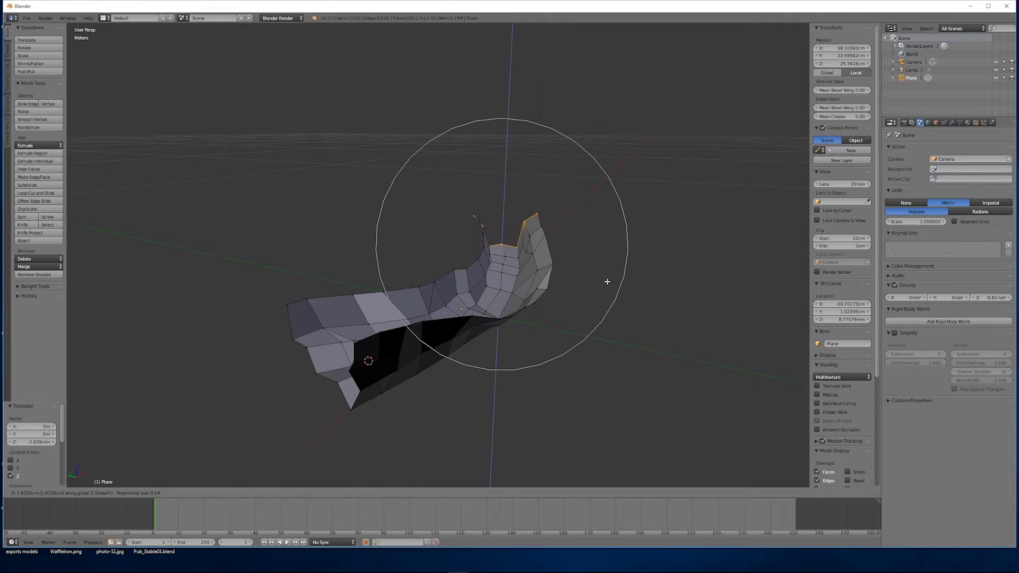
pyautogui.click(607, 281)
# Step: Scale the far end's boundary edges along the local Y axis with proportional editing
pyautogui.moveTo(607, 281)
pyautogui.mouseDown(button='middle')
pyautogui.moveTo(587, 337)
pyautogui.moveTo(615, 287)
pyautogui.mouseUp(button='middle')
pyautogui.moveTo(480, 304); pyautogui.dragTo(546, 152, button='middle')
pyautogui.press('s')
pyautogui.press('y')
pyautogui.press('y')
pyautogui.click(558, 110)
# Step: Leave mesh editing, add a plane seen from the top and scale it down around the paper
pyautogui.press('Tab')
pyautogui.press('7')
pyautogui.hotkey('shift', 'a')
pyautogui.click(673, 202)
pyautogui.scroll(-6, 675, 204)
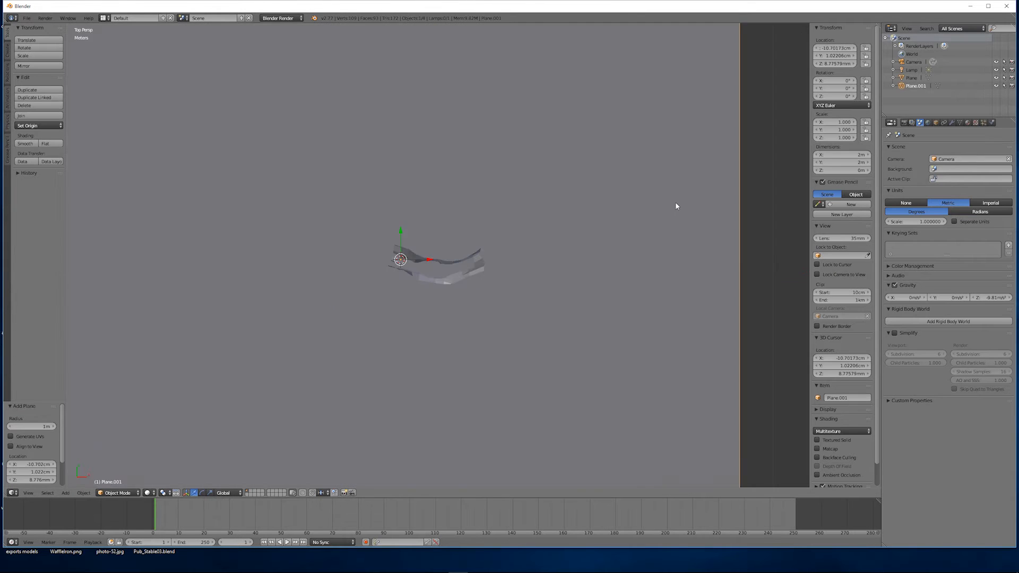
pyautogui.press('s')
pyautogui.click(461, 235)
# Step: Centre the new plane under the paper and lower it along Z as a ground surface
pyautogui.press('g')
pyautogui.click(500, 240)
pyautogui.press('1')
pyautogui.press('5')
pyautogui.scroll(9, 498, 240)
pyautogui.moveTo(445, 287); pyautogui.dragTo(445, 303)
pyautogui.moveTo(445, 303); pyautogui.dragTo(485, 310, button='middle')
pyautogui.moveTo(486, 297); pyautogui.dragTo(487, 296)
# Step: Give the ground plane a new material with a yellow diffuse color and lower the plane slightly along Z
pyautogui.click(967, 123)
pyautogui.click(946, 175)
pyautogui.click(899, 273)
pyautogui.moveTo(896, 217); pyautogui.dragTo(881, 210)
pyautogui.moveTo(536, 266)
pyautogui.mouseDown(button='middle')
pyautogui.moveTo(489, 301)
pyautogui.moveTo(523, 265)
pyautogui.mouseUp(button='middle')
pyautogui.moveTo(441, 304); pyautogui.dragTo(441, 307)
# Step: Edit the paper mesh again, select vertices on its lower edge and shift them slightly
pyautogui.rightClick(525, 283)
pyautogui.press('Tab')
pyautogui.moveTo(524, 283); pyautogui.dragTo(589, 313, button='middle')
pyautogui.press('o')
pyautogui.rightClick(552, 371)
pyautogui.moveTo(557, 366); pyautogui.dragTo(589, 403, button='middle')
pyautogui.keyDown('shift'); pyautogui.rightClick(643, 391); pyautogui.keyUp('shift')
pyautogui.moveTo(643, 423); pyautogui.dragTo(626, 406)
pyautogui.rightClick(611, 396)
pyautogui.moveTo(626, 406); pyautogui.dragTo(651, 361, button='middle')
# Step: Select the boundary edges of the far end and rotate them about the X axis with proportional editing
pyautogui.keyDown('alt'); pyautogui.rightClick(643, 311); pyautogui.keyUp('alt')
pyautogui.moveTo(659, 305); pyautogui.dragTo(670, 292, button='middle')
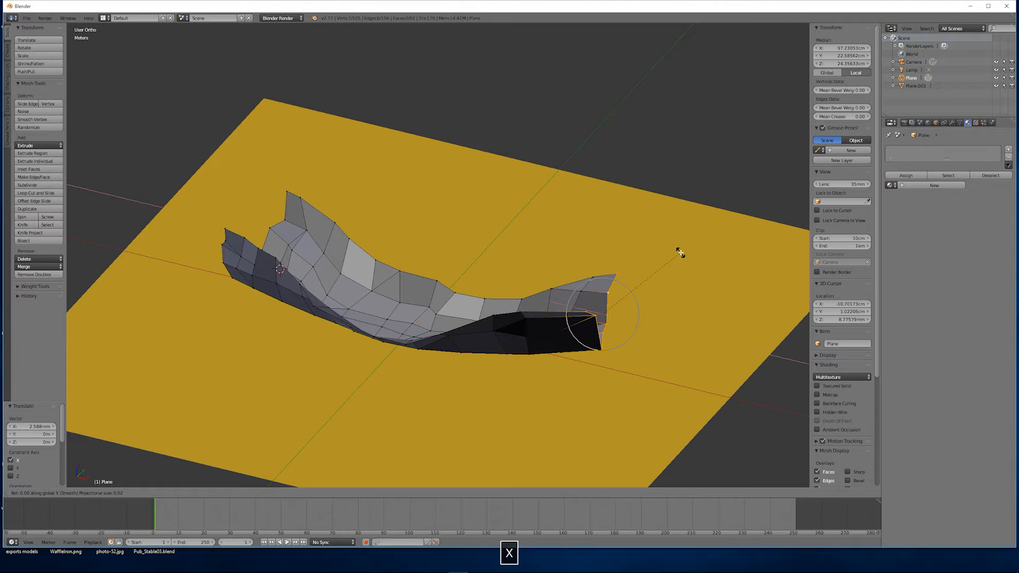
pyautogui.moveTo(613, 255); pyautogui.dragTo(669, 233, button='middle')
# Step: Select the boundary edges of the opposite end, adjust them and leave mesh editing
pyautogui.keyDown('alt'); pyautogui.rightClick(290, 291); pyautogui.keyUp('alt')
pyautogui.moveTo(291, 291); pyautogui.dragTo(366, 300, button='middle')
pyautogui.click(296, 285)
pyautogui.click(357, 272)
pyautogui.press('Tab')
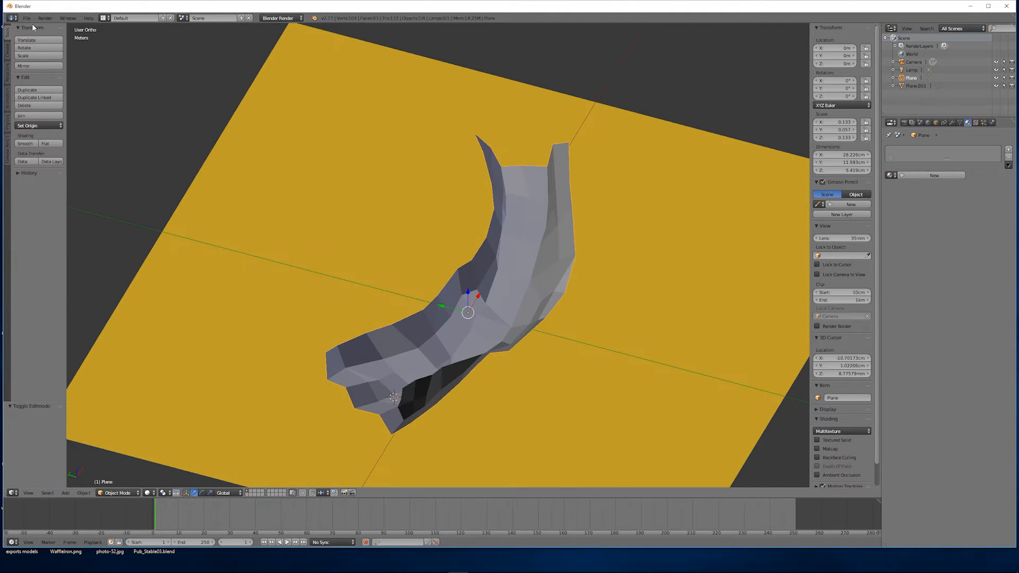
# Step: Save the scene as paper_ash_01.blend in the Blender subfolder of the paper_ash project folder
pyautogui.click(26, 18)
pyautogui.click(40, 85)
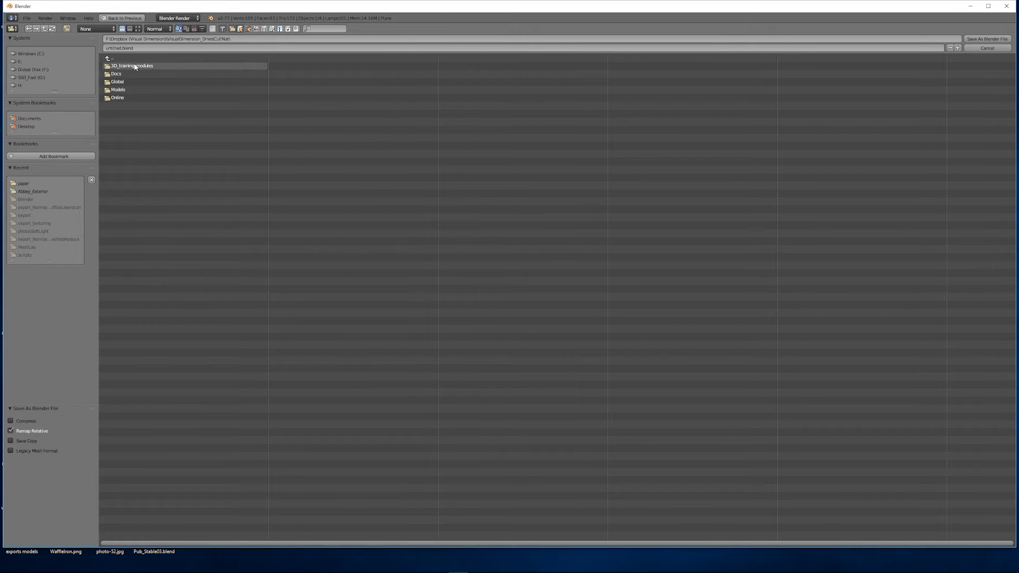
pyautogui.press('Return')
pyautogui.click(121, 66)
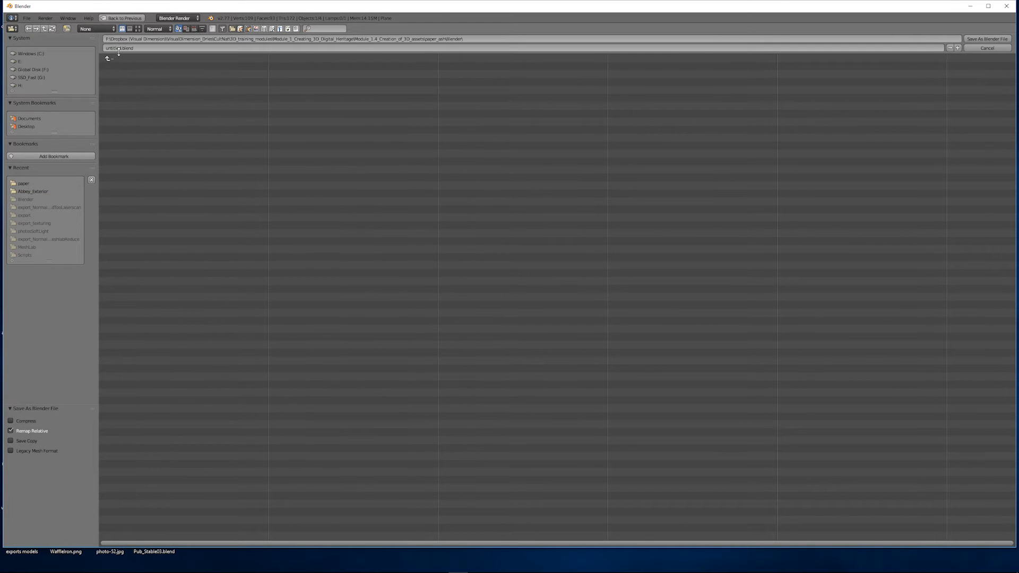
pyautogui.press('Return')
# Step: Edit the paper mesh, select a vertex on the left wall near the near end and shift it along Y
pyautogui.moveTo(485, 229); pyautogui.dragTo(446, 377, button='middle')
pyautogui.press('Tab')
pyautogui.rightClick(487, 372)
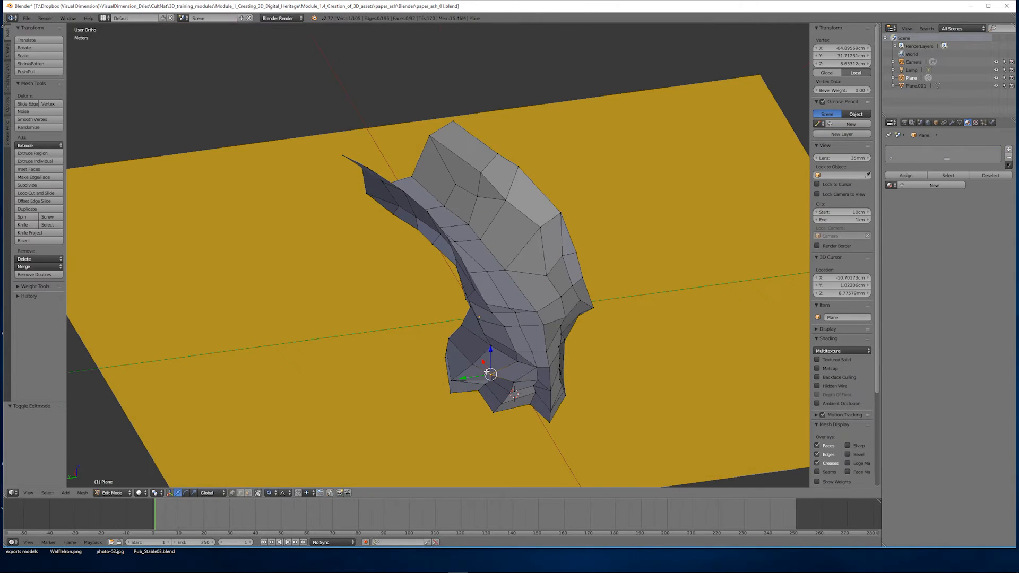
pyautogui.moveTo(462, 375); pyautogui.dragTo(472, 373)
pyautogui.moveTo(521, 357); pyautogui.dragTo(536, 378, button='middle')
# Step: Select a vertex on the right wall's rim around the bend and lower it along Z
pyautogui.rightClick(604, 272)
pyautogui.moveTo(605, 272)
pyautogui.mouseDown(button='middle')
pyautogui.moveTo(552, 233)
pyautogui.moveTo(611, 271)
pyautogui.mouseUp(button='middle')
pyautogui.rightClick(596, 252)
pyautogui.moveTo(594, 231); pyautogui.dragTo(592, 240)
# Step: Lower two more right wall vertices along Z, one at a time and by slightly different amounts
pyautogui.moveTo(439, 366); pyautogui.dragTo(563, 330, button='middle')
pyautogui.rightClick(542, 331)
pyautogui.moveTo(542, 308); pyautogui.dragTo(541, 315)
pyautogui.moveTo(542, 315); pyautogui.dragTo(568, 307, button='middle')
pyautogui.rightClick(570, 306)
pyautogui.moveTo(572, 282); pyautogui.dragTo(572, 283)
# Step: Select a right wall rim vertex close to the far end and shift it about -4.5 mm along Y
pyautogui.moveTo(572, 284); pyautogui.dragTo(557, 223, button='middle')
pyautogui.rightClick(564, 213)
pyautogui.moveTo(566, 205); pyautogui.dragTo(565, 209)
pyautogui.moveTo(565, 209); pyautogui.dragTo(527, 240, button='middle')
# Step: Switch to perspective view and shift a vertex lower on the right wall about 3.6 mm along Y
pyautogui.press('KP_5')
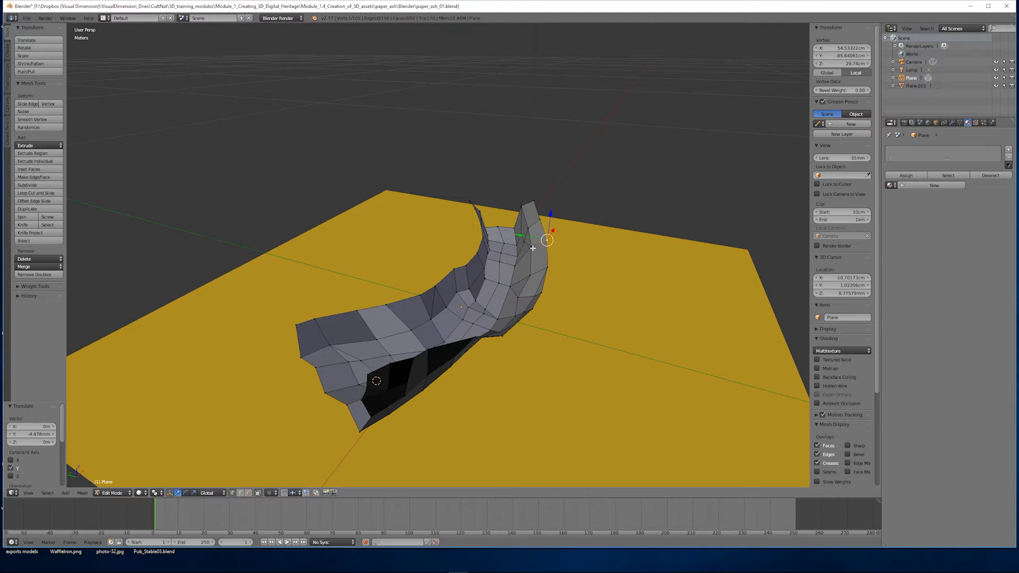
pyautogui.rightClick(529, 275)
pyautogui.moveTo(504, 270); pyautogui.dragTo(502, 269)
pyautogui.moveTo(523, 276)
pyautogui.mouseDown(button='middle')
pyautogui.moveTo(526, 268)
pyautogui.moveTo(529, 283)
pyautogui.mouseUp(button='middle')
# Step: Select the vertex where the right wall meets the floor at the far end and shift it slightly along Y
pyautogui.rightClick(521, 240)
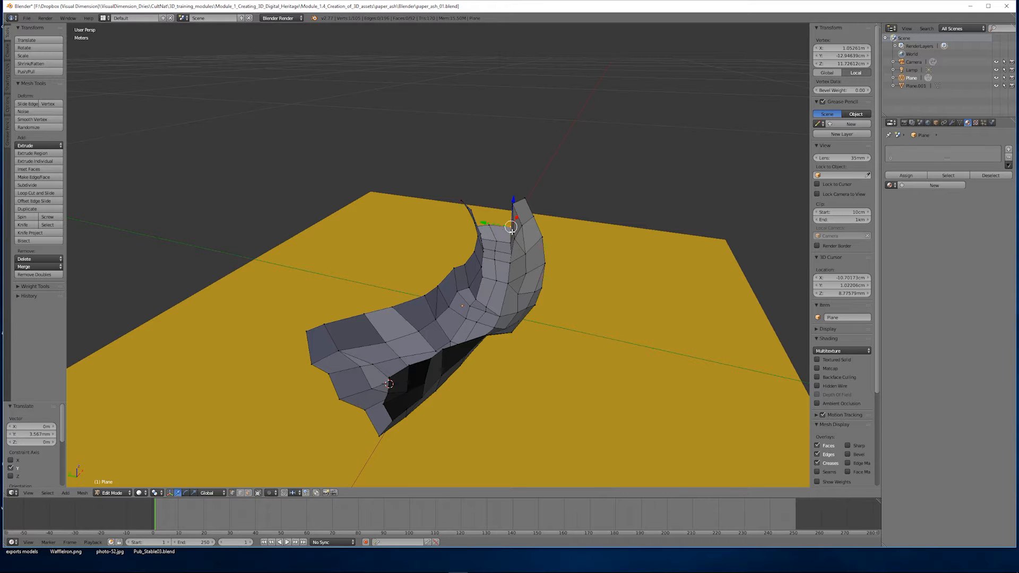
pyautogui.rightClick(516, 240)
pyautogui.moveTo(488, 236); pyautogui.dragTo(490, 237)
# Step: Select the upper left wall vertex near the far end and nudge it slightly toward the trough's inside along Y
pyautogui.moveTo(490, 236); pyautogui.dragTo(525, 226, button='middle')
pyautogui.rightClick(493, 232)
pyautogui.moveTo(469, 226); pyautogui.dragTo(472, 226)
pyautogui.moveTo(472, 226); pyautogui.dragTo(467, 218, button='middle')
pyautogui.scroll(-1, 466, 255)
pyautogui.moveTo(462, 269); pyautogui.dragTo(466, 267, button='middle')
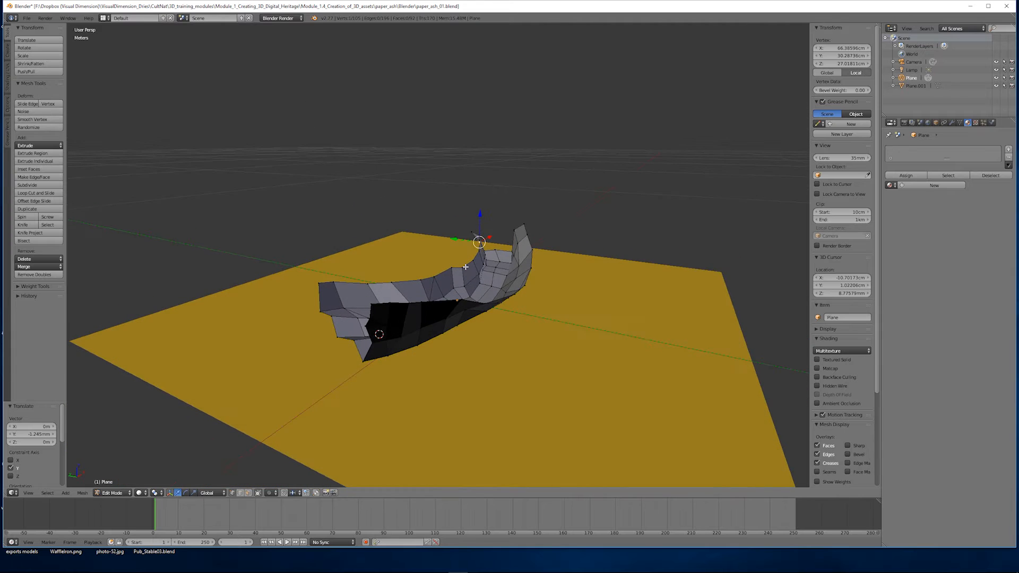
pyautogui.scroll(1, 467, 267)
pyautogui.moveTo(474, 248); pyautogui.dragTo(473, 248)
# Step: Select a run of connected vertices at the foot of the left wall past the bend and shift them slightly along Y
pyautogui.moveTo(474, 248); pyautogui.dragTo(460, 249, button='middle')
pyautogui.rightClick(499, 264)
pyautogui.keyDown('shift'); pyautogui.rightClick(497, 274); pyautogui.keyUp('shift')
pyautogui.keyDown('shift'); pyautogui.rightClick(492, 289); pyautogui.keyUp('shift')
pyautogui.keyDown('shift'); pyautogui.rightClick(492, 277); pyautogui.keyUp('shift')
pyautogui.moveTo(472, 266); pyautogui.dragTo(471, 266)
pyautogui.rightClick(490, 286)
# Step: Select a single floor vertex at mid-trough beside the left wall and shift it slightly along Y
pyautogui.moveTo(471, 266); pyautogui.dragTo(466, 303, button='middle')
pyautogui.rightClick(472, 291)
pyautogui.press('g')
pyautogui.press('y')
pyautogui.click(477, 282)
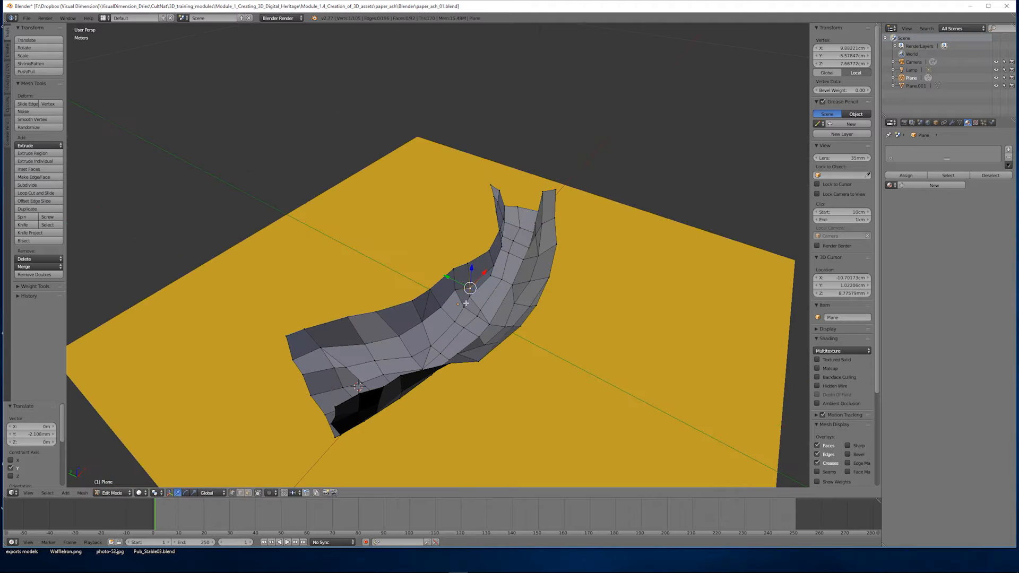
pyautogui.moveTo(449, 286); pyautogui.dragTo(450, 286)
# Step: Select floor vertices between the bend and the near end and shift them about 4 mm along Y
pyautogui.rightClick(463, 307)
pyautogui.keyDown('shift'); pyautogui.rightClick(455, 321); pyautogui.keyUp('shift')
pyautogui.moveTo(454, 318); pyautogui.dragTo(477, 313, button='middle')
pyautogui.moveTo(446, 296); pyautogui.dragTo(438, 295)
pyautogui.moveTo(470, 295); pyautogui.dragTo(452, 283, button='middle')
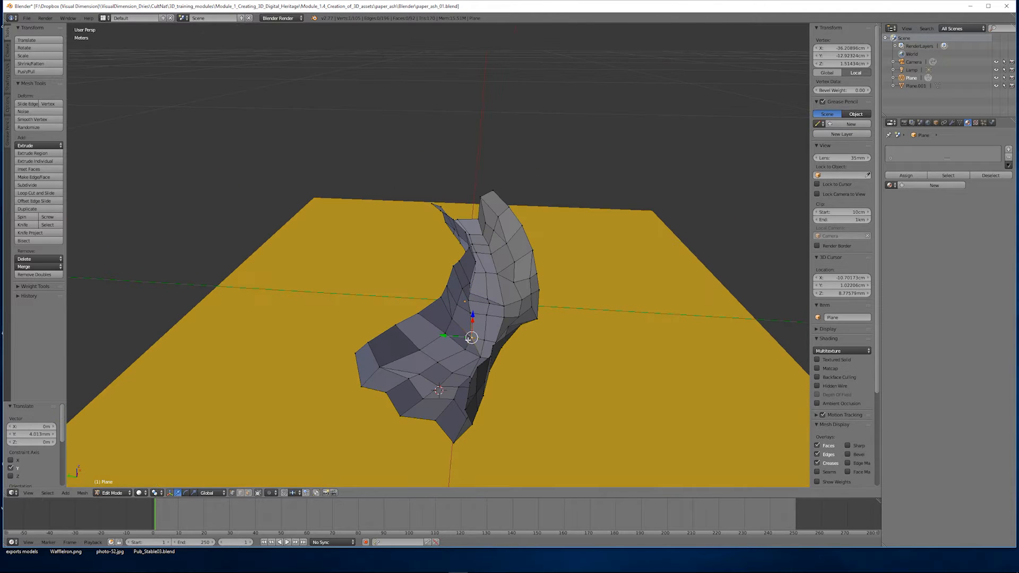
# Step: Nudge the selected mid-trough floor vertex and shift two neighbouring vertices beside the left wall slightly along Y
pyautogui.moveTo(455, 349); pyautogui.dragTo(449, 347)
pyautogui.moveTo(451, 346)
pyautogui.mouseDown(button='middle')
pyautogui.moveTo(470, 320)
pyautogui.moveTo(450, 327)
pyautogui.moveTo(467, 310)
pyautogui.moveTo(406, 300)
pyautogui.moveTo(466, 318)
pyautogui.moveTo(477, 345)
pyautogui.moveTo(443, 323)
pyautogui.moveTo(470, 321)
pyautogui.moveTo(466, 351)
pyautogui.mouseUp(button='middle')
pyautogui.rightClick(470, 291)
pyautogui.keyDown('shift'); pyautogui.rightClick(462, 302); pyautogui.keyUp('shift')
pyautogui.moveTo(456, 283); pyautogui.dragTo(449, 280)
pyautogui.moveTo(449, 280); pyautogui.dragTo(468, 325, button='middle')
# Step: Select three connected vertices at the foot of the left wall by the bend and nudge them slightly along Z
pyautogui.rightClick(464, 330)
pyautogui.keyDown('shift'); pyautogui.rightClick(469, 319); pyautogui.keyUp('shift')
pyautogui.keyDown('shift'); pyautogui.rightClick(467, 306); pyautogui.keyUp('shift')
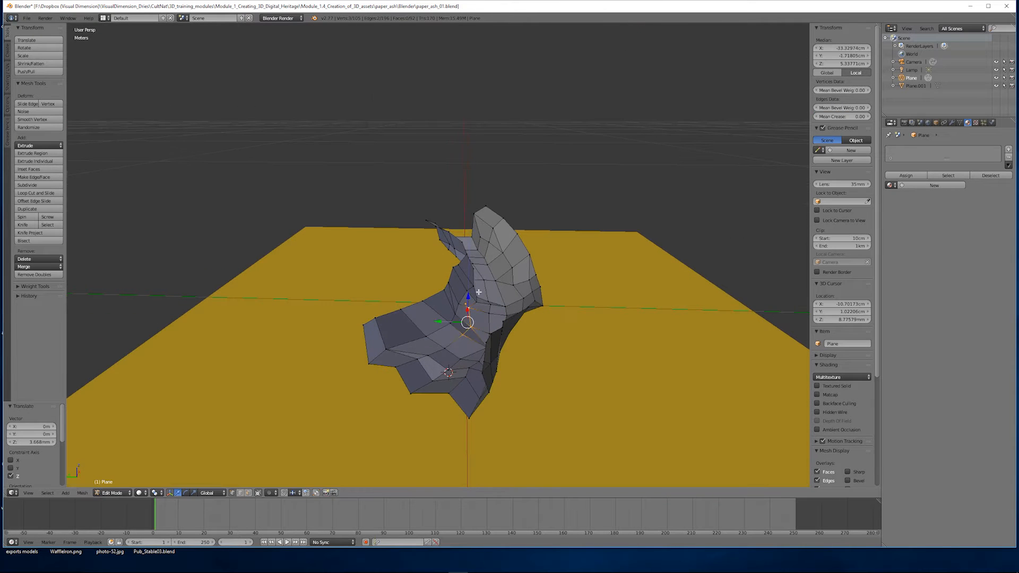
pyautogui.moveTo(461, 300); pyautogui.dragTo(461, 300)
# Step: Select two neighbouring trough vertices and shift them about 4 mm along Y
pyautogui.moveTo(461, 300); pyautogui.dragTo(396, 345, button='middle')
pyautogui.rightClick(426, 325)
pyautogui.keyDown('shift'); pyautogui.rightClick(450, 314); pyautogui.keyUp('shift')
pyautogui.moveTo(373, 335); pyautogui.dragTo(368, 332)
# Step: Select three vertices on the left wall at the trough's far end and nudge them slightly along Z
pyautogui.moveTo(368, 333); pyautogui.dragTo(409, 314, button='middle')
pyautogui.rightClick(444, 373)
pyautogui.keyDown('shift'); pyautogui.rightClick(430, 371); pyautogui.keyUp('shift')
pyautogui.keyDown('shift'); pyautogui.rightClick(425, 358); pyautogui.keyUp('shift')
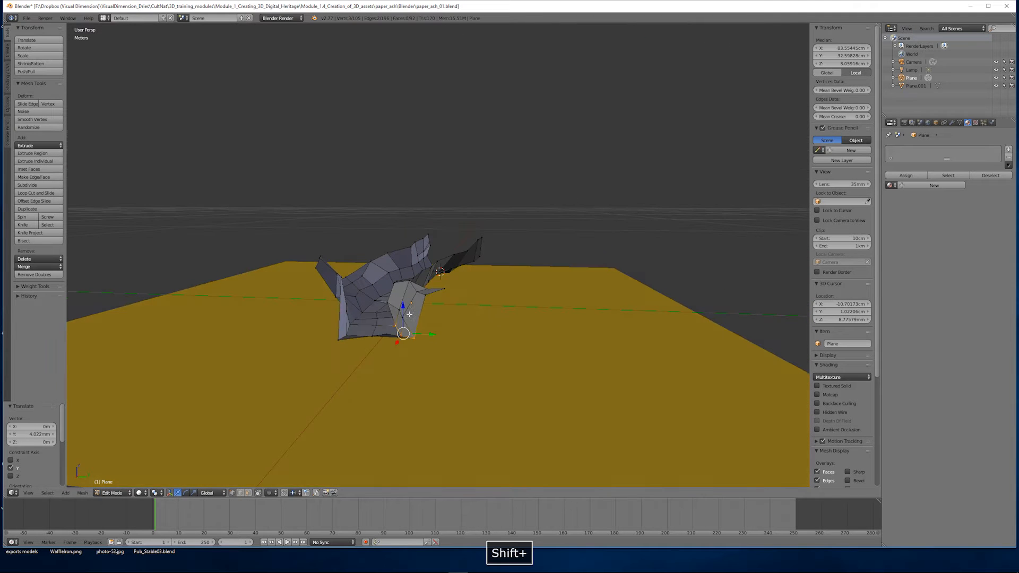
pyautogui.moveTo(399, 310); pyautogui.dragTo(399, 311)
# Step: Select a single vertex toward the trough's far end and nudge it slightly along Y
pyautogui.moveTo(398, 311); pyautogui.dragTo(361, 297, button='middle')
pyautogui.rightClick(325, 325)
pyautogui.keyDown('shift'); pyautogui.rightClick(309, 341); pyautogui.keyUp('shift')
pyautogui.rightClick(320, 304)
pyautogui.moveTo(354, 293); pyautogui.dragTo(359, 291)
pyautogui.moveTo(359, 291); pyautogui.dragTo(499, 242, button='middle')
pyautogui.moveTo(472, 289); pyautogui.dragTo(461, 312, button='middle')
pyautogui.moveTo(446, 291); pyautogui.dragTo(455, 295)
# Step: Select three vertices running up the wall near the bend and shift them slightly
pyautogui.rightClick(460, 284)
pyautogui.keyDown('shift'); pyautogui.rightClick(459, 272); pyautogui.keyUp('shift')
pyautogui.keyDown('shift'); pyautogui.rightClick(457, 259); pyautogui.keyUp('shift')
pyautogui.moveTo(461, 239); pyautogui.dragTo(514, 222, button='middle')
pyautogui.click(467, 274)
pyautogui.moveTo(459, 266); pyautogui.dragTo(328, 329, button='middle')
# Step: Select a rim vertex of the left wall toward the near end and nudge it a few millimetres
pyautogui.press('Tab')
pyautogui.press('Tab')
pyautogui.click(329, 274)
pyautogui.rightClick(327, 328)
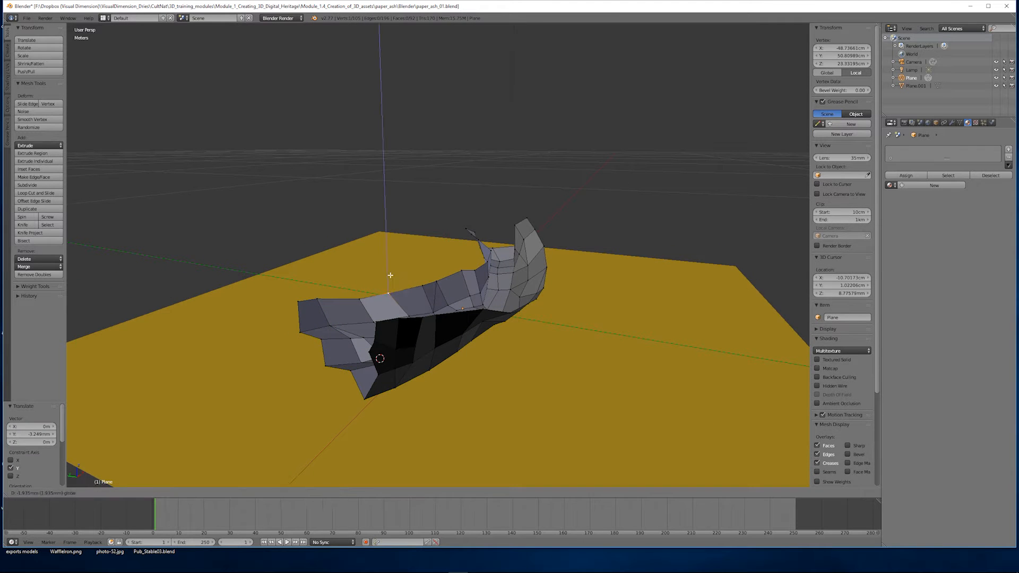
# Step: Select two adjacent vertices around the bend and lower them slightly along Z
pyautogui.moveTo(433, 267); pyautogui.dragTo(517, 314, button='middle')
pyautogui.rightClick(523, 292)
pyautogui.keyDown('shift'); pyautogui.rightClick(493, 307); pyautogui.keyUp('shift')
pyautogui.moveTo(500, 288); pyautogui.dragTo(500, 294)
# Step: Save the file and set the paper object to smooth shading
pyautogui.moveTo(500, 294)
pyautogui.mouseDown(button='middle')
pyautogui.moveTo(568, 255)
pyautogui.moveTo(485, 331)
pyautogui.moveTo(444, 315)
pyautogui.moveTo(477, 305)
pyautogui.mouseUp(button='middle')
pyautogui.rightClick(493, 273)
pyautogui.keyDown('shift'); pyautogui.rightClick(504, 268); pyautogui.keyUp('shift')
pyautogui.press('Tab')
pyautogui.hotkey('ctrl', 's')
pyautogui.click(201, 171)
pyautogui.click(25, 144)
# Step: Add a Subdivision Surface modifier to the paper mesh and set its type to Simple
pyautogui.moveTo(339, 233)
pyautogui.mouseDown(button='middle')
pyautogui.moveTo(425, 230)
pyautogui.moveTo(381, 243)
pyautogui.moveTo(464, 285)
pyautogui.moveTo(482, 232)
pyautogui.moveTo(463, 215)
pyautogui.mouseUp(button='middle')
pyautogui.scroll(-1, 529, 258)
pyautogui.click(951, 123)
pyautogui.moveTo(529, 258); pyautogui.dragTo(717, 228, button='middle')
pyautogui.click(922, 151)
pyautogui.click(865, 282)
pyautogui.click(979, 187)
pyautogui.moveTo(610, 223); pyautogui.dragTo(424, 265, button='middle')
# Step: Return to mesh editing and shift two neighbouring left-wall vertices near the bend slightly along Y
pyautogui.press('Tab')
pyautogui.rightClick(444, 312)
pyautogui.keyDown('shift'); pyautogui.rightClick(457, 299); pyautogui.keyUp('shift')
pyautogui.moveTo(405, 274); pyautogui.dragTo(412, 278)
# Step: Select two vertices on the left wall at the bend, move them along Y and check the smoothed result
pyautogui.rightClick(438, 314)
pyautogui.keyDown('shift'); pyautogui.rightClick(454, 296); pyautogui.keyUp('shift')
pyautogui.moveTo(411, 277); pyautogui.dragTo(496, 252, button='middle')
pyautogui.press('Tab')
pyautogui.press('Tab')
pyautogui.rightClick(478, 290)
pyautogui.keyDown('shift'); pyautogui.rightClick(477, 278); pyautogui.keyUp('shift')
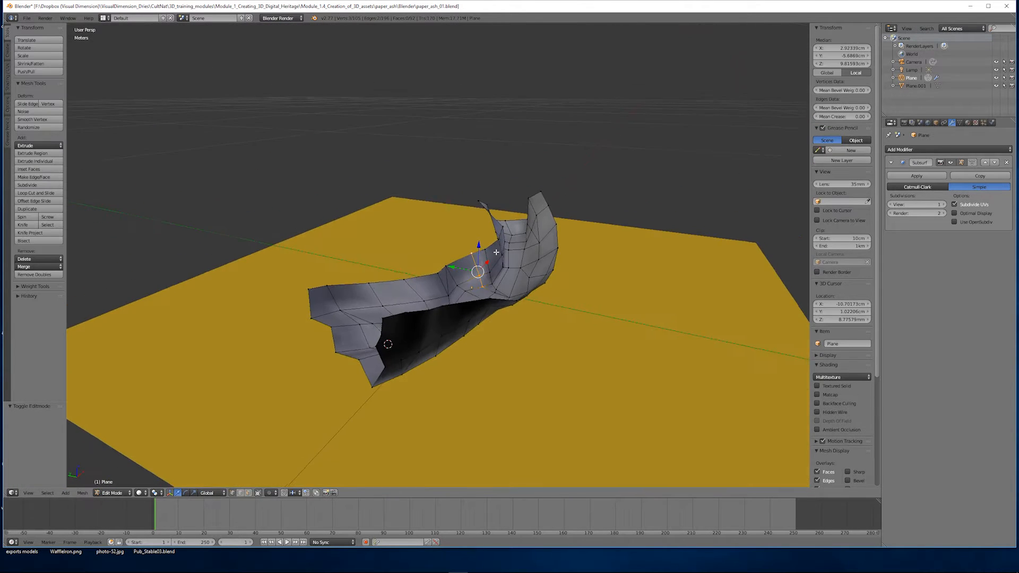
pyautogui.press('g')
pyautogui.press('y')
pyautogui.moveTo(459, 285); pyautogui.dragTo(534, 249, button='middle')
pyautogui.press('Tab')
pyautogui.press('Tab')
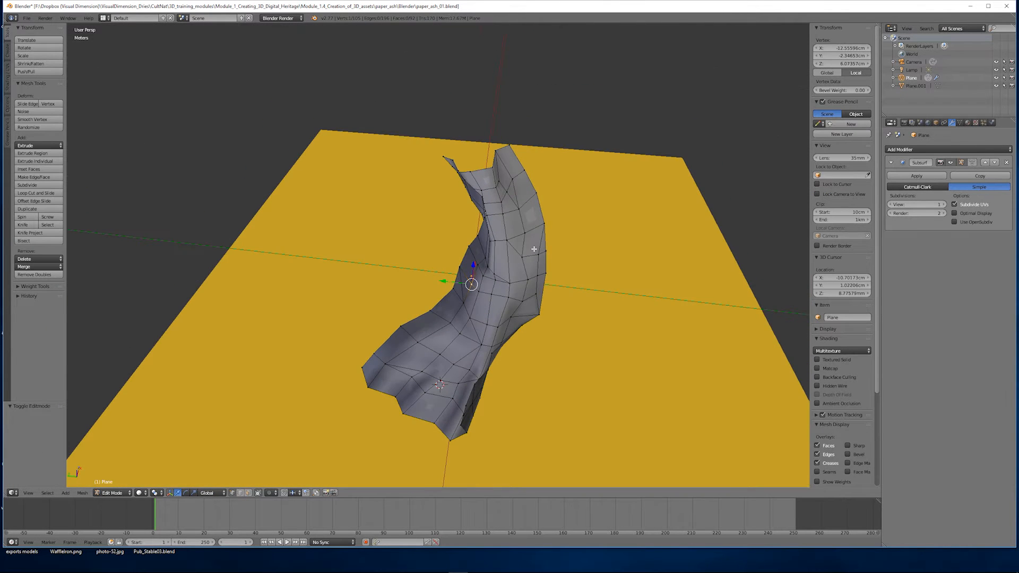
# Step: Select the left wall's corner vertex at the far end and nudge it slightly
pyautogui.moveTo(512, 315); pyautogui.dragTo(476, 357, button='middle')
pyautogui.press('Tab')
pyautogui.press('Tab')
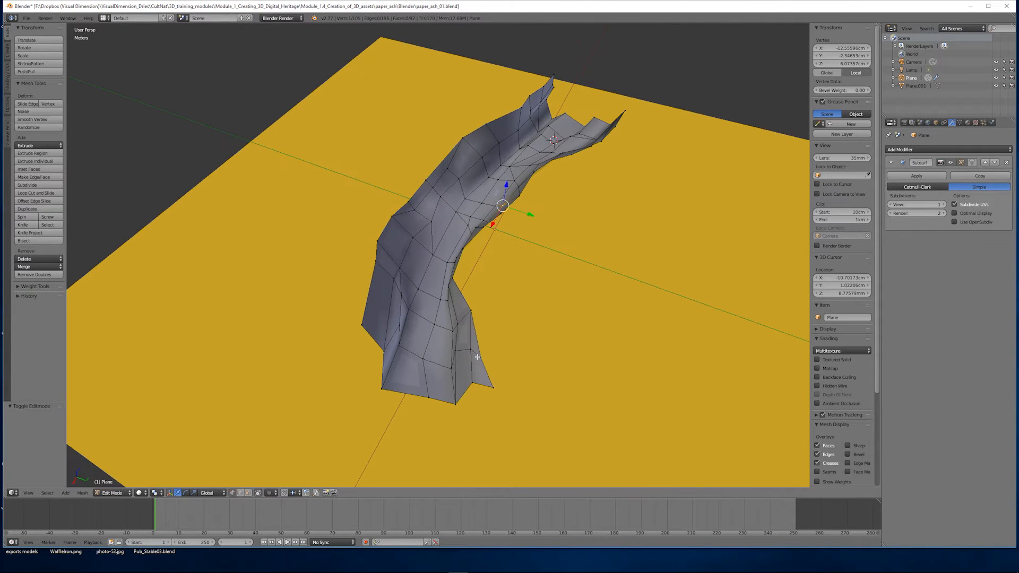
pyautogui.moveTo(493, 390); pyautogui.dragTo(491, 389)
pyautogui.rightClick(490, 387)
pyautogui.moveTo(491, 387); pyautogui.dragTo(453, 203, button='middle')
# Step: Select another single trough vertex, nudge it slightly along Y and check the smoothed shape
pyautogui.rightClick(480, 257)
pyautogui.moveTo(444, 217); pyautogui.dragTo(439, 216)
pyautogui.moveTo(439, 216); pyautogui.dragTo(467, 239, button='middle')
pyautogui.press('Tab')
pyautogui.press('Tab')
# Step: Select two neighbouring vertices past the bend and shift them about 2 mm along Y
pyautogui.scroll(2, 411, 257)
pyautogui.rightClick(520, 260)
pyautogui.keyDown('shift'); pyautogui.rightClick(489, 269); pyautogui.keyUp('shift')
pyautogui.moveTo(475, 264); pyautogui.dragTo(480, 265)
pyautogui.moveTo(498, 265)
pyautogui.mouseDown(button='middle')
pyautogui.moveTo(489, 249)
pyautogui.moveTo(470, 255)
pyautogui.moveTo(489, 250)
pyautogui.mouseUp(button='middle')
pyautogui.press('Tab')
pyautogui.press('Tab')
pyautogui.moveTo(489, 250); pyautogui.dragTo(493, 250)
# Step: Select a single vertex on the right wall by the bend, move it along X and nudge it further into shape
pyautogui.rightClick(482, 256)
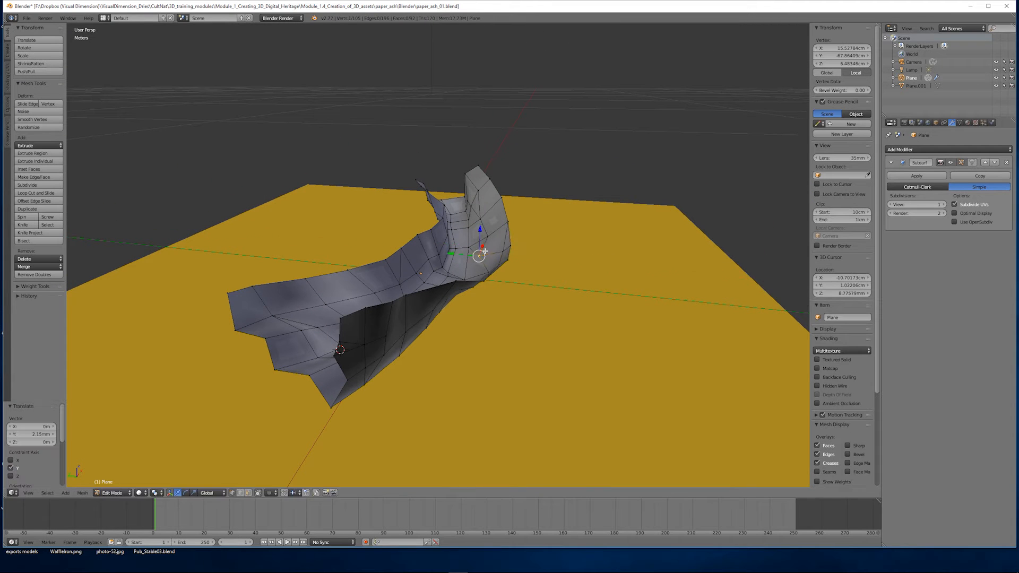
pyautogui.moveTo(467, 255); pyautogui.dragTo(562, 238, button='middle')
pyautogui.scroll(-2, 443, 273)
pyautogui.press('Tab')
pyautogui.scroll(2, 443, 274)
pyautogui.press('Tab')
pyautogui.rightClick(546, 324)
pyautogui.press('g')
pyautogui.press('x')
pyautogui.press('Tab')
pyautogui.press('Tab')
pyautogui.moveTo(494, 231); pyautogui.dragTo(495, 250, button='middle')
pyautogui.moveTo(494, 248); pyautogui.dragTo(503, 244)
pyautogui.moveTo(503, 245); pyautogui.dragTo(441, 223, button='middle')
# Step: Select two left-wall vertices just past the bend and shift them in small moves, including along Y
pyautogui.rightClick(482, 318)
pyautogui.keyDown('shift'); pyautogui.rightClick(504, 295); pyautogui.keyUp('shift')
pyautogui.moveTo(482, 318); pyautogui.dragTo(495, 277, button='middle')
pyautogui.moveTo(499, 326); pyautogui.dragTo(501, 325)
pyautogui.moveTo(501, 326); pyautogui.dragTo(490, 271, button='middle')
pyautogui.press('Tab')
pyautogui.press('Tab')
pyautogui.moveTo(533, 242); pyautogui.dragTo(541, 244, button='middle')
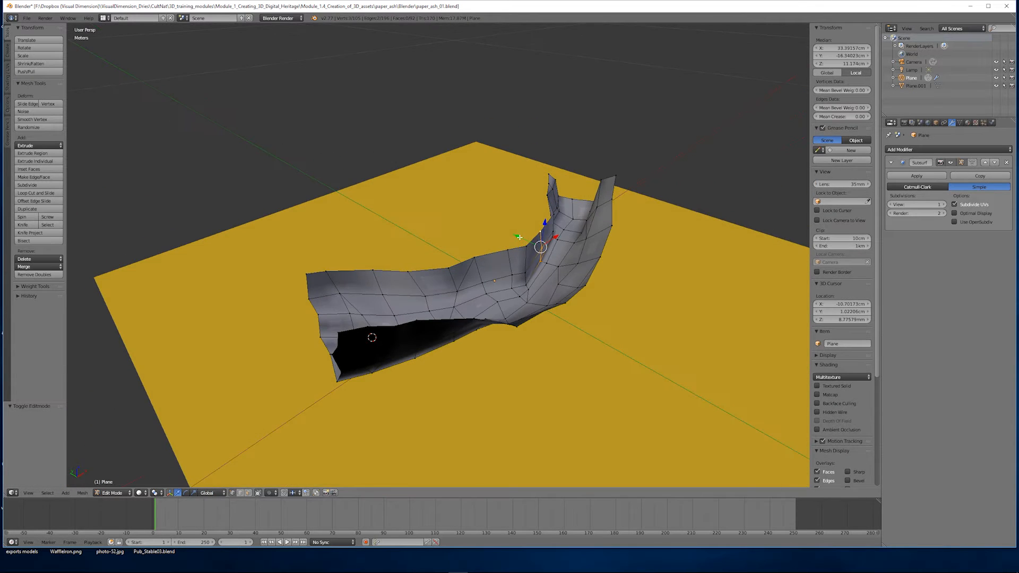
pyautogui.moveTo(519, 238); pyautogui.dragTo(525, 242)
pyautogui.moveTo(526, 242); pyautogui.dragTo(472, 234, button='middle')
# Step: Shift the floor vertex just past the bend about 6.6 mm along Y and refine its position
pyautogui.moveTo(555, 294); pyautogui.dragTo(536, 293)
pyautogui.moveTo(496, 265); pyautogui.dragTo(514, 281, button='middle')
pyautogui.moveTo(520, 288); pyautogui.dragTo(524, 294)
pyautogui.moveTo(524, 294); pyautogui.dragTo(538, 269, button='middle')
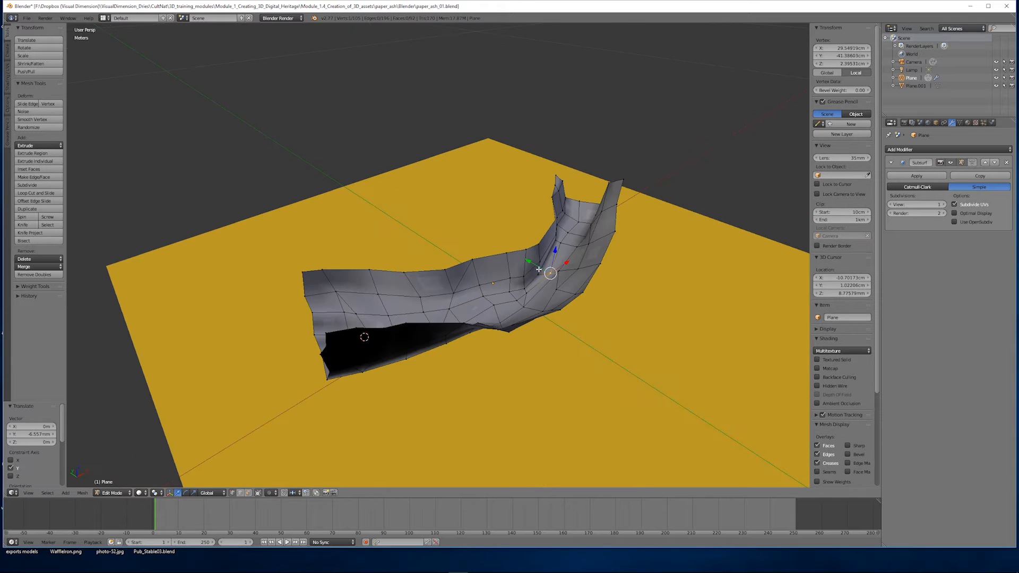
pyautogui.moveTo(529, 238); pyautogui.dragTo(530, 239)
pyautogui.press('Tab')
pyautogui.press('Tab')
pyautogui.moveTo(530, 239); pyautogui.dragTo(516, 269, button='middle')
# Step: Add an edge loop across the width of the trough at the bend
pyautogui.hotkey('ctrl', 'r')
pyautogui.click(516, 319)
pyautogui.moveTo(516, 318); pyautogui.dragTo(517, 289, button='middle')
# Step: Select vertices around the new edge loop at the bend and nudge them slightly
pyautogui.keyDown('shift'); pyautogui.rightClick(532, 302); pyautogui.keyUp('shift')
pyautogui.moveTo(513, 280); pyautogui.dragTo(514, 285)
pyautogui.rightClick(527, 308)
pyautogui.moveTo(530, 304); pyautogui.dragTo(562, 259, button='middle')
pyautogui.keyDown('shift'); pyautogui.rightClick(561, 259); pyautogui.keyUp('shift')
pyautogui.moveTo(555, 258); pyautogui.dragTo(559, 259)
pyautogui.rightClick(545, 264)
# Step: Cut the mesh near the bend with the Knife tool
pyautogui.moveTo(559, 259); pyautogui.dragTo(481, 284, button='middle')
pyautogui.press('Tab')
pyautogui.press('Tab')
pyautogui.press('k')
pyautogui.click(503, 289)
pyautogui.press('Return')
# Step: Shift the connected right-wall vertices past the bend about 1.1 cm along X
pyautogui.moveTo(455, 295); pyautogui.dragTo(457, 295)
pyautogui.moveTo(462, 296); pyautogui.dragTo(521, 276, button='middle')
pyautogui.press('Tab')
pyautogui.press('Tab')
pyautogui.moveTo(521, 277); pyautogui.dragTo(525, 277)
pyautogui.moveTo(524, 278); pyautogui.dragTo(501, 278, button='middle')
pyautogui.moveTo(570, 305); pyautogui.dragTo(545, 259, button='middle')
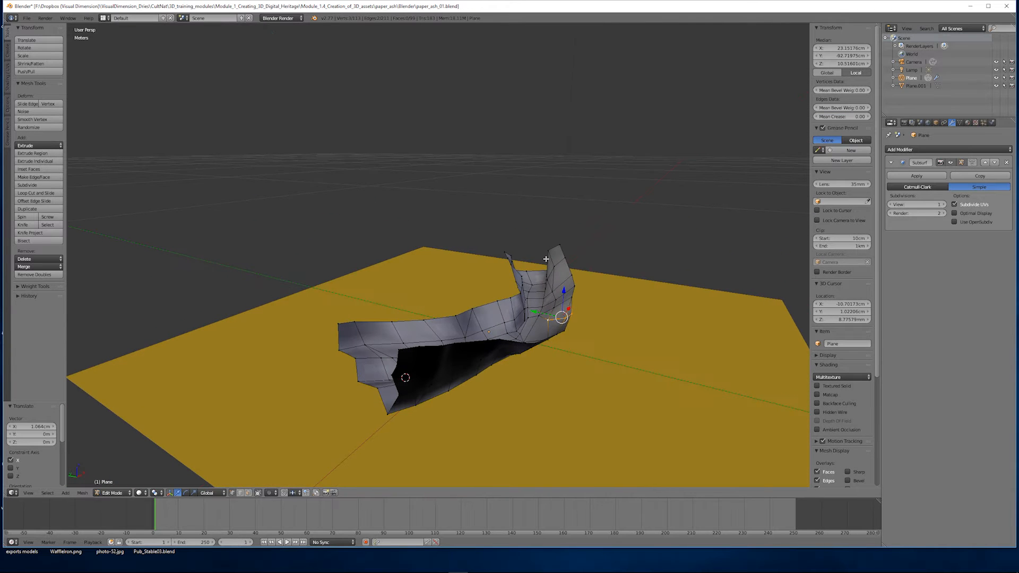
# Step: Nudge the same right-wall vertices slightly upward and check the smoothed shape
pyautogui.moveTo(556, 306); pyautogui.dragTo(556, 305)
pyautogui.press('Tab')
pyautogui.moveTo(558, 307); pyautogui.dragTo(509, 348, button='middle')
pyautogui.press('Tab')
# Step: Select a connected vertex pair higher on the right wall past the bend and shift it along Y
pyautogui.keyDown('shift'); pyautogui.rightClick(549, 282); pyautogui.keyUp('shift')
pyautogui.moveTo(560, 267); pyautogui.dragTo(464, 249, button='middle')
pyautogui.moveTo(611, 368); pyautogui.dragTo(574, 367)
pyautogui.moveTo(456, 319); pyautogui.dragTo(487, 307, button='middle')
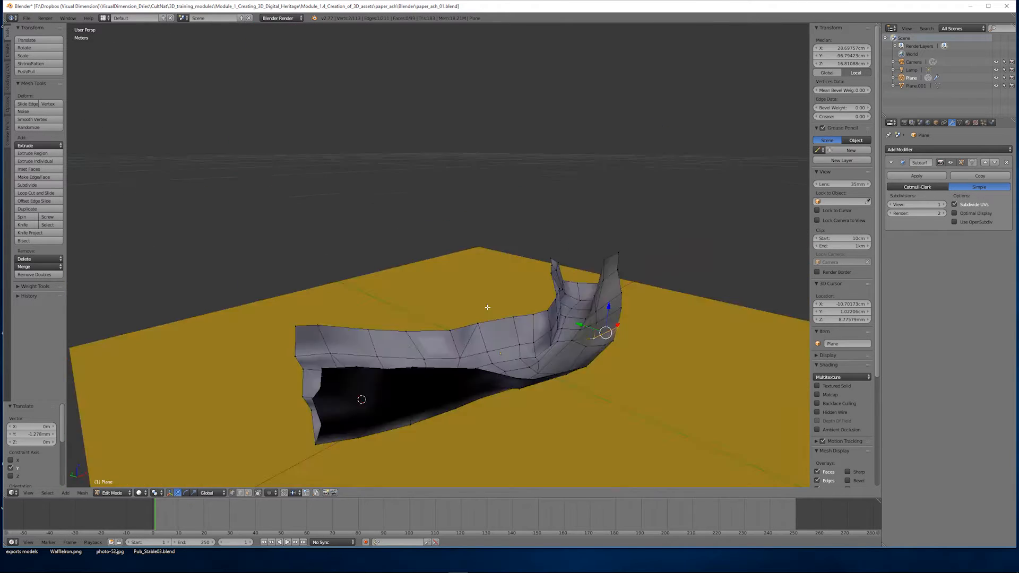
# Step: Select more connected vertices around the bend of the folded paper and nudge them slightly to refine the crumple
pyautogui.keyDown('shift'); pyautogui.rightClick(595, 343); pyautogui.keyUp('shift')
pyautogui.moveTo(445, 265); pyautogui.dragTo(501, 275, button='middle')
pyautogui.click(550, 269)
pyautogui.press('Tab')
pyautogui.moveTo(568, 315); pyautogui.dragTo(329, 334, button='middle')
pyautogui.press('Tab')
pyautogui.moveTo(535, 313)
pyautogui.mouseDown(button='middle')
pyautogui.moveTo(461, 305)
pyautogui.moveTo(542, 298)
pyautogui.moveTo(517, 305)
pyautogui.mouseUp(button='middle')
pyautogui.keyDown('shift'); pyautogui.rightClick(533, 298); pyautogui.keyUp('shift')
pyautogui.keyDown('shift'); pyautogui.rightClick(518, 322); pyautogui.keyUp('shift')
pyautogui.moveTo(513, 301); pyautogui.dragTo(521, 301)
# Step: Set the Subsurf modifier's render subdivisions to 1 and check the paper in smoothed and wireframe display
pyautogui.moveTo(533, 284); pyautogui.dragTo(561, 273, button='middle')
pyautogui.press('Tab')
pyautogui.rightClick(525, 300)
pyautogui.rightClick(560, 273)
pyautogui.press('Tab')
pyautogui.click(890, 213)
pyautogui.moveTo(664, 265); pyautogui.dragTo(440, 344, button='middle')
pyautogui.scroll(2, 470, 258)
pyautogui.press('Tab')
pyautogui.press('Tab')
pyautogui.press('z')
pyautogui.press('z')
pyautogui.press('z')
pyautogui.press('z')
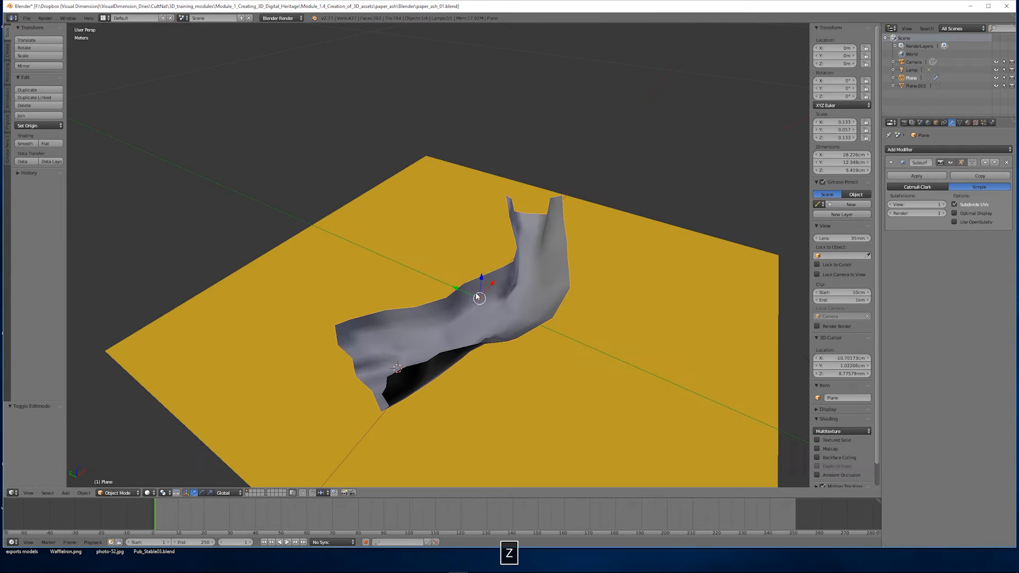
# Step: Apply the paper object's scale and select its entire mesh for editing
pyautogui.click(83, 495)
pyautogui.click(178, 449)
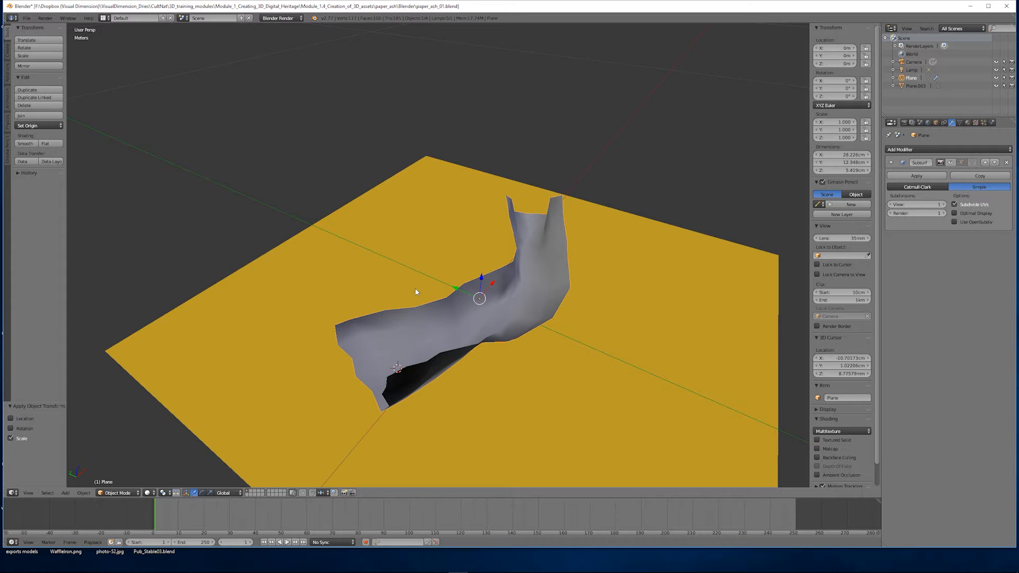
pyautogui.press('Tab')
pyautogui.press('a')
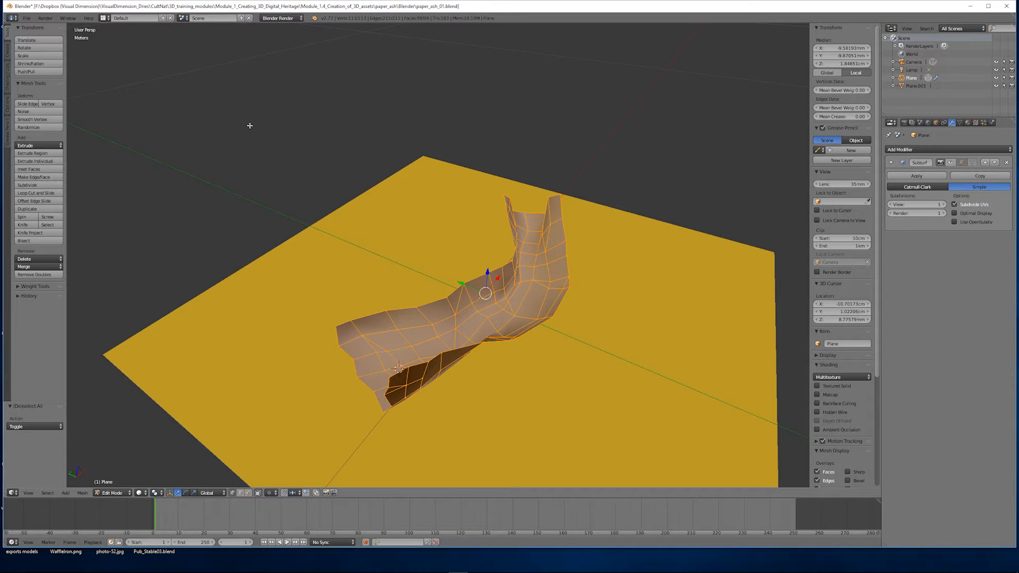
# Step: Split off a second viewport area, hide its side panels, turn it into a UV/Image Editor and widen it
pyautogui.moveTo(213, 153); pyautogui.dragTo(195, 228)
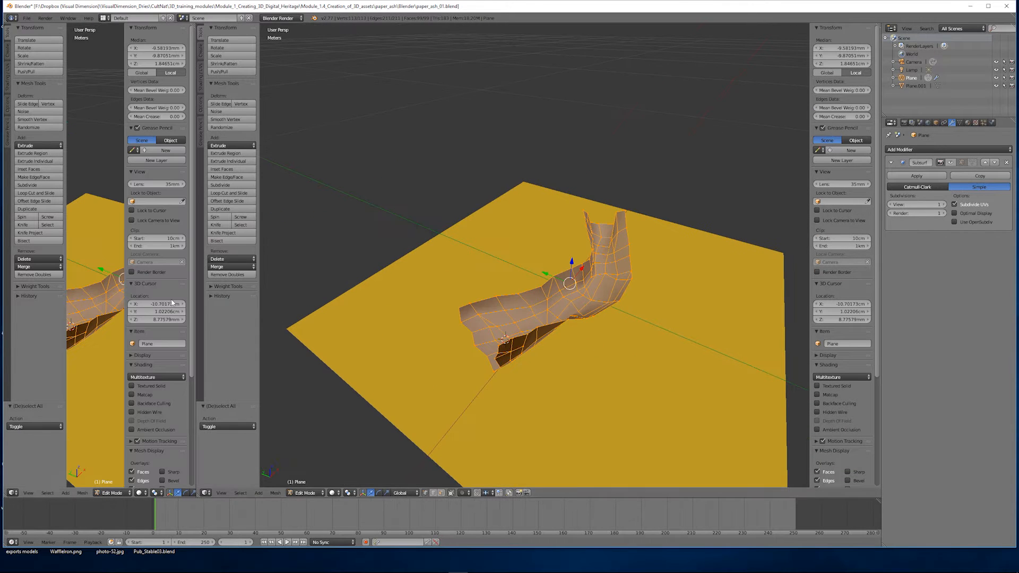
pyautogui.press('t')
pyautogui.press('n')
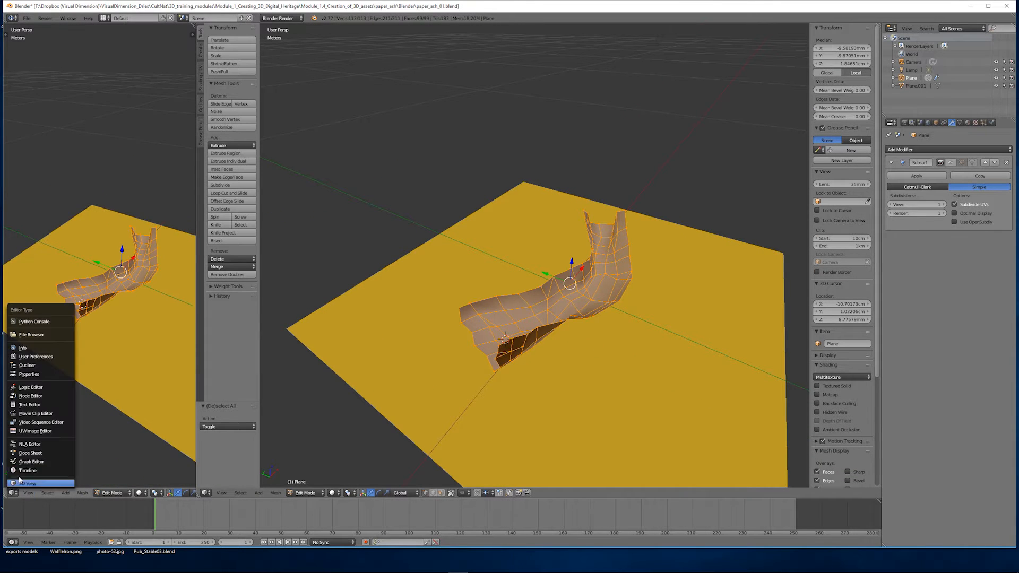
pyautogui.click(38, 431)
pyautogui.moveTo(196, 378); pyautogui.dragTo(289, 378)
# Step: Unwrap the fully selected paper mesh with the Angle Based method
pyautogui.press('Tab')
pyautogui.press('Tab')
pyautogui.scroll(3, 240, 284)
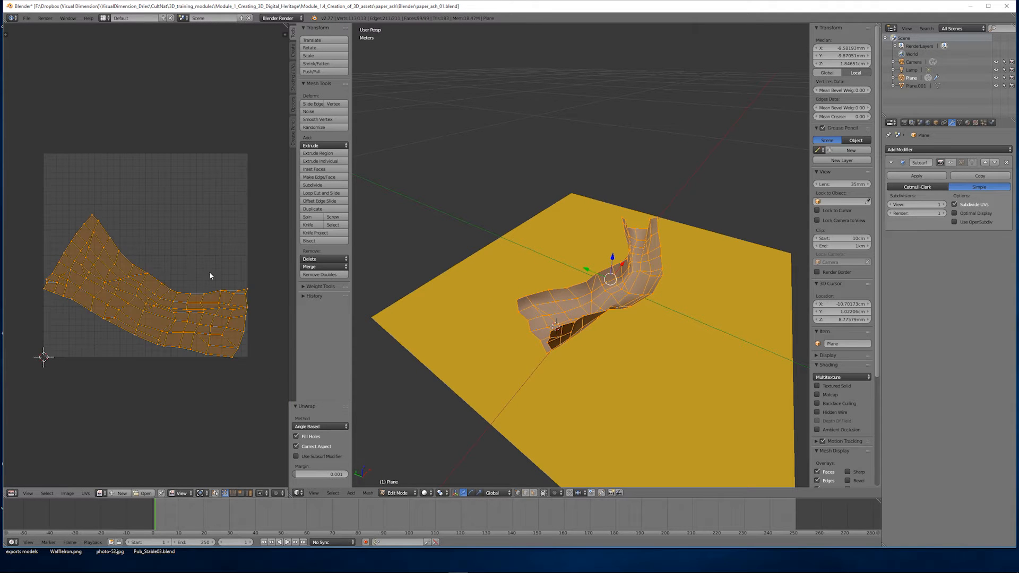
# Step: Rotate the UV island about 22 degrees so it lies horizontally and move it inside the UV square
pyautogui.press('r')
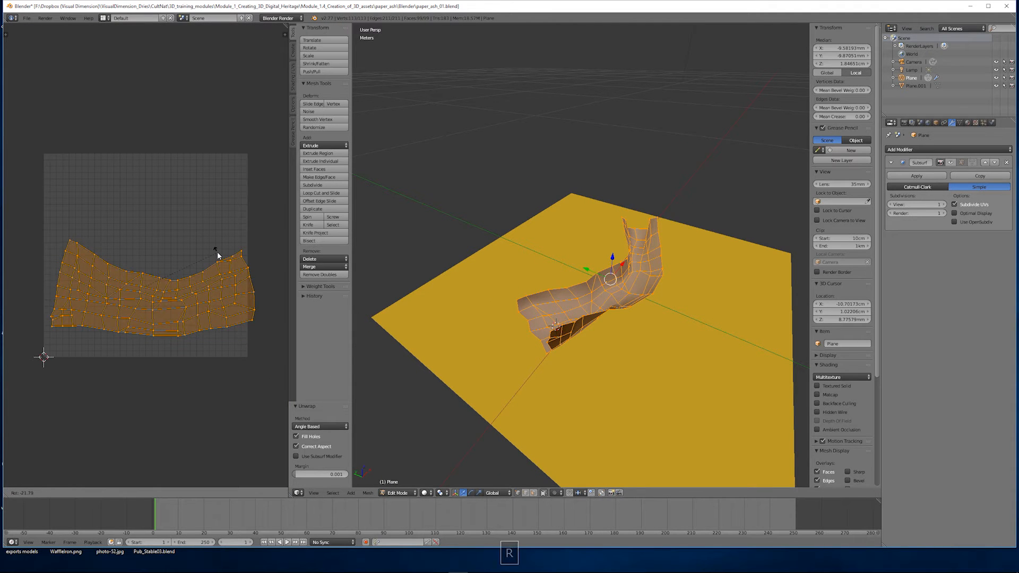
pyautogui.click(217, 252)
pyautogui.press('g')
pyautogui.click(208, 241)
# Step: Minimize the stretch of the UV island and shift it slightly along X
pyautogui.click(85, 492)
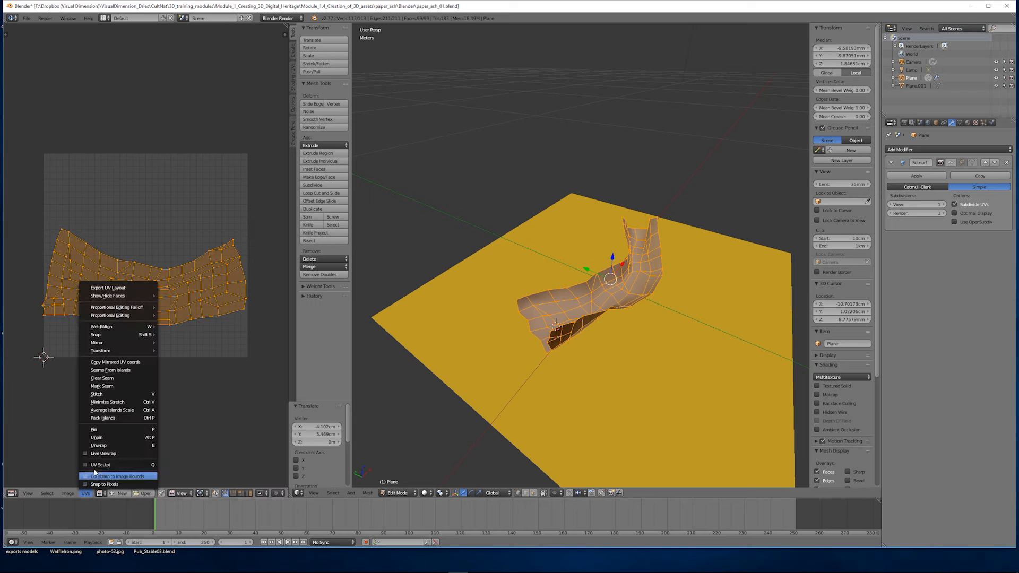
pyautogui.click(122, 393)
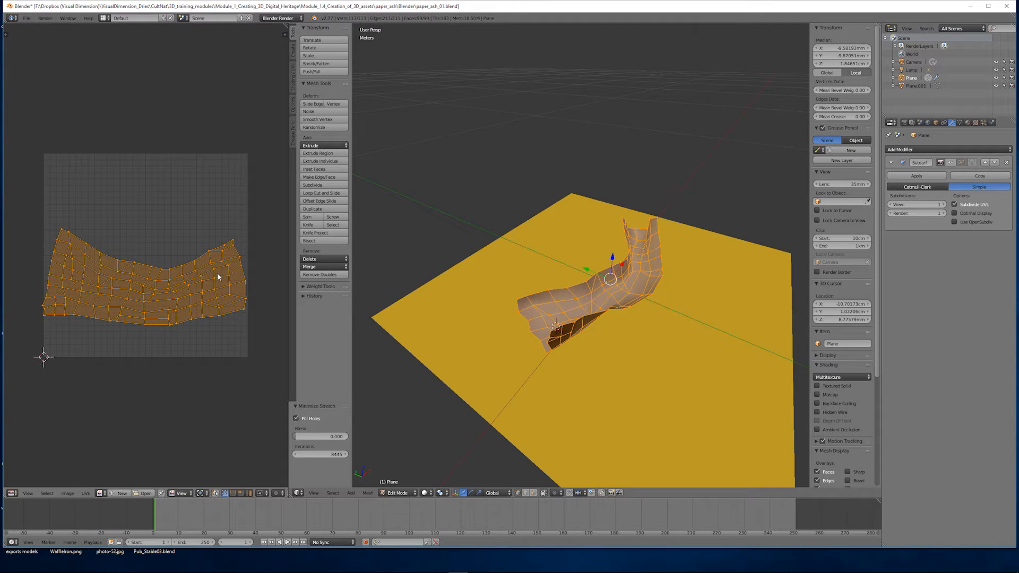
pyautogui.press('g')
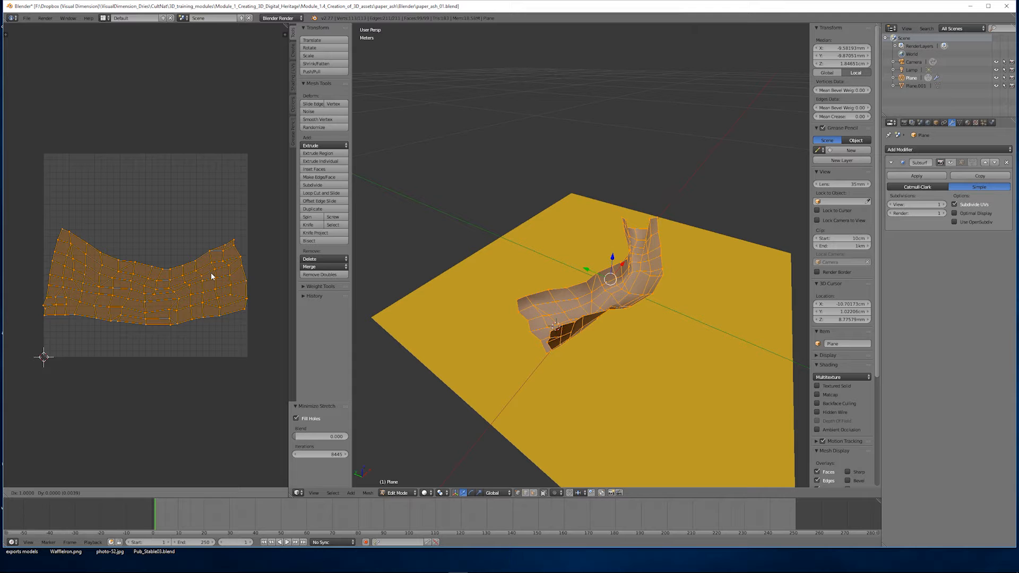
pyautogui.click(211, 271)
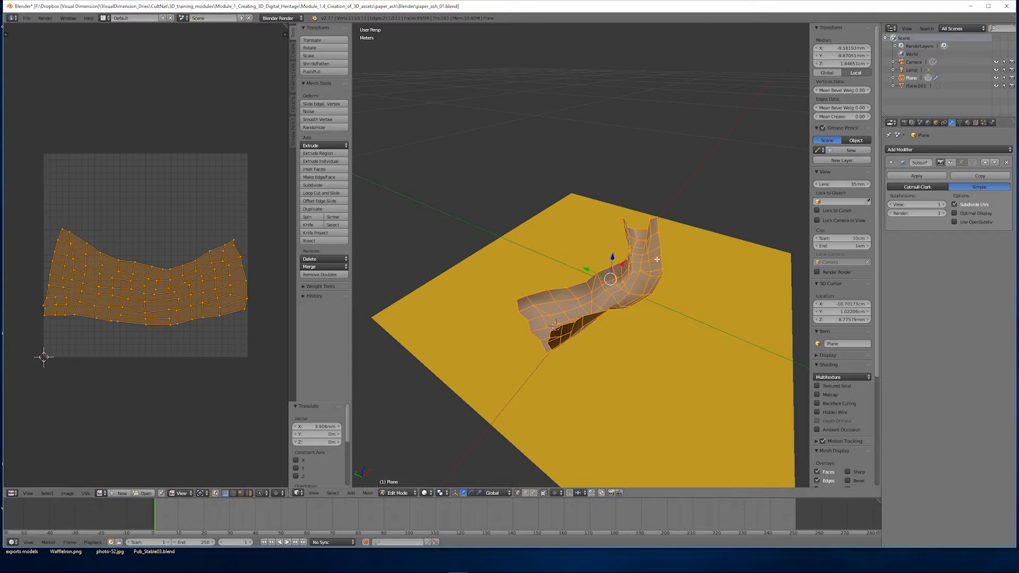
# Step: Select the middle UV column and scale it about 1.3 along Y with Connected proportional editing at size 0.62
pyautogui.moveTo(609, 275); pyautogui.dragTo(556, 267, button='middle')
pyautogui.scroll(2, 626, 253)
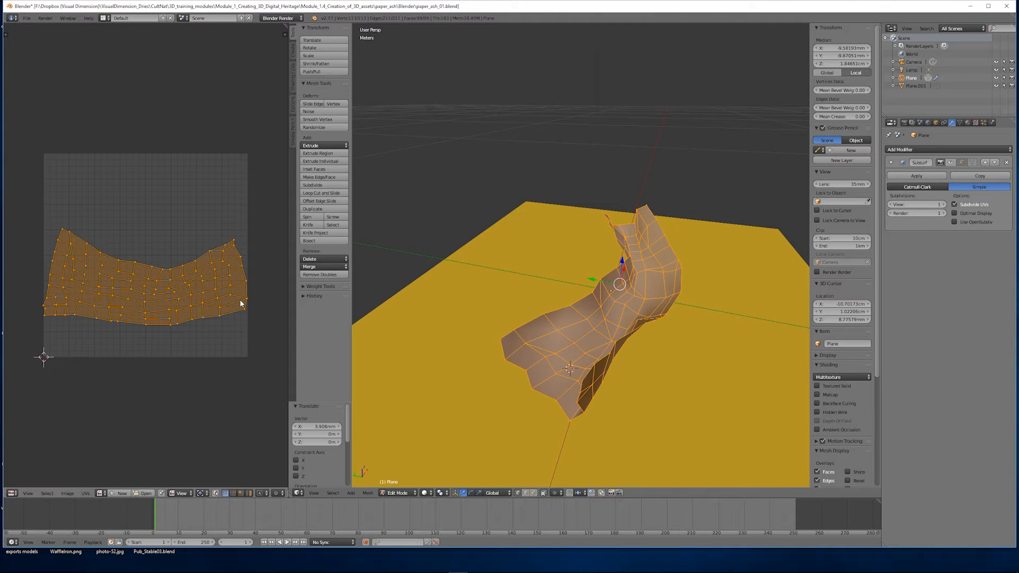
pyautogui.press('Tab')
pyautogui.press('Tab')
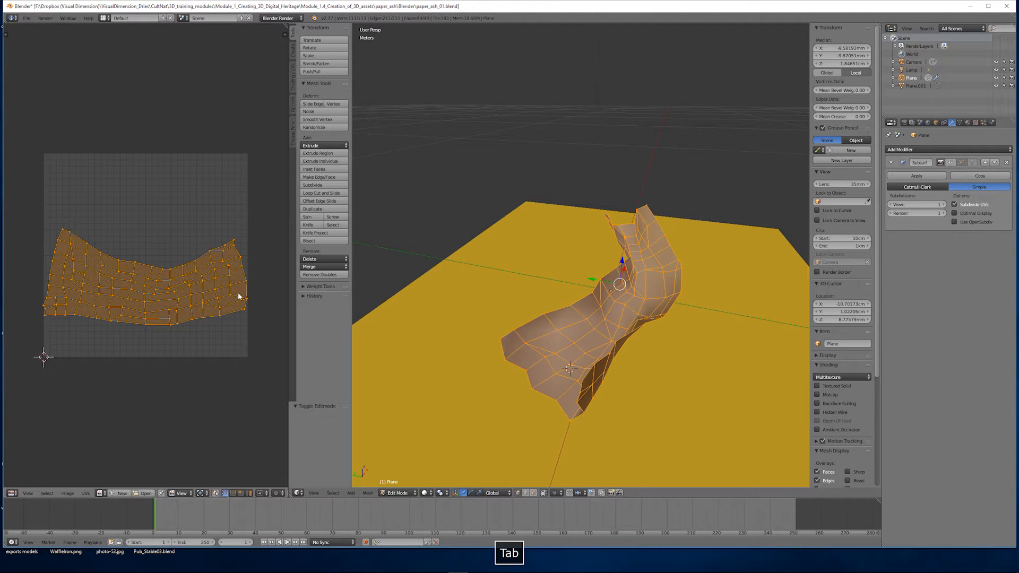
pyautogui.keyDown('alt'); pyautogui.click(148, 275); pyautogui.keyUp('alt')
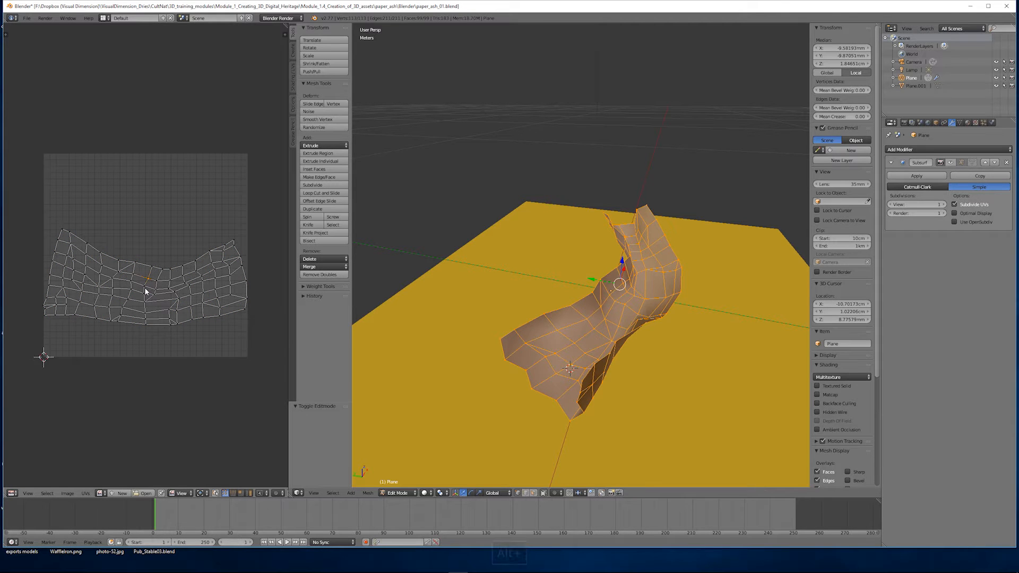
pyautogui.keyDown('alt'); pyautogui.keyDown('shift'); pyautogui.click(147, 312); pyautogui.keyUp('shift'); pyautogui.keyUp('alt')
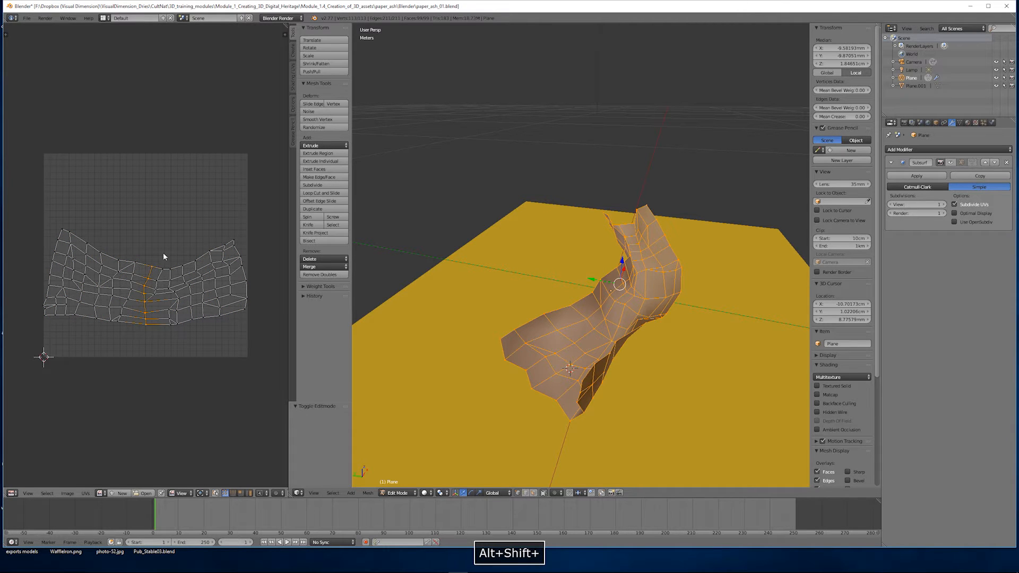
pyautogui.click(554, 493)
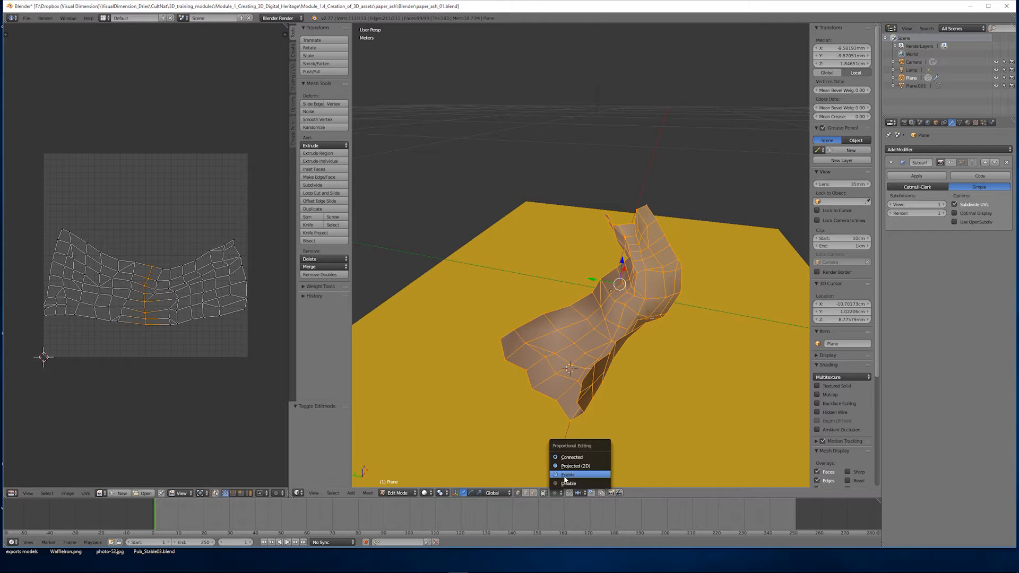
pyautogui.click(571, 458)
pyautogui.press('s')
pyautogui.press('y')
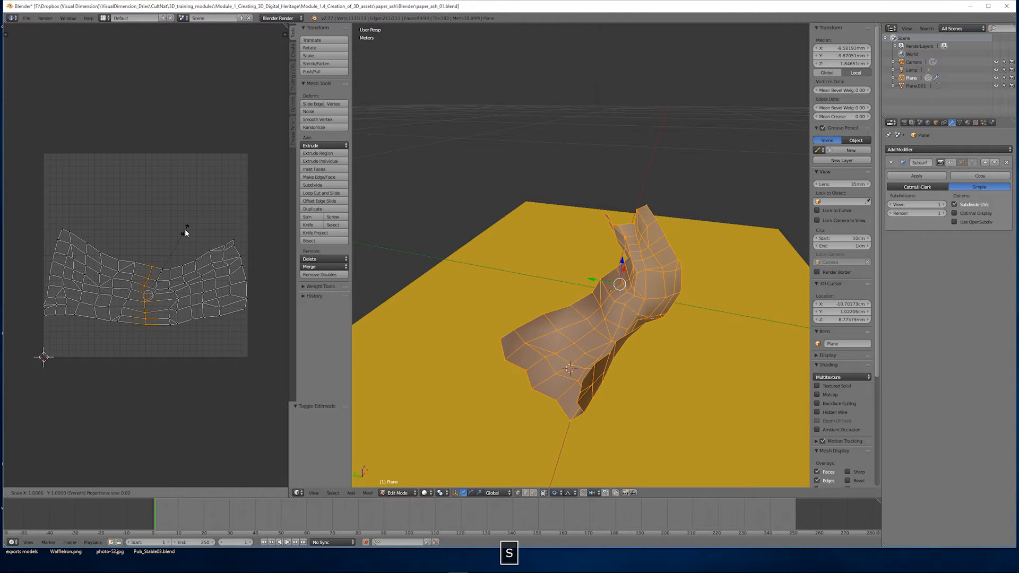
pyautogui.scroll(-20, 196, 220)
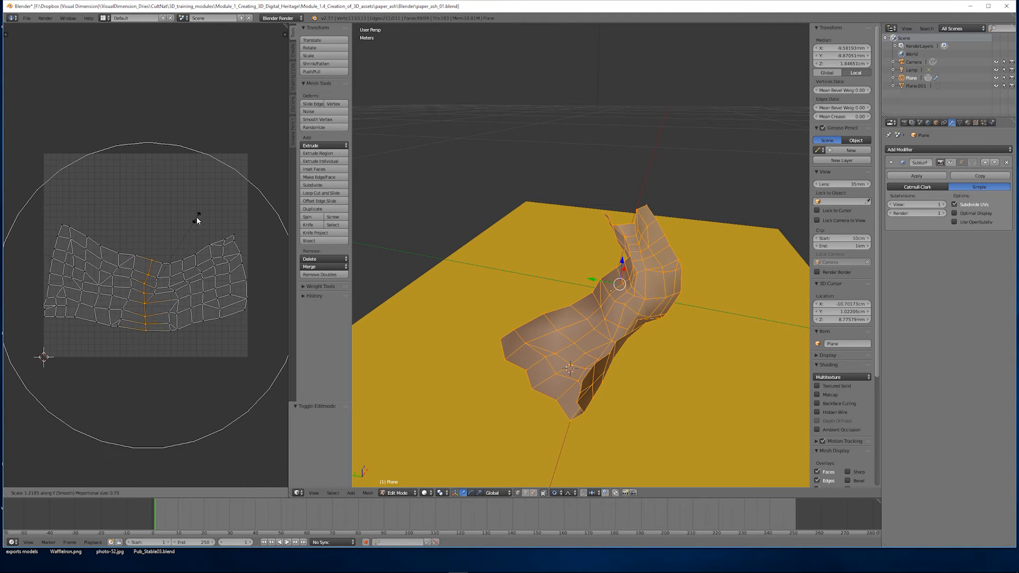
pyautogui.scroll(2, 200, 215)
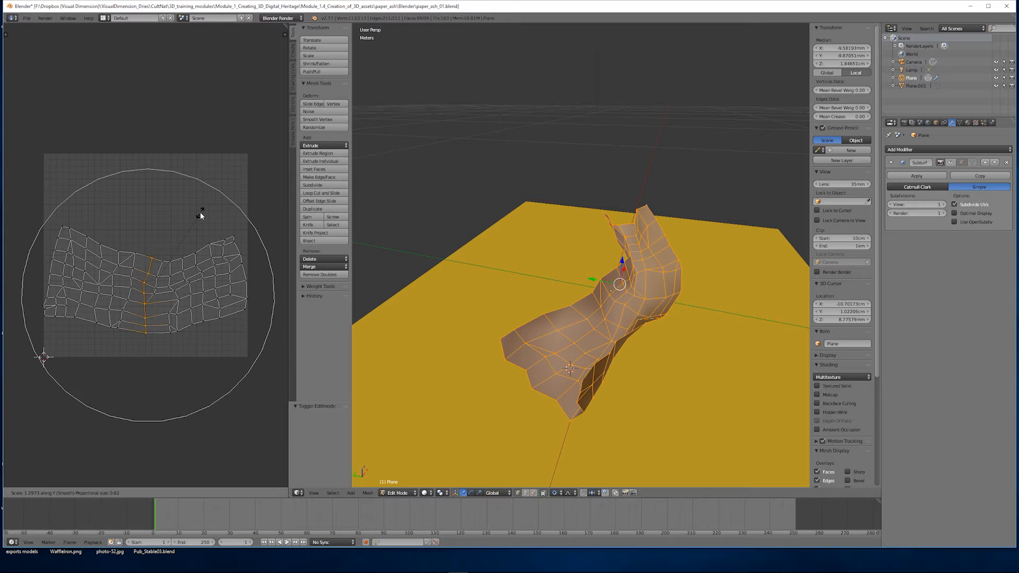
pyautogui.click(200, 216)
# Step: Raise the middle UV column about 0.117 along Y with proportional size 0.75 to straighten the island
pyautogui.press('g')
pyautogui.press('y')
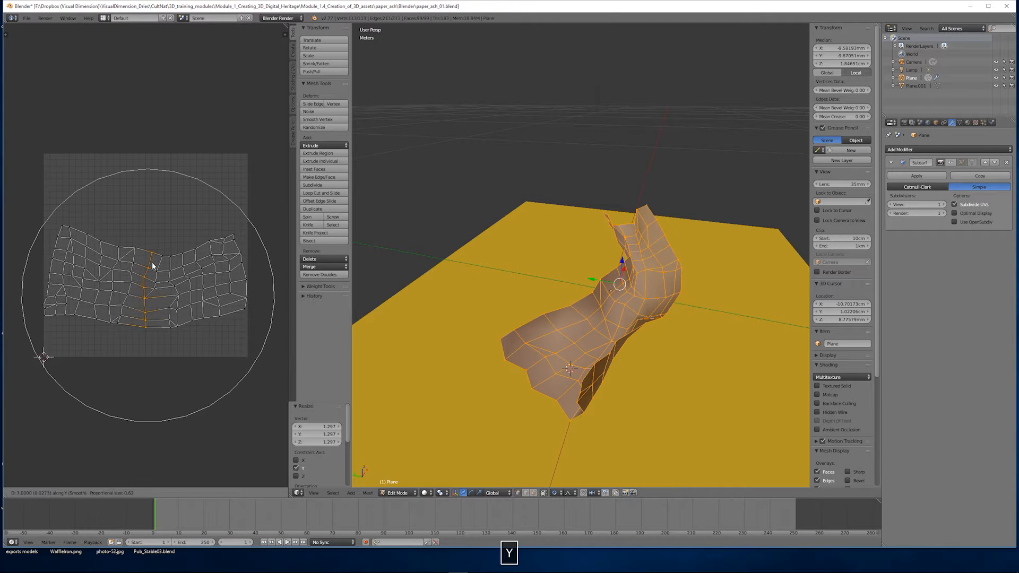
pyautogui.scroll(-1, 152, 248)
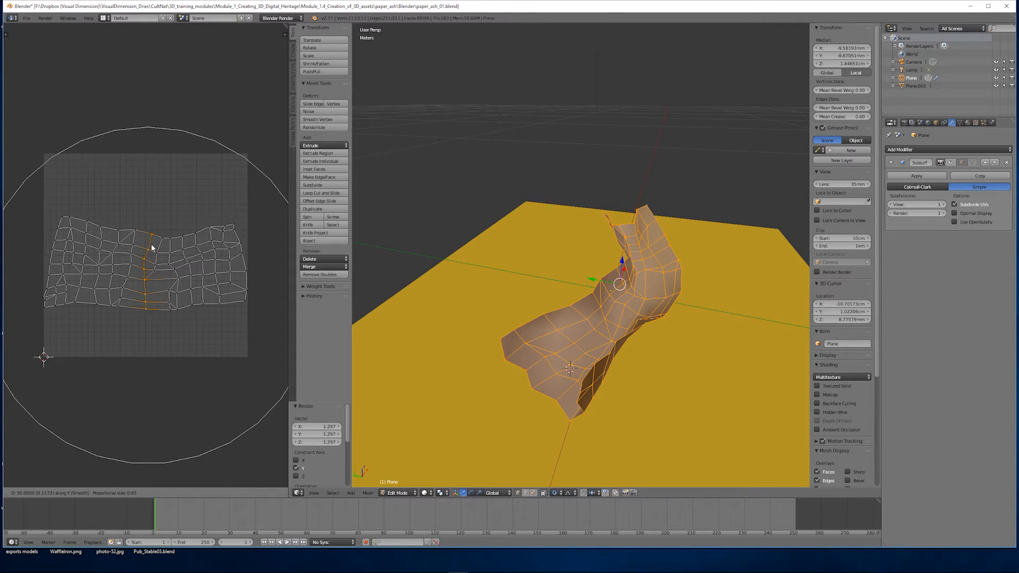
pyautogui.scroll(-1, 152, 247)
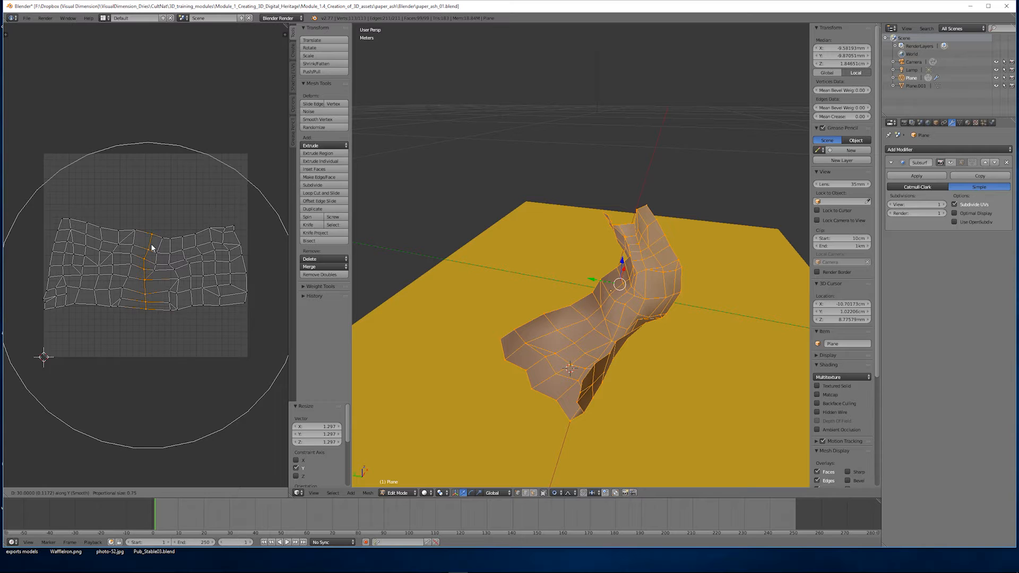
pyautogui.click(151, 247)
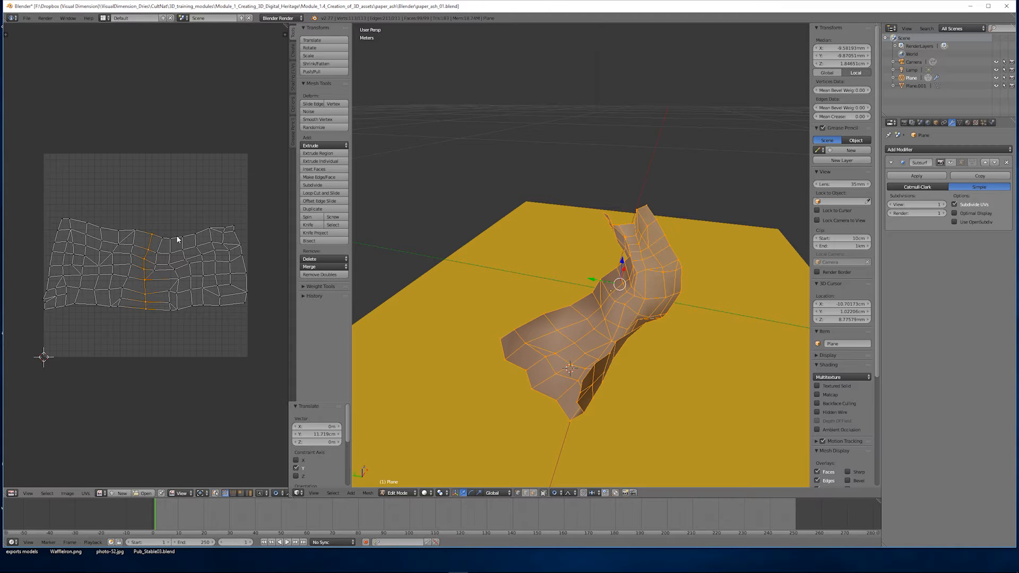
# Step: Select one UV column on each side of the middle and nudge both slightly up along Y with proportional size 0.24
pyautogui.keyDown('alt'); pyautogui.click(170, 243); pyautogui.keyUp('alt')
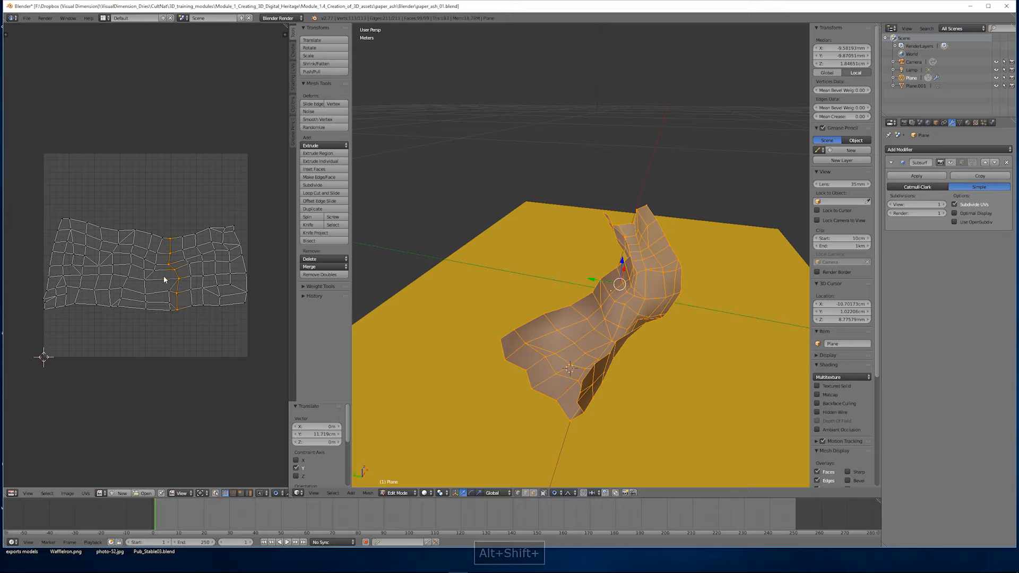
pyautogui.keyDown('alt'); pyautogui.click(188, 284); pyautogui.keyUp('alt')
pyautogui.keyDown('alt'); pyautogui.keyDown('shift'); pyautogui.click(101, 288); pyautogui.keyUp('shift'); pyautogui.keyUp('alt')
pyautogui.keyDown('alt'); pyautogui.keyDown('shift'); pyautogui.click(99, 257); pyautogui.keyUp('shift'); pyautogui.keyUp('alt')
pyautogui.press('g')
pyautogui.press('y')
pyautogui.scroll(3, 175, 224)
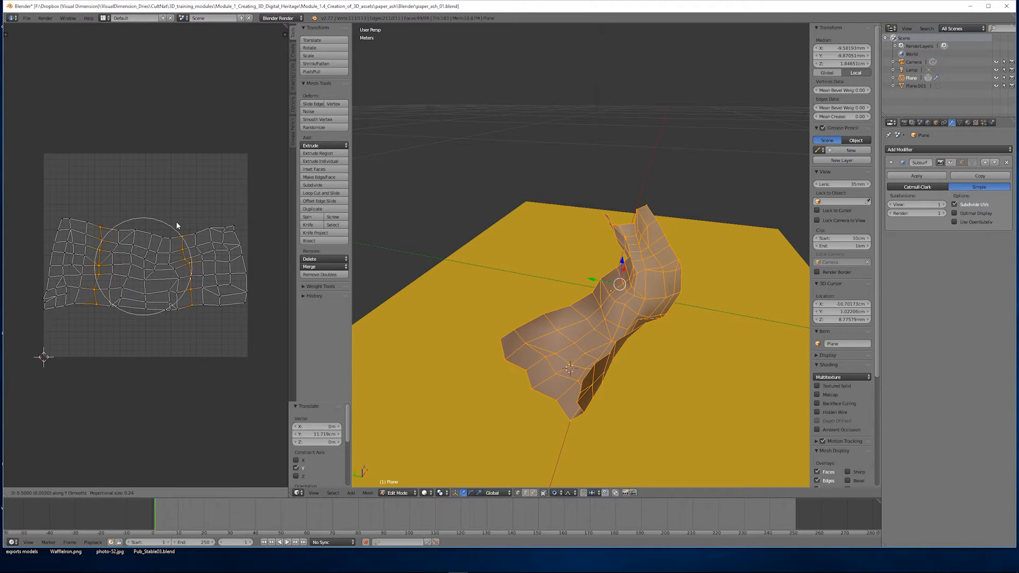
pyautogui.click(177, 225)
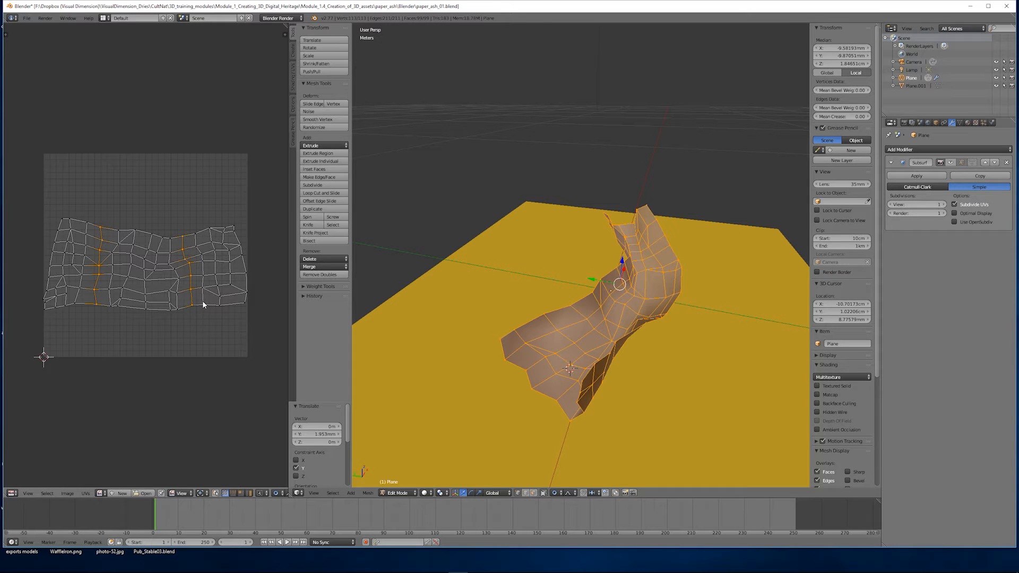
# Step: Examine the straightened UV island up close and as a whole
pyautogui.press('Tab')
pyautogui.press('Tab')
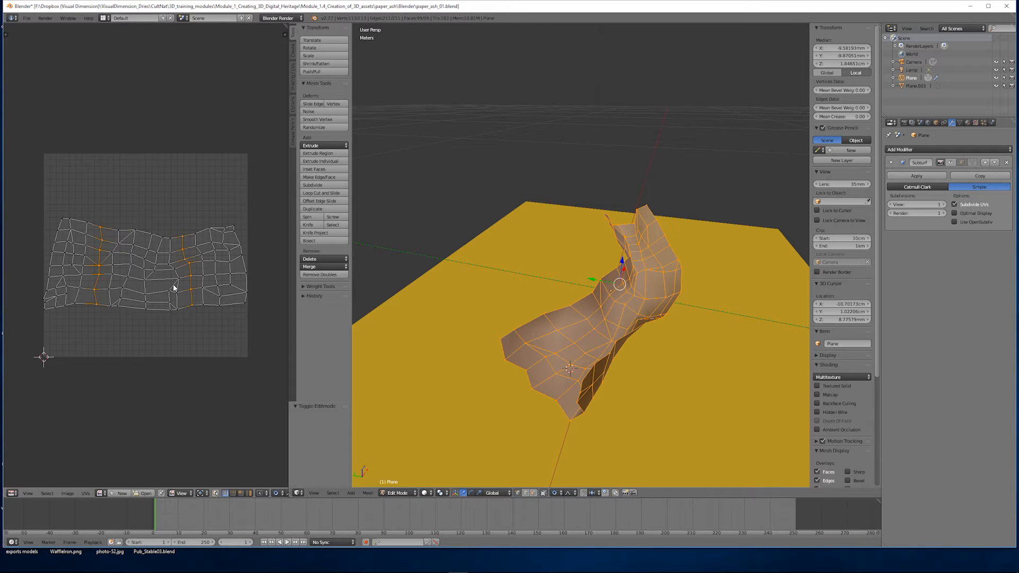
pyautogui.scroll(2, 276, 292)
pyautogui.keyDown('shift'); pyautogui.moveTo(276, 292); pyautogui.dragTo(184, 297, button='middle'); pyautogui.keyUp('shift')
pyautogui.scroll(2, 234, 301)
pyautogui.scroll(-6, 234, 300)
pyautogui.scroll(5, 182, 299)
pyautogui.scroll(-4, 183, 297)
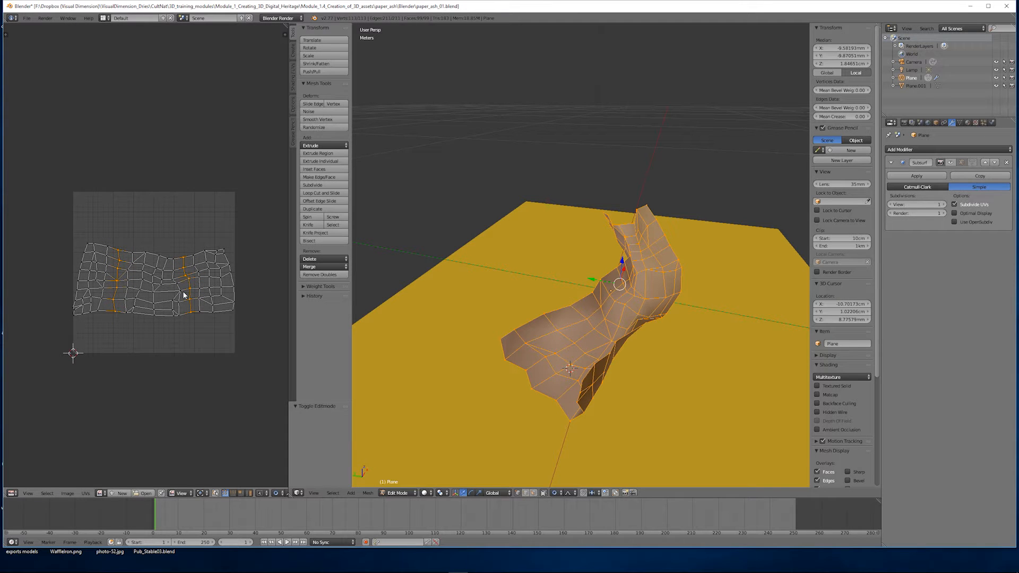
# Step: Move the whole UV island about 0.305 up along Y to the UV square's upper edge and save the file
pyautogui.press('a')
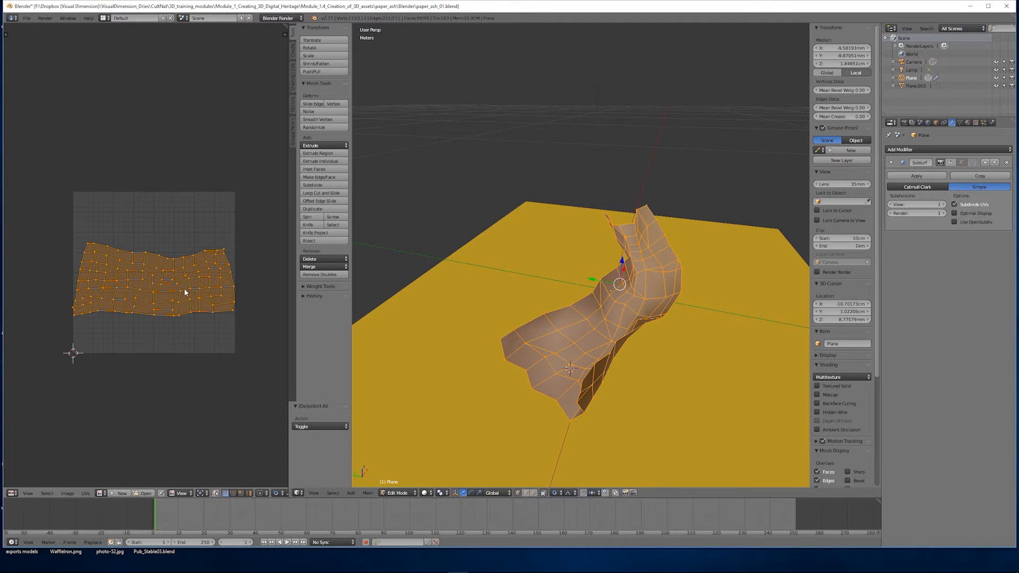
pyautogui.press('g')
pyautogui.press('y')
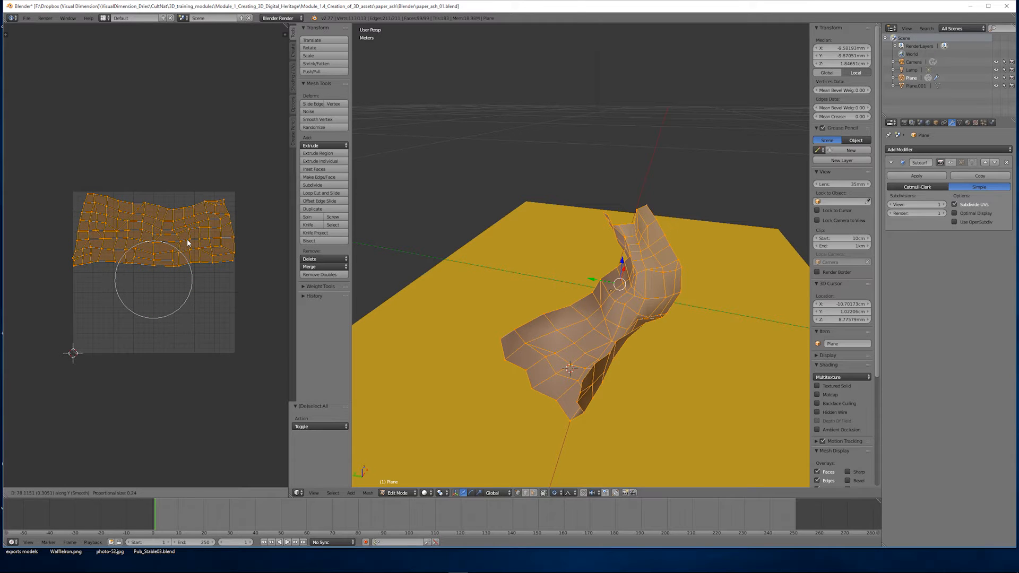
pyautogui.click(187, 242)
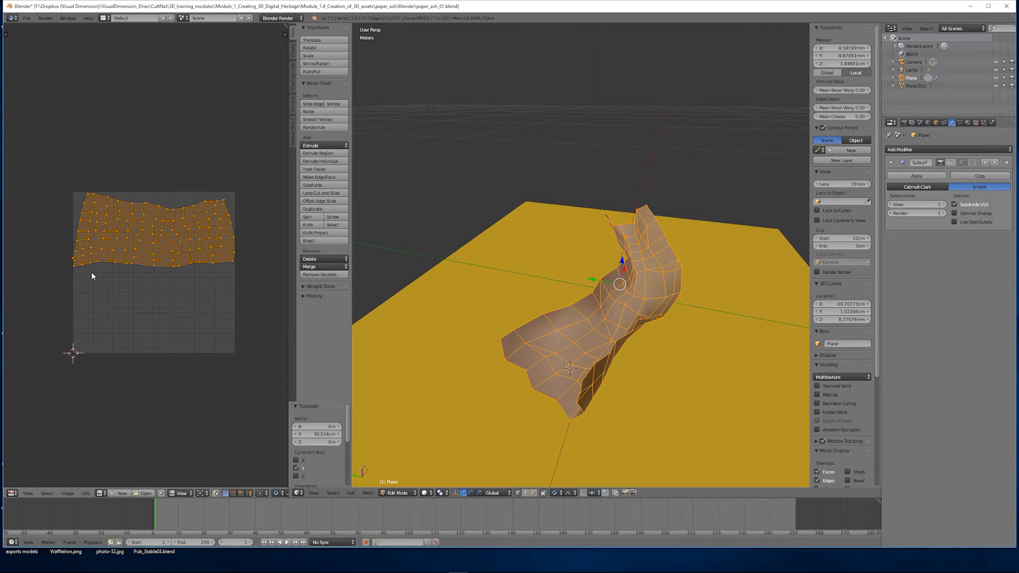
pyautogui.press('Tab')
pyautogui.hotkey('ctrl', 's')
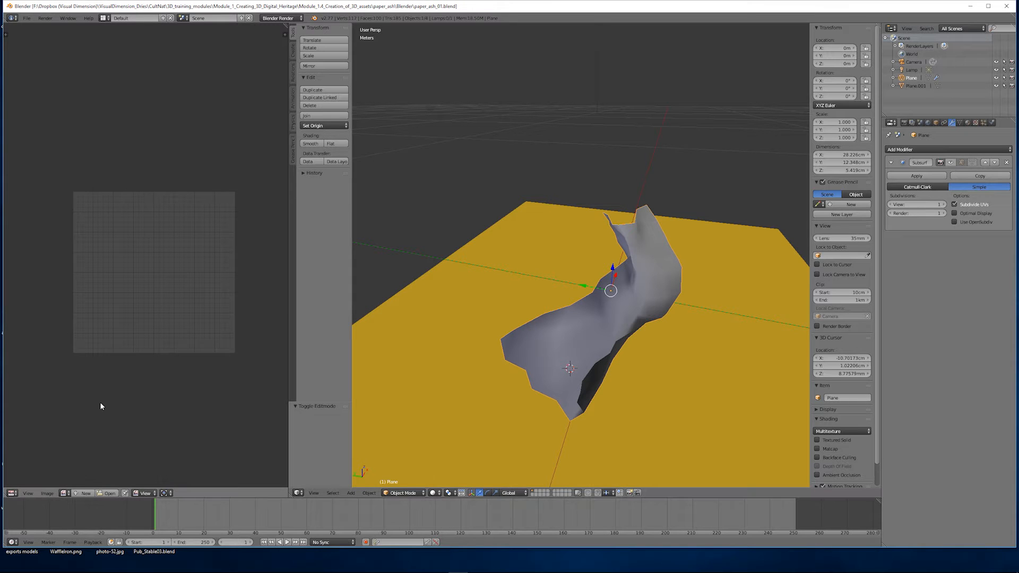
# Step: Enter Edit Mode on the paper and create a new blank image in the UV editor with a height of 512 px
pyautogui.click(53, 494)
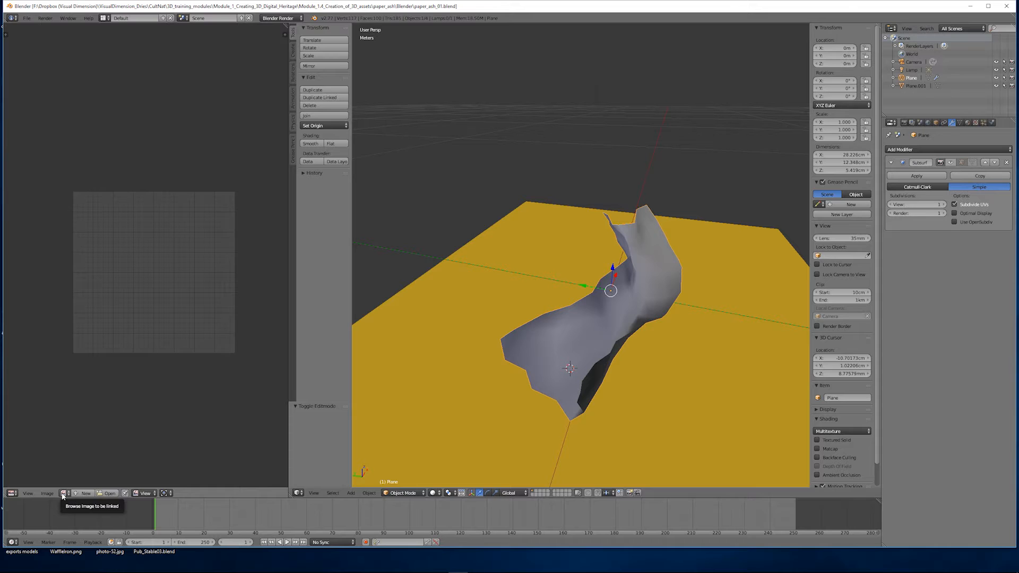
pyautogui.press('Tab')
pyautogui.click(99, 493)
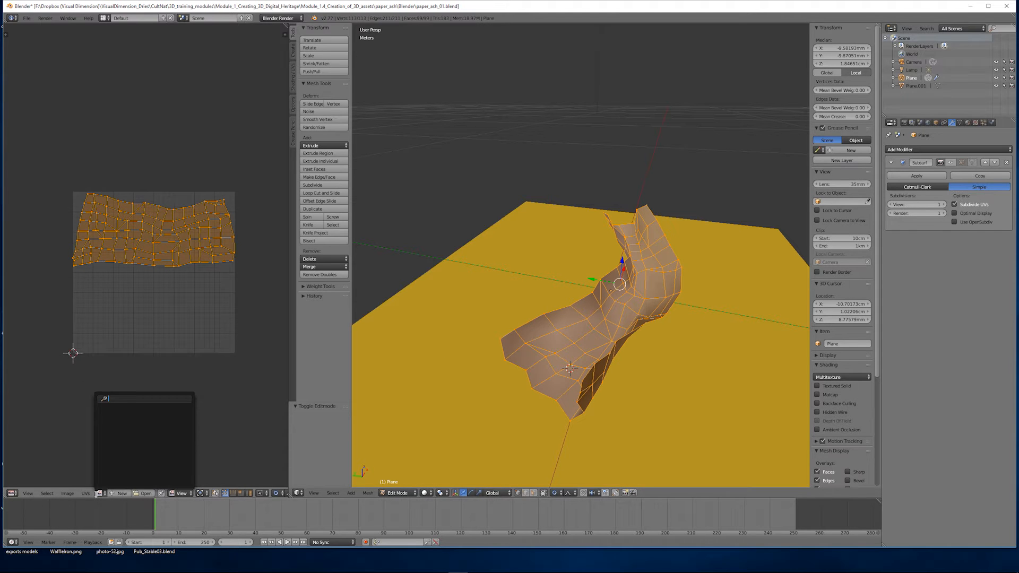
pyautogui.click(86, 493)
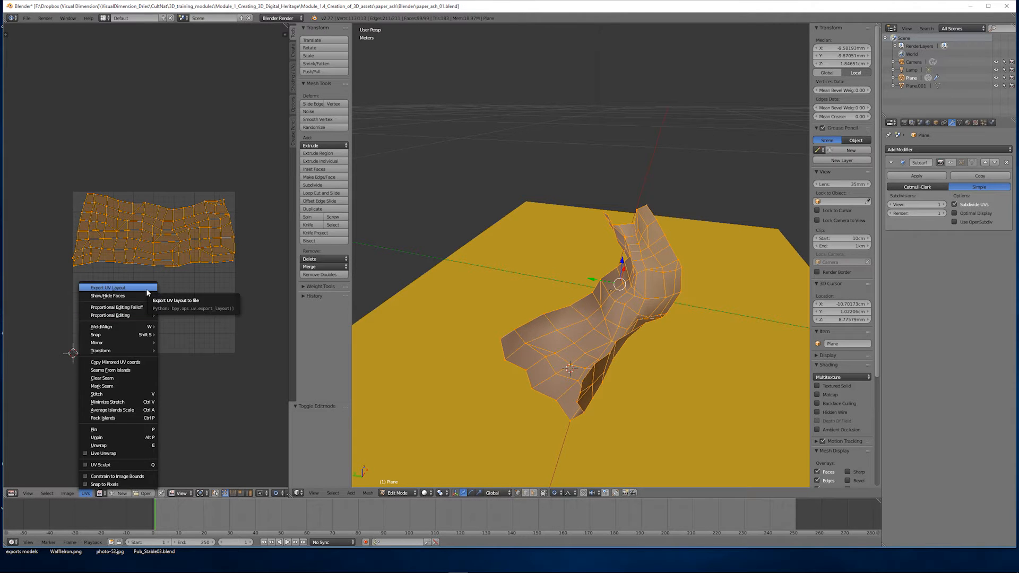
pyautogui.click(121, 493)
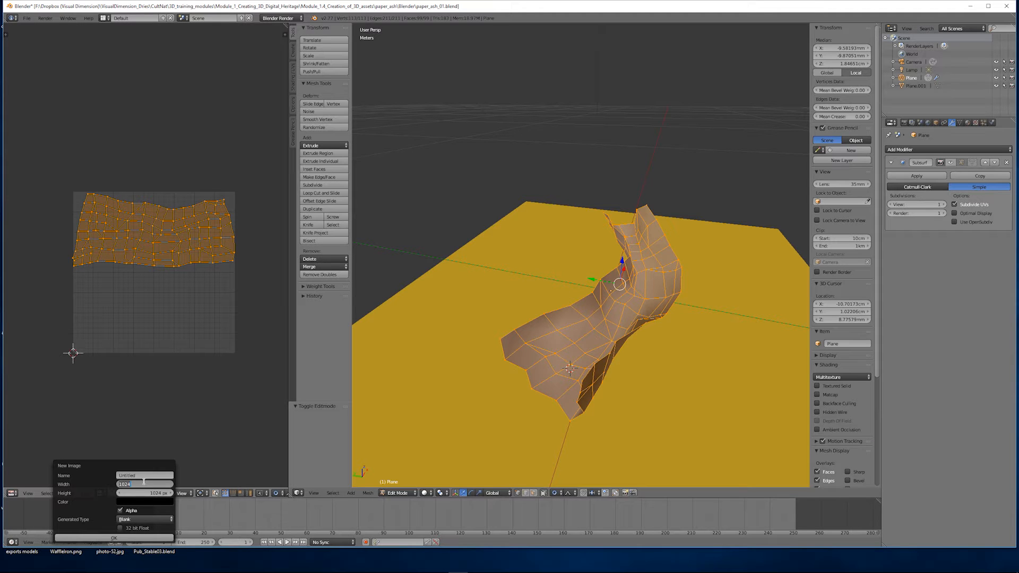
pyautogui.click(148, 493)
pyautogui.write('512')
pyautogui.press('Return')
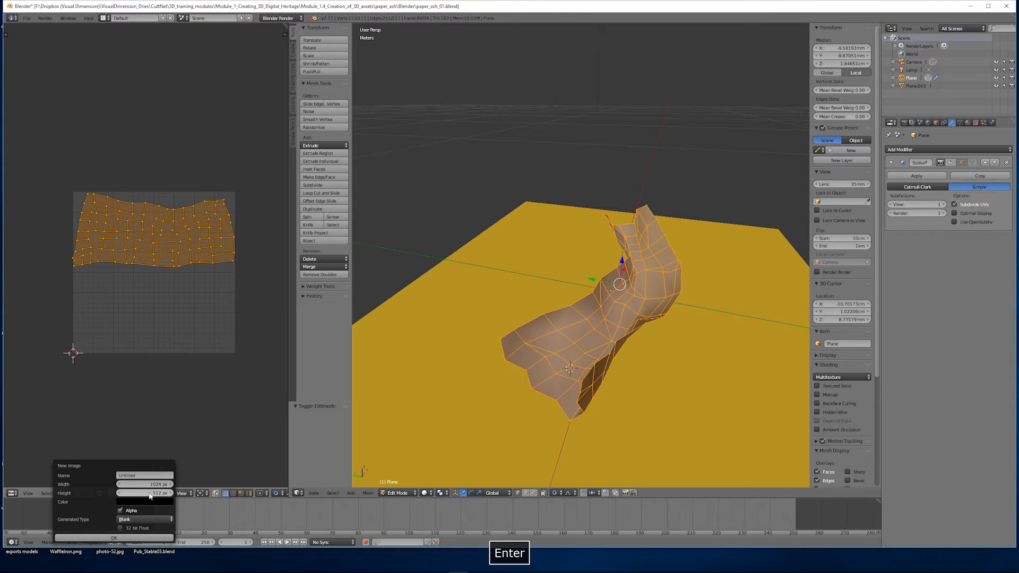
pyautogui.click(109, 539)
pyautogui.press('s')
pyautogui.press('y')
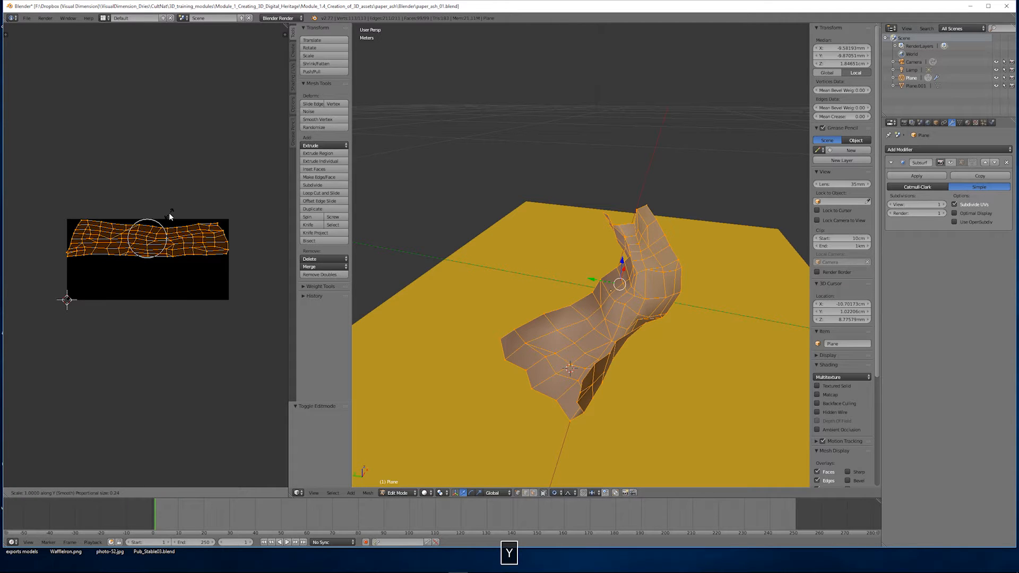
pyautogui.rightClick(169, 212)
# Step: Disable proportional editing and scale the whole UV island by 2 along Y
pyautogui.click(555, 492)
pyautogui.click(567, 484)
pyautogui.press('s')
pyautogui.press('y')
pyautogui.press('2')
pyautogui.press('Return')
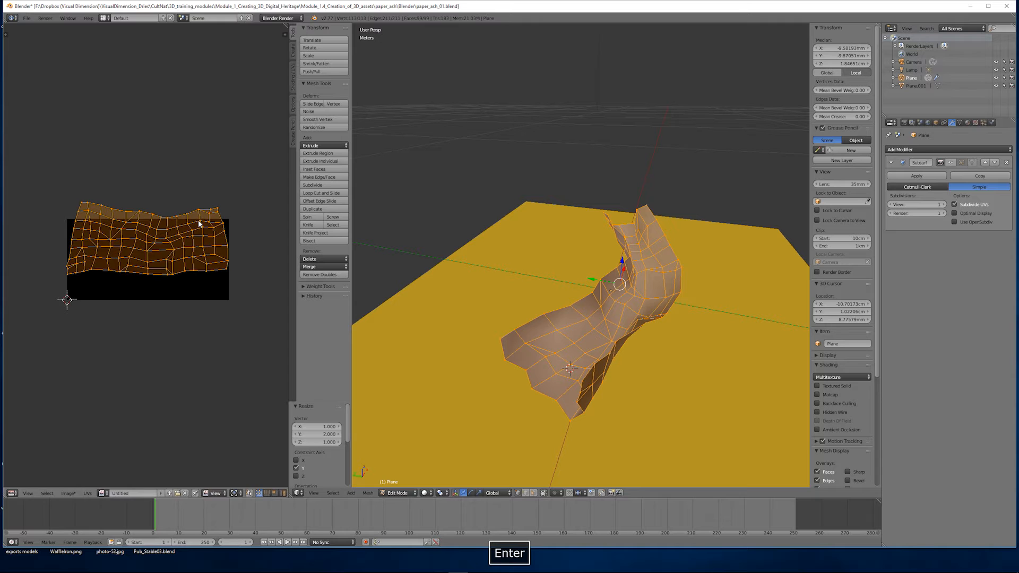
# Step: Move the whole UV island down inside the image bounds and check its left edge up close
pyautogui.scroll(1, 199, 219)
pyautogui.press('g')
pyautogui.click(217, 219)
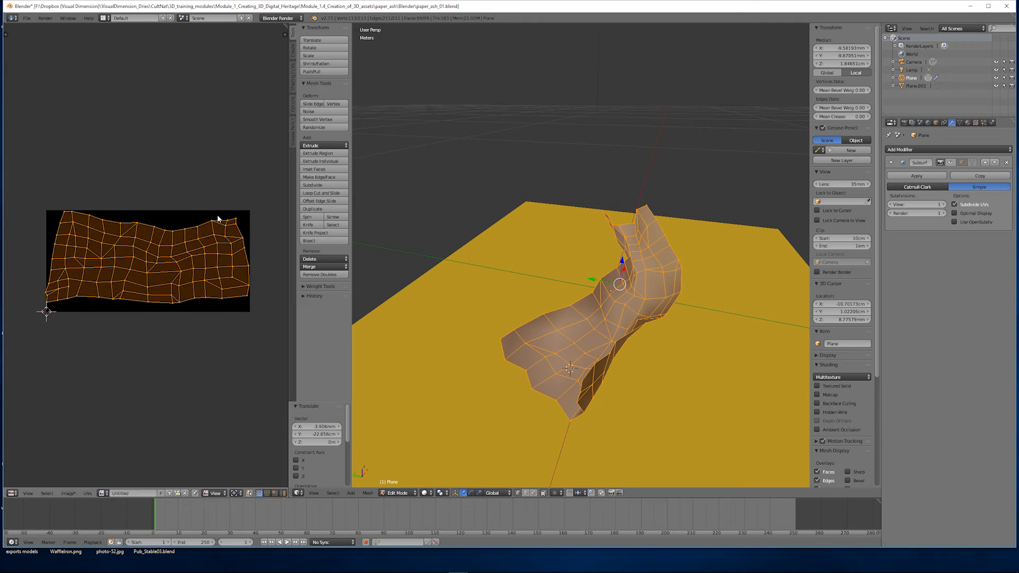
pyautogui.scroll(1, 215, 218)
pyautogui.scroll(1, 12, 290)
pyautogui.keyDown('shift'); pyautogui.moveTo(11, 290); pyautogui.dragTo(127, 279, button='middle'); pyautogui.keyUp('shift')
pyautogui.scroll(3, 91, 278)
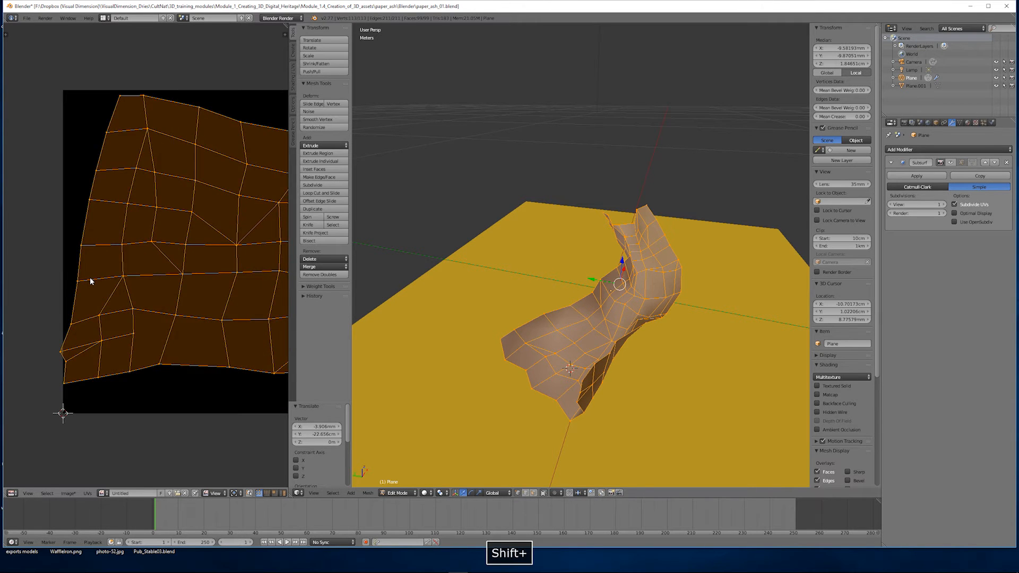
# Step: Select the UV column along the island's left edge
pyautogui.scroll(-7, 92, 278)
pyautogui.keyDown('shift'); pyautogui.moveTo(206, 270); pyautogui.dragTo(158, 276, button='middle'); pyautogui.keyUp('shift')
pyautogui.scroll(3, 73, 269)
pyautogui.keyDown('alt'); pyautogui.click(24, 256); pyautogui.keyUp('alt')
pyautogui.press('s')
pyautogui.press('x')
pyautogui.click(82, 239)
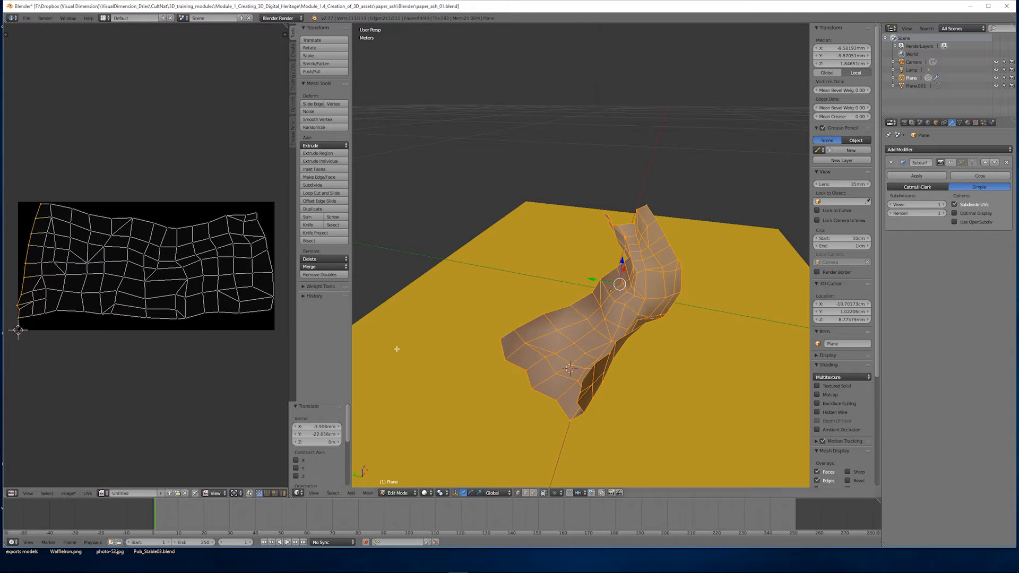
# Step: Re-enable proportional editing and straighten the left UV edge by scaling it along X, rotating it and shifting it toward the image border
pyautogui.click(553, 493)
pyautogui.click(568, 461)
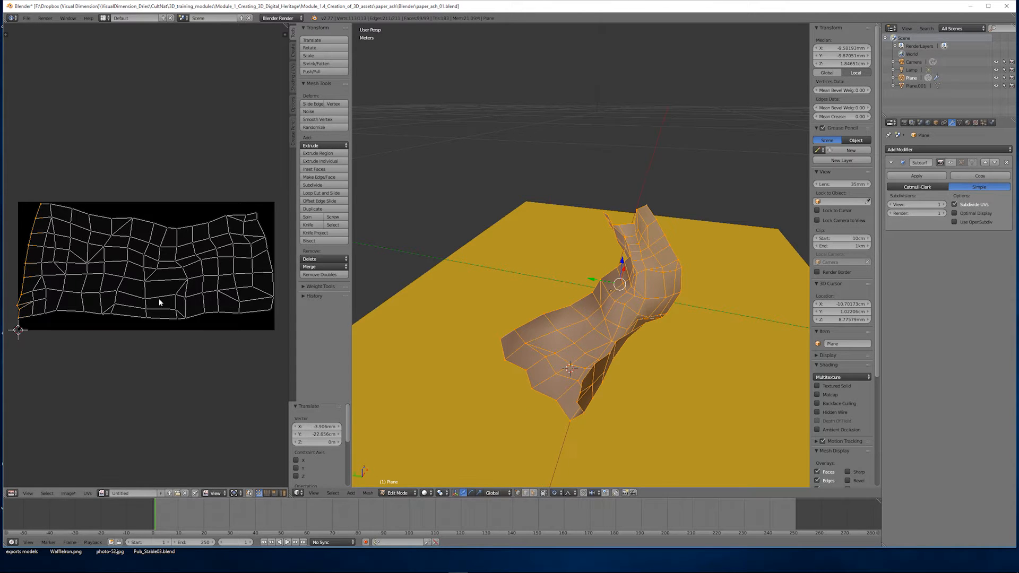
pyautogui.press('s')
pyautogui.press('x')
pyautogui.click(94, 228)
pyautogui.press('r')
pyautogui.click(95, 185)
pyautogui.press('g')
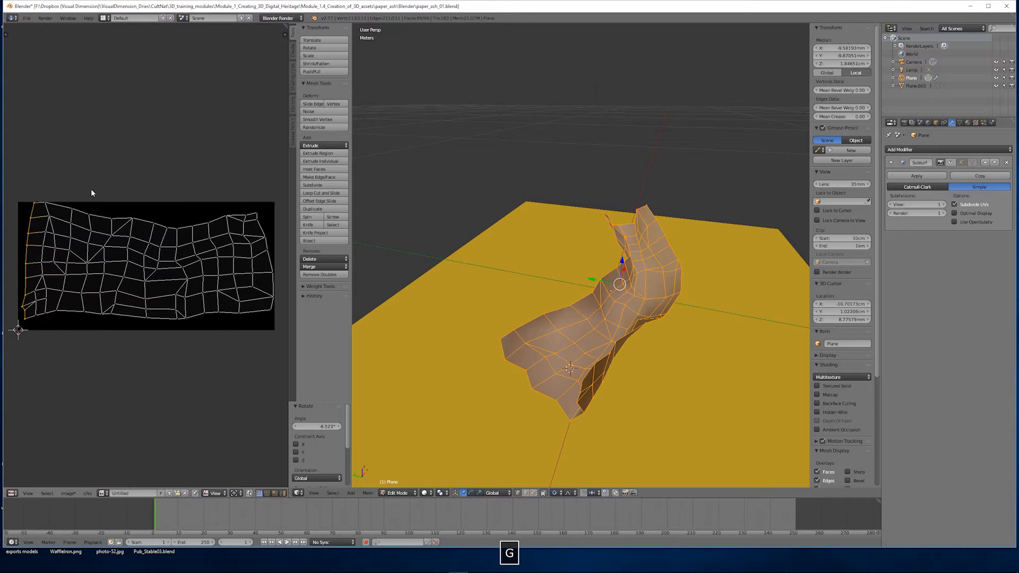
pyautogui.click(89, 196)
# Step: Rotate the island's right UV edge about 8.77° and move it slightly outward with proportional size 0.35
pyautogui.keyDown('alt'); pyautogui.click(265, 229); pyautogui.keyUp('alt')
pyautogui.press('r')
pyautogui.click(268, 212)
pyautogui.press('g')
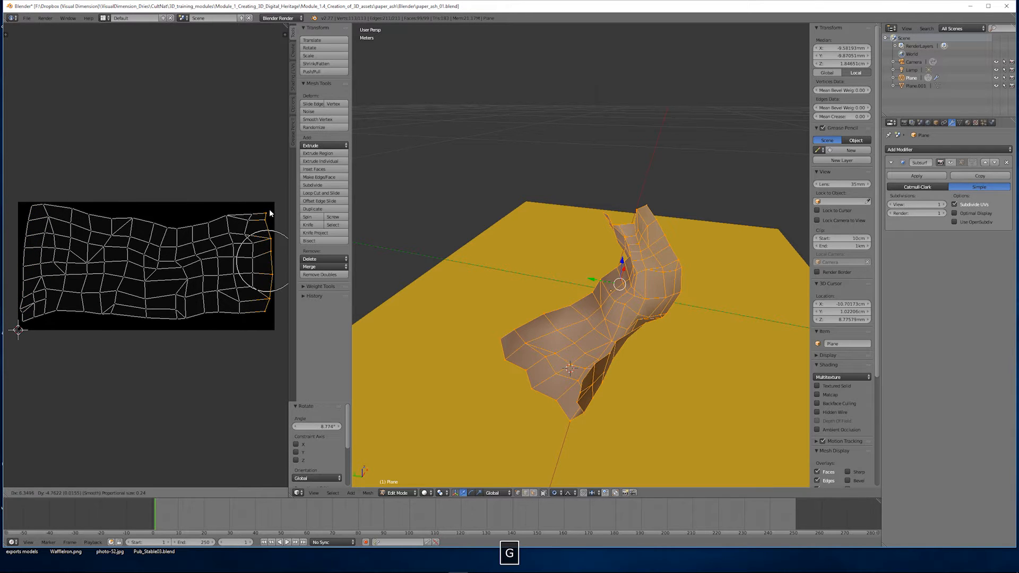
pyautogui.scroll(-4, 270, 213)
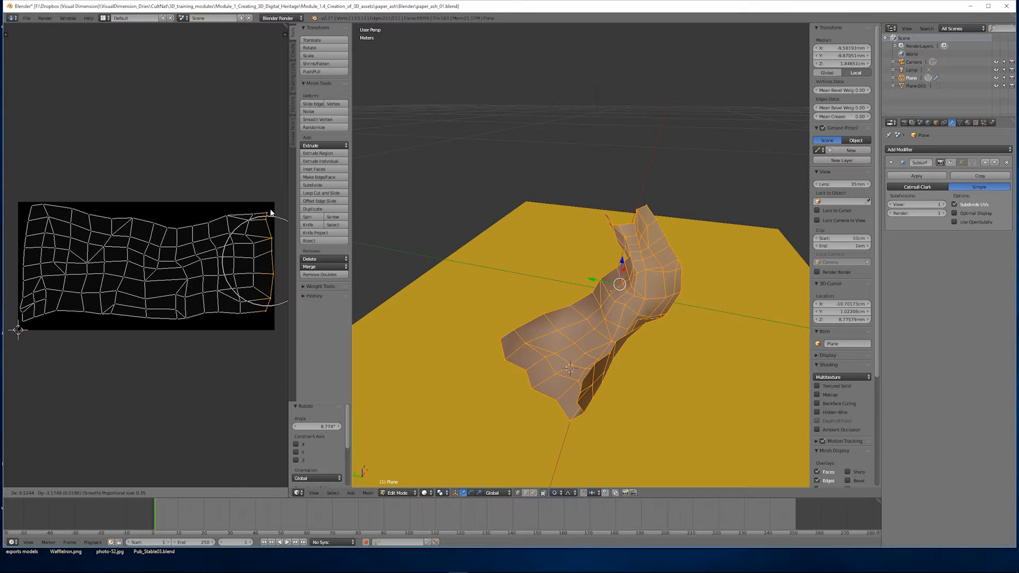
pyautogui.click(271, 212)
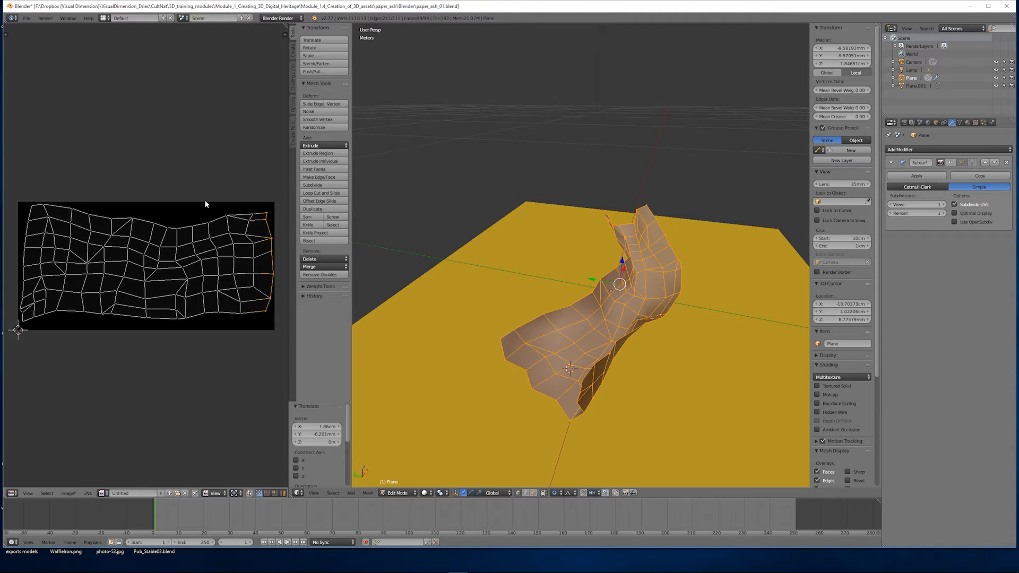
# Step: Select all UVs, start a UV layout export, and create and enter a new folder named textures
pyautogui.press('a')
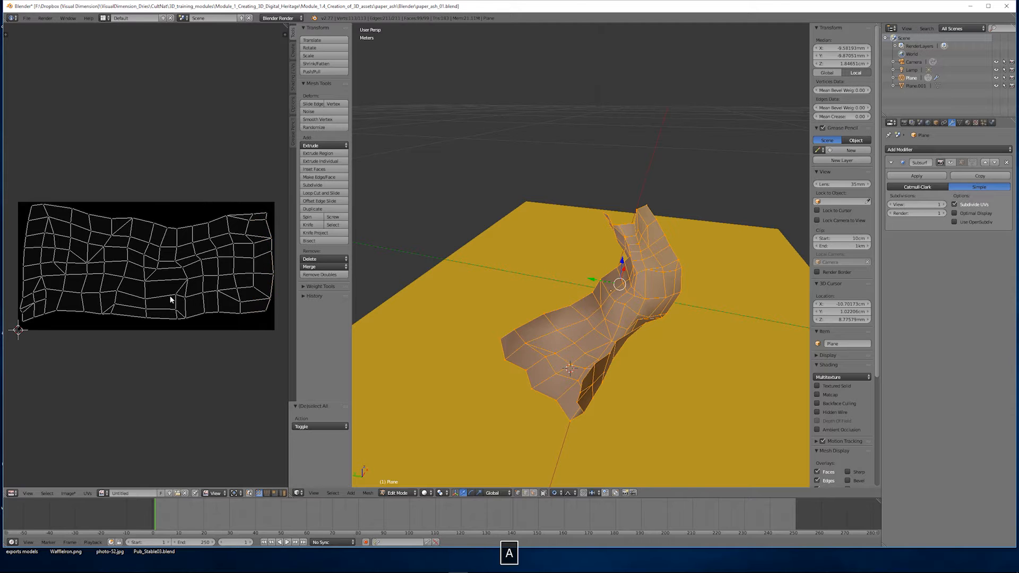
pyautogui.click(87, 493)
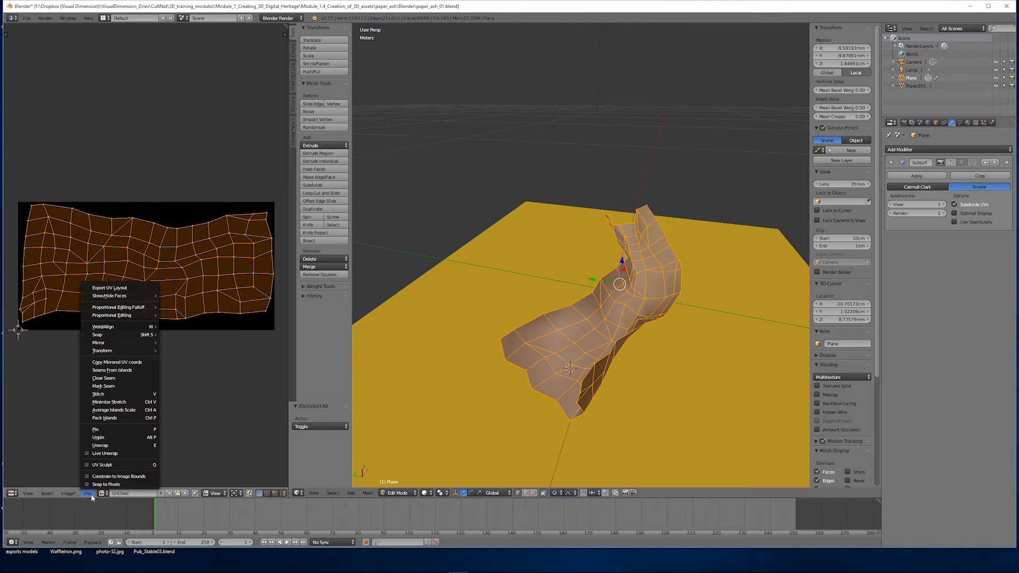
pyautogui.click(109, 288)
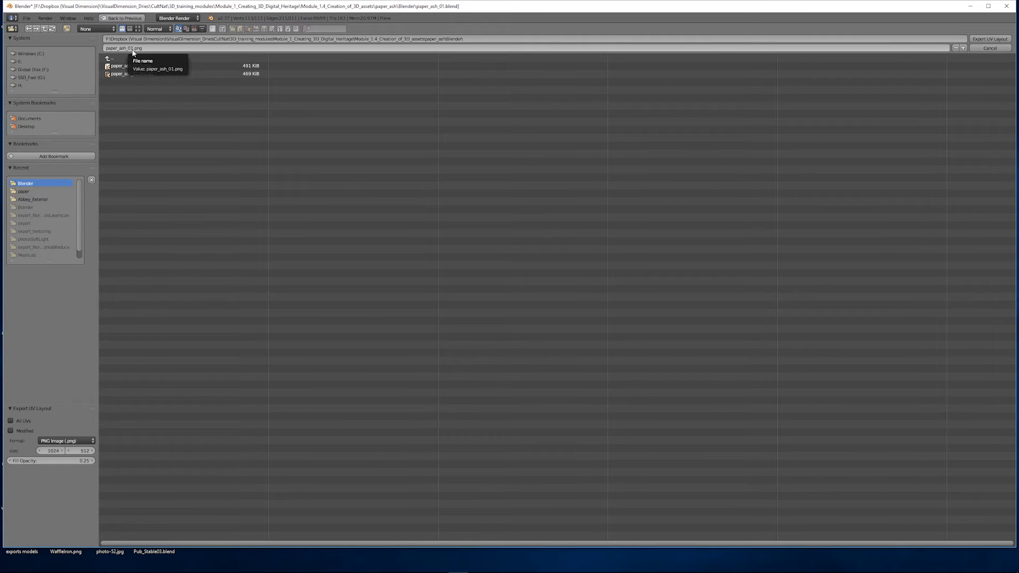
pyautogui.click(66, 34)
pyautogui.write('textures')
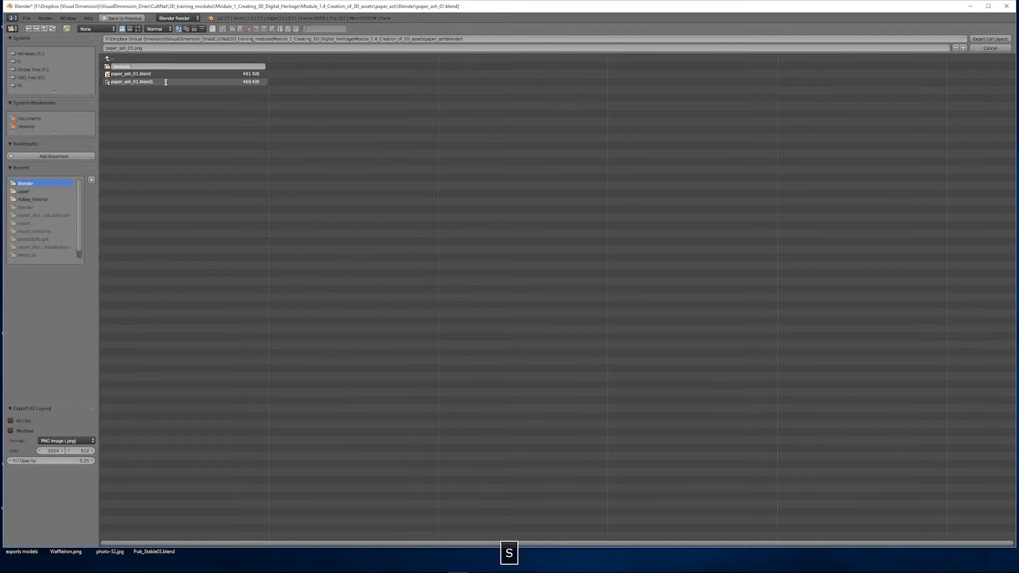
pyautogui.press('Return')
pyautogui.click(125, 66)
# Step: Name the file paper_ash_UV.png and export the UV layout as a 1024 × 512 PNG image
pyautogui.click(131, 48)
pyautogui.press('BackSpace')
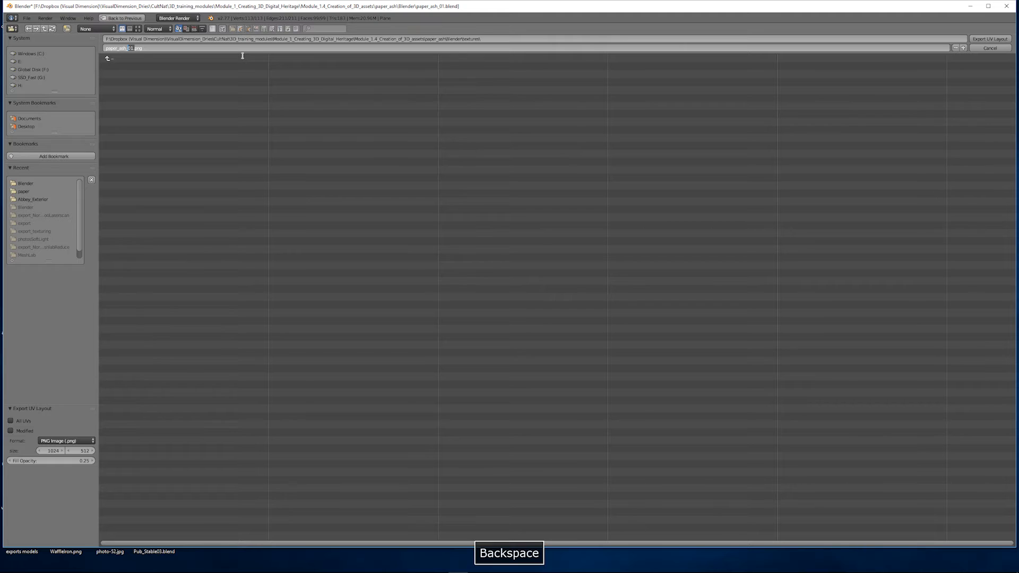
pyautogui.write('UV')
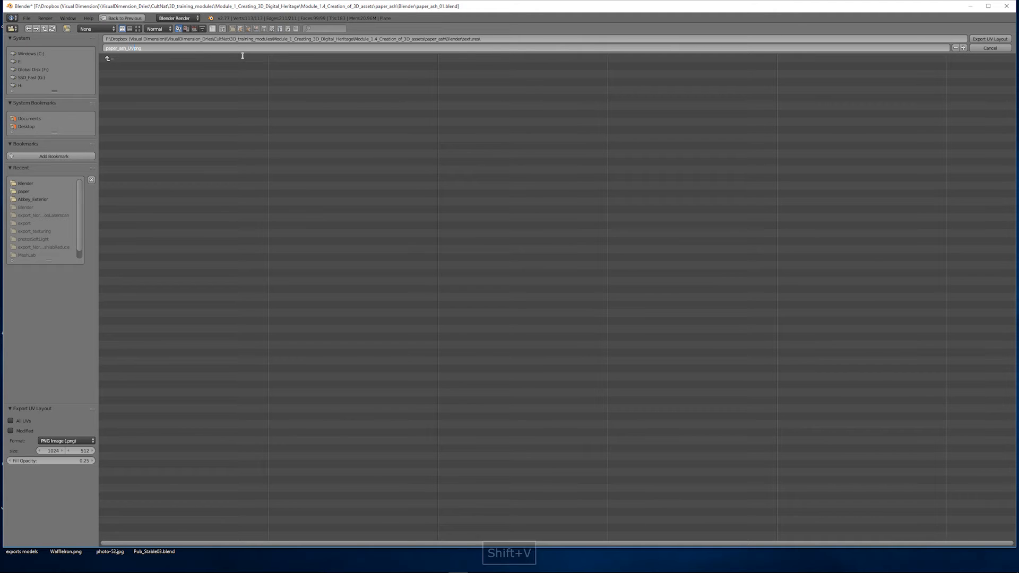
pyautogui.click(72, 473)
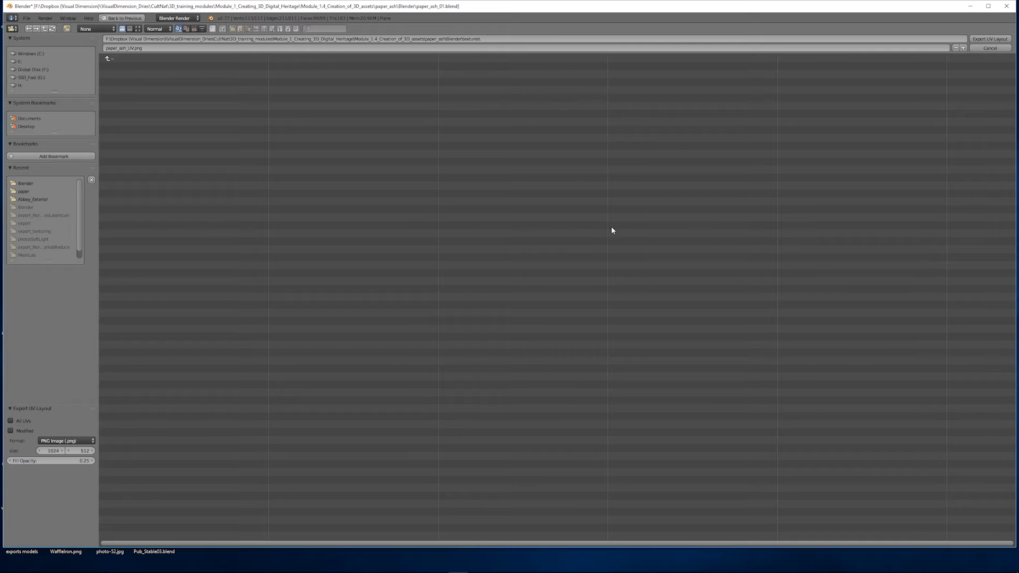
pyautogui.click(66, 441)
pyautogui.click(987, 39)
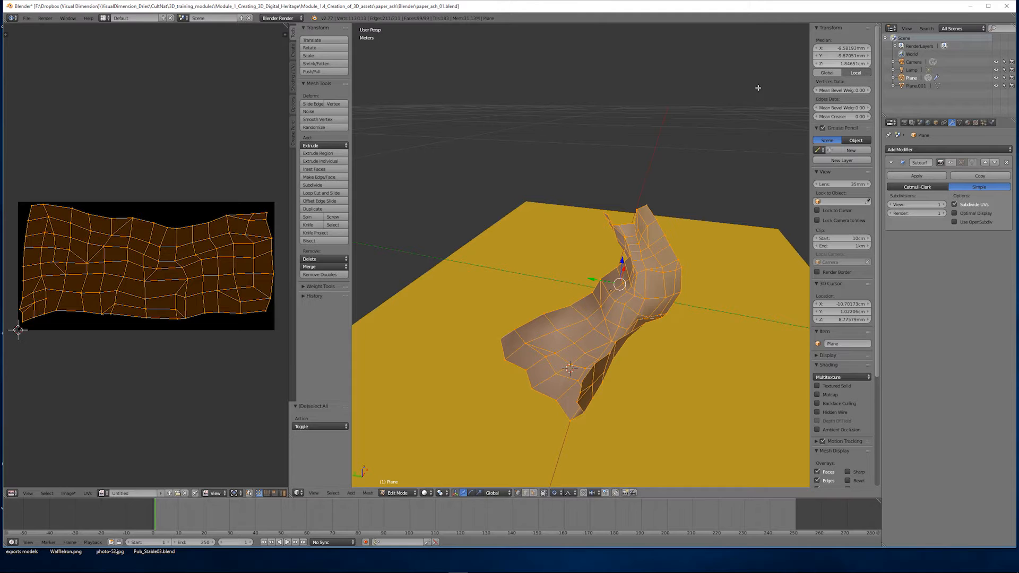
# Step: Return to Object Mode and view the crumpled paper from a lower side angle
pyautogui.press('Tab')
pyautogui.moveTo(420, 234); pyautogui.dragTo(572, 246, button='middle')
pyautogui.keyDown('shift'); pyautogui.moveTo(666, 242); pyautogui.dragTo(592, 238, button='middle'); pyautogui.keyUp('shift')
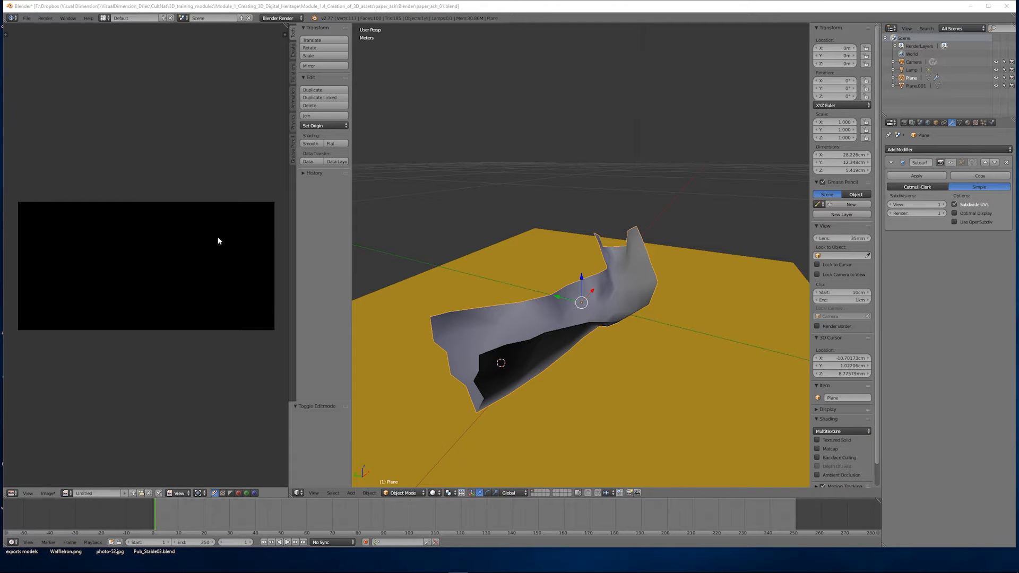
# Step: Switch to Photoshop, bring its window into view and start opening a file
pyautogui.press('space')
pyautogui.moveTo(0, 114); pyautogui.dragTo(570, 96)
pyautogui.click(148, 93)
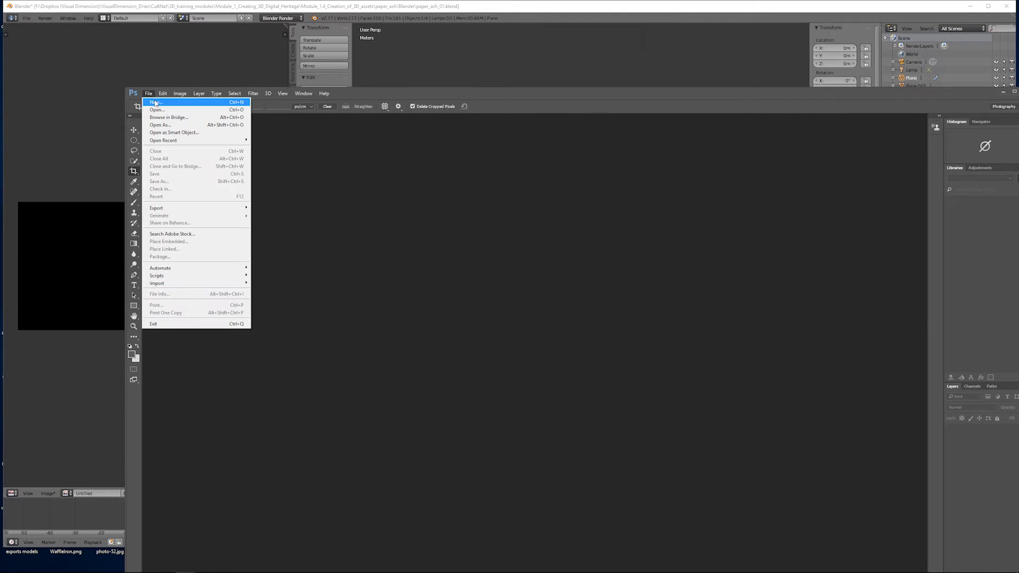
pyautogui.click(159, 112)
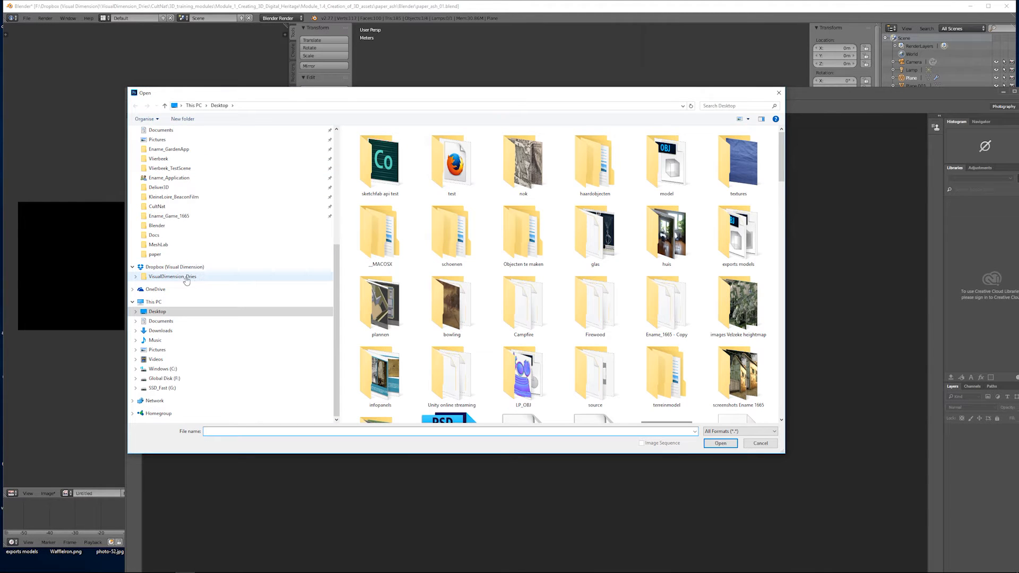
# Step: Open paper_ash_UV.png from the project's textures folder under CultNat and move the Photoshop window so it is fully visible
pyautogui.click(157, 206)
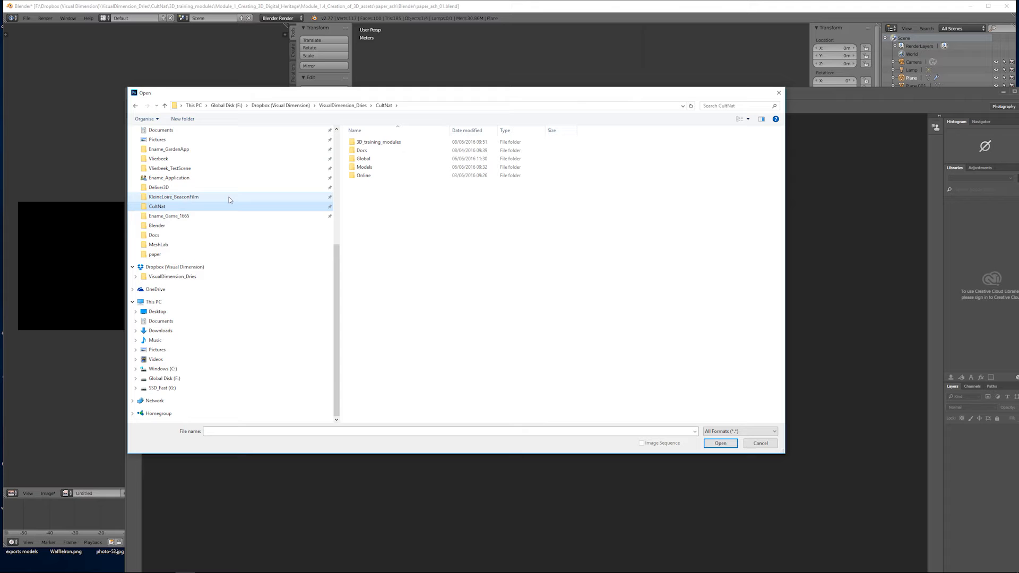
pyautogui.doubleClick(378, 144)
pyautogui.doubleClick(376, 144)
pyautogui.doubleClick(377, 167)
pyautogui.doubleClick(378, 158)
pyautogui.doubleClick(365, 142)
pyautogui.doubleClick(366, 143)
pyautogui.doubleClick(367, 149)
pyautogui.moveTo(532, 99); pyautogui.dragTo(426, 34)
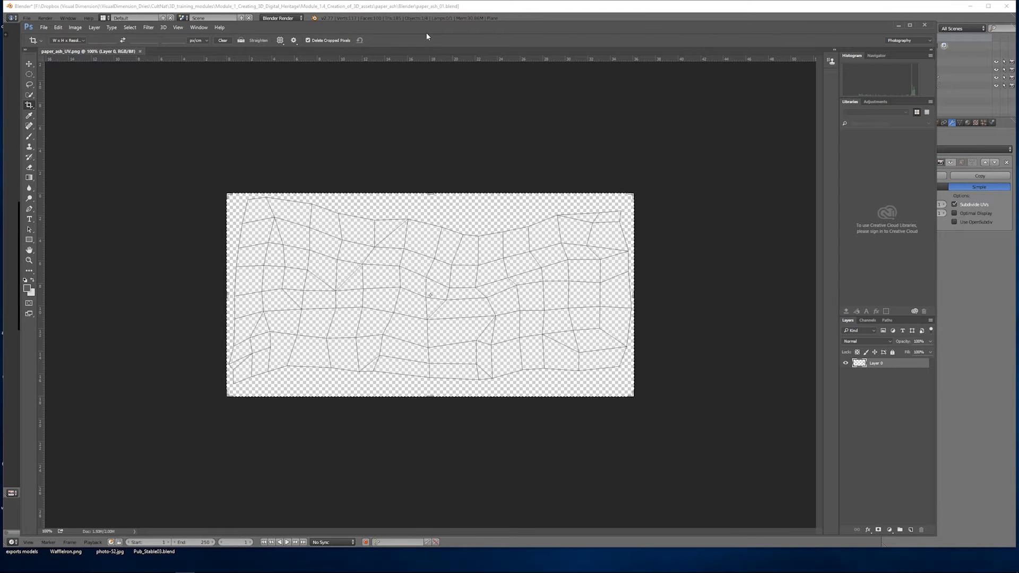
# Step: Switch to Firefox and load the website cgtextures.com
pyautogui.press('F9')
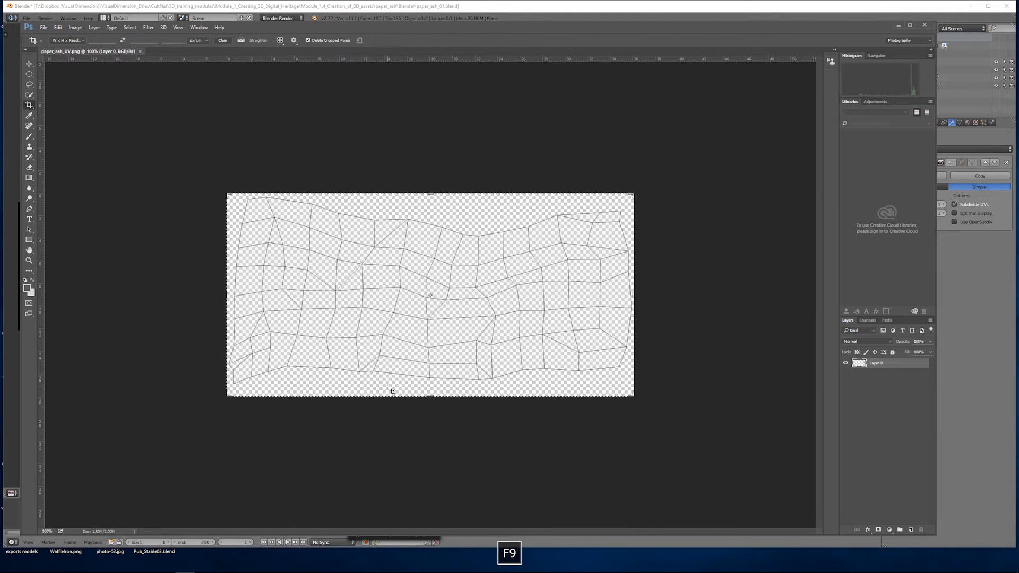
pyautogui.moveTo(388, 570)
pyautogui.click(410, 537)
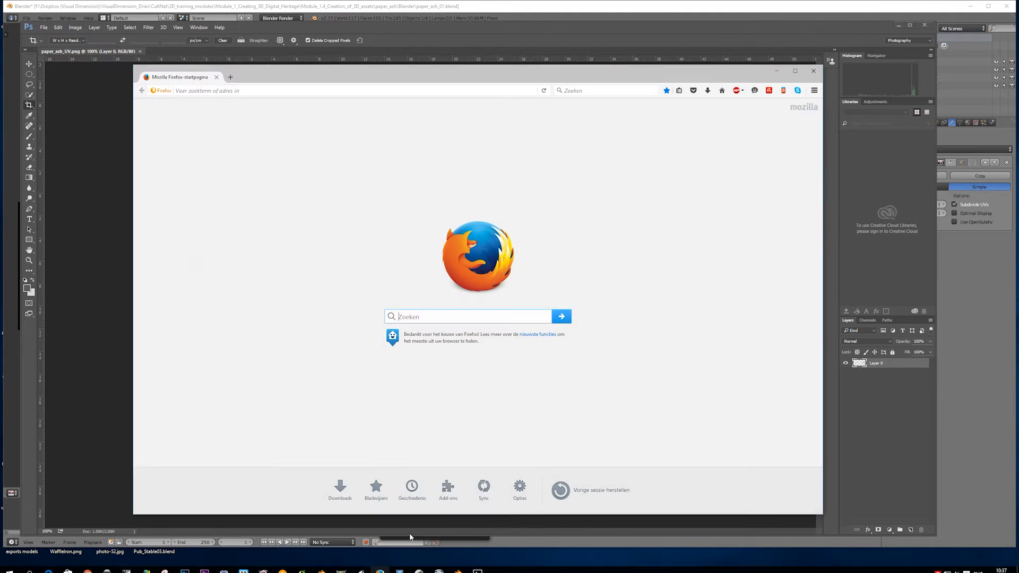
pyautogui.click(340, 90)
pyautogui.write('cgtextures.com/')
pyautogui.press('Return')
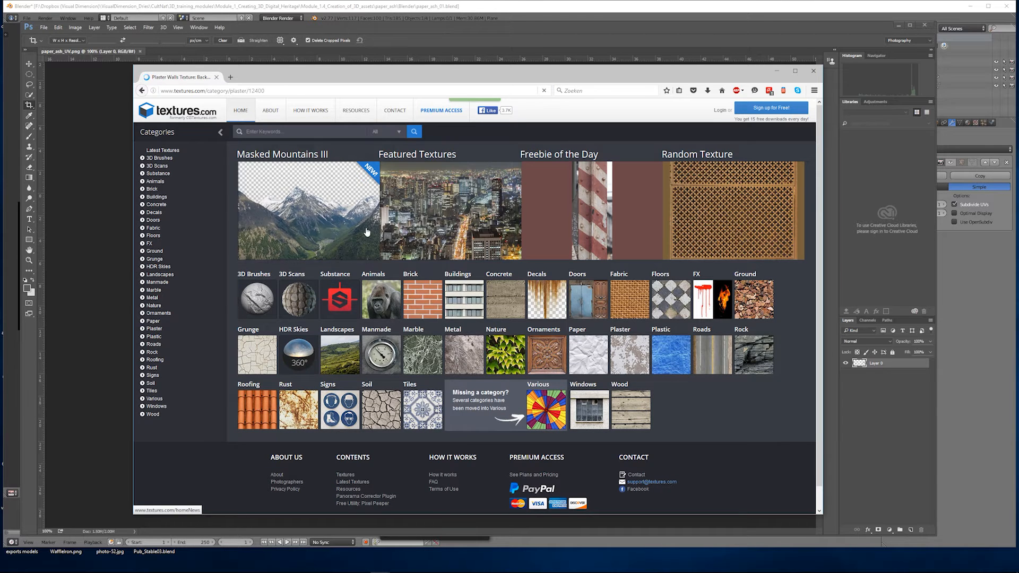
# Step: Browse the Plaster category and open its Dirty subcategory
pyautogui.scroll(-3, 780, 193)
pyautogui.scroll(2, 356, 398)
pyautogui.scroll(-7, 356, 398)
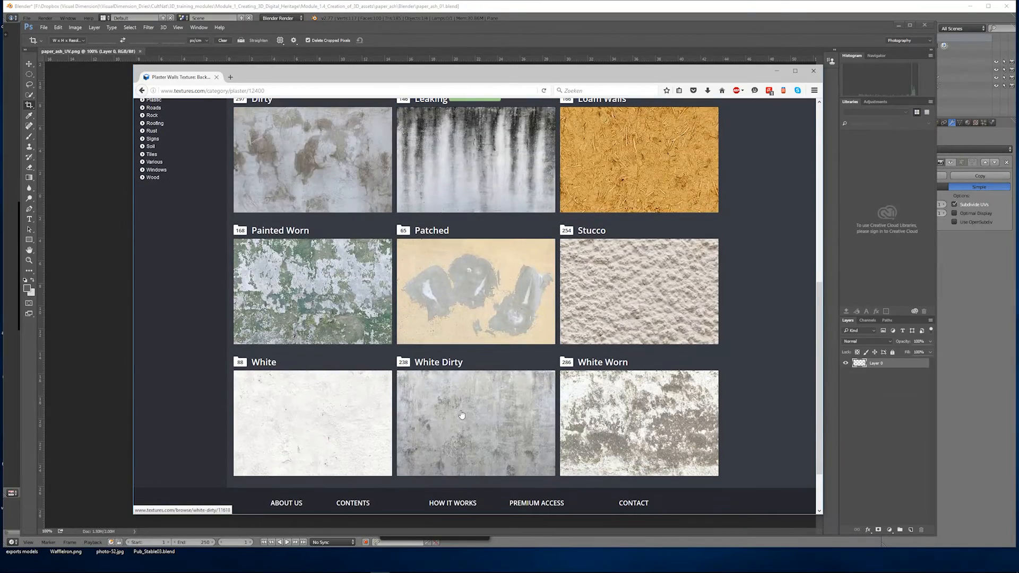
pyautogui.scroll(3, 461, 414)
pyautogui.click(339, 297)
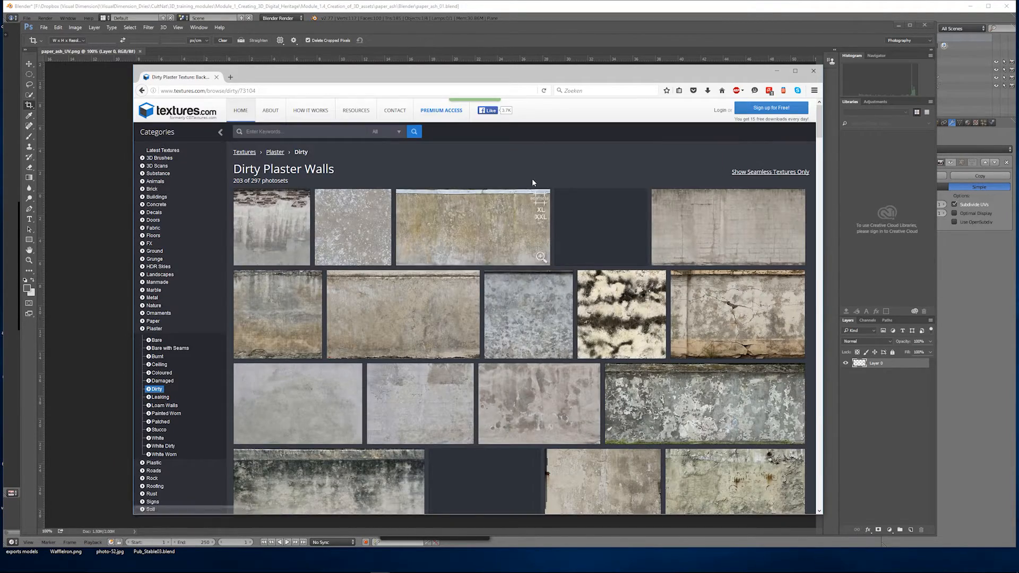
# Step: Look through the Dirty Plaster Walls textures and open the page of PlasterDirty0073
pyautogui.scroll(-3, 532, 182)
pyautogui.scroll(-4, 447, 239)
pyautogui.scroll(-10, 447, 240)
pyautogui.scroll(5, 447, 240)
pyautogui.scroll(15, 449, 240)
pyautogui.click(318, 400)
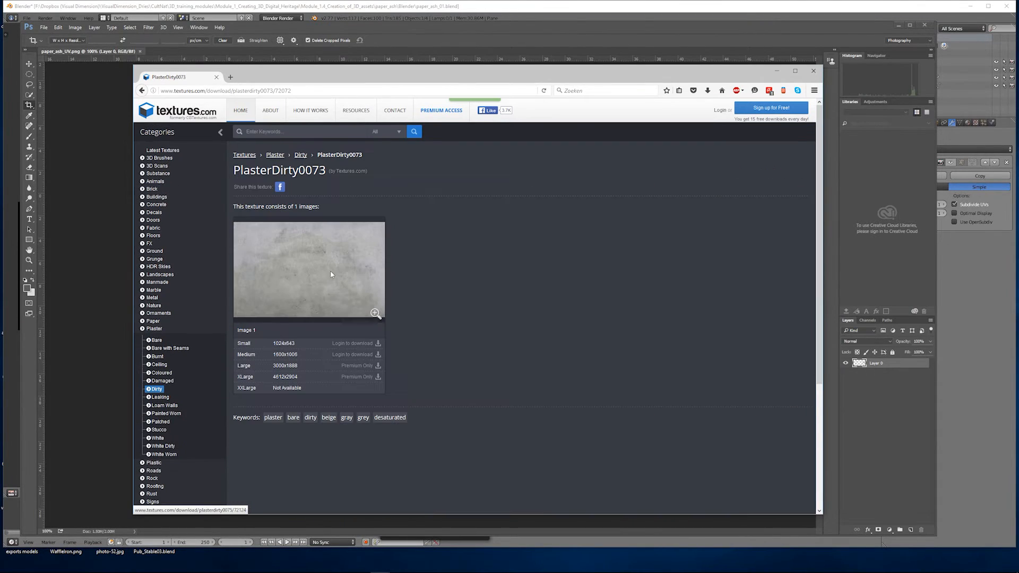
pyautogui.moveTo(375, 313)
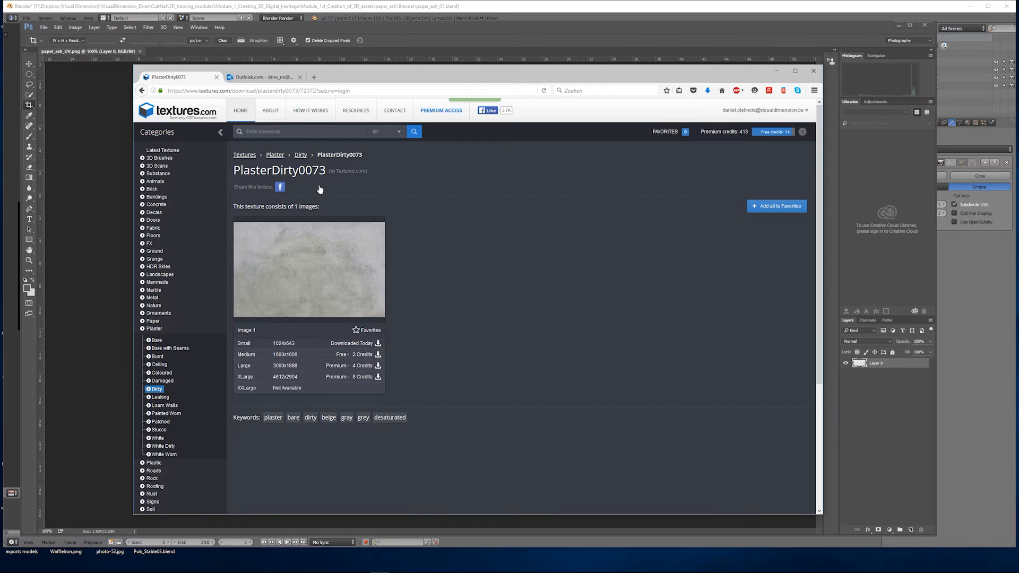
# Step: Look through the White Dirty subcategory of the Plaster textures, then close the Outlook.com tab and minimize the browser
pyautogui.click(300, 156)
pyautogui.scroll(-8, 348, 186)
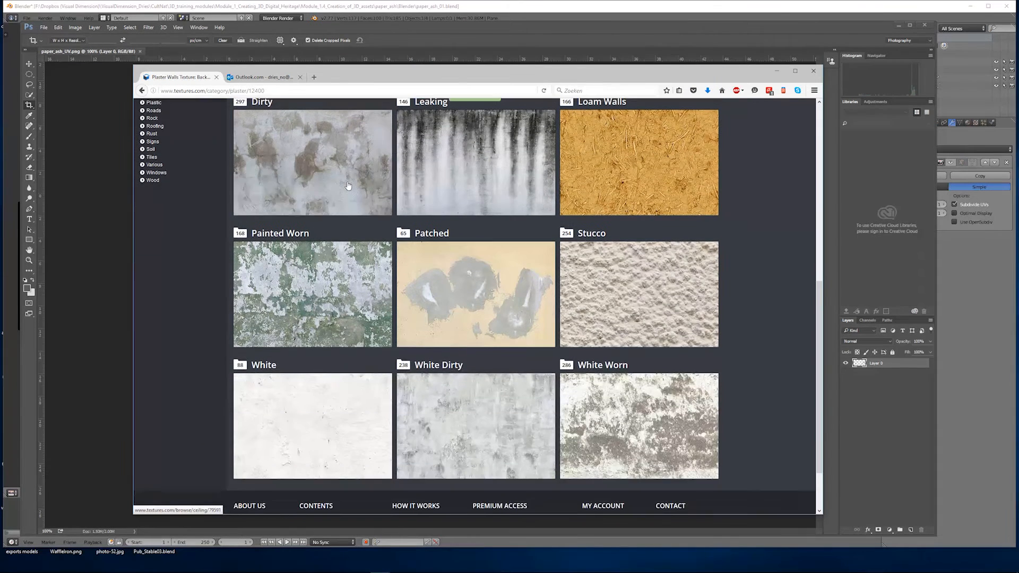
pyautogui.scroll(1, 348, 185)
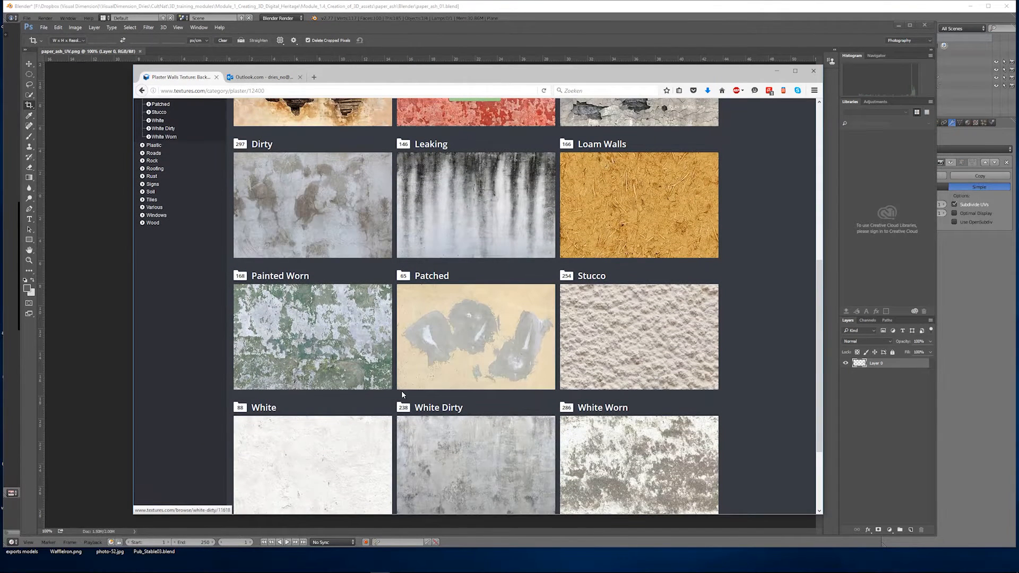
pyautogui.click(424, 445)
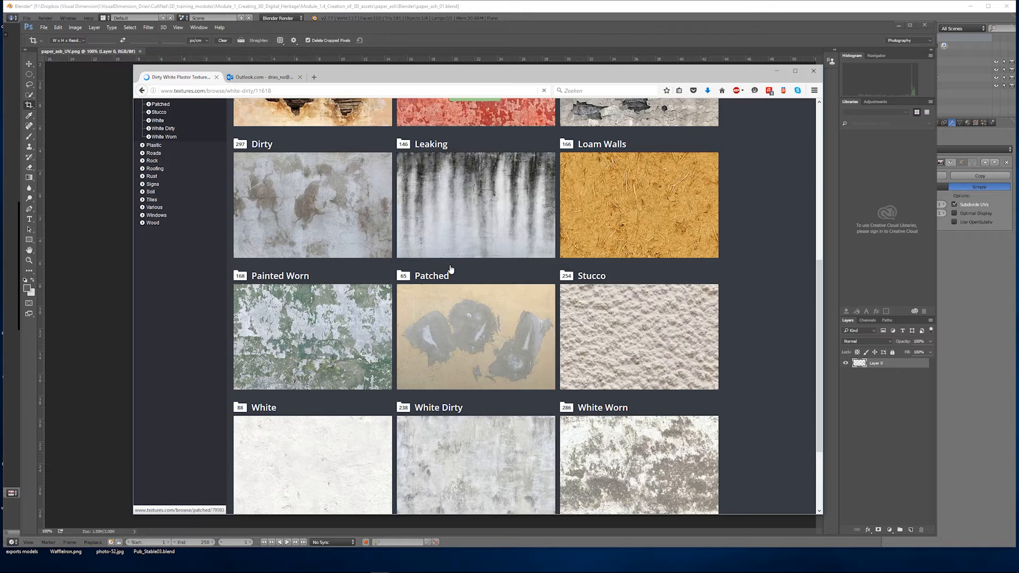
pyautogui.scroll(-8, 465, 143)
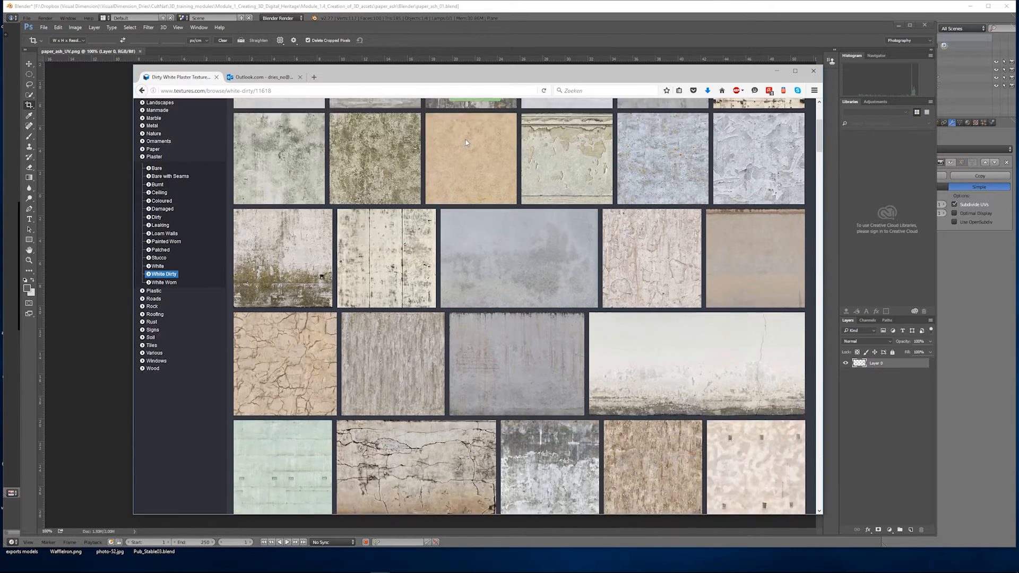
pyautogui.scroll(8, 465, 159)
pyautogui.click(300, 77)
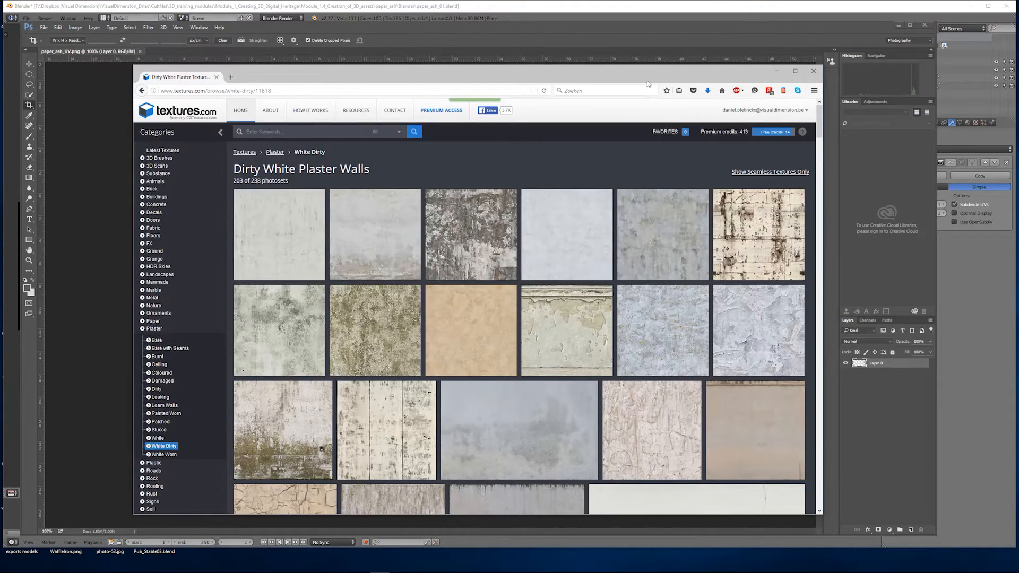
pyautogui.click(776, 73)
# Step: With Photoshop's file opening dialog ready, copy the downloaded PlasterDirty0073_S.jpg from the Downloads folder via Firefox
pyautogui.press('space')
pyautogui.click(44, 27)
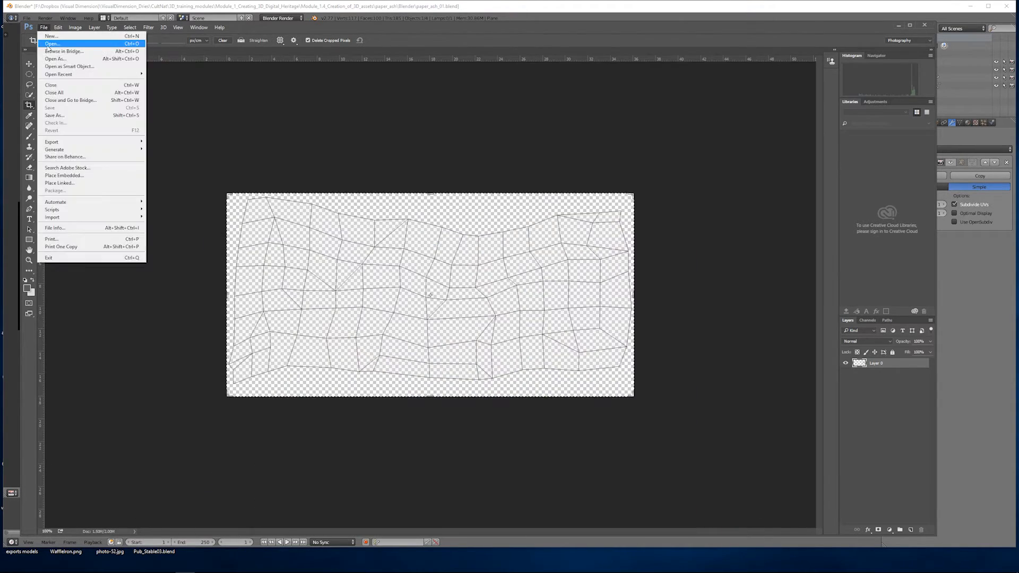
pyautogui.click(47, 48)
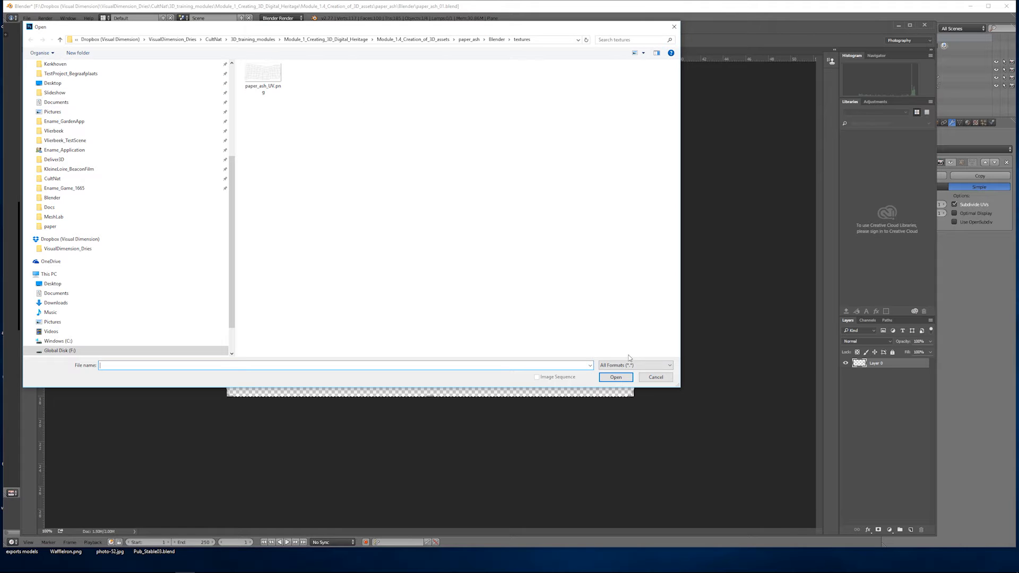
pyautogui.moveTo(457, 568)
pyautogui.click(380, 565)
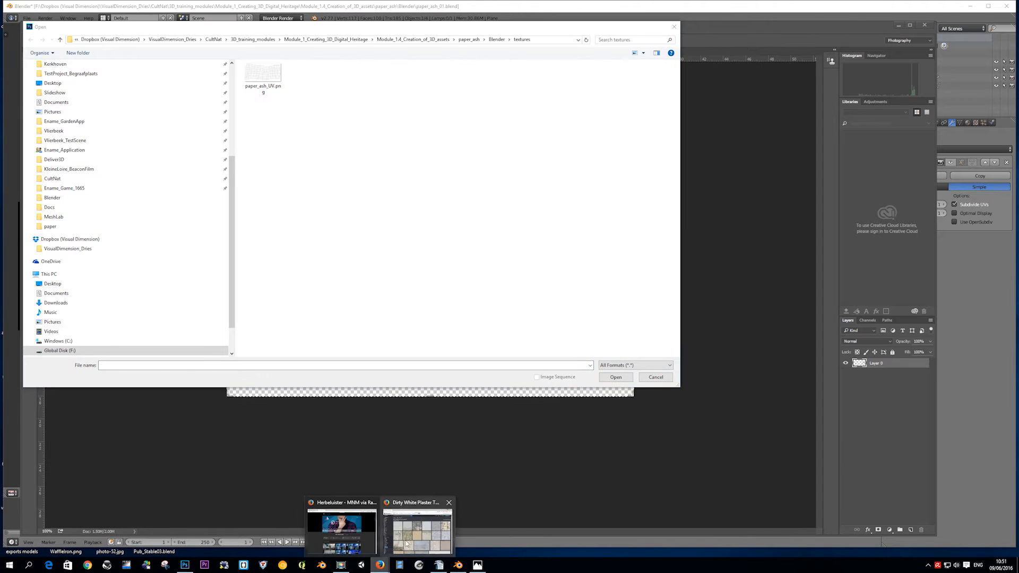
pyautogui.click(416, 533)
pyautogui.click(707, 90)
pyautogui.click(756, 123)
pyautogui.rightClick(253, 154)
pyautogui.click(281, 367)
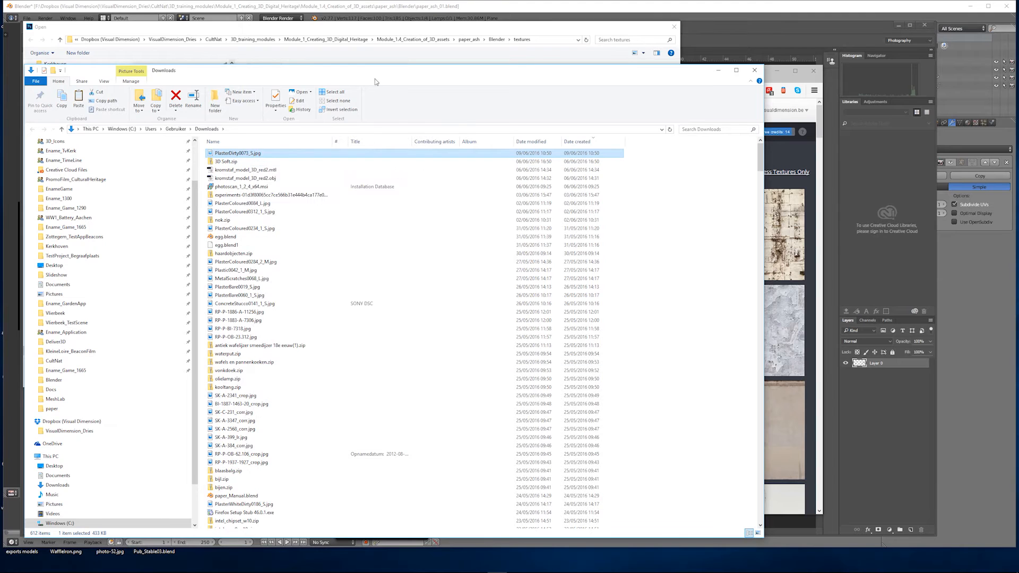
# Step: Paste PlasterDirty0073_S.jpg into the project's textures folder and open it in Photoshop
pyautogui.click(537, 32)
pyautogui.rightClick(295, 137)
pyautogui.click(319, 183)
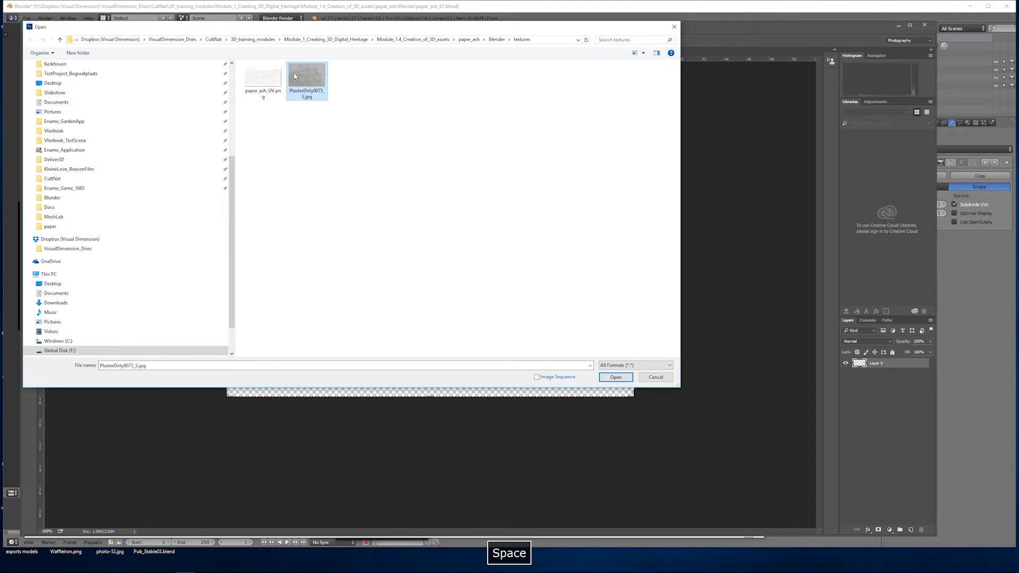
pyautogui.doubleClick(317, 85)
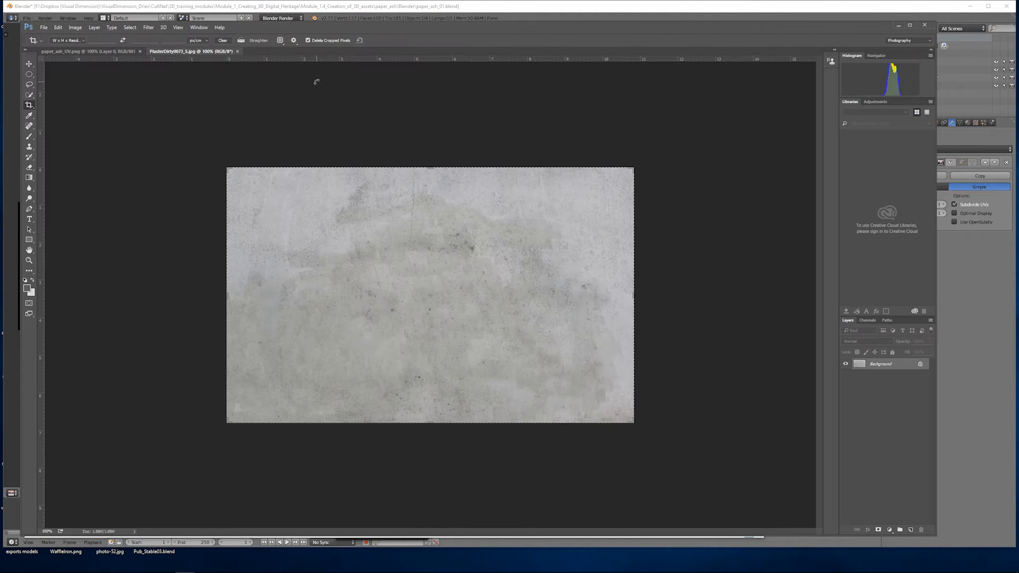
# Step: Duplicate the plaster image's Background layer into paper_ash_UV.png and switch to that document
pyautogui.rightClick(873, 364)
pyautogui.click(902, 380)
pyautogui.click(376, 245)
pyautogui.click(372, 252)
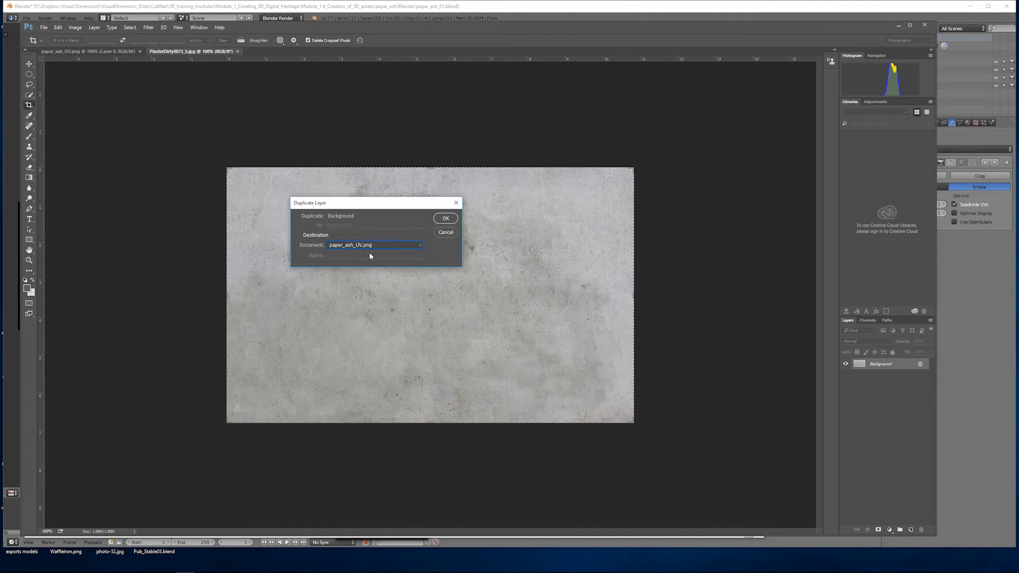
pyautogui.click(446, 219)
pyautogui.click(133, 52)
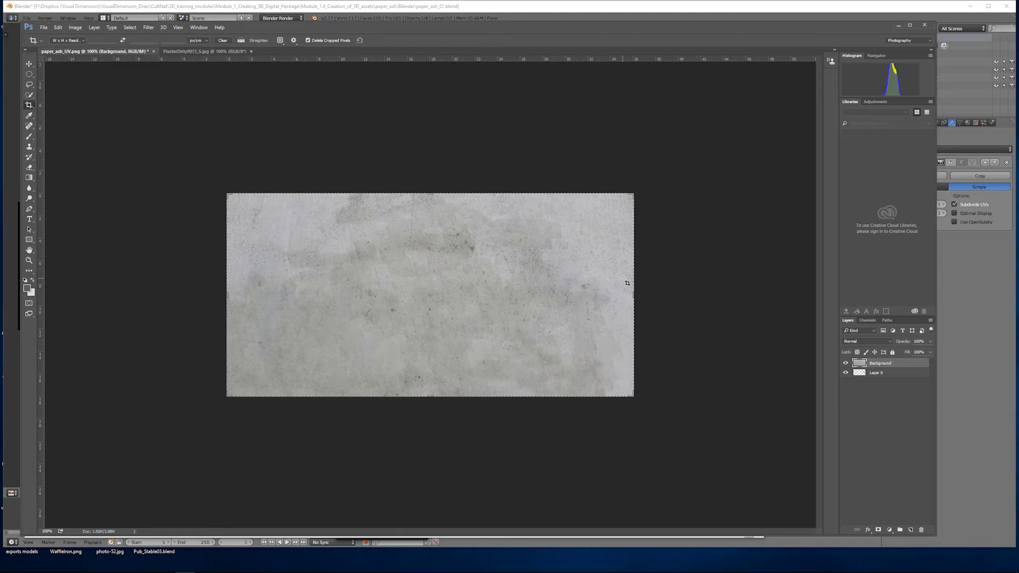
# Step: Crop the plaster layer to the canvas of paper_ash_UV.png and toggle its visibility to compare it with the UV layout
pyautogui.press('Return')
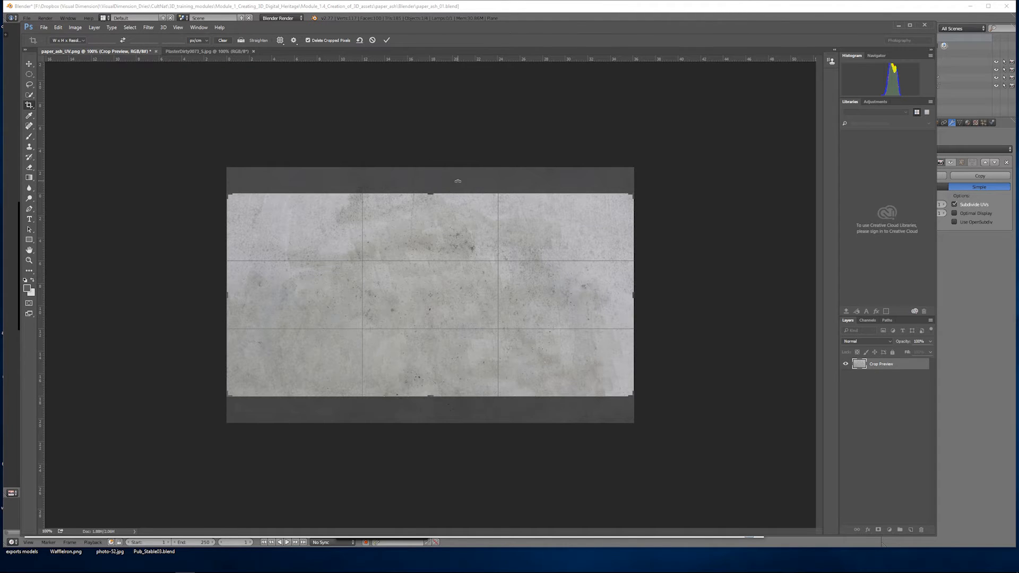
pyautogui.press('Return')
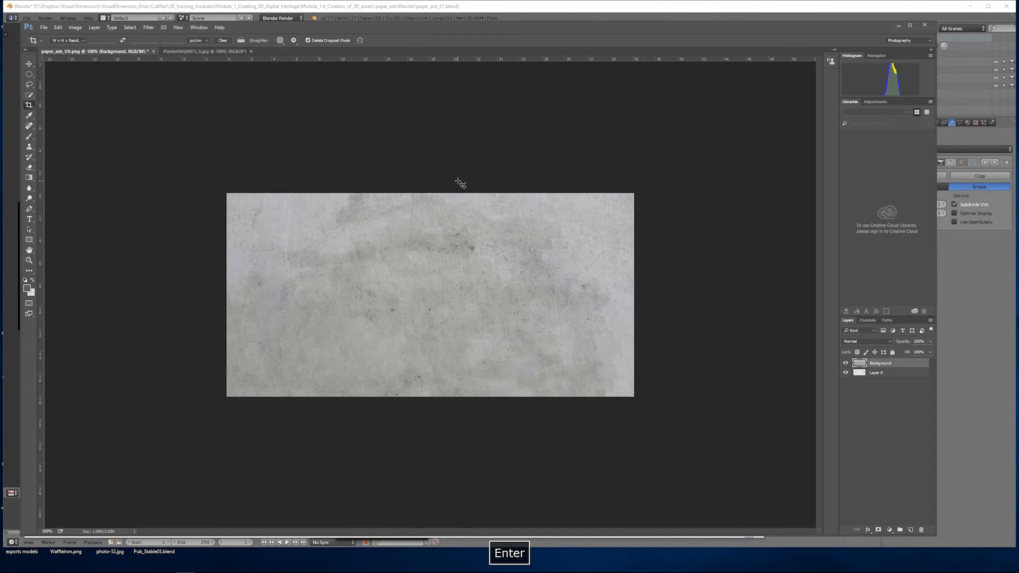
pyautogui.click(846, 363)
pyautogui.click(845, 364)
pyautogui.click(846, 364)
pyautogui.click(845, 364)
# Step: Save the plaster texture in the textures folder as a JPEG named paper_ash_Dif.jpg
pyautogui.click(44, 27)
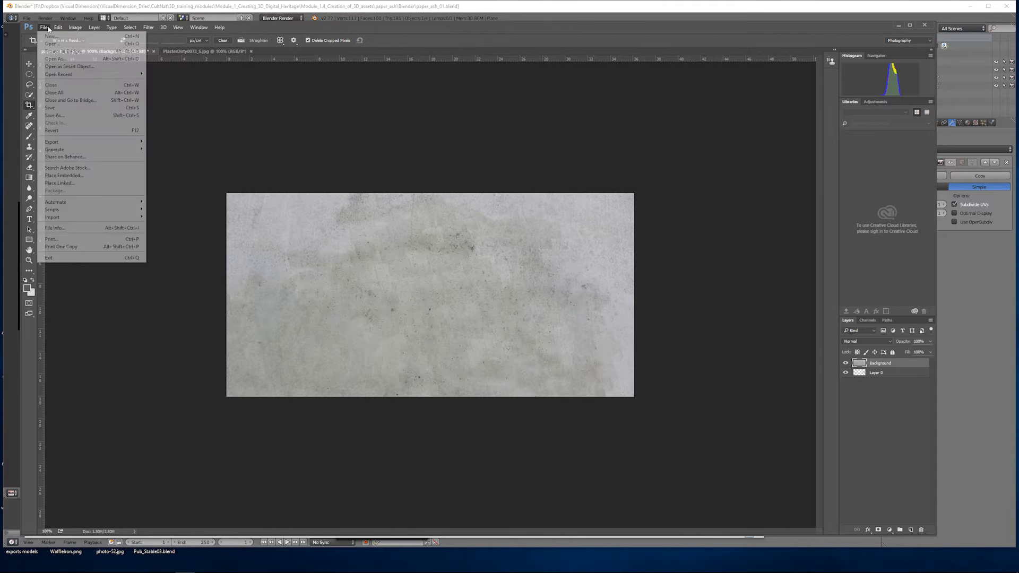
pyautogui.click(58, 116)
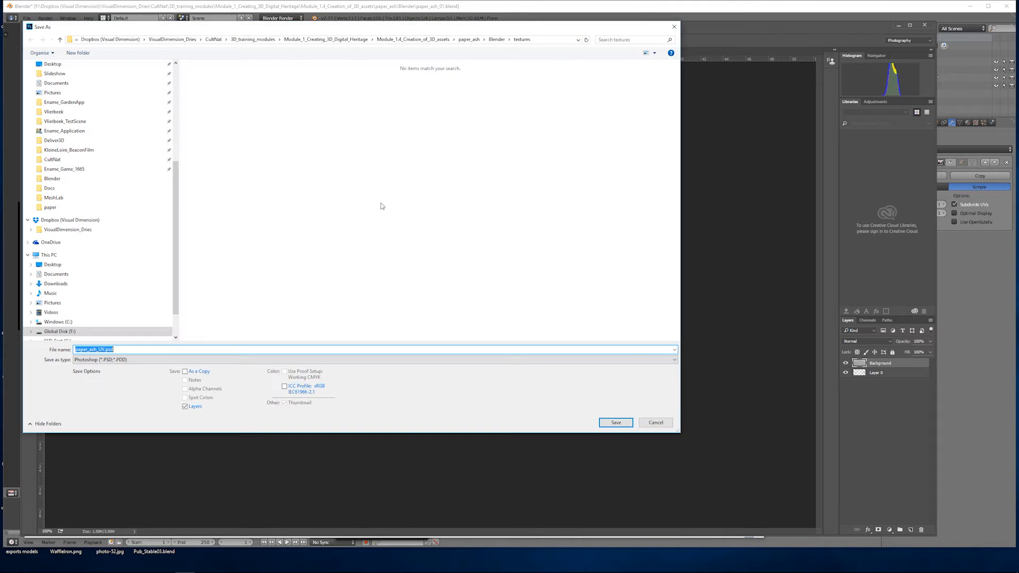
pyautogui.click(132, 360)
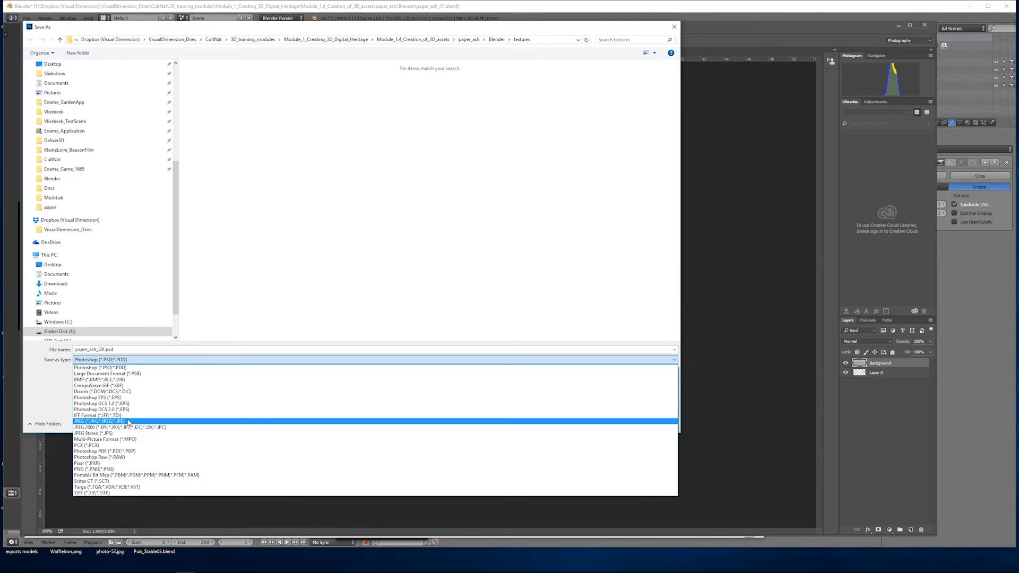
pyautogui.click(129, 422)
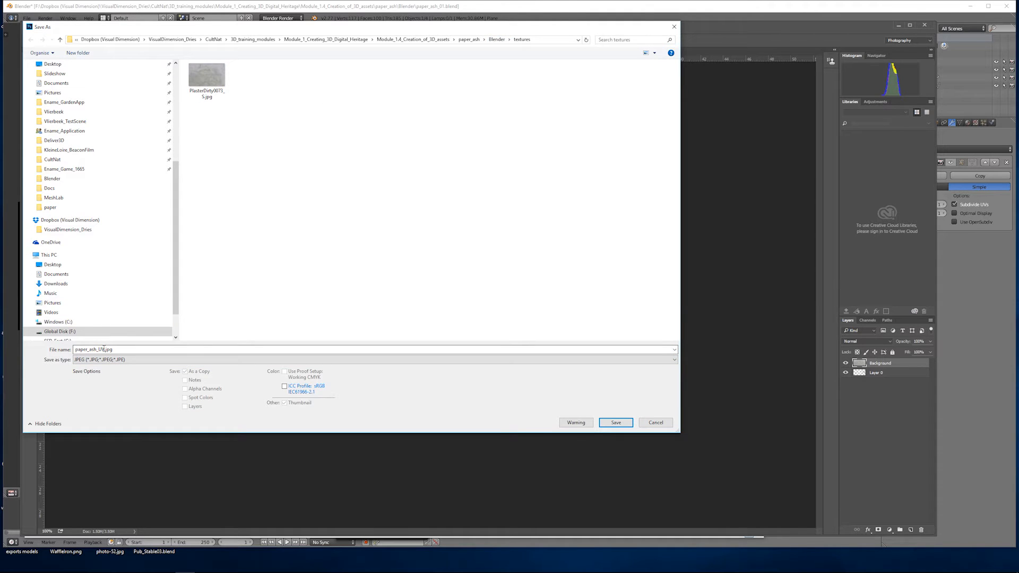
pyautogui.press('BackSpace')
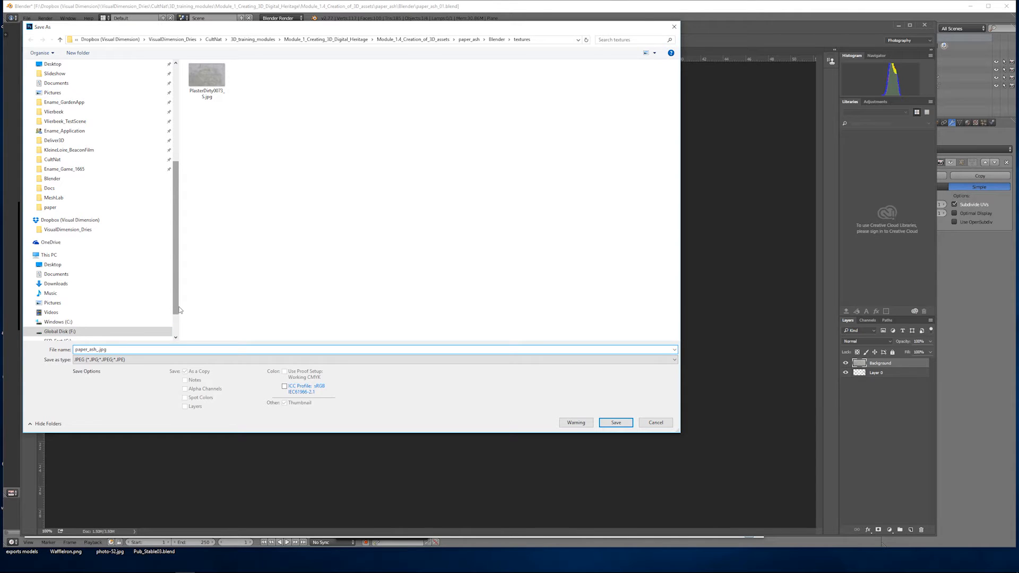
pyautogui.write('D')
pyautogui.press('BackSpace')
pyautogui.press('BackSpace')
pyautogui.press('BackSpace')
pyautogui.press('BackSpace')
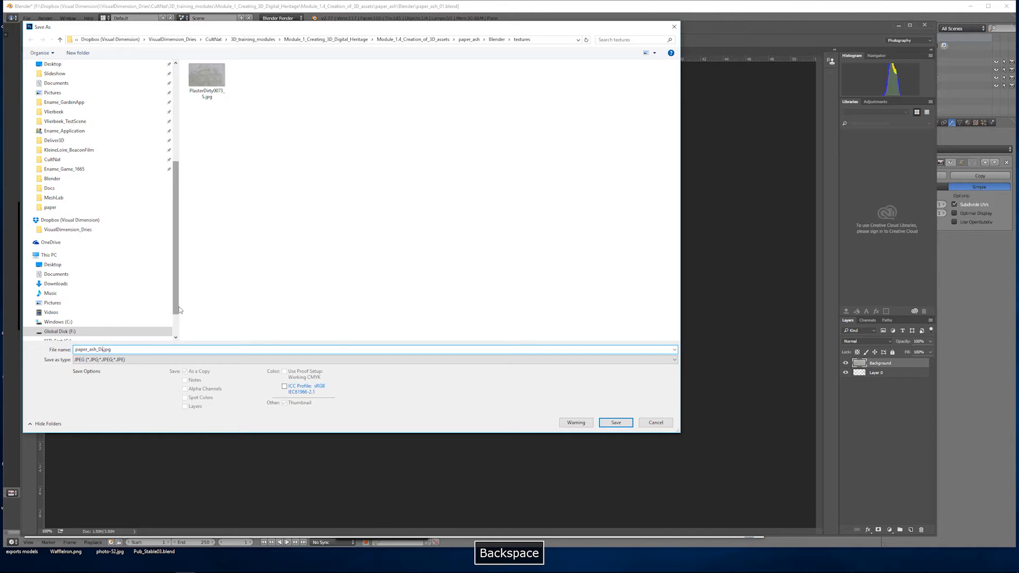
pyautogui.write('f')
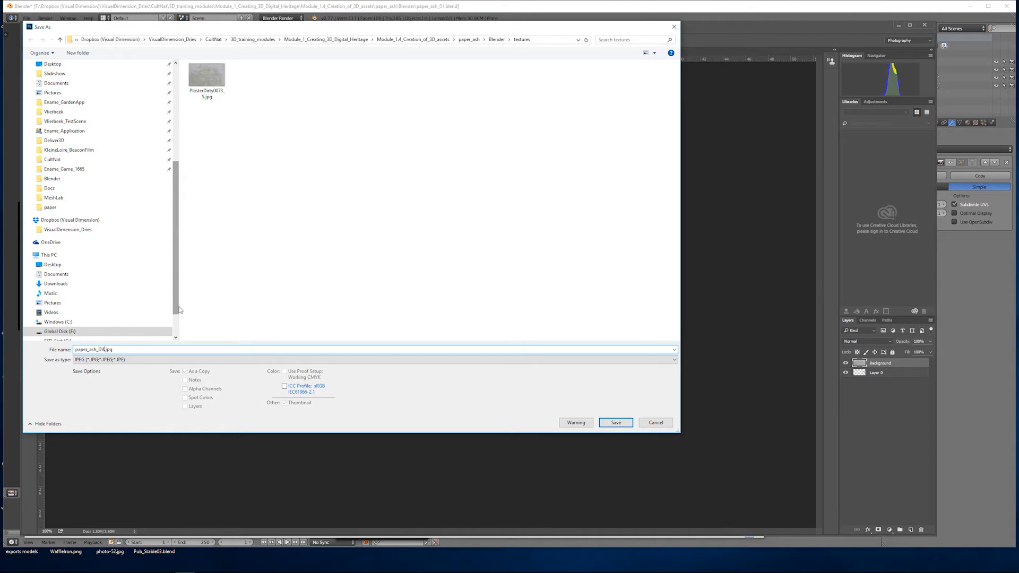
pyautogui.press('Return')
pyautogui.press('Return')
# Step: Switch to Blender and create a new material for the paper plane
pyautogui.click(360, 17)
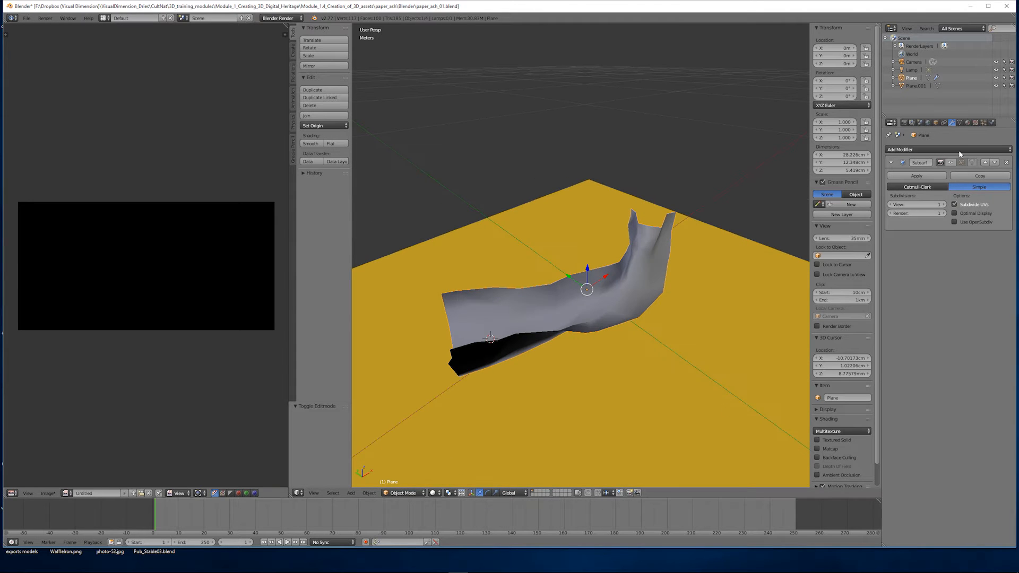
pyautogui.click(967, 123)
pyautogui.click(931, 175)
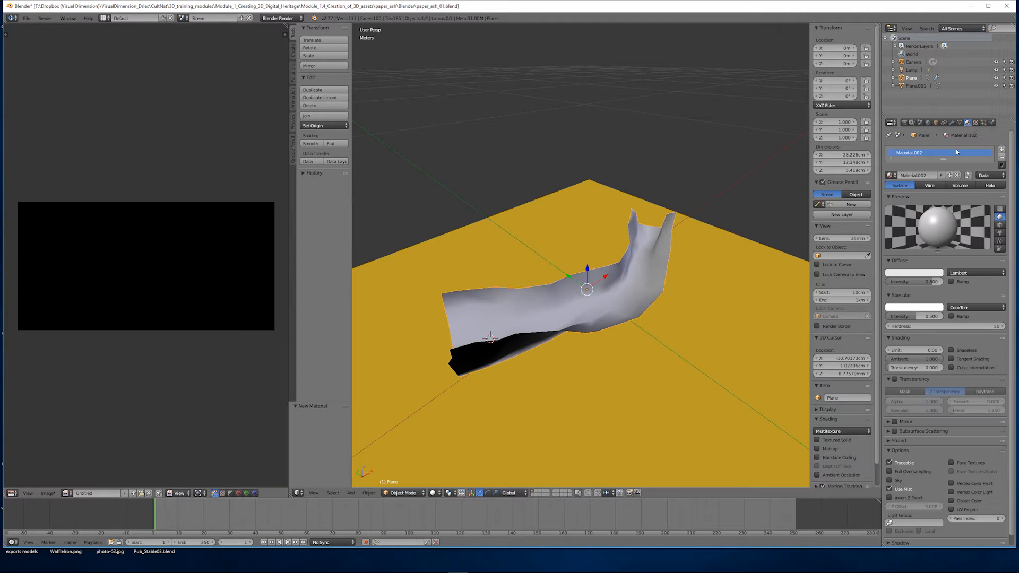
# Step: Add a new texture to the paper's material and load paper_ash_Dif.jpg from the textures folder as its image
pyautogui.click(975, 123)
pyautogui.click(943, 211)
pyautogui.click(981, 338)
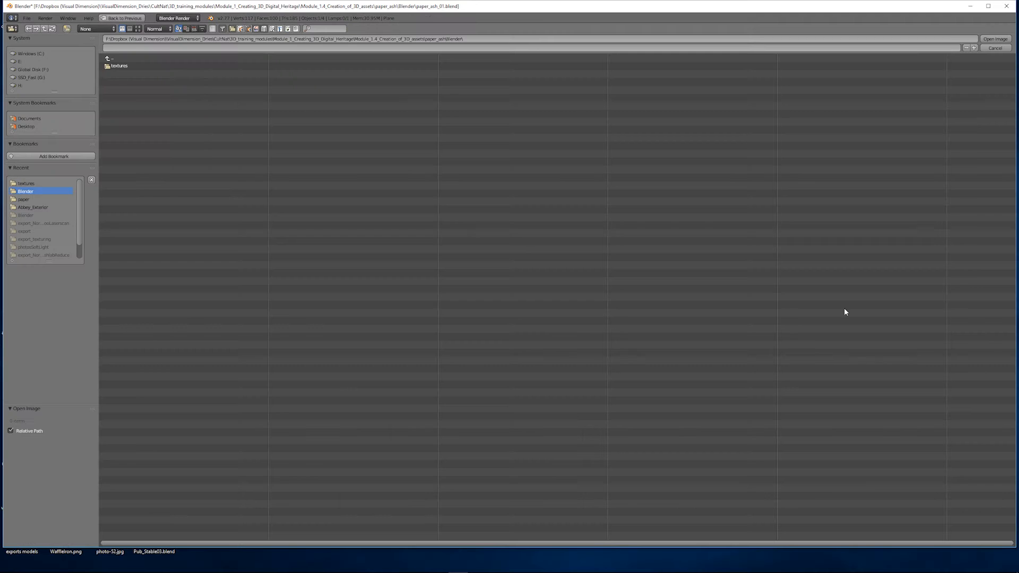
pyautogui.click(135, 64)
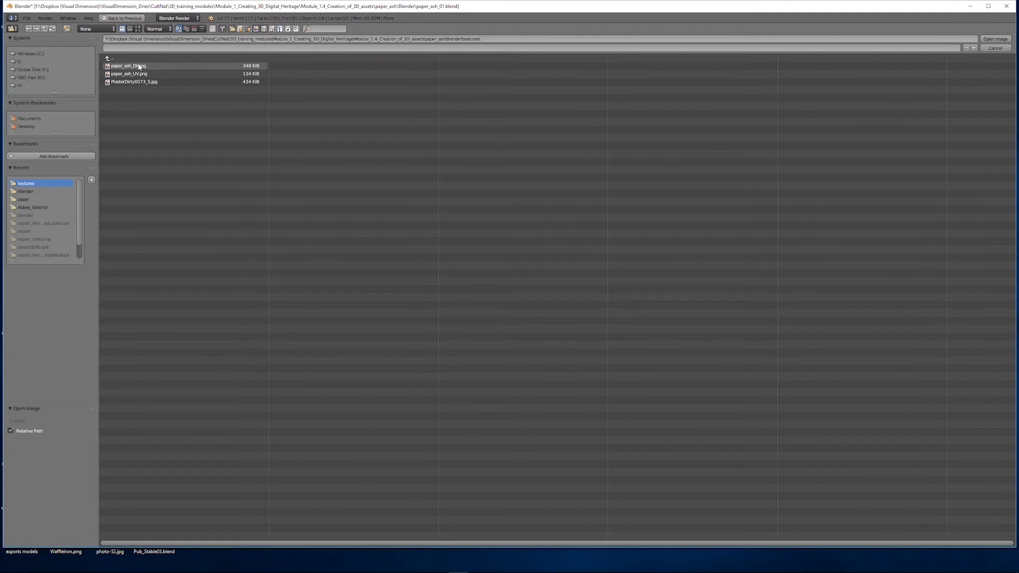
pyautogui.doubleClick(129, 65)
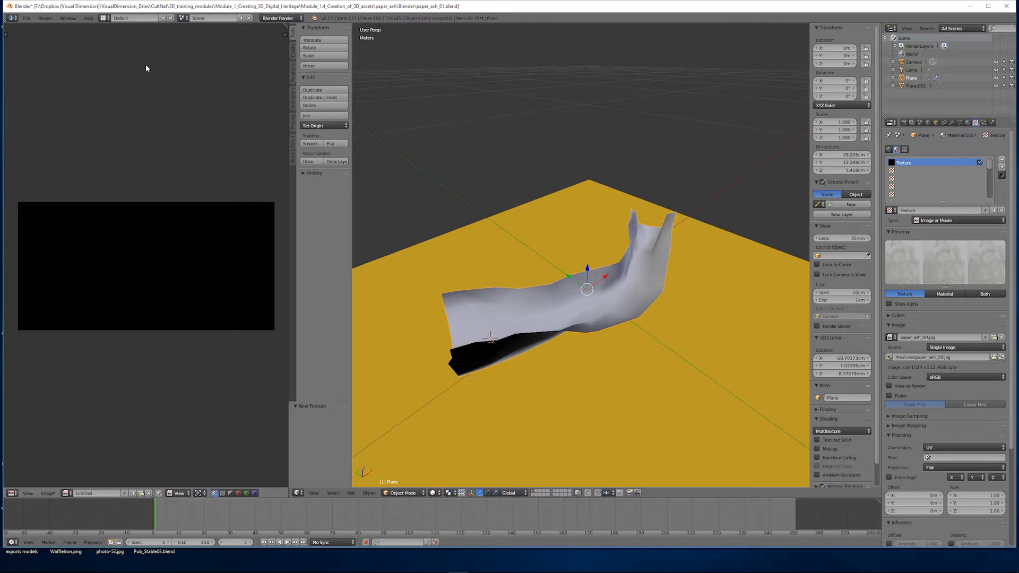
# Step: Set the viewport shading to Texture and assign paper_ash_Dif.jpg to the paper's UV layout in Edit Mode
pyautogui.click(432, 493)
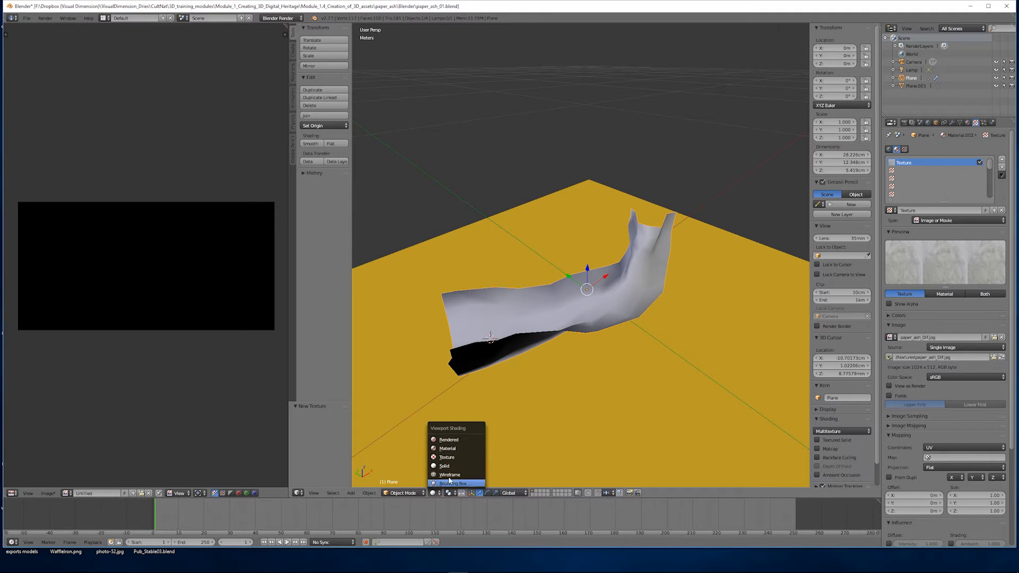
pyautogui.click(454, 457)
pyautogui.moveTo(533, 286); pyautogui.dragTo(509, 291, button='middle')
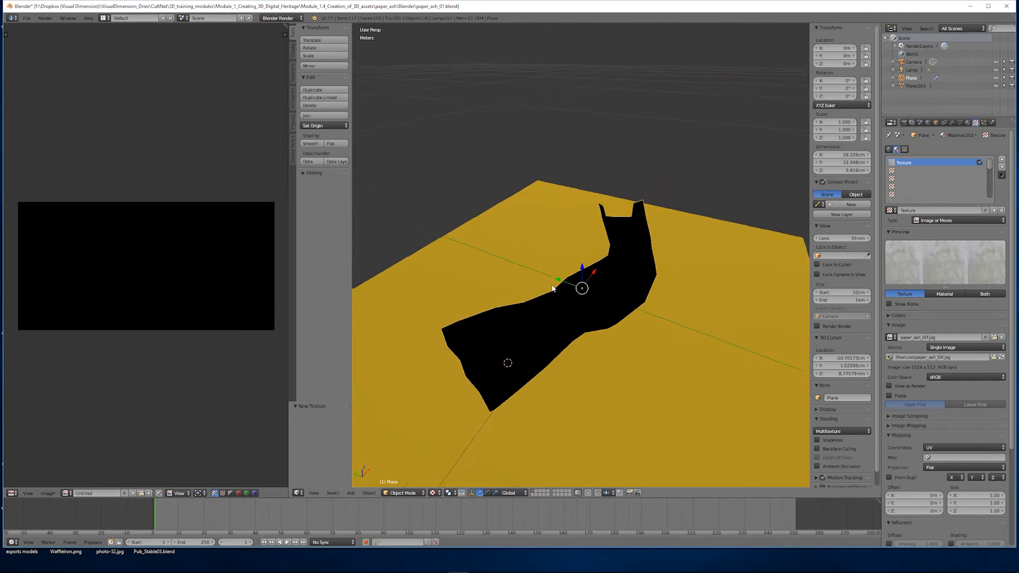
pyautogui.press('Tab')
pyautogui.click(106, 493)
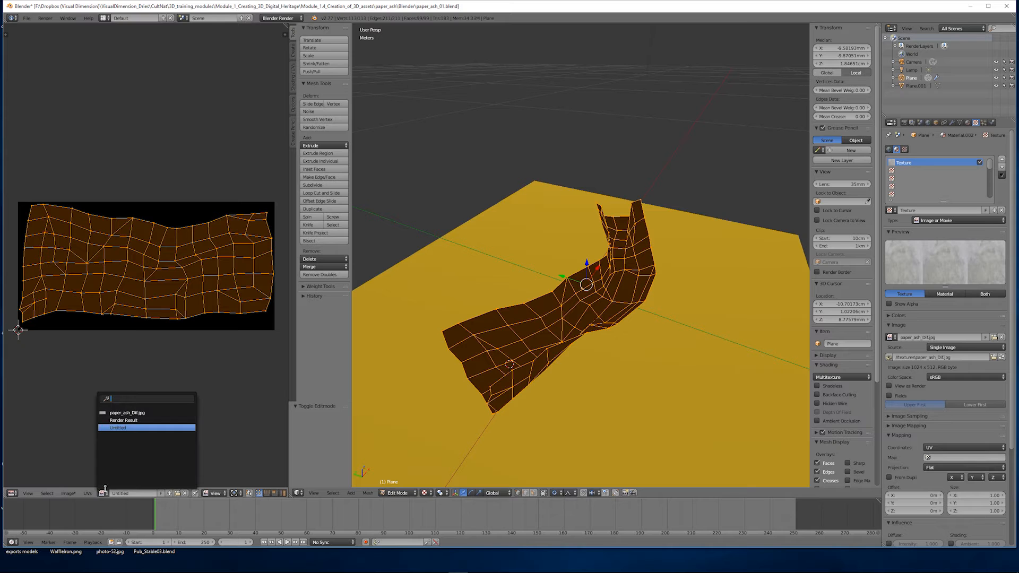
pyautogui.click(125, 411)
pyautogui.press('Tab')
# Step: Examine the plaster texture on the paper from different angles and distances with Multitexture shading
pyautogui.moveTo(581, 267)
pyautogui.mouseDown(button='middle')
pyautogui.moveTo(592, 291)
pyautogui.moveTo(569, 330)
pyautogui.moveTo(546, 296)
pyautogui.moveTo(582, 255)
pyautogui.moveTo(565, 271)
pyautogui.mouseUp(button='middle')
pyautogui.scroll(5, 590, 270)
pyautogui.scroll(-1, 597, 266)
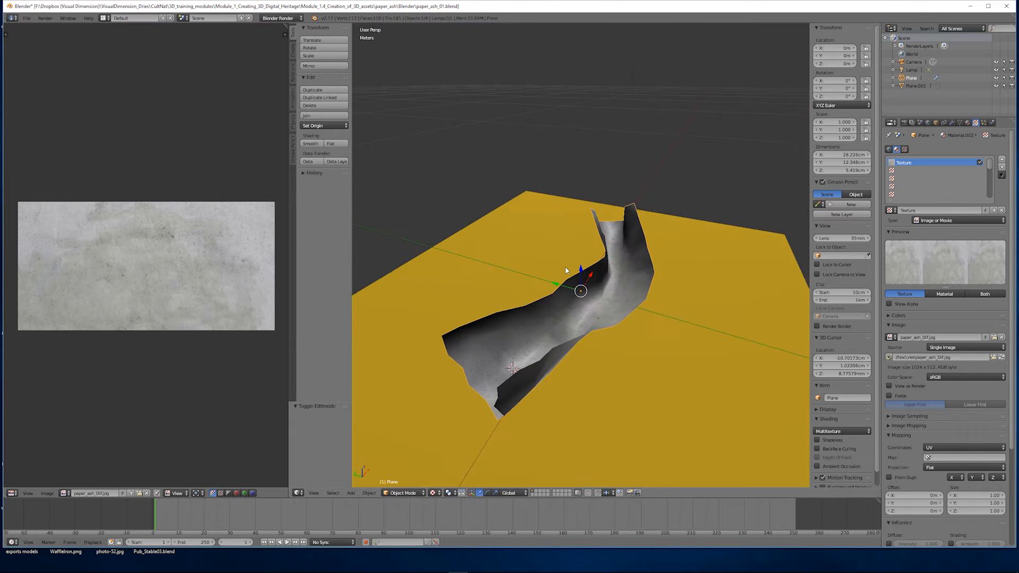
pyautogui.scroll(3, 565, 270)
pyautogui.scroll(-2, 566, 269)
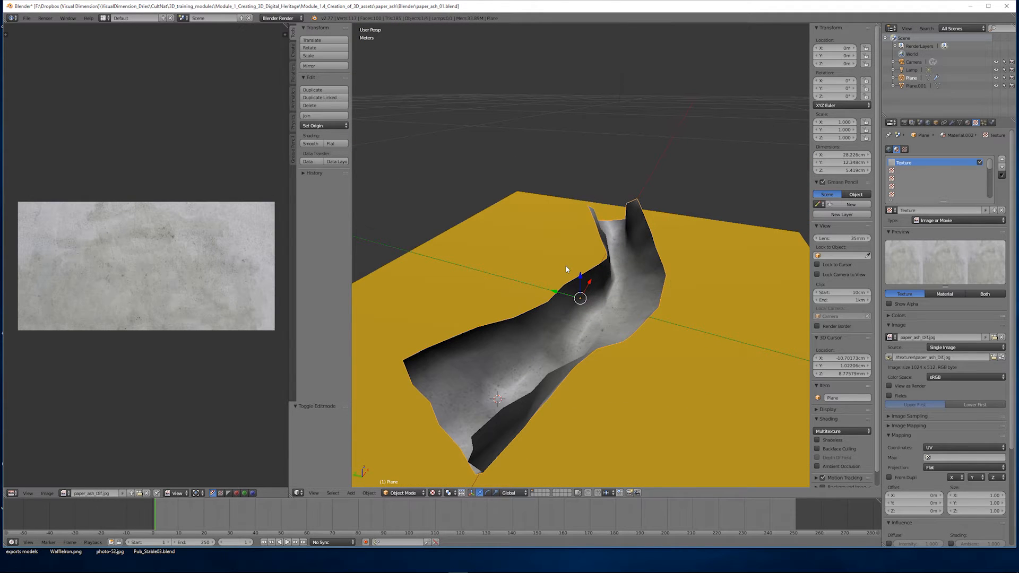
pyautogui.click(843, 432)
pyautogui.click(832, 417)
pyautogui.moveTo(652, 328)
pyautogui.mouseDown(button='middle')
pyautogui.moveTo(644, 318)
pyautogui.moveTo(626, 350)
pyautogui.moveTo(636, 303)
pyautogui.moveTo(628, 352)
pyautogui.moveTo(603, 285)
pyautogui.moveTo(613, 289)
pyautogui.moveTo(528, 275)
pyautogui.moveTo(594, 315)
pyautogui.mouseUp(button='middle')
pyautogui.scroll(3, 629, 351)
pyautogui.scroll(-3, 613, 289)
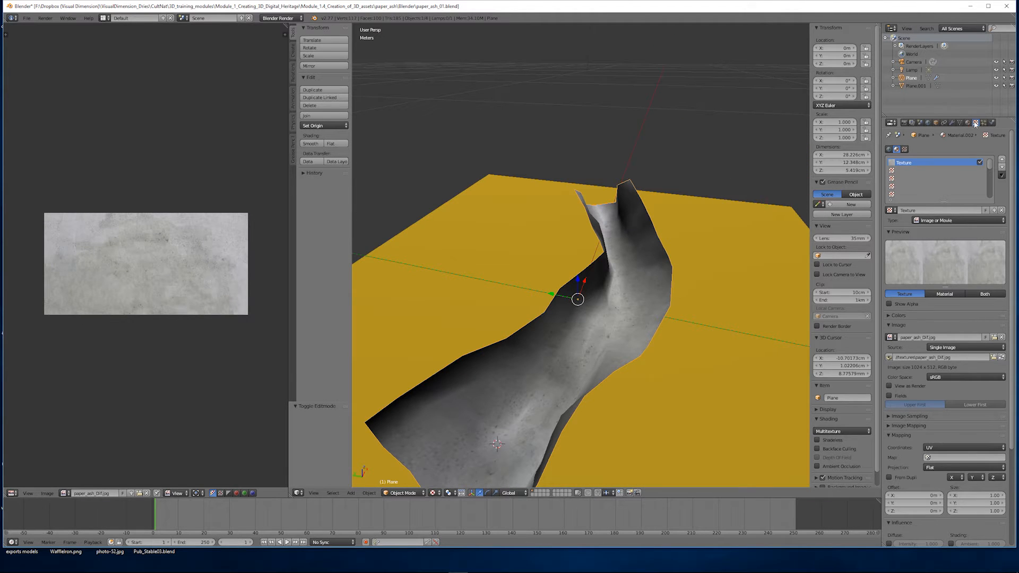
# Step: Add a Solidify modifier to the paper with Even Thickness and High Quality Normals enabled and a thickness of 2 mm
pyautogui.click(967, 123)
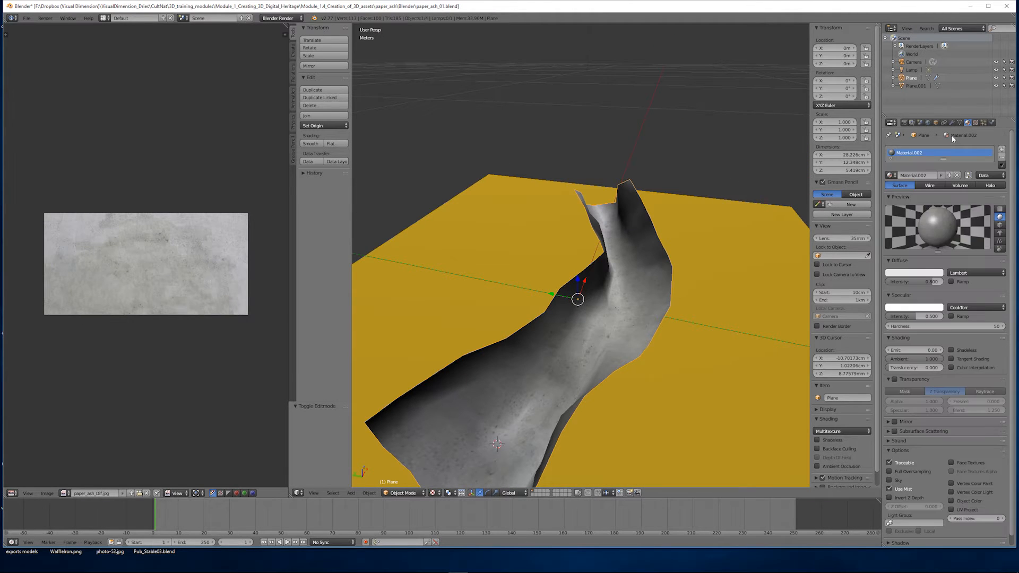
pyautogui.click(952, 123)
pyautogui.click(902, 150)
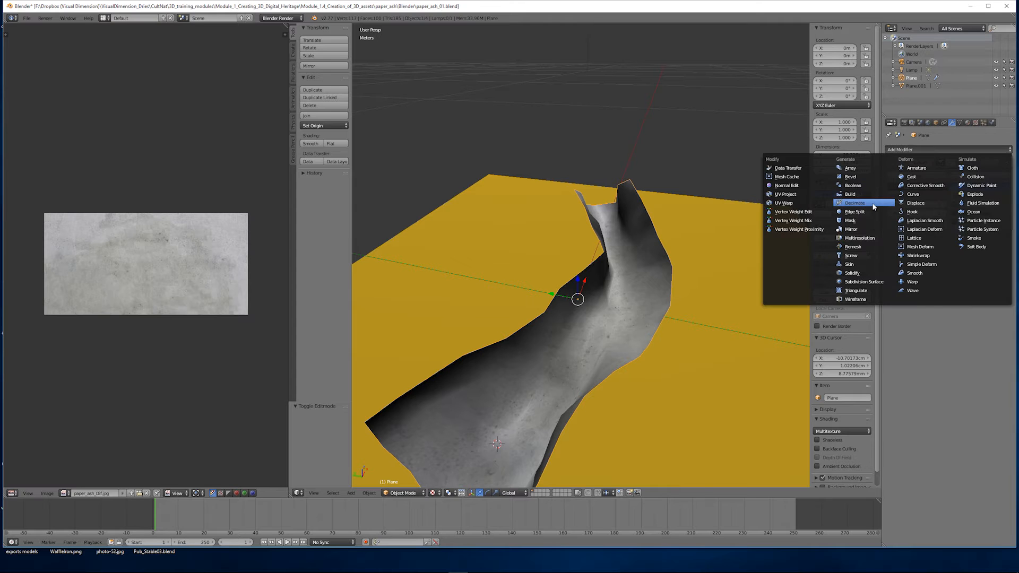
pyautogui.click(885, 274)
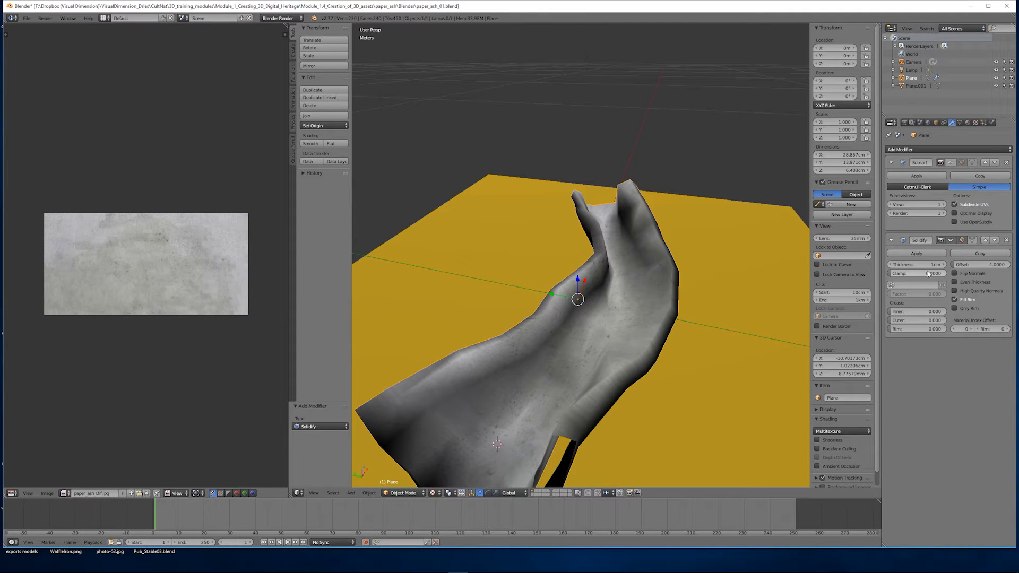
pyautogui.click(961, 283)
pyautogui.moveTo(924, 265)
pyautogui.mouseDown()
pyautogui.moveTo(934, 265)
pyautogui.moveTo(916, 265)
pyautogui.mouseUp()
pyautogui.moveTo(636, 319); pyautogui.dragTo(589, 310, button='middle')
pyautogui.scroll(-3, 578, 300)
pyautogui.click(920, 264)
pyautogui.write('2')
pyautogui.press('Return')
# Step: Isolate the paper in local view and set the view's clip start to 1 cm
pyautogui.moveTo(626, 297); pyautogui.dragTo(612, 241, button='middle')
pyautogui.press('KP_Divide')
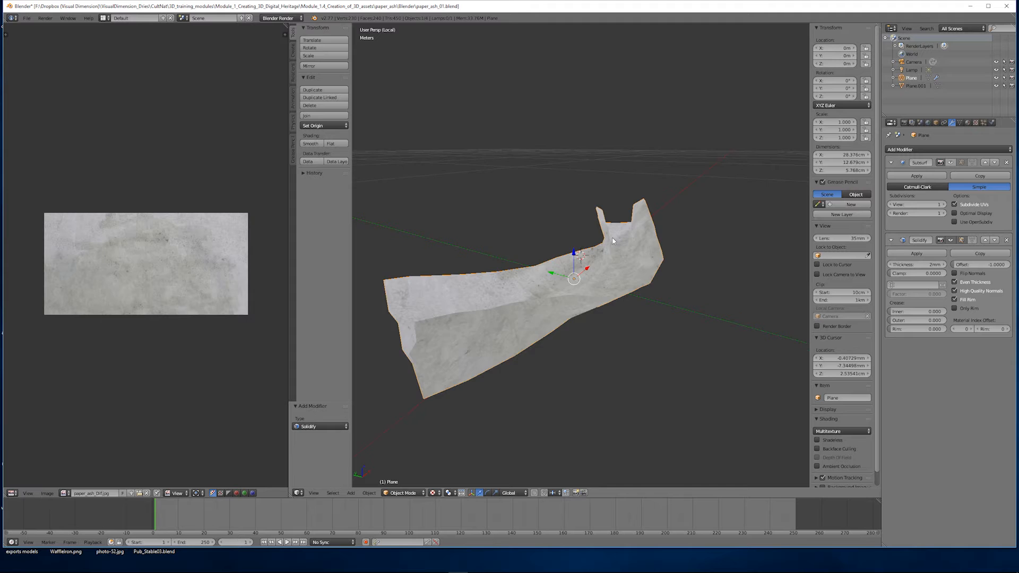
pyautogui.scroll(2, 612, 241)
pyautogui.keyDown('shift'); pyautogui.moveTo(847, 293); pyautogui.dragTo(833, 293); pyautogui.keyUp('shift')
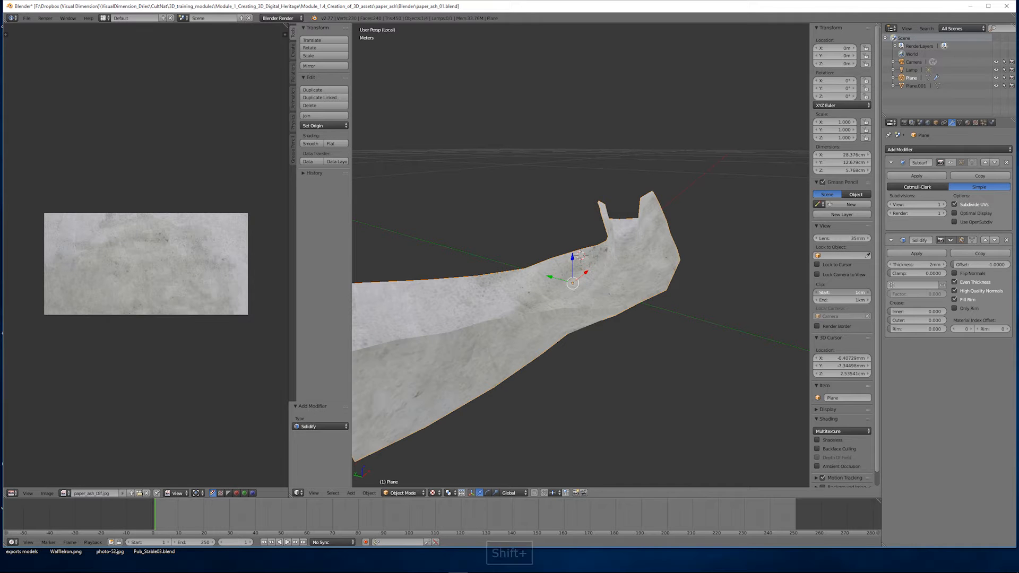
pyautogui.moveTo(548, 273)
pyautogui.mouseDown(button='middle')
pyautogui.moveTo(595, 266)
pyautogui.moveTo(584, 275)
pyautogui.moveTo(498, 240)
pyautogui.moveTo(551, 252)
pyautogui.moveTo(552, 291)
pyautogui.moveTo(520, 281)
pyautogui.moveTo(529, 303)
pyautogui.moveTo(522, 280)
pyautogui.moveTo(588, 276)
pyautogui.moveTo(578, 275)
pyautogui.mouseUp(button='middle')
pyautogui.scroll(-2, 585, 269)
# Step: Display the paper in solid shading and set the Solidify thickness to 1 mm
pyautogui.press('z')
pyautogui.press('z')
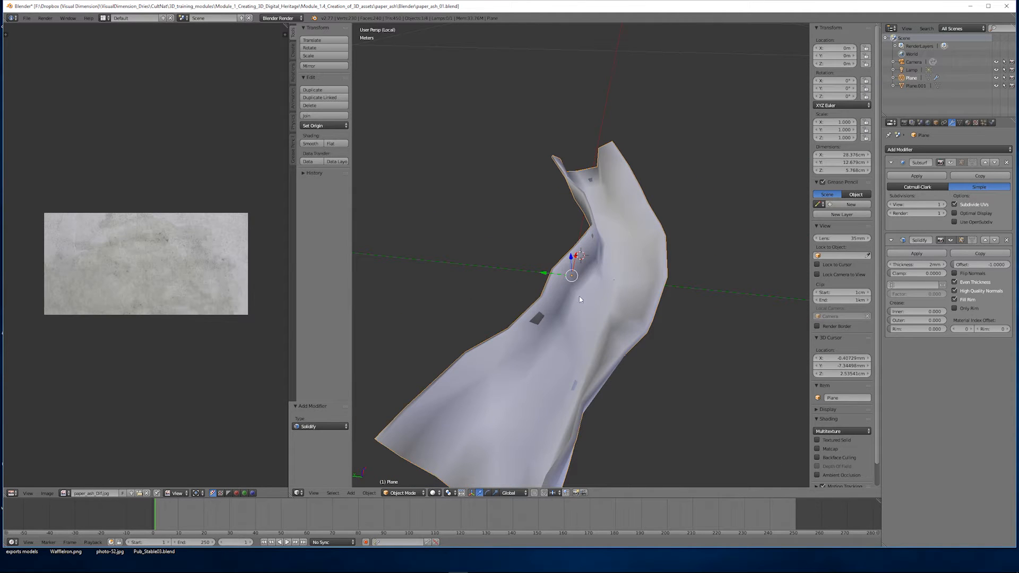
pyautogui.write('1')
pyautogui.press('Return')
pyautogui.press('z')
pyautogui.moveTo(594, 276)
pyautogui.mouseDown(button='middle')
pyautogui.moveTo(613, 271)
pyautogui.moveTo(623, 249)
pyautogui.moveTo(610, 246)
pyautogui.moveTo(645, 254)
pyautogui.mouseUp(button='middle')
pyautogui.press('z')
# Step: Turn off the Subsurf modifier's effect in the viewport and save the file as paper_ash_02.blend
pyautogui.click(953, 163)
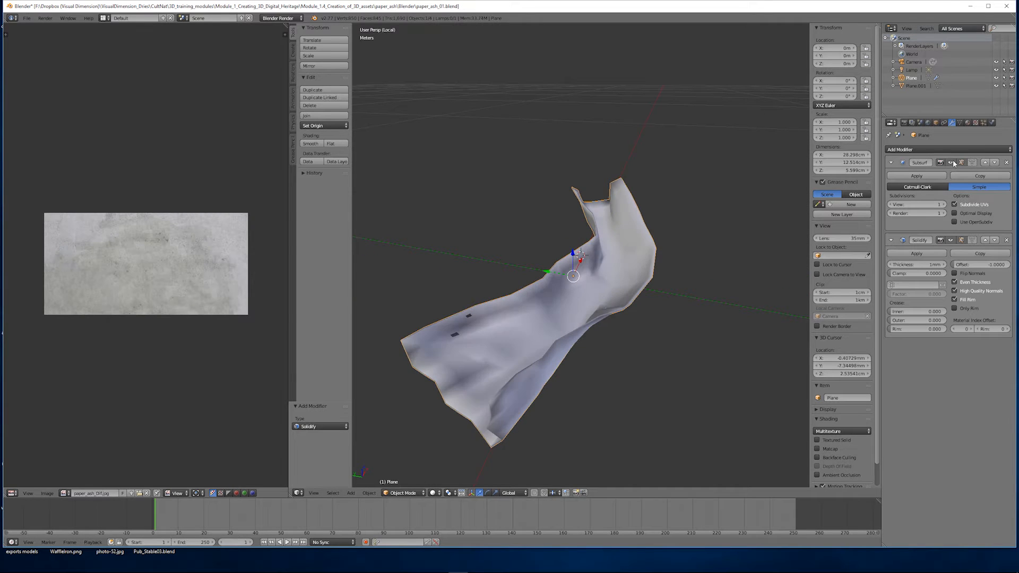
pyautogui.press('z')
pyautogui.moveTo(625, 304); pyautogui.dragTo(761, 241, button='middle')
pyautogui.press('z')
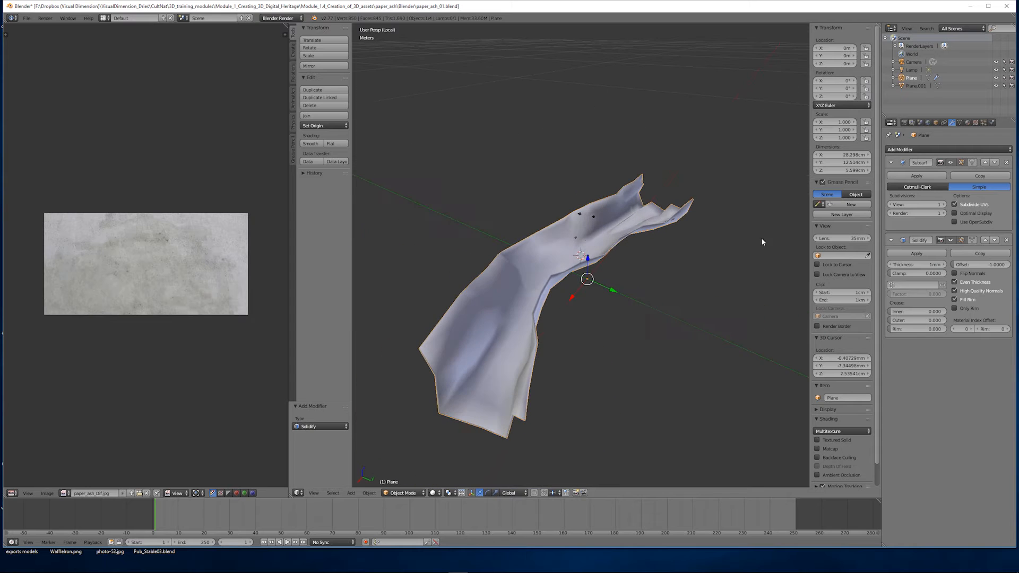
pyautogui.click(952, 163)
pyautogui.moveTo(663, 249); pyautogui.dragTo(518, 228, button='middle')
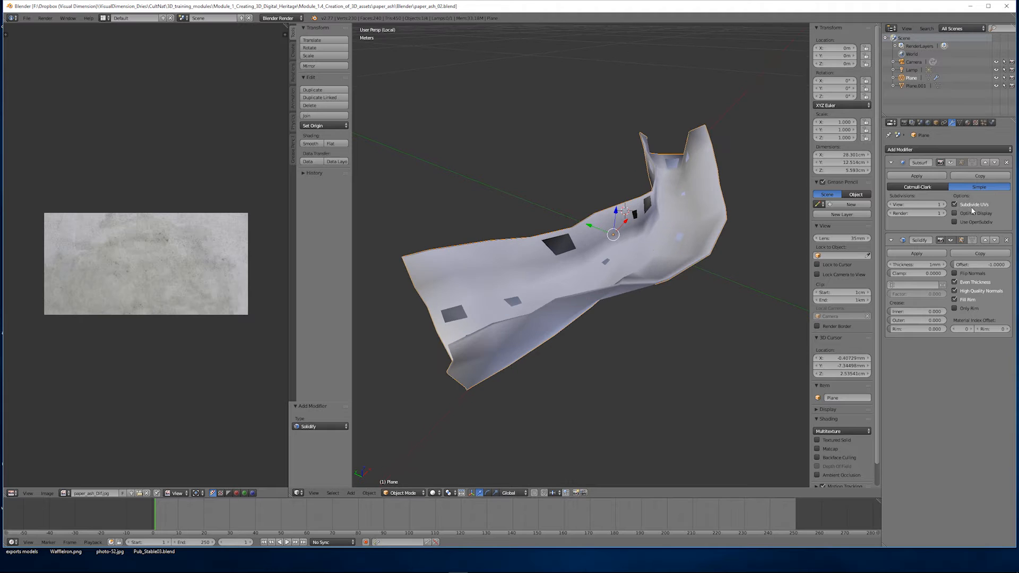
# Step: Remove the paper's Subsurf modifier and apply its Solidify modifier
pyautogui.click(1008, 164)
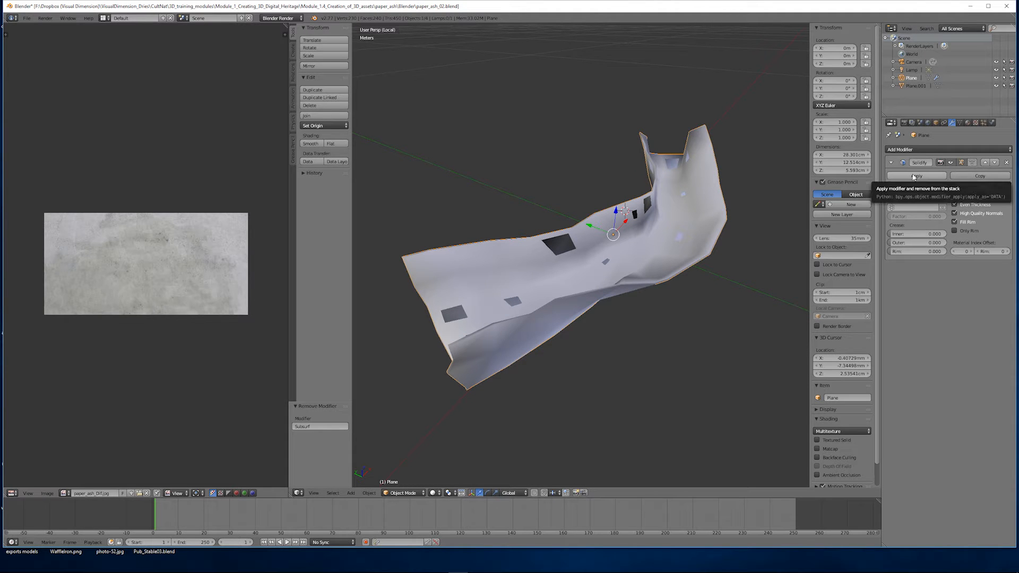
pyautogui.click(913, 176)
# Step: In Edit Mode, select edge loops along the border of the thickened paper
pyautogui.press('Tab')
pyautogui.moveTo(548, 256); pyautogui.dragTo(570, 241, button='middle')
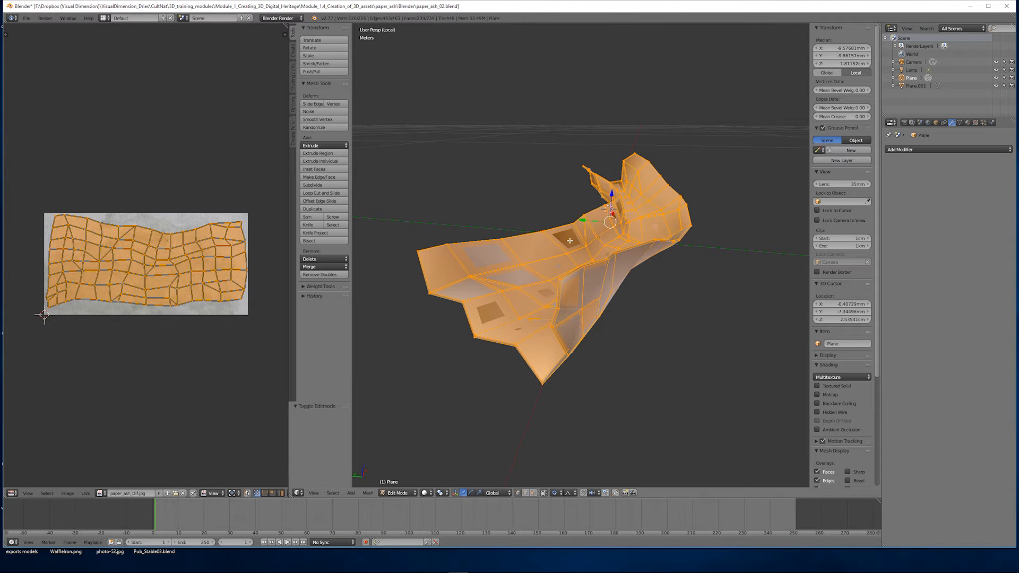
pyautogui.keyDown('alt'); pyautogui.rightClick(568, 272); pyautogui.keyUp('alt')
pyautogui.moveTo(568, 272); pyautogui.dragTo(533, 263, button='middle')
pyautogui.scroll(3, 723, 248)
pyautogui.keyDown('shift'); pyautogui.moveTo(723, 248); pyautogui.dragTo(547, 301, button='middle'); pyautogui.keyUp('shift')
pyautogui.scroll(1, 588, 269)
pyautogui.scroll(-1, 512, 302)
pyautogui.keyDown('alt'); pyautogui.keyDown('shift'); pyautogui.rightClick(580, 369); pyautogui.keyUp('shift'); pyautogui.keyUp('alt')
pyautogui.scroll(-3, 580, 370)
pyautogui.moveTo(451, 323); pyautogui.dragTo(618, 307, button='middle')
pyautogui.scroll(3, 478, 343)
pyautogui.keyDown('alt'); pyautogui.keyDown('shift'); pyautogui.rightClick(482, 355); pyautogui.keyUp('shift'); pyautogui.keyUp('alt')
# Step: Add the remaining border edge loops to the selection and mark them as seams
pyautogui.scroll(-3, 481, 355)
pyautogui.keyDown('alt'); pyautogui.keyDown('shift'); pyautogui.rightClick(709, 266); pyautogui.keyUp('shift'); pyautogui.keyUp('alt')
pyautogui.keyDown('alt'); pyautogui.keyDown('shift'); pyautogui.rightClick(568, 394); pyautogui.keyUp('shift'); pyautogui.keyUp('alt')
pyautogui.moveTo(394, 307); pyautogui.dragTo(517, 308, button='middle')
pyautogui.hotkey('ctrl', 'z')
pyautogui.keyDown('alt'); pyautogui.keyDown('shift'); pyautogui.rightClick(457, 306); pyautogui.keyUp('shift'); pyautogui.keyUp('alt')
pyautogui.scroll(2, 451, 345)
pyautogui.keyDown('alt'); pyautogui.keyDown('shift'); pyautogui.rightClick(423, 373); pyautogui.keyUp('shift'); pyautogui.keyUp('alt')
pyautogui.scroll(-2, 423, 373)
pyautogui.moveTo(423, 350); pyautogui.dragTo(472, 276, button='middle')
pyautogui.moveTo(472, 276)
pyautogui.keyDown('shift'); pyautogui.mouseDown(button='middle')
pyautogui.moveTo(523, 308)
pyautogui.moveTo(520, 266)
pyautogui.moveTo(407, 276)
pyautogui.mouseUp(button='middle'); pyautogui.keyUp('shift')
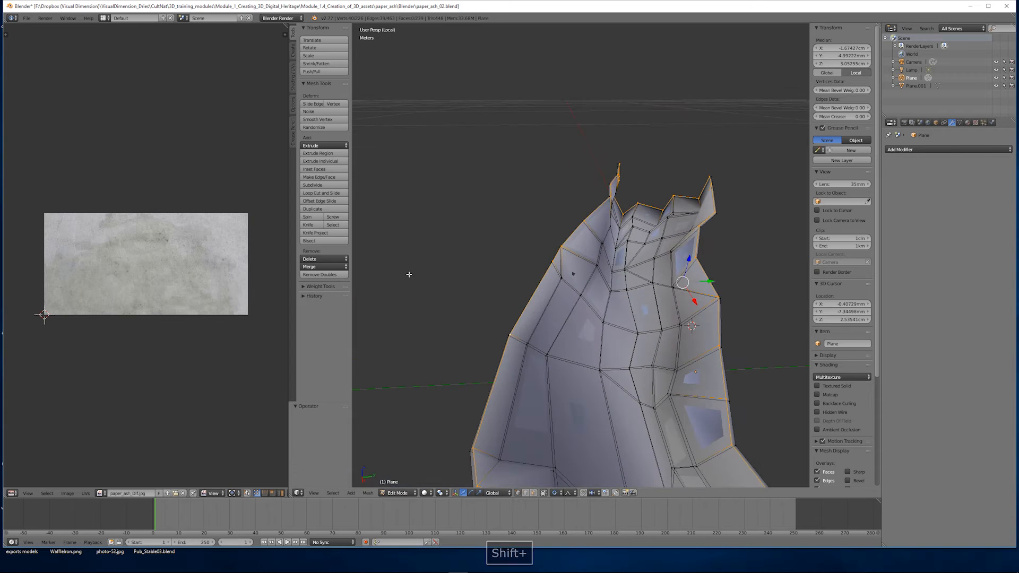
pyautogui.click(293, 75)
# Step: Try to select one side of the paper as linked geometry starting from single border vertices
pyautogui.moveTo(648, 238); pyautogui.dragTo(593, 225, button='middle')
pyautogui.rightClick(592, 224)
pyautogui.scroll(2, 592, 225)
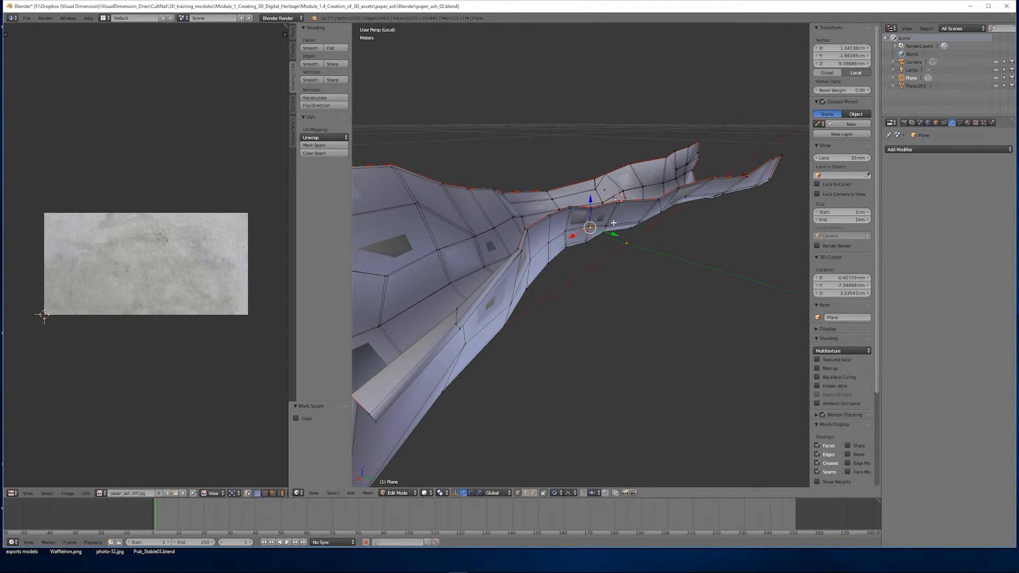
pyautogui.hotkey('ctrl', 'l')
pyautogui.hotkey('ctrl', 'z')
pyautogui.scroll(-2, 564, 239)
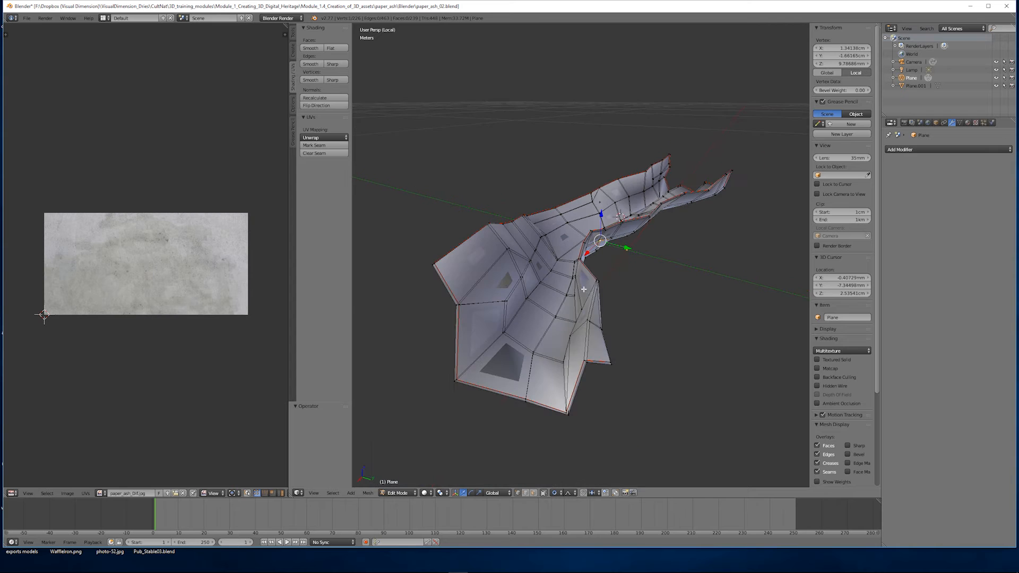
pyautogui.moveTo(584, 289); pyautogui.dragTo(567, 292, button='middle')
pyautogui.keyDown('alt'); pyautogui.rightClick(583, 326); pyautogui.keyUp('alt')
pyautogui.rightClick(552, 417)
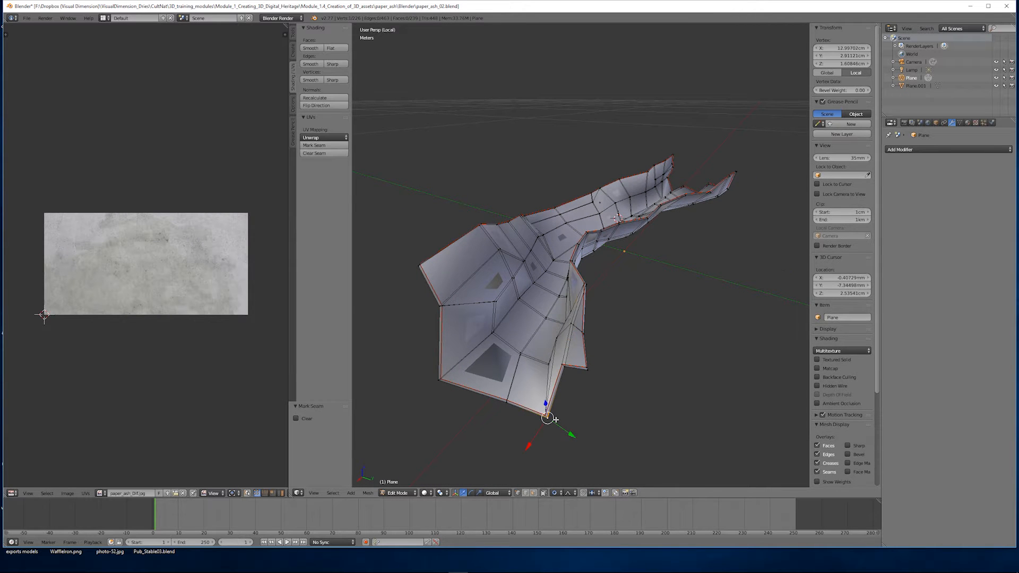
pyautogui.hotkey('ctrl', 'l')
pyautogui.hotkey('ctrl', 'z')
# Step: In face select mode, select the linked faces of one paper side and invert the selection to the other side
pyautogui.moveTo(537, 338); pyautogui.dragTo(532, 357, button='middle')
pyautogui.scroll(2, 532, 357)
pyautogui.keyDown('shift'); pyautogui.moveTo(598, 268); pyautogui.dragTo(548, 333, button='middle'); pyautogui.keyUp('shift')
pyautogui.scroll(3, 548, 333)
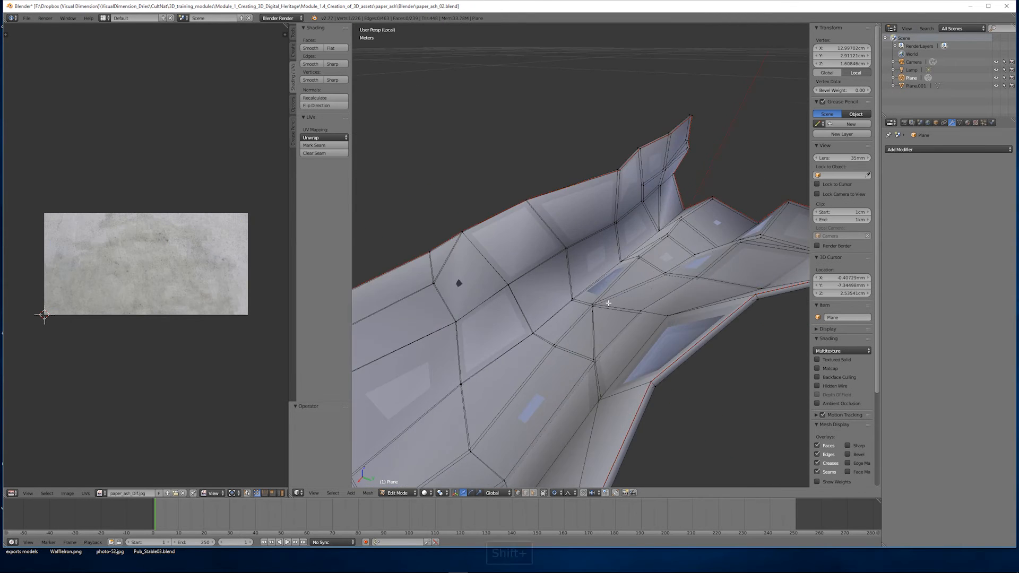
pyautogui.keyDown('shift'); pyautogui.moveTo(642, 292); pyautogui.dragTo(548, 353, button='middle'); pyautogui.keyUp('shift')
pyautogui.scroll(3, 551, 343)
pyautogui.scroll(-4, 552, 340)
pyautogui.press('3')
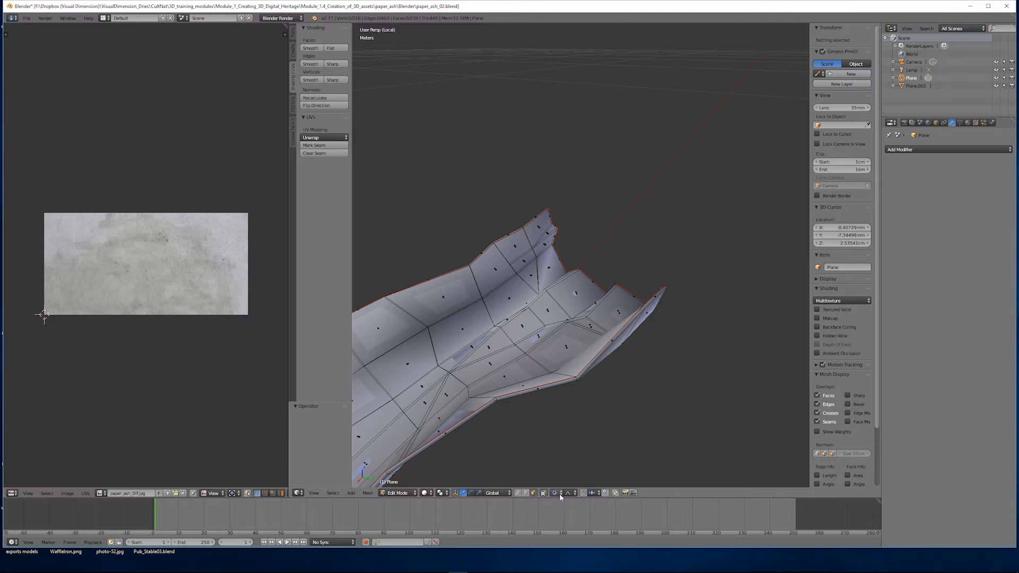
pyautogui.rightClick(448, 298)
pyautogui.hotkey('ctrl', 'l')
pyautogui.scroll(-3, 450, 299)
pyautogui.keyDown('shift'); pyautogui.moveTo(449, 299); pyautogui.dragTo(706, 146, button='middle'); pyautogui.keyUp('shift')
pyautogui.scroll(-5, 502, 242)
pyautogui.hotkey('ctrl', 'i')
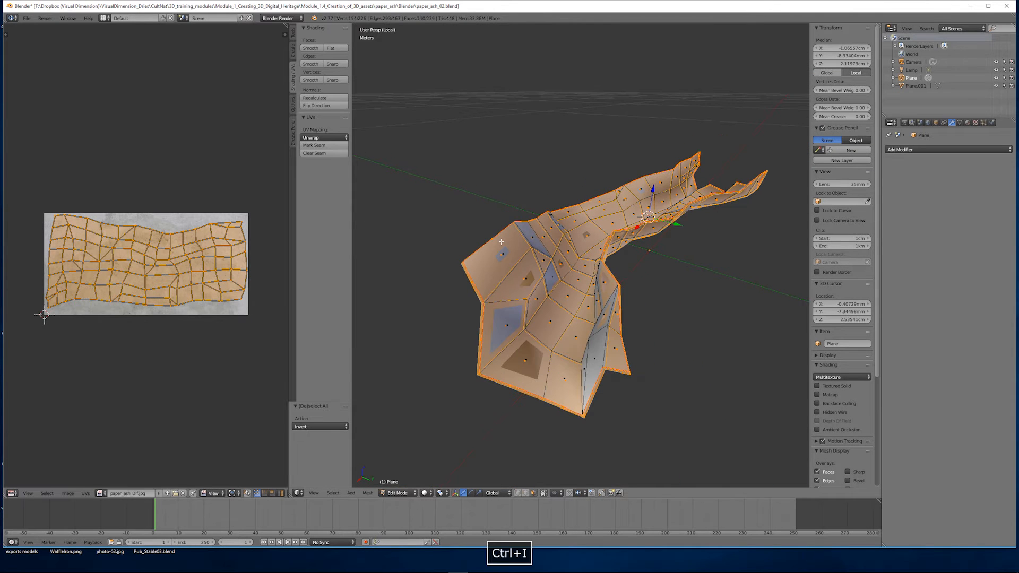
# Step: Move the selected side's UV island along Y until it lies below the texture image, and select all faces
pyautogui.press('g')
pyautogui.press('y')
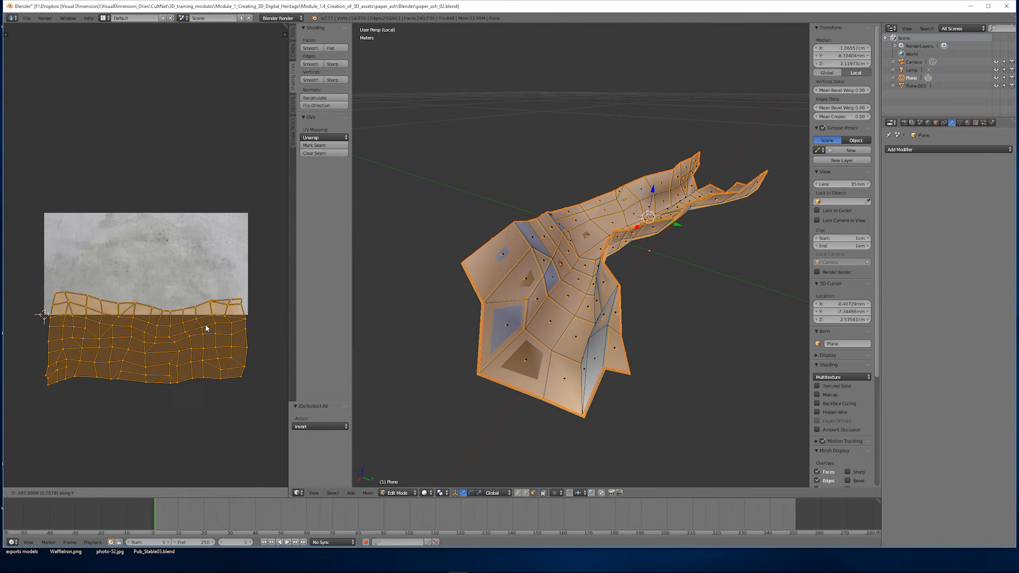
pyautogui.click(245, 348)
pyautogui.press('a')
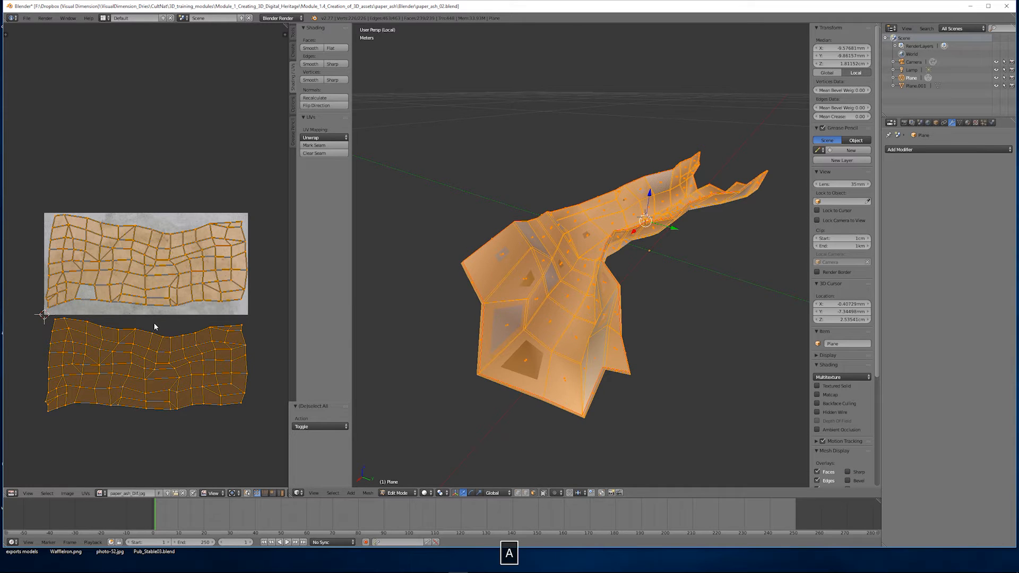
# Step: Reselect the faces linked within the seam from a rim face and examine which parts of the paper they cover
pyautogui.scroll(4, 594, 313)
pyautogui.scroll(-2, 667, 301)
pyautogui.rightClick(173, 351)
pyautogui.hotkey('ctrl', 'l')
pyautogui.press('a')
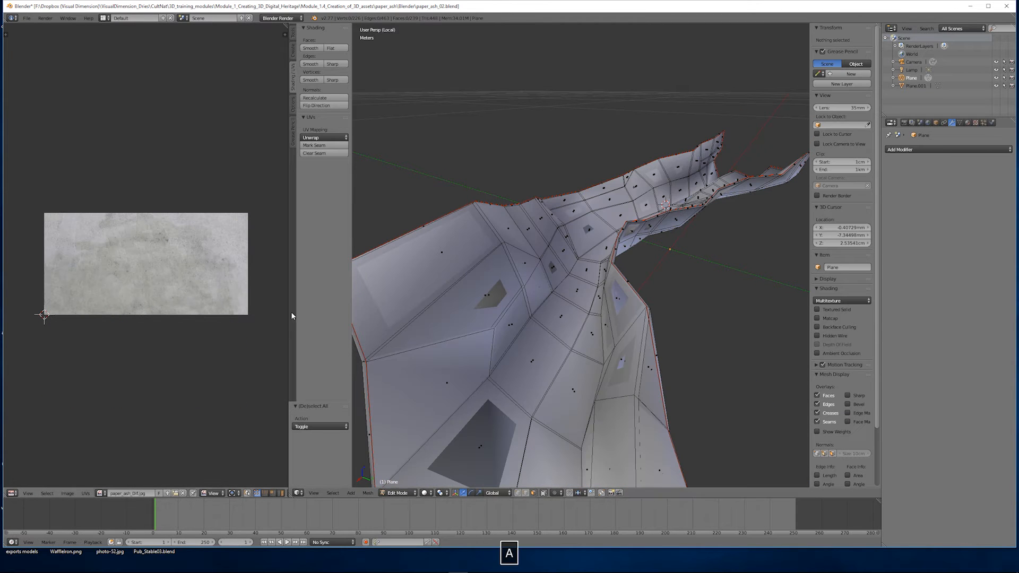
pyautogui.rightClick(658, 353)
pyautogui.hotkey('ctrl', 'l')
pyautogui.scroll(-3, 652, 344)
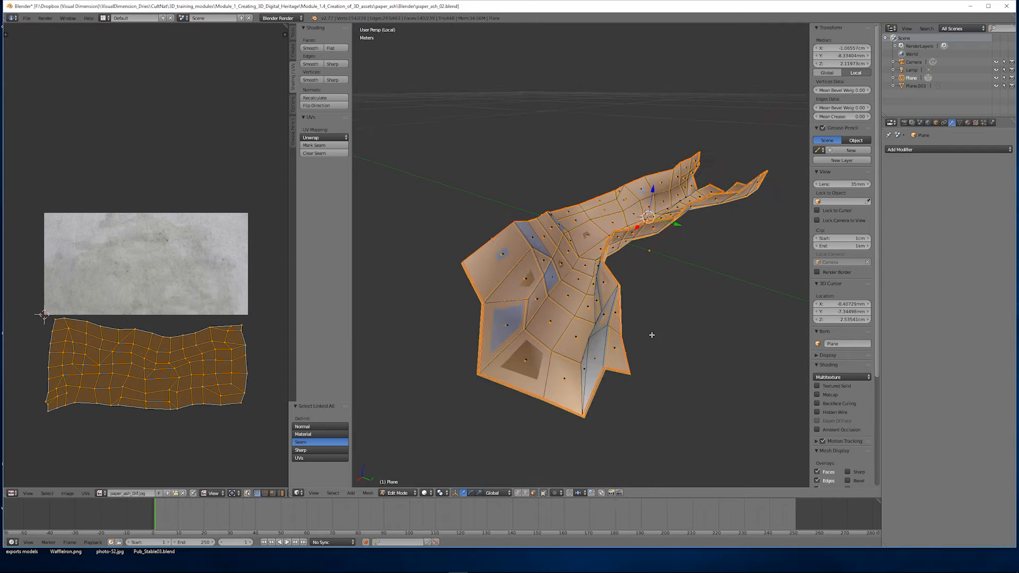
pyautogui.scroll(3, 604, 361)
pyautogui.scroll(-3, 602, 352)
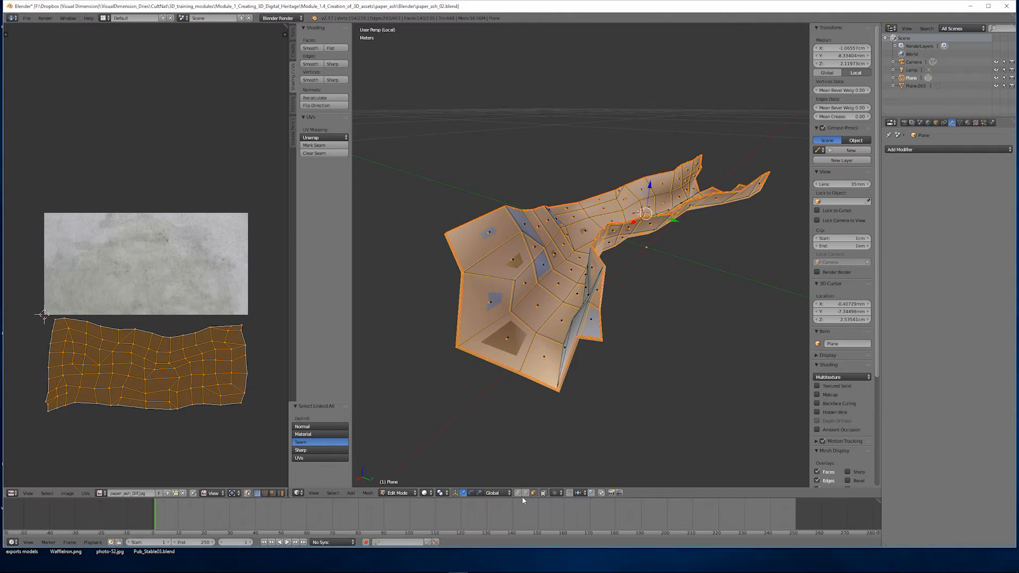
# Step: Select the short rim edges at the paper's four corners and mark them as seams
pyautogui.scroll(3, 616, 381)
pyautogui.keyDown('shift'); pyautogui.moveTo(618, 406); pyautogui.dragTo(609, 385, button='middle'); pyautogui.keyUp('shift')
pyautogui.rightClick(620, 454)
pyautogui.moveTo(515, 380); pyautogui.dragTo(589, 383, button='middle')
pyautogui.keyDown('shift'); pyautogui.rightClick(566, 209); pyautogui.keyUp('shift')
pyautogui.moveTo(448, 327); pyautogui.dragTo(692, 322, button='middle')
pyautogui.keyDown('shift'); pyautogui.rightClick(693, 296); pyautogui.keyUp('shift')
pyautogui.keyDown('shift'); pyautogui.rightClick(373, 456); pyautogui.keyUp('shift')
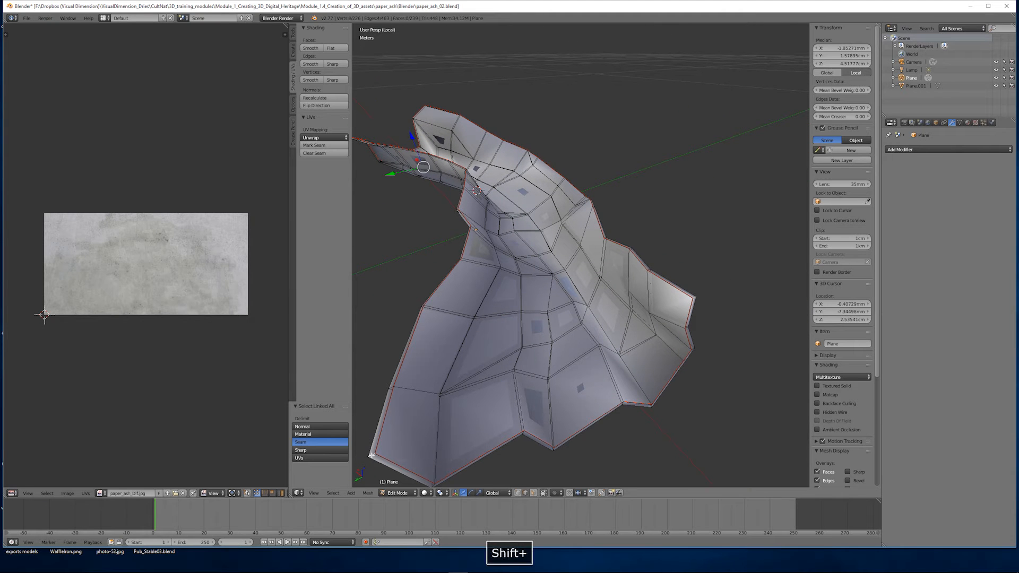
pyautogui.click(320, 145)
# Step: Select the seam-bounded faces of the side that includes the rim and unwrap them
pyautogui.press('3')
pyautogui.rightClick(536, 437)
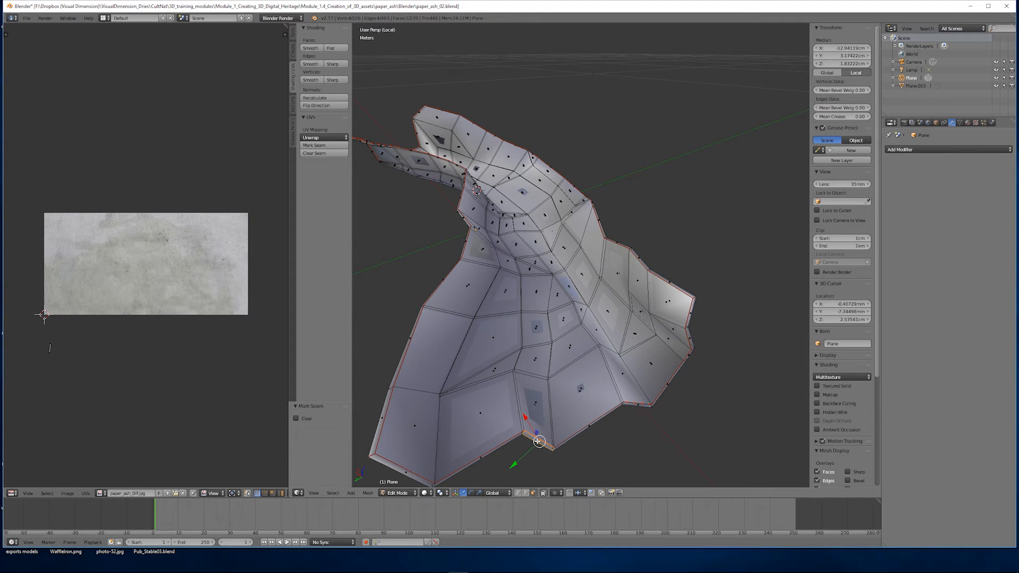
pyautogui.hotkey('ctrl', 'l')
pyautogui.click(577, 320)
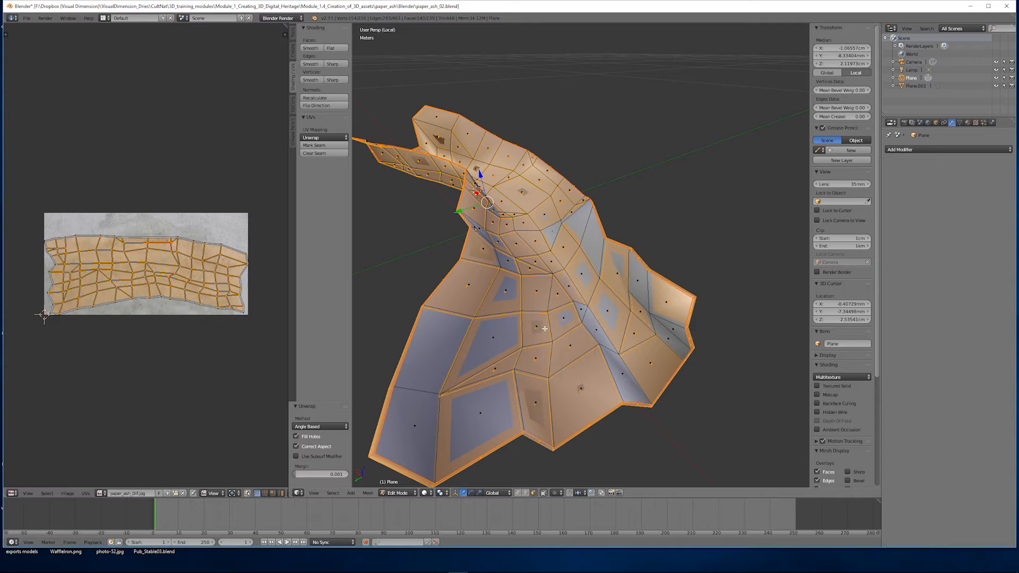
# Step: Run Minimize Stretch on the UVs of the newly unwrapped side
pyautogui.scroll(5, 202, 293)
pyautogui.scroll(-2, 196, 387)
pyautogui.scroll(-3, 197, 387)
pyautogui.press('a')
pyautogui.press('a')
pyautogui.click(85, 493)
pyautogui.click(109, 402)
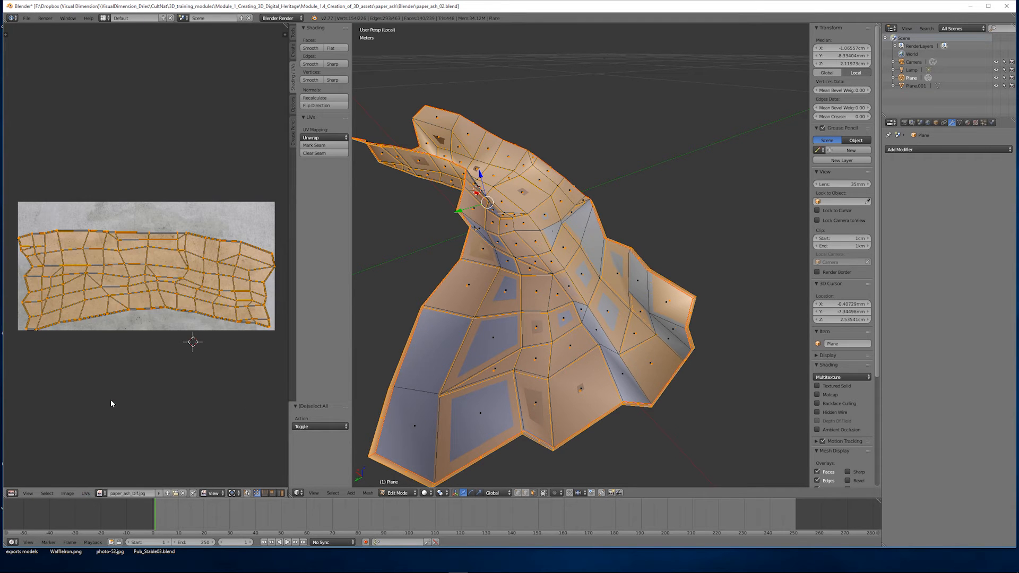
pyautogui.click(158, 330)
pyautogui.scroll(-2, 471, 304)
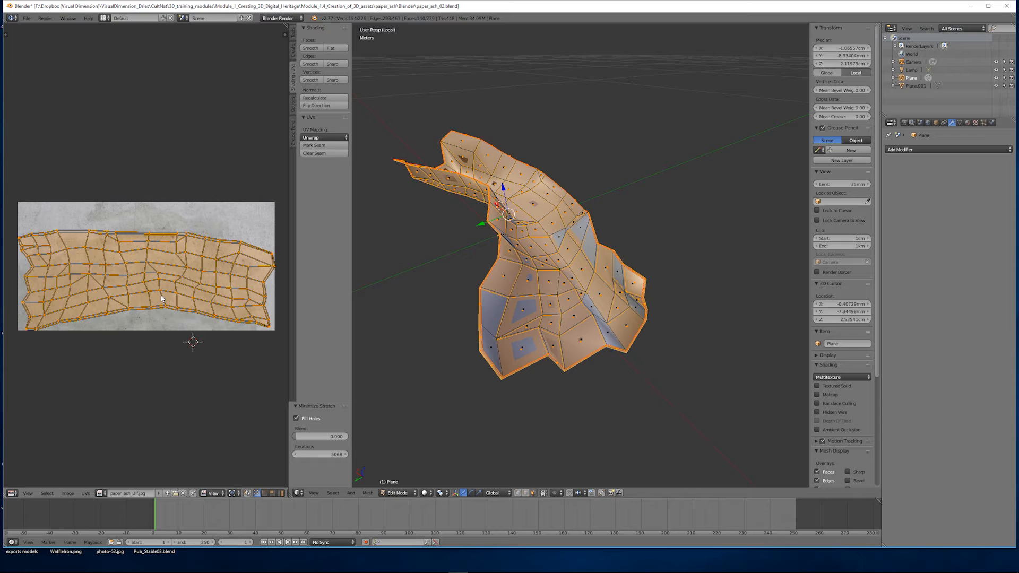
# Step: Move the newly unwrapped UV island along Y until it lies below the texture image
pyautogui.press('g')
pyautogui.press('y')
pyautogui.click(167, 396)
# Step: Select all the mesh faces to show both UV islands, and select only the island below the texture image
pyautogui.press('a')
pyautogui.press('a')
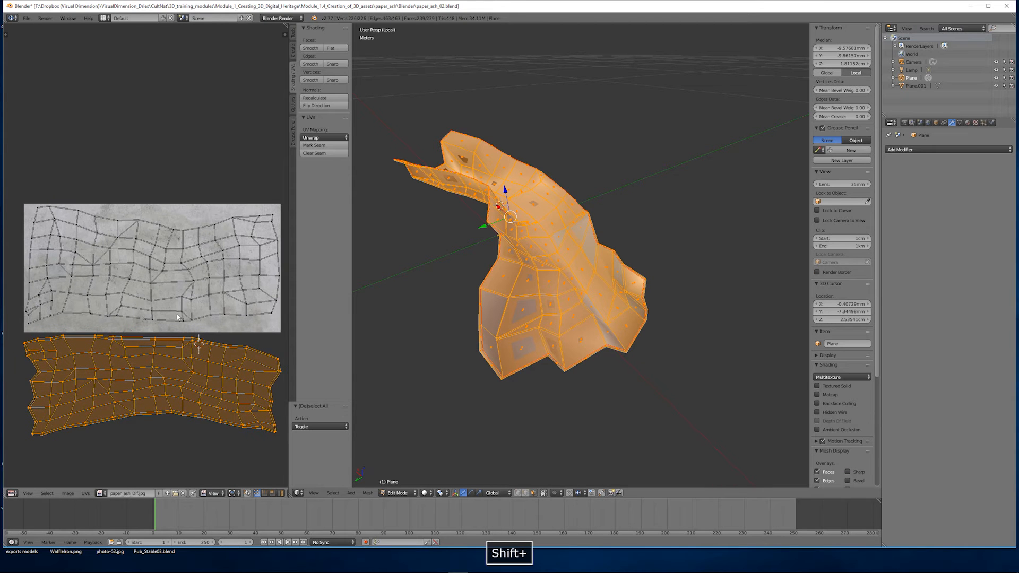
pyautogui.scroll(-1, 187, 329)
pyautogui.press('a')
pyautogui.hotkey('ctrl', 'l')
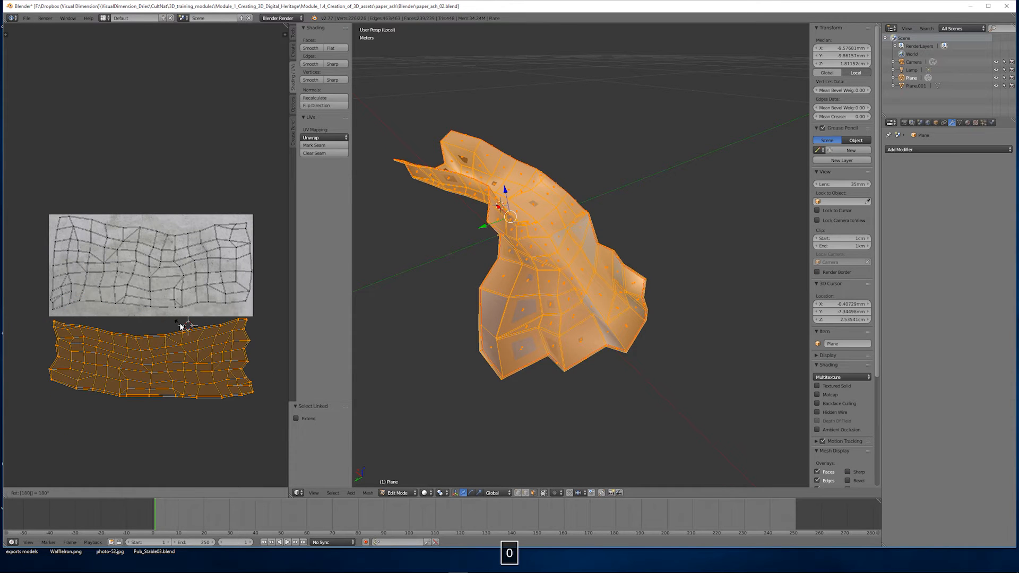
# Step: Try rotating the UV island below the texture image by 180 degrees
pyautogui.press('Return')
pyautogui.scroll(1, 83, 339)
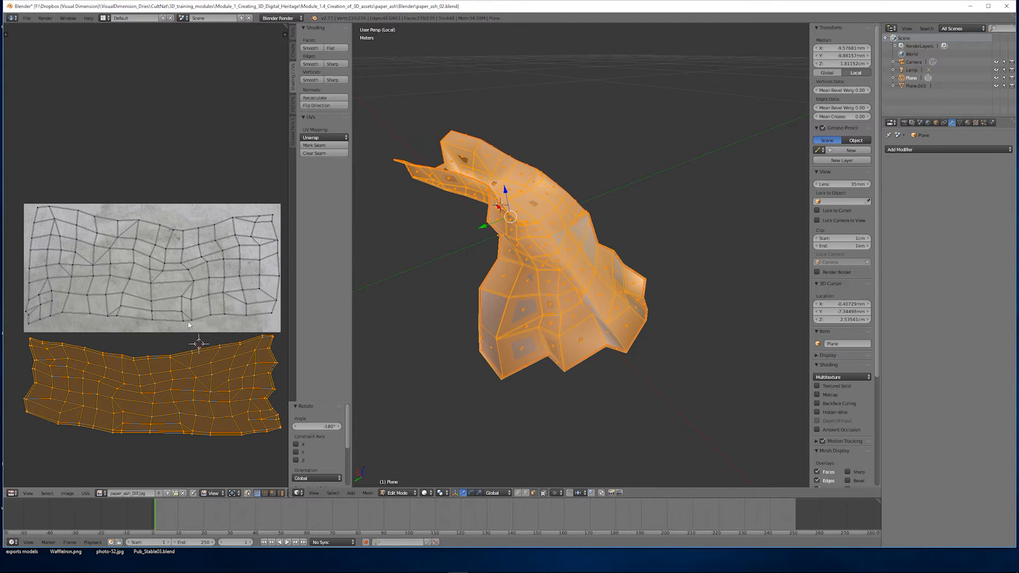
pyautogui.hotkey('ctrl', 'z')
pyautogui.scroll(-1, 188, 324)
# Step: Mirror the UV island below the texture image by scaling it by -1 along Y
pyautogui.press('s')
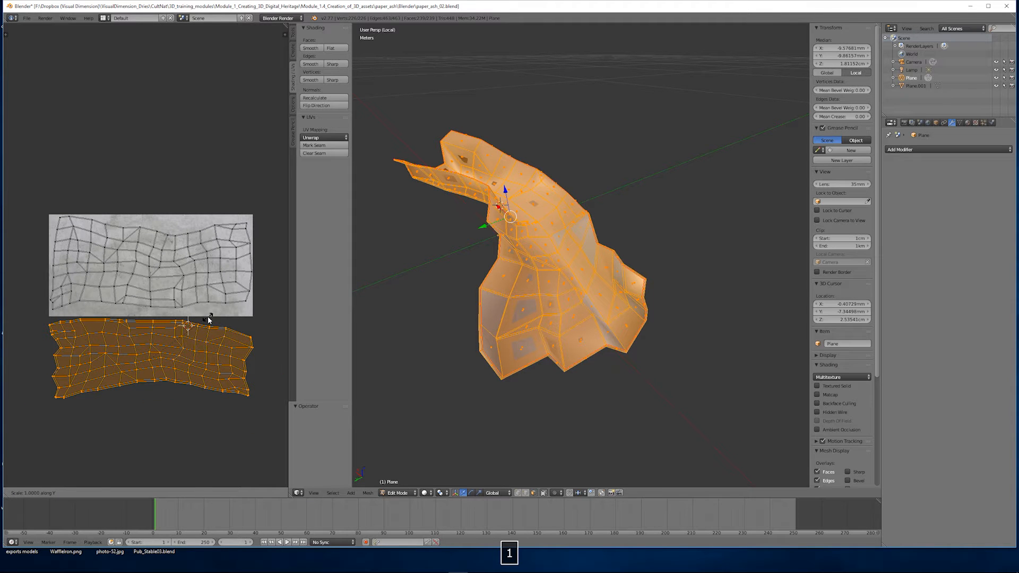
pyautogui.write('-1')
pyautogui.press('Return')
pyautogui.scroll(1, 209, 320)
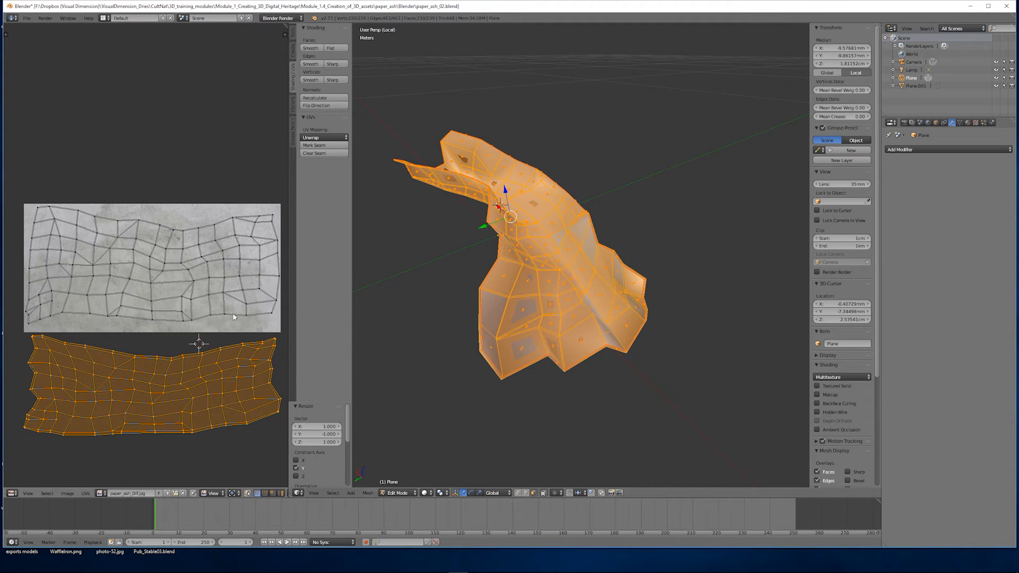
# Step: Sync the UV and mesh selections and select faces on both sides of one paper corner to compare the islands' orientation
pyautogui.moveTo(439, 260); pyautogui.dragTo(445, 265, button='middle')
pyautogui.click(248, 493)
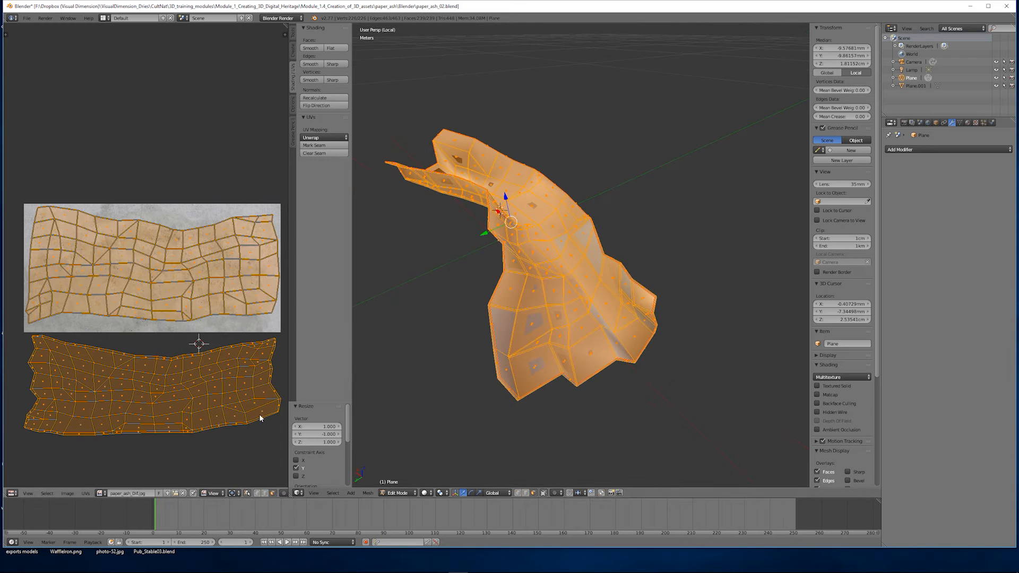
pyautogui.press('a')
pyautogui.rightClick(266, 345)
pyautogui.keyDown('shift'); pyautogui.moveTo(456, 247); pyautogui.dragTo(494, 345, button='middle'); pyautogui.keyUp('shift')
pyautogui.scroll(3, 477, 334)
pyautogui.moveTo(435, 322); pyautogui.dragTo(491, 242, button='middle')
pyautogui.keyDown('shift'); pyautogui.rightClick(474, 321); pyautogui.keyUp('shift')
pyautogui.keyDown('shift'); pyautogui.rightClick(496, 226); pyautogui.keyUp('shift')
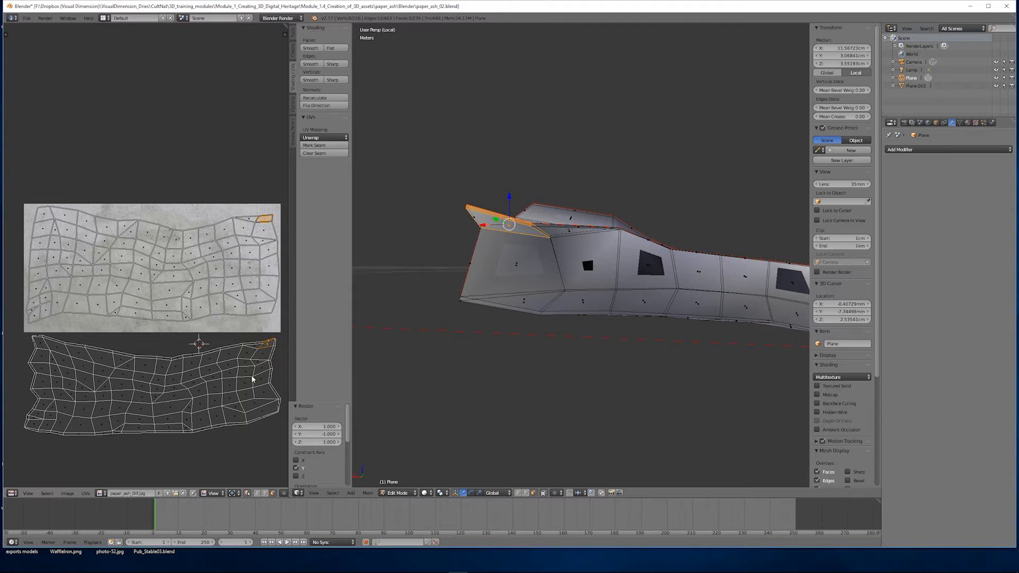
pyautogui.scroll(-1, 238, 377)
pyautogui.keyDown('shift'); pyautogui.moveTo(236, 378); pyautogui.dragTo(234, 386, button='middle'); pyautogui.keyUp('shift')
pyautogui.scroll(1, 238, 367)
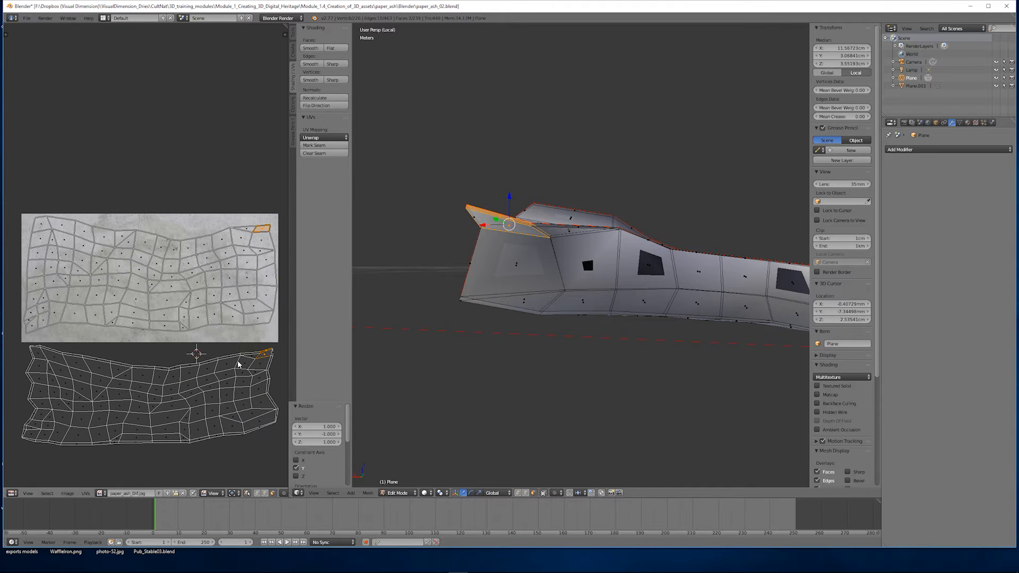
pyautogui.scroll(-1, 222, 369)
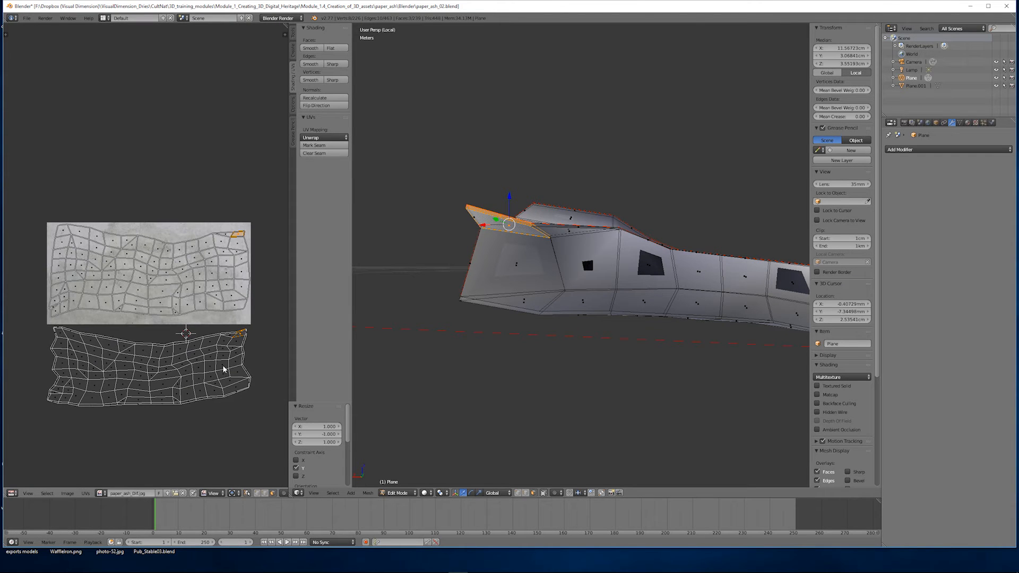
pyautogui.scroll(1, 222, 369)
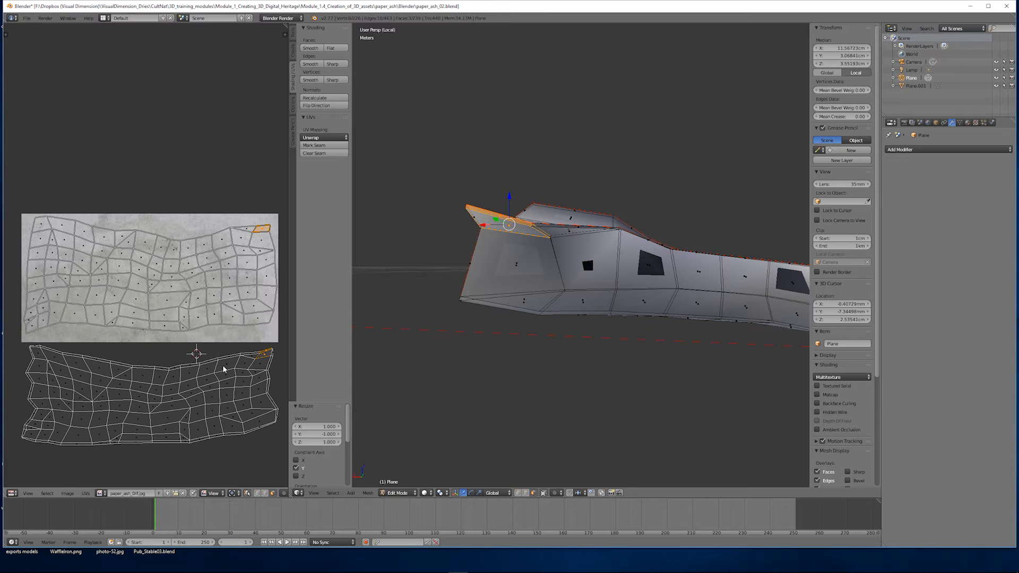
pyautogui.scroll(-1, 223, 369)
# Step: Deselect all faces and set the 3D viewport shading to show the plaster texture on the paper mesh
pyautogui.press('a')
pyautogui.moveTo(605, 316)
pyautogui.mouseDown(button='middle')
pyautogui.moveTo(469, 381)
pyautogui.moveTo(594, 326)
pyautogui.moveTo(478, 348)
pyautogui.moveTo(537, 298)
pyautogui.moveTo(515, 325)
pyautogui.mouseUp(button='middle')
pyautogui.press('Tab')
pyautogui.click(434, 493)
pyautogui.click(443, 459)
pyautogui.press('Tab')
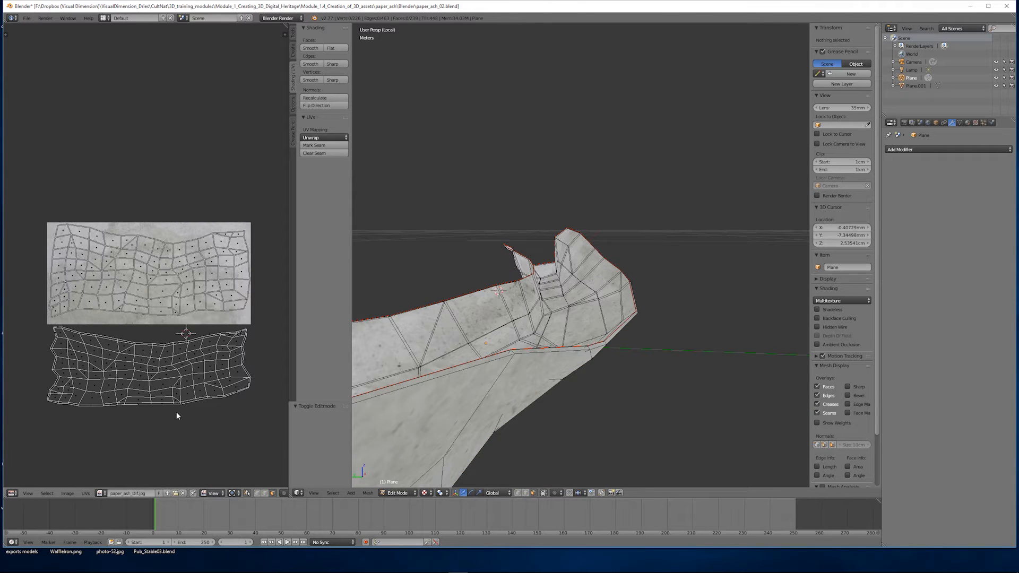
# Step: Switch to Photoshop and undo the earlier edits in paper_ash_UV.png until only the UV wireframe layer is left
pyautogui.moveTo(337, 569)
pyautogui.click(184, 565)
pyautogui.press('space')
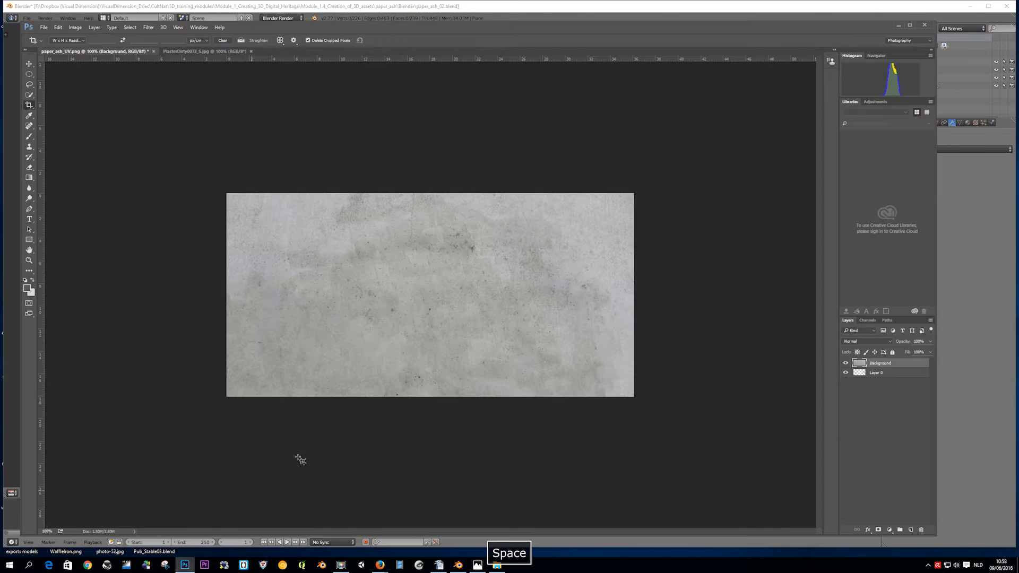
pyautogui.click(59, 28)
pyautogui.click(63, 52)
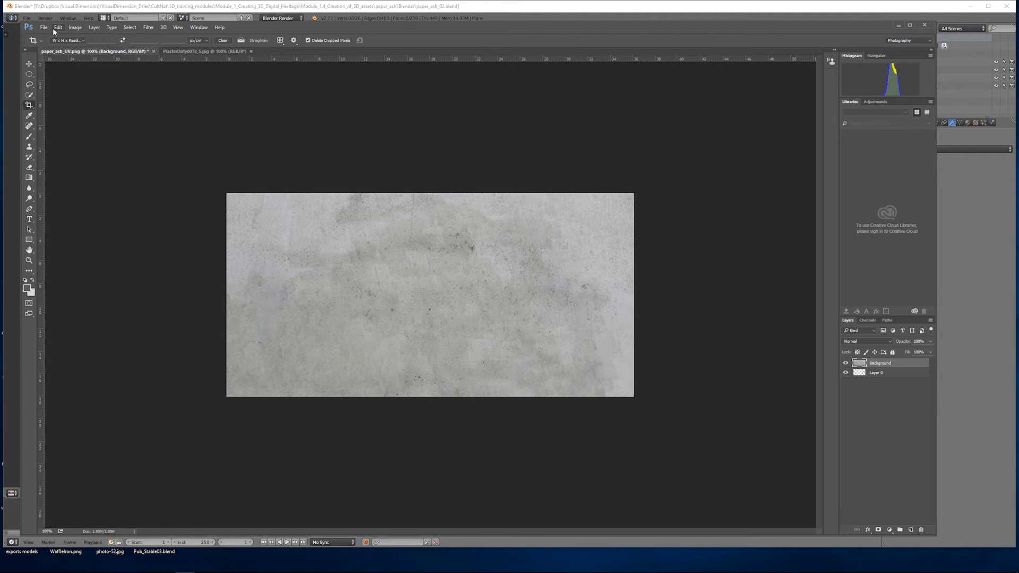
pyautogui.click(57, 29)
pyautogui.click(60, 51)
pyautogui.click(59, 30)
pyautogui.click(293, 124)
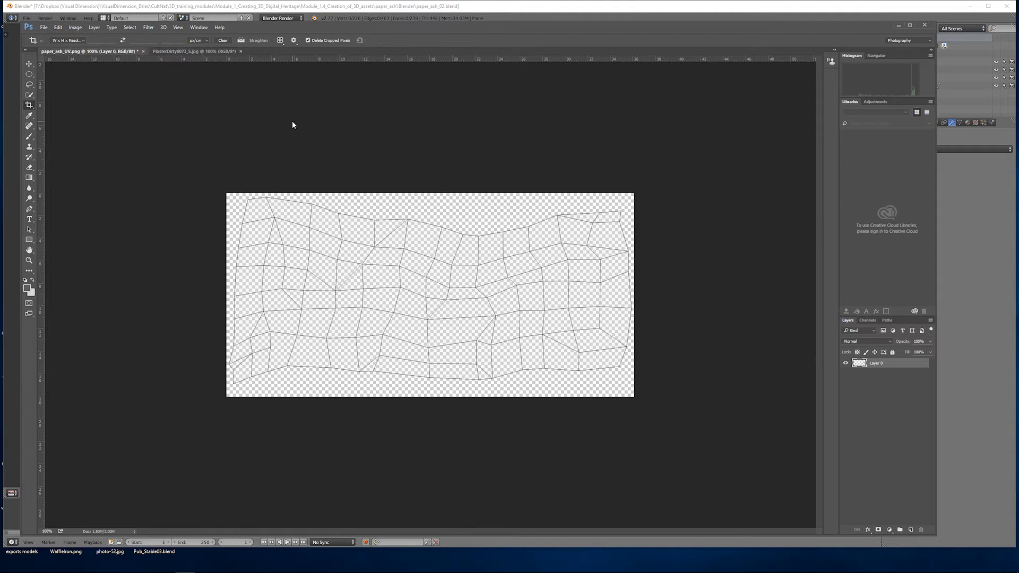
# Step: Resize the UV wireframe image to 1024 x 1024 pixels with the proportions unlinked
pyautogui.click(75, 27)
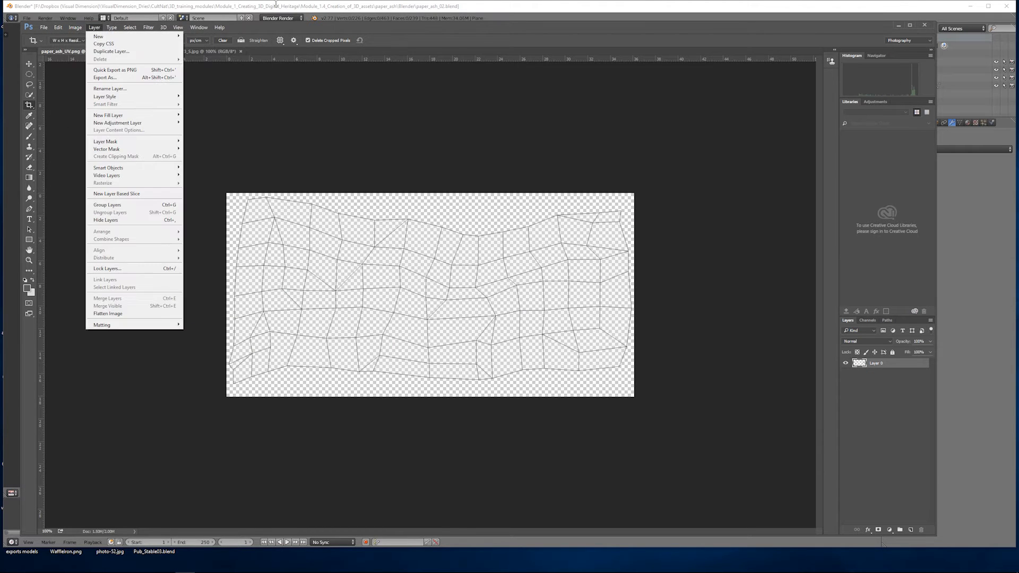
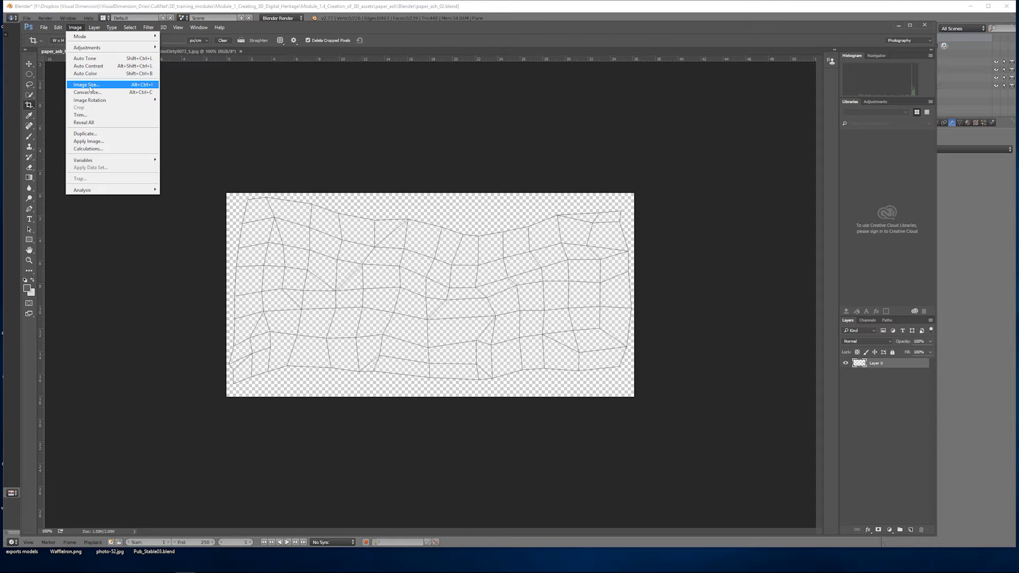
pyautogui.click(87, 85)
pyautogui.write('1024')
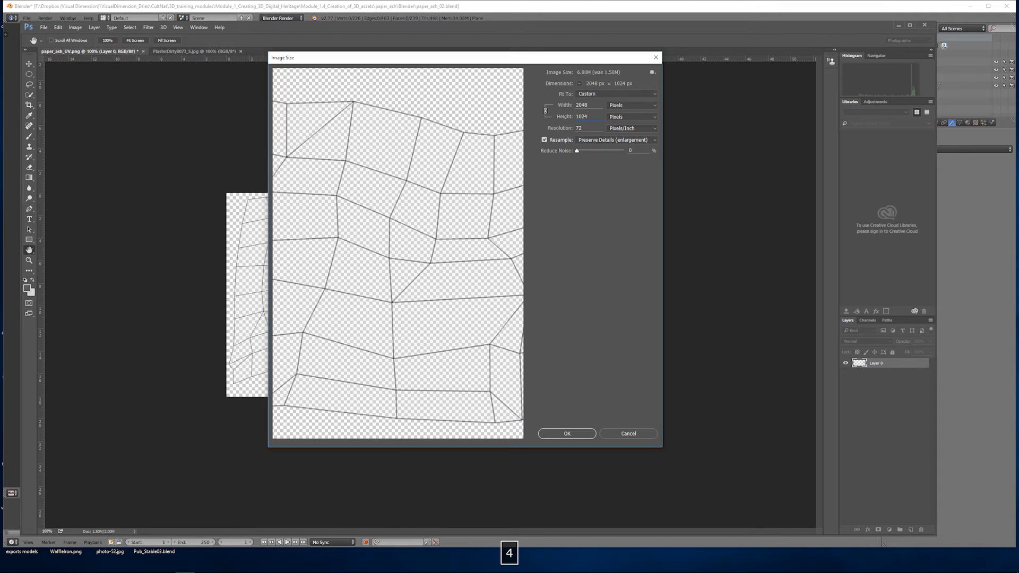
pyautogui.write('1024')
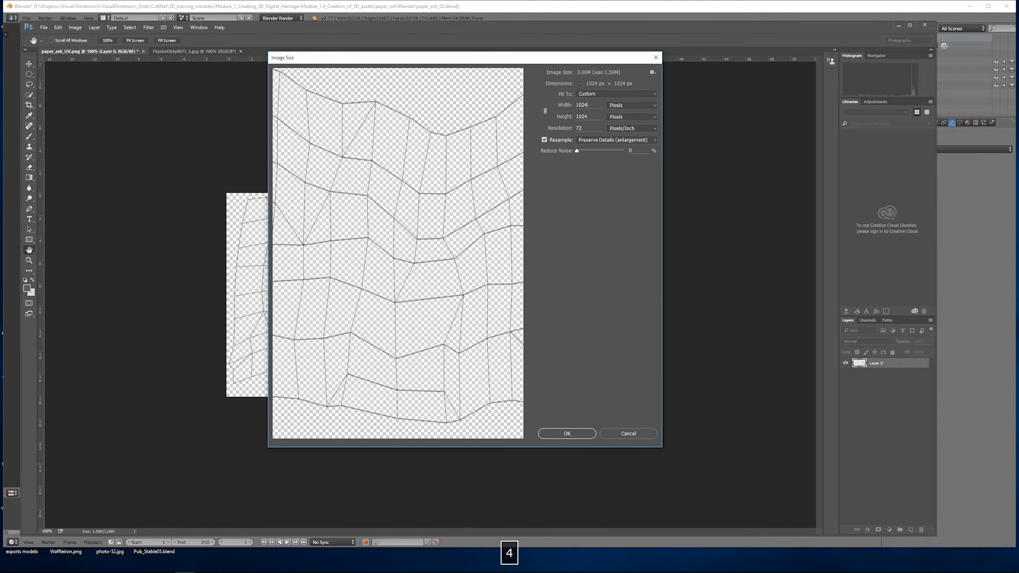
pyautogui.press('Return')
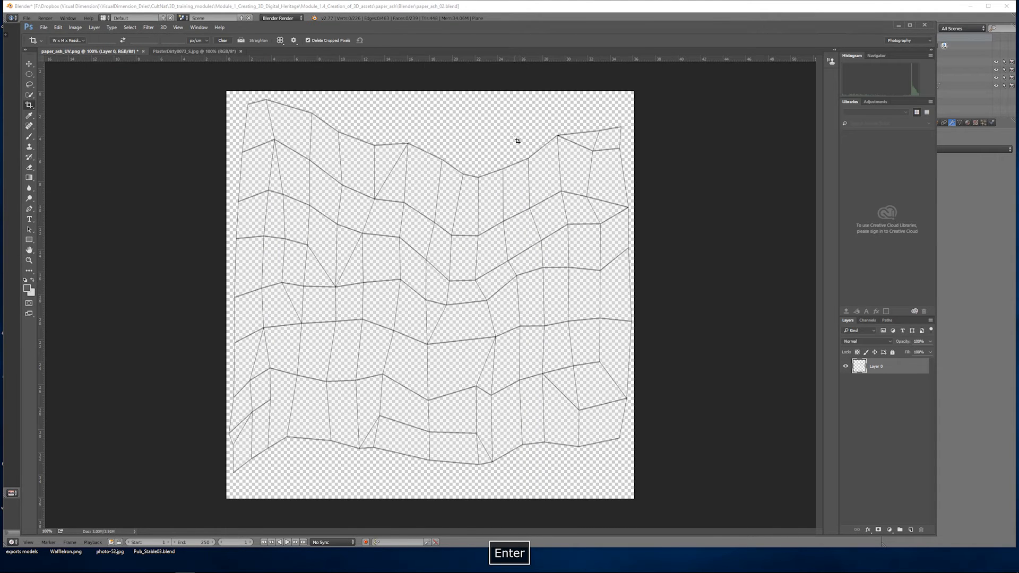
# Step: Duplicate the Background layer of PlasterDirty0073_S.jpg into the paper_ash_UV.png document
pyautogui.click(166, 51)
pyautogui.rightClick(879, 365)
pyautogui.click(896, 384)
pyautogui.click(374, 245)
pyautogui.click(360, 257)
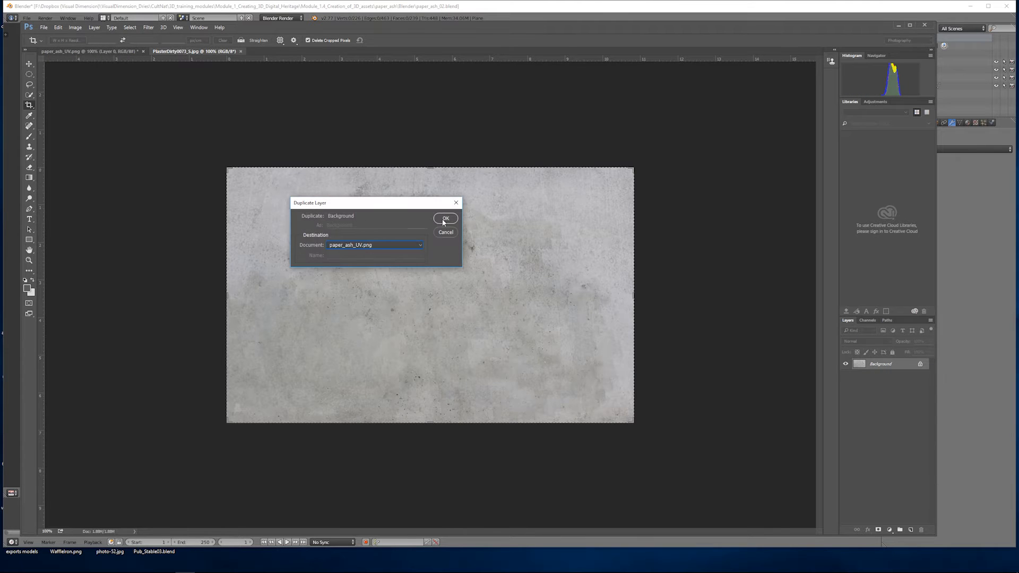
pyautogui.click(445, 218)
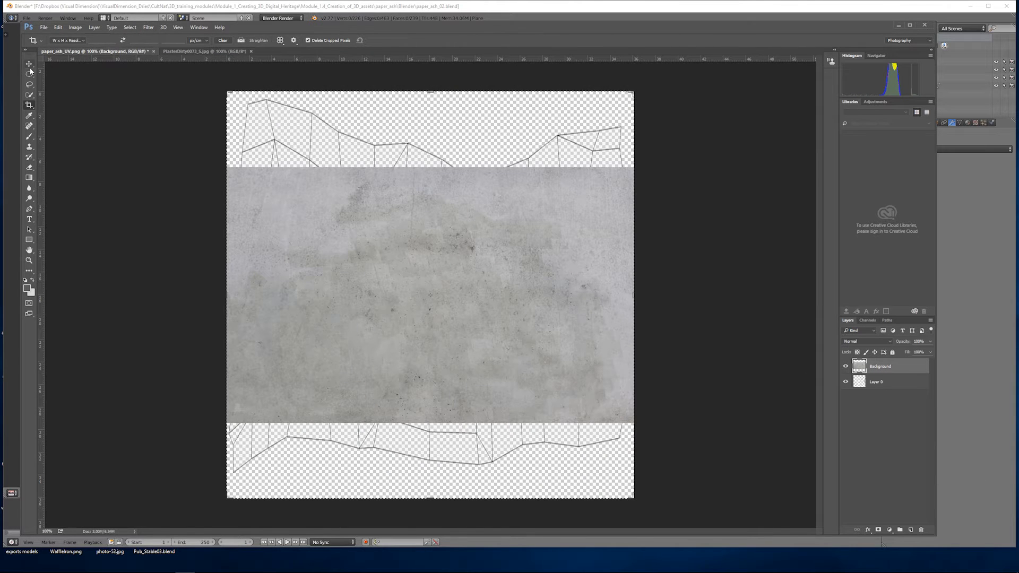
# Step: Save the square composition as a JPEG, overwriting paper_ash_Dif.jpg in the textures folder
pyautogui.click(43, 27)
pyautogui.click(58, 109)
pyautogui.click(109, 359)
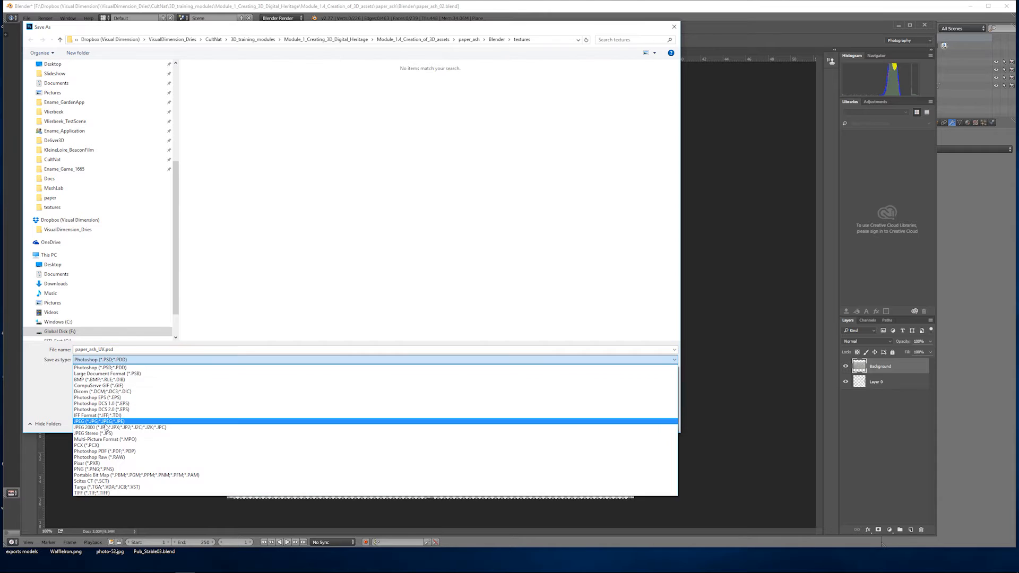
pyautogui.click(109, 422)
pyautogui.click(206, 79)
pyautogui.click(616, 422)
pyautogui.click(527, 290)
pyautogui.click(554, 161)
# Step: Switch back to Blender and reload paper_ash_Dif.jpg in the paper material's texture settings
pyautogui.hotkey('alt', 'Tab')
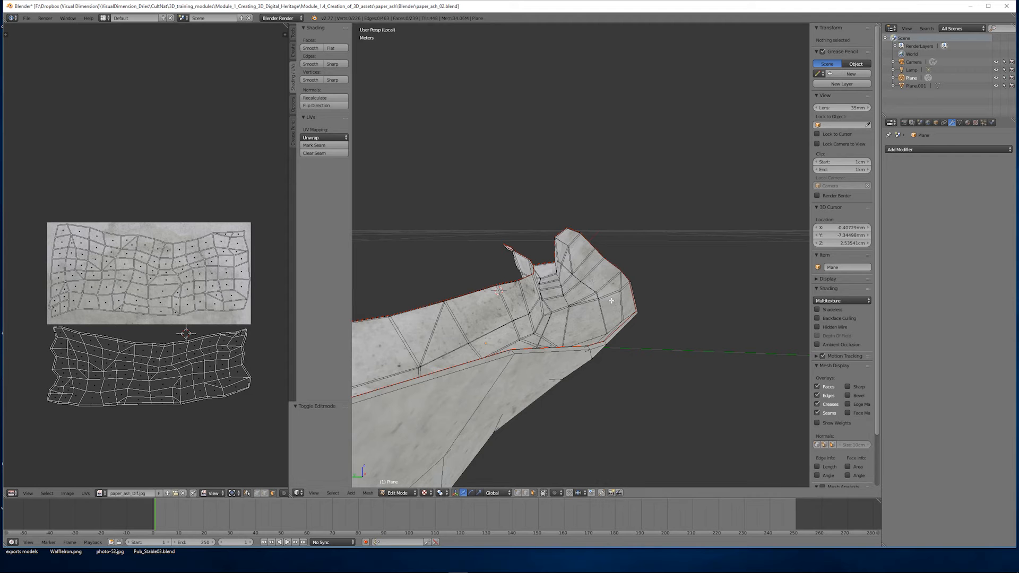
pyautogui.press('Tab')
pyautogui.click(968, 123)
pyautogui.click(976, 122)
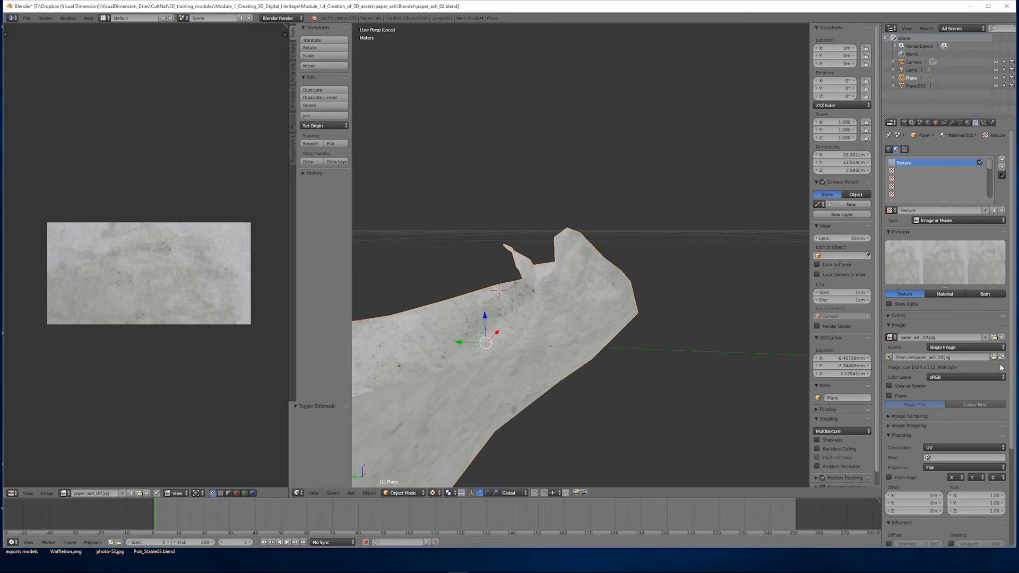
pyautogui.click(1001, 357)
# Step: Select all of the paper's faces and scale both UV islands by 0.5 along Y
pyautogui.press('Tab')
pyautogui.press('a')
pyautogui.write('s')
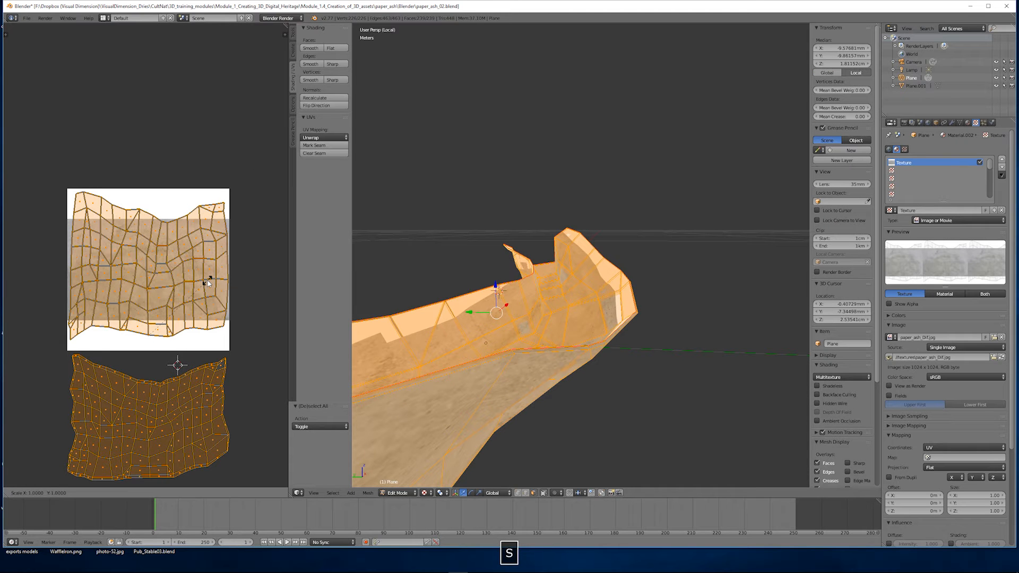
pyautogui.write('0.5')
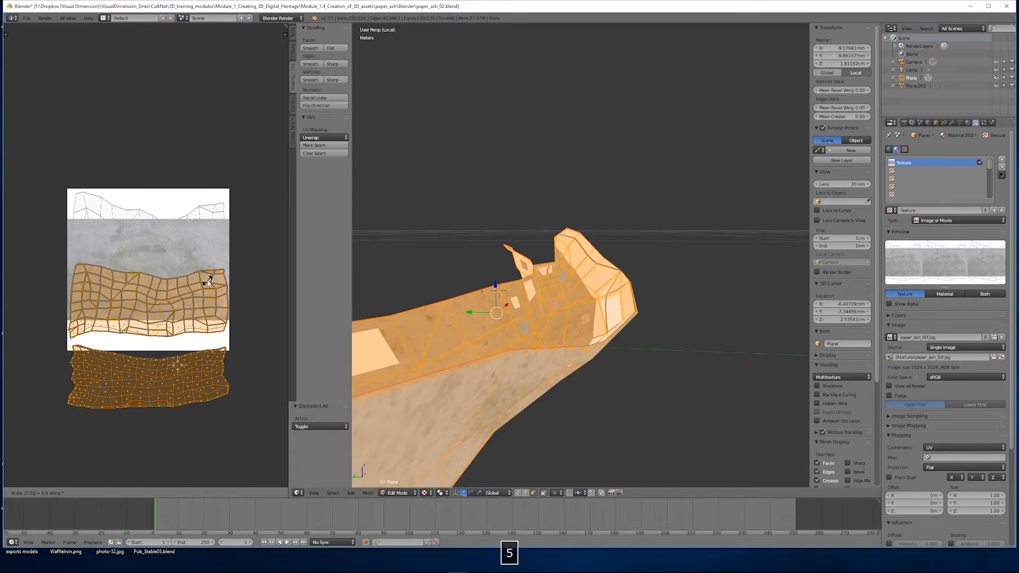
pyautogui.press('Return')
# Step: Move both UV islands up along Y so that they fit inside the square texture image
pyautogui.press('g')
pyautogui.press('y')
pyautogui.click(195, 249)
pyautogui.scroll(2, 195, 249)
pyautogui.scroll(-1, 195, 249)
pyautogui.scroll(1, 196, 246)
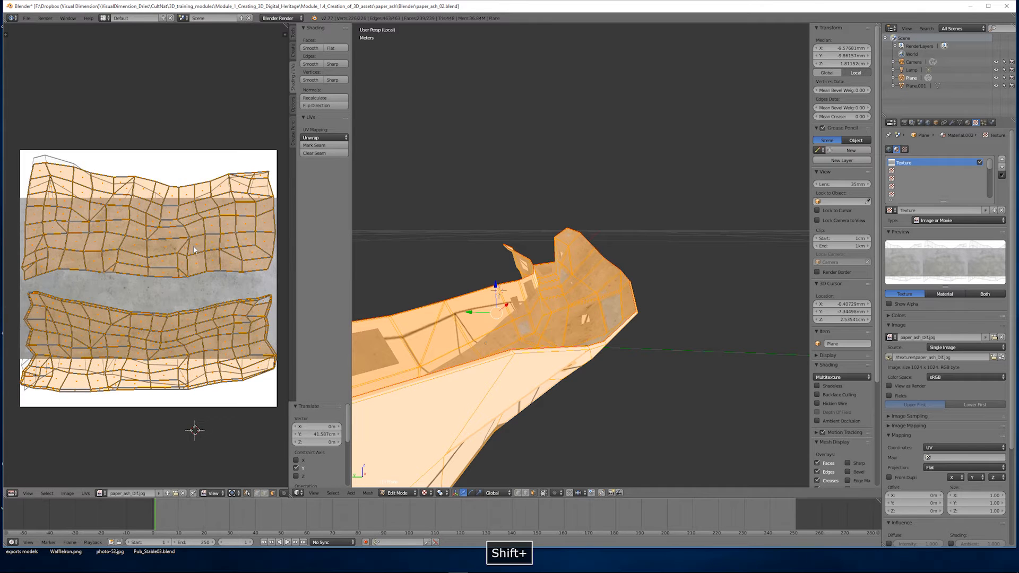
pyautogui.scroll(-1, 198, 242)
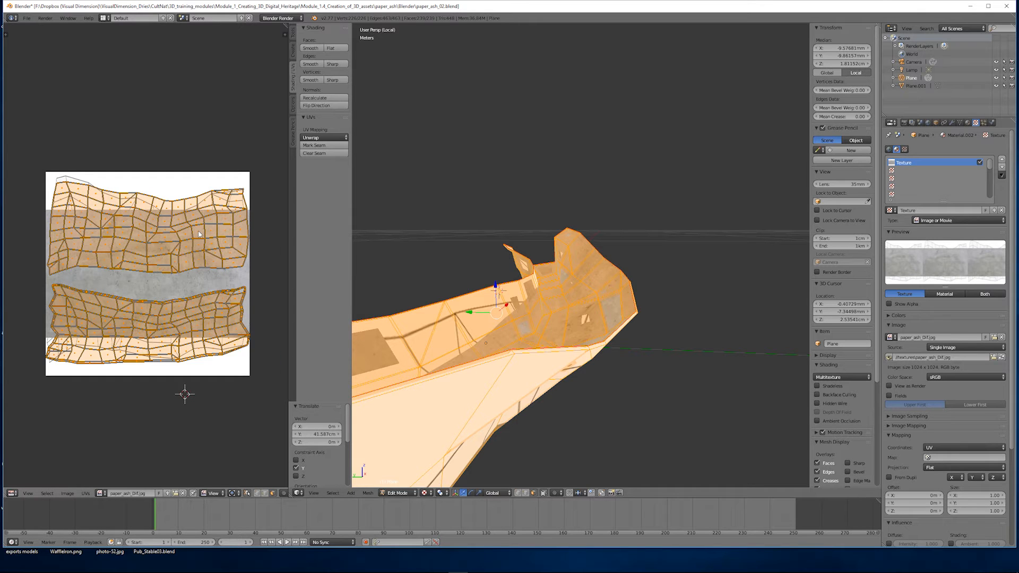
pyautogui.scroll(1, 199, 234)
# Step: Select the whole lower UV island and scale it by about 1.243 along Y
pyautogui.rightClick(187, 318)
pyautogui.hotkey('ctrl', 'l')
pyautogui.press('s')
pyautogui.press('y')
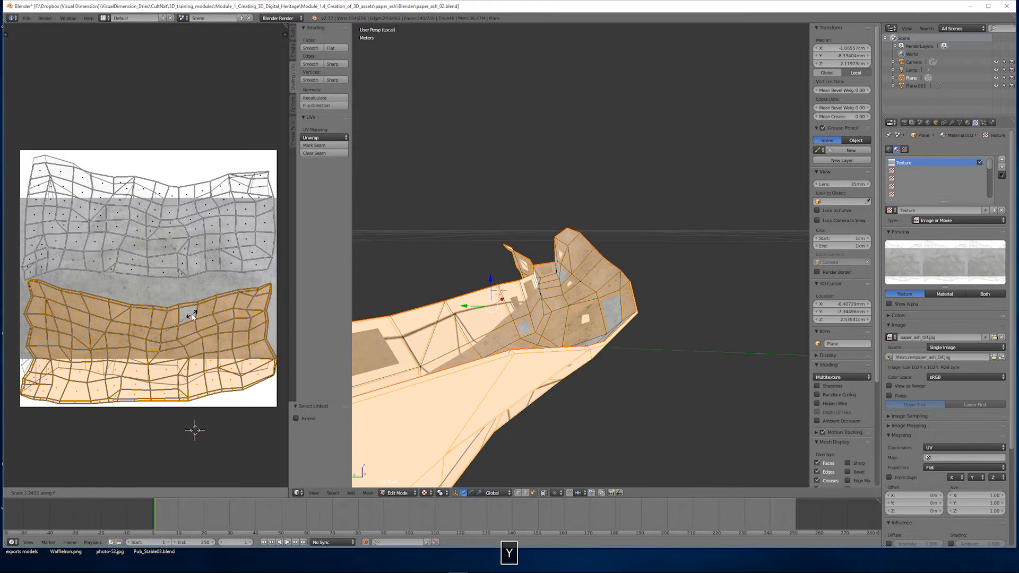
pyautogui.click(192, 317)
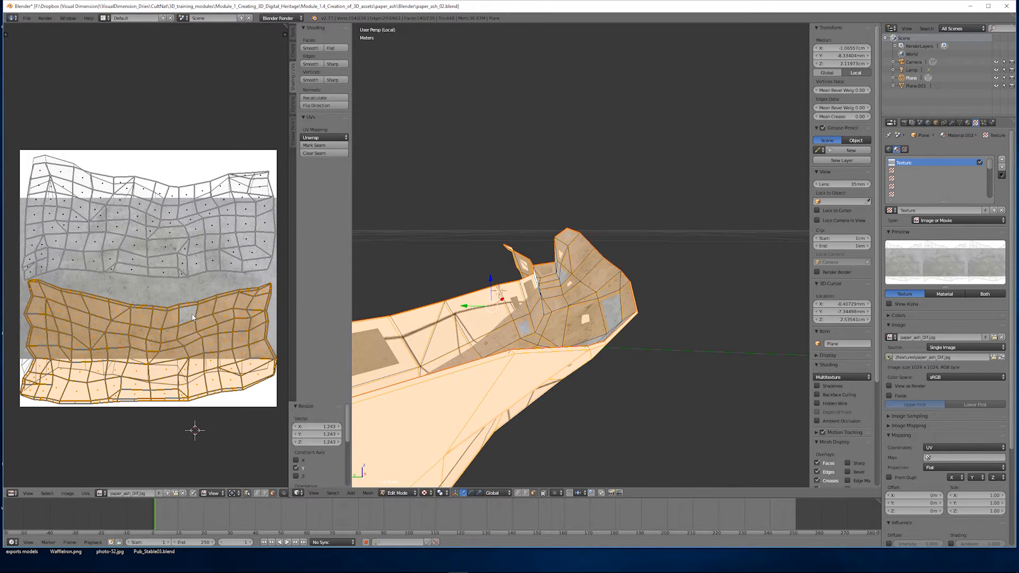
# Step: Select the whole upper UV island and move it slightly up along Y, away from the lower island
pyautogui.rightClick(181, 270)
pyautogui.hotkey('ctrl', 'l')
pyautogui.press('g')
pyautogui.press('y')
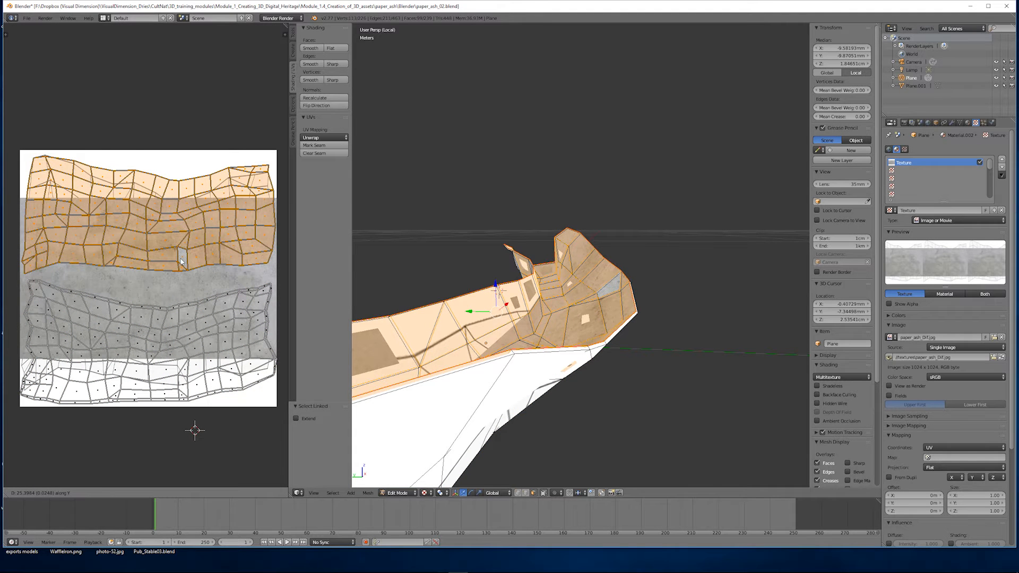
pyautogui.click(181, 260)
# Step: Select all UVs and export the layout as a 1024 x 1024 PNG, overwriting paper_ash_UV.png in the textures folder
pyautogui.scroll(-1, 183, 269)
pyautogui.press('a')
pyautogui.press('a')
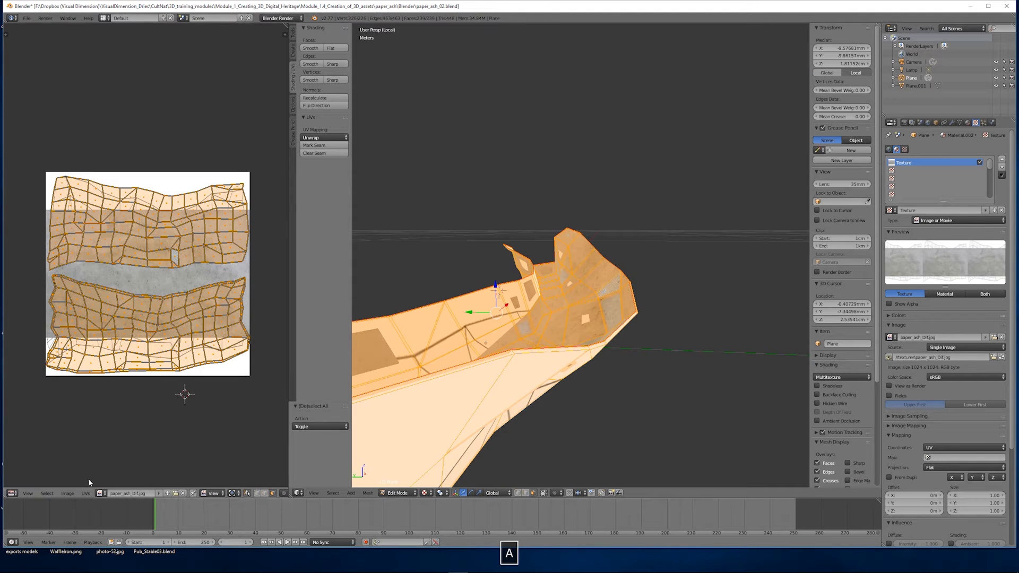
pyautogui.click(85, 493)
pyautogui.click(121, 288)
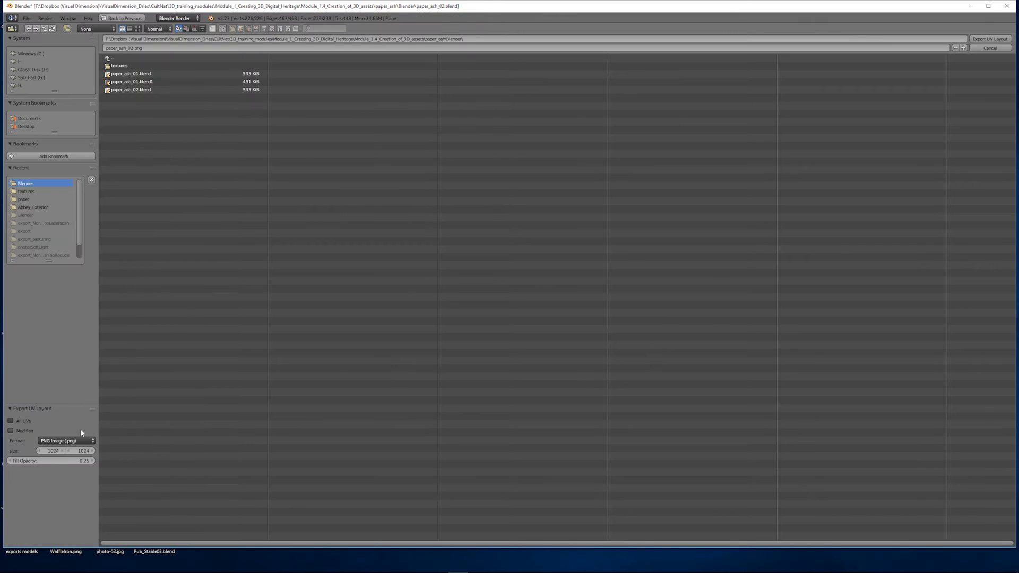
pyautogui.click(120, 65)
pyautogui.click(129, 74)
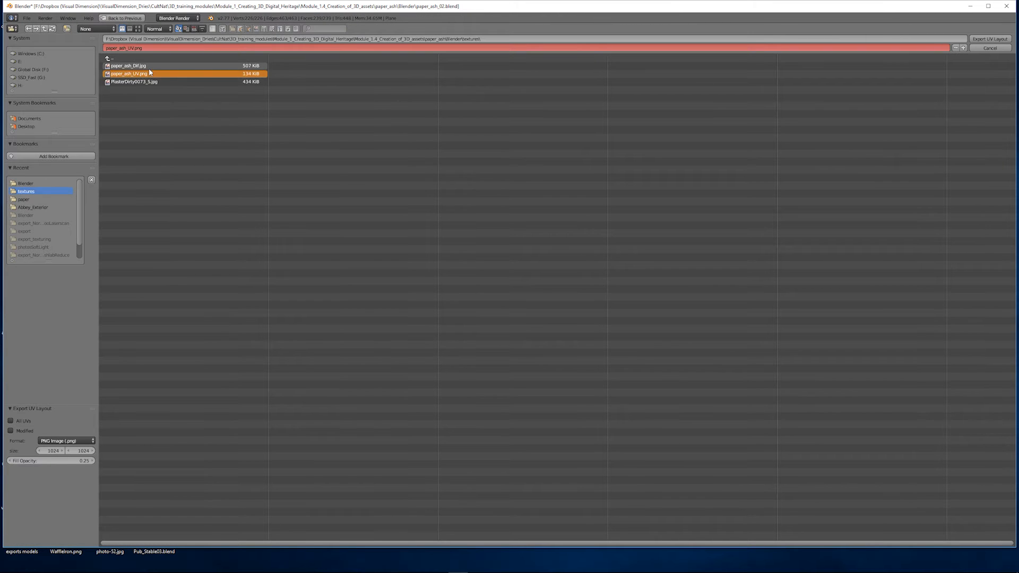
pyautogui.press('Return')
# Step: Save the scene as paper_ash_03.blend and return to Edit Mode with nothing selected
pyautogui.press('Tab')
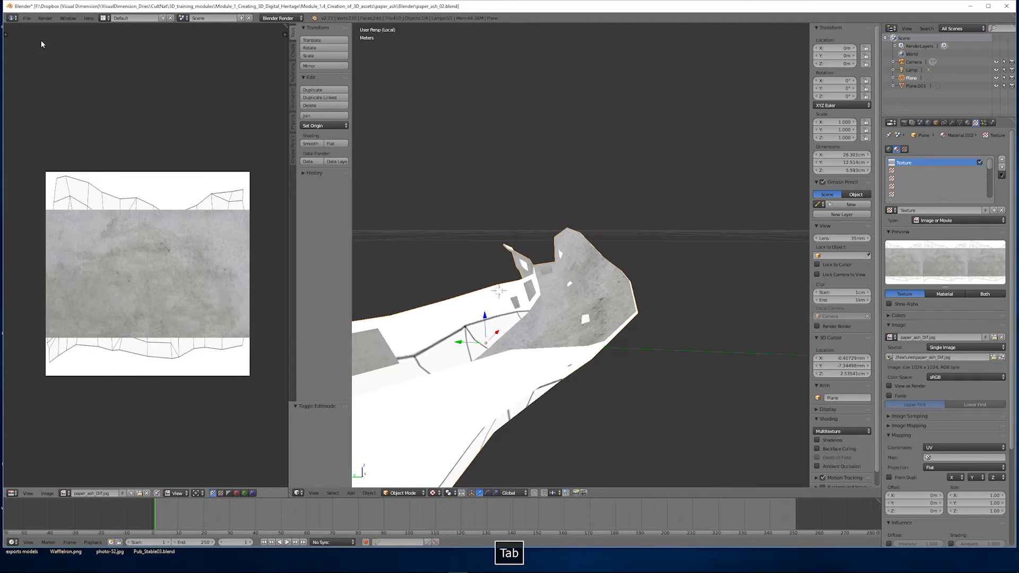
pyautogui.click(26, 18)
pyautogui.click(56, 87)
pyautogui.click(956, 48)
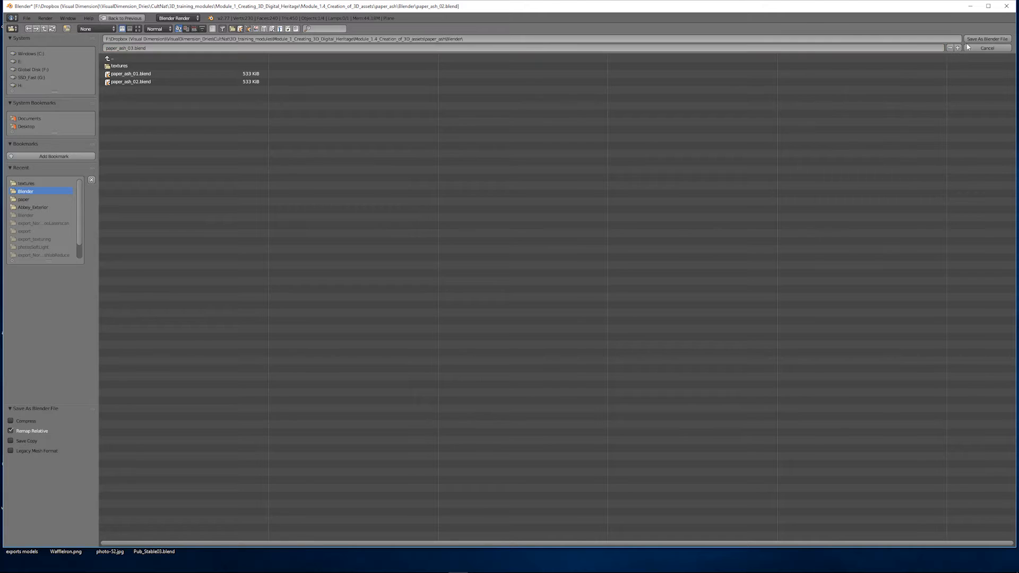
pyautogui.click(986, 39)
pyautogui.press('Tab')
pyautogui.press('a')
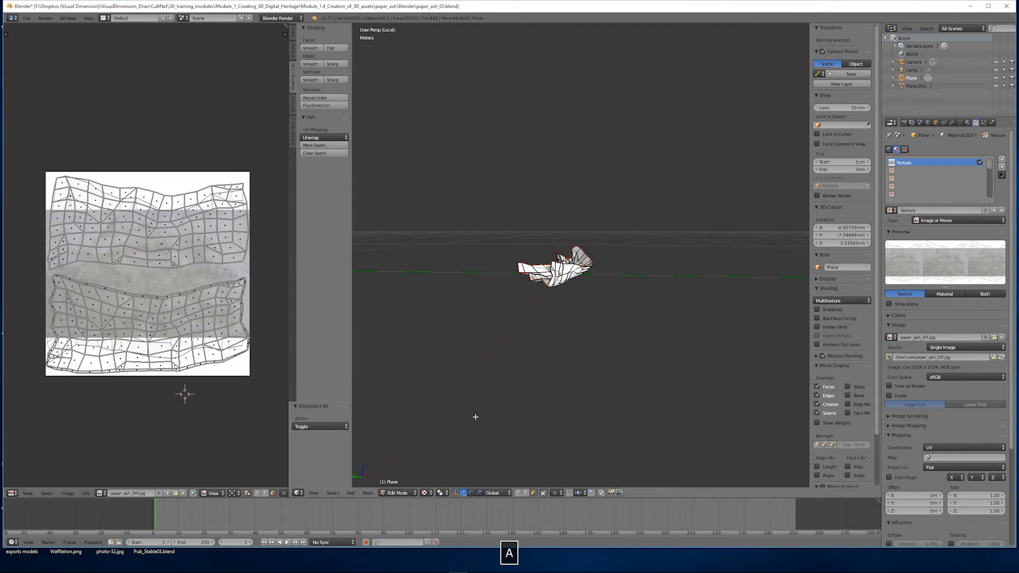
# Step: Switch to Photoshop, close the old documents without saving and open the newly exported paper_ash_UV.png
pyautogui.moveTo(380, 565)
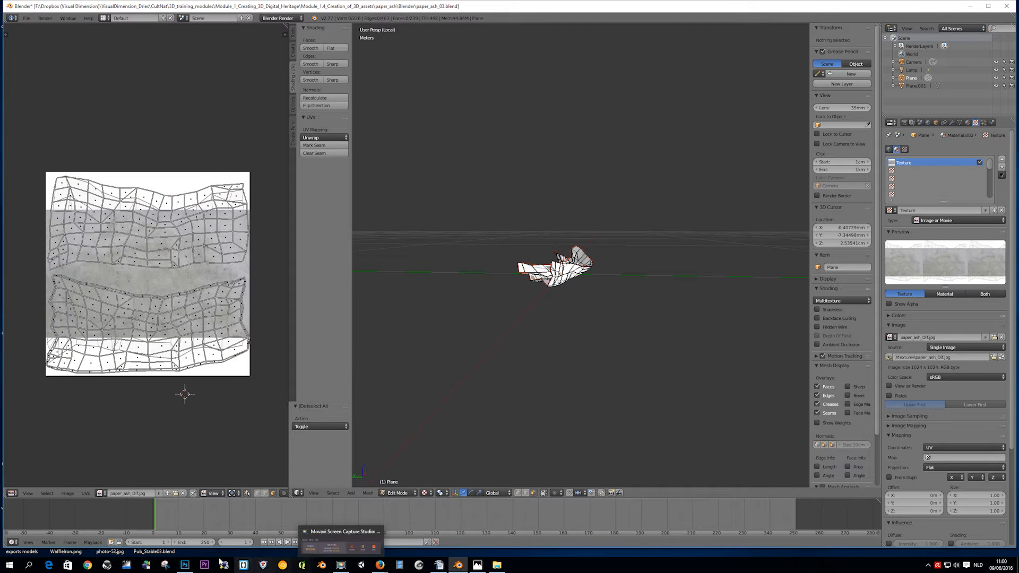
pyautogui.click(185, 565)
pyautogui.press('space')
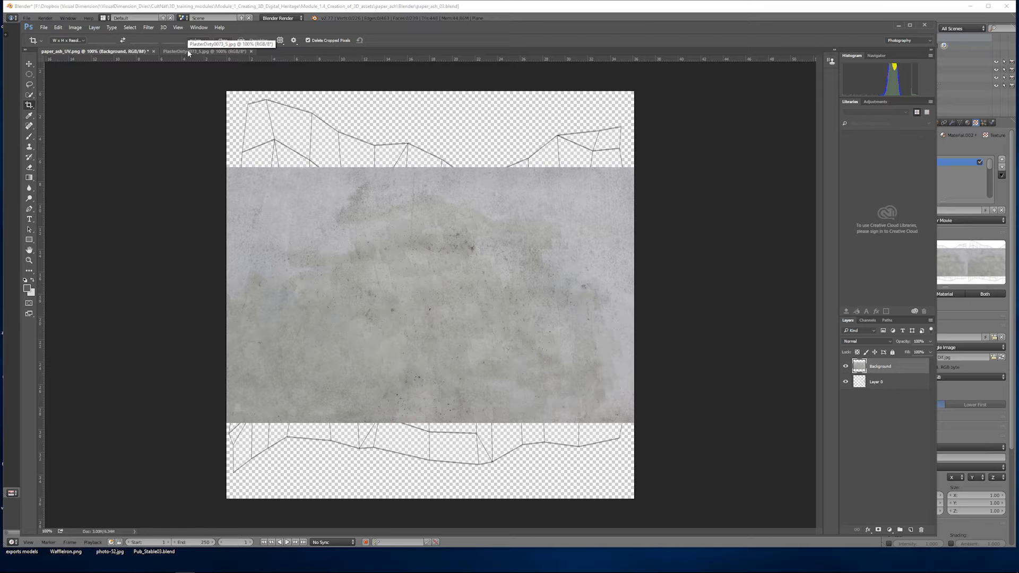
pyautogui.click(44, 28)
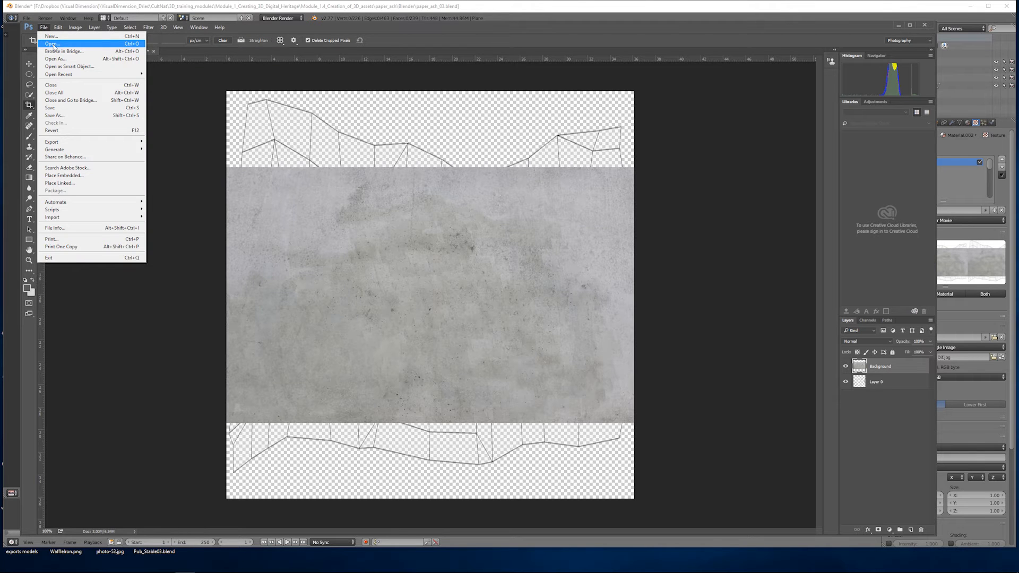
pyautogui.click(52, 44)
pyautogui.doubleClick(307, 86)
pyautogui.click(496, 219)
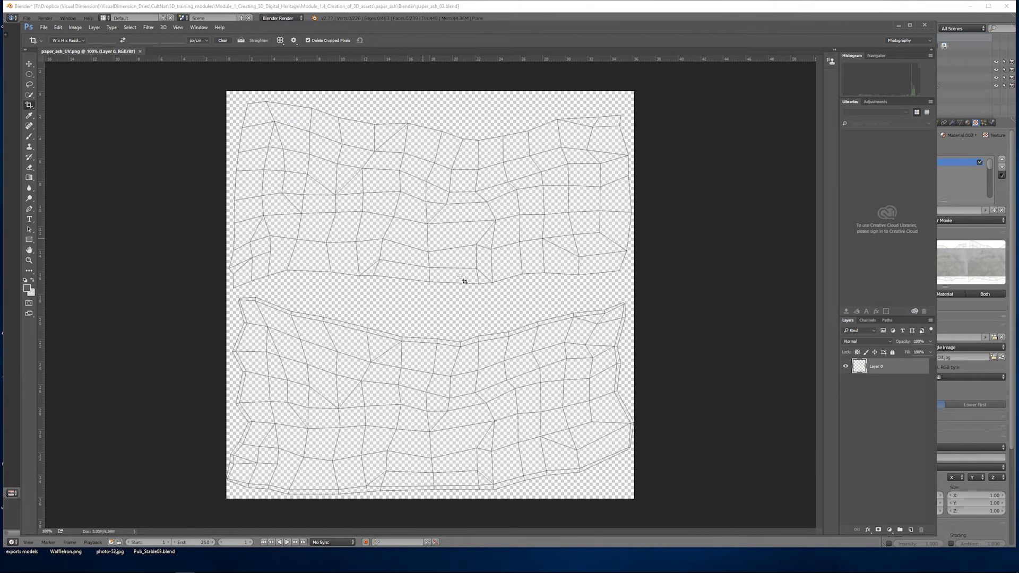
# Step: Open the dirty plaster JPG from the textures folder alongside the UV layout
pyautogui.click(44, 28)
pyautogui.moveTo(127, 75)
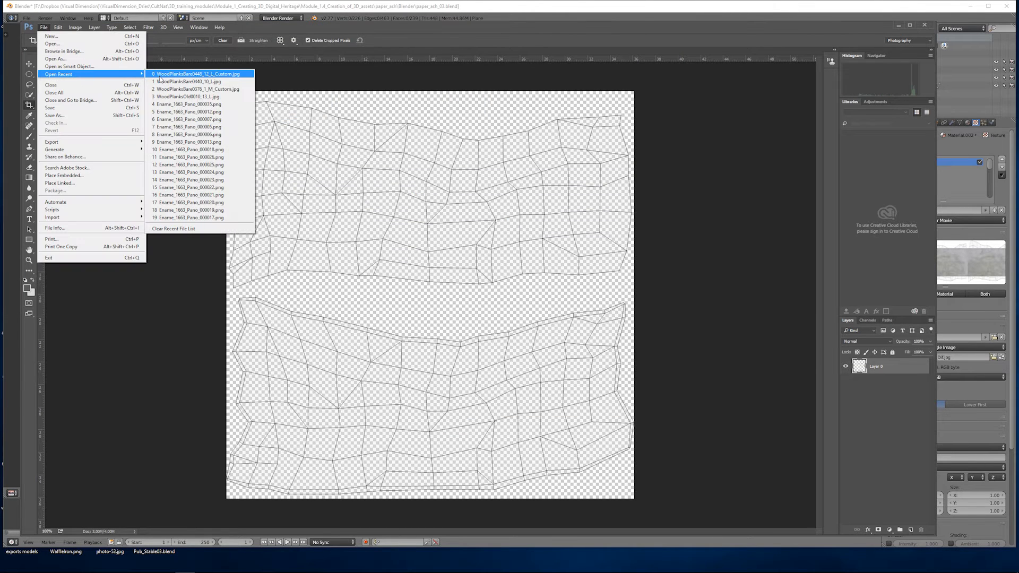
pyautogui.click(52, 43)
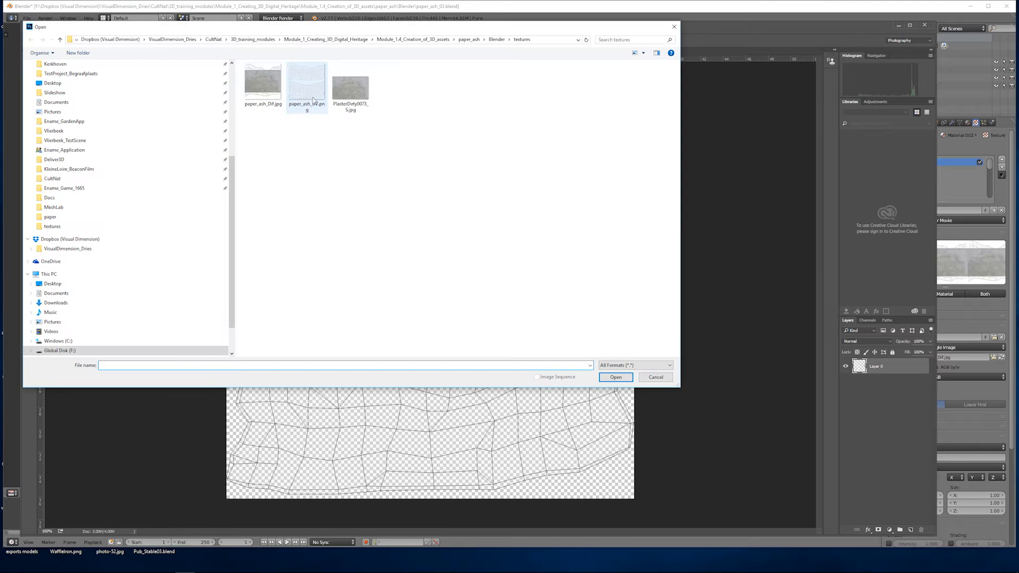
pyautogui.doubleClick(342, 99)
# Step: Duplicate the plaster background layer into paper_ash_UV.png and move it up to cover the upper UV island
pyautogui.rightClick(897, 367)
pyautogui.click(908, 382)
pyautogui.click(380, 245)
pyautogui.click(376, 252)
pyautogui.click(446, 218)
pyautogui.press('v')
pyautogui.moveTo(442, 240); pyautogui.dragTo(443, 166)
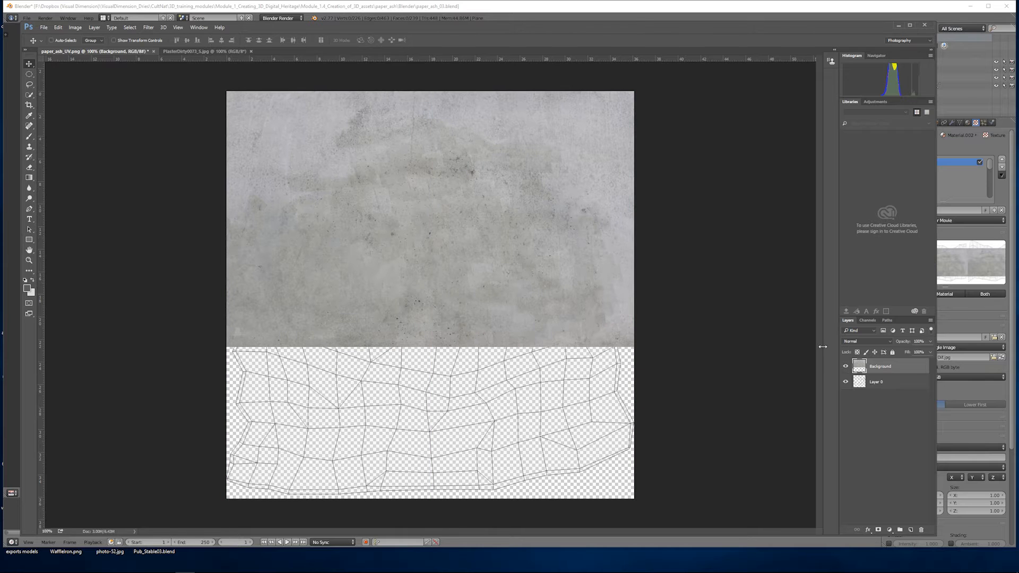
# Step: Duplicate the plaster layer and move the copy straight down to cover the lower UV island
pyautogui.rightClick(880, 370)
pyautogui.click(909, 41)
pyautogui.click(448, 220)
pyautogui.moveTo(467, 132); pyautogui.dragTo(467, 312)
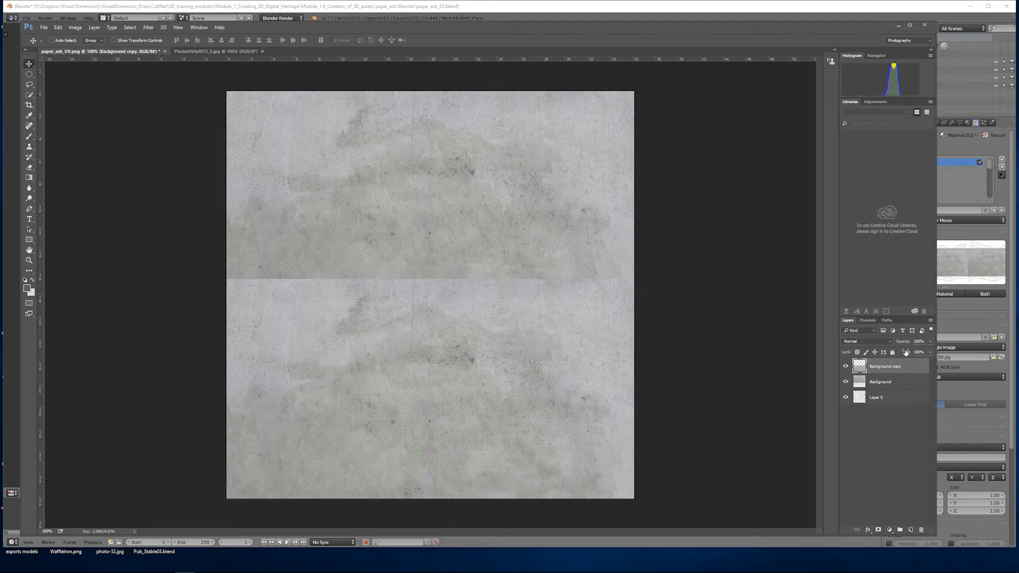
# Step: Lower both plaster layers to 72% opacity, then shift the copy slightly down and the original slightly up to fit the islands
pyautogui.keyDown('shift'); pyautogui.click(892, 382); pyautogui.keyUp('shift')
pyautogui.click(929, 342)
pyautogui.moveTo(930, 352); pyautogui.dragTo(922, 354)
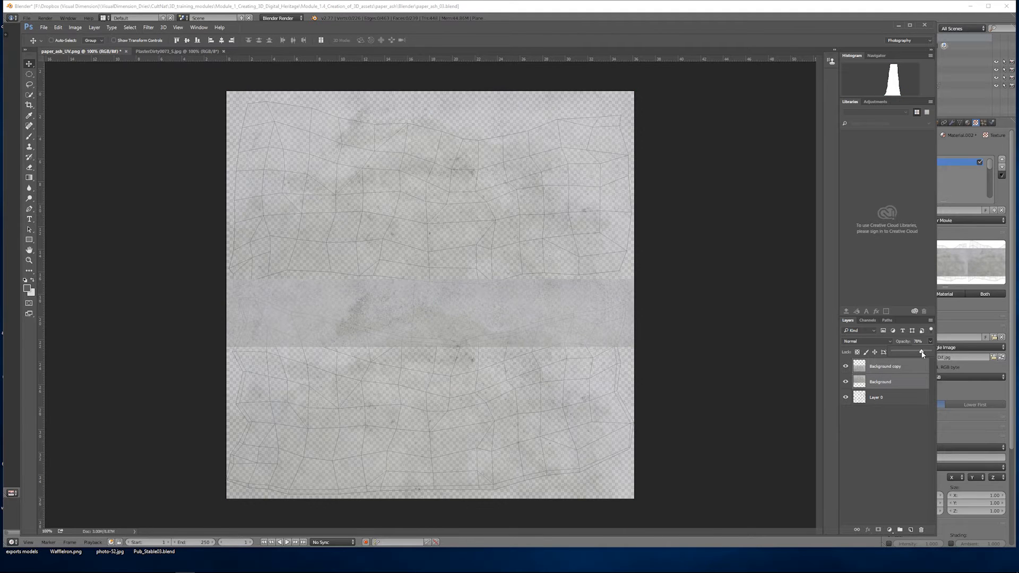
pyautogui.click(900, 365)
pyautogui.moveTo(494, 270); pyautogui.dragTo(496, 299)
pyautogui.click(874, 383)
pyautogui.moveTo(427, 209); pyautogui.dragTo(432, 187)
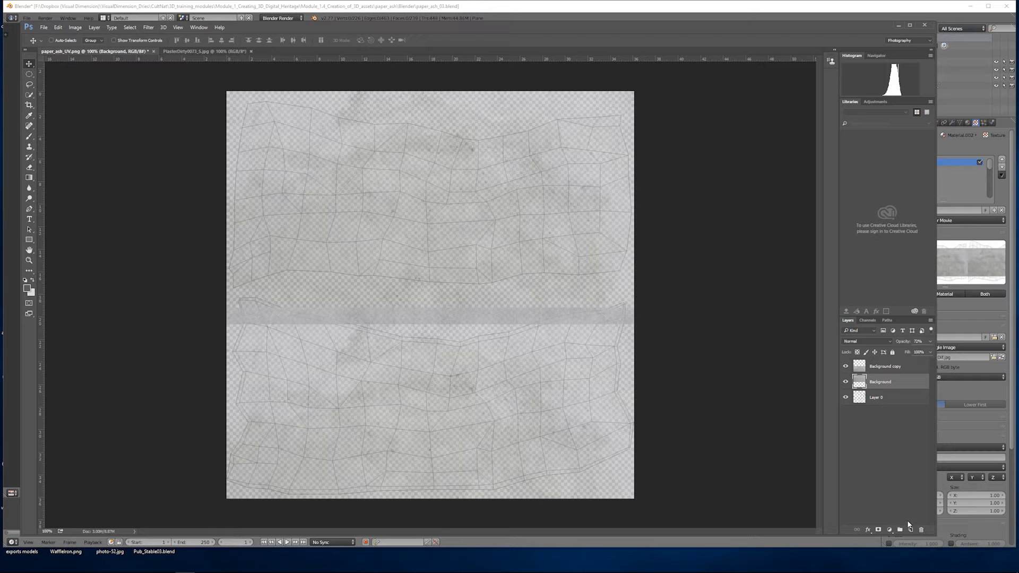
# Step: Create a layer group named diffuse and move Background copy, Background and Layer 0 into it
pyautogui.click(900, 529)
pyautogui.click(880, 378)
pyautogui.write('diffuse')
pyautogui.press('Return')
pyautogui.click(884, 367)
pyautogui.keyDown('ctrl'); pyautogui.click(887, 392); pyautogui.keyUp('ctrl')
pyautogui.keyDown('ctrl'); pyautogui.click(884, 406); pyautogui.keyUp('ctrl')
pyautogui.moveTo(879, 367); pyautogui.dragTo(883, 378)
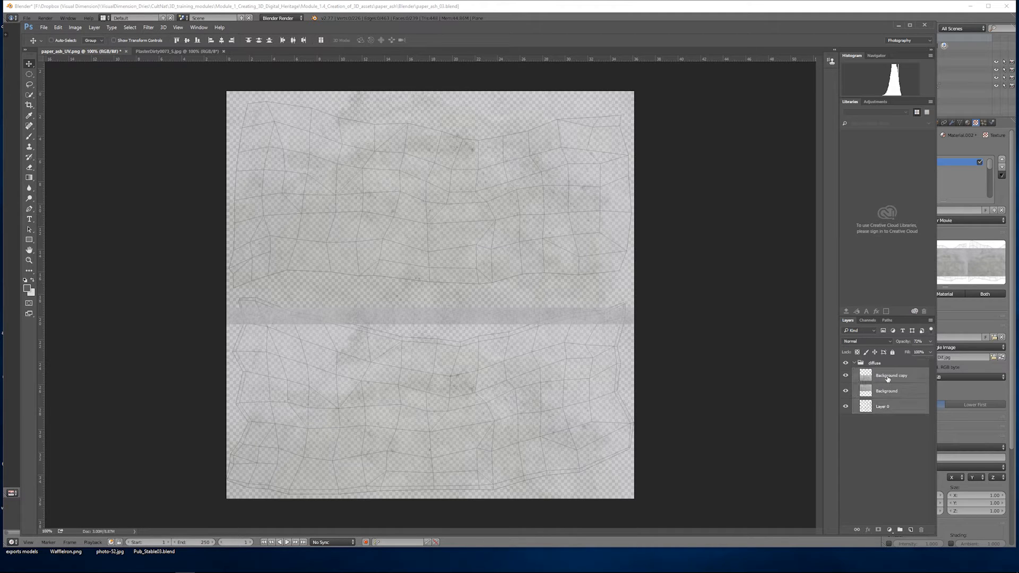
# Step: Add a white layer mask to the Background copy layer in the diffuse group
pyautogui.click(899, 430)
pyautogui.click(877, 363)
pyautogui.click(867, 377)
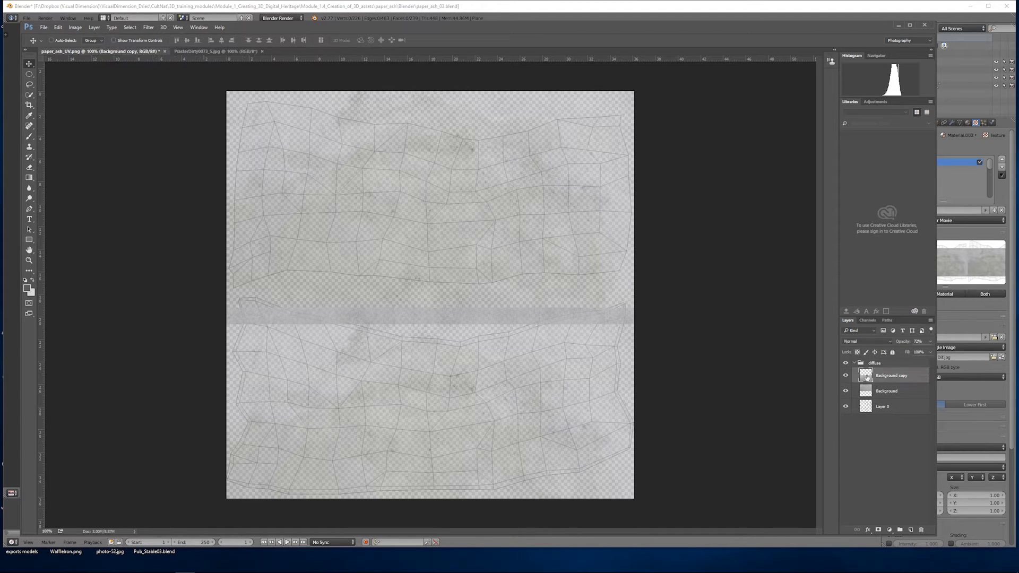
pyautogui.click(879, 530)
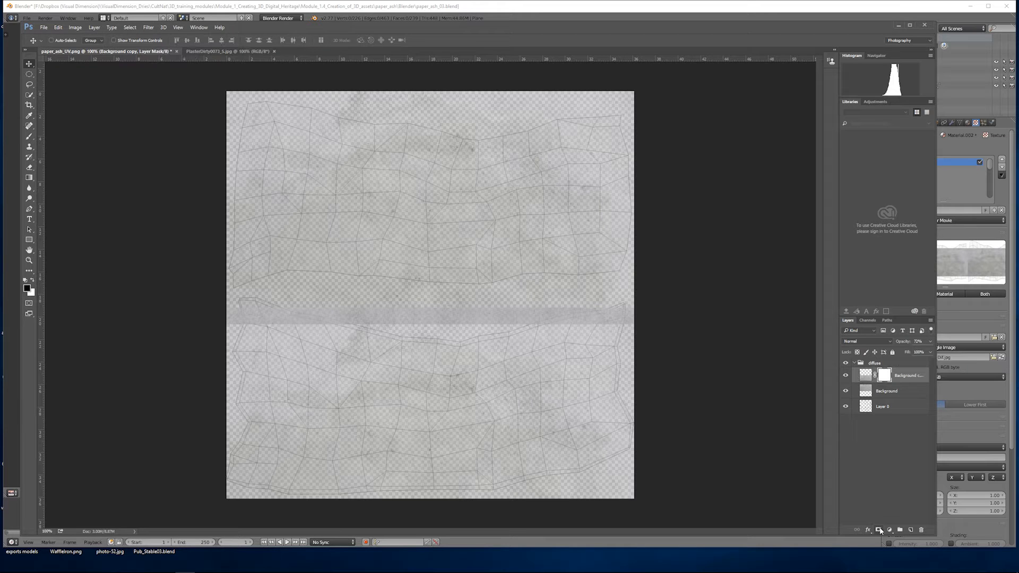
pyautogui.press('b')
pyautogui.click(63, 41)
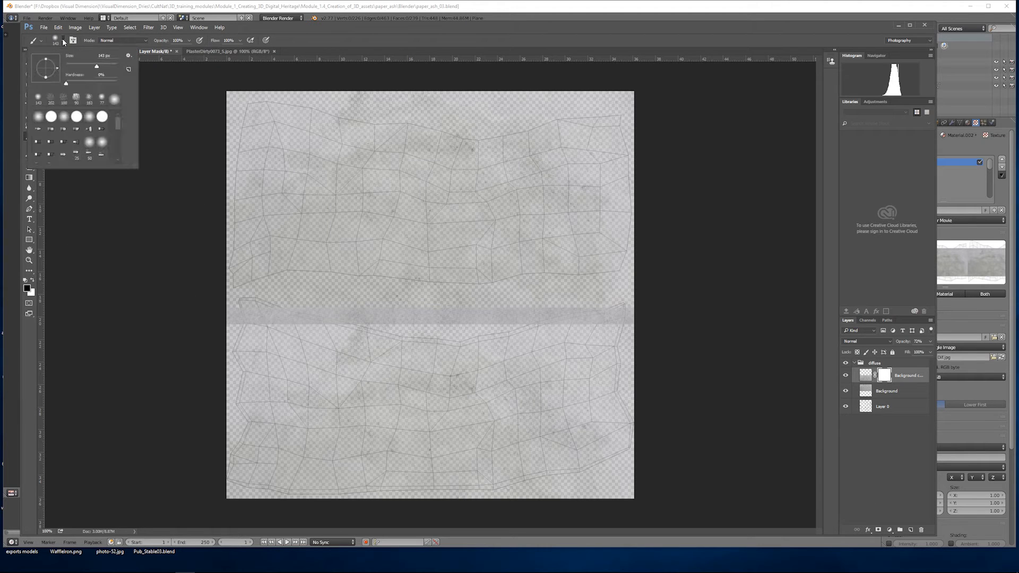
pyautogui.moveTo(245, 296); pyautogui.dragTo(327, 299)
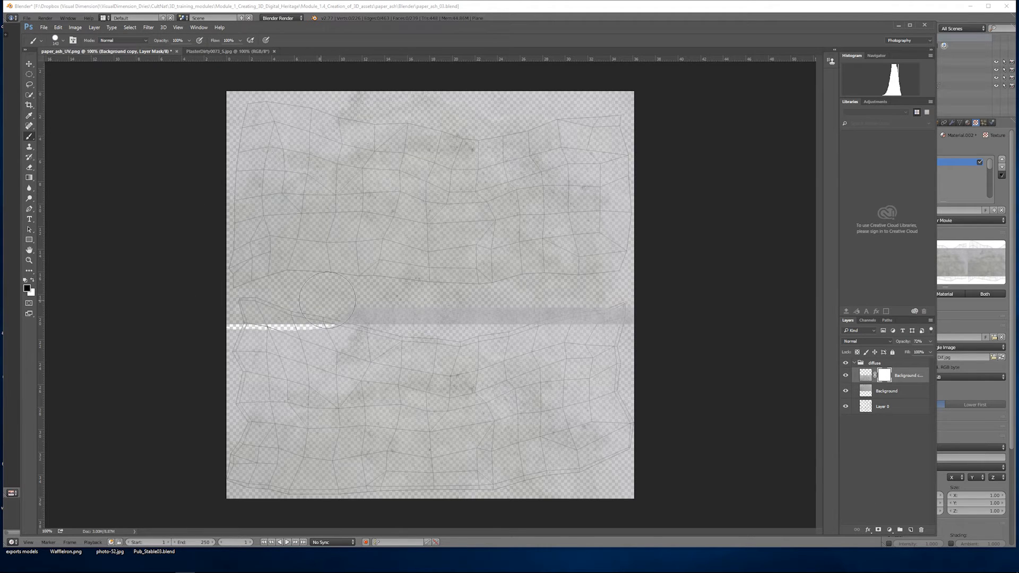
pyautogui.hotkey('ctrl', 'z')
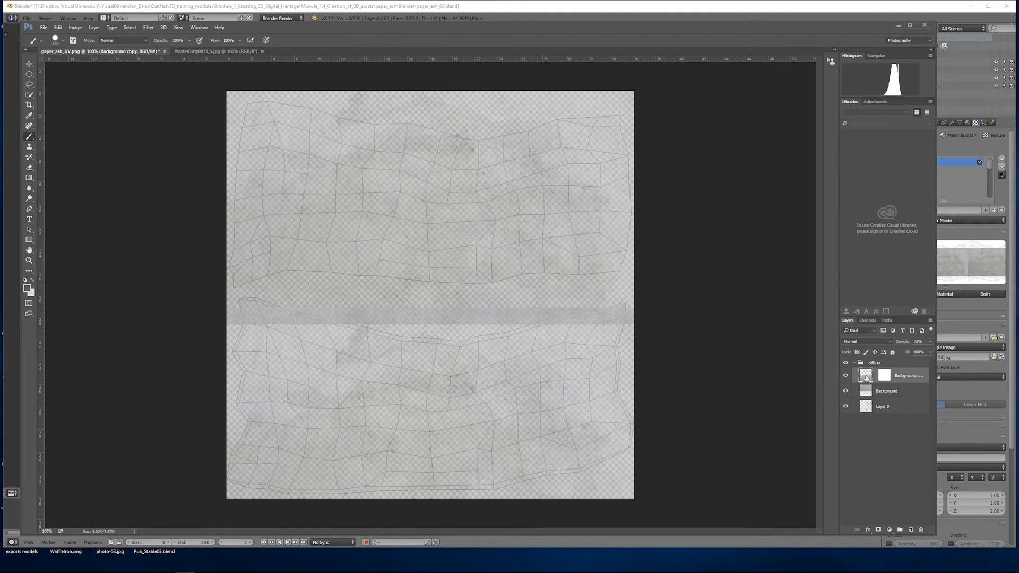
# Step: Move the Background copy plaster slightly and brush black on its mask to hide its upper edge along the gap between islands
pyautogui.click(29, 63)
pyautogui.moveTo(456, 339); pyautogui.dragTo(456, 352)
pyautogui.click(30, 137)
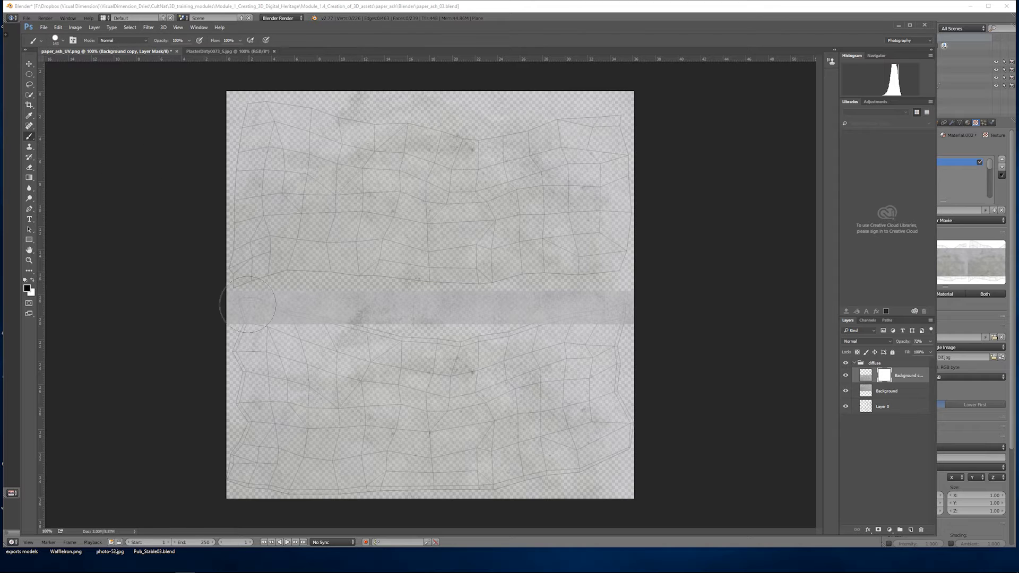
pyautogui.moveTo(390, 298); pyautogui.dragTo(453, 302)
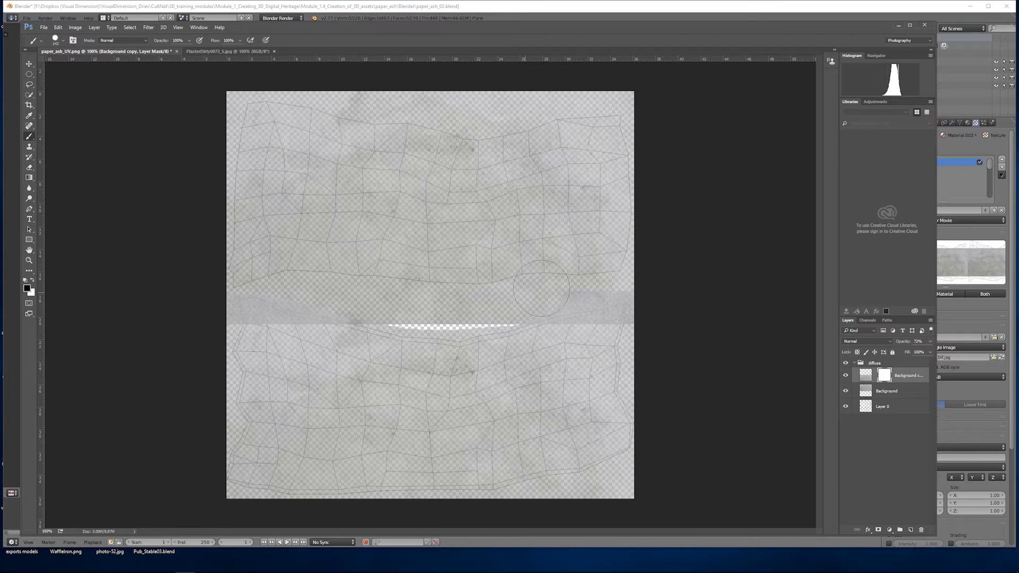
# Step: Add a layer mask to the Background layer and brush black along its lower edge, following the gap above the lower island
pyautogui.click(886, 391)
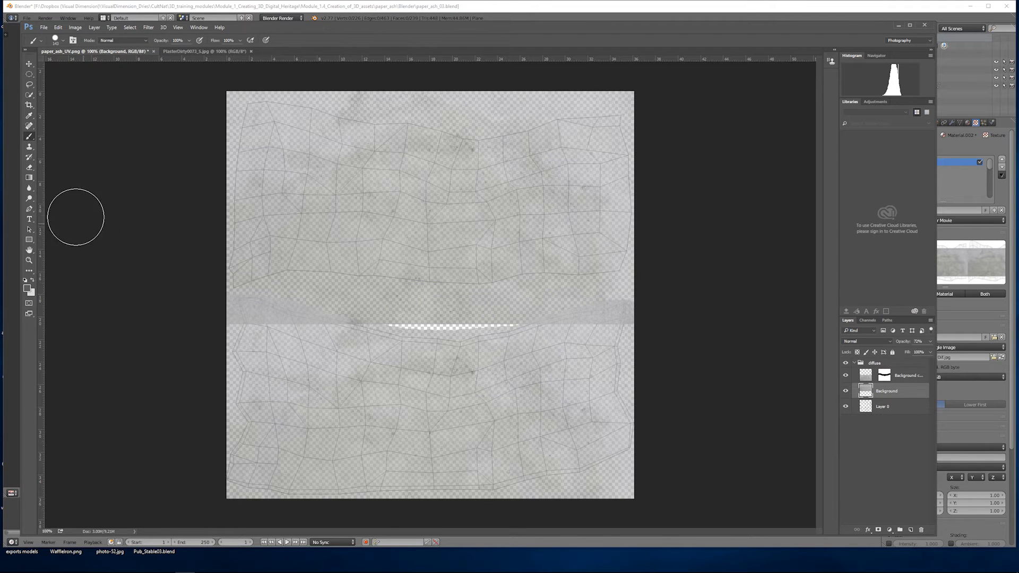
pyautogui.click(879, 530)
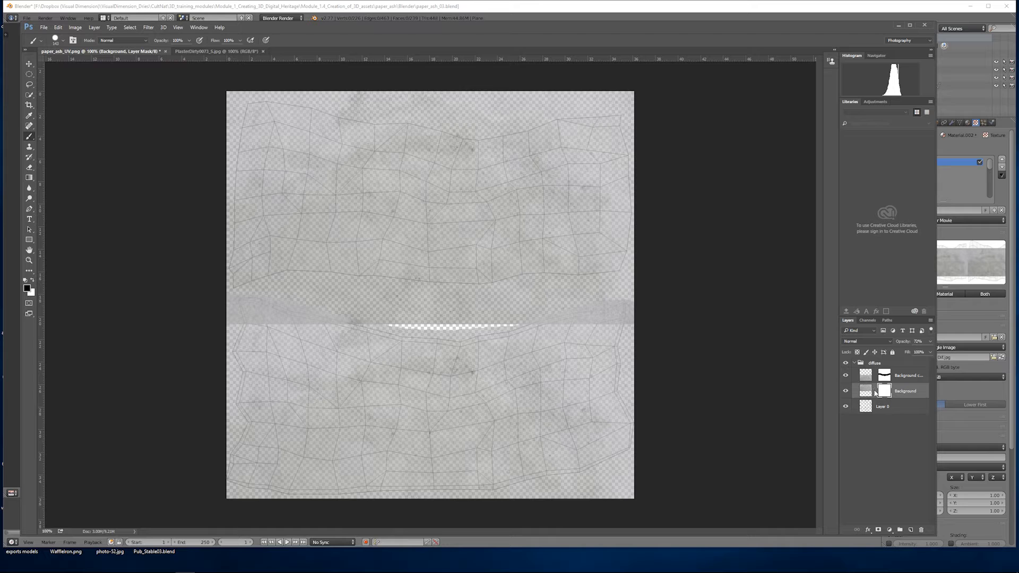
pyautogui.moveTo(218, 320)
pyautogui.mouseDown()
pyautogui.moveTo(289, 305)
pyautogui.moveTo(603, 328)
pyautogui.mouseUp()
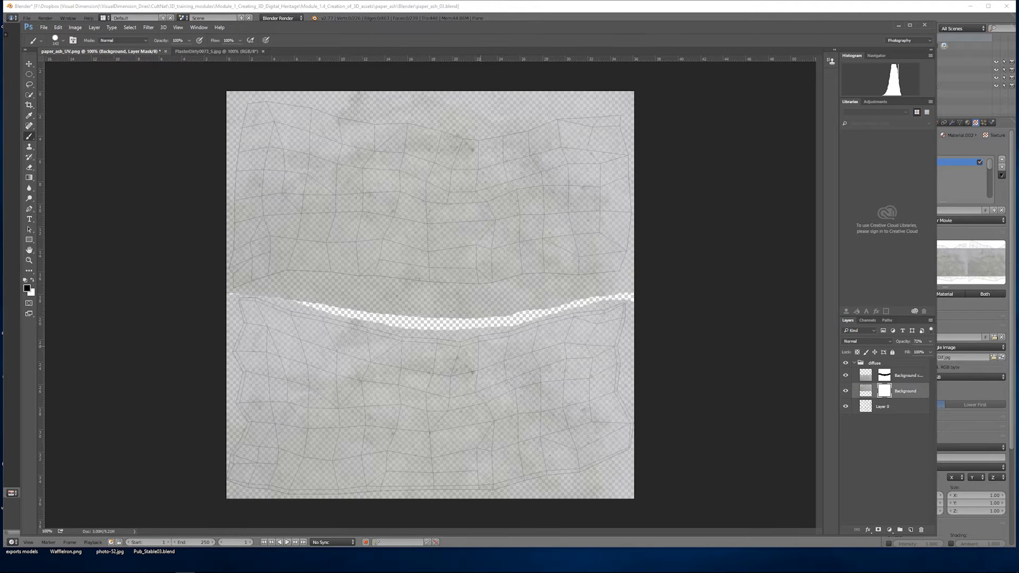
# Step: Take Layer 0 out of the diffuse group, rename it uv and toggle the group's visibility off and on
pyautogui.click(905, 376)
pyautogui.click(897, 396)
pyautogui.click(875, 408)
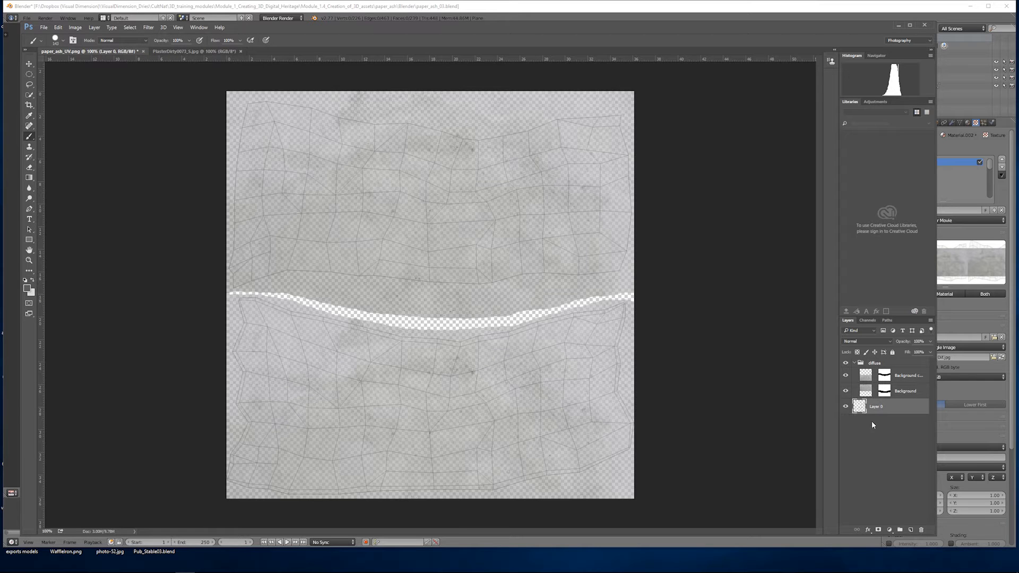
pyautogui.write('uv')
pyautogui.press('Return')
pyautogui.click(846, 363)
pyautogui.click(846, 363)
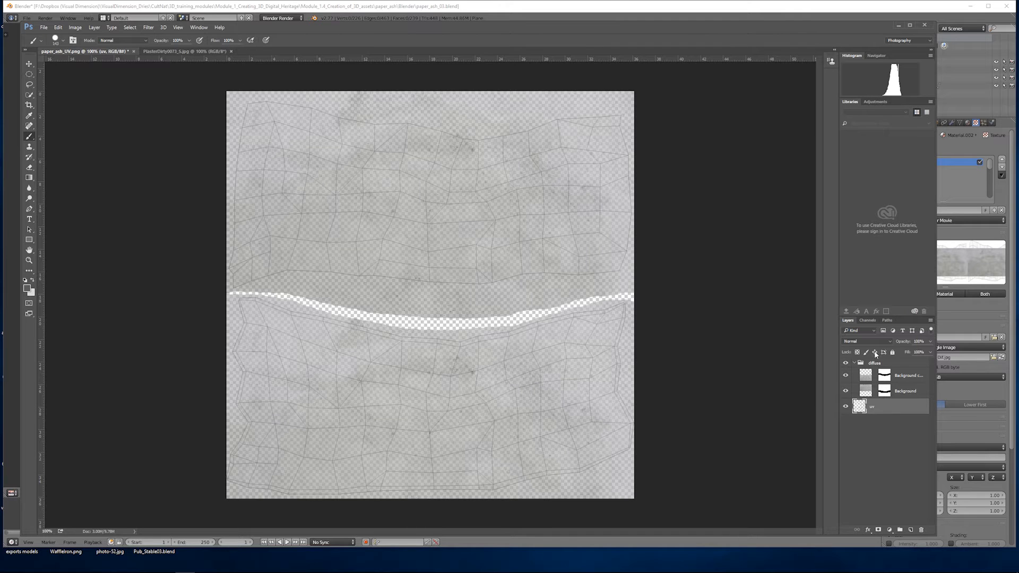
# Step: Restore both masked plaster layers to 100% opacity
pyautogui.click(900, 373)
pyautogui.keyDown('shift'); pyautogui.click(904, 391); pyautogui.keyUp('shift')
pyautogui.click(929, 341)
pyautogui.moveTo(926, 351); pyautogui.dragTo(929, 358)
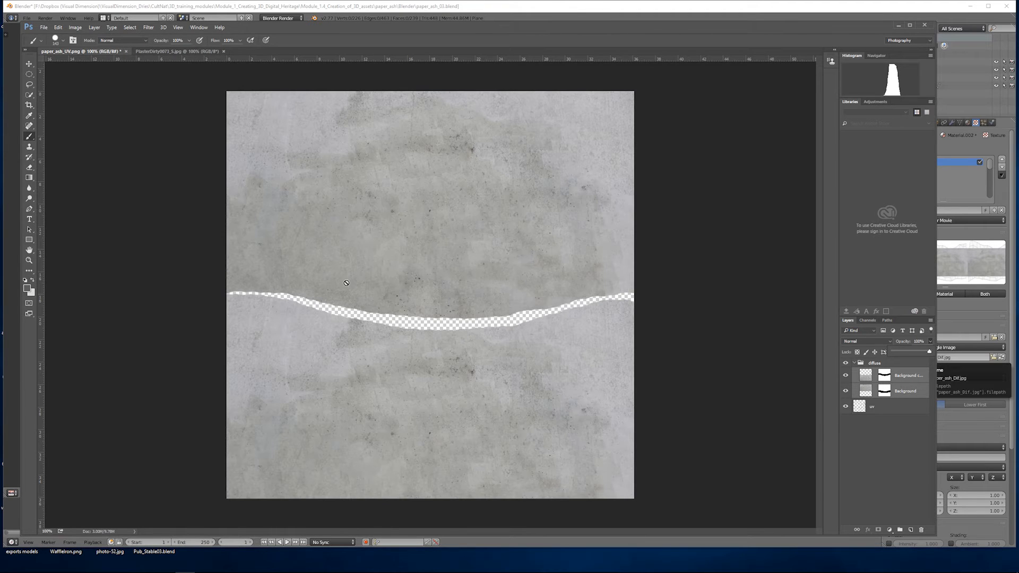
# Step: Save the image as a JPEG in the textures folder, overwriting paper_ash_Dif.jpg
pyautogui.click(44, 27)
pyautogui.click(54, 115)
pyautogui.click(371, 359)
pyautogui.click(96, 443)
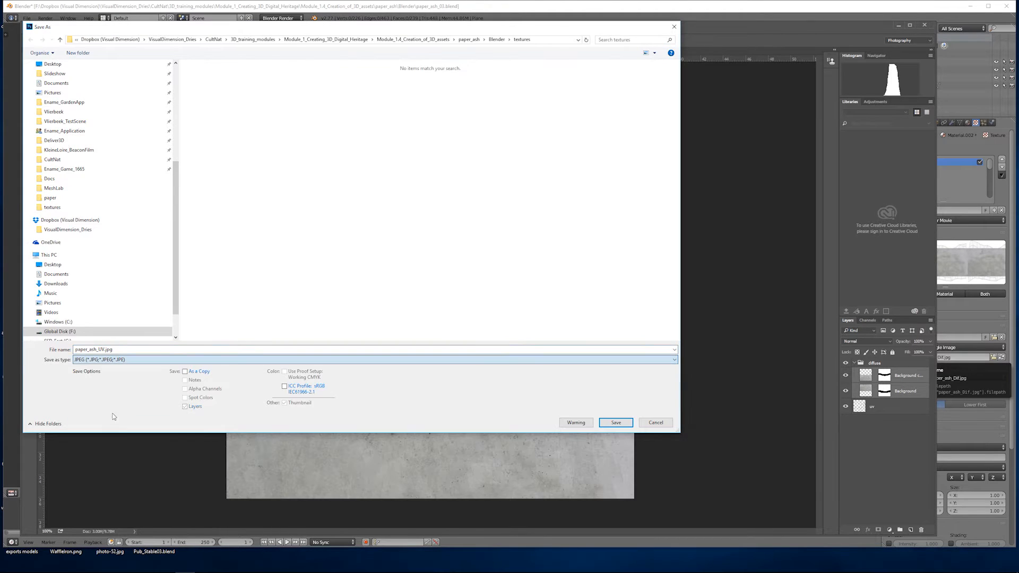
pyautogui.click(616, 423)
pyautogui.click(527, 290)
pyautogui.click(562, 162)
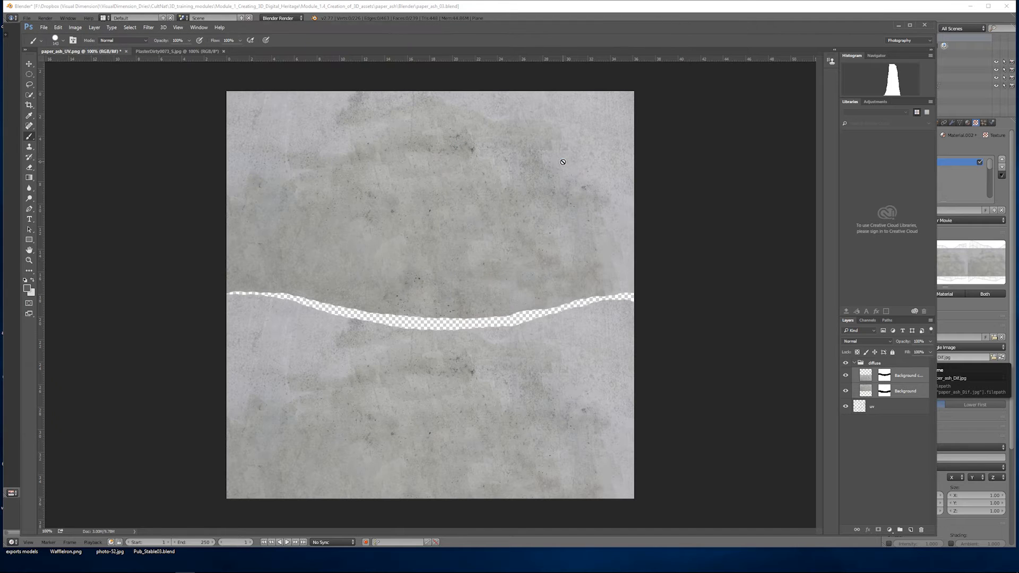
# Step: Save the layered document as paper_ash.psd in the textures folder
pyautogui.hotkey('ctrl', 's')
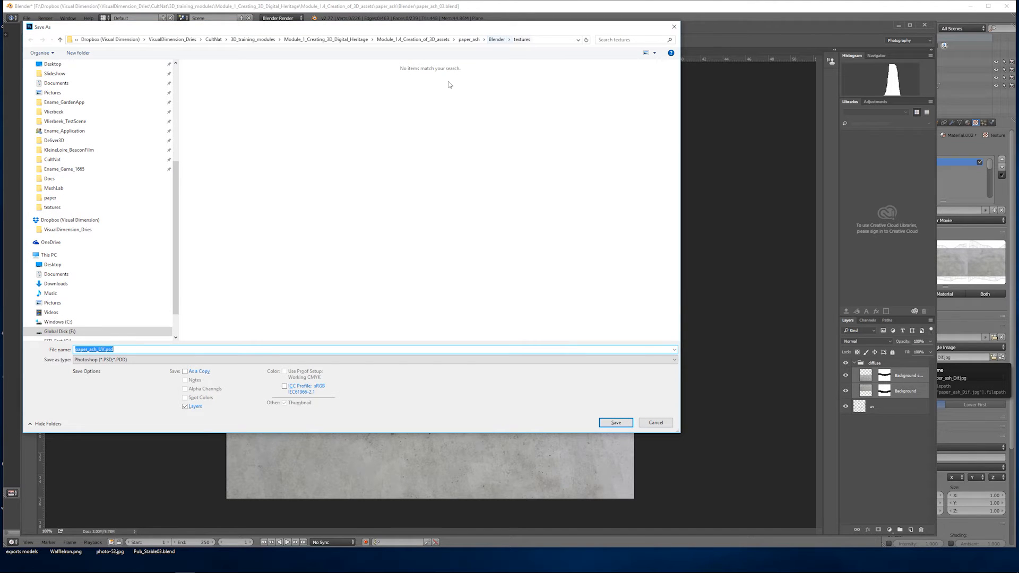
pyautogui.press('BackSpace')
pyautogui.press('BackSpace')
pyautogui.press('BackSpace')
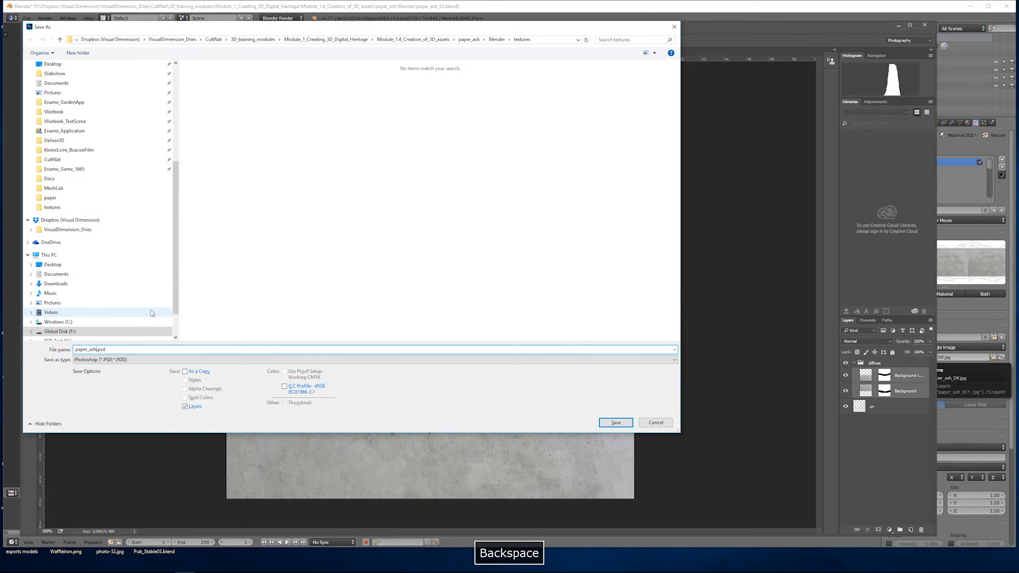
pyautogui.press('Return')
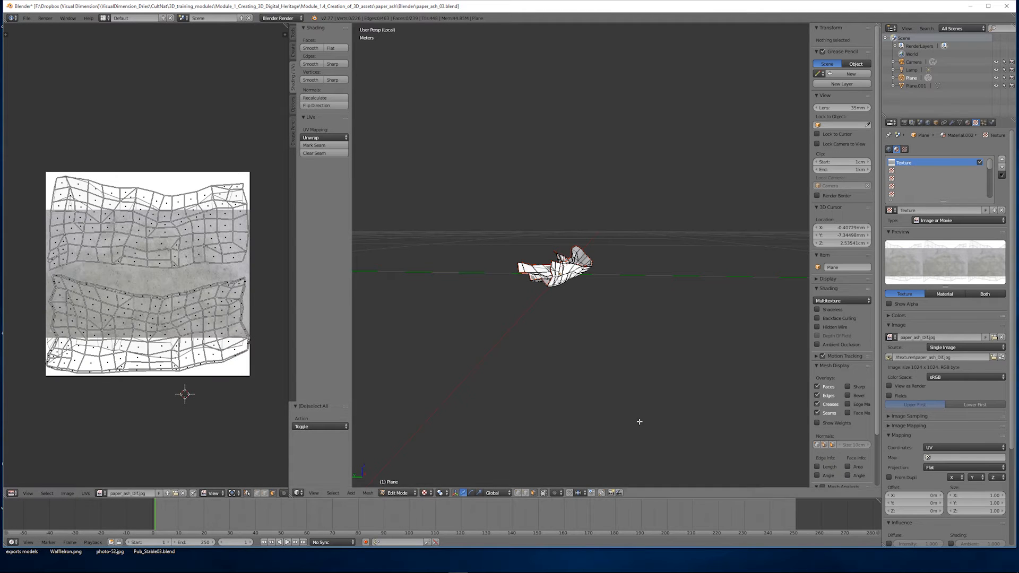
# Step: Switch to Blender, reload paper_ash_Dif.jpg and inspect the textured paper up close in Object Mode with nothing selected
pyautogui.press('Tab')
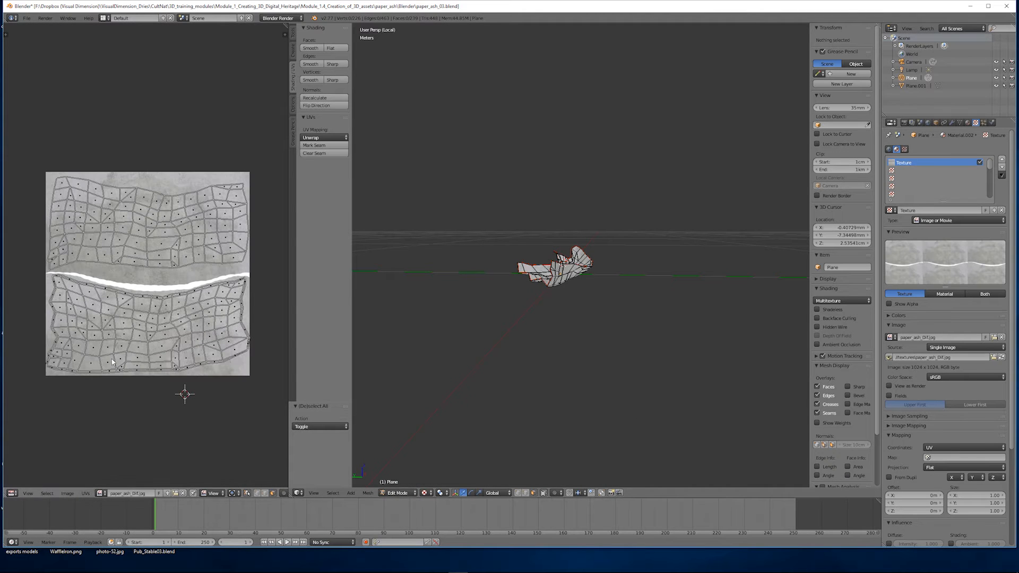
pyautogui.scroll(8, 549, 310)
pyautogui.moveTo(549, 310); pyautogui.dragTo(578, 307, button='middle')
pyautogui.scroll(3, 527, 269)
pyautogui.scroll(2, 578, 307)
pyautogui.scroll(-3, 534, 289)
pyautogui.click(506, 277)
pyautogui.press('a')
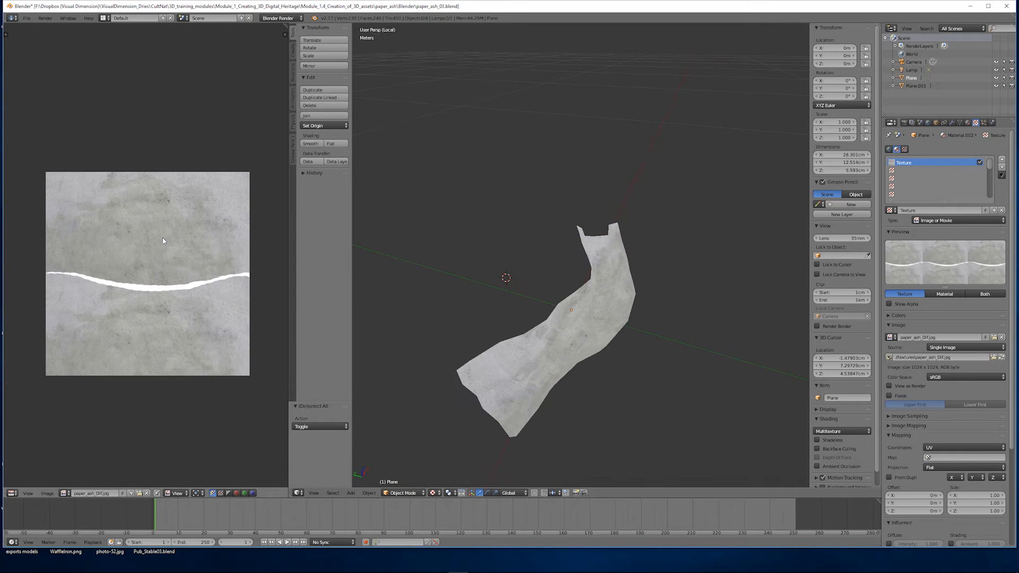
# Step: Switch to Photos and browse the reference paintings and engravings, examining how crumpled paper with tobacco or ash is depicted
pyautogui.moveTo(0, 65)
pyautogui.mouseDown()
pyautogui.moveTo(592, 65)
pyautogui.moveTo(595, 25)
pyautogui.mouseUp()
pyautogui.press('Right')
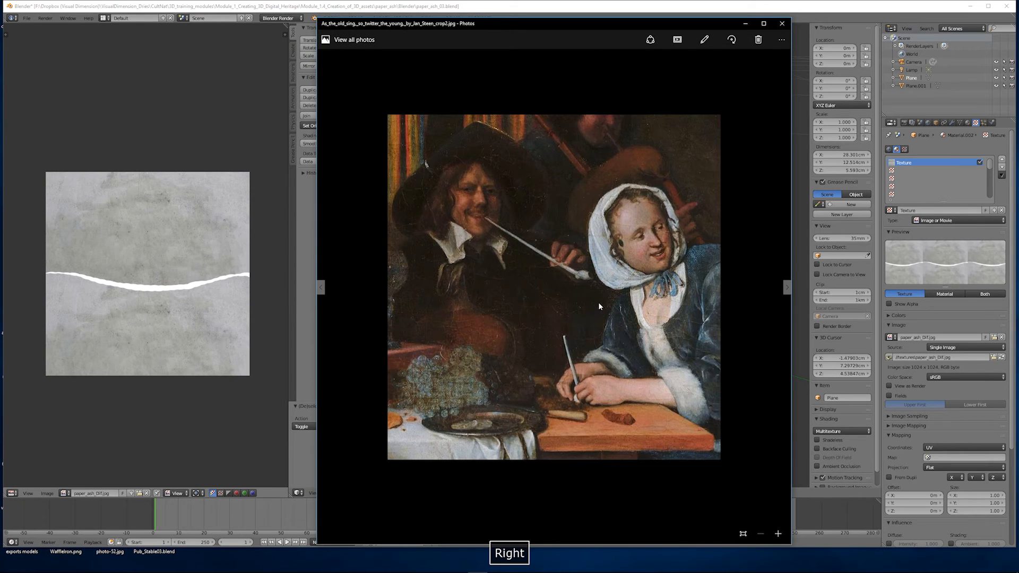
pyautogui.press('Right')
pyautogui.press('Right')
pyautogui.press('Right')
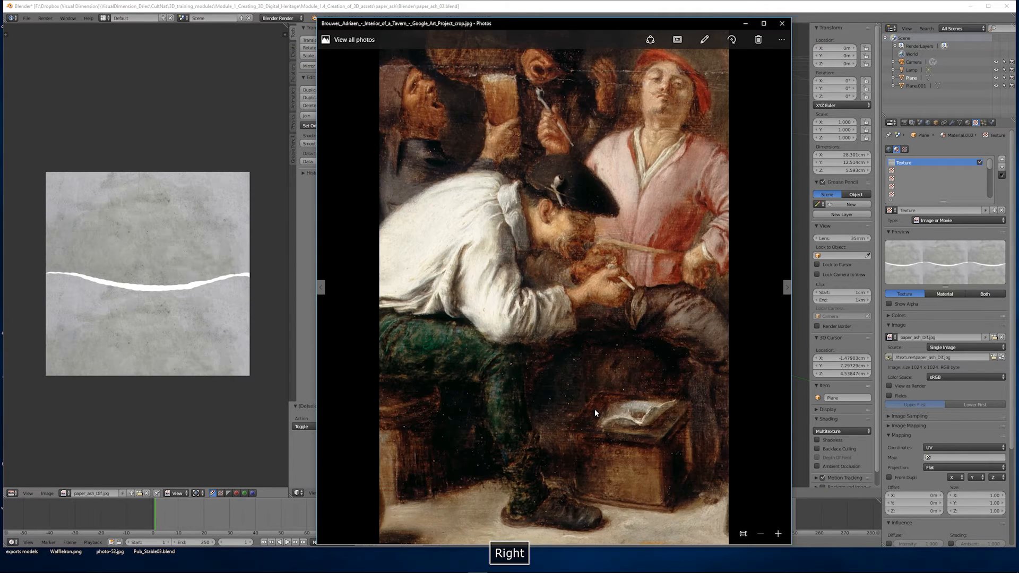
pyautogui.press('Right')
pyautogui.press('Right')
pyautogui.press('Right')
pyautogui.press('Right')
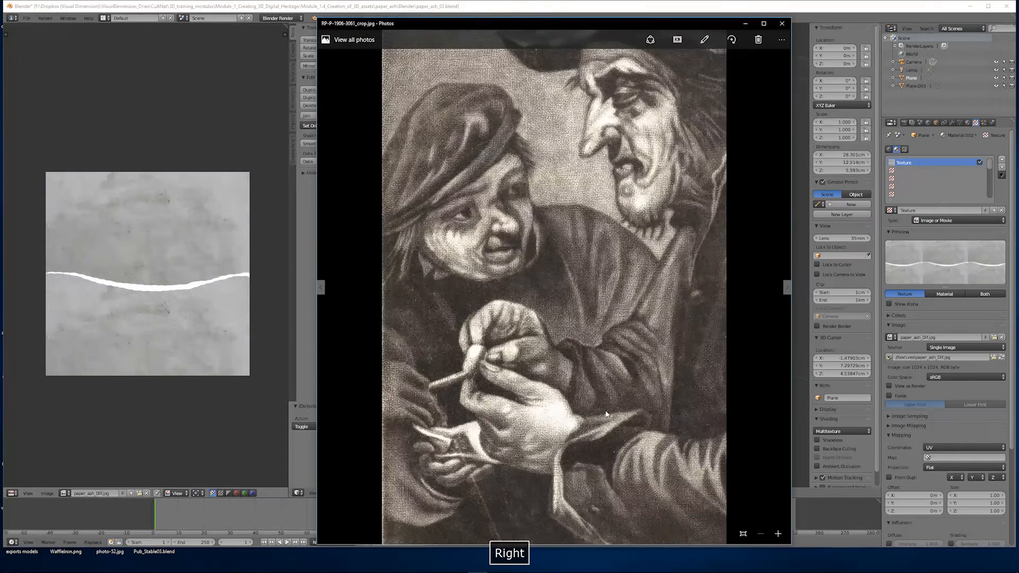
pyautogui.press('Right')
pyautogui.press('Right')
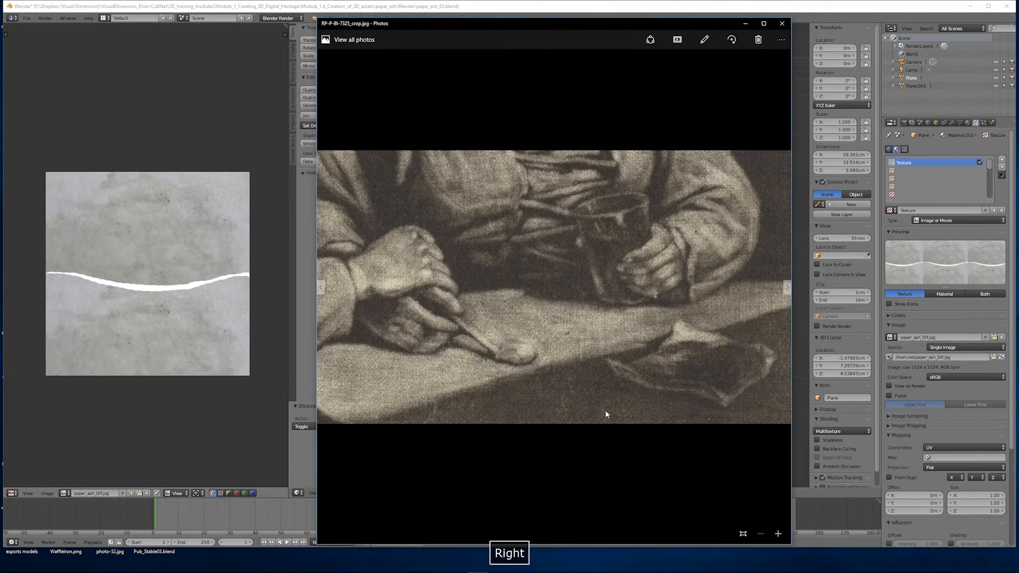
pyautogui.press('Right')
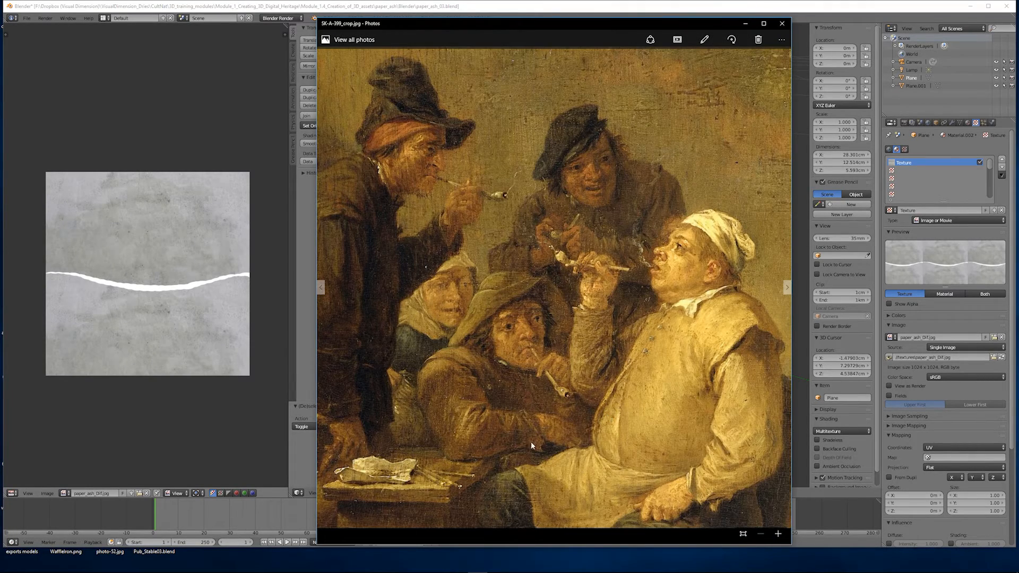
pyautogui.press('Right')
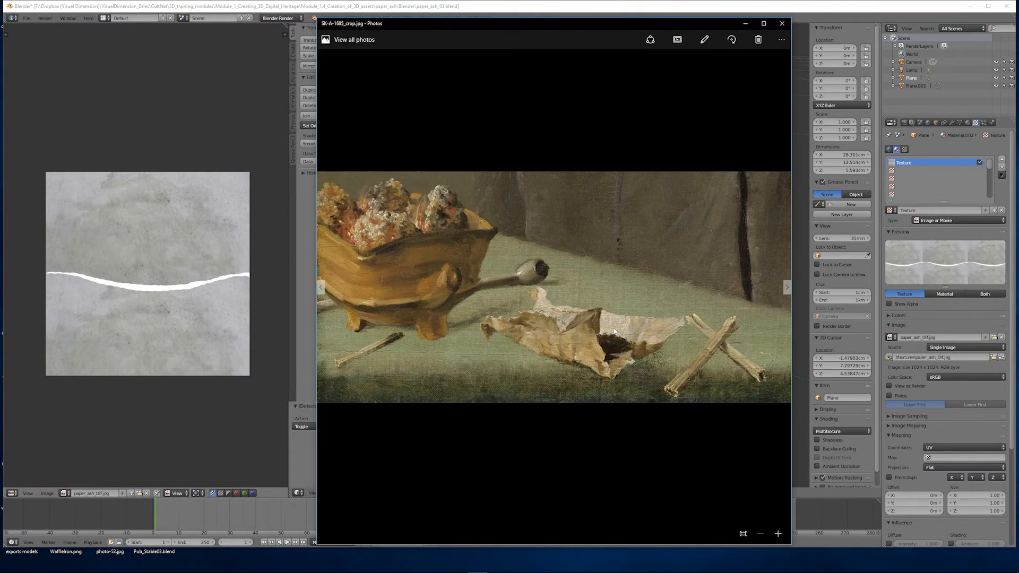
pyautogui.press('Right')
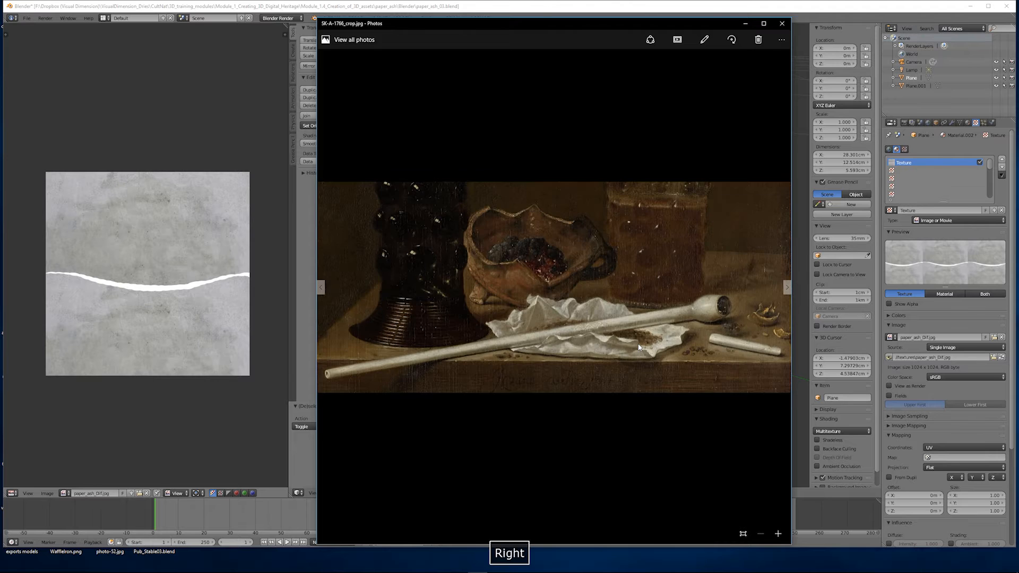
pyautogui.press('Right')
pyautogui.press('Right')
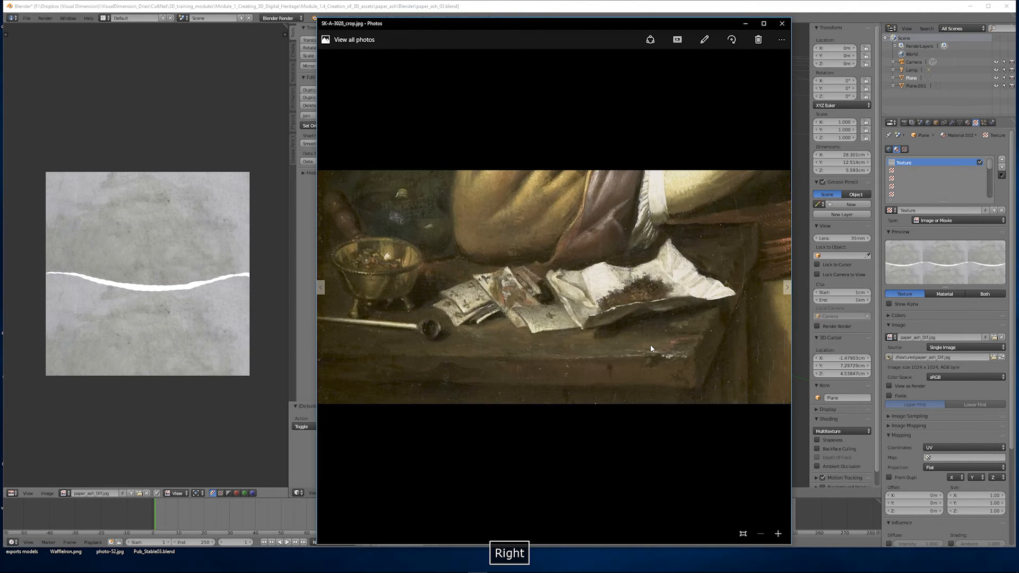
# Step: Check the painting with the ash-covered paper once more and return to the paper model in Blender
pyautogui.press('Right')
pyautogui.press('Left')
pyautogui.moveTo(653, 27); pyautogui.dragTo(0, 24)
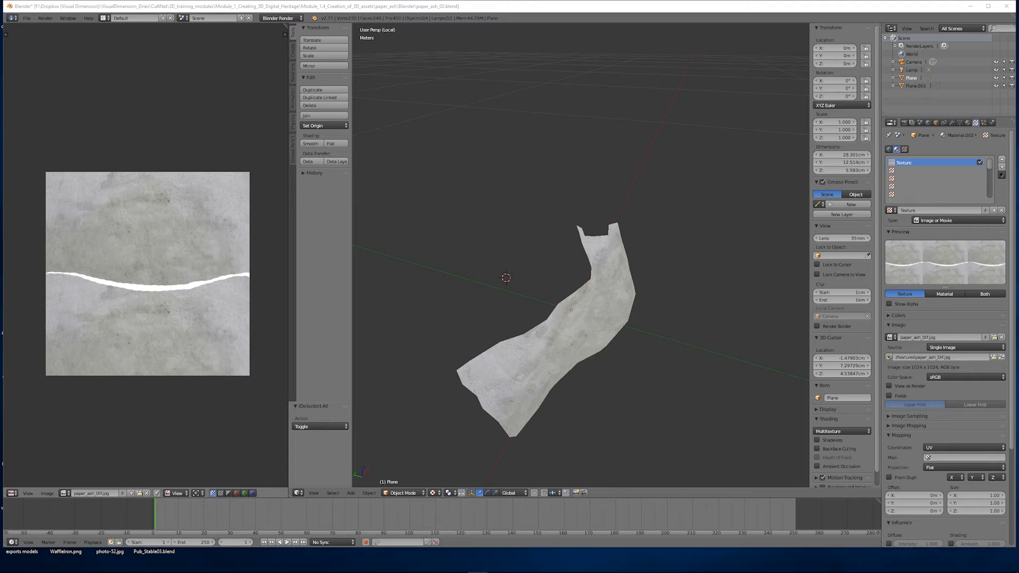
pyautogui.moveTo(575, 272); pyautogui.dragTo(567, 222, button='middle')
pyautogui.scroll(2, 569, 277)
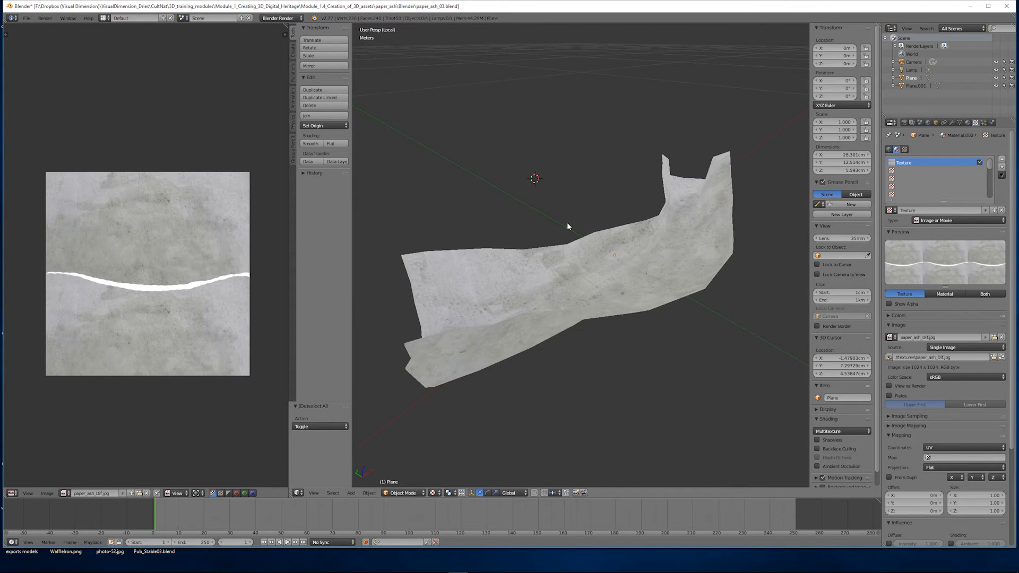
# Step: Select a patch of faces along the middle of the paper's upper side in Edit Mode
pyautogui.press('KP_7')
pyautogui.press('KP_5')
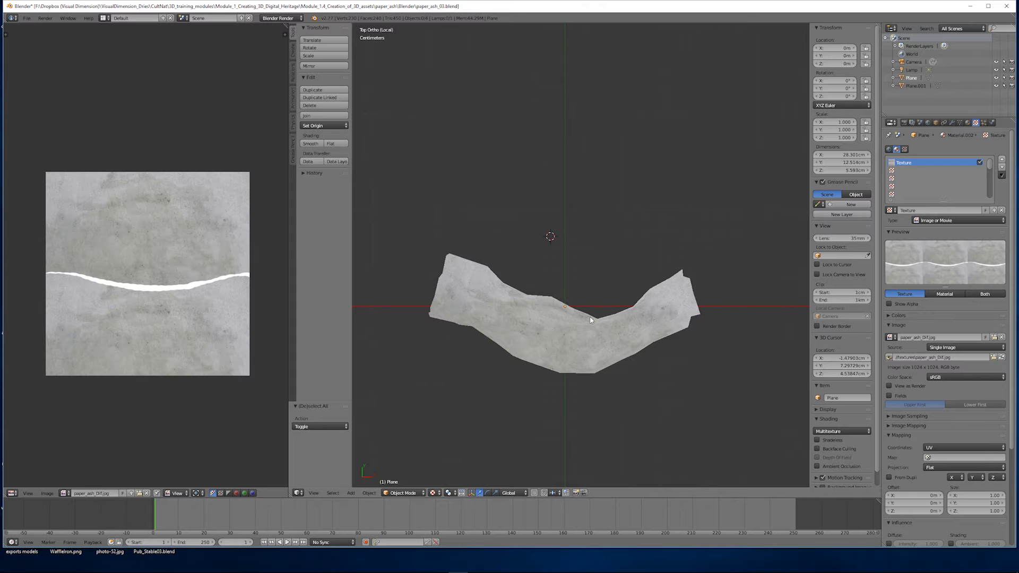
pyautogui.keyDown('shift'); pyautogui.moveTo(562, 332); pyautogui.dragTo(560, 295, button='middle'); pyautogui.keyUp('shift')
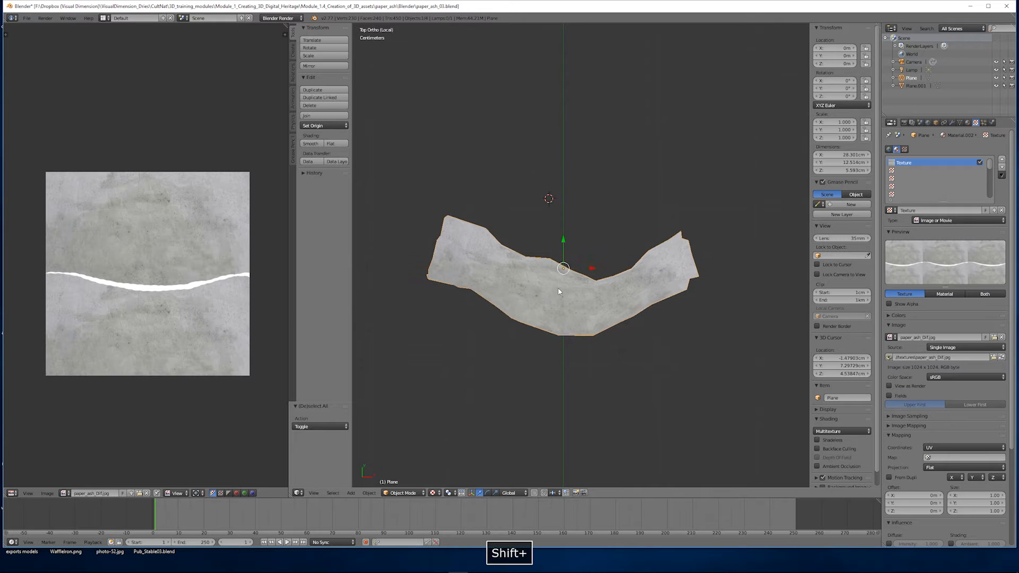
pyautogui.scroll(2, 561, 295)
pyautogui.press('Tab')
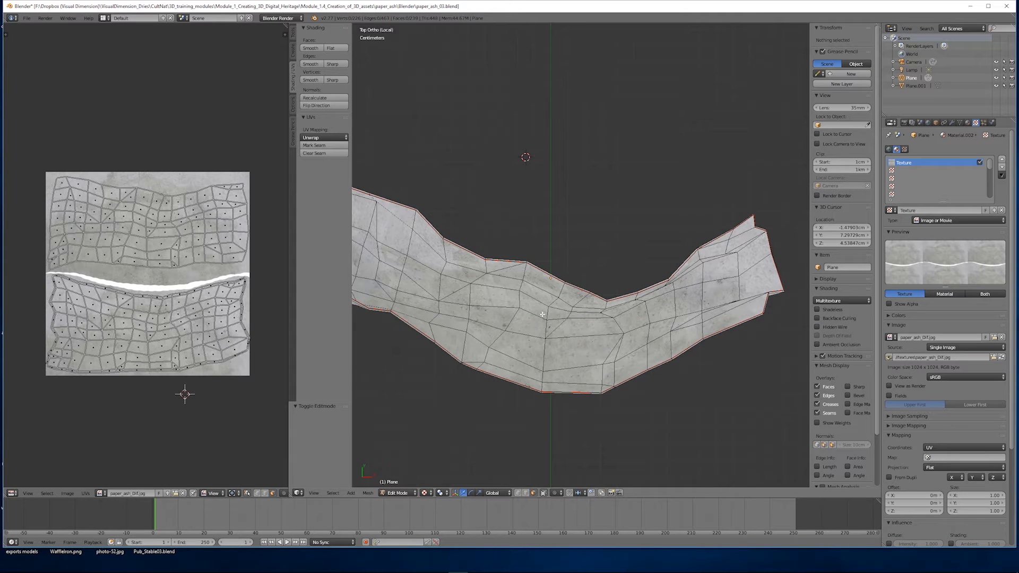
pyautogui.rightClick(529, 335)
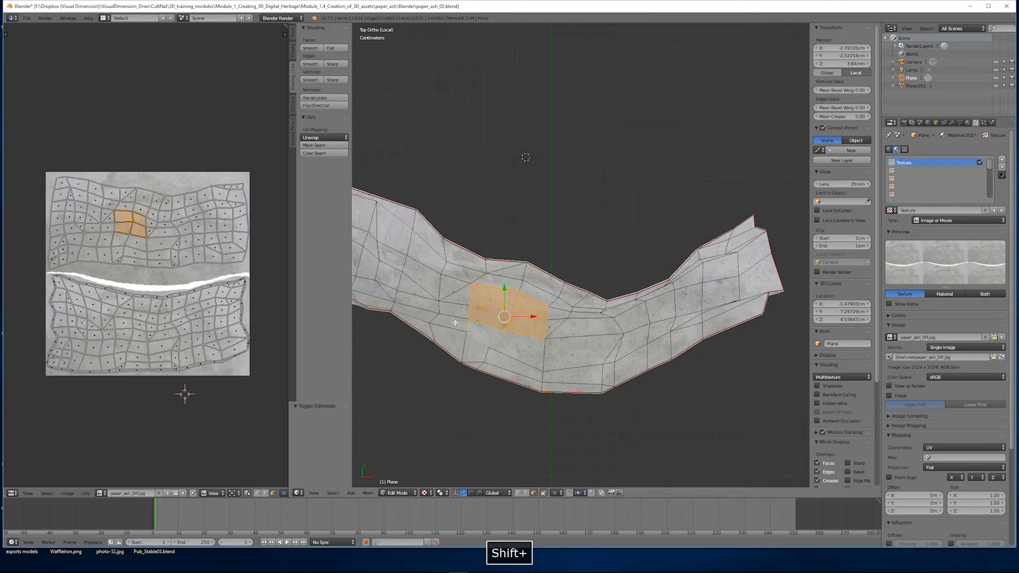
pyautogui.moveTo(445, 303); pyautogui.dragTo(623, 291, button='middle')
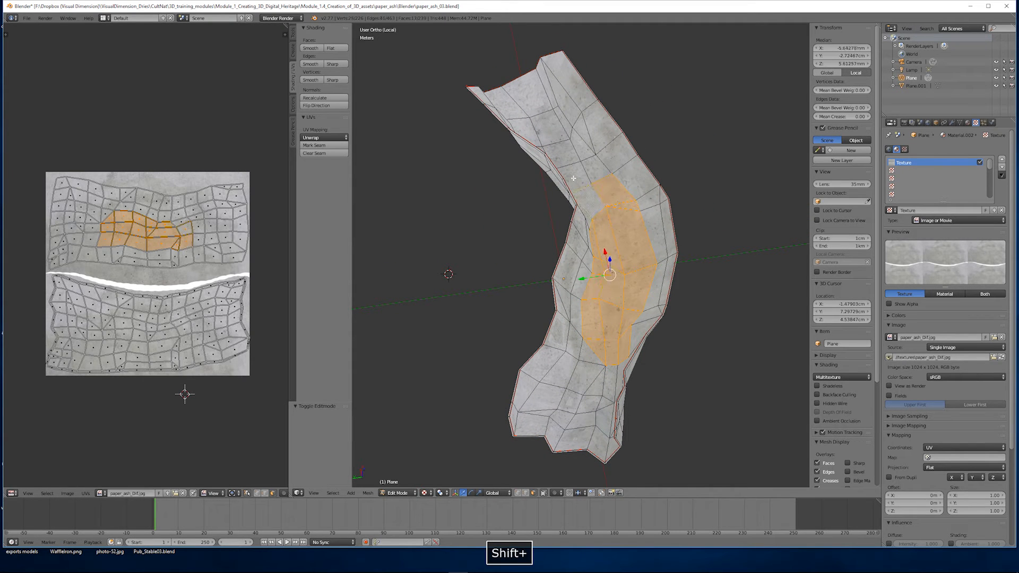
pyautogui.moveTo(594, 188)
pyautogui.mouseDown(button='middle')
pyautogui.moveTo(537, 198)
pyautogui.moveTo(535, 218)
pyautogui.moveTo(594, 228)
pyautogui.moveTo(590, 258)
pyautogui.moveTo(613, 200)
pyautogui.moveTo(637, 194)
pyautogui.moveTo(605, 192)
pyautogui.mouseUp(button='middle')
pyautogui.scroll(2, 597, 191)
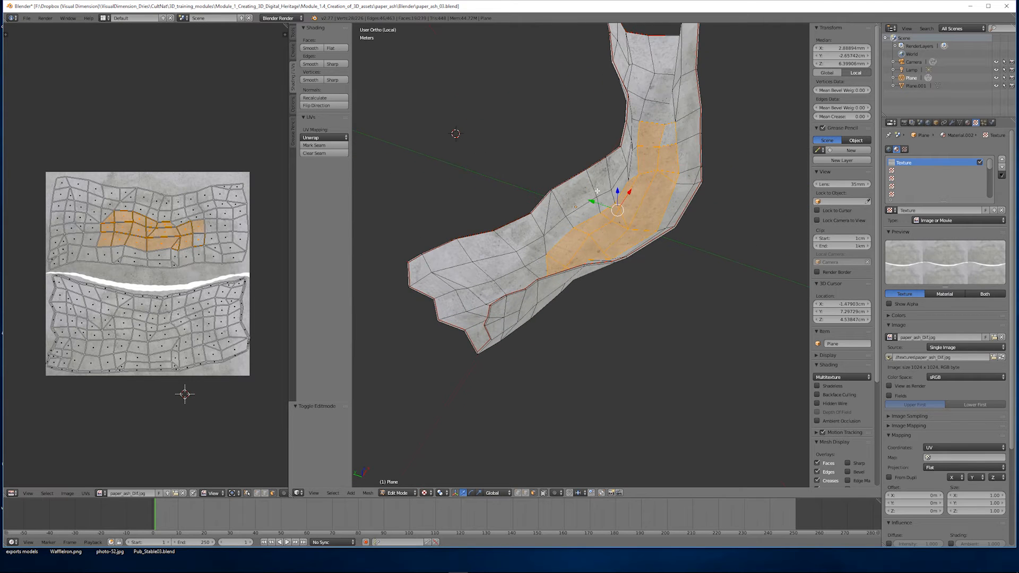
# Step: Duplicate the selected faces in place, separate them into their own object and select all of its faces
pyautogui.hotkey('shift', 'd')
pyautogui.rightClick(607, 159)
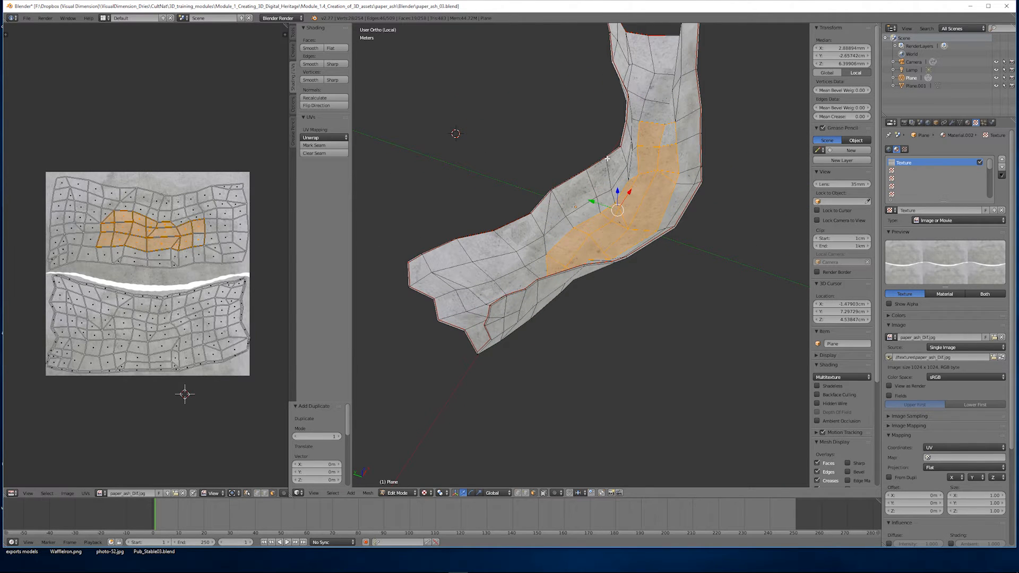
pyautogui.press('Return')
pyautogui.press('Tab')
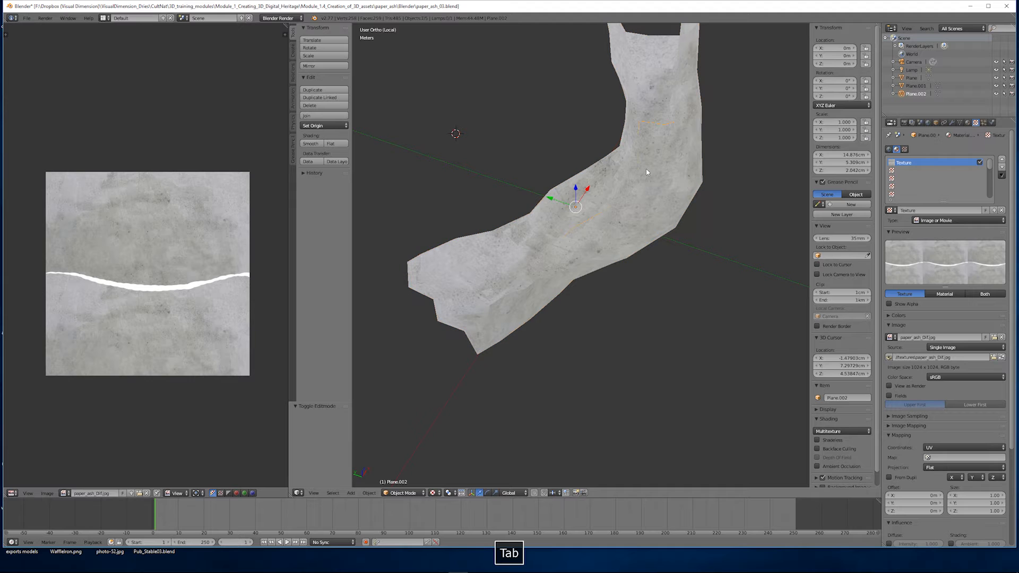
pyautogui.press('Tab')
pyautogui.keyDown('shift'); pyautogui.moveTo(602, 169); pyautogui.dragTo(587, 205, button='middle'); pyautogui.keyUp('shift')
pyautogui.moveTo(588, 205); pyautogui.dragTo(659, 206, button='middle')
pyautogui.scroll(2, 604, 210)
pyautogui.press('Tab')
pyautogui.press('Tab')
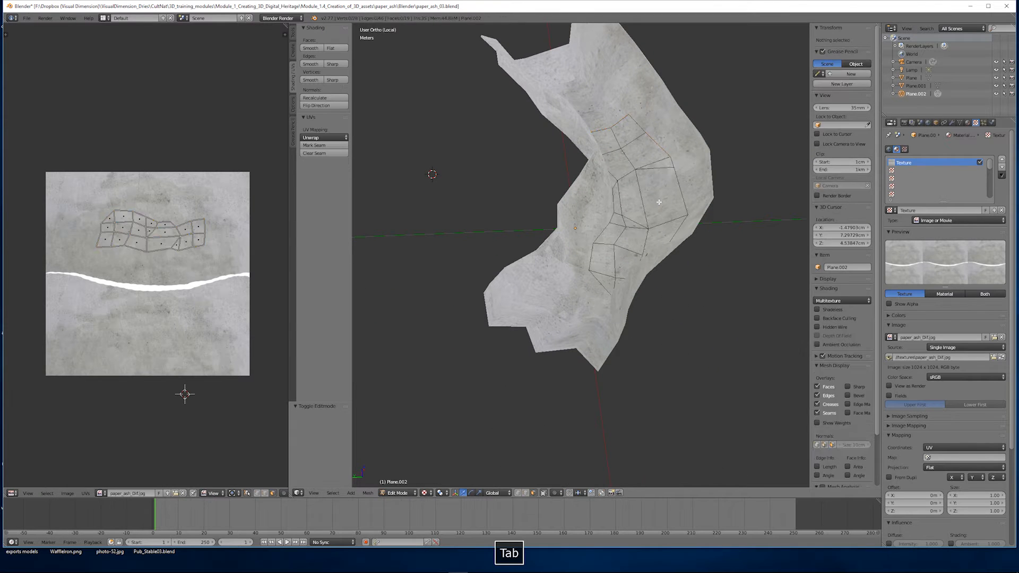
pyautogui.press('a')
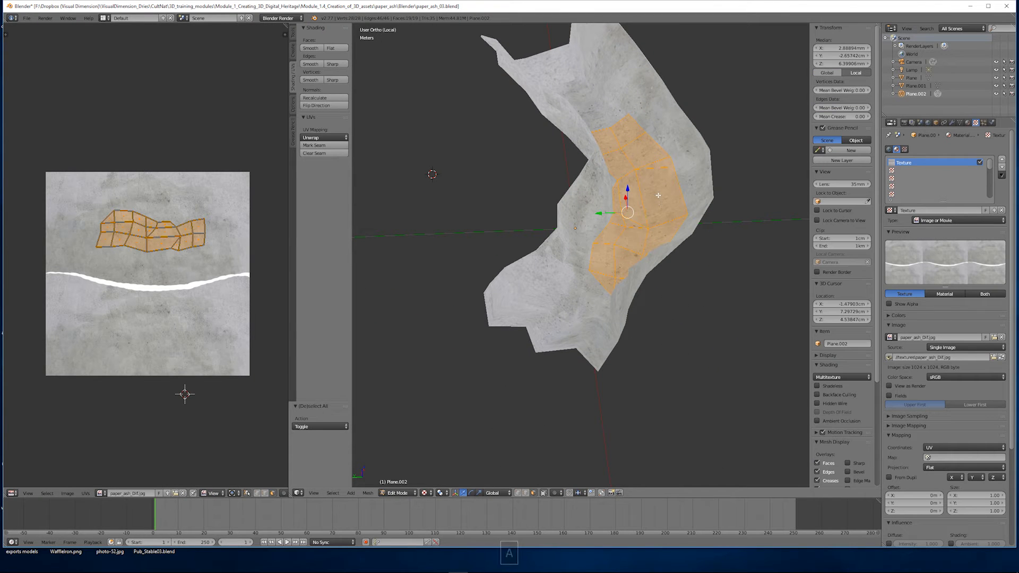
pyautogui.press('Tab')
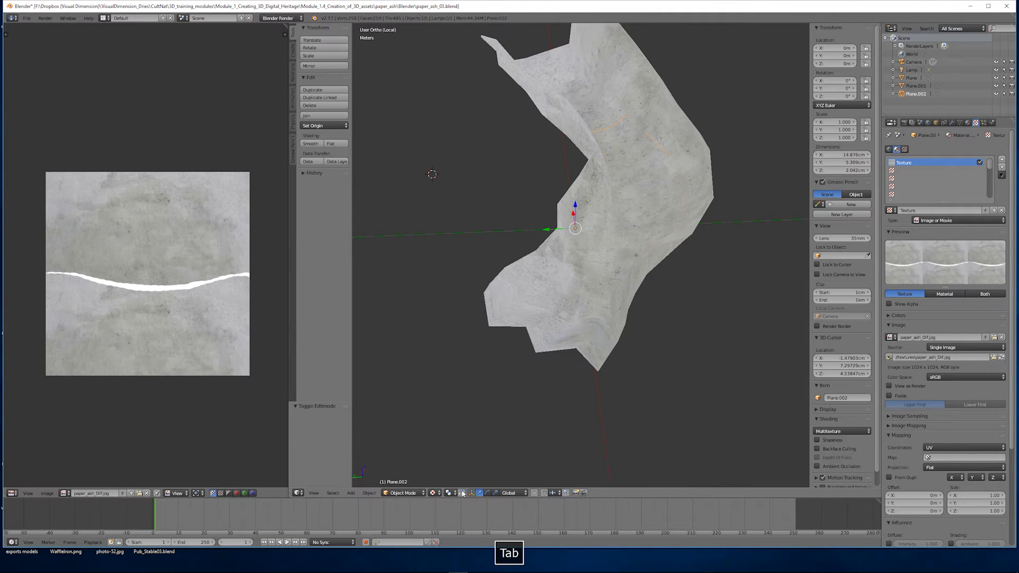
# Step: Give the separated patch its own material copy and remove the paper texture from that material
pyautogui.click(968, 123)
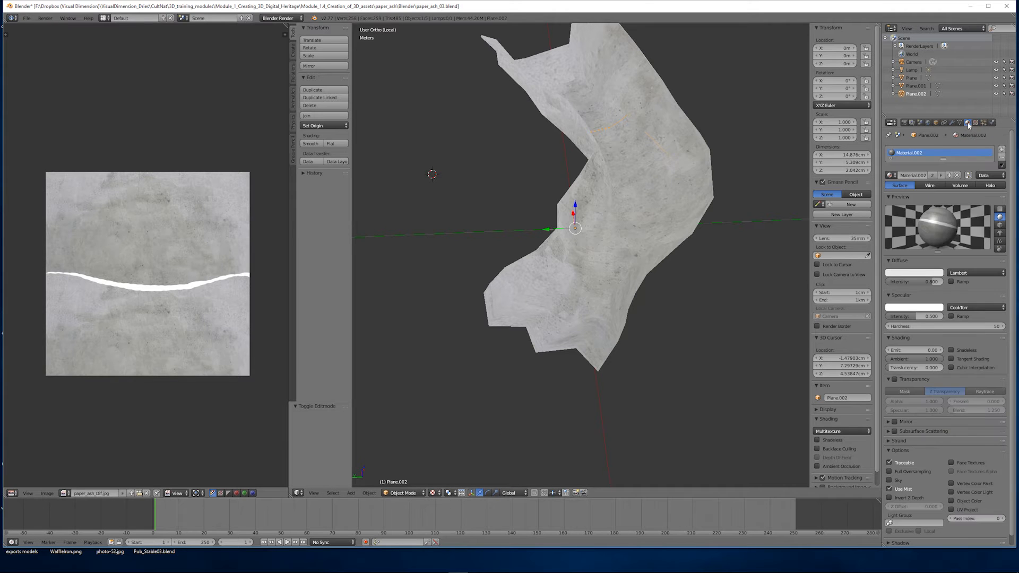
pyautogui.click(951, 175)
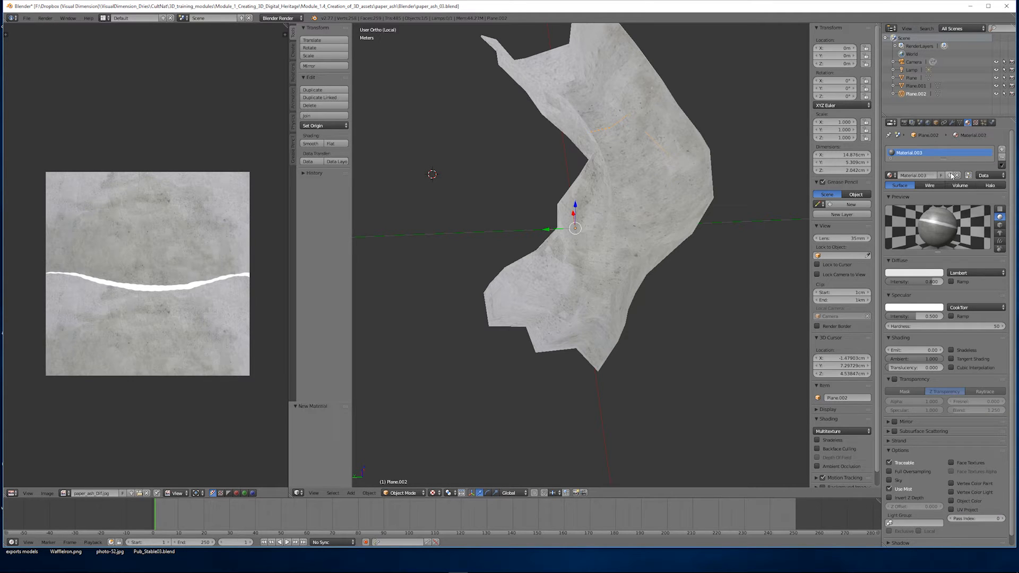
pyautogui.click(975, 123)
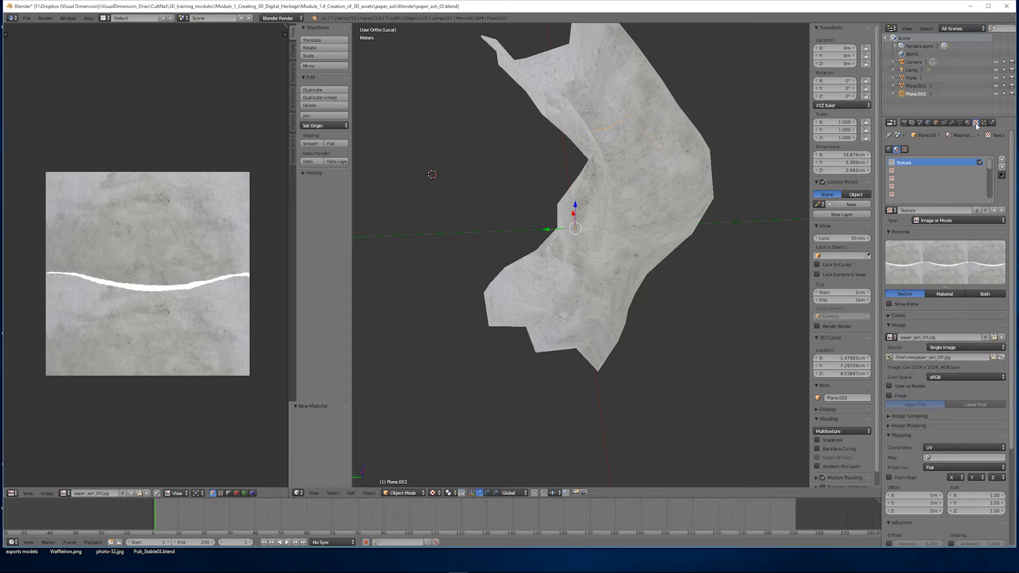
pyautogui.click(994, 211)
pyautogui.click(1002, 210)
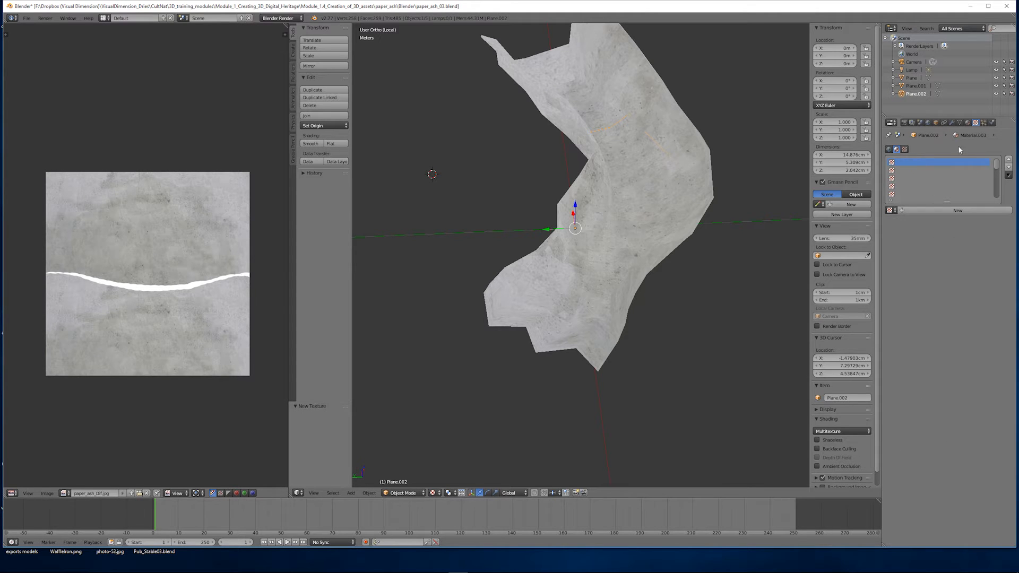
pyautogui.click(967, 123)
# Step: Preview the patch in GLSL viewport shading and return to Multitexture shading
pyautogui.moveTo(637, 218); pyautogui.dragTo(662, 214, button='middle')
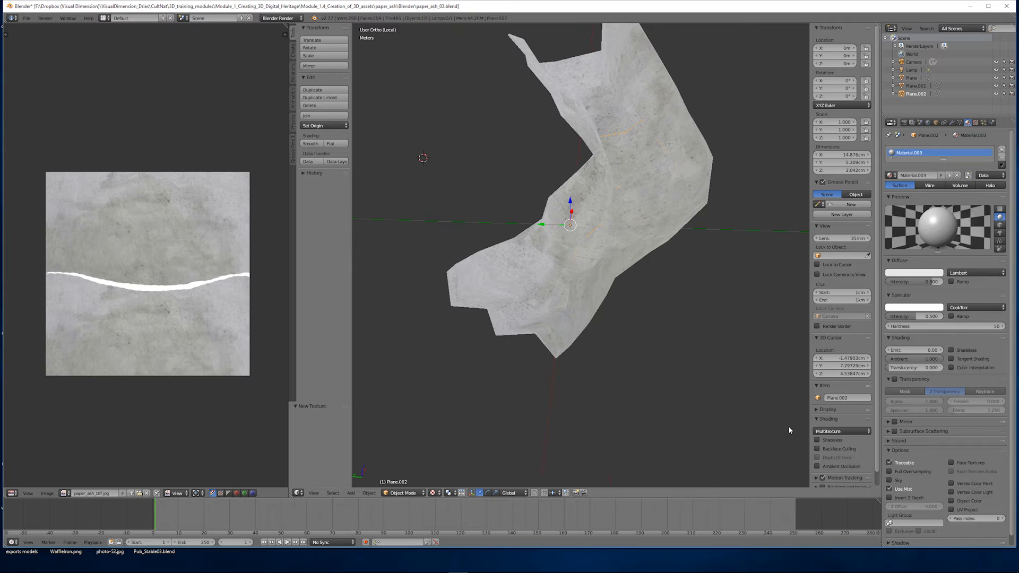
pyautogui.click(842, 431)
pyautogui.click(839, 421)
pyautogui.moveTo(683, 277); pyautogui.dragTo(657, 290, button='middle')
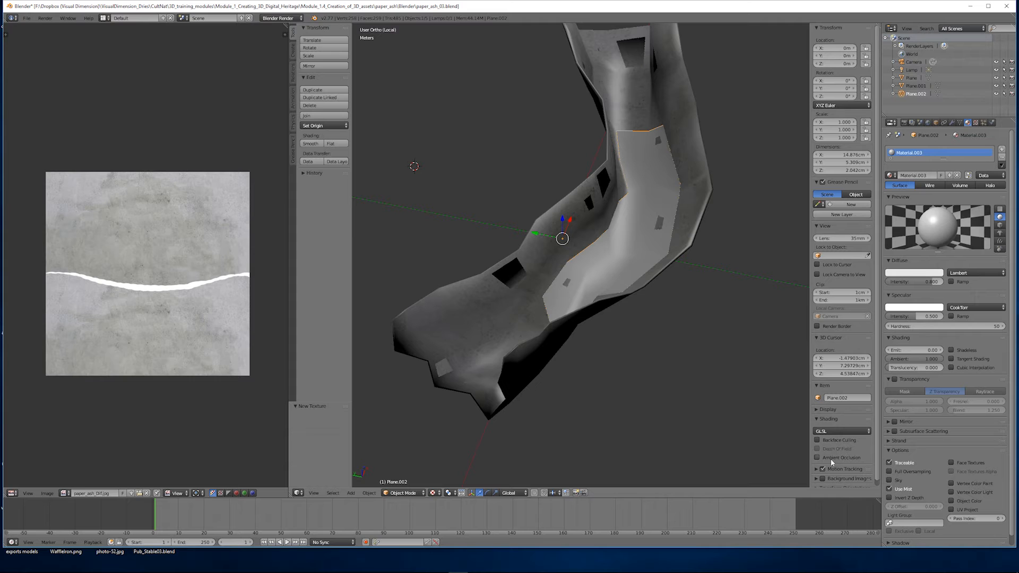
pyautogui.click(828, 421)
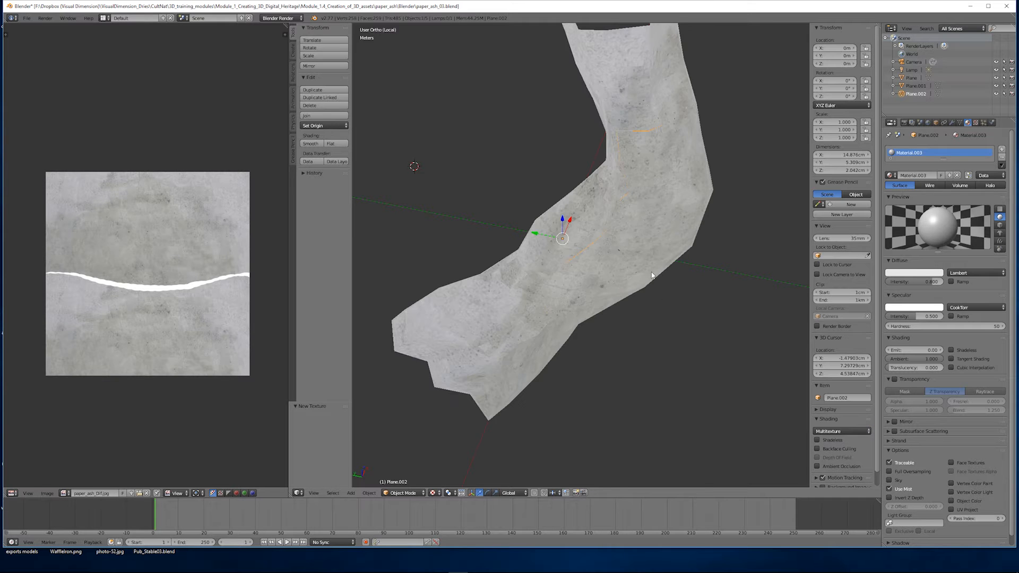
# Step: Unlink paper_ash_Dif.jpg from the patch's faces in the UV editor
pyautogui.press('Tab')
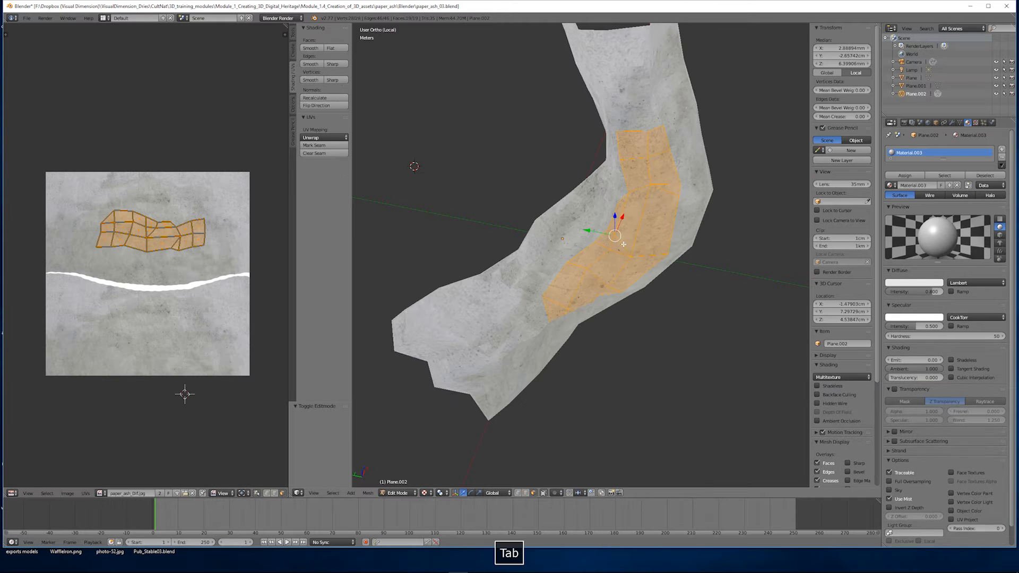
pyautogui.click(194, 492)
pyautogui.keyDown('shift'); pyautogui.moveTo(638, 216); pyautogui.dragTo(585, 256, button='middle'); pyautogui.keyUp('shift')
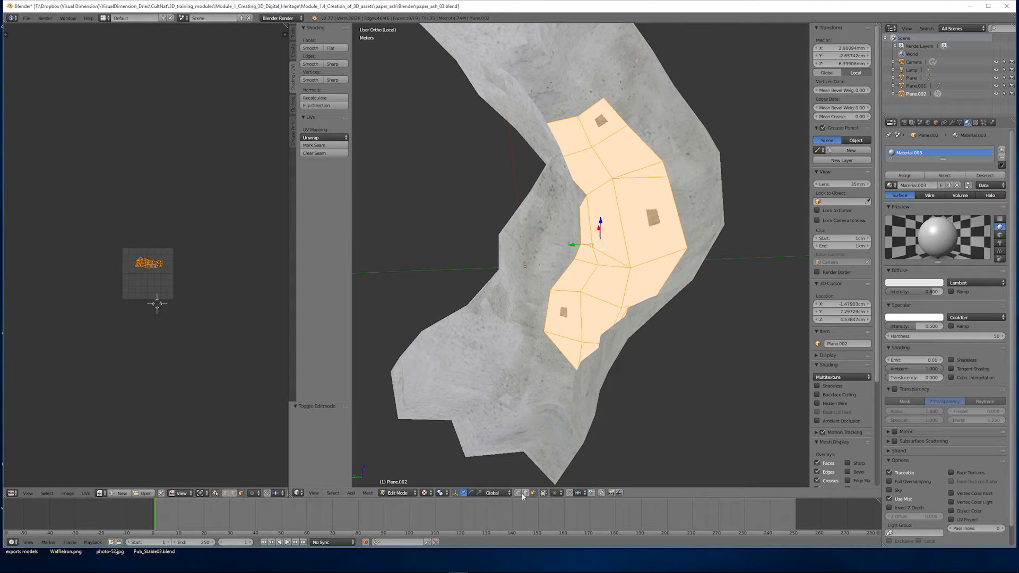
pyautogui.rightClick(632, 272)
pyautogui.keyDown('shift'); pyautogui.rightClick(599, 265); pyautogui.keyUp('shift')
pyautogui.moveTo(605, 252); pyautogui.dragTo(637, 282, button='middle')
pyautogui.hotkey('ctrl', 't')
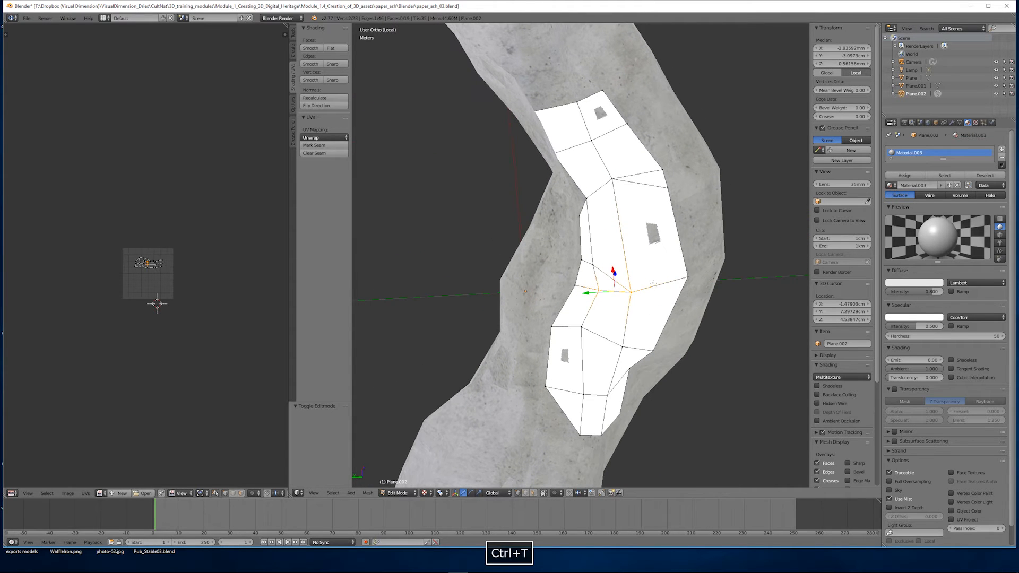
pyautogui.hotkey('ctrl', 'r')
pyautogui.press('Escape')
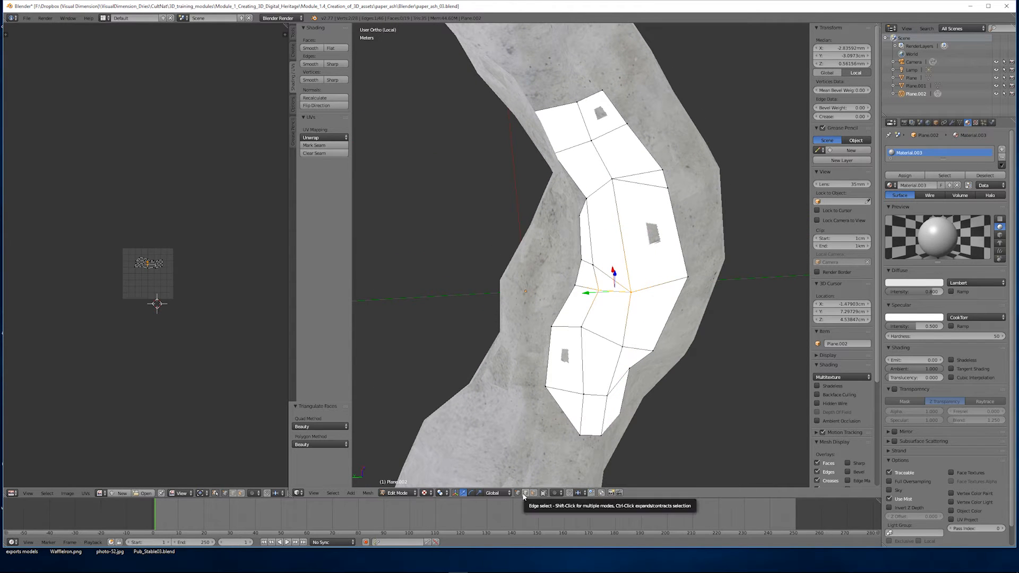
# Step: Add a loop cut through the widest faces in the middle of the patch
pyautogui.moveTo(595, 297); pyautogui.dragTo(600, 260, button='middle')
pyautogui.hotkey('ctrl', 'r')
pyautogui.click(645, 244)
pyautogui.click(644, 244)
# Step: Cut extra edges into the patch's faces with the Knife tool, dividing its strips from end to end
pyautogui.press('k')
pyautogui.click(618, 97)
pyautogui.press('Return')
pyautogui.moveTo(621, 98); pyautogui.dragTo(603, 103, button='middle')
pyautogui.press('k')
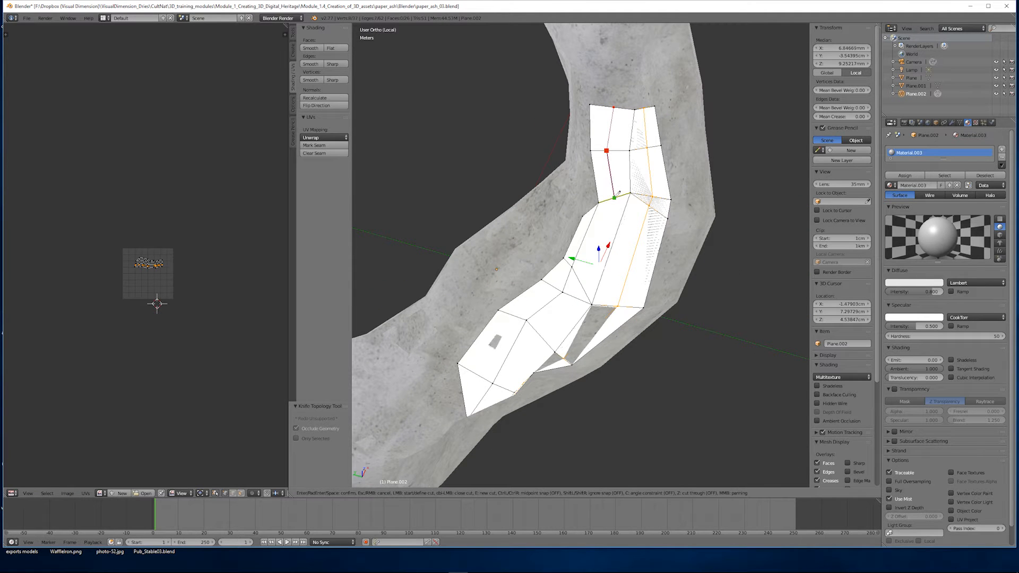
pyautogui.click(501, 388)
pyautogui.press('Return')
pyautogui.moveTo(501, 388); pyautogui.dragTo(494, 434, button='middle')
pyautogui.press('k')
pyautogui.click(563, 427)
pyautogui.click(550, 472)
pyautogui.press('Return')
pyautogui.rightClick(598, 338)
pyautogui.keyDown('shift'); pyautogui.rightClick(614, 399); pyautogui.keyUp('shift')
pyautogui.press('g')
pyautogui.press('Escape')
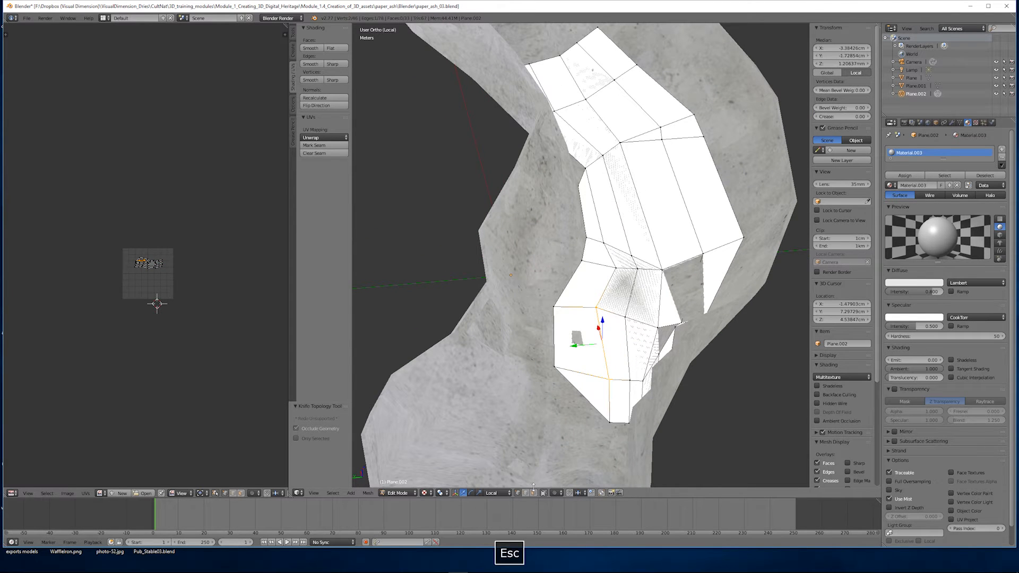
pyautogui.moveTo(574, 345); pyautogui.dragTo(567, 346)
pyautogui.hotkey('ctrl', 'z')
# Step: Set the transform orientation to Gimbal and move the selected inner edges near the near end of the patch
pyautogui.click(497, 492)
pyautogui.click(502, 459)
pyautogui.moveTo(570, 346); pyautogui.dragTo(625, 241, button='middle')
pyautogui.moveTo(625, 241); pyautogui.dragTo(624, 234)
pyautogui.hotkey('ctrl', 'z')
pyautogui.moveTo(624, 234); pyautogui.dragTo(625, 248, button='middle')
pyautogui.moveTo(625, 248); pyautogui.dragTo(659, 242)
# Step: Raise further inner edges along the middle and far end of the patch to build up an uneven mound
pyautogui.rightClick(658, 265)
pyautogui.moveTo(658, 242); pyautogui.dragTo(682, 289, button='middle')
pyautogui.rightClick(672, 298)
pyautogui.moveTo(670, 276); pyautogui.dragTo(670, 269)
pyautogui.moveTo(670, 269); pyautogui.dragTo(626, 229, button='middle')
pyautogui.rightClick(616, 204)
pyautogui.rightClick(604, 126)
pyautogui.moveTo(603, 126); pyautogui.dragTo(595, 103, button='middle')
pyautogui.moveTo(598, 145); pyautogui.dragTo(598, 135)
pyautogui.moveTo(598, 135); pyautogui.dragTo(605, 159, button='middle')
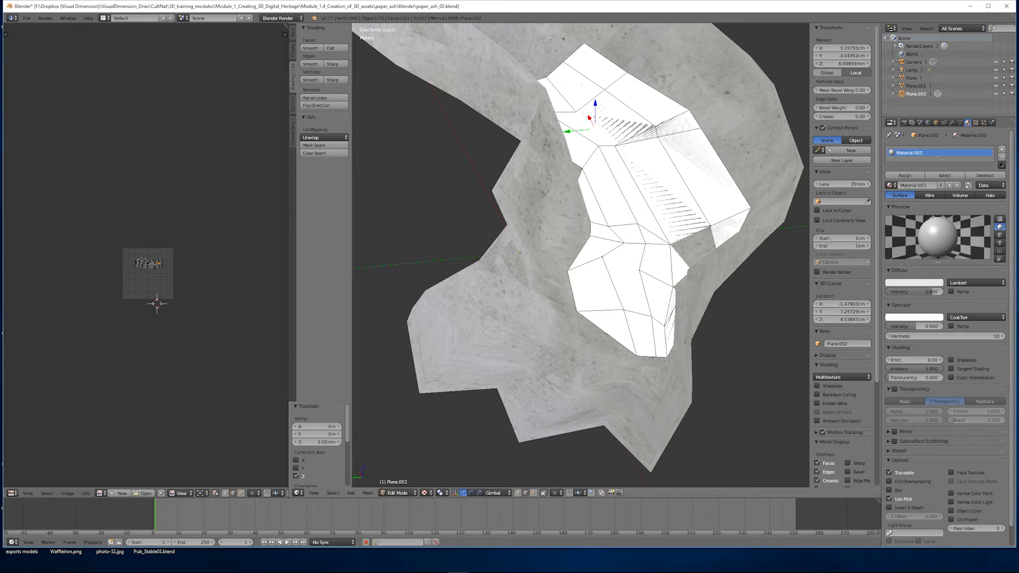
# Step: Switch the viewport to GLSL shading and set the patch material's diffuse colour to orange-brown, adjusting its diffuse intensity
pyautogui.press('Tab')
pyautogui.moveTo(937, 283); pyautogui.dragTo(939, 283)
pyautogui.moveTo(634, 296)
pyautogui.mouseDown(button='middle')
pyautogui.moveTo(689, 319)
pyautogui.moveTo(705, 310)
pyautogui.mouseUp(button='middle')
pyautogui.click(833, 432)
pyautogui.click(832, 414)
pyautogui.press('Tab')
pyautogui.press('Tab')
pyautogui.click(926, 274)
pyautogui.moveTo(897, 206); pyautogui.dragTo(892, 210)
pyautogui.moveTo(552, 372); pyautogui.dragTo(573, 456, button='middle')
# Step: Add another loop cut across the orange-brown patch in Edit Mode
pyautogui.press('Tab')
pyautogui.hotkey('ctrl', 'r')
pyautogui.click(632, 230)
pyautogui.click(632, 230)
pyautogui.moveTo(632, 229); pyautogui.dragTo(607, 242, button='middle')
# Step: Raise a group of three inner vertices of the ash patch, followed by a single neighbouring vertex
pyautogui.rightClick(667, 196)
pyautogui.keyDown('shift'); pyautogui.rightClick(632, 197); pyautogui.keyUp('shift')
pyautogui.keyDown('shift'); pyautogui.rightClick(612, 200); pyautogui.keyUp('shift')
pyautogui.moveTo(609, 246); pyautogui.dragTo(611, 230)
pyautogui.moveTo(610, 230); pyautogui.dragTo(580, 241, button='middle')
pyautogui.rightClick(565, 275)
pyautogui.moveTo(567, 256); pyautogui.dragTo(566, 247)
# Step: Reposition individual and paired inner vertices to make the ash mound's surface more irregular
pyautogui.moveTo(567, 248); pyautogui.dragTo(596, 279, button='middle')
pyautogui.rightClick(590, 232)
pyautogui.moveTo(590, 216); pyautogui.dragTo(633, 195)
pyautogui.rightClick(633, 232)
pyautogui.keyDown('shift'); pyautogui.rightClick(634, 221); pyautogui.keyUp('shift')
pyautogui.moveTo(633, 195); pyautogui.dragTo(572, 226, button='middle')
pyautogui.rightClick(572, 225)
pyautogui.moveTo(560, 215); pyautogui.dragTo(560, 215, button='right')
# Step: Raise a pair of ash-mound vertices together, and a single inner vertex by about 5.6 mm
pyautogui.moveTo(561, 215); pyautogui.dragTo(647, 297, button='middle')
pyautogui.rightClick(684, 282)
pyautogui.keyDown('shift'); pyautogui.rightClick(609, 282); pyautogui.keyUp('shift')
pyautogui.moveTo(649, 294); pyautogui.dragTo(649, 272)
pyautogui.moveTo(649, 272)
pyautogui.mouseDown(button='middle')
pyautogui.moveTo(669, 291)
pyautogui.moveTo(669, 275)
pyautogui.mouseUp(button='middle')
pyautogui.rightClick(626, 293)
pyautogui.moveTo(630, 275); pyautogui.dragTo(631, 255)
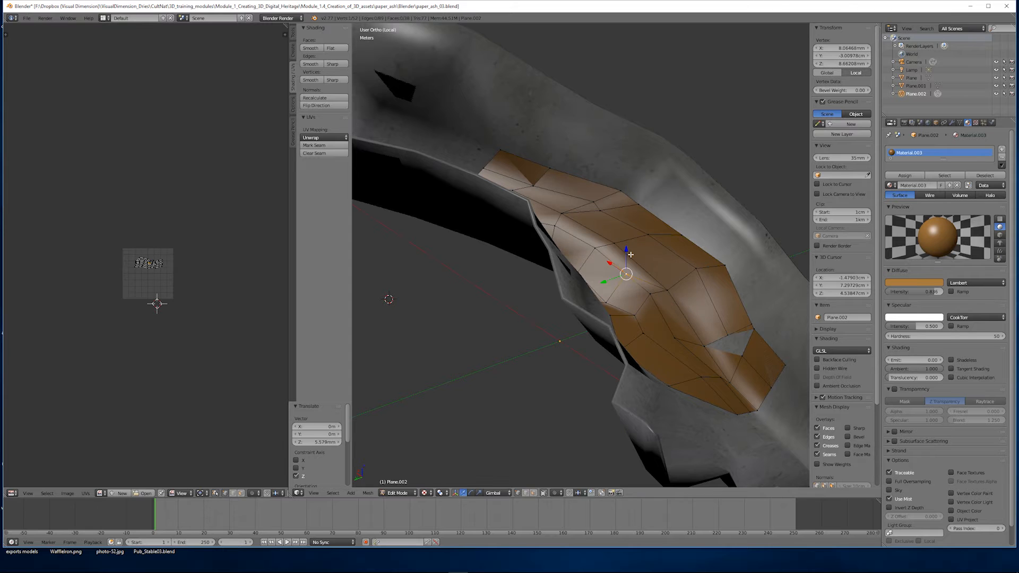
# Step: Lift several single vertices across the ash mound and shift one of them sideways
pyautogui.moveTo(630, 254); pyautogui.dragTo(628, 268, button='middle')
pyautogui.rightClick(661, 297)
pyautogui.moveTo(663, 279); pyautogui.dragTo(663, 265)
pyautogui.moveTo(663, 266); pyautogui.dragTo(572, 255, button='middle')
pyautogui.rightClick(573, 297)
pyautogui.moveTo(573, 252); pyautogui.dragTo(573, 239)
pyautogui.moveTo(573, 239); pyautogui.dragTo(596, 282, button='middle')
pyautogui.moveTo(595, 281); pyautogui.dragTo(595, 268)
pyautogui.moveTo(595, 267); pyautogui.dragTo(562, 321, button='middle')
pyautogui.moveTo(549, 333); pyautogui.dragTo(537, 334)
# Step: Raise more vertices toward the near end of the ash mound, singly and as a group
pyautogui.moveTo(536, 334); pyautogui.dragTo(653, 270, button='middle')
pyautogui.rightClick(675, 313)
pyautogui.moveTo(675, 296); pyautogui.dragTo(659, 281)
pyautogui.rightClick(659, 320)
pyautogui.moveTo(658, 281); pyautogui.dragTo(648, 321, button='middle')
pyautogui.keyDown('shift'); pyautogui.rightClick(727, 361); pyautogui.keyUp('shift')
pyautogui.moveTo(646, 318); pyautogui.dragTo(645, 301)
pyautogui.rightClick(639, 316)
# Step: Raise the remaining low vertices near the middle of the ash mound
pyautogui.moveTo(618, 310); pyautogui.dragTo(637, 274, button='middle')
pyautogui.keyDown('shift'); pyautogui.rightClick(717, 373); pyautogui.keyUp('shift')
pyautogui.moveTo(635, 267); pyautogui.dragTo(636, 257)
pyautogui.rightClick(634, 283)
pyautogui.moveTo(634, 284); pyautogui.dragTo(652, 325, button='middle')
pyautogui.moveTo(653, 293); pyautogui.dragTo(653, 294)
pyautogui.moveTo(653, 294)
pyautogui.mouseDown(button='middle')
pyautogui.moveTo(626, 352)
pyautogui.moveTo(631, 344)
pyautogui.moveTo(616, 352)
pyautogui.moveTo(621, 311)
pyautogui.mouseUp(button='middle')
# Step: Merge the two selected overlapping vertices of the ash mound, using wireframe display to reach them
pyautogui.press('z')
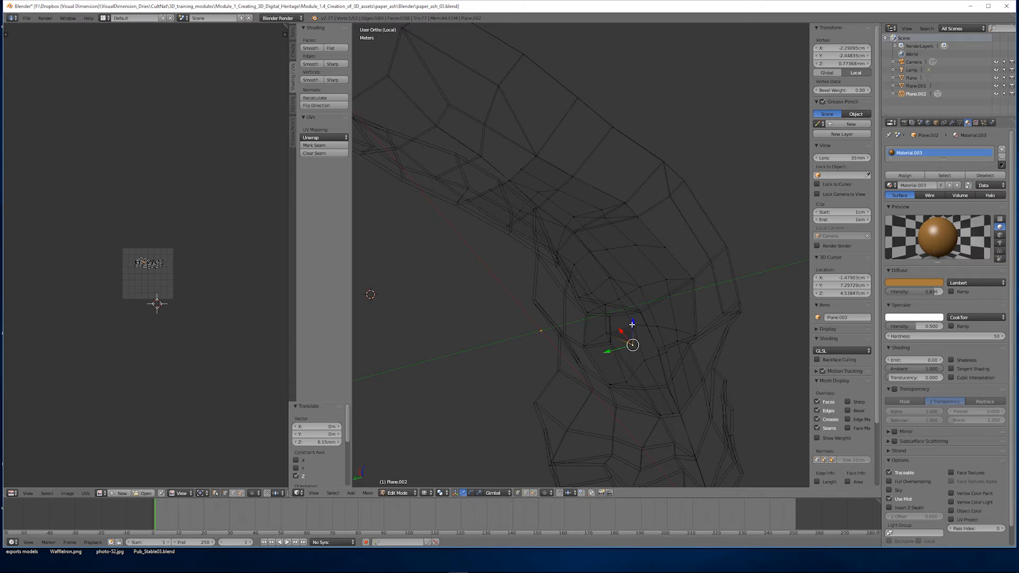
pyautogui.keyDown('shift'); pyautogui.rightClick(631, 323); pyautogui.keyUp('shift')
pyautogui.press('w')
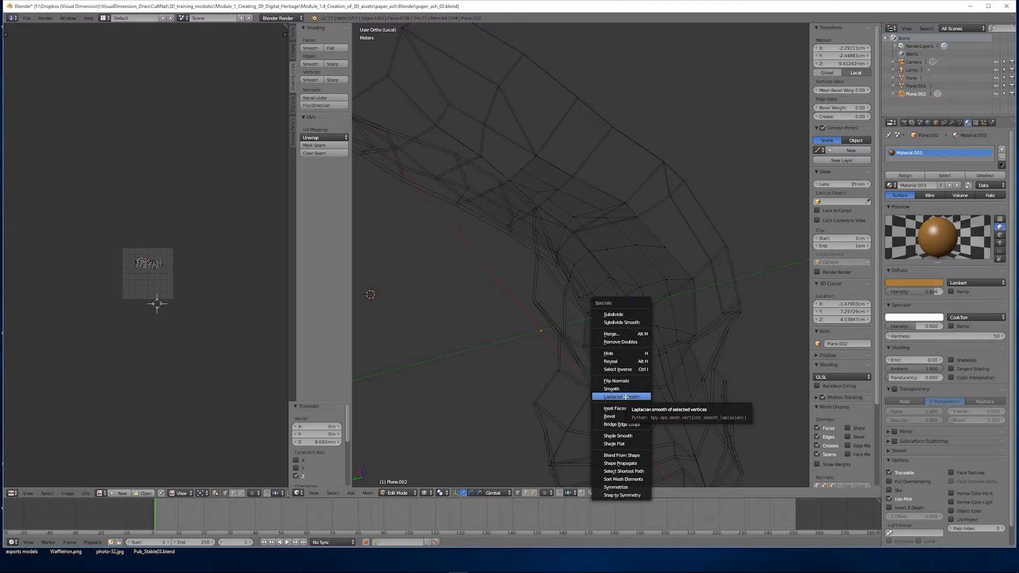
pyautogui.click(631, 335)
pyautogui.click(633, 334)
pyautogui.press('z')
# Step: Raise a single vertex and two pairs of neighbouring vertices around the middle of the ash mound
pyautogui.moveTo(664, 339)
pyautogui.mouseDown(button='middle')
pyautogui.moveTo(670, 321)
pyautogui.moveTo(682, 345)
pyautogui.moveTo(692, 337)
pyautogui.mouseUp(button='middle')
pyautogui.rightClick(705, 338)
pyautogui.moveTo(678, 317); pyautogui.dragTo(678, 302)
pyautogui.moveTo(677, 303)
pyautogui.mouseDown(button='middle')
pyautogui.moveTo(727, 297)
pyautogui.moveTo(674, 305)
pyautogui.mouseUp(button='middle')
pyautogui.rightClick(657, 295)
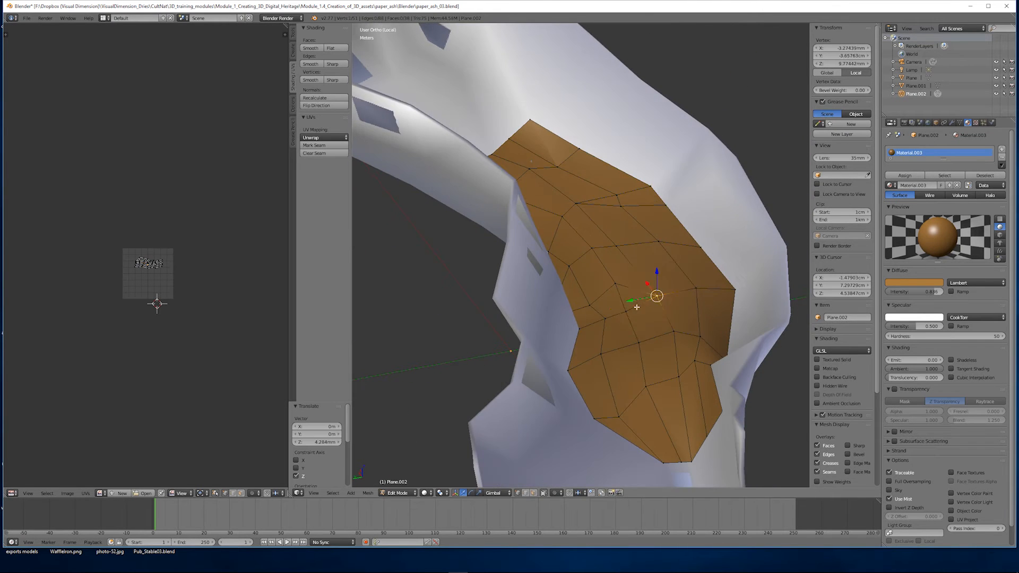
pyautogui.keyDown('shift'); pyautogui.rightClick(627, 310); pyautogui.keyUp('shift')
pyautogui.moveTo(642, 282); pyautogui.dragTo(642, 274)
pyautogui.rightClick(697, 285)
pyautogui.moveTo(698, 286); pyautogui.dragTo(599, 154, button='middle')
pyautogui.rightClick(632, 275)
pyautogui.keyDown('shift'); pyautogui.rightClick(611, 251); pyautogui.keyUp('shift')
pyautogui.moveTo(641, 246); pyautogui.dragTo(641, 240)
# Step: Shift two single vertices of the ash mound slightly sideways, one after the other
pyautogui.moveTo(641, 241); pyautogui.dragTo(640, 303, button='middle')
pyautogui.rightClick(643, 284)
pyautogui.moveTo(660, 285); pyautogui.dragTo(667, 285)
pyautogui.rightClick(646, 244)
pyautogui.moveTo(660, 246); pyautogui.dragTo(668, 247)
# Step: Raise a pair of ash mound vertices and shift the same pair slightly sideways
pyautogui.moveTo(668, 247); pyautogui.dragTo(577, 175, button='middle')
pyautogui.rightClick(571, 250)
pyautogui.keyDown('shift'); pyautogui.rightClick(579, 212); pyautogui.keyUp('shift')
pyautogui.moveTo(576, 232); pyautogui.dragTo(577, 221)
pyautogui.moveTo(576, 221); pyautogui.dragTo(579, 271, button='middle')
pyautogui.moveTo(571, 204); pyautogui.dragTo(563, 203)
pyautogui.moveTo(563, 203); pyautogui.dragTo(556, 249, button='middle')
# Step: Raise a row of three neighbouring vertices on the ash mound together
pyautogui.rightClick(546, 308)
pyautogui.keyDown('shift'); pyautogui.rightClick(552, 364); pyautogui.keyUp('shift')
pyautogui.keyDown('shift'); pyautogui.rightClick(557, 409); pyautogui.keyUp('shift')
pyautogui.moveTo(557, 409); pyautogui.dragTo(533, 289, button='middle')
pyautogui.moveTo(526, 269); pyautogui.dragTo(526, 257)
pyautogui.moveTo(526, 256); pyautogui.dragTo(536, 292, button='middle')
# Step: Raise the pair of vertices next to the lifted row on the ash mound
pyautogui.rightClick(559, 304)
pyautogui.keyDown('shift'); pyautogui.rightClick(552, 338); pyautogui.keyUp('shift')
pyautogui.moveTo(552, 338); pyautogui.dragTo(561, 281, button='middle')
pyautogui.moveTo(554, 281); pyautogui.dragTo(556, 265)
pyautogui.moveTo(556, 265); pyautogui.dragTo(592, 281, button='middle')
# Step: Reposition one single vertex near the narrow end of the ash mound and shift another sideways along Y
pyautogui.rightClick(595, 272)
pyautogui.moveTo(620, 275); pyautogui.dragTo(592, 238)
pyautogui.moveTo(592, 238)
pyautogui.mouseDown(button='middle')
pyautogui.moveTo(604, 277)
pyautogui.moveTo(592, 254)
pyautogui.mouseUp(button='middle')
pyautogui.rightClick(600, 313)
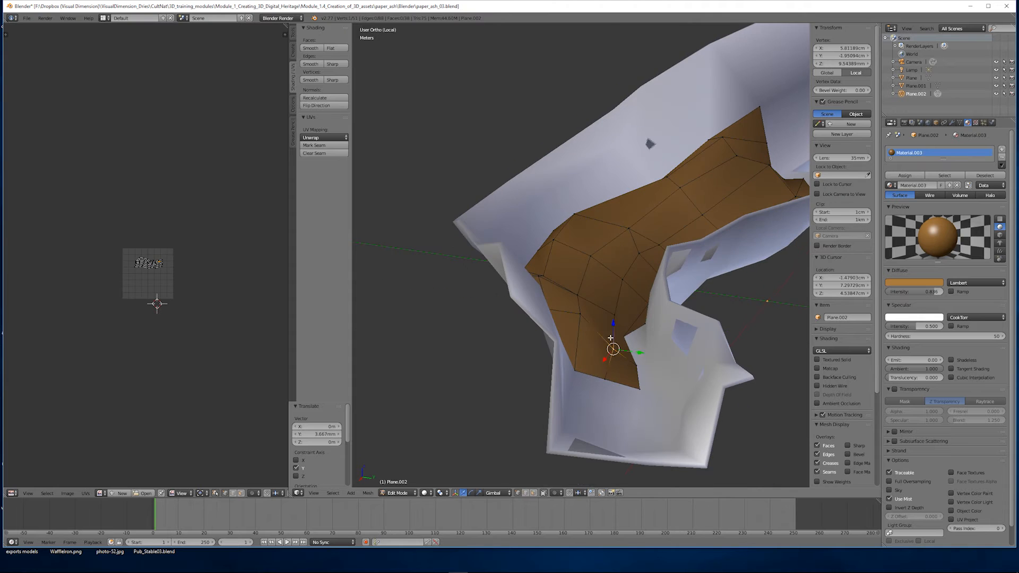
pyautogui.moveTo(610, 337); pyautogui.dragTo(626, 371, button='middle')
pyautogui.moveTo(632, 348); pyautogui.dragTo(639, 348)
pyautogui.moveTo(639, 348); pyautogui.dragTo(594, 324, button='middle')
# Step: Raise three single vertices one by one across the surface of the ash mound
pyautogui.rightClick(566, 352)
pyautogui.moveTo(566, 342); pyautogui.dragTo(568, 340)
pyautogui.moveTo(568, 339); pyautogui.dragTo(600, 372, button='middle')
pyautogui.rightClick(606, 322)
pyautogui.moveTo(610, 311); pyautogui.dragTo(610, 303)
pyautogui.moveTo(610, 303); pyautogui.dragTo(579, 260, button='middle')
pyautogui.rightClick(564, 270)
pyautogui.moveTo(567, 254); pyautogui.dragTo(567, 246)
pyautogui.moveTo(566, 244); pyautogui.dragTo(636, 297, button='middle')
# Step: Shift a single vertex sideways along Y, and move a pair of vertices near the mound's edge sideways and up
pyautogui.rightClick(655, 206)
pyautogui.moveTo(668, 205); pyautogui.dragTo(673, 205)
pyautogui.moveTo(673, 205); pyautogui.dragTo(631, 159, button='middle')
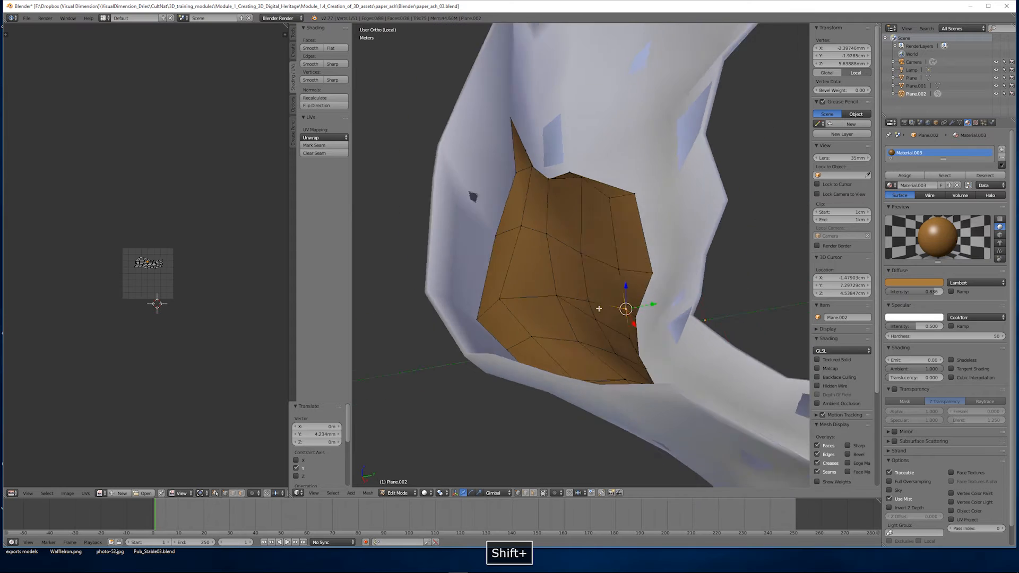
pyautogui.moveTo(598, 306); pyautogui.dragTo(608, 302, button='middle')
pyautogui.rightClick(631, 270)
pyautogui.keyDown('shift'); pyautogui.rightClick(630, 199); pyautogui.keyUp('shift')
pyautogui.moveTo(647, 232); pyautogui.dragTo(667, 229)
pyautogui.moveTo(650, 211); pyautogui.dragTo(649, 200)
# Step: Lower a single protruding vertex of the ash mound slightly
pyautogui.moveTo(650, 200); pyautogui.dragTo(562, 332, button='middle')
pyautogui.keyDown('shift'); pyautogui.moveTo(563, 331); pyautogui.dragTo(584, 307, button='middle'); pyautogui.keyUp('shift')
pyautogui.rightClick(615, 341)
pyautogui.moveTo(619, 340); pyautogui.dragTo(642, 297, button='middle')
pyautogui.moveTo(646, 292); pyautogui.dragTo(646, 299)
pyautogui.moveTo(646, 298)
pyautogui.mouseDown(button='middle')
pyautogui.moveTo(626, 334)
pyautogui.moveTo(639, 300)
pyautogui.mouseUp(button='middle')
# Step: Raise a single low vertex at the near end of the ash mound
pyautogui.scroll(2, 645, 337)
pyautogui.moveTo(645, 336); pyautogui.dragTo(578, 366, button='middle')
pyautogui.rightClick(552, 424)
pyautogui.moveTo(549, 424); pyautogui.dragTo(523, 350, button='middle')
pyautogui.moveTo(516, 334); pyautogui.dragTo(516, 320)
pyautogui.moveTo(516, 319); pyautogui.dragTo(679, 344, button='middle')
# Step: Raise another pair of vertices on the ash mound and shift a neighbouring vertex sideways along Y
pyautogui.rightClick(615, 274)
pyautogui.keyDown('shift'); pyautogui.rightClick(583, 261); pyautogui.keyUp('shift')
pyautogui.moveTo(599, 244); pyautogui.dragTo(599, 231)
pyautogui.rightClick(638, 233)
pyautogui.moveTo(638, 232); pyautogui.dragTo(516, 264, button='middle')
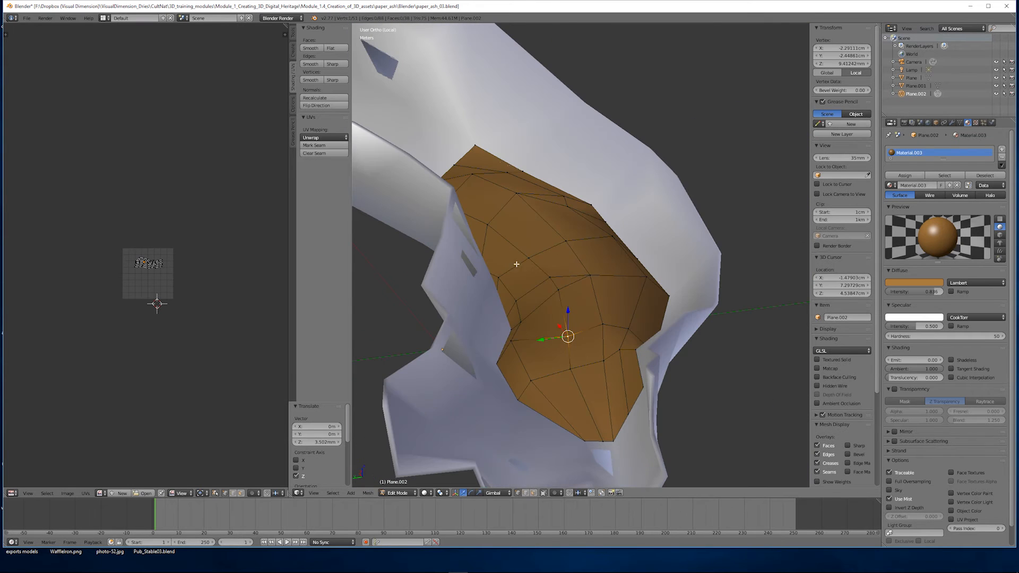
pyautogui.moveTo(551, 323); pyautogui.dragTo(539, 325)
pyautogui.moveTo(613, 324); pyautogui.dragTo(607, 372, button='middle')
# Step: Cut a new edge near the tip of the ash mound with the Knife tool and remove the adjacent edge
pyautogui.press('k')
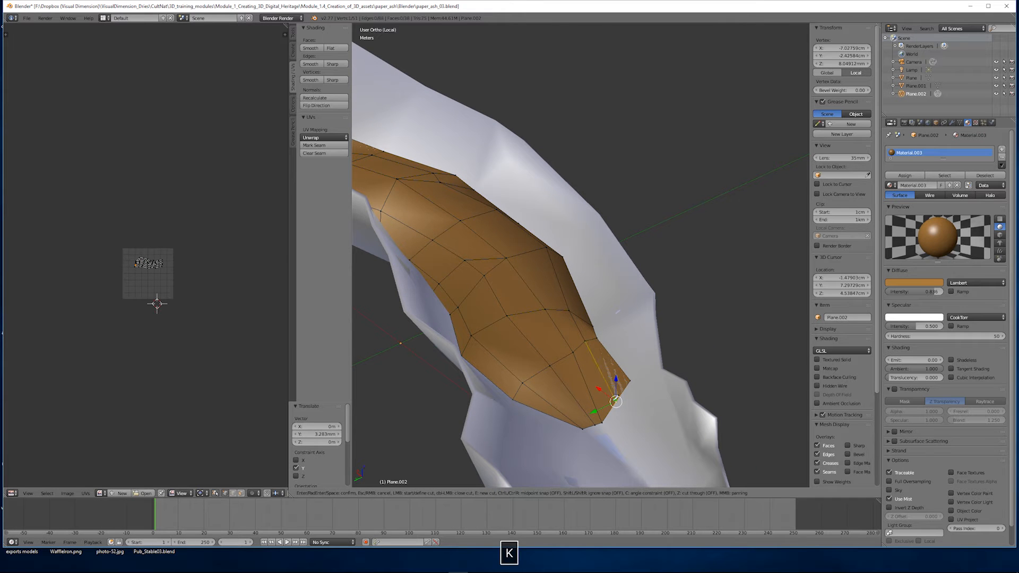
pyautogui.click(600, 336)
pyautogui.press('Return')
pyautogui.rightClick(614, 374)
pyautogui.press('x')
pyautogui.click(614, 373)
pyautogui.moveTo(614, 373); pyautogui.dragTo(650, 366, button='middle')
# Step: Switch to vertex selection and shift two neighbouring vertices of the ash mound slightly sideways
pyautogui.scroll(-5, 582, 355)
pyautogui.scroll(5, 632, 361)
pyautogui.click(520, 493)
pyautogui.rightClick(610, 314)
pyautogui.moveTo(614, 300); pyautogui.dragTo(637, 297, button='middle')
pyautogui.keyDown('shift'); pyautogui.rightClick(628, 291); pyautogui.keyUp('shift')
pyautogui.moveTo(654, 299); pyautogui.dragTo(657, 298)
# Step: Reposition a single vertex in the middle of the ash mound to even out the surrounding faces
pyautogui.moveTo(616, 310); pyautogui.dragTo(584, 273, button='middle')
pyautogui.rightClick(534, 277)
pyautogui.keyDown('shift'); pyautogui.rightClick(537, 297); pyautogui.keyUp('shift')
pyautogui.rightClick(598, 293)
pyautogui.moveTo(621, 294); pyautogui.dragTo(598, 264)
# Step: Raise a column of three vertices on the ash mound together by a small amount
pyautogui.moveTo(598, 264); pyautogui.dragTo(602, 290, button='middle')
pyautogui.rightClick(562, 300)
pyautogui.keyDown('shift'); pyautogui.rightClick(560, 326); pyautogui.keyUp('shift')
pyautogui.keyDown('shift'); pyautogui.rightClick(559, 351); pyautogui.keyUp('shift')
pyautogui.moveTo(562, 301); pyautogui.dragTo(560, 291)
# Step: Select a hard-to-reach vertex of the ash mound in wireframe display, shift it sideways, and restore solid display
pyautogui.moveTo(560, 292); pyautogui.dragTo(583, 395, button='middle')
pyautogui.press('z')
pyautogui.rightClick(583, 373)
pyautogui.moveTo(608, 378); pyautogui.dragTo(622, 381)
pyautogui.press('z')
# Step: Clear the selection, pick another ash mound vertex in wireframe display, and shift it slightly sideways in solid display
pyautogui.scroll(-5, 565, 215)
pyautogui.moveTo(565, 215); pyautogui.dragTo(599, 345, button='middle')
pyautogui.scroll(5, 566, 187)
pyautogui.press('z')
pyautogui.press('a')
pyautogui.rightClick(487, 318)
pyautogui.press('z')
pyautogui.moveTo(635, 363); pyautogui.dragTo(642, 364)
# Step: Nudge one more vertex near the lower end of the ash mound sideways
pyautogui.moveTo(642, 364); pyautogui.dragTo(595, 403, button='middle')
pyautogui.rightClick(570, 368)
pyautogui.moveTo(570, 367); pyautogui.dragTo(578, 339, button='middle')
pyautogui.moveTo(594, 412); pyautogui.dragTo(597, 412)
pyautogui.moveTo(597, 412); pyautogui.dragTo(602, 387, button='middle')
# Step: Select a row of three vertices near the ash mound's lower end and shift them slightly sideways together
pyautogui.rightClick(583, 389)
pyautogui.rightClick(569, 366)
pyautogui.keyDown('shift'); pyautogui.rightClick(569, 405); pyautogui.keyUp('shift')
pyautogui.keyDown('shift'); pyautogui.rightClick(567, 454); pyautogui.keyUp('shift')
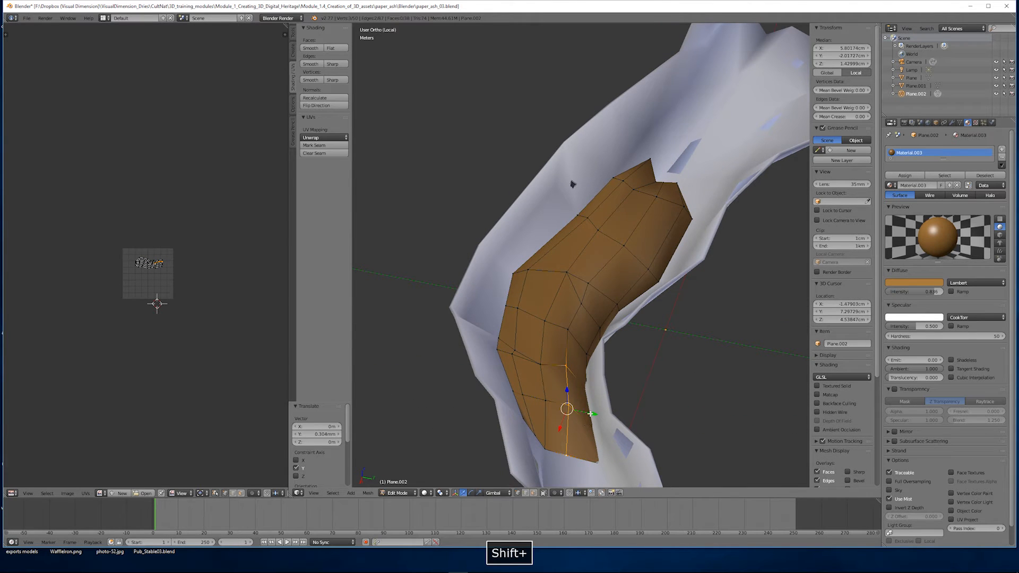
pyautogui.moveTo(593, 415); pyautogui.dragTo(599, 416)
pyautogui.moveTo(599, 416); pyautogui.dragTo(598, 401, button='middle')
# Step: Nudge two neighbouring vertices at the ash mound's lower end slightly sideways, one after the other
pyautogui.rightClick(559, 420)
pyautogui.moveTo(583, 424); pyautogui.dragTo(596, 427)
pyautogui.rightClick(565, 376)
pyautogui.moveTo(586, 379); pyautogui.dragTo(593, 380)
pyautogui.moveTo(594, 380)
pyautogui.mouseDown(button='middle')
pyautogui.moveTo(571, 346)
pyautogui.moveTo(596, 355)
pyautogui.moveTo(437, 349)
pyautogui.moveTo(584, 351)
pyautogui.moveTo(542, 365)
pyautogui.moveTo(591, 350)
pyautogui.moveTo(498, 286)
pyautogui.moveTo(514, 341)
pyautogui.moveTo(586, 305)
pyautogui.moveTo(621, 313)
pyautogui.moveTo(605, 228)
pyautogui.mouseUp(button='middle')
# Step: Check the ash mound's topology in wireframe display and delete a surplus mesh element
pyautogui.press('Tab')
pyautogui.press('a')
pyautogui.press('Tab')
pyautogui.scroll(5, 596, 354)
pyautogui.scroll(3, 499, 286)
pyautogui.scroll(2, 557, 320)
pyautogui.press('z')
pyautogui.press('z')
pyautogui.press('Return')
pyautogui.press('x')
pyautogui.click(585, 307)
# Step: Raise two single vertices of the ash mound slightly, one after the other
pyautogui.rightClick(595, 317)
pyautogui.moveTo(604, 220); pyautogui.dragTo(605, 212)
pyautogui.moveTo(605, 212); pyautogui.dragTo(451, 358, button='middle')
pyautogui.rightClick(528, 309)
pyautogui.scroll(-4, 527, 320)
pyautogui.rightClick(594, 265)
pyautogui.moveTo(594, 244); pyautogui.dragTo(593, 241)
# Step: Select three vertices across the ash mound and raise them together slightly
pyautogui.scroll(-5, 597, 318)
pyautogui.press('Tab')
pyautogui.moveTo(597, 321); pyautogui.dragTo(479, 367, button='middle')
pyautogui.press('Tab')
pyautogui.scroll(3, 478, 366)
pyautogui.moveTo(484, 418); pyautogui.dragTo(484, 418, button='right')
pyautogui.moveTo(484, 418); pyautogui.dragTo(502, 310, button='middle')
pyautogui.press('Tab')
pyautogui.press('Tab')
pyautogui.scroll(4, 531, 316)
pyautogui.rightClick(638, 336)
pyautogui.keyDown('shift'); pyautogui.rightClick(603, 332); pyautogui.keyUp('shift')
pyautogui.keyDown('shift'); pyautogui.rightClick(538, 294); pyautogui.keyUp('shift')
pyautogui.moveTo(594, 304); pyautogui.dragTo(596, 298)
# Step: Raise one outer vertex of the ash mound a little and shift it slightly sideways
pyautogui.rightClick(639, 333)
pyautogui.moveTo(640, 313); pyautogui.dragTo(640, 311)
pyautogui.moveTo(641, 310); pyautogui.dragTo(697, 329, button='middle')
pyautogui.moveTo(698, 330); pyautogui.dragTo(705, 330)
# Step: Merge two vertices at the end of the ash mound into one
pyautogui.press('Tab')
pyautogui.moveTo(705, 330); pyautogui.dragTo(562, 297, button='middle')
pyautogui.moveTo(562, 297)
pyautogui.keyDown('shift'); pyautogui.mouseDown(button='middle')
pyautogui.moveTo(517, 328)
pyautogui.moveTo(711, 387)
pyautogui.moveTo(721, 323)
pyautogui.moveTo(609, 357)
pyautogui.moveTo(641, 359)
pyautogui.moveTo(587, 349)
pyautogui.moveTo(583, 289)
pyautogui.moveTo(578, 308)
pyautogui.mouseUp(button='middle'); pyautogui.keyUp('shift')
pyautogui.scroll(4, 518, 328)
pyautogui.press('Tab')
pyautogui.rightClick(684, 390)
pyautogui.keyDown('shift'); pyautogui.rightClick(629, 342); pyautogui.keyUp('shift')
pyautogui.press('w')
pyautogui.click(610, 368)
pyautogui.click(610, 360)
# Step: Dissolve the short edge at the end of the ash mound
pyautogui.press('a')
pyautogui.rightClick(602, 325)
pyautogui.press('x')
pyautogui.click(570, 348)
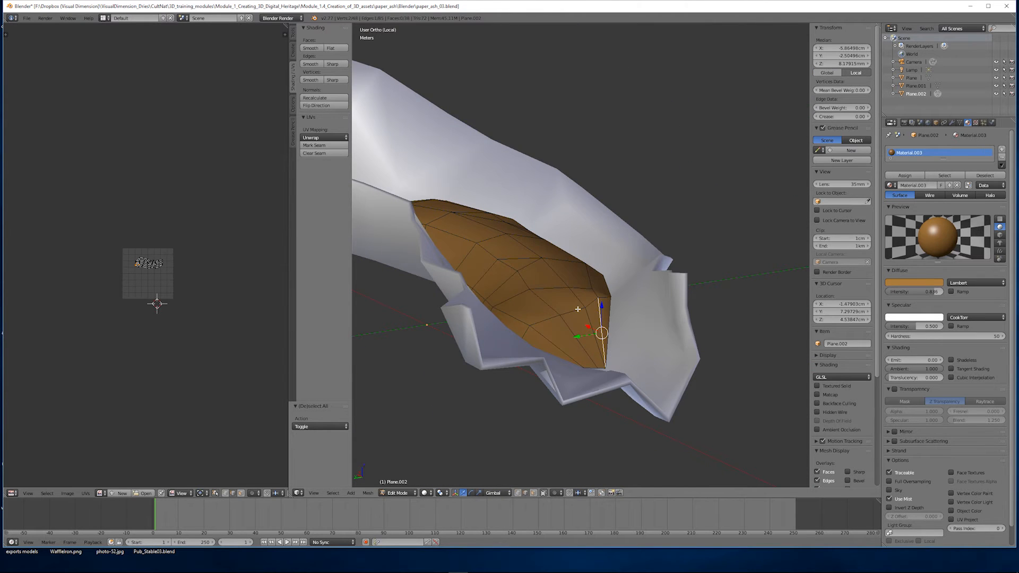
# Step: Leave mesh editing, display the scene with textured shading, and select the ash mound
pyautogui.press('Tab')
pyautogui.moveTo(634, 342)
pyautogui.mouseDown(button='middle')
pyautogui.moveTo(580, 370)
pyautogui.moveTo(587, 341)
pyautogui.moveTo(608, 358)
pyautogui.moveTo(574, 274)
pyautogui.mouseUp(button='middle')
pyautogui.moveTo(575, 275)
pyautogui.keyDown('shift'); pyautogui.mouseDown(button='middle')
pyautogui.moveTo(613, 280)
pyautogui.moveTo(587, 330)
pyautogui.mouseUp(button='middle'); pyautogui.keyUp('shift')
pyautogui.scroll(2, 613, 280)
pyautogui.click(435, 492)
pyautogui.click(459, 448)
pyautogui.rightClick(627, 301)
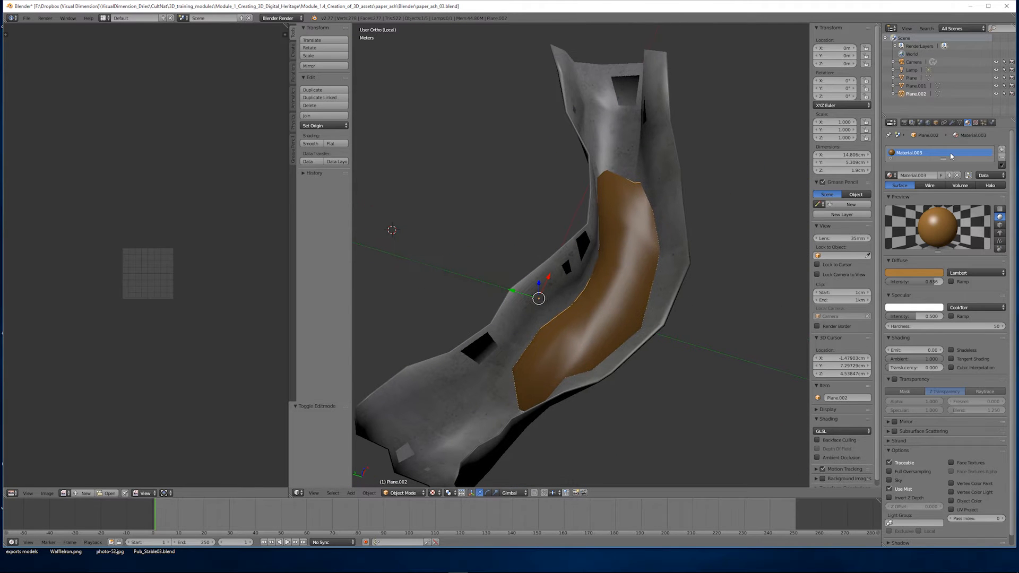
# Step: Add a new image texture to the ash mound's brown material
pyautogui.click(975, 123)
pyautogui.click(968, 124)
pyautogui.click(975, 123)
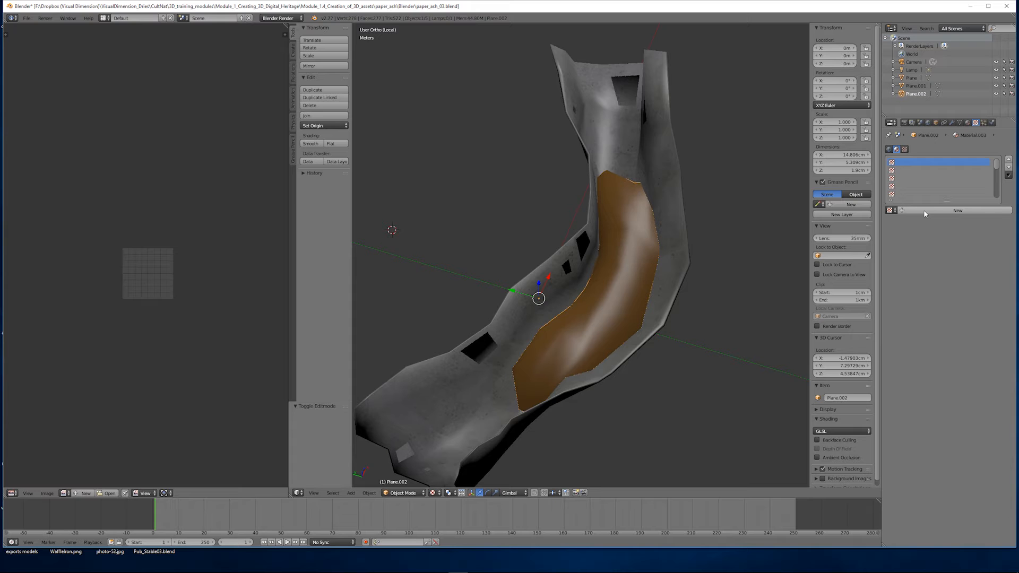
pyautogui.click(924, 210)
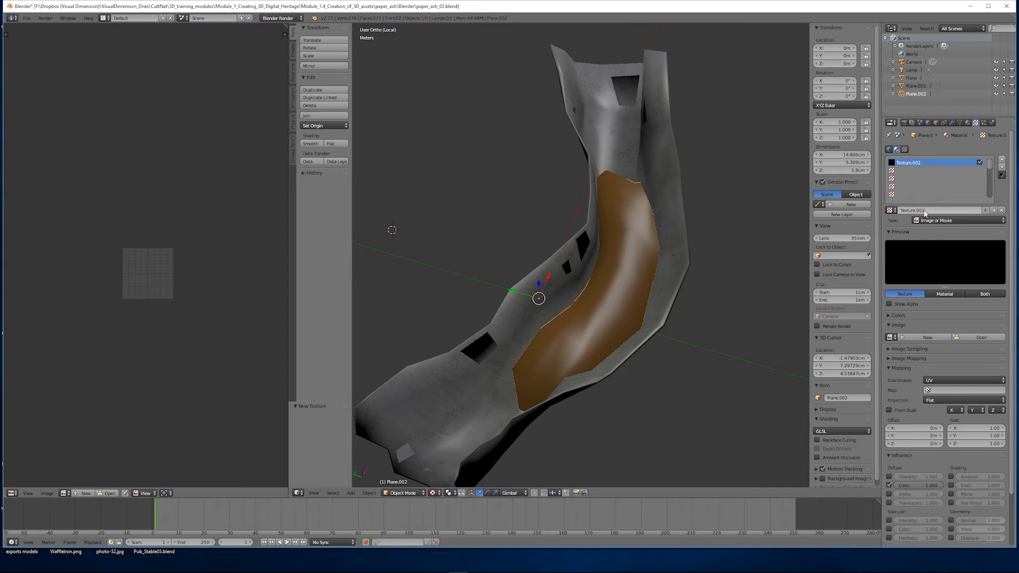
# Step: Save the scene as a new incremented file, paper_ash_04.blend
pyautogui.hotkey('ctrl', 's')
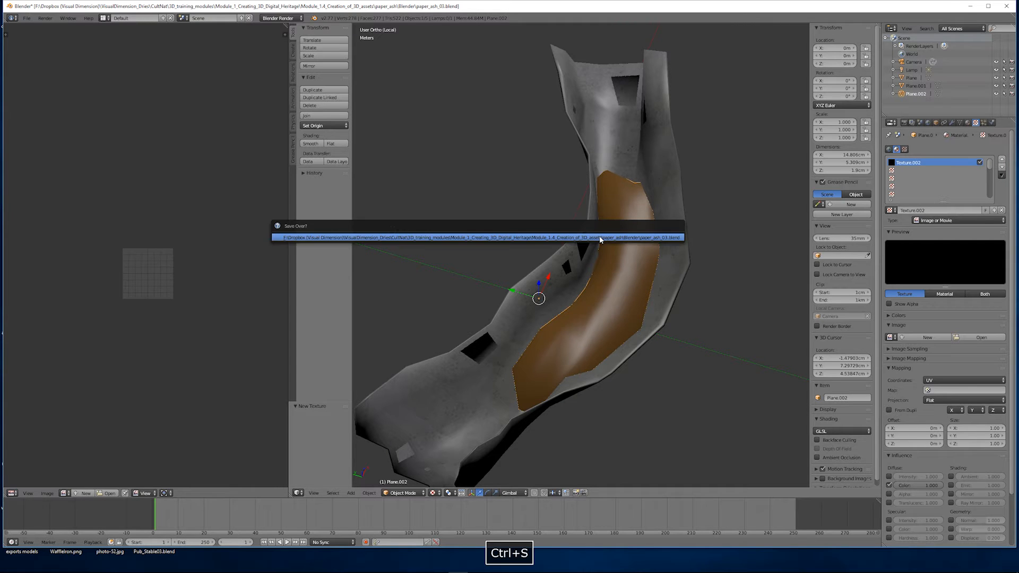
pyautogui.click(27, 18)
pyautogui.click(54, 87)
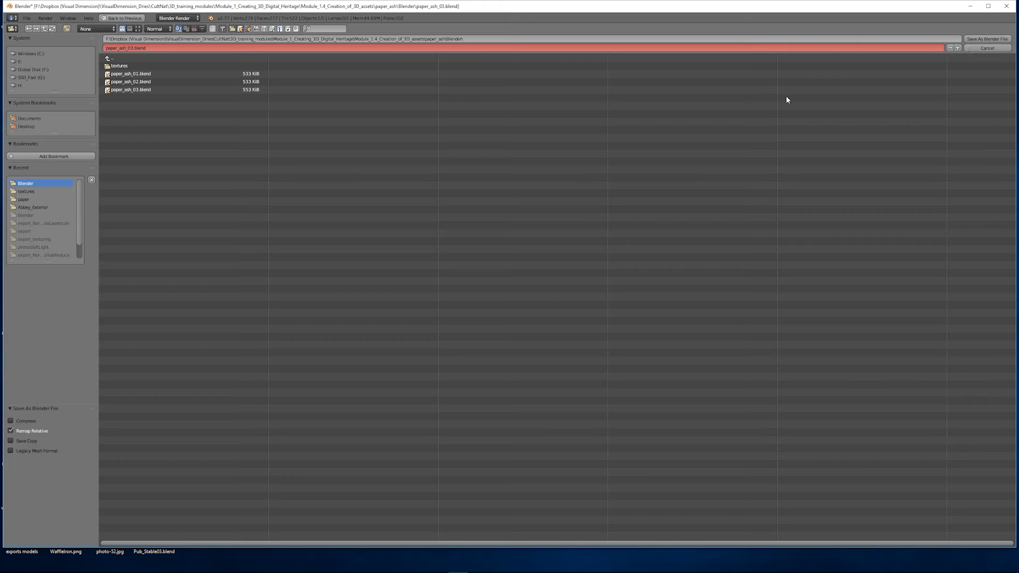
pyautogui.click(957, 49)
pyautogui.press('Return')
# Step: Examine the paper sheet's mesh in wireframe display and return to textured shading
pyautogui.moveTo(541, 347); pyautogui.dragTo(592, 292, button='middle')
pyautogui.scroll(7, 521, 393)
pyautogui.rightClick(521, 393)
pyautogui.scroll(-5, 538, 375)
pyautogui.press('Tab')
pyautogui.press('z')
pyautogui.moveTo(545, 359)
pyautogui.mouseDown(button='middle')
pyautogui.moveTo(580, 321)
pyautogui.moveTo(723, 302)
pyautogui.moveTo(692, 363)
pyautogui.moveTo(522, 344)
pyautogui.mouseUp(button='middle')
pyautogui.press('Tab')
pyautogui.press('z')
pyautogui.scroll(-2, 523, 352)
pyautogui.click(434, 493)
pyautogui.click(447, 458)
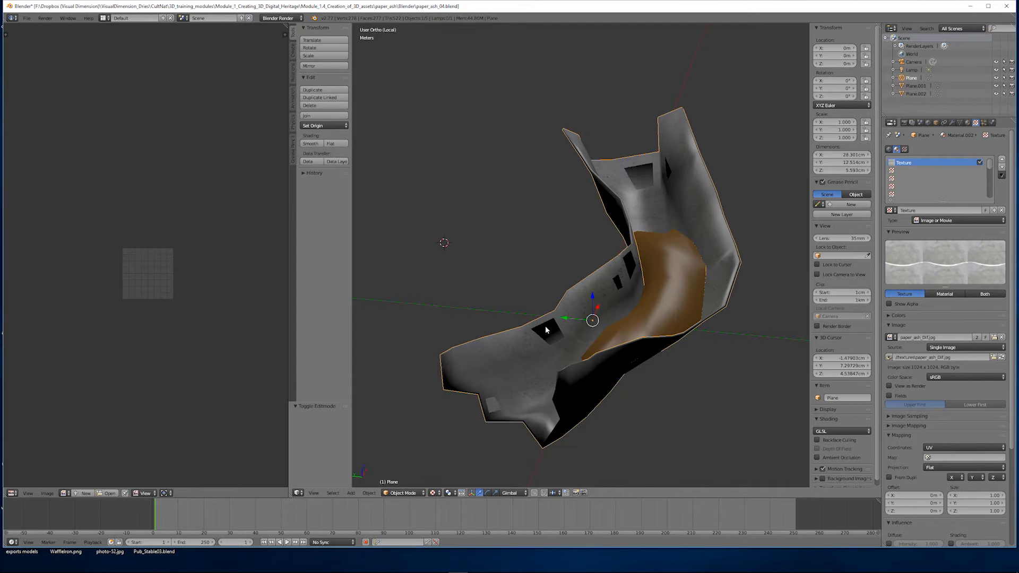
# Step: Select the whole ash mound mesh and enlarge and reposition its UV island in the UV area
pyautogui.rightClick(658, 291)
pyautogui.press('Tab')
pyautogui.press('a')
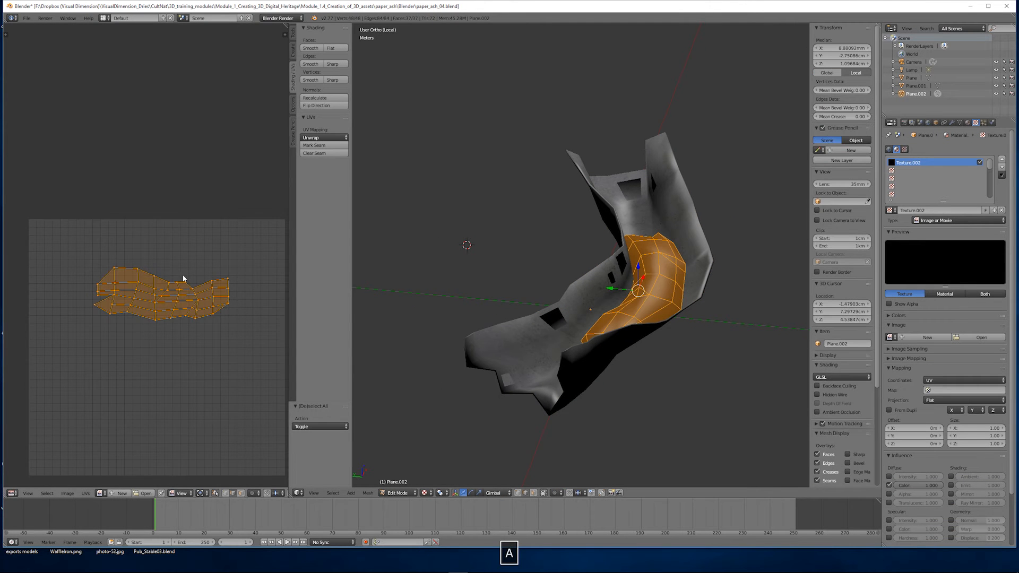
pyautogui.scroll(-1, 183, 274)
pyautogui.press('s')
pyautogui.click(256, 241)
pyautogui.press('g')
pyautogui.click(243, 226)
# Step: Move the ash mound's UV island up against the upper edge of the UV area and fine-tune its position
pyautogui.click(85, 492)
pyautogui.click(111, 406)
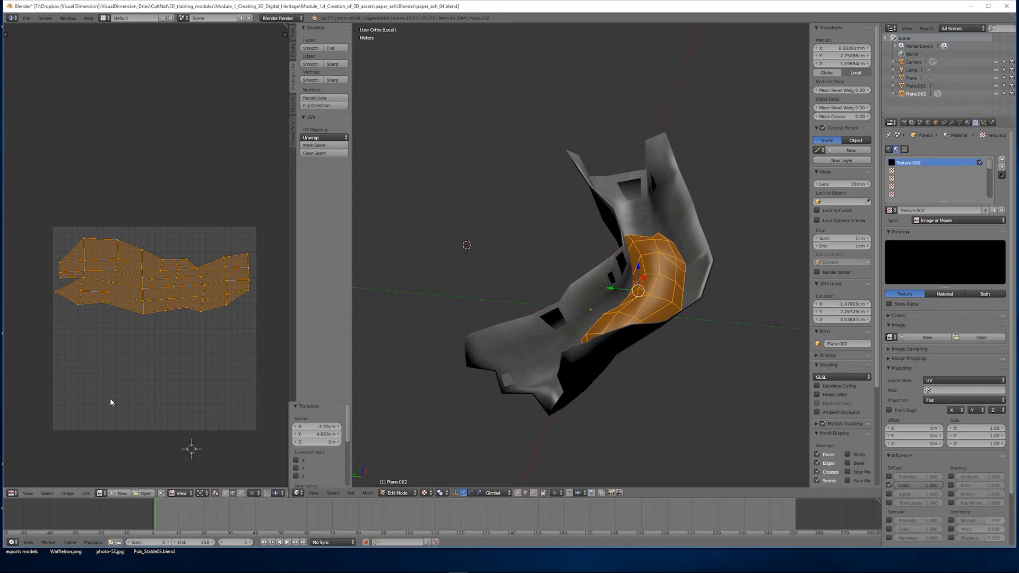
pyautogui.click(177, 294)
pyautogui.press('g')
pyautogui.press('y')
pyautogui.click(197, 277)
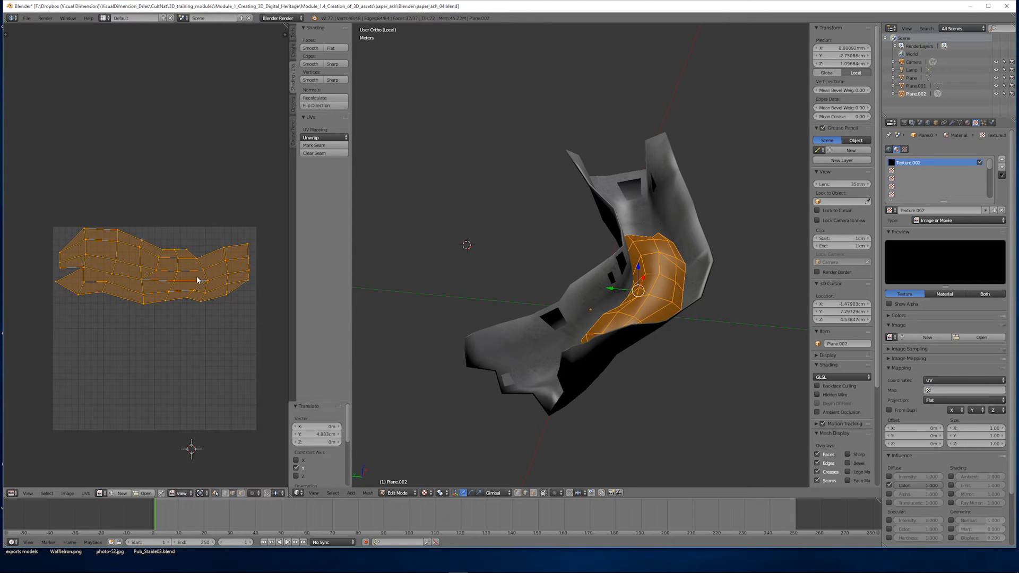
pyautogui.press('g')
pyautogui.click(234, 277)
pyautogui.moveTo(702, 263); pyautogui.dragTo(520, 329, button='middle')
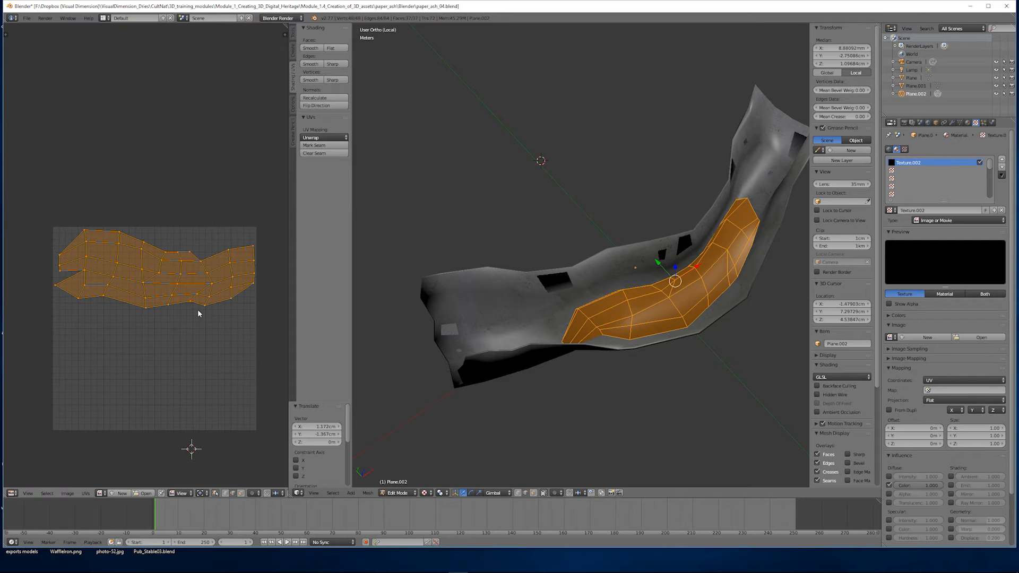
pyautogui.press('Tab')
pyautogui.press('Tab')
pyautogui.click(86, 493)
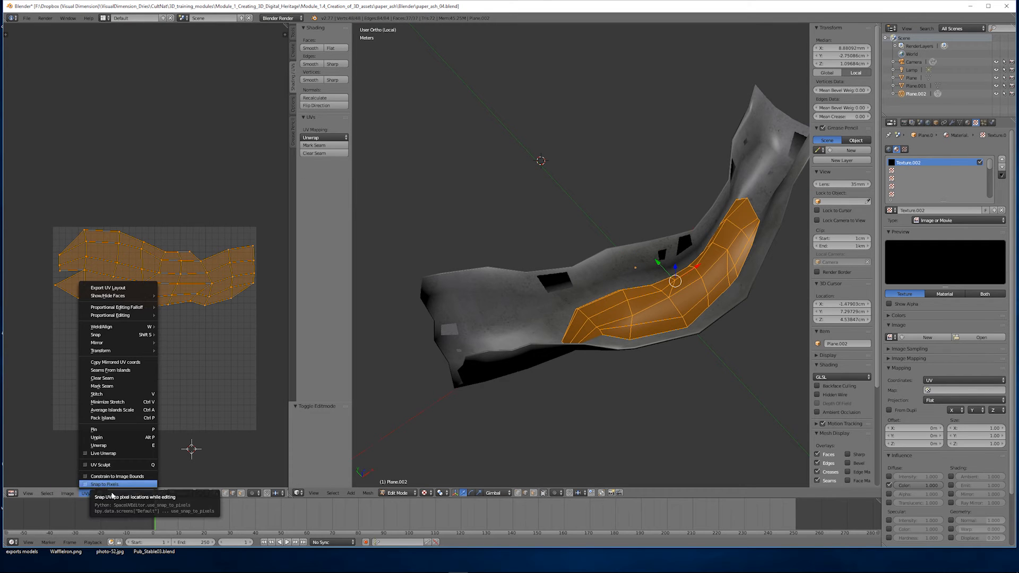
pyautogui.click(229, 448)
# Step: Try a new blank 1024 × 512 px image for the ash mound's UVs and undo it
pyautogui.click(119, 494)
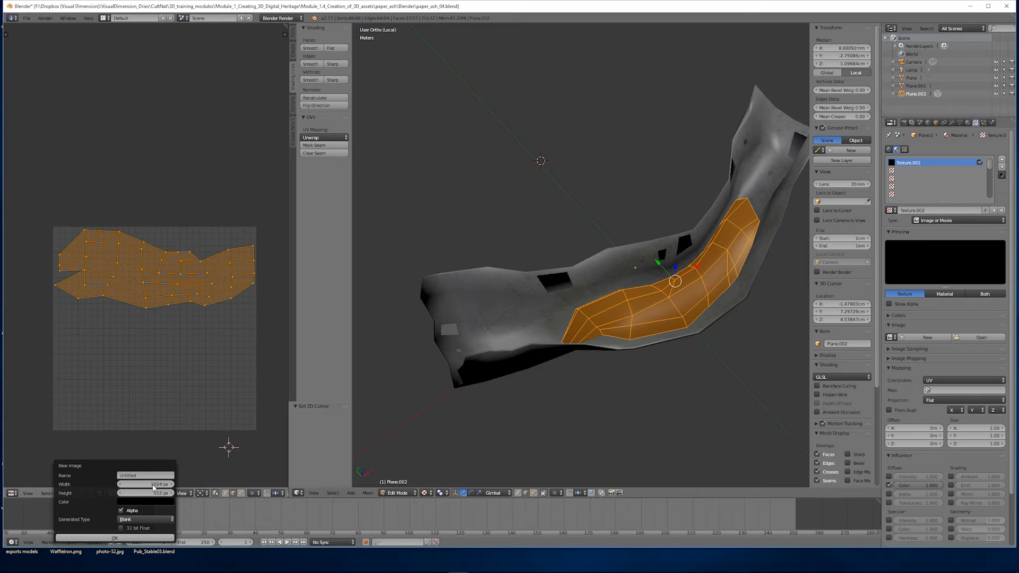
pyautogui.click(151, 538)
pyautogui.scroll(-2, 153, 485)
pyautogui.scroll(-3, 164, 361)
pyautogui.hotkey('ctrl', 'z')
pyautogui.scroll(3, 164, 361)
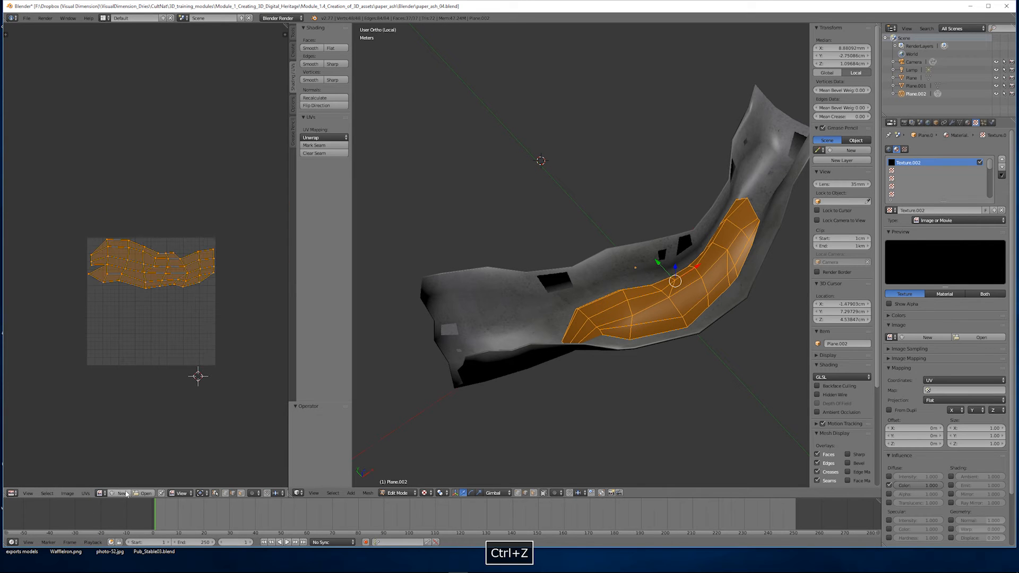
# Step: Create a new blank image of 512 × 256 px for the ash mound's UV layout
pyautogui.click(118, 494)
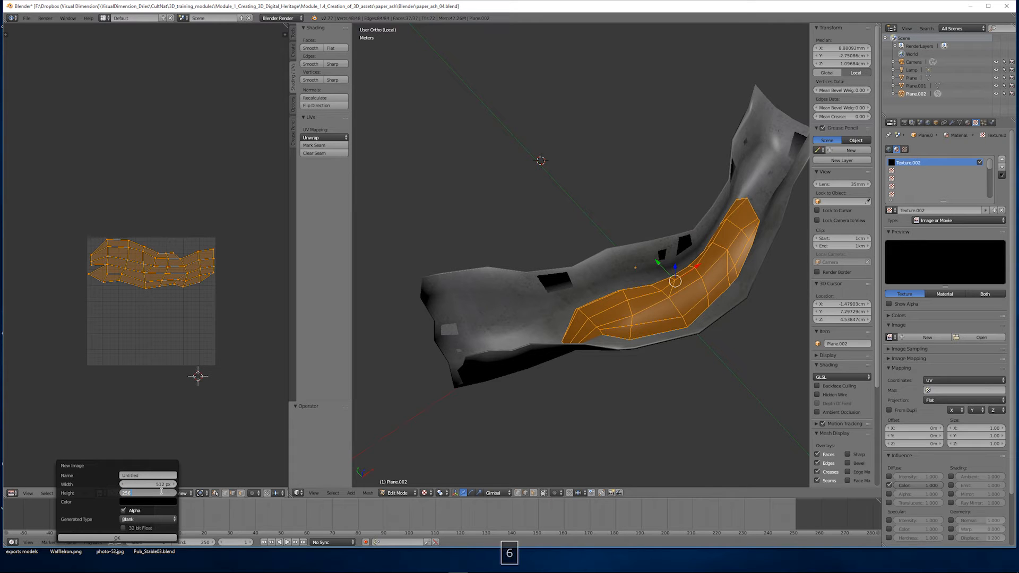
pyautogui.click(123, 538)
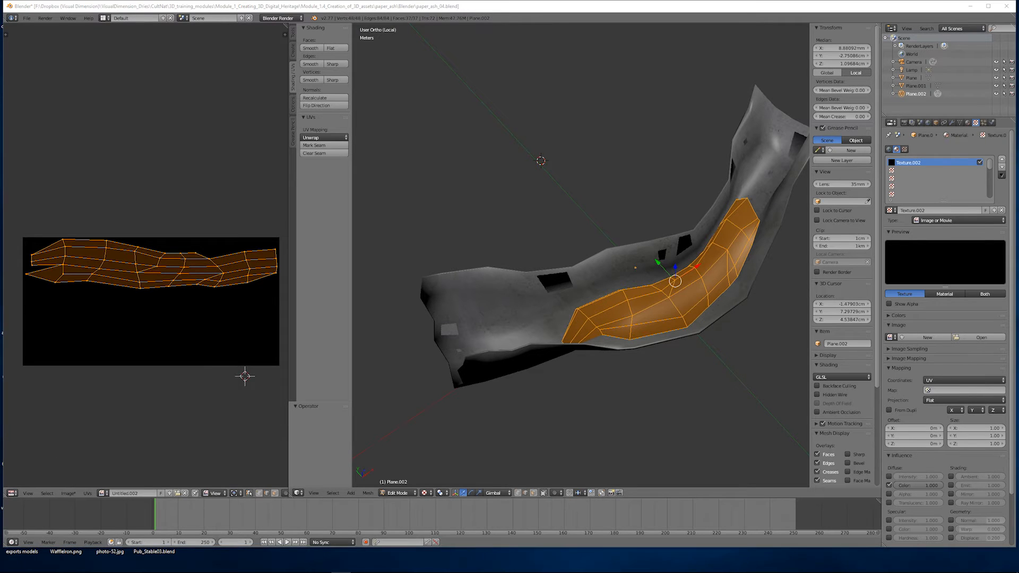
pyautogui.moveTo(568, 319)
pyautogui.mouseDown(button='middle')
pyautogui.moveTo(586, 318)
pyautogui.moveTo(579, 325)
pyautogui.mouseUp(button='middle')
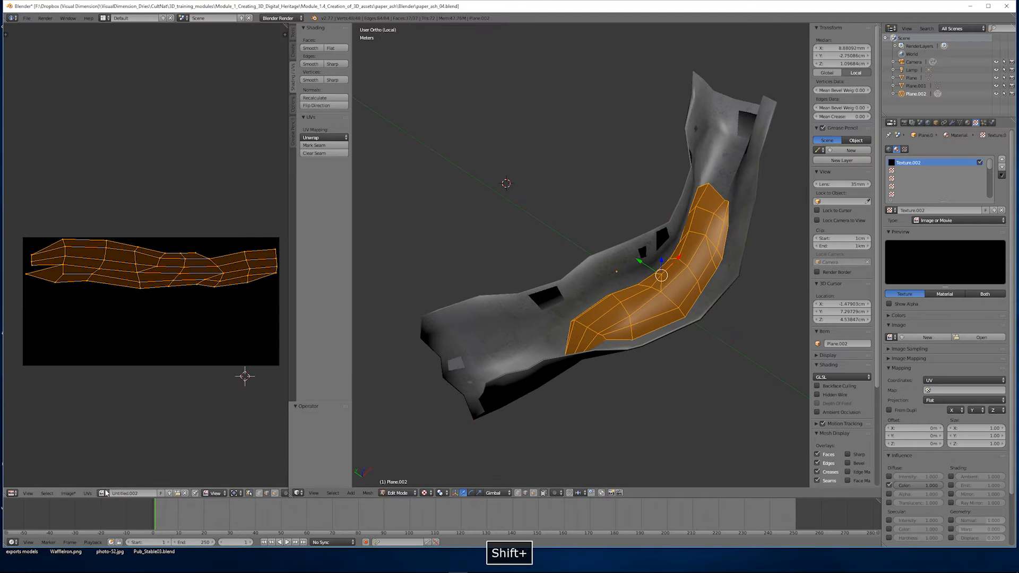
# Step: Add another new blank 512 × 256 px image behind the ash mound's UV island
pyautogui.click(102, 492)
pyautogui.click(169, 493)
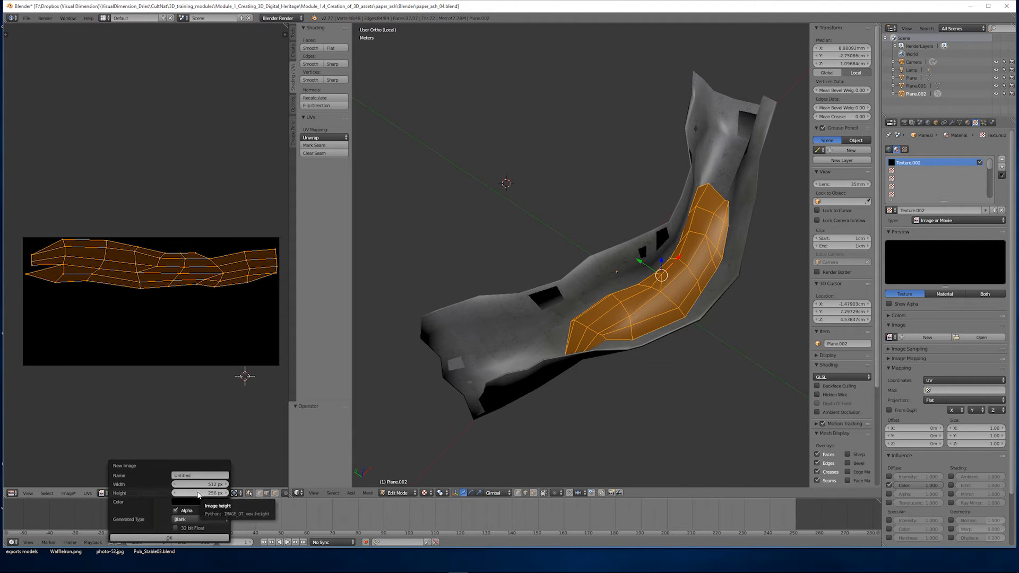
pyautogui.click(169, 538)
# Step: Scale the ash mound's UV island by 2 along Y and move it down vertically to fit within the image area
pyautogui.press('s')
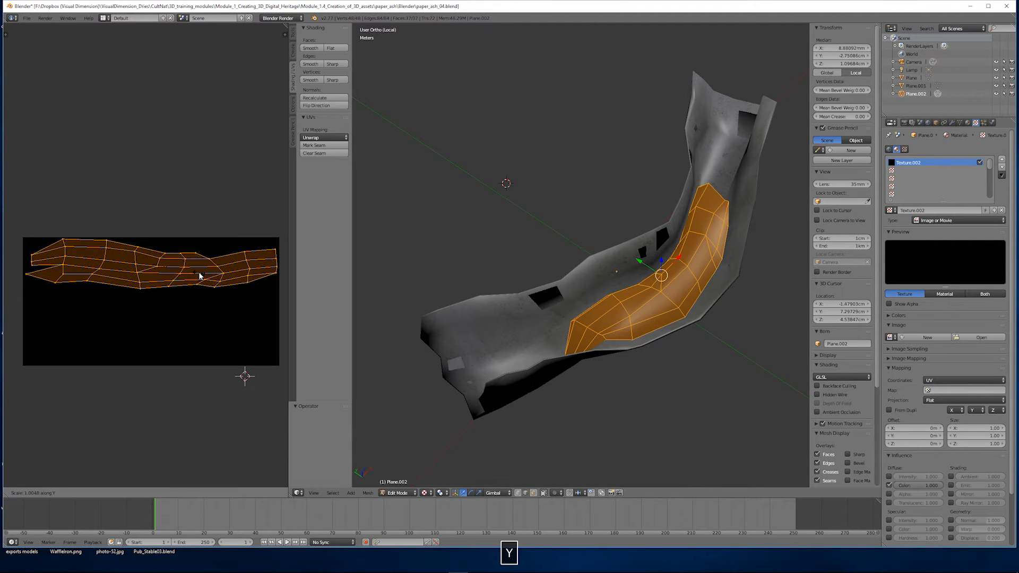
pyautogui.press('2')
pyautogui.press('Return')
pyautogui.press('g')
pyautogui.press('y')
pyautogui.click(198, 307)
pyautogui.keyDown('shift'); pyautogui.moveTo(221, 287); pyautogui.dragTo(217, 287, button='middle'); pyautogui.keyUp('shift')
# Step: Export the ash mound's UV layout as the 512 × 256 PNG paper_ash_Tobacco_UVpng.png in the textures folder
pyautogui.click(88, 493)
pyautogui.click(119, 296)
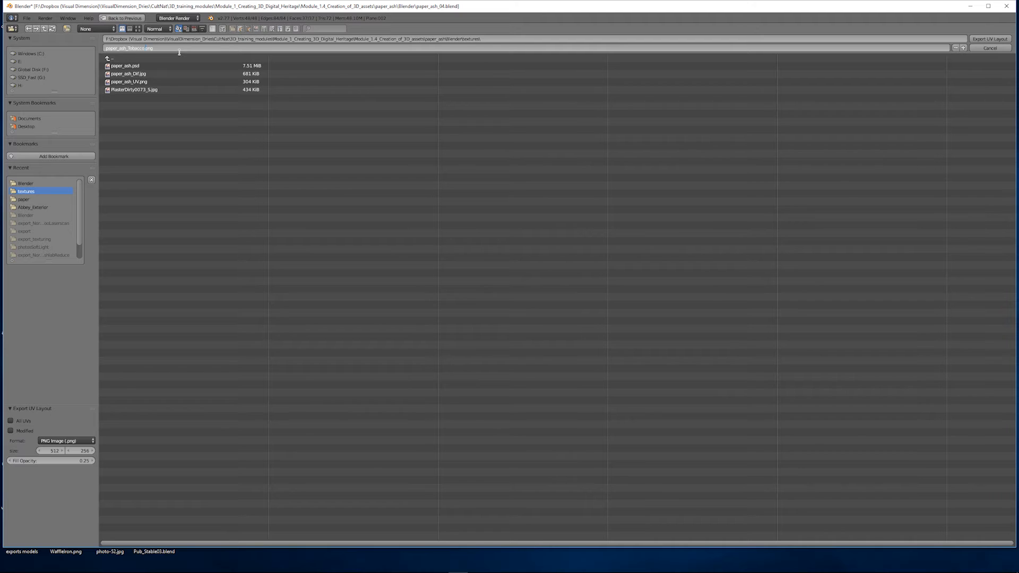
pyautogui.press('Return')
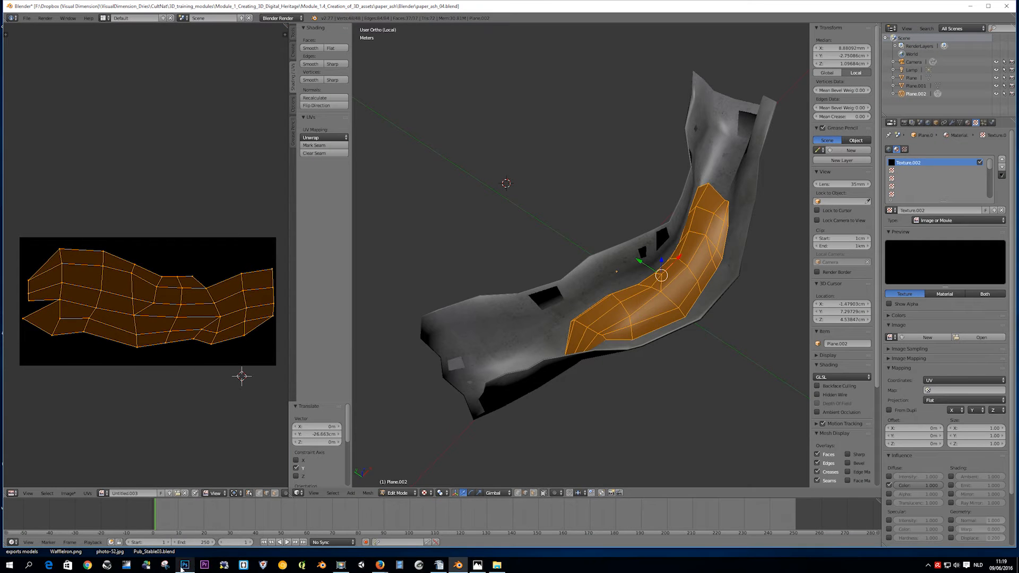
# Step: Switch to Photoshop and open paper_ash_Tobacco_UVpng.png from the textures folder
pyautogui.click(185, 566)
pyautogui.click(43, 27)
pyautogui.click(51, 44)
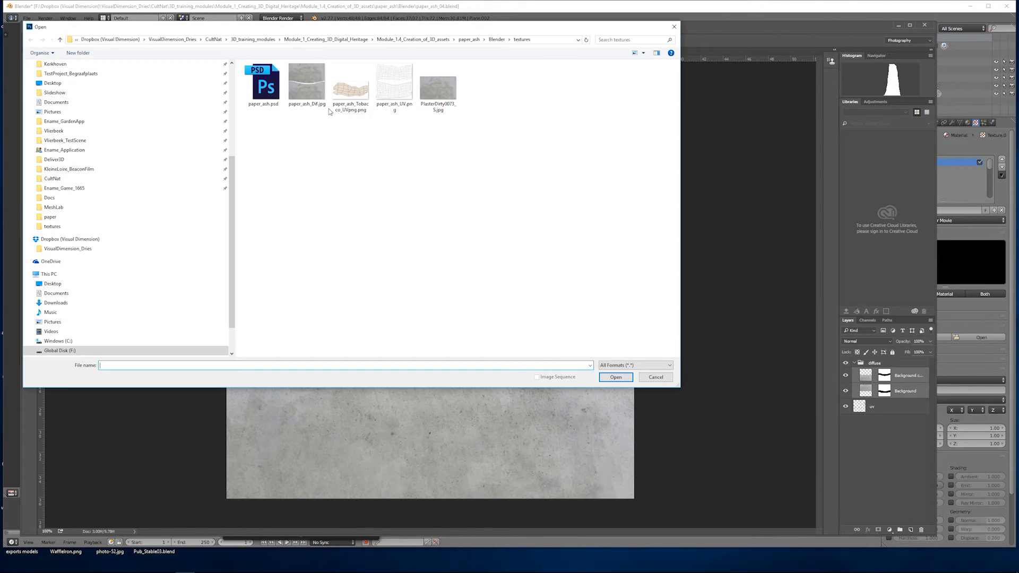
pyautogui.doubleClick(351, 90)
pyautogui.keyDown('alt'); pyautogui.scroll(1, 373, 266); pyautogui.keyUp('alt')
pyautogui.keyDown('alt'); pyautogui.scroll(-1, 457, 302); pyautogui.keyUp('alt')
# Step: Switch to the web browser and run a Google image search for "tobacco"
pyautogui.moveTo(341, 566)
pyautogui.moveTo(380, 565)
pyautogui.click(430, 527)
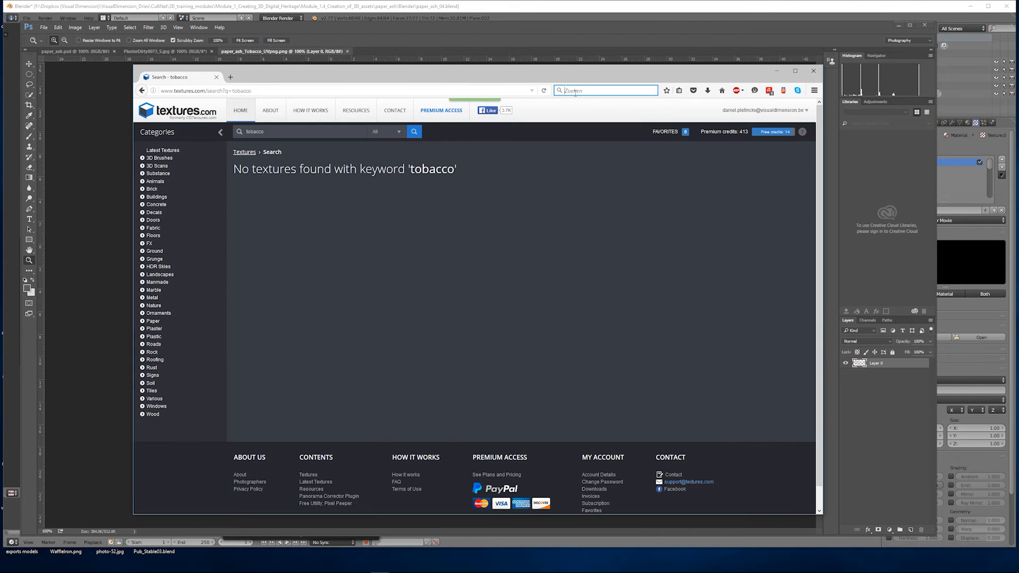
pyautogui.write('tobacco')
pyautogui.press('Return')
pyautogui.click(233, 136)
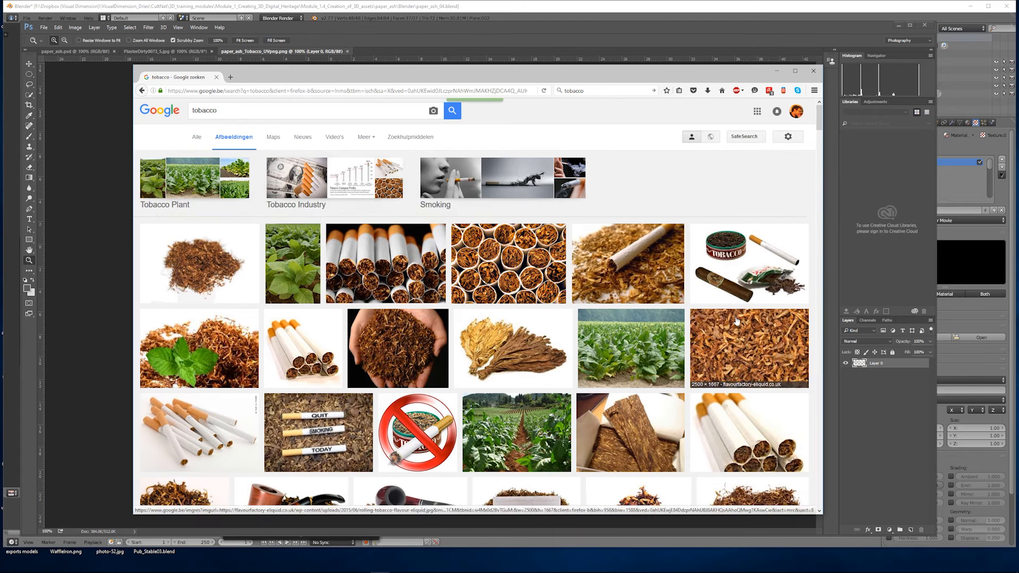
# Step: Browse the tobacco image results for a suitable texture and open the preview of the loose pipe tobacco pile from cigarinspector.com
pyautogui.scroll(-5, 737, 320)
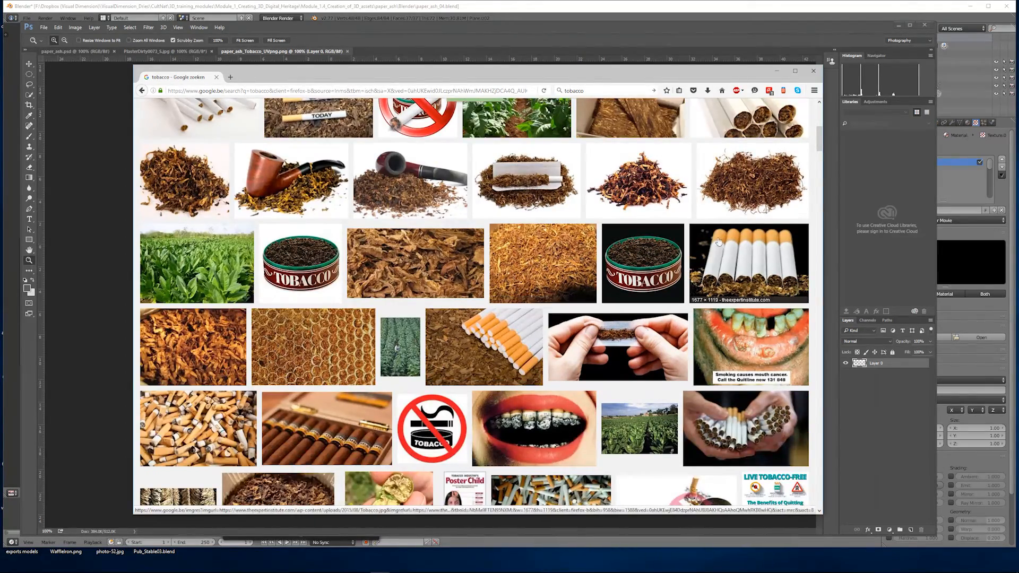
pyautogui.scroll(-15, 532, 273)
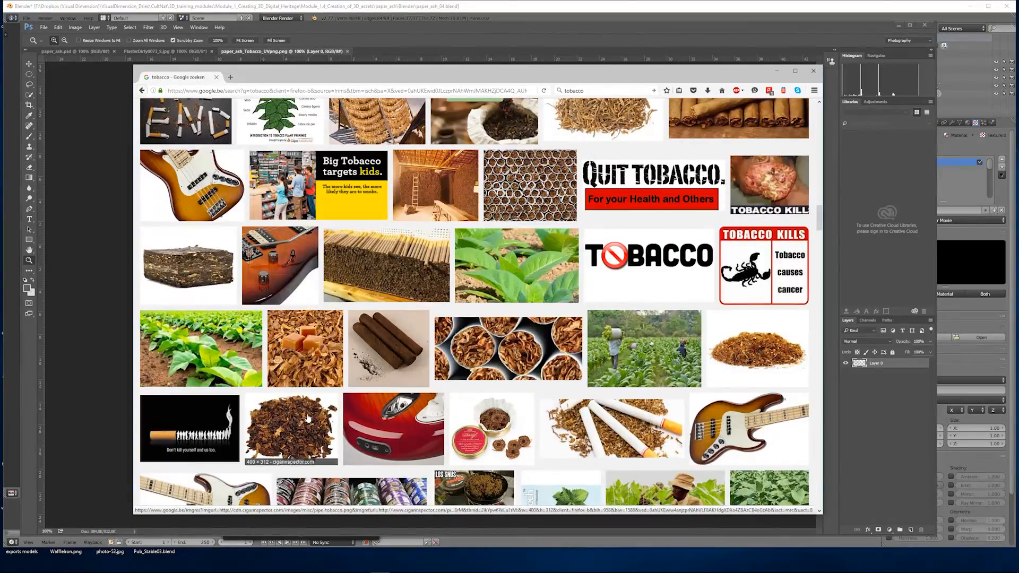
pyautogui.click(309, 419)
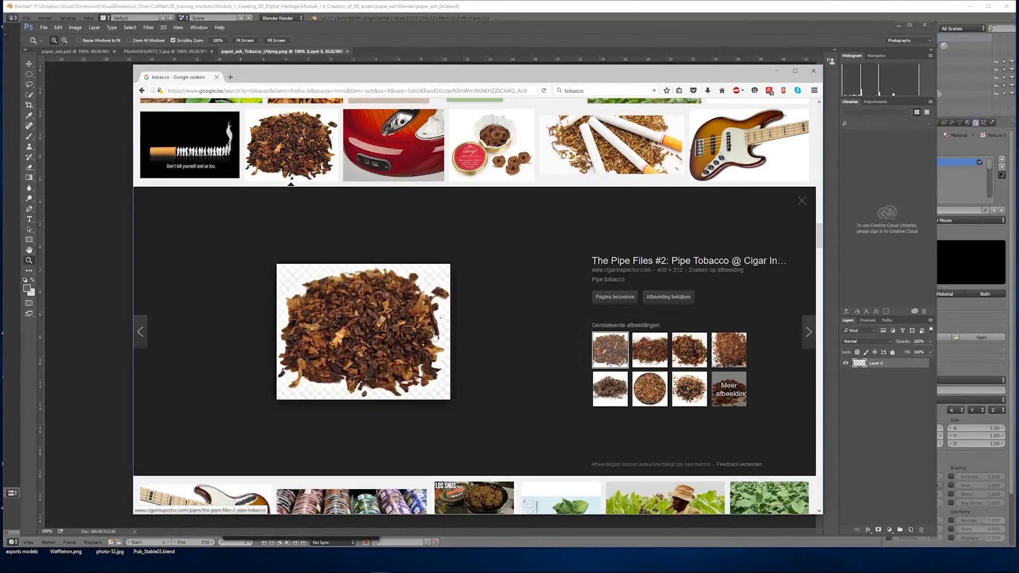
# Step: Compare the related loose-tobacco pictures in the image search preview
pyautogui.click(688, 352)
pyautogui.click(651, 354)
pyautogui.click(726, 352)
pyautogui.click(649, 384)
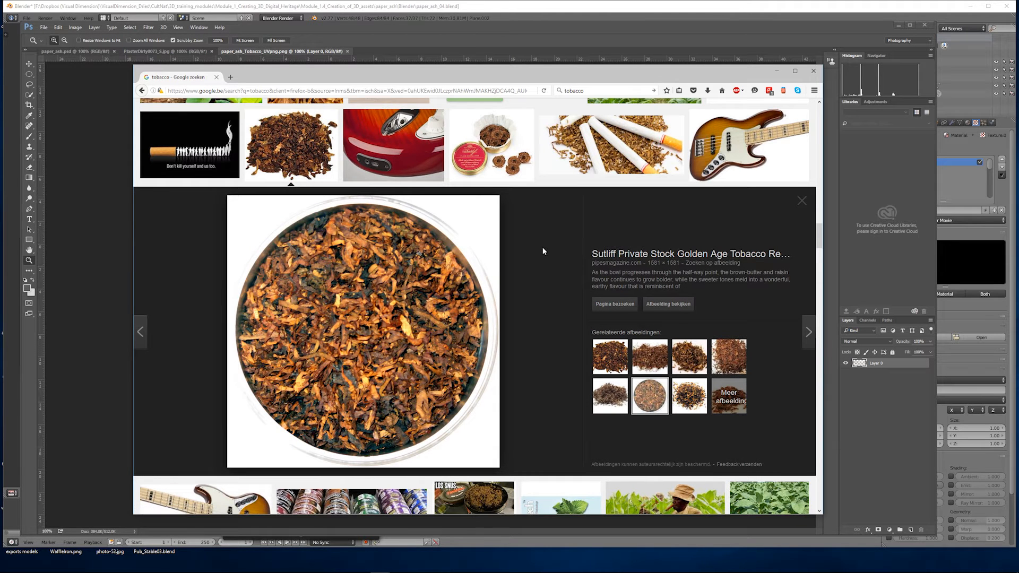
pyautogui.click(653, 359)
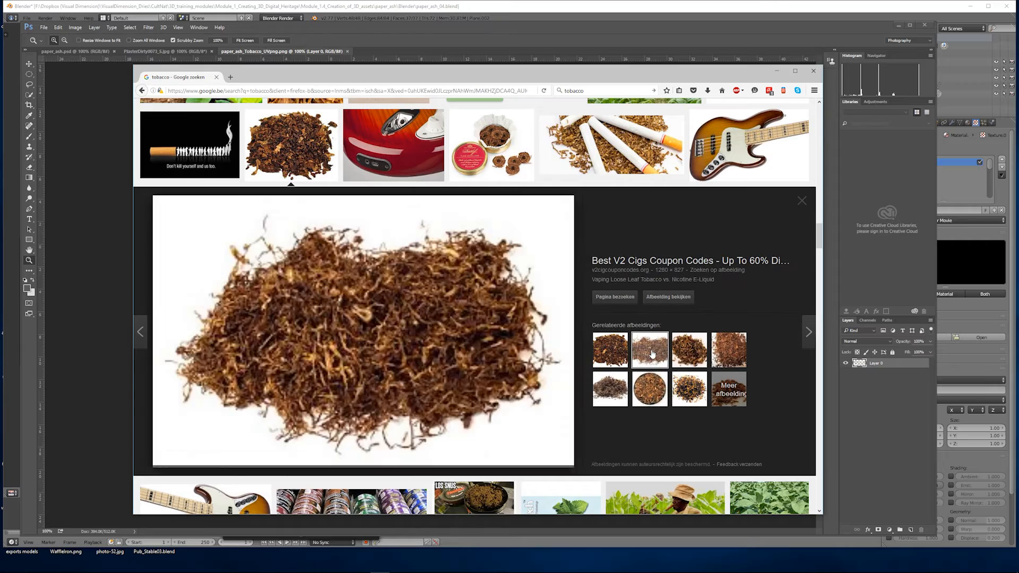
pyautogui.click(728, 350)
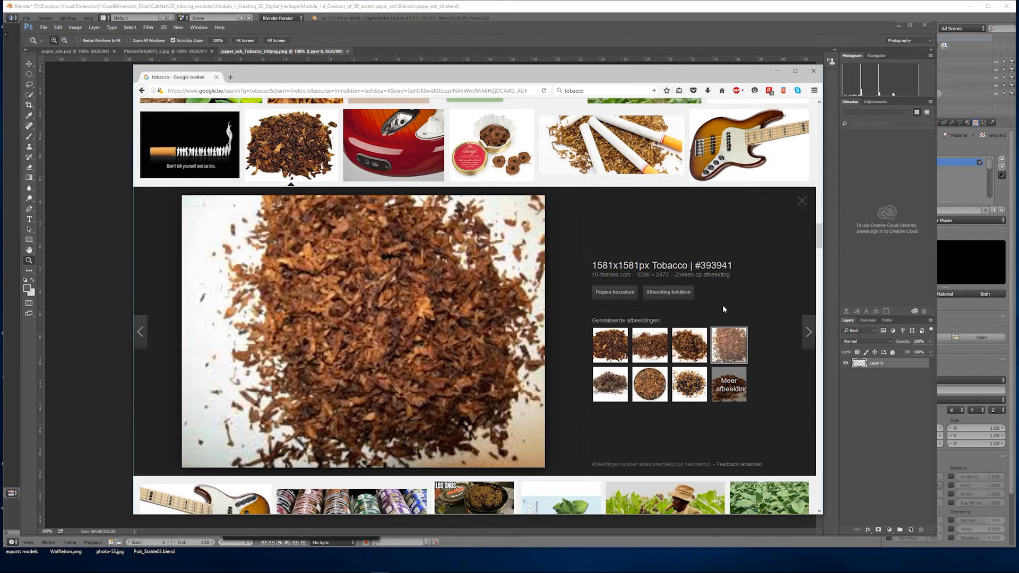
# Step: Search the images for "tobacco texture" and look through the results
pyautogui.scroll(10, 531, 292)
pyautogui.click(238, 111)
pyautogui.write('texture')
pyautogui.press('Return')
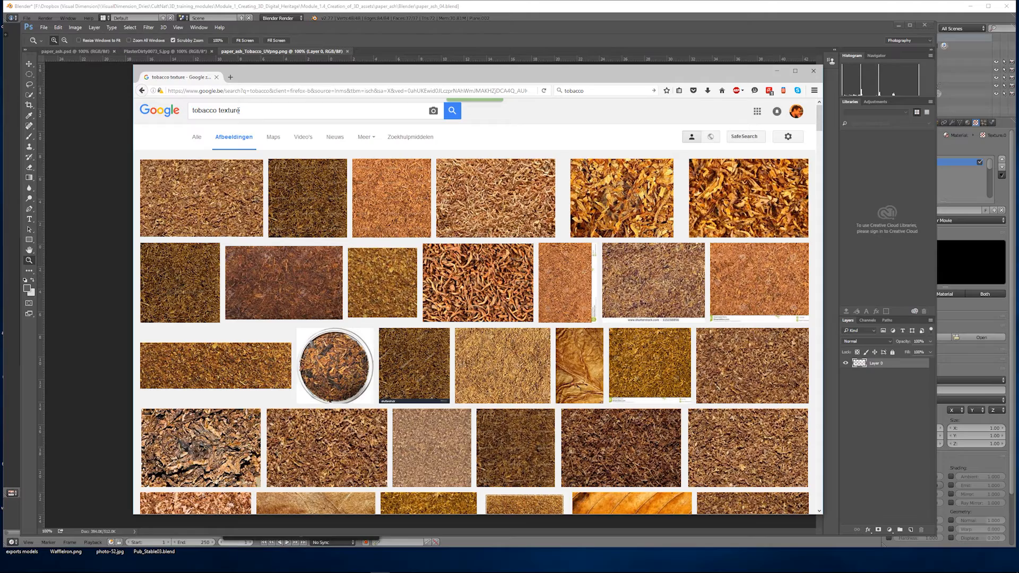
pyautogui.scroll(-3, 662, 244)
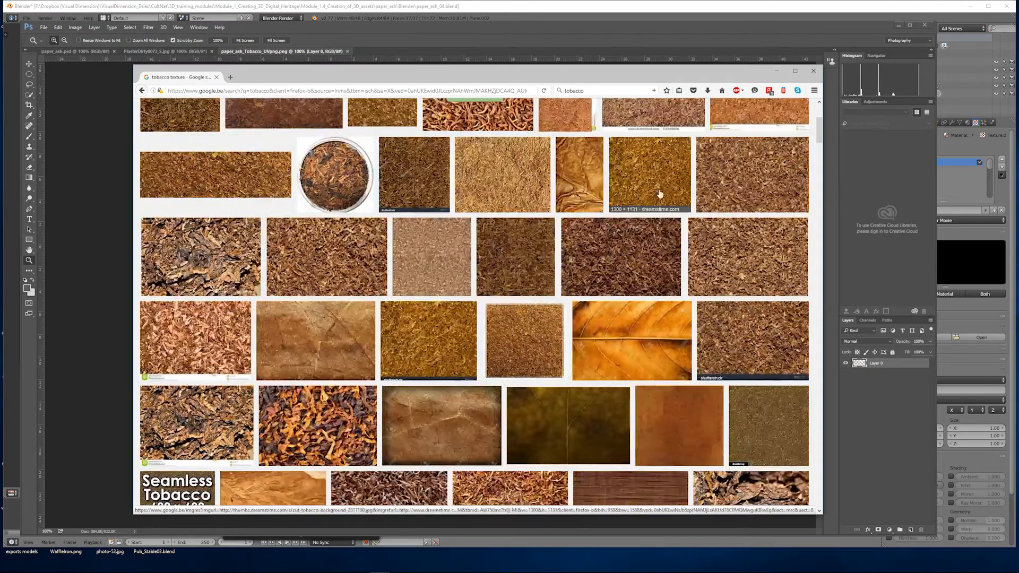
pyautogui.scroll(-15, 755, 250)
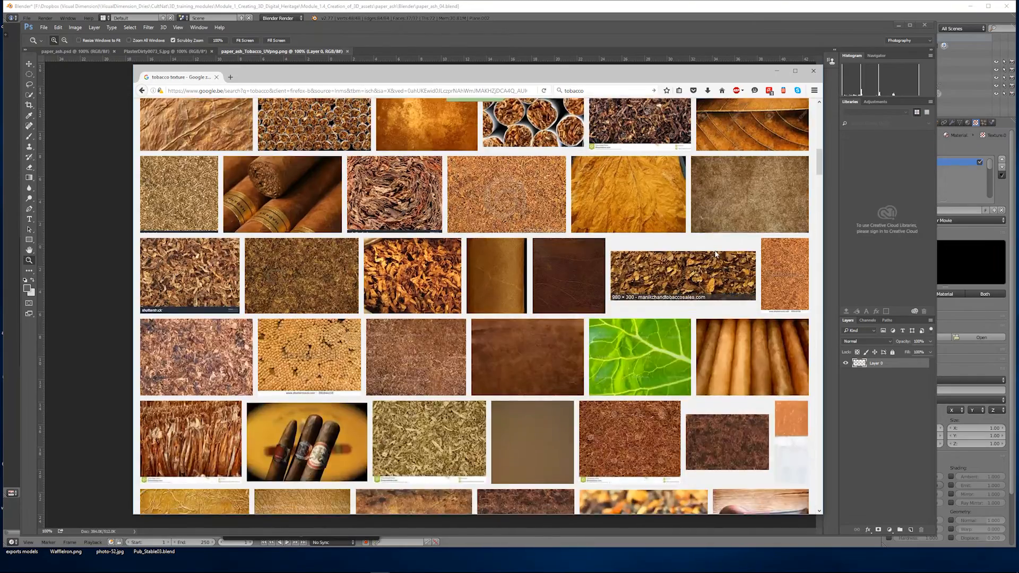
pyautogui.scroll(20, 716, 255)
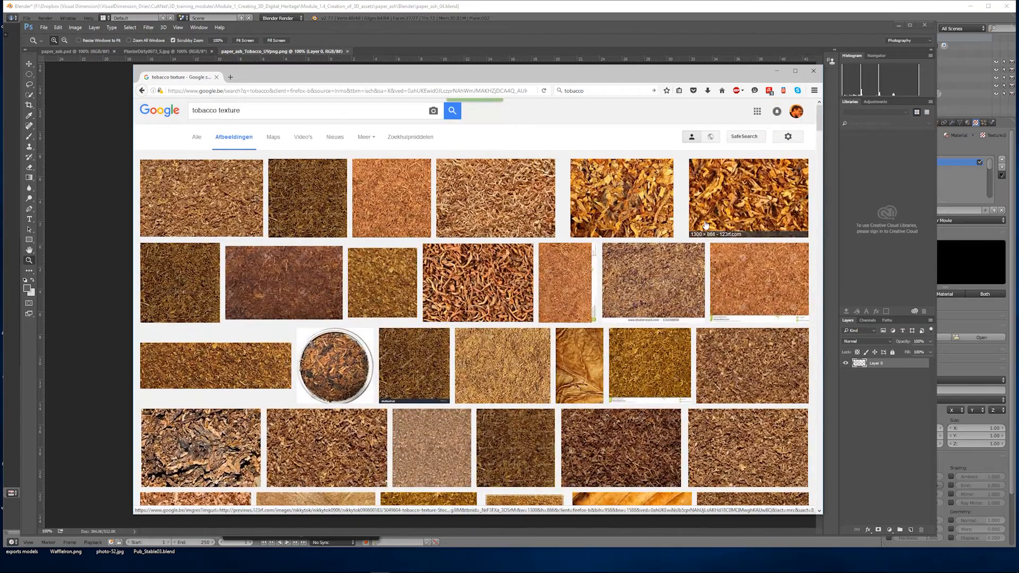
# Step: Preview the 1300 × 816 "Tobacco Texture Background Stock Photo" and compare it with a related image
pyautogui.click(250, 231)
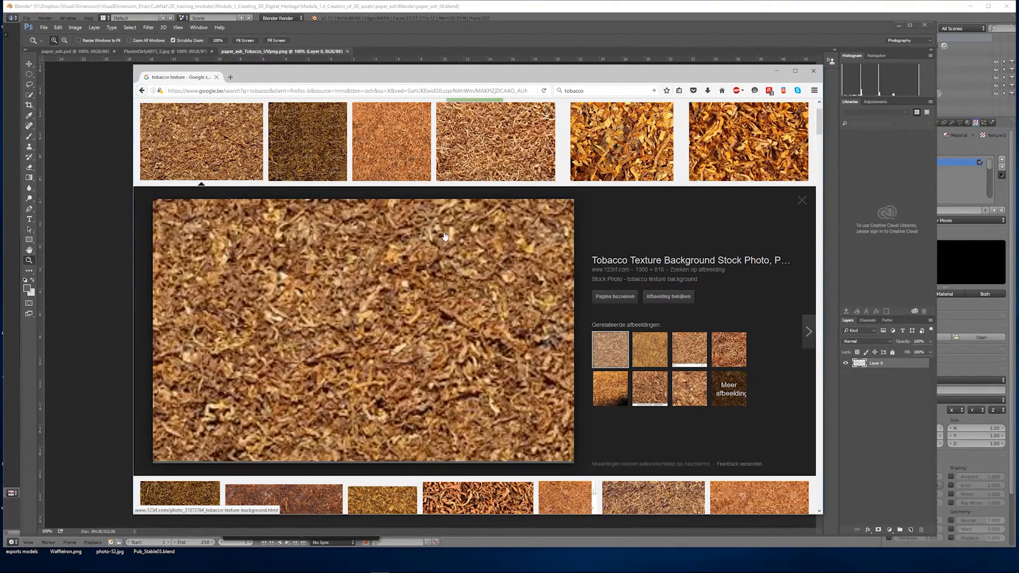
pyautogui.click(651, 343)
pyautogui.click(617, 351)
# Step: Save the previewed tobacco texture photo as a JPEG named tobacco in the paper_ash Blender textures folder
pyautogui.rightClick(383, 310)
pyautogui.click(421, 409)
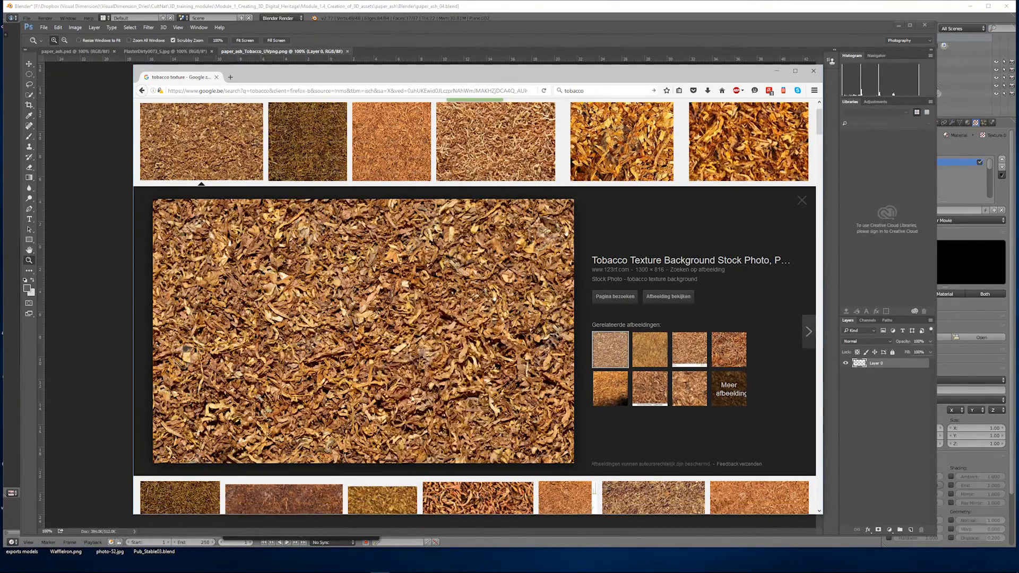
pyautogui.click(186, 273)
pyautogui.doubleClick(329, 121)
pyautogui.doubleClick(329, 121)
pyautogui.doubleClick(331, 143)
pyautogui.doubleClick(317, 120)
pyautogui.doubleClick(318, 120)
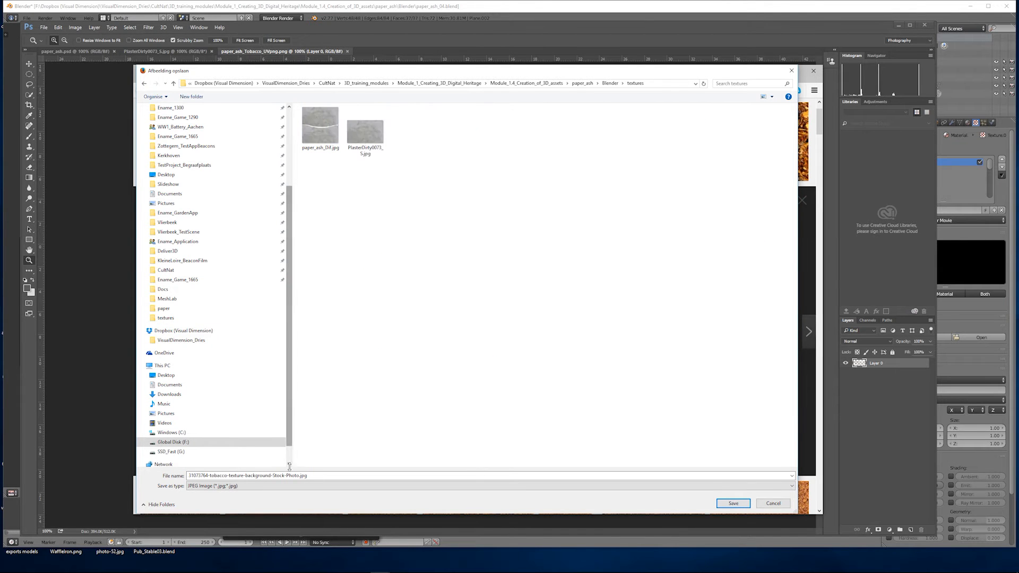
pyautogui.write('tobacco')
pyautogui.press('Return')
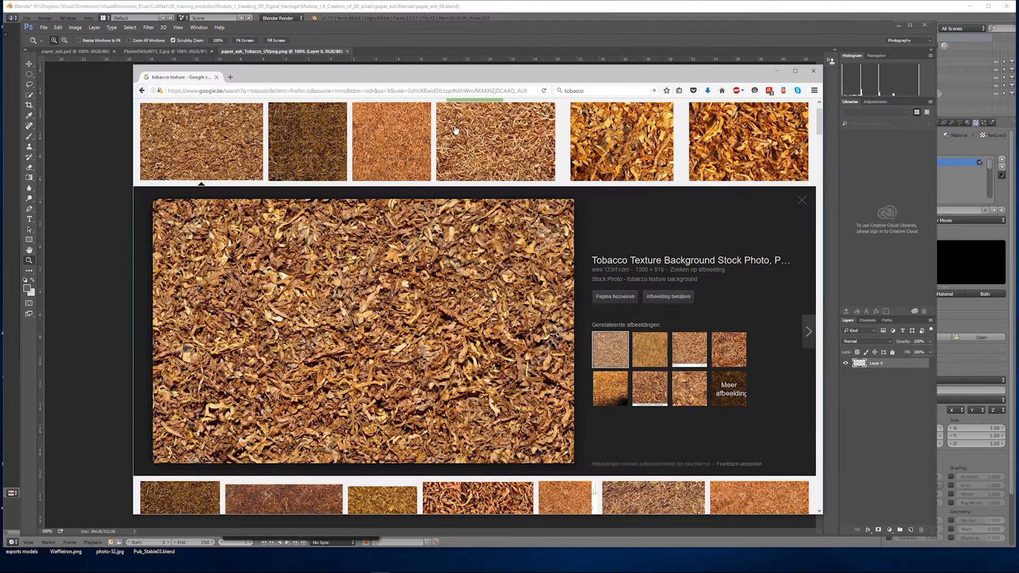
# Step: Switch to Photoshop and open tobacco.jpg from the textures folder
pyautogui.click(776, 71)
pyautogui.click(43, 27)
pyautogui.click(57, 43)
pyautogui.doubleClick(484, 87)
# Step: Duplicate the photo's Background layer into paper_ash_Tobacco_UVpng.png and add a layer group named diffuse there
pyautogui.rightClick(888, 366)
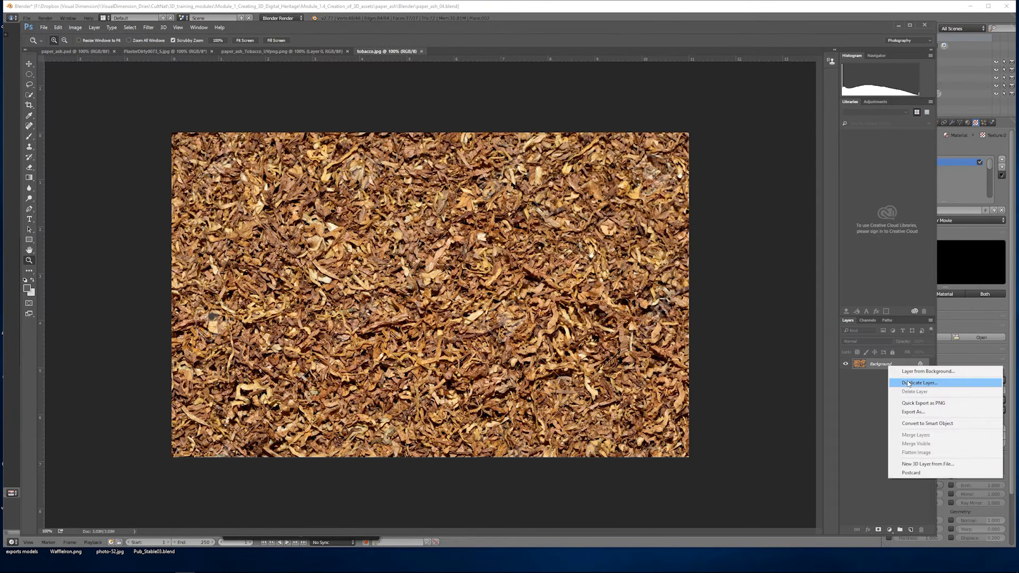
pyautogui.click(907, 383)
pyautogui.click(374, 246)
pyautogui.click(375, 264)
pyautogui.click(444, 219)
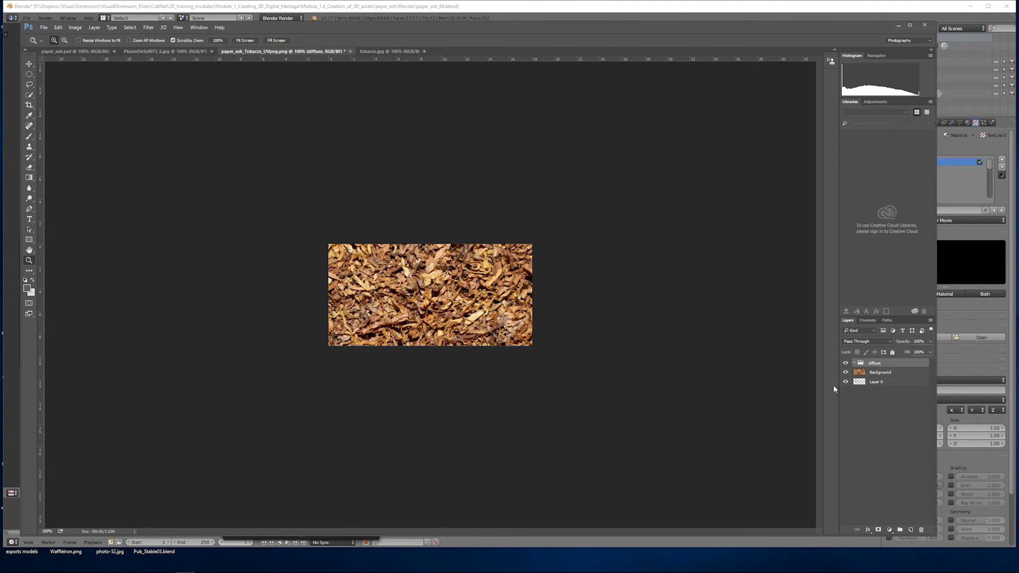
# Step: Scale the tobacco photo layer down to about 40% and centre it over the canvas
pyautogui.click(435, 298)
pyautogui.click(59, 28)
pyautogui.click(93, 182)
pyautogui.moveTo(401, 226); pyautogui.dragTo(647, 415)
pyautogui.keyDown('alt'); pyautogui.keyDown('shift'); pyautogui.moveTo(164, 163); pyautogui.dragTo(259, 184); pyautogui.keyUp('shift'); pyautogui.keyUp('alt')
pyautogui.moveTo(430, 319); pyautogui.dragTo(395, 295)
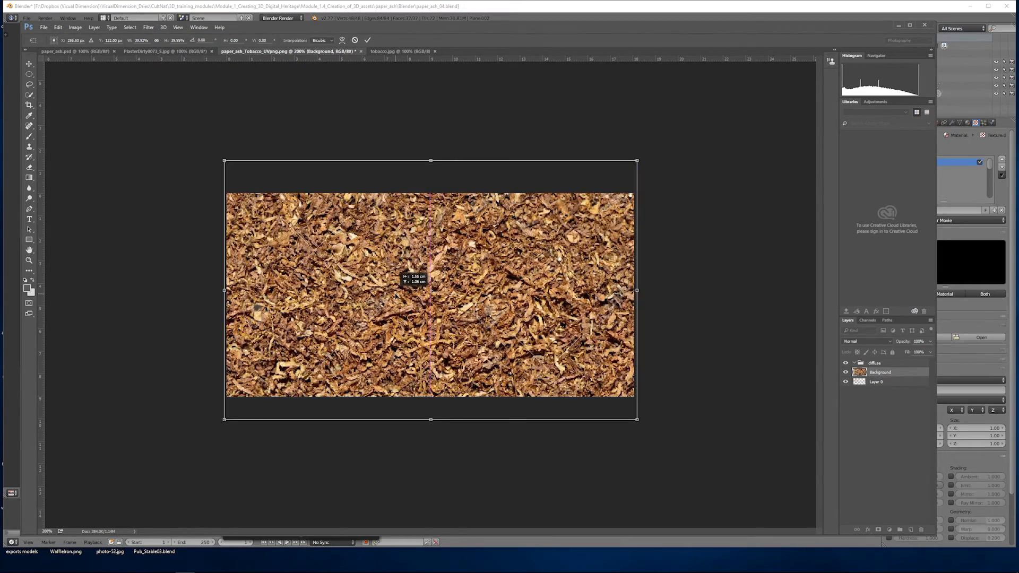
pyautogui.keyDown('alt'); pyautogui.keyDown('shift'); pyautogui.moveTo(638, 421); pyautogui.dragTo(637, 419); pyautogui.keyUp('shift'); pyautogui.keyUp('alt')
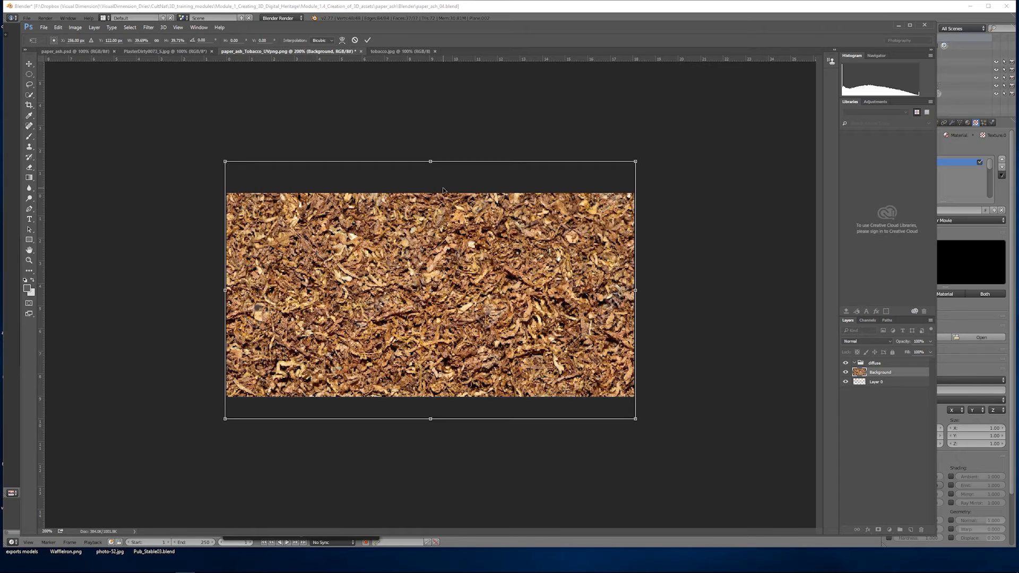
pyautogui.press('Return')
pyautogui.keyDown('alt'); pyautogui.click(450, 255); pyautogui.keyUp('alt')
pyautogui.click(451, 255)
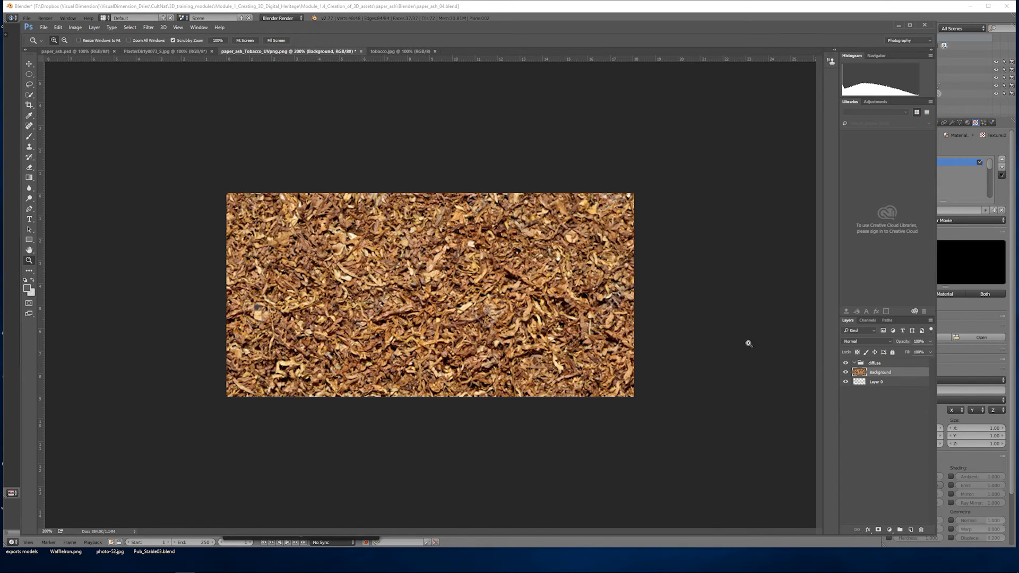
# Step: Lower the tobacco layer's opacity to 64% and shrink it until it is slightly narrower than the canvas, still covering the UV layout
pyautogui.click(929, 342)
pyautogui.moveTo(929, 351); pyautogui.dragTo(917, 353)
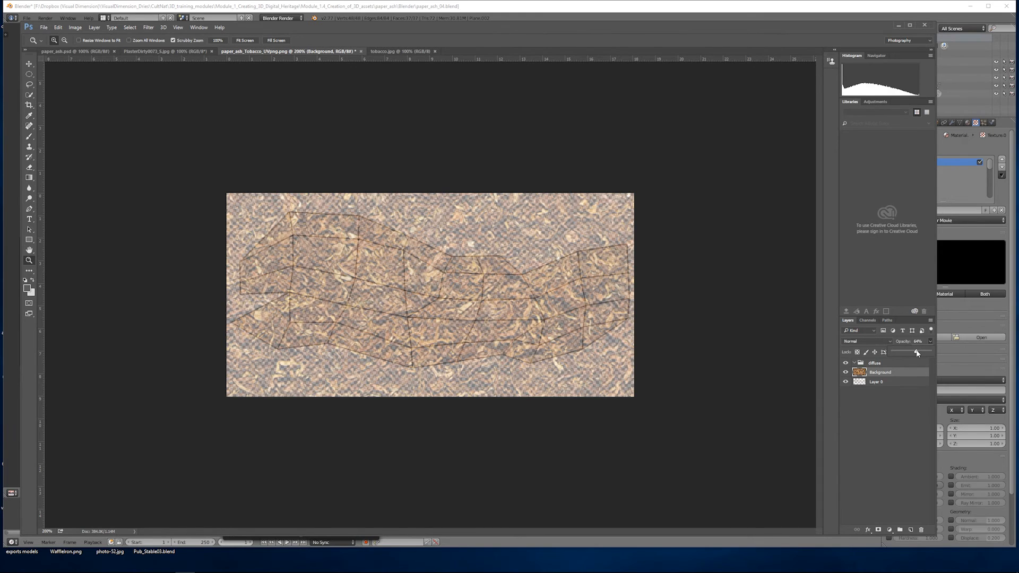
pyautogui.click(54, 28)
pyautogui.click(79, 182)
pyautogui.moveTo(632, 420)
pyautogui.keyDown('alt'); pyautogui.keyDown('shift'); pyautogui.mouseDown()
pyautogui.moveTo(624, 378)
pyautogui.moveTo(627, 418)
pyautogui.mouseUp(); pyautogui.keyUp('shift'); pyautogui.keyUp('alt')
pyautogui.press('Return')
pyautogui.press('z')
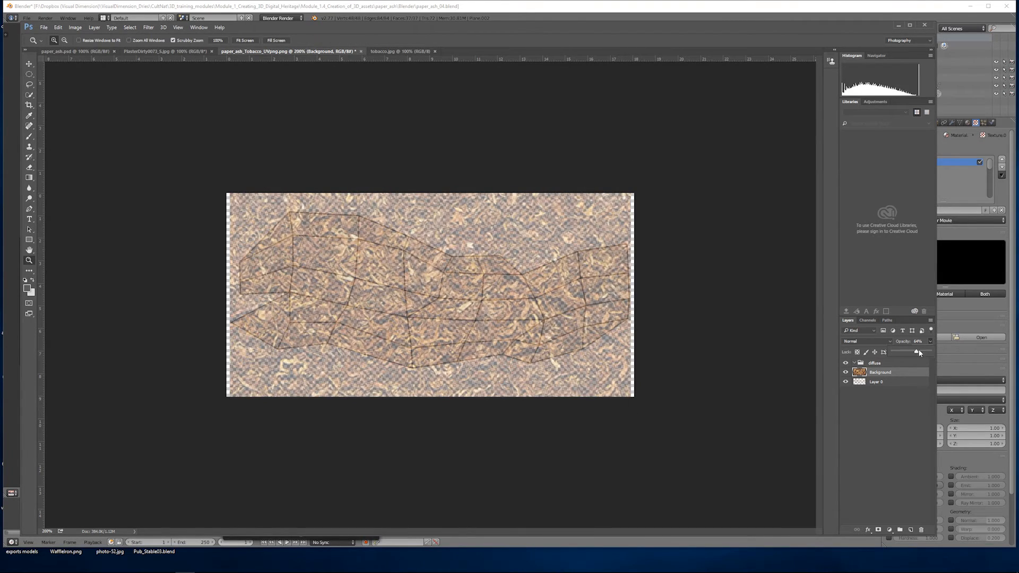
# Step: Restore the tobacco layer to 100% opacity and save the image as the JPEG paper_ash_tobacco_Dif.jpg in the textures folder
pyautogui.moveTo(916, 353); pyautogui.dragTo(931, 353)
pyautogui.click(44, 27)
pyautogui.click(63, 114)
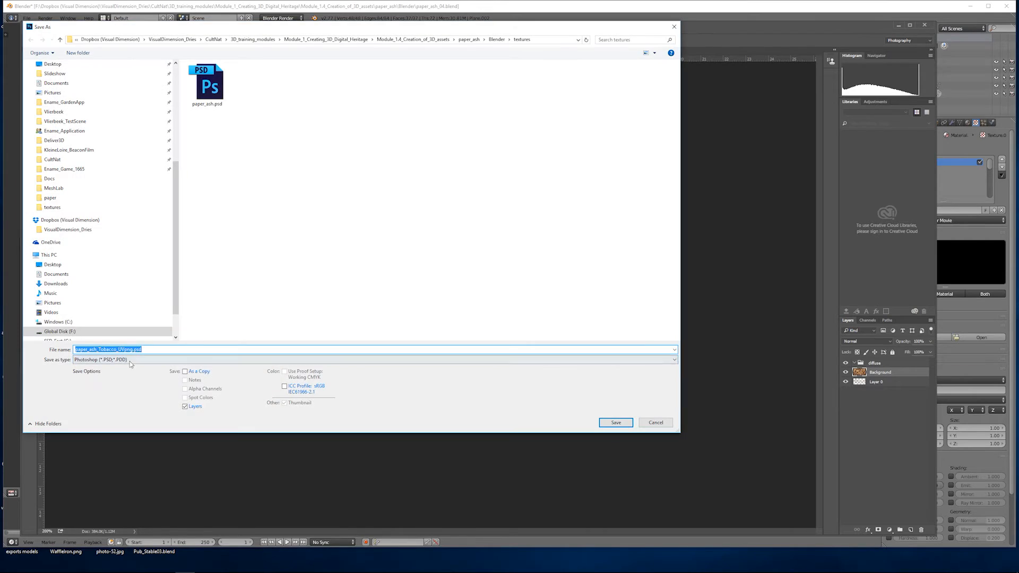
pyautogui.click(130, 362)
pyautogui.click(133, 414)
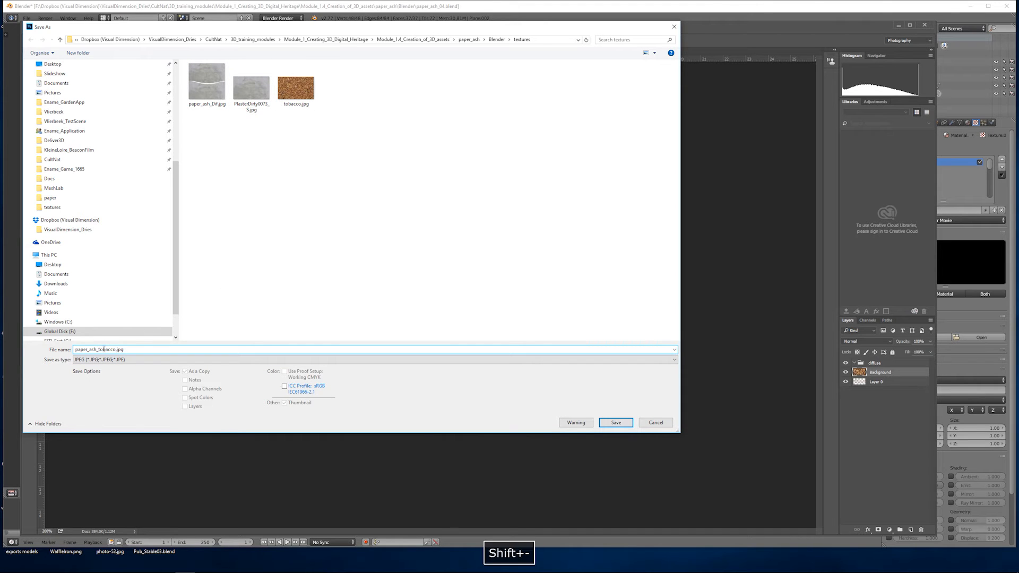
pyautogui.write('if')
pyautogui.press('Return')
pyautogui.press('Return')
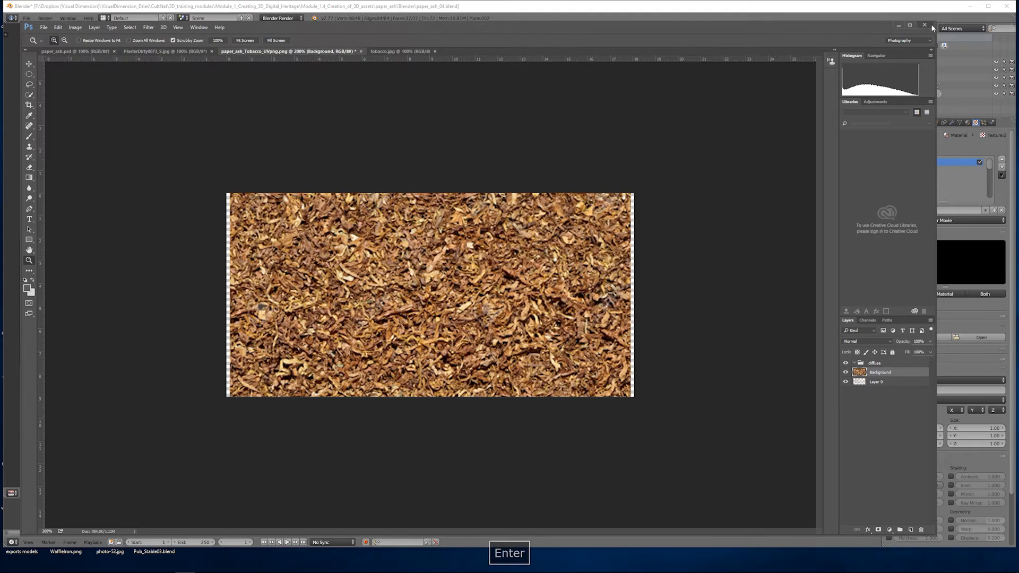
# Step: Switch to Blender and load paper_ash_tobacco_Dif.jpg from the textures folder as the image of Texture.002
pyautogui.click(898, 25)
pyautogui.click(619, 21)
pyautogui.click(981, 338)
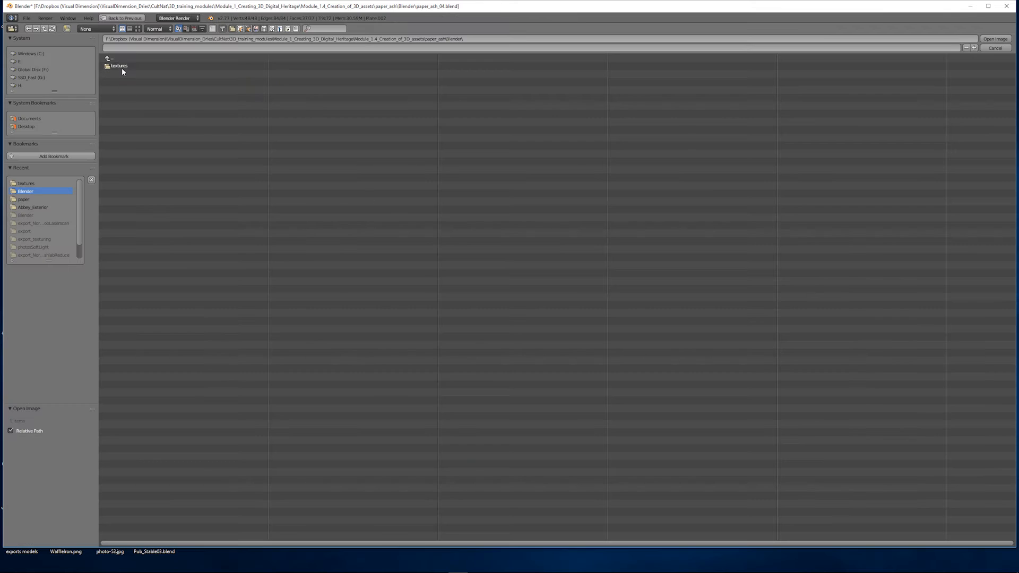
pyautogui.doubleClick(137, 82)
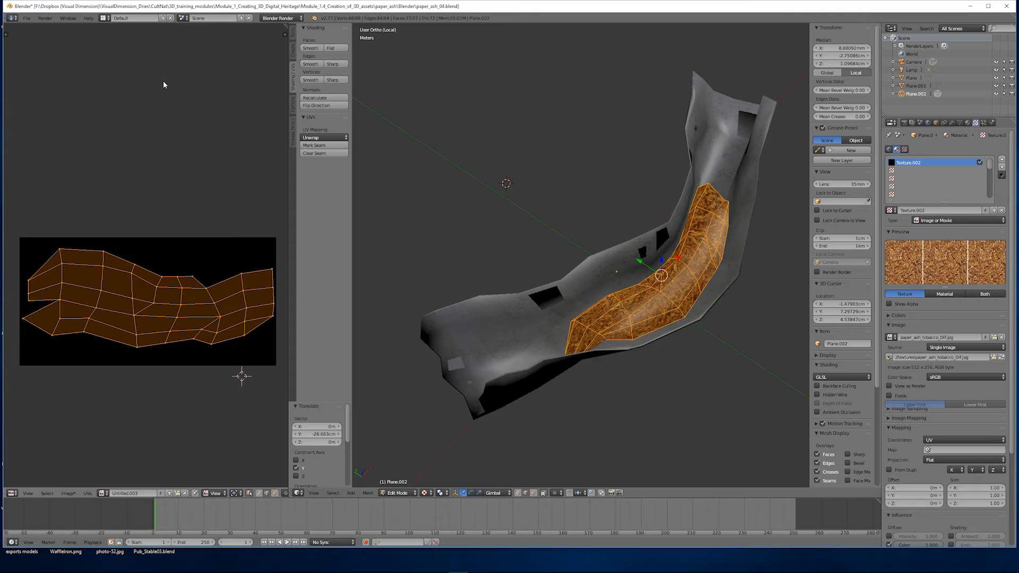
# Step: Inspect the tobacco texture on the mesh in Object Mode and save the Blender file
pyautogui.scroll(4, 566, 231)
pyautogui.press('Tab')
pyautogui.moveTo(603, 256); pyautogui.dragTo(583, 242, button='middle')
pyautogui.scroll(2, 582, 286)
pyautogui.keyDown('shift'); pyautogui.moveTo(582, 302); pyautogui.dragTo(602, 239, button='middle'); pyautogui.keyUp('shift')
pyautogui.scroll(1, 600, 246)
pyautogui.hotkey('ctrl', 's')
pyautogui.scroll(3, 602, 239)
pyautogui.keyDown('shift'); pyautogui.moveTo(602, 239); pyautogui.dragTo(536, 249, button='middle'); pyautogui.keyUp('shift')
pyautogui.scroll(-4, 611, 282)
# Step: Return the tobacco mesh to Edit Mode and run Minimize Stretch on its UVs
pyautogui.press('Tab')
pyautogui.click(89, 493)
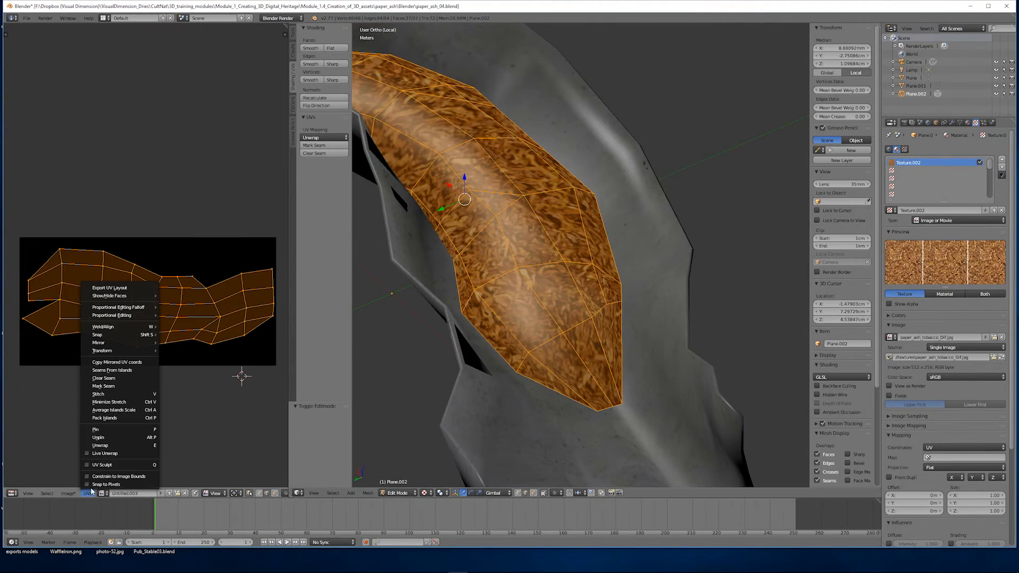
pyautogui.click(122, 406)
pyautogui.moveTo(520, 297); pyautogui.dragTo(488, 369, button='middle')
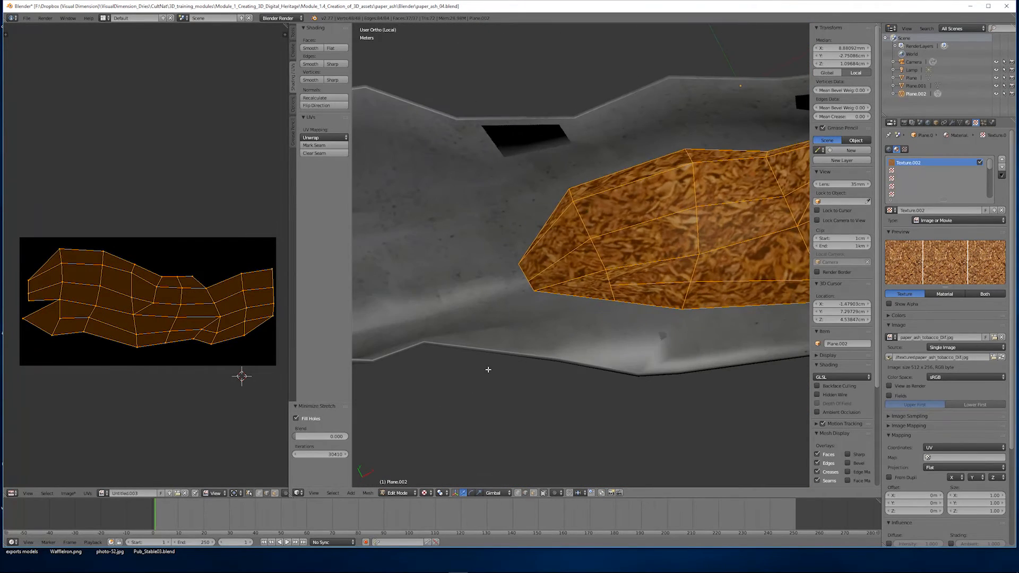
pyautogui.keyDown('shift'); pyautogui.moveTo(488, 369); pyautogui.dragTo(456, 383); pyautogui.keyUp('shift')
pyautogui.rightClick(25, 321)
pyautogui.click(250, 493)
pyautogui.press('a')
pyautogui.press('a')
pyautogui.press('a')
pyautogui.rightClick(31, 321)
pyautogui.click(260, 493)
pyautogui.rightClick(28, 320)
pyautogui.press('g')
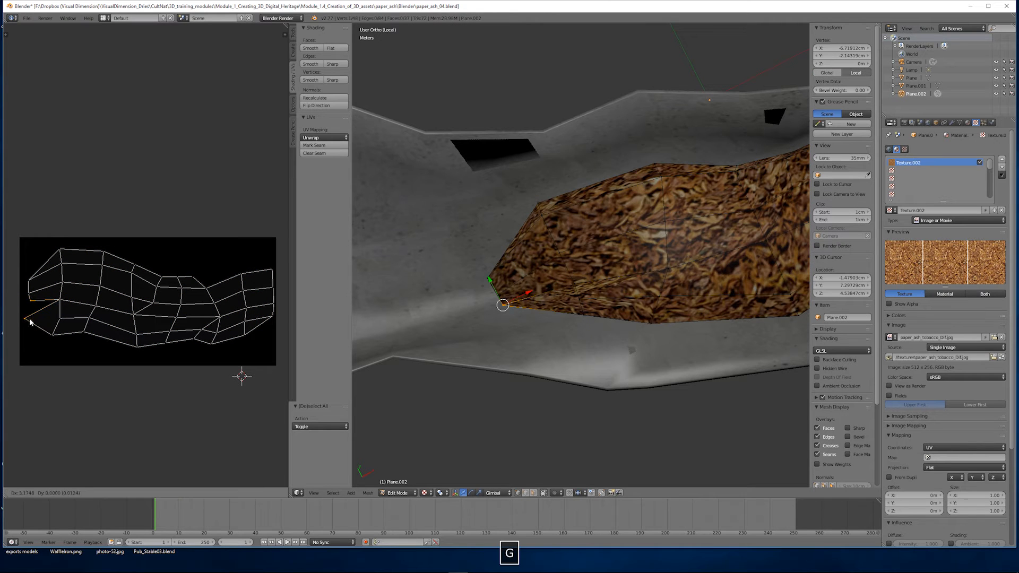
pyautogui.rightClick(32, 307)
pyautogui.press('a')
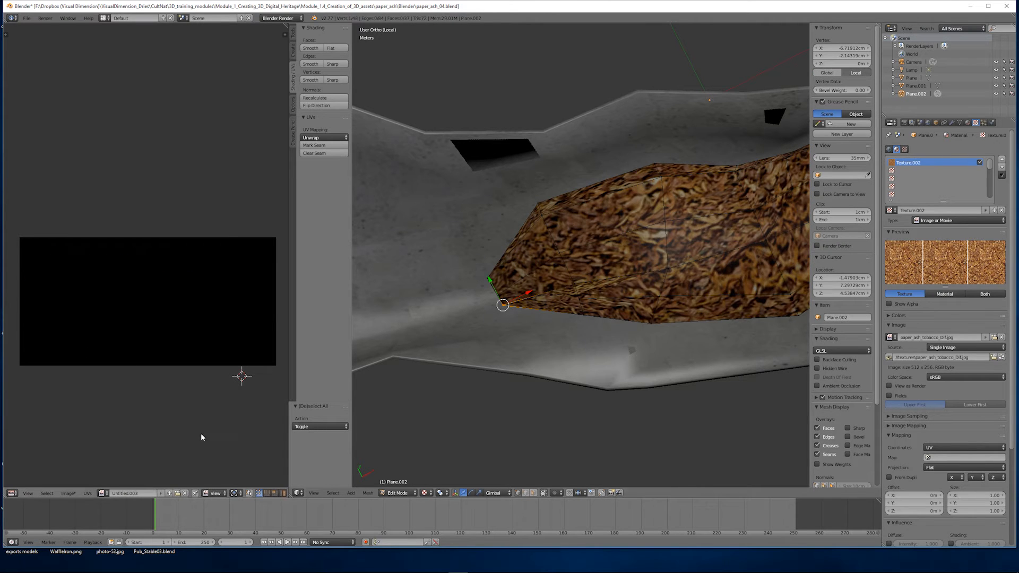
# Step: Select the whole mesh and move the UV vertices at the split left end of the layout to close the gap
pyautogui.press('a')
pyautogui.press('g')
pyautogui.click(33, 303)
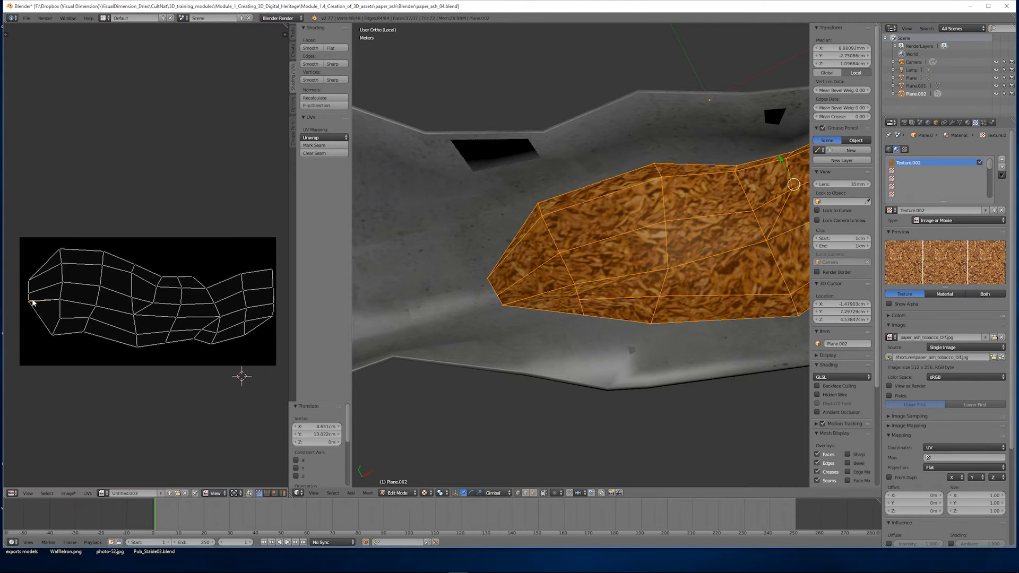
pyautogui.press('g')
pyautogui.click(50, 328)
pyautogui.press('g')
pyautogui.click(55, 315)
pyautogui.rightClick(87, 317)
pyautogui.press('g')
pyautogui.click(89, 316)
# Step: Align the two overlapping UV vertices at the layout's lower-left corner and weld them together
pyautogui.scroll(1, 56, 320)
pyautogui.moveTo(55, 320); pyautogui.dragTo(200, 312, button='middle')
pyautogui.scroll(5, 196, 318)
pyautogui.rightClick(141, 414)
pyautogui.press('g')
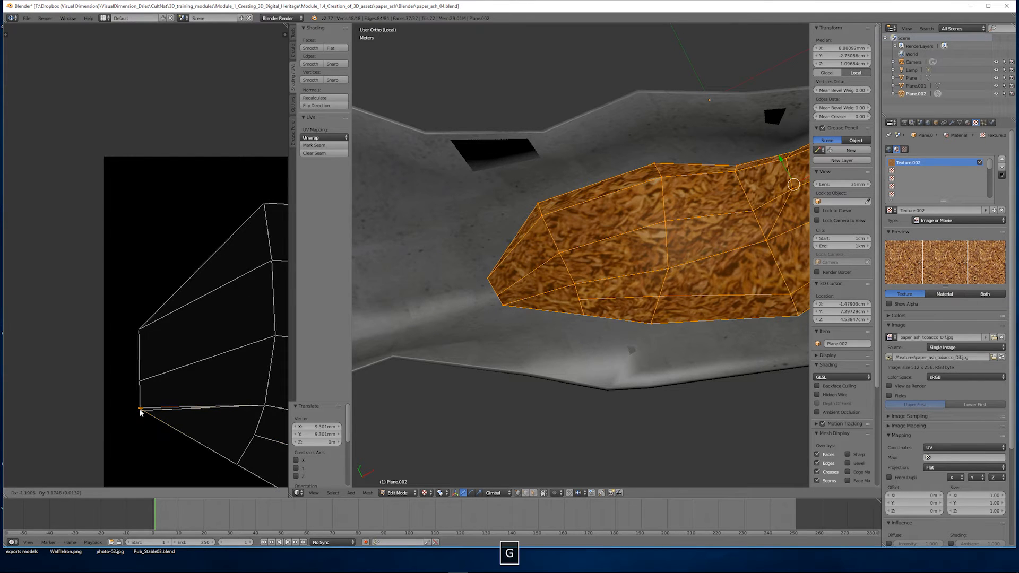
pyautogui.click(142, 414)
pyautogui.press('b')
pyautogui.moveTo(148, 393); pyautogui.dragTo(133, 421)
pyautogui.press('w')
pyautogui.click(168, 415)
pyautogui.scroll(-3, 155, 381)
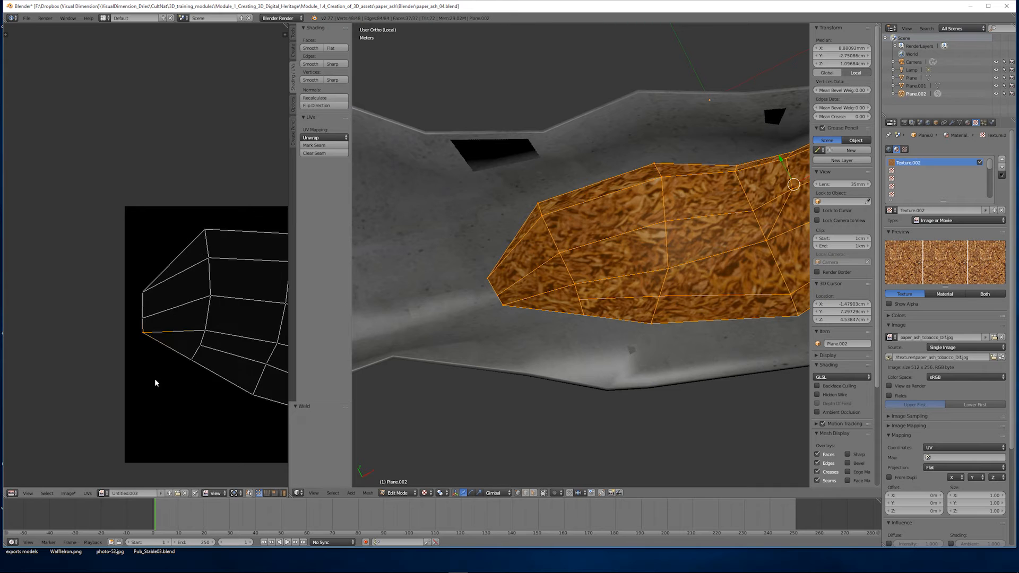
pyautogui.scroll(-4, 550, 300)
# Step: Return to Object Mode, save the Blender file and deselect everything
pyautogui.press('Tab')
pyautogui.moveTo(549, 299); pyautogui.dragTo(593, 300, button='middle')
pyautogui.hotkey('ctrl', 's')
pyautogui.click(609, 273)
pyautogui.press('a')
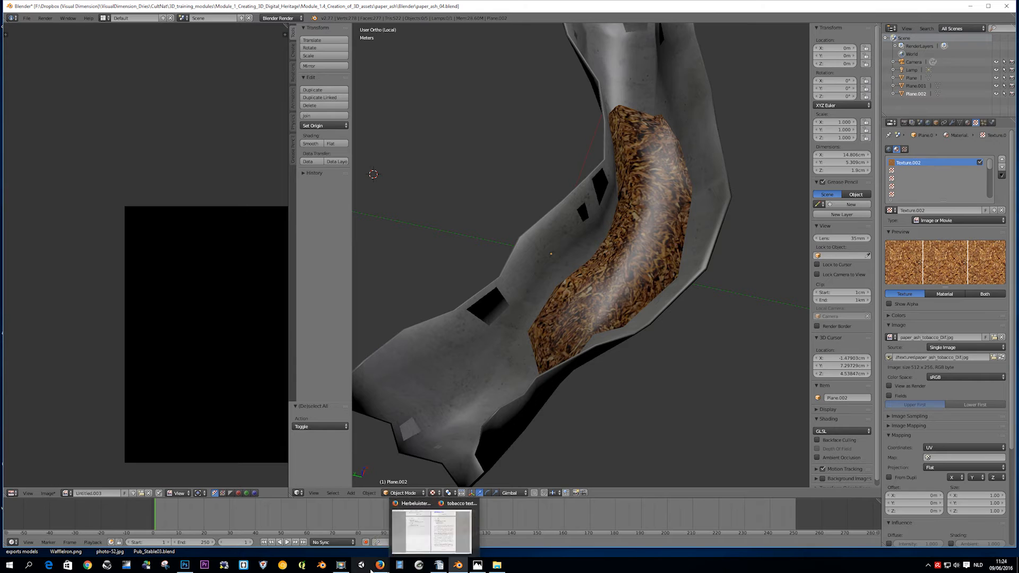
# Step: Switch to Photoshop and duplicate the diffuse group under the name Bump
pyautogui.click(185, 565)
pyautogui.press('space')
pyautogui.rightClick(877, 366)
pyautogui.click(901, 125)
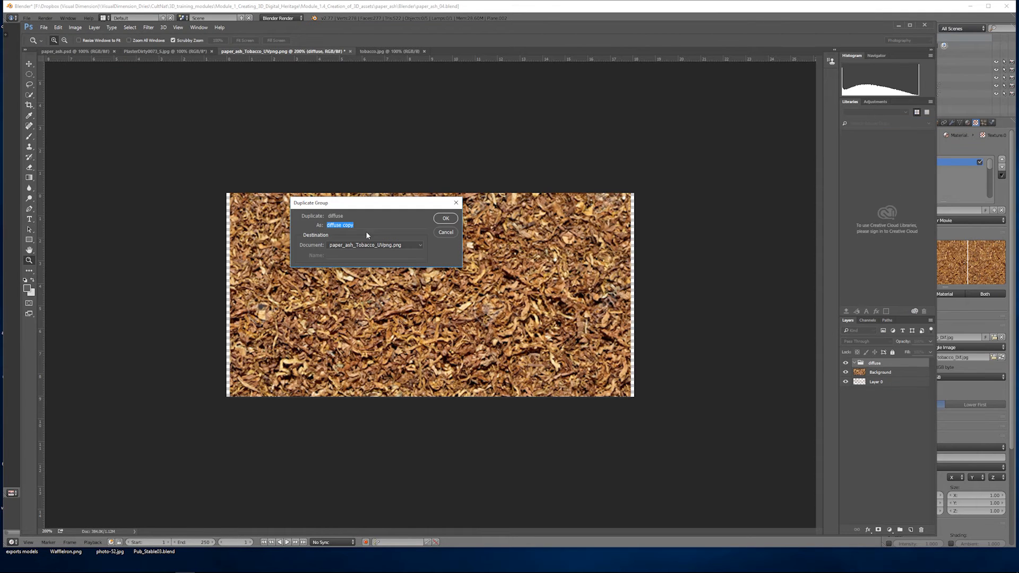
pyautogui.press('Return')
# Step: Duplicate the tobacco Background layer, placing the copy in the Bump group and the original in the diffuse group
pyautogui.rightClick(879, 383)
pyautogui.click(903, 56)
pyautogui.click(445, 218)
pyautogui.moveTo(885, 379)
pyautogui.mouseDown()
pyautogui.moveTo(879, 363)
pyautogui.moveTo(878, 395)
pyautogui.moveTo(878, 385)
pyautogui.mouseUp()
# Step: Rename Layer 0 to uv and hide it
pyautogui.click(853, 382)
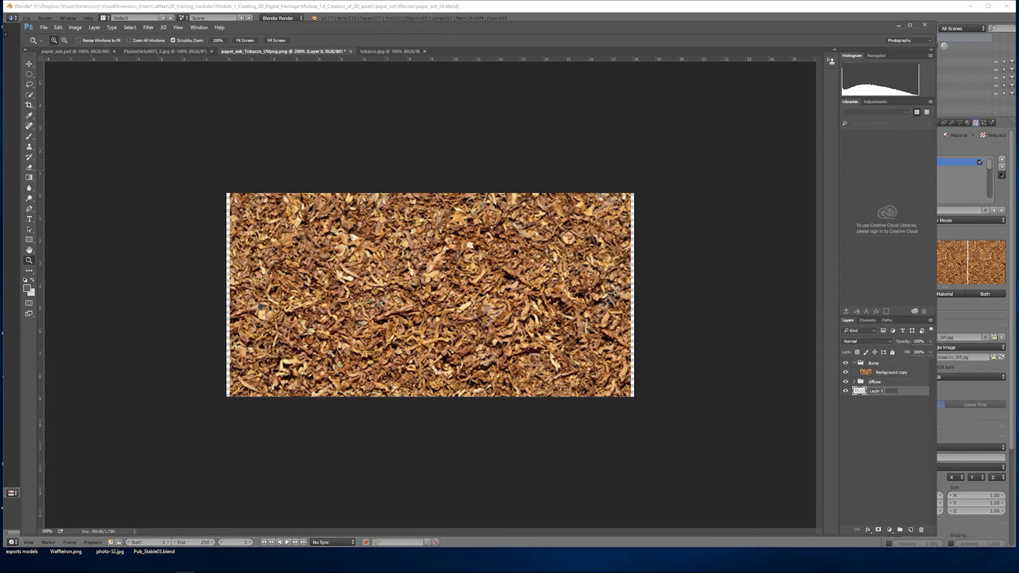
pyautogui.click(845, 390)
pyautogui.click(854, 382)
# Step: Add a Hue/Saturation adjustment above Background copy in the Bump group and remove all colour saturation
pyautogui.click(891, 372)
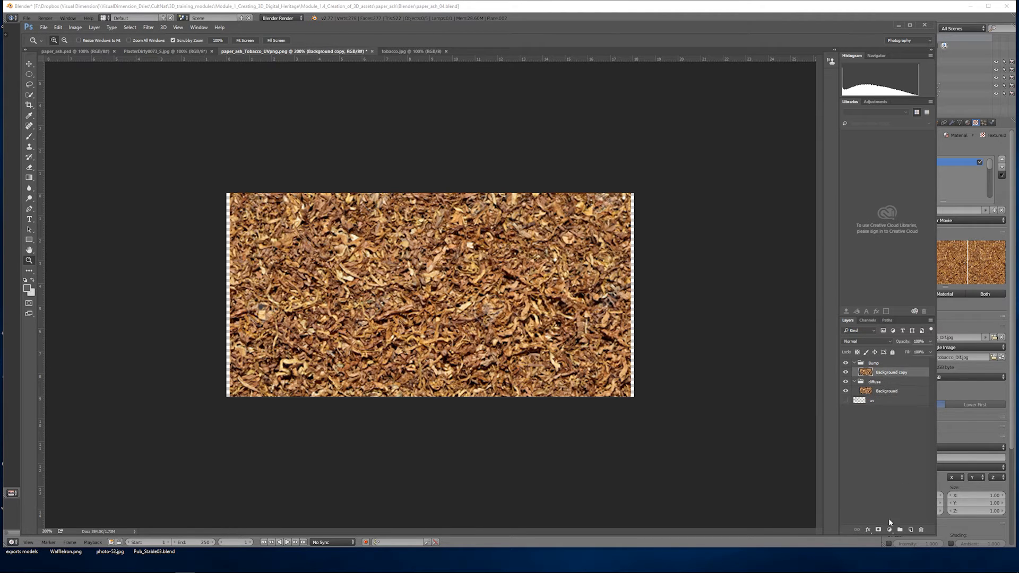
pyautogui.click(889, 529)
pyautogui.click(918, 430)
pyautogui.moveTo(592, 161); pyautogui.dragTo(557, 159)
pyautogui.click(635, 87)
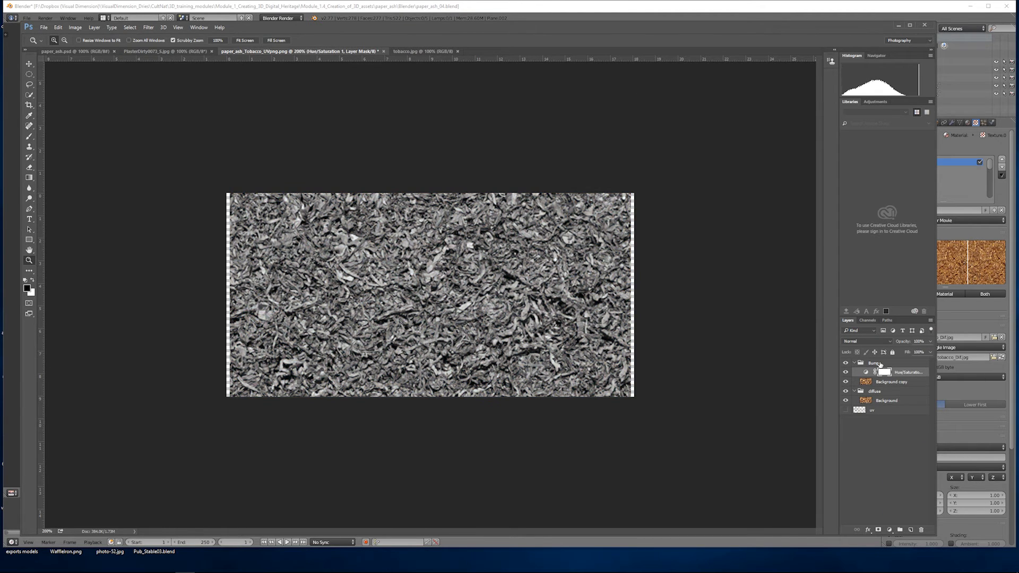
# Step: Collapse the diffuse group and save the tobacco bump image as the JPEG paper_ash_tobacco_Bump.jpg in the textures folder
pyautogui.click(881, 363)
pyautogui.click(854, 391)
pyautogui.click(43, 27)
pyautogui.click(55, 115)
pyautogui.click(228, 359)
pyautogui.click(228, 421)
pyautogui.click(251, 89)
pyautogui.click(124, 349)
pyautogui.press('BackSpace')
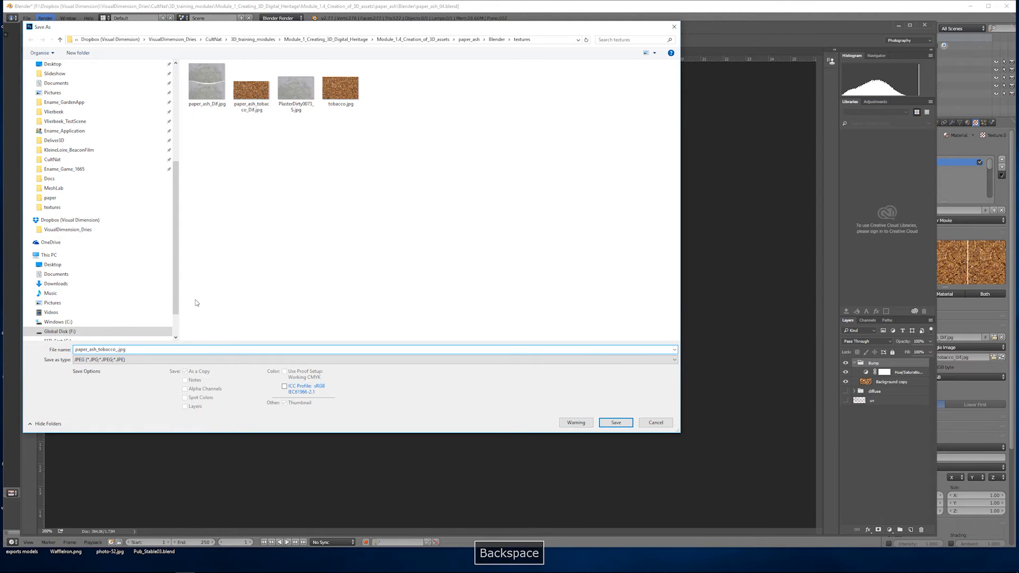
pyautogui.write('Bump')
pyautogui.press('Return')
pyautogui.press('Return')
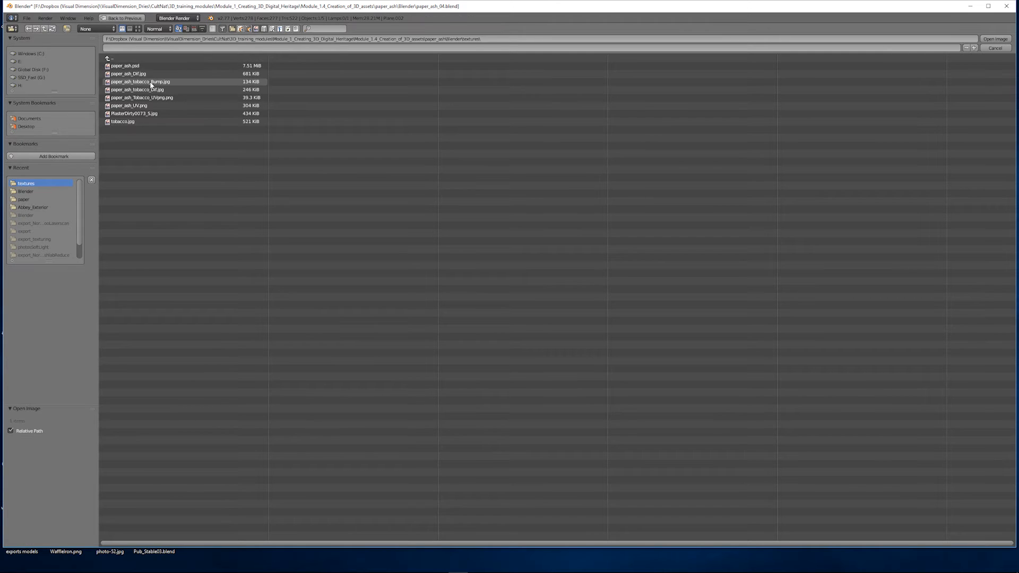
# Step: In Blender, load paper_ash_tobacco_Bump.jpg into the tobacco's second texture and set its Normal influence to 0.004
pyautogui.doubleClick(140, 82)
pyautogui.scroll(-1, 891, 429)
pyautogui.click(953, 461)
pyautogui.scroll(7, 633, 256)
pyautogui.scroll(-5, 633, 257)
pyautogui.keyDown('shift'); pyautogui.moveTo(633, 257); pyautogui.dragTo(644, 270, button='middle'); pyautogui.keyUp('shift')
pyautogui.moveTo(645, 270)
pyautogui.mouseDown(button='middle')
pyautogui.moveTo(638, 284)
pyautogui.moveTo(639, 269)
pyautogui.mouseUp(button='middle')
pyautogui.moveTo(993, 466)
pyautogui.mouseDown()
pyautogui.moveTo(973, 466)
pyautogui.moveTo(993, 461)
pyautogui.mouseUp()
pyautogui.moveTo(701, 399)
pyautogui.mouseDown(button='middle')
pyautogui.moveTo(671, 409)
pyautogui.moveTo(698, 412)
pyautogui.mouseUp(button='middle')
pyautogui.scroll(6, 970, 263)
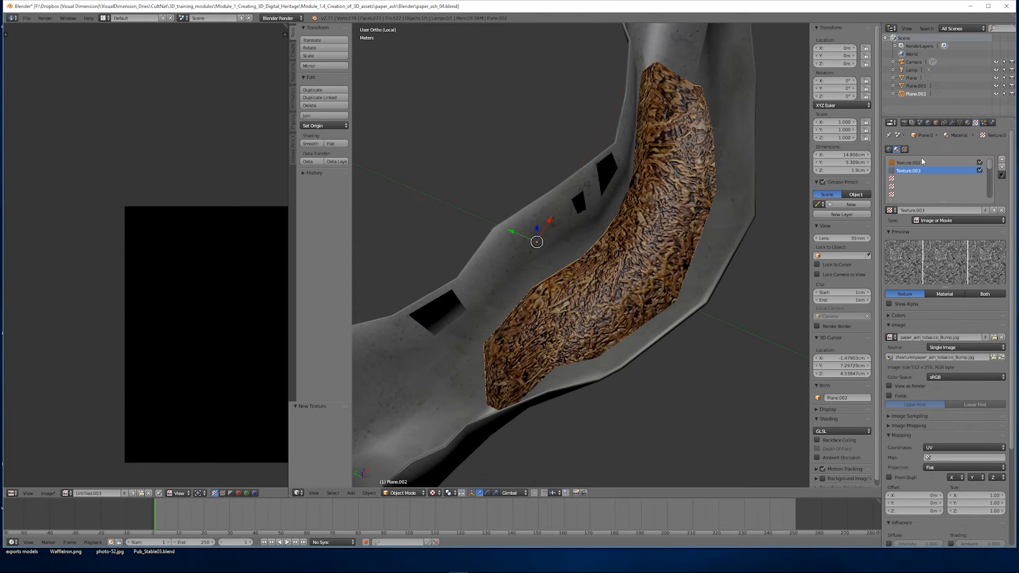
# Step: Set the tobacco material's specular intensity to 0.116, its hardness to 17 and its specular colour to pale orange
pyautogui.click(967, 122)
pyautogui.moveTo(909, 317); pyautogui.dragTo(890, 317)
pyautogui.moveTo(668, 334); pyautogui.dragTo(657, 320, button='middle')
pyautogui.moveTo(913, 327)
pyautogui.mouseDown()
pyautogui.moveTo(888, 326)
pyautogui.moveTo(938, 327)
pyautogui.mouseUp()
pyautogui.click(906, 310)
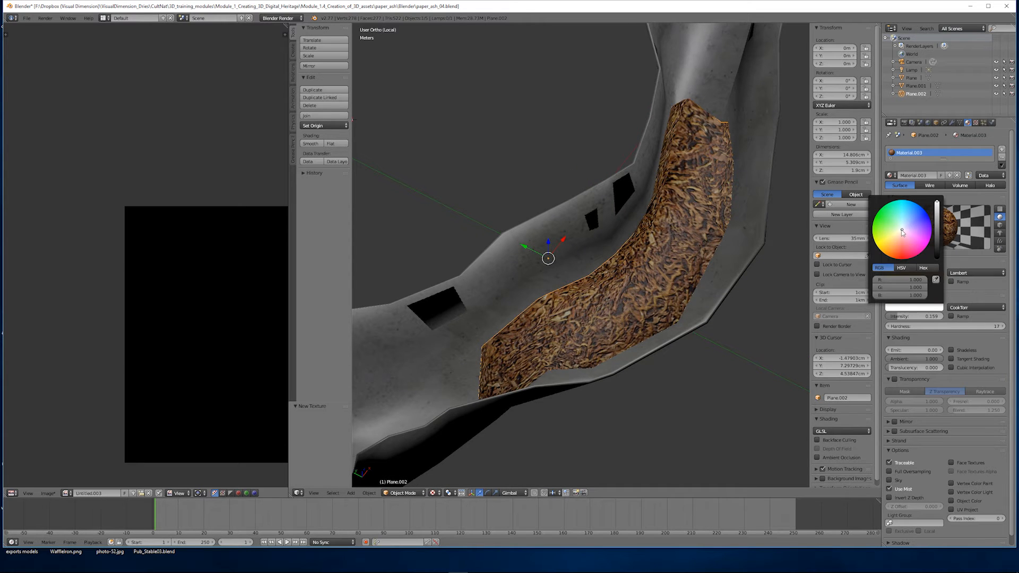
pyautogui.moveTo(902, 232); pyautogui.dragTo(899, 237)
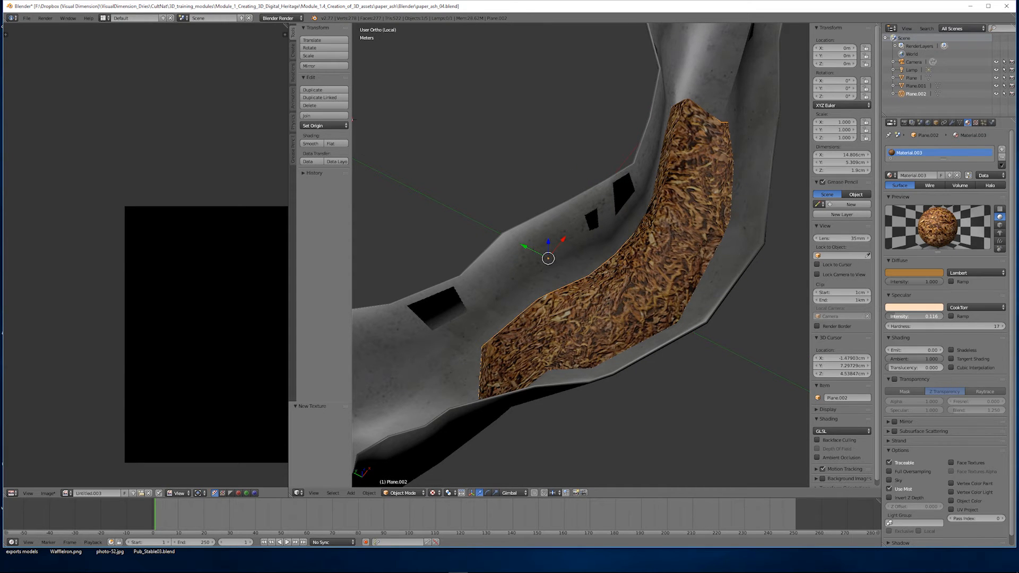
# Step: Deselect everything and examine the tobacco's shading from several angles
pyautogui.scroll(-3, 663, 326)
pyautogui.press('a')
pyautogui.moveTo(663, 326); pyautogui.dragTo(578, 285, button='middle')
pyautogui.scroll(4, 578, 285)
pyautogui.moveTo(578, 285); pyautogui.dragTo(639, 275, button='middle')
pyautogui.scroll(-3, 635, 284)
pyautogui.scroll(2, 648, 320)
pyautogui.moveTo(647, 321); pyautogui.dragTo(680, 317, button='middle')
# Step: Set the tobacco bump texture's Normal influence to 0.01
pyautogui.click(975, 123)
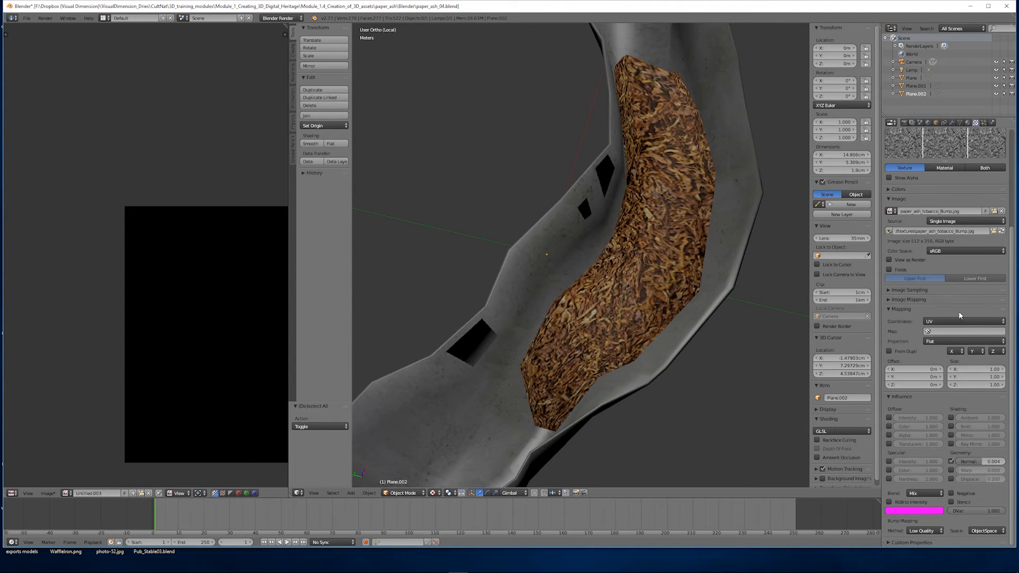
pyautogui.scroll(-3, 675, 345)
pyautogui.moveTo(675, 346); pyautogui.dragTo(649, 335, button='middle')
pyautogui.keyDown('shift'); pyautogui.moveTo(649, 336); pyautogui.dragTo(635, 281, button='middle'); pyautogui.keyUp('shift')
pyautogui.scroll(4, 617, 261)
pyautogui.click(970, 462)
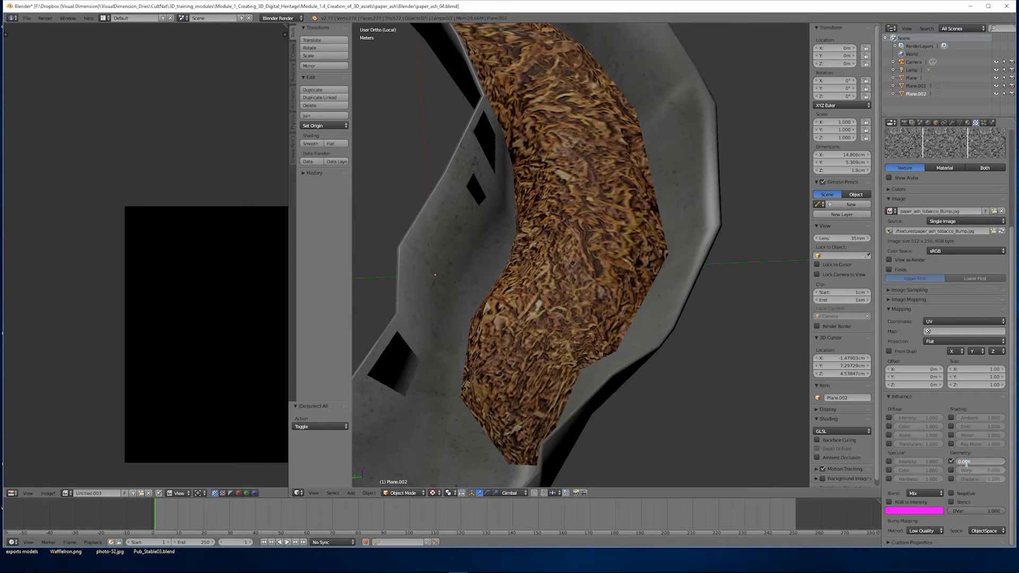
pyautogui.write('0.01')
pyautogui.press('Return')
# Step: Examine the bump relief on the tobacco surface at different distances
pyautogui.scroll(-4, 647, 338)
pyautogui.moveTo(647, 338); pyautogui.dragTo(627, 348, button='middle')
pyautogui.scroll(5, 591, 364)
pyautogui.scroll(-4, 591, 364)
pyautogui.scroll(4, 576, 335)
pyautogui.scroll(-3, 577, 336)
pyautogui.scroll(2, 628, 348)
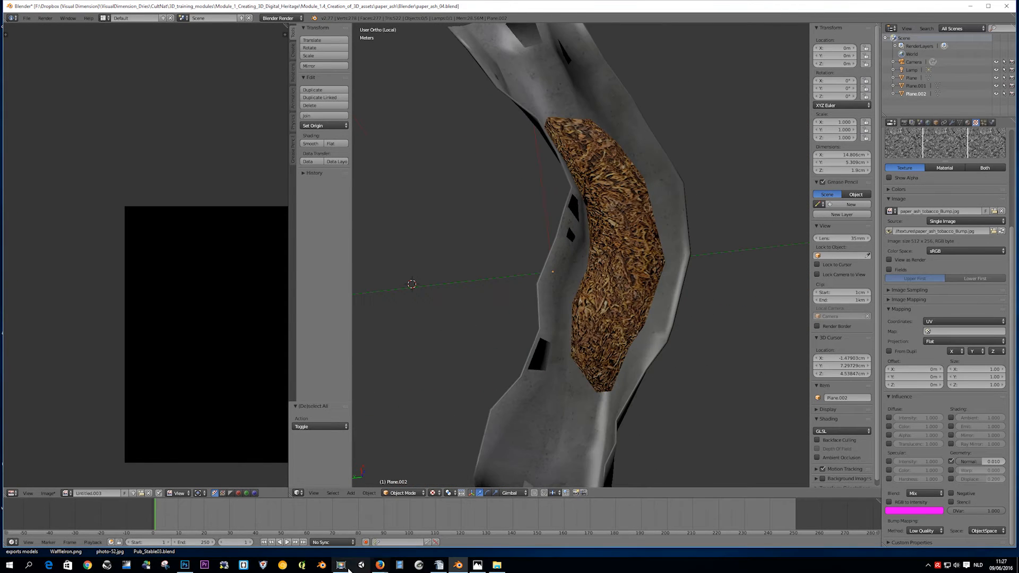
# Step: Switch to Photoshop and save the layered tobacco document as paper_ash_tobacco.psd
pyautogui.click(185, 569)
pyautogui.press('space')
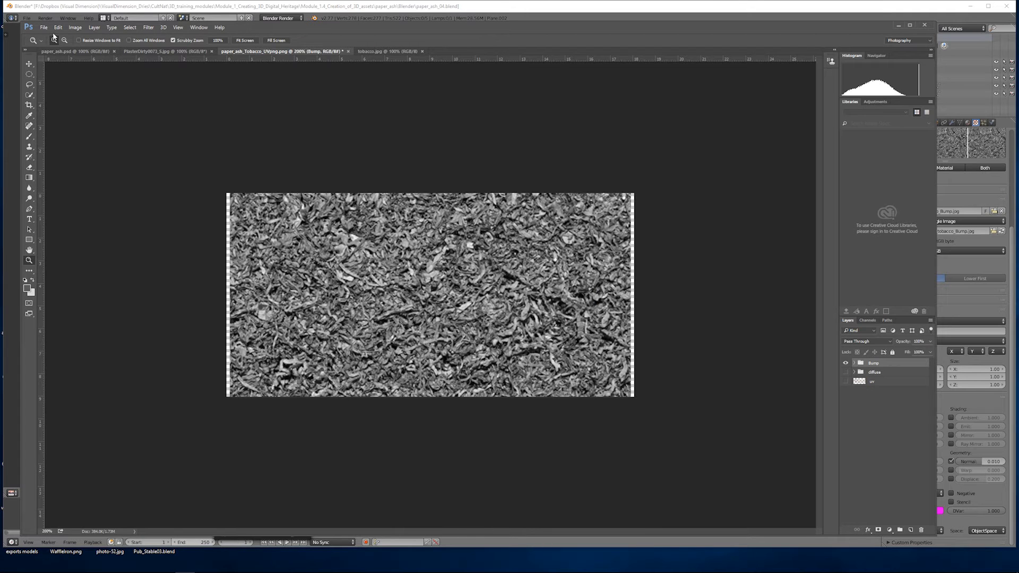
pyautogui.click(43, 27)
pyautogui.click(55, 115)
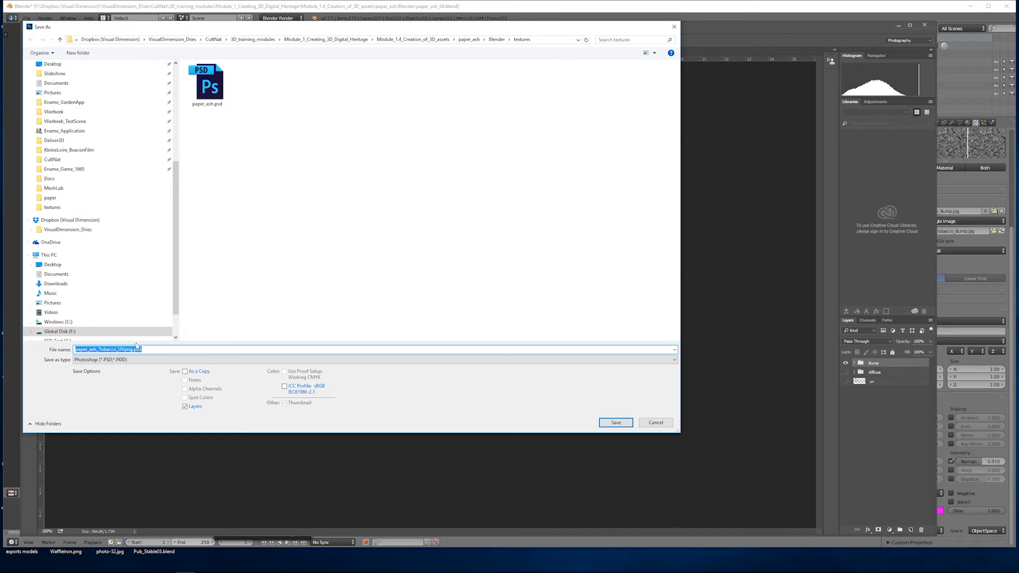
pyautogui.click(206, 102)
pyautogui.write('_t')
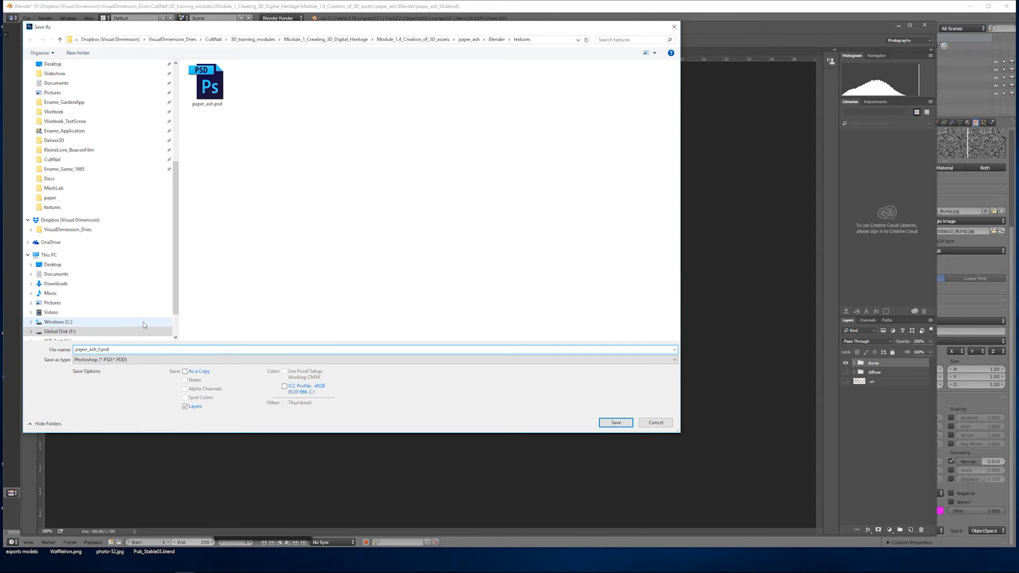
pyautogui.press('Return')
# Step: Close the tobacco.jpg and PlasterDirty0073_S.jpg documents and bring up paper_ash.psd
pyautogui.click(402, 52)
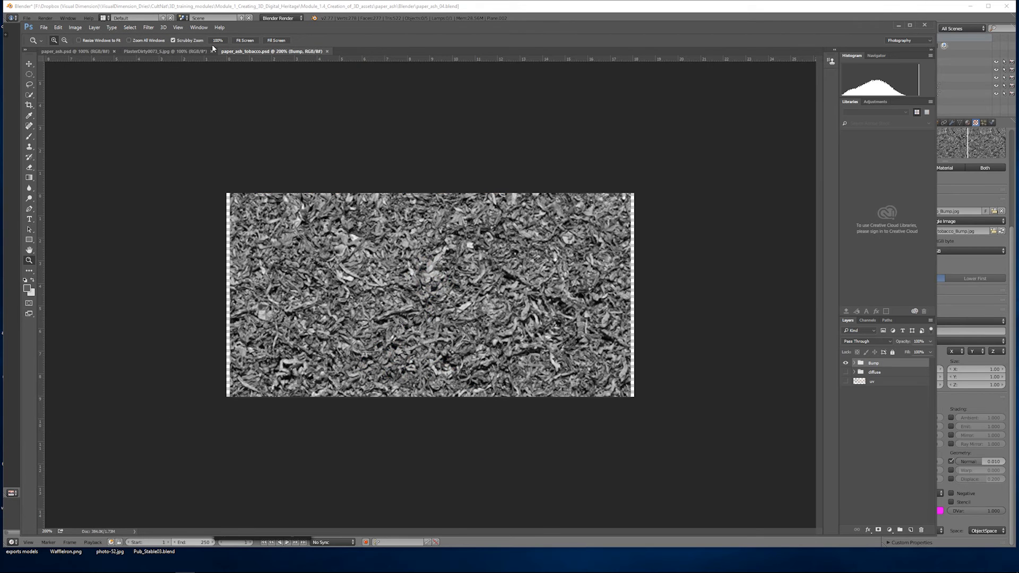
pyautogui.click(211, 51)
pyautogui.click(80, 52)
pyautogui.click(898, 25)
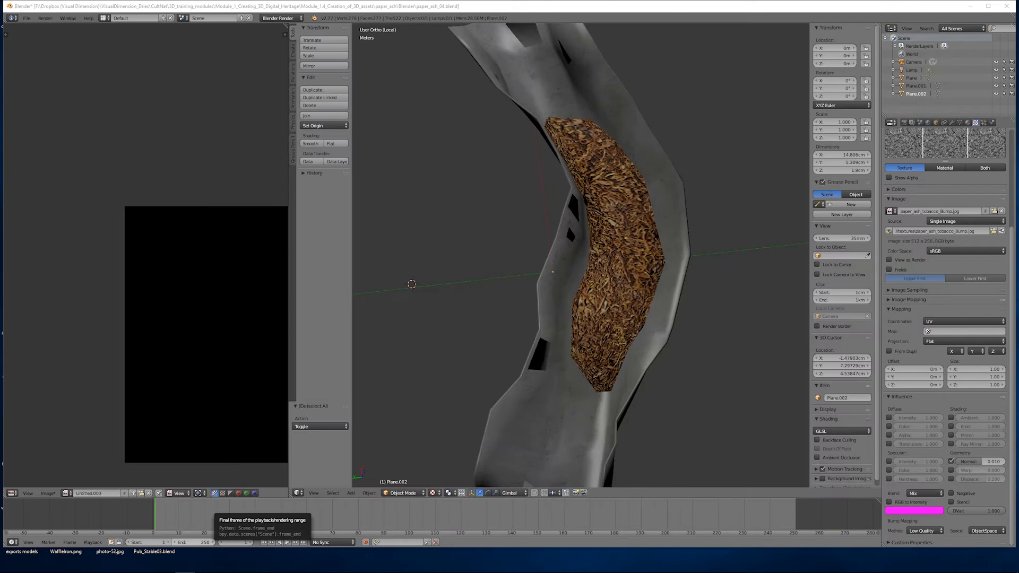
pyautogui.click(185, 572)
pyautogui.moveTo(795, 30)
pyautogui.mouseDown()
pyautogui.moveTo(720, 40)
pyautogui.moveTo(783, 30)
pyautogui.mouseUp()
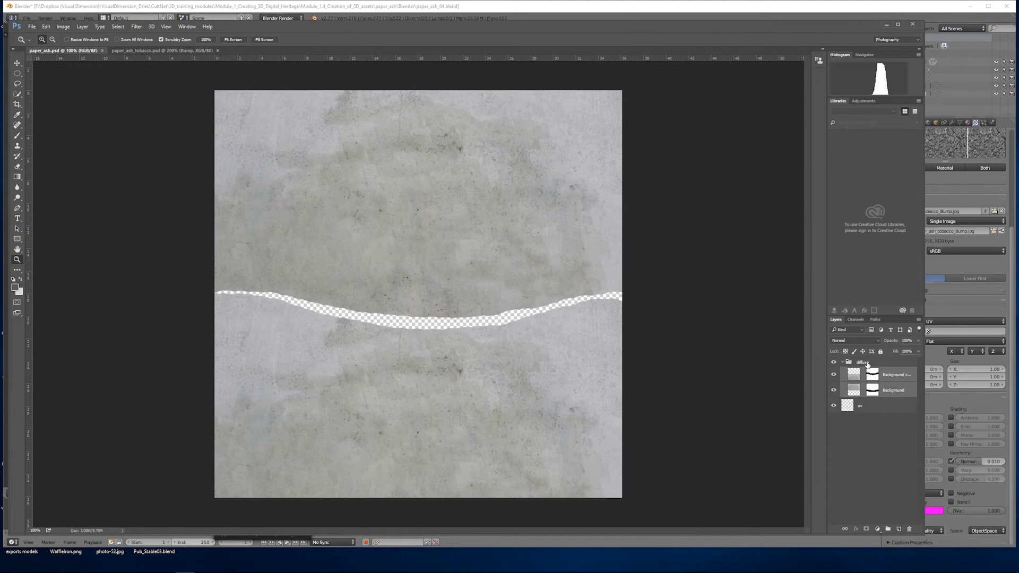
pyautogui.click(891, 379)
pyautogui.rightClick(890, 376)
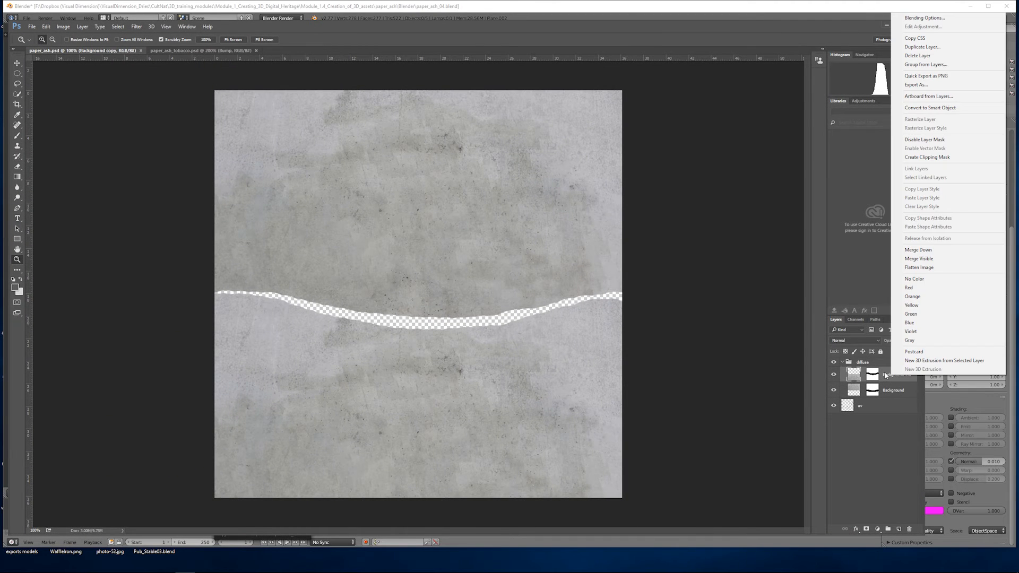
pyautogui.click(908, 258)
pyautogui.click(525, 218)
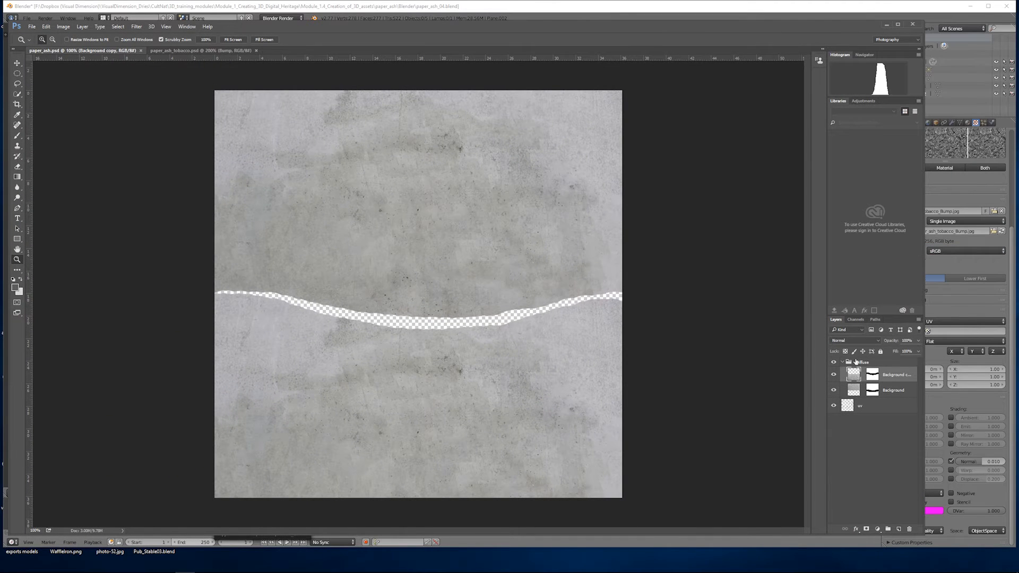
# Step: Duplicate the diffuse group of paper_ash.psd under the name Bump
pyautogui.rightClick(857, 362)
pyautogui.click(897, 117)
pyautogui.press('Return')
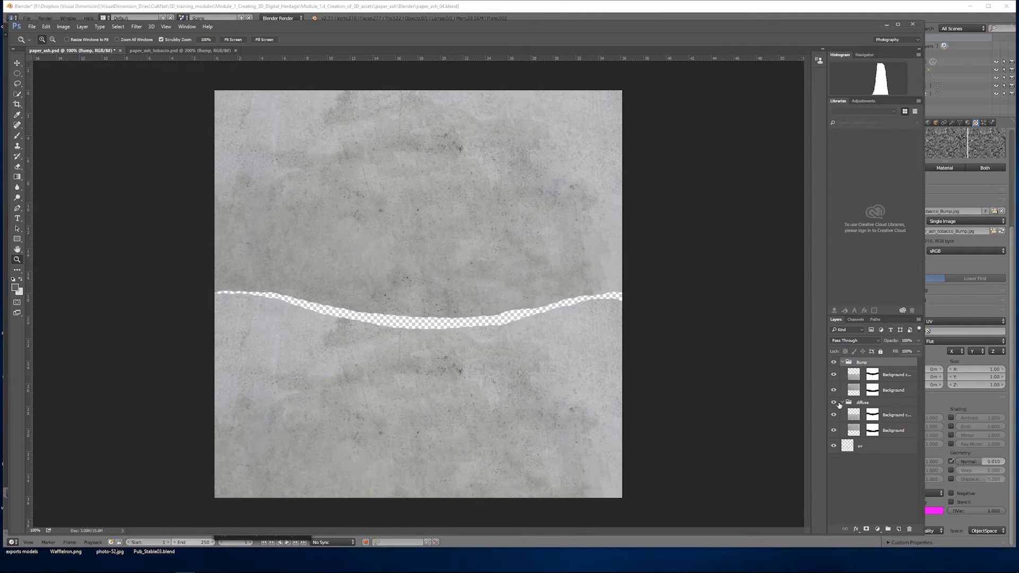
# Step: Hide the diffuse group and remove all colour from the Bump group with a Hue/Saturation adjustment layer
pyautogui.click(834, 403)
pyautogui.click(877, 528)
pyautogui.click(902, 457)
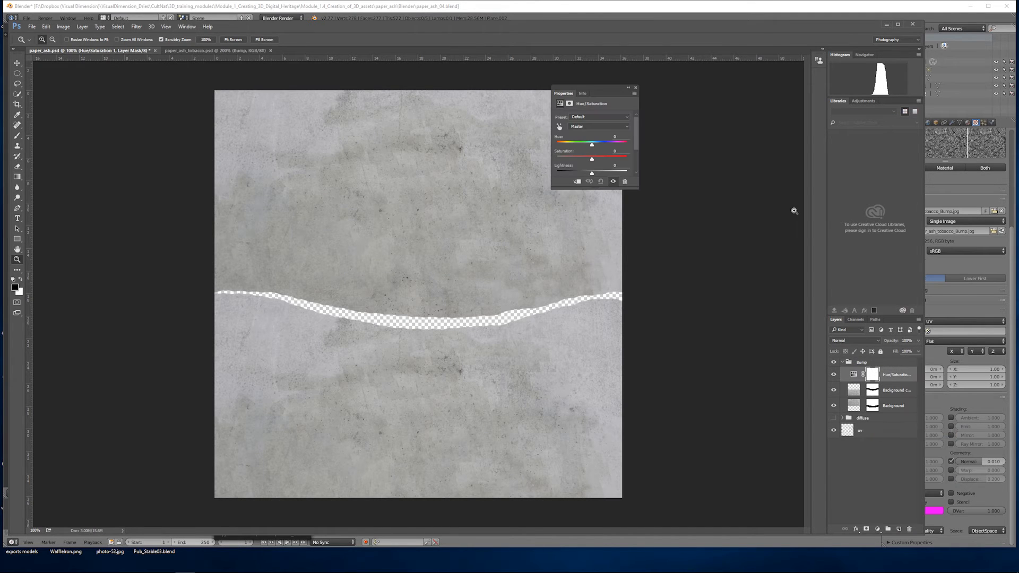
pyautogui.click(635, 90)
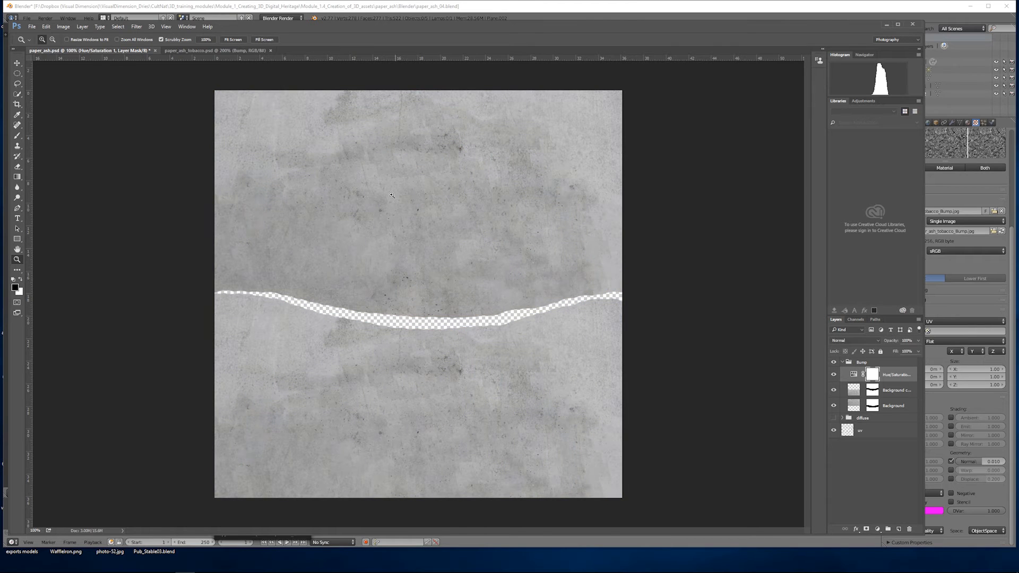
# Step: Save the desaturated paper texture as the JPEG paper_ash_Bump.jpg in the textures folder
pyautogui.click(32, 27)
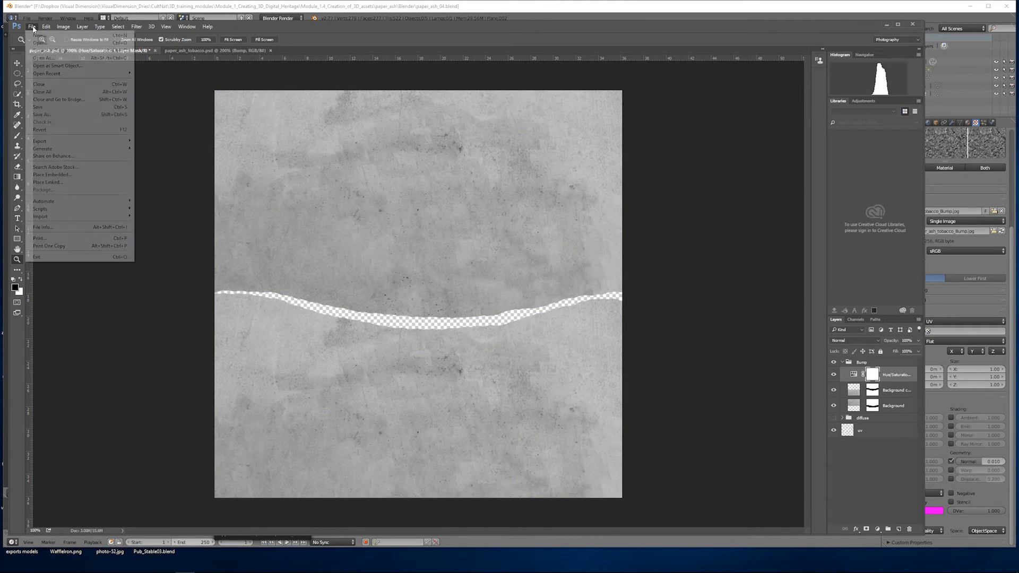
pyautogui.click(53, 112)
pyautogui.click(129, 359)
pyautogui.click(130, 387)
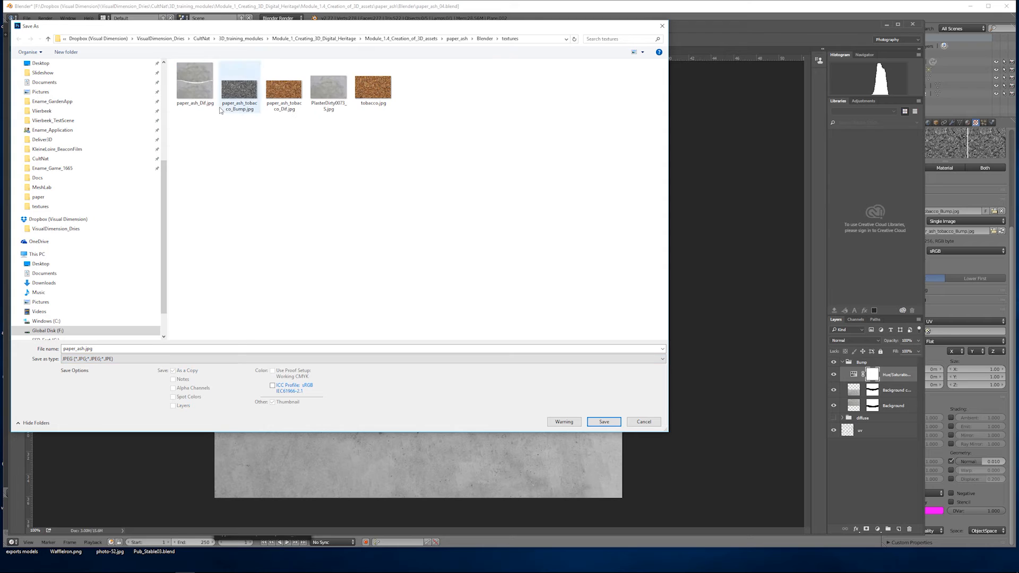
pyautogui.click(86, 349)
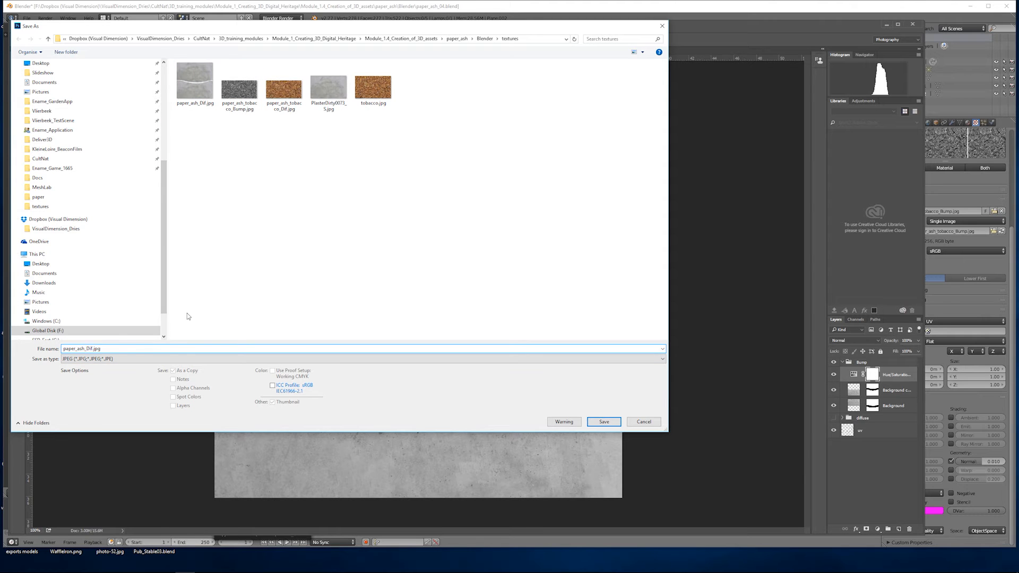
pyautogui.press('Delete')
pyautogui.press('Delete')
pyautogui.press('Delete')
pyautogui.write('Bump')
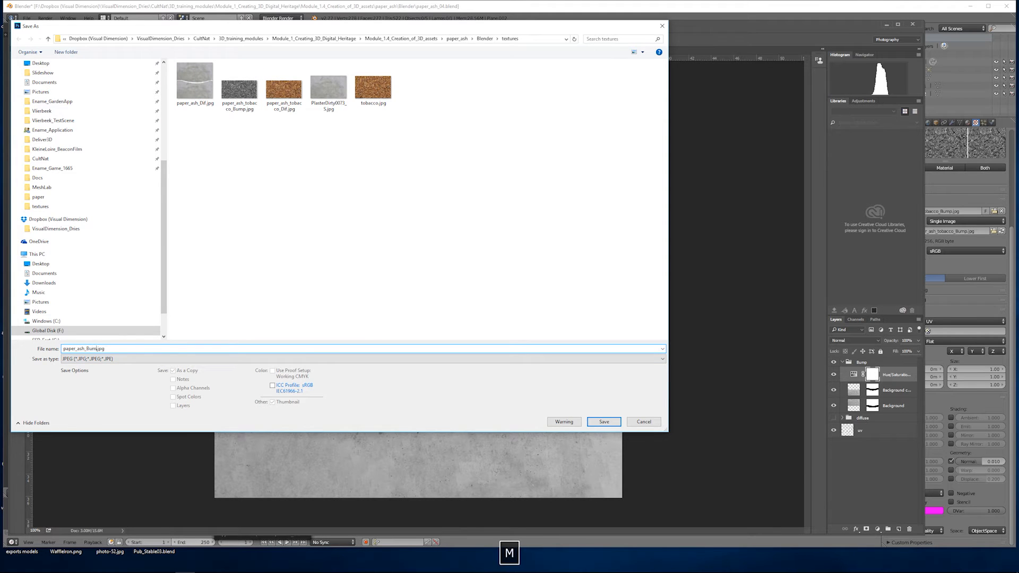
pyautogui.press('Return')
pyautogui.press('Return')
# Step: Return to Blender and add a second texture to the paper mesh's material, loading paper_ash_Bump.jpg as its image
pyautogui.click(943, 14)
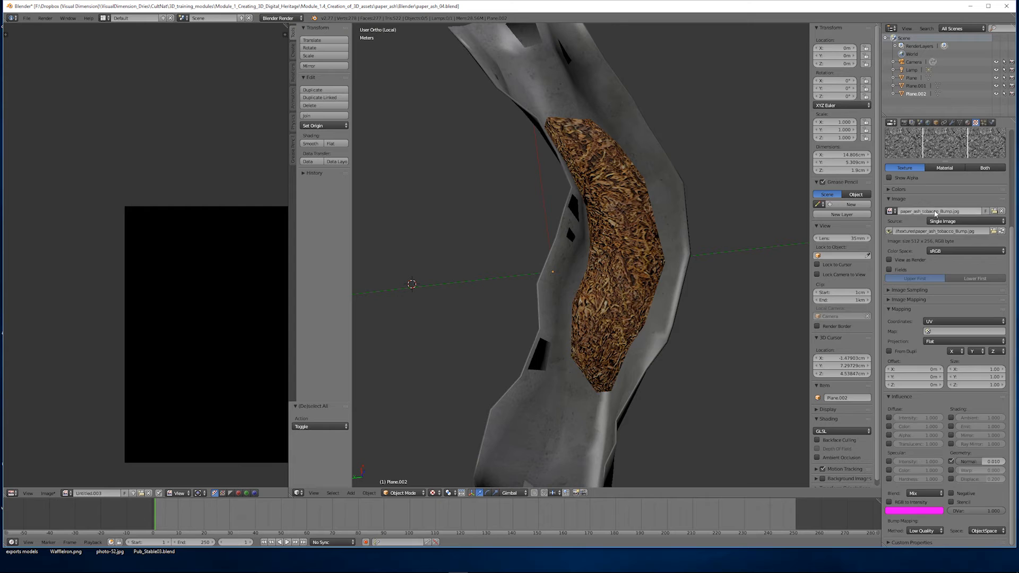
pyautogui.rightClick(665, 185)
pyautogui.moveTo(664, 186); pyautogui.dragTo(645, 187, button='middle')
pyautogui.click(931, 170)
pyautogui.click(934, 210)
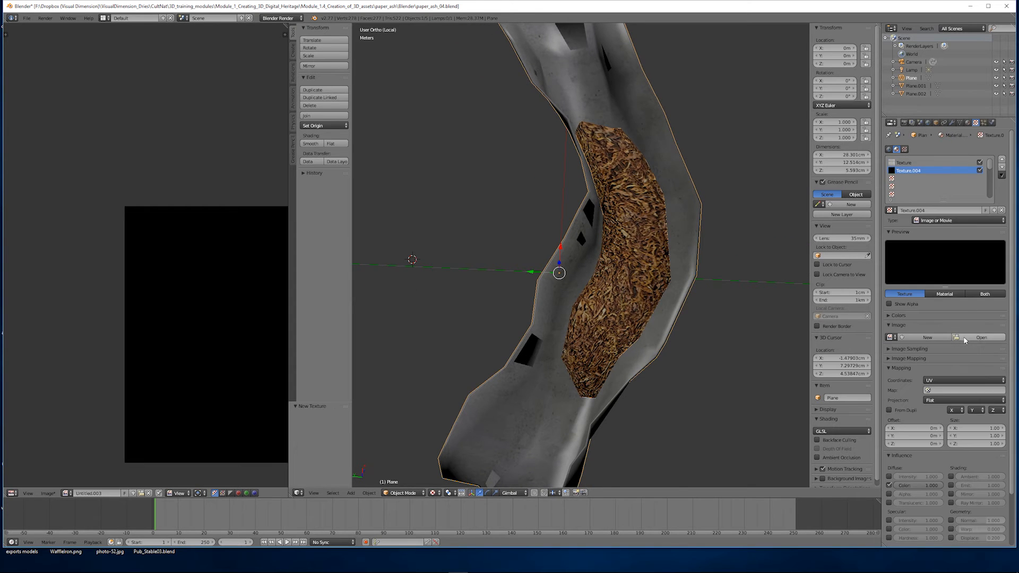
pyautogui.click(981, 338)
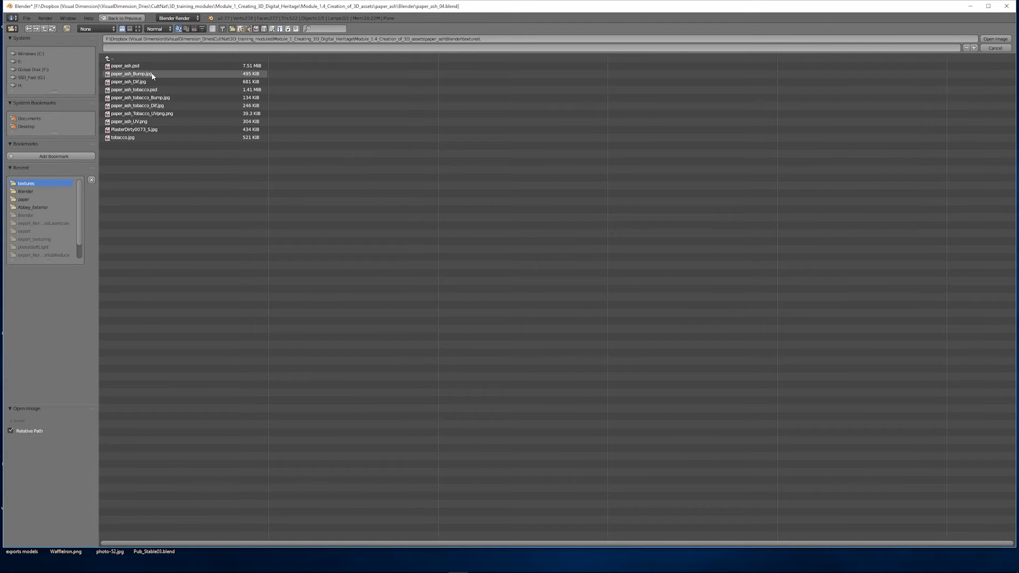
pyautogui.doubleClick(152, 72)
# Step: Make the paper's bump texture influence Normal at 0.004 instead of colour
pyautogui.moveTo(598, 247); pyautogui.dragTo(542, 225, button='middle')
pyautogui.scroll(4, 542, 225)
pyautogui.scroll(-5, 929, 415)
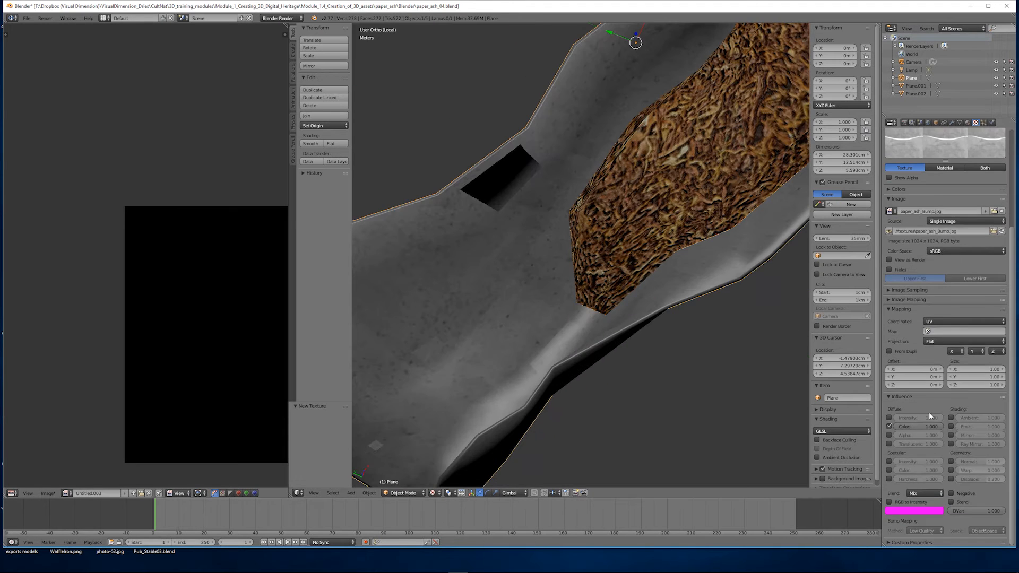
pyautogui.click(951, 461)
pyautogui.moveTo(772, 409); pyautogui.dragTo(639, 282, button='middle')
pyautogui.moveTo(981, 461); pyautogui.dragTo(975, 461)
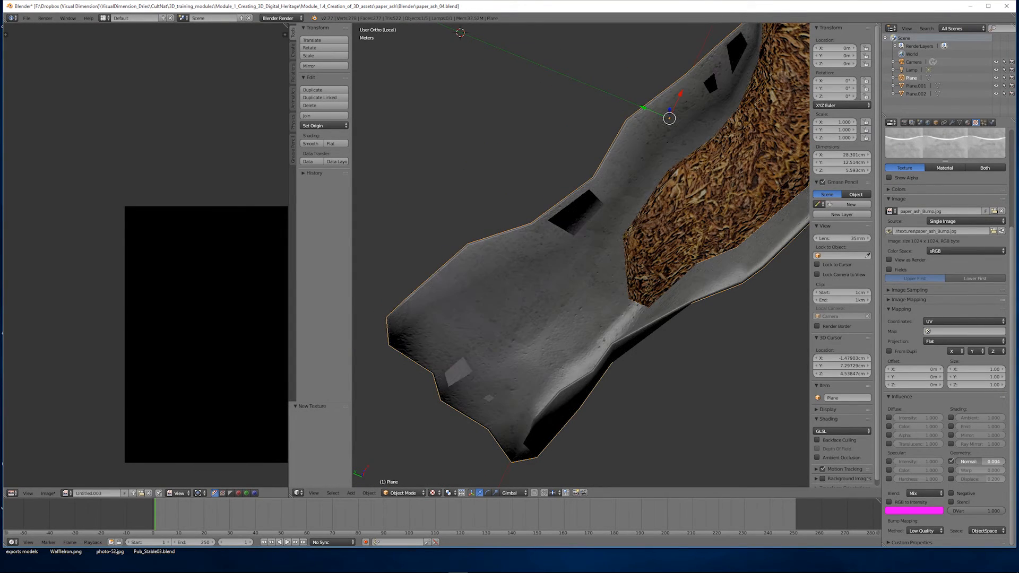
# Step: Set the paper material's specular intensity to 0.087 and hardness to 7, and enlarge the material preview
pyautogui.moveTo(610, 350); pyautogui.dragTo(720, 270, button='middle')
pyautogui.click(967, 122)
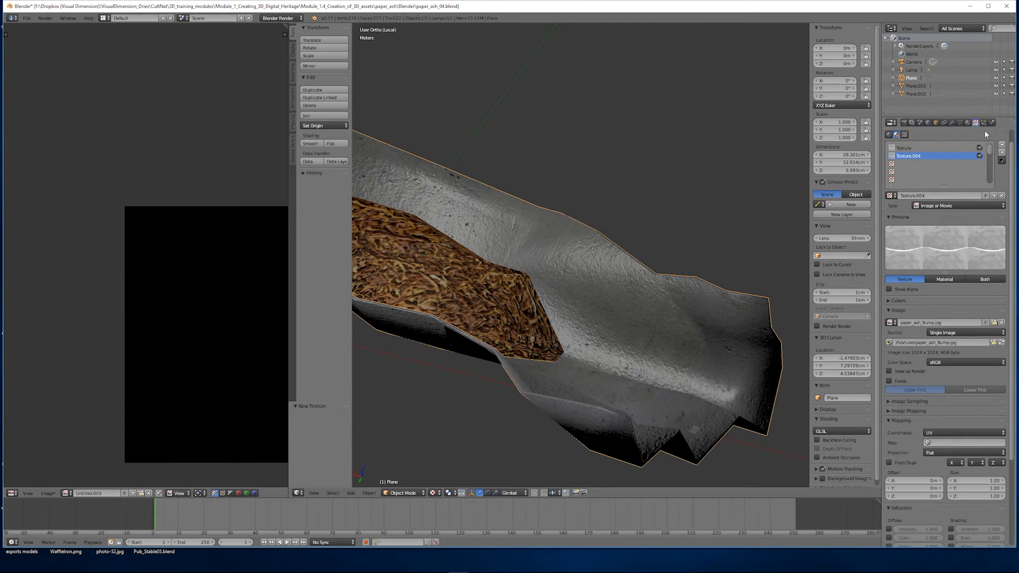
pyautogui.moveTo(937, 283); pyautogui.dragTo(947, 283)
pyautogui.moveTo(913, 317)
pyautogui.mouseDown()
pyautogui.moveTo(891, 317)
pyautogui.moveTo(905, 326)
pyautogui.mouseUp()
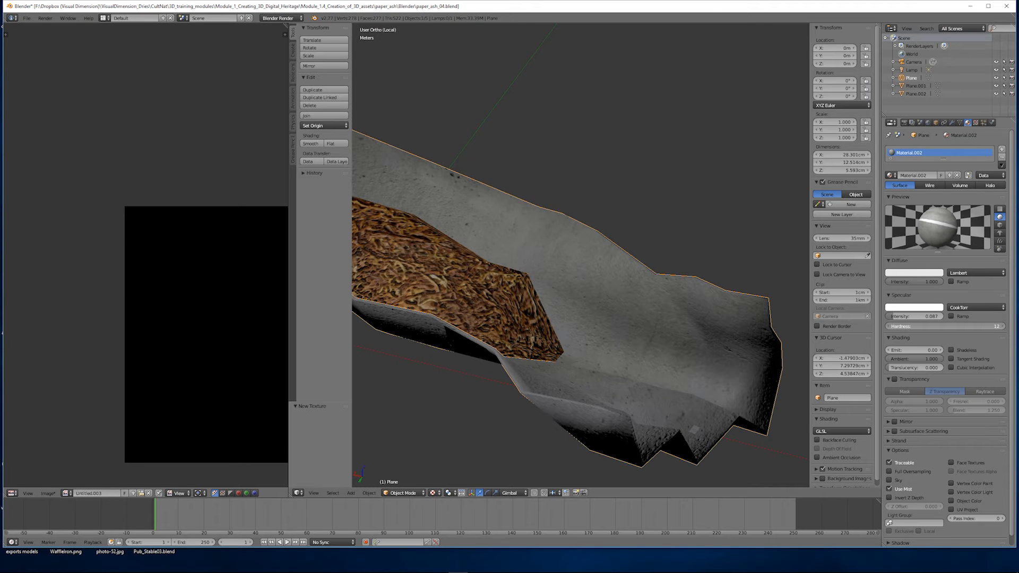
pyautogui.moveTo(938, 257); pyautogui.dragTo(938, 335)
pyautogui.moveTo(509, 339); pyautogui.dragTo(732, 275, button='middle')
pyautogui.moveTo(907, 400)
pyautogui.mouseDown()
pyautogui.moveTo(920, 400)
pyautogui.moveTo(902, 400)
pyautogui.mouseUp()
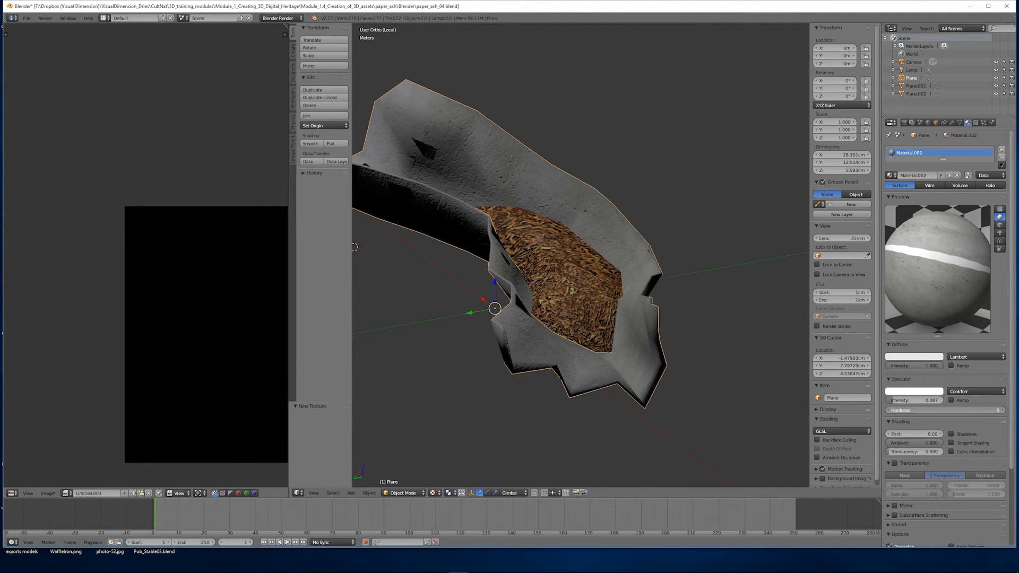
# Step: Examine the bump relief and shading of the paper mesh from several angles
pyautogui.moveTo(626, 371); pyautogui.dragTo(610, 332, button='middle')
pyautogui.scroll(-7, 725, 386)
pyautogui.keyDown('shift'); pyautogui.moveTo(610, 332); pyautogui.dragTo(611, 290, button='middle'); pyautogui.keyUp('shift')
pyautogui.scroll(3, 611, 290)
pyautogui.moveTo(620, 238); pyautogui.dragTo(599, 271, button='middle')
pyautogui.scroll(-2, 620, 288)
pyautogui.keyDown('shift'); pyautogui.moveTo(598, 272); pyautogui.dragTo(585, 242, button='middle'); pyautogui.keyUp('shift')
pyautogui.scroll(2, 584, 244)
# Step: Switch to Photoshop, add a Curves adjustment layer above Hue/Saturation in the Bump group and enlarge its settings
pyautogui.moveTo(384, 568)
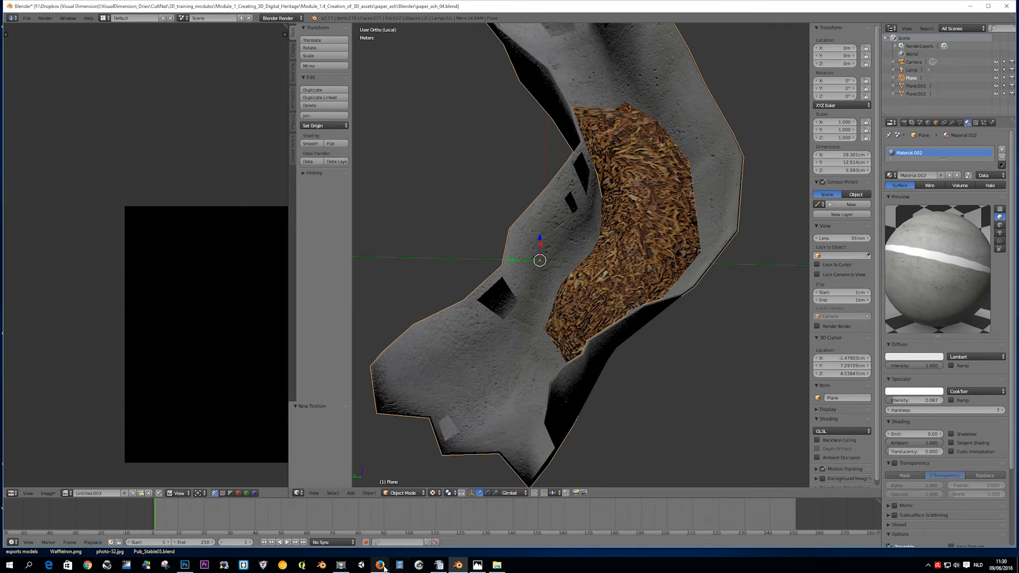
pyautogui.click(185, 565)
pyautogui.press('space')
pyautogui.click(879, 529)
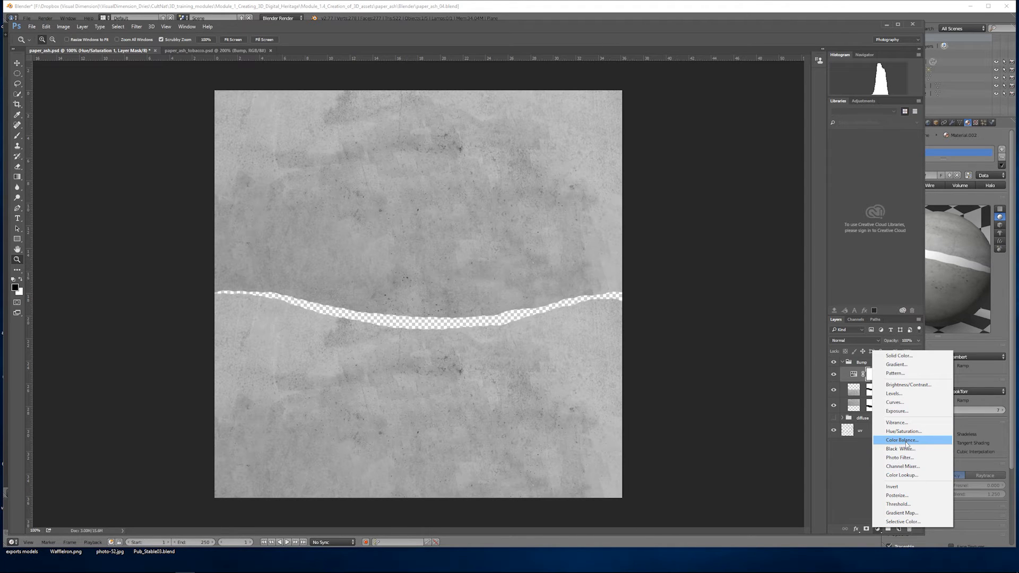
pyautogui.click(904, 403)
pyautogui.moveTo(640, 189); pyautogui.dragTo(740, 305)
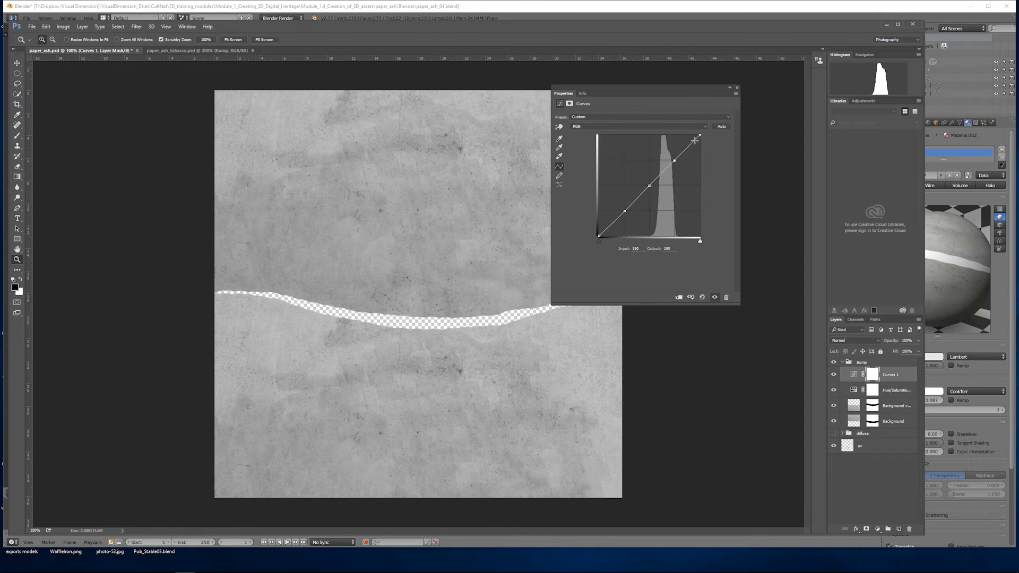
# Step: Flatten the bump map's contrast in Curves by raising the midtone point to input 112, output 142, and moving the shadow point to 75, 66
pyautogui.moveTo(708, 148); pyautogui.dragTo(722, 143)
pyautogui.moveTo(595, 246)
pyautogui.mouseDown()
pyautogui.moveTo(624, 248)
pyautogui.moveTo(588, 248)
pyautogui.mouseUp()
pyautogui.moveTo(675, 161); pyautogui.dragTo(642, 177)
pyautogui.hotkey('ctrl', 'z')
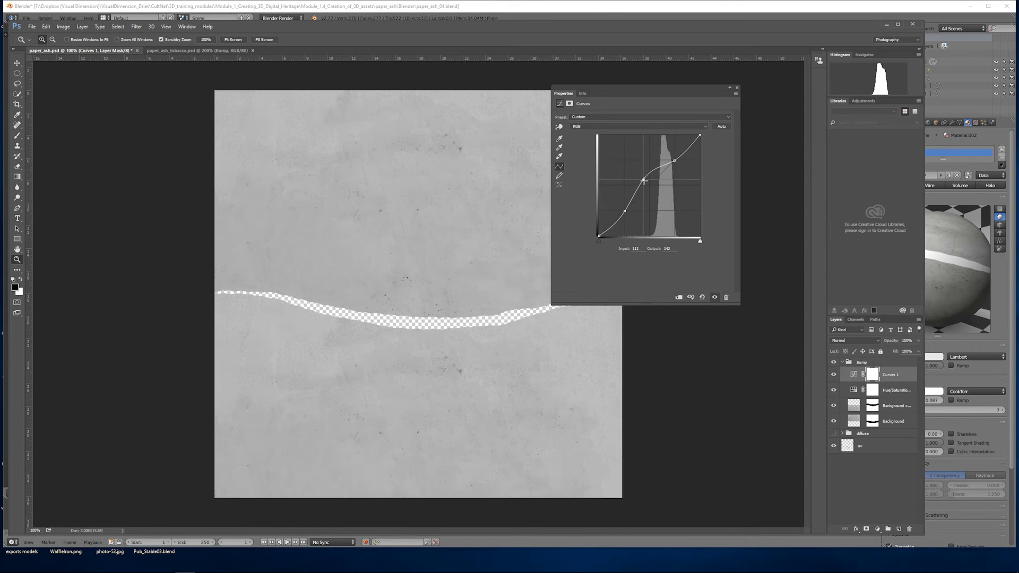
pyautogui.moveTo(624, 209); pyautogui.dragTo(628, 209)
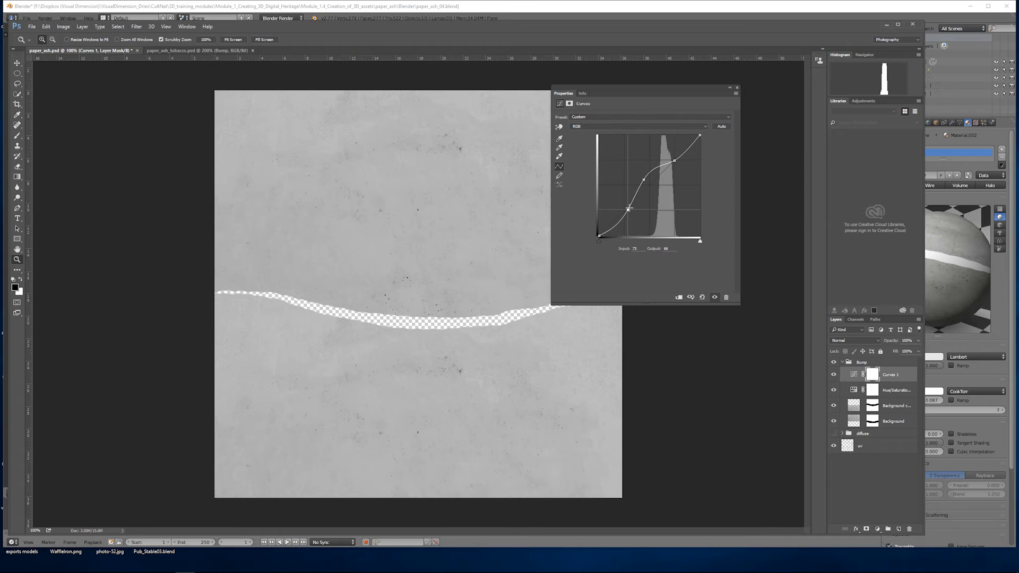
pyautogui.click(737, 87)
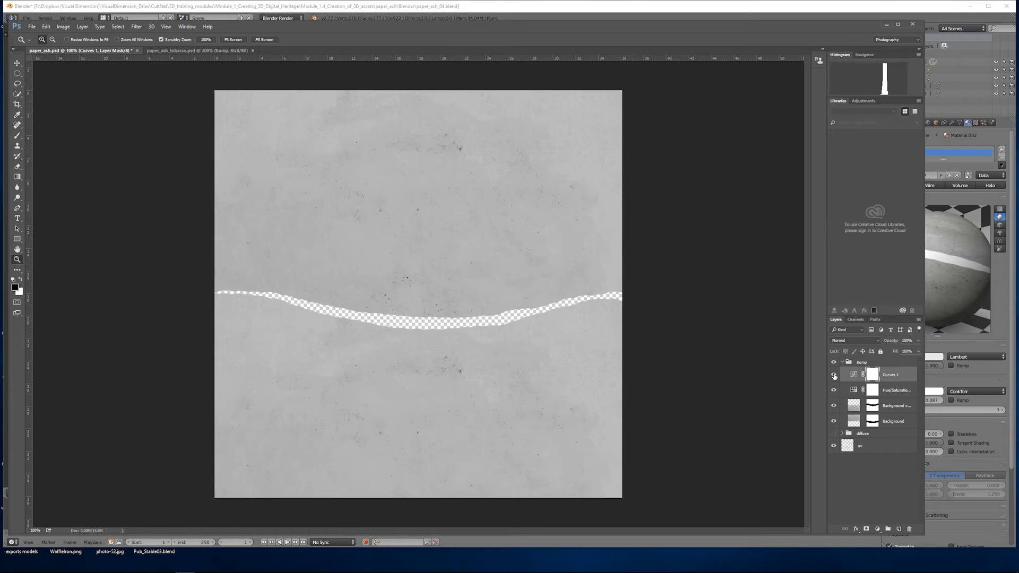
# Step: Save the flattened bump map as the JPEG paper_ash_Bump.jpg in the textures folder, replacing the existing file
pyautogui.click(32, 27)
pyautogui.click(53, 113)
pyautogui.click(361, 359)
pyautogui.click(212, 420)
pyautogui.click(195, 85)
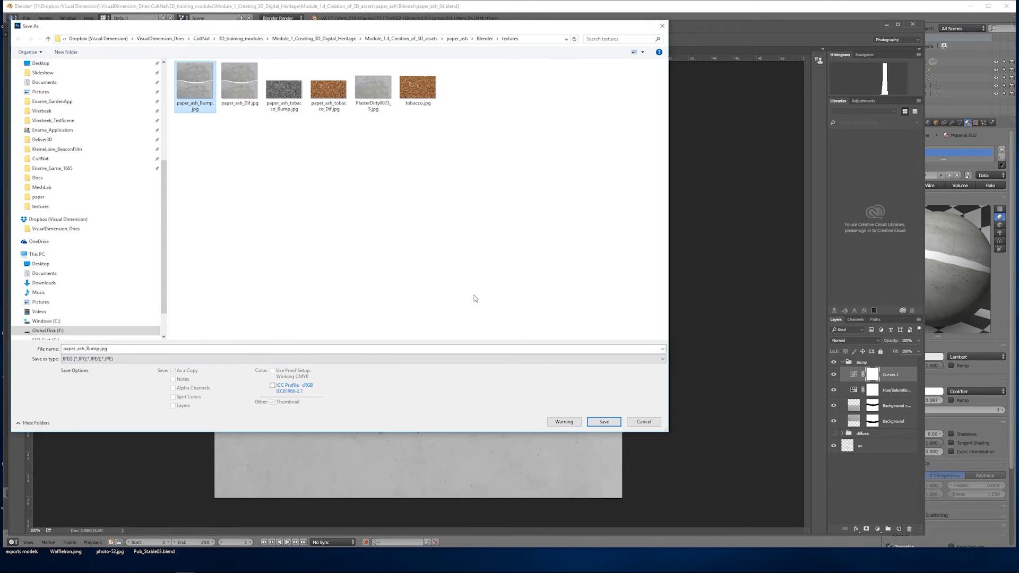
pyautogui.click(595, 422)
pyautogui.click(528, 291)
pyautogui.click(555, 164)
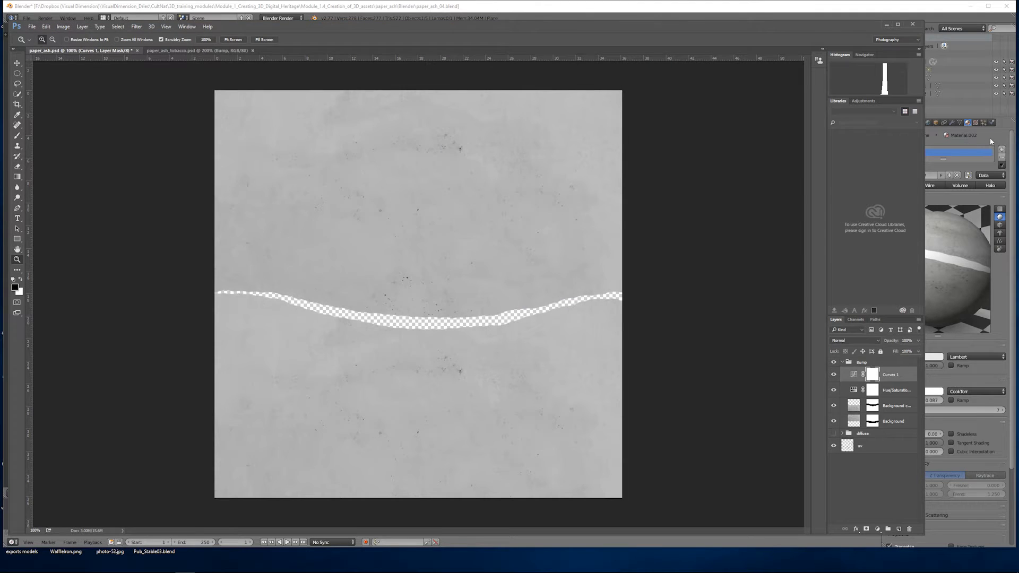
# Step: Switch to Blender and reload the image of the paper material's bump texture
pyautogui.click(990, 137)
pyautogui.click(974, 122)
pyautogui.click(1001, 342)
pyautogui.moveTo(627, 306); pyautogui.dragTo(673, 259, button='middle')
# Step: Rename the paper material's first texture dif and its second texture bump, and check the mesh from other angles
pyautogui.click(904, 148)
pyautogui.write('dif')
pyautogui.press('Return')
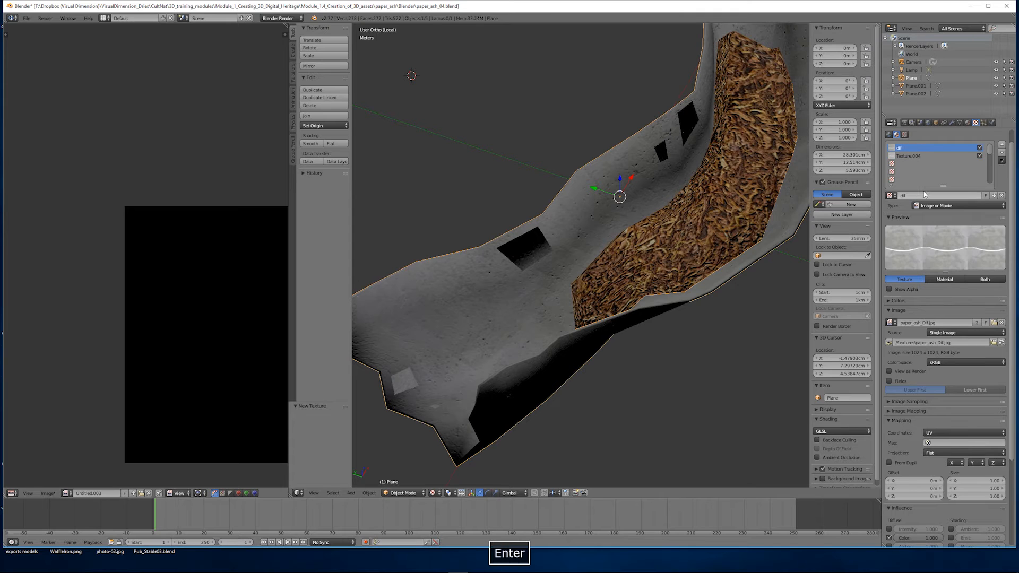
pyautogui.click(914, 157)
pyautogui.click(935, 195)
pyautogui.write('bumpo')
pyautogui.press('Return')
pyautogui.click(935, 194)
pyautogui.write('bump')
pyautogui.press('Return')
pyautogui.moveTo(648, 214); pyautogui.dragTo(689, 221, button='middle')
pyautogui.scroll(4, 644, 253)
pyautogui.scroll(-6, 644, 256)
pyautogui.moveTo(604, 278); pyautogui.dragTo(610, 345, button='middle')
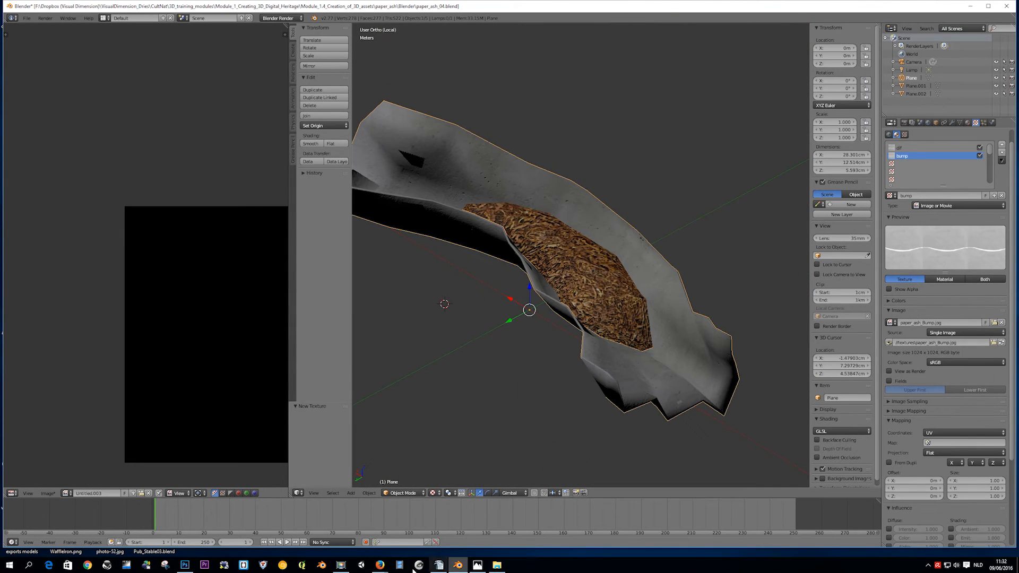
# Step: Switch to Photoshop and add a new masked layer above Hue/Saturation in the Bump group
pyautogui.click(184, 565)
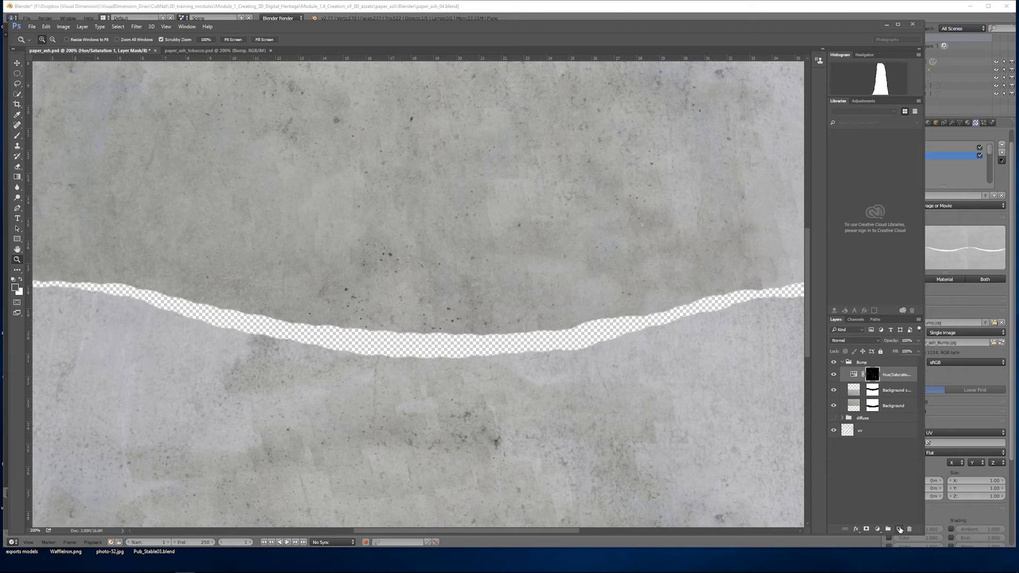
pyautogui.click(899, 529)
pyautogui.click(867, 528)
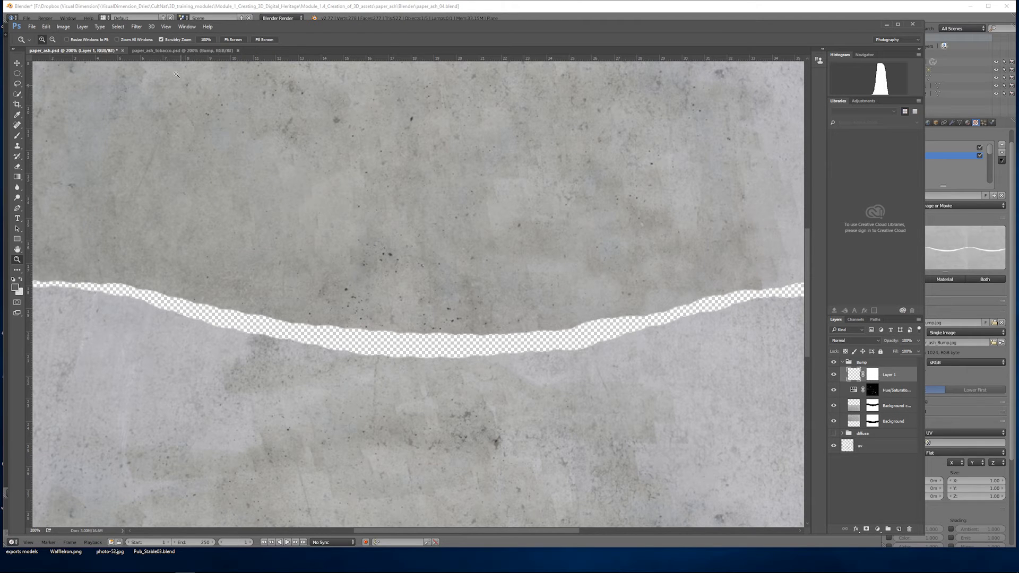
# Step: Fill the new layer with the light grey #b1b2ad sampled from the paper texture, in Normal mode at 100% opacity
pyautogui.click(46, 26)
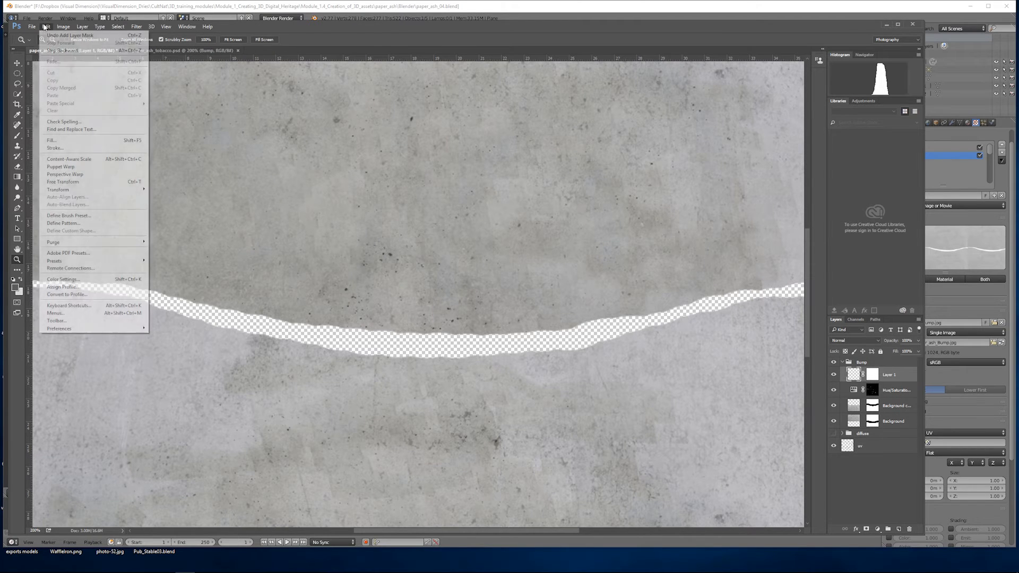
pyautogui.click(61, 141)
pyautogui.click(720, 131)
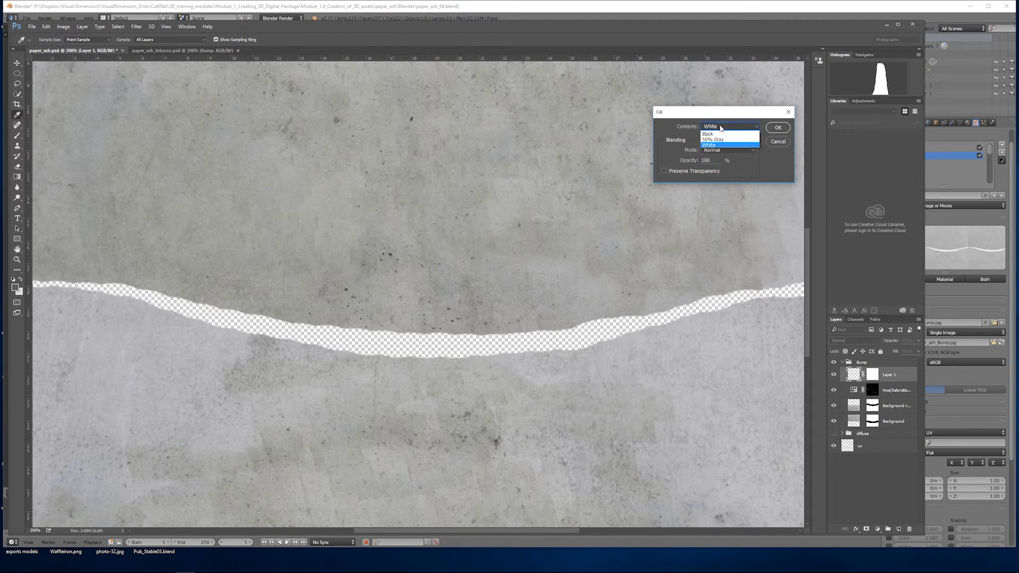
pyautogui.click(712, 150)
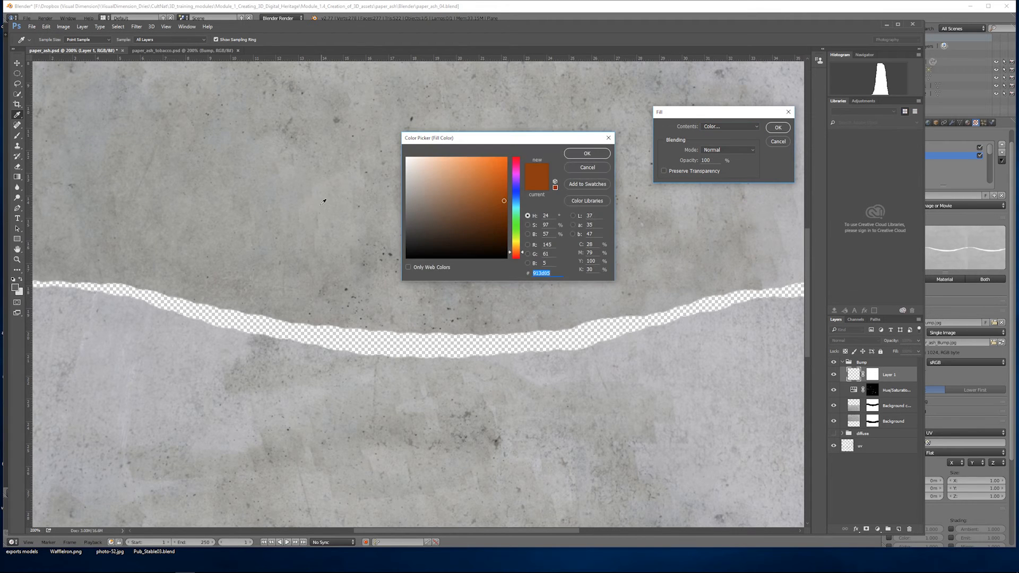
pyautogui.click(346, 207)
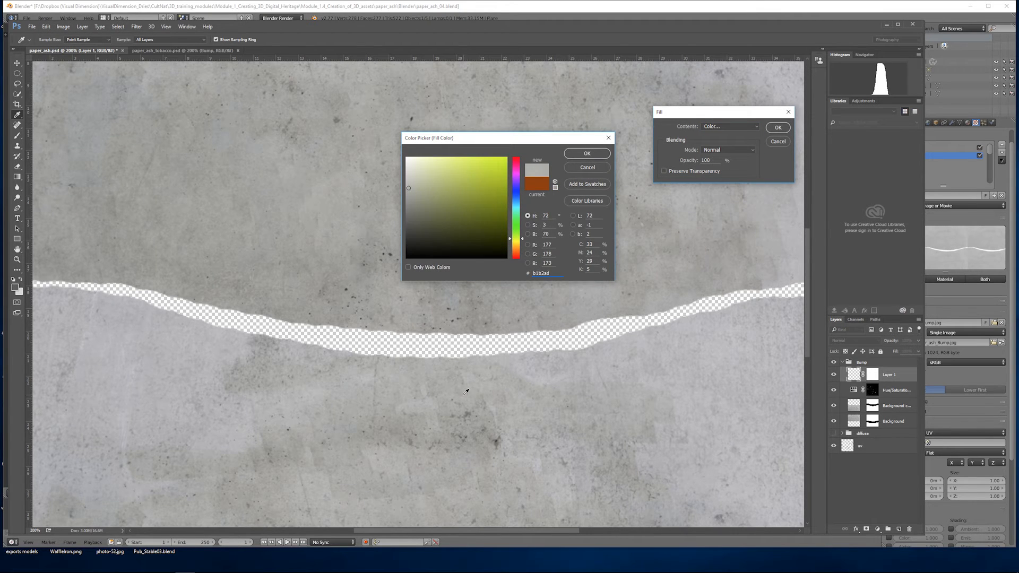
pyautogui.click(587, 154)
pyautogui.click(778, 128)
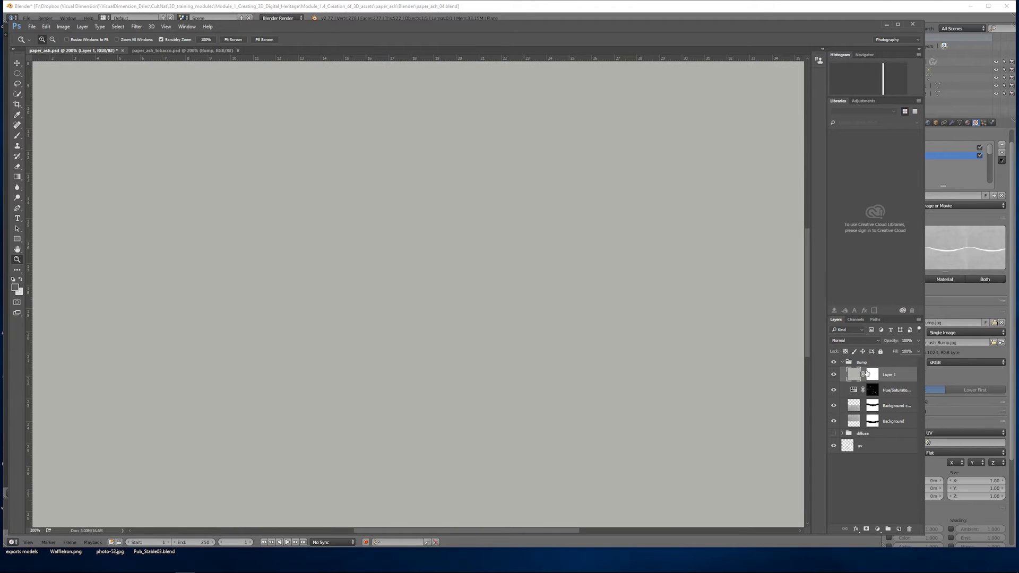
# Step: Invert the grey layer's mask to black so the fill is hidden
pyautogui.keyDown('alt'); pyautogui.scroll(-2, 487, 341); pyautogui.keyUp('alt')
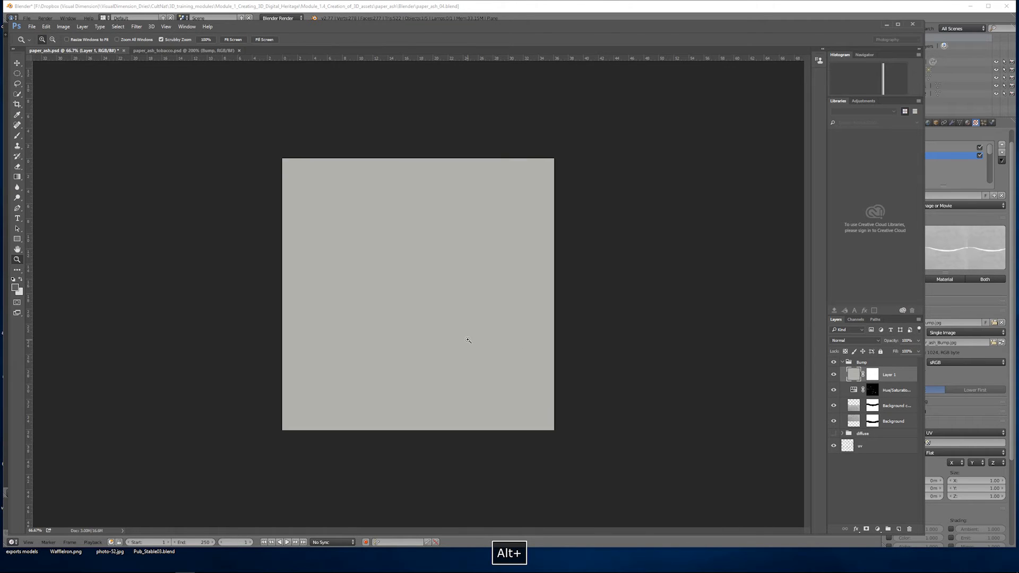
pyautogui.keyDown('alt'); pyautogui.scroll(1, 469, 341); pyautogui.keyUp('alt')
pyautogui.click(872, 375)
pyautogui.hotkey('ctrl', 'i')
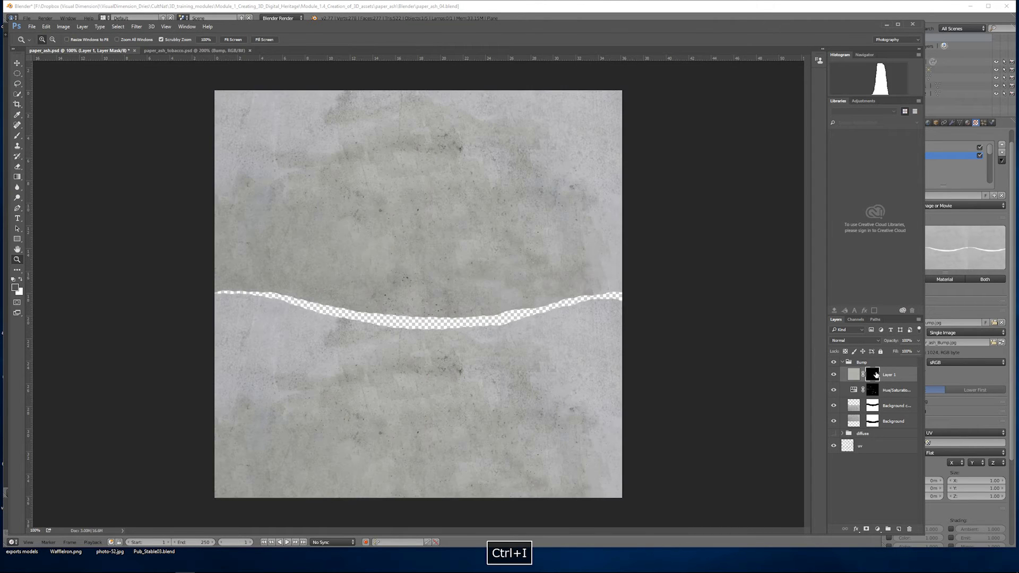
pyautogui.keyDown('alt'); pyautogui.scroll(1, 516, 309); pyautogui.keyUp('alt')
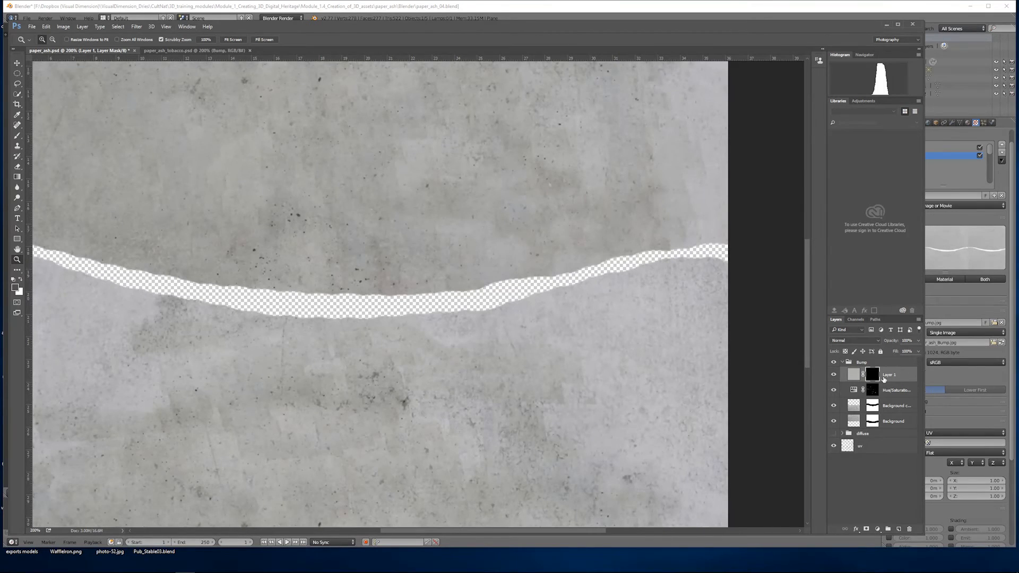
pyautogui.click(118, 26)
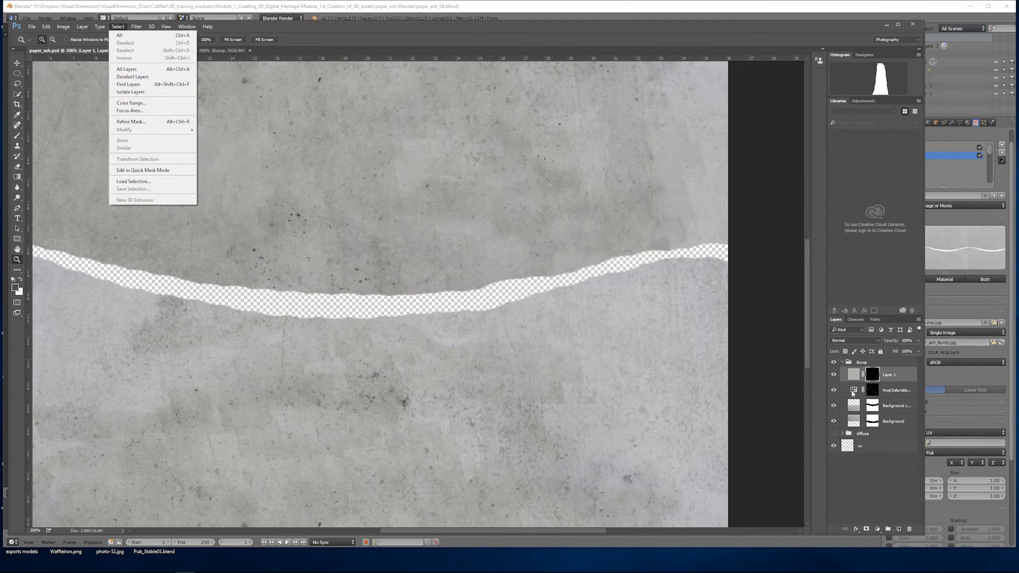
pyautogui.click(130, 103)
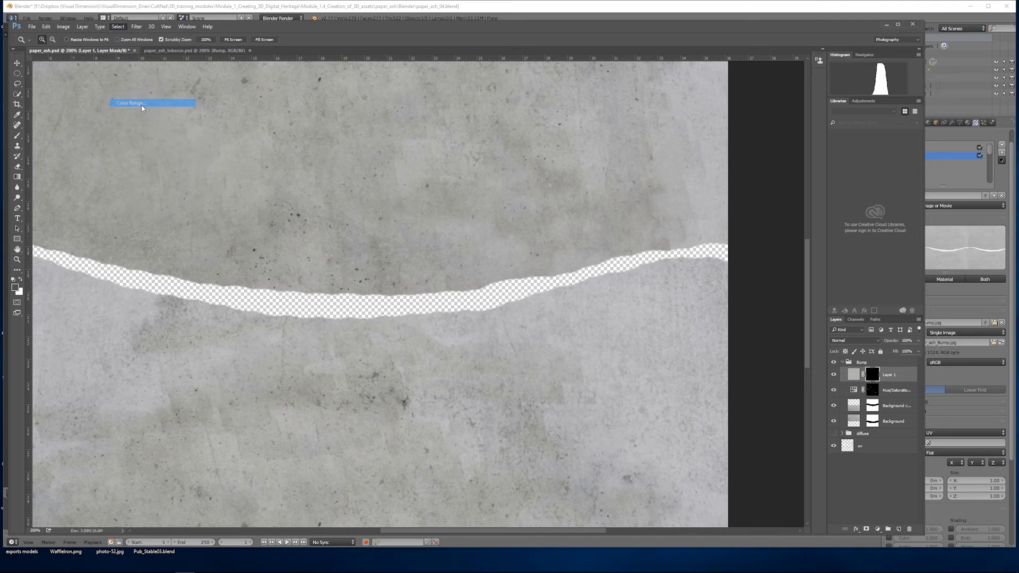
pyautogui.click(300, 212)
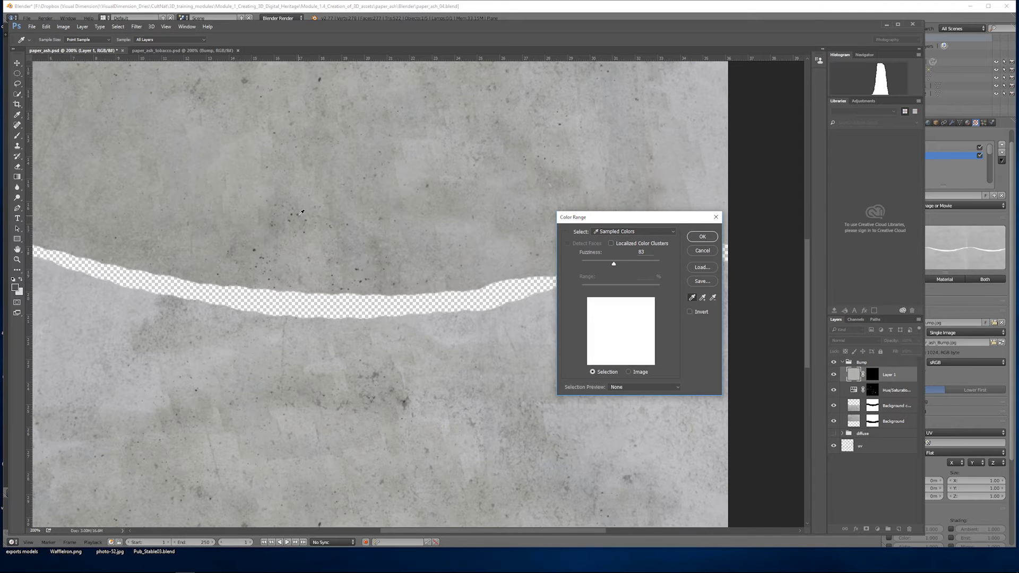
pyautogui.click(701, 250)
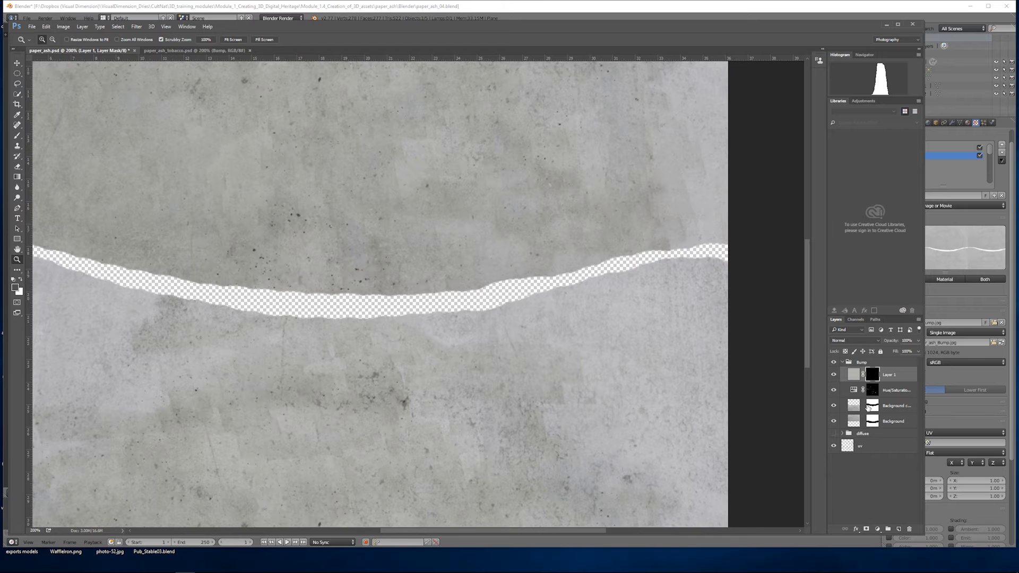
pyautogui.click(853, 408)
pyautogui.keyDown('shift'); pyautogui.click(852, 423); pyautogui.keyUp('shift')
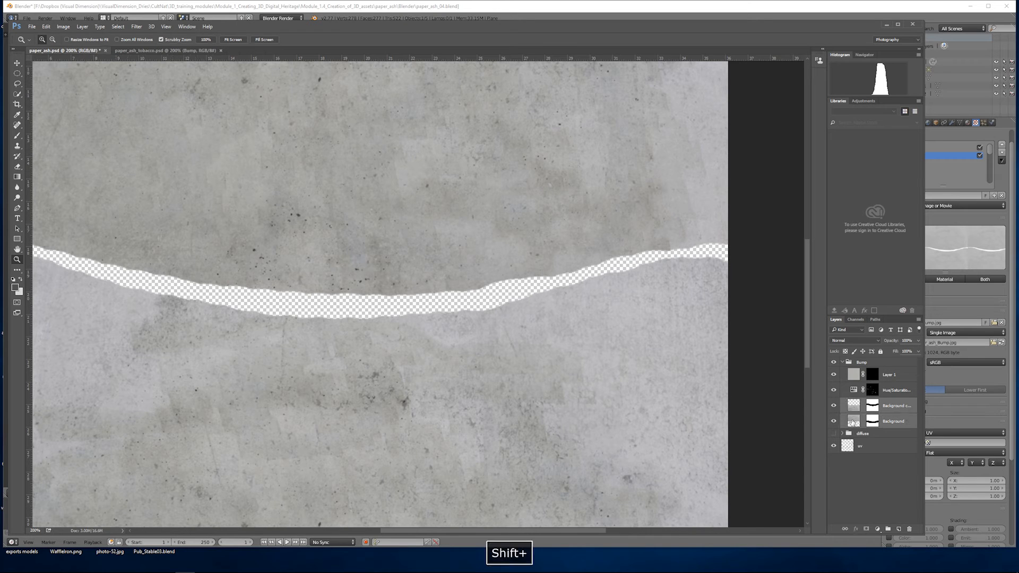
pyautogui.click(118, 27)
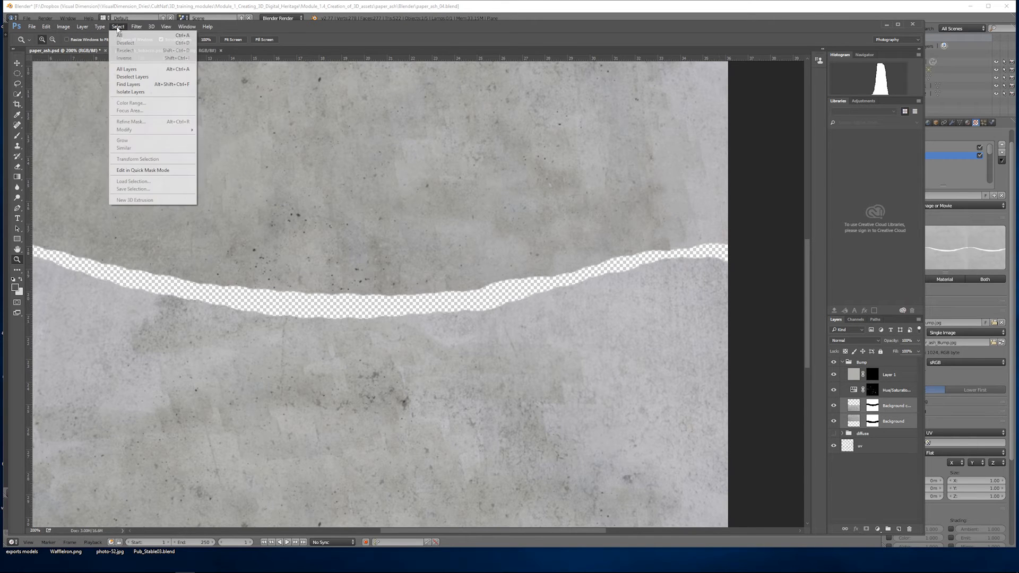
pyautogui.click(890, 407)
# Step: Select the dark specks on the Background copy layer with Color Range, using Sampled Colors at fuzziness 83
pyautogui.click(890, 407)
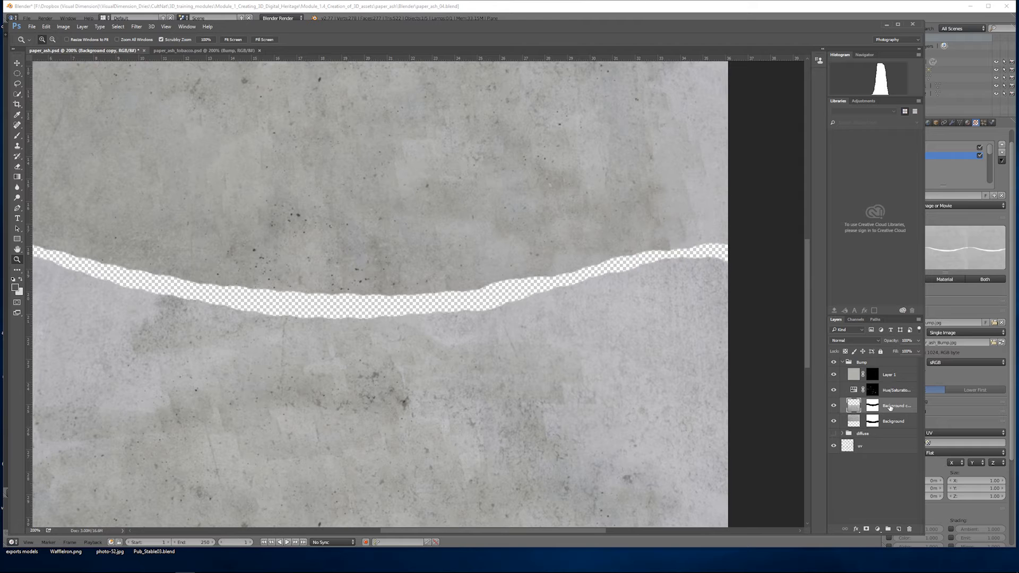
pyautogui.click(118, 26)
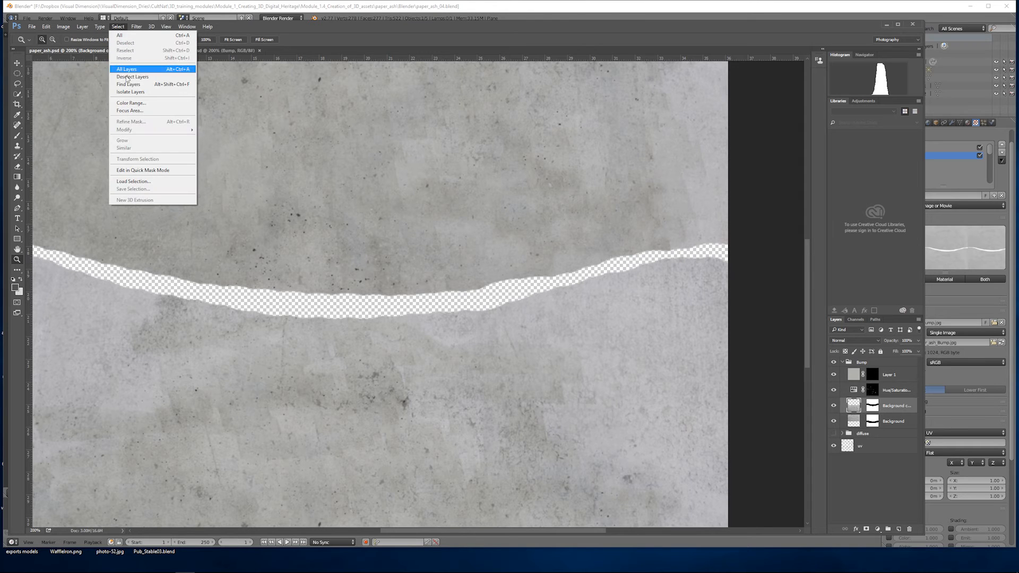
pyautogui.click(158, 101)
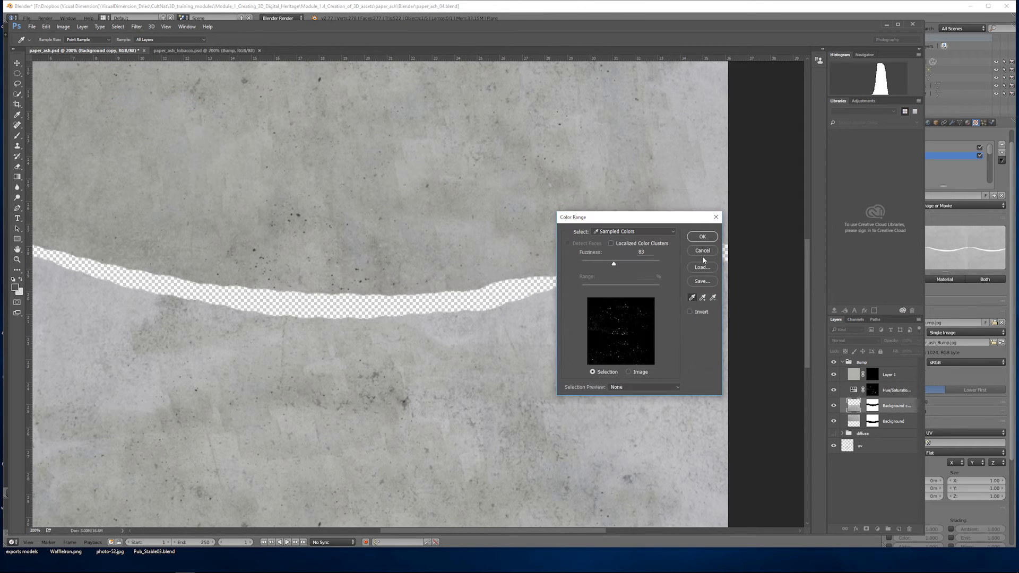
pyautogui.click(702, 237)
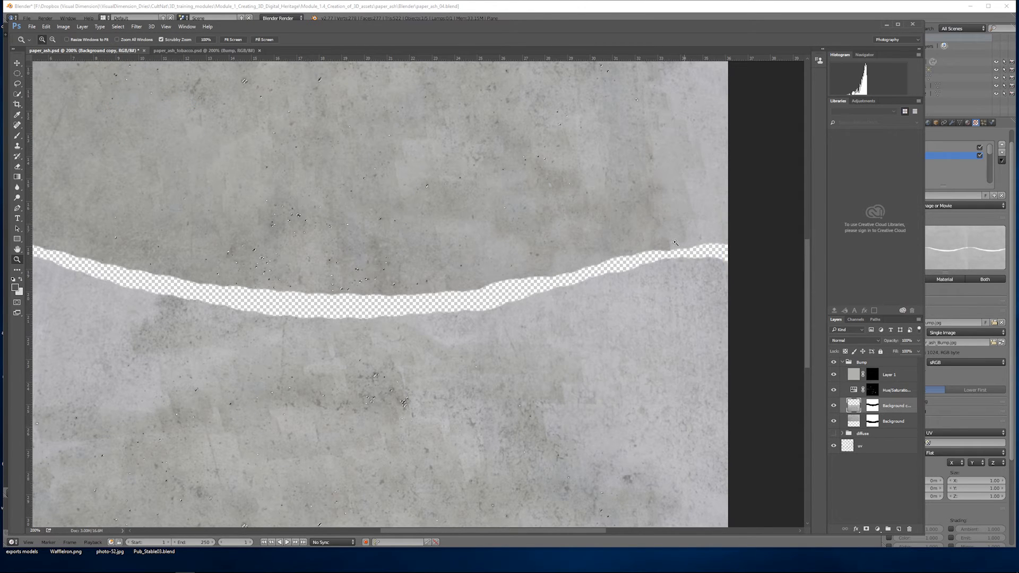
# Step: Fill the selected specks with white on the grey layer's mask, and clear the selection
pyautogui.click(872, 374)
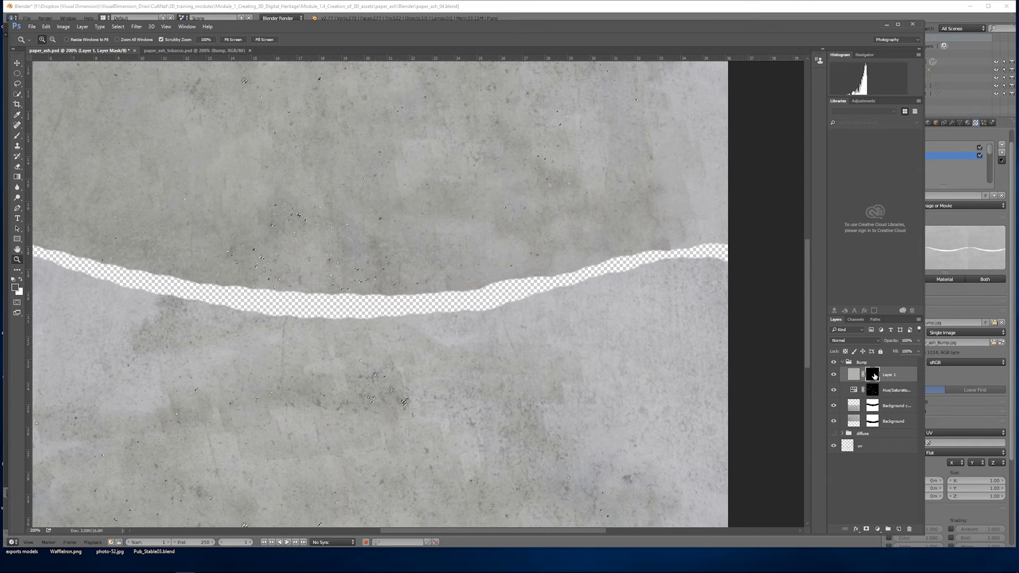
pyautogui.click(46, 27)
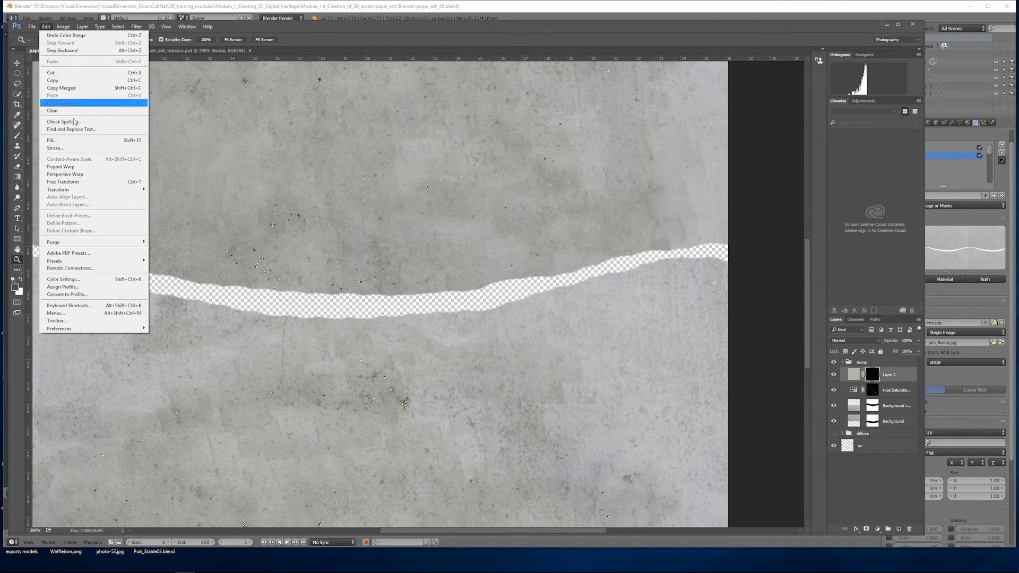
pyautogui.click(58, 140)
pyautogui.click(728, 126)
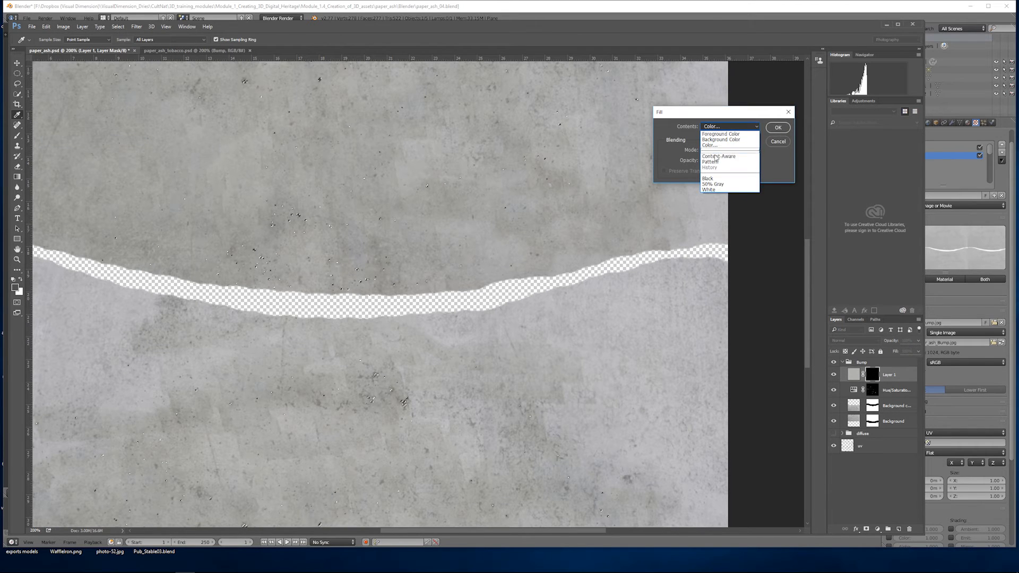
pyautogui.click(711, 189)
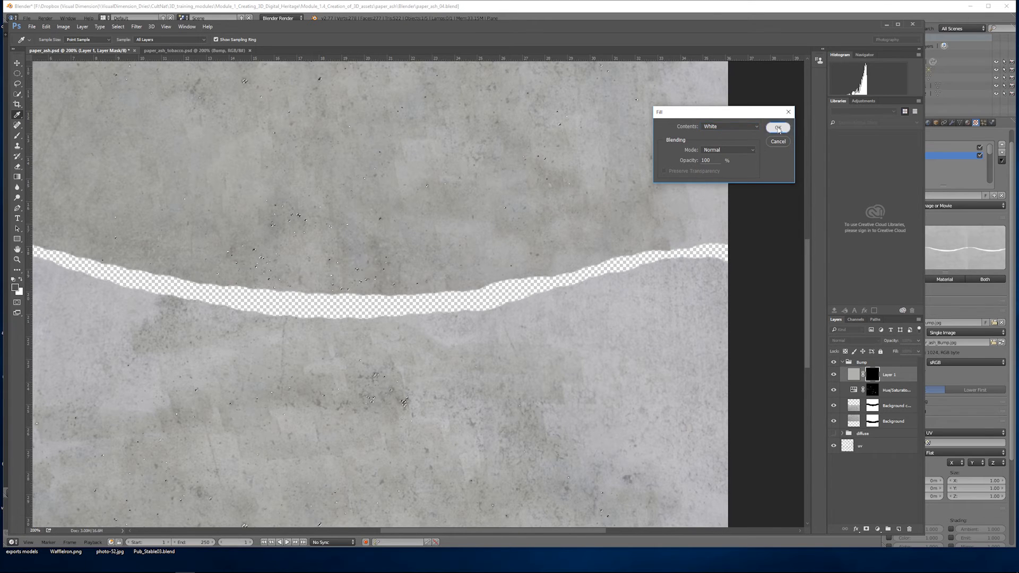
pyautogui.click(777, 128)
pyautogui.press('z')
pyautogui.click(117, 27)
pyautogui.click(130, 42)
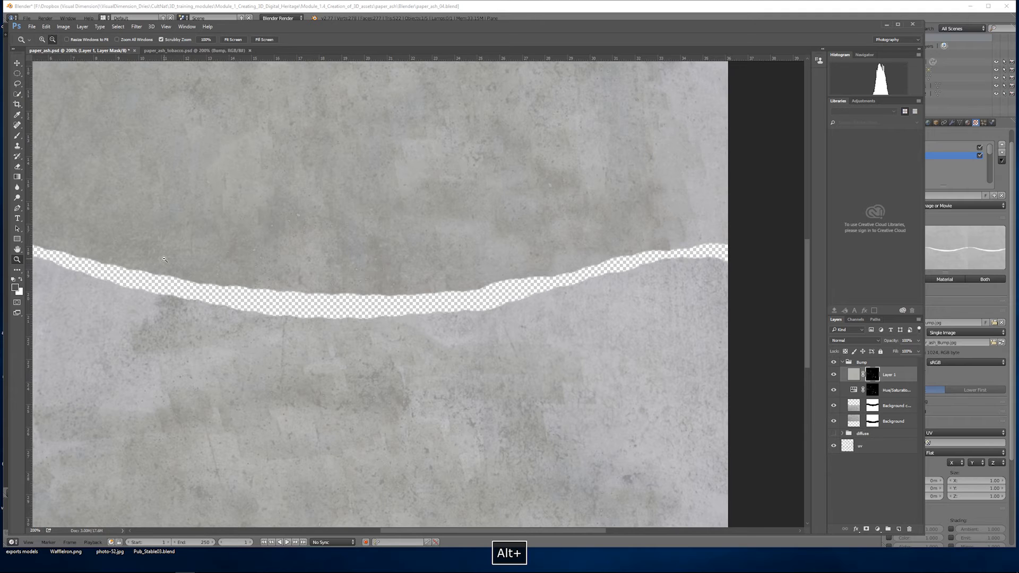
# Step: Examine how the masked grey layer covers the dark specks, close up and across the whole texture
pyautogui.keyDown('alt'); pyautogui.click(166, 259); pyautogui.keyUp('alt')
pyautogui.click(545, 324)
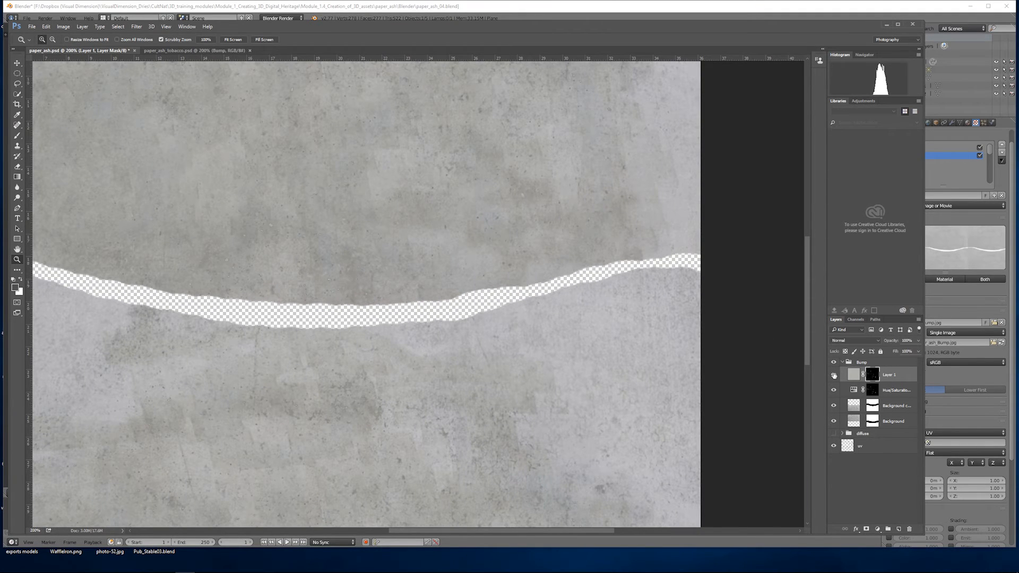
pyautogui.keyDown('alt'); pyautogui.click(461, 308); pyautogui.keyUp('alt')
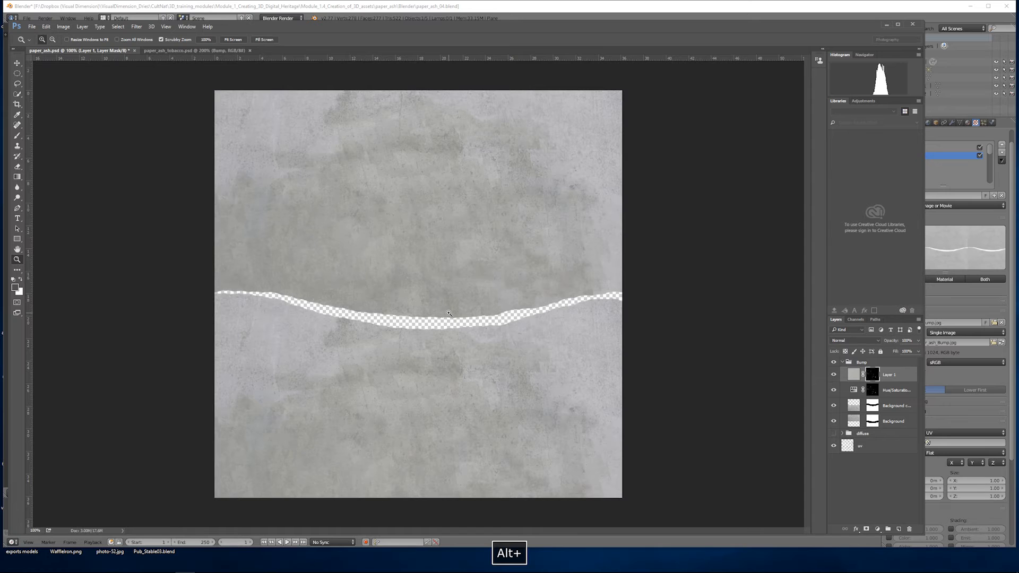
pyautogui.click(461, 307)
pyautogui.keyDown('alt'); pyautogui.click(455, 307); pyautogui.keyUp('alt')
pyautogui.click(432, 293)
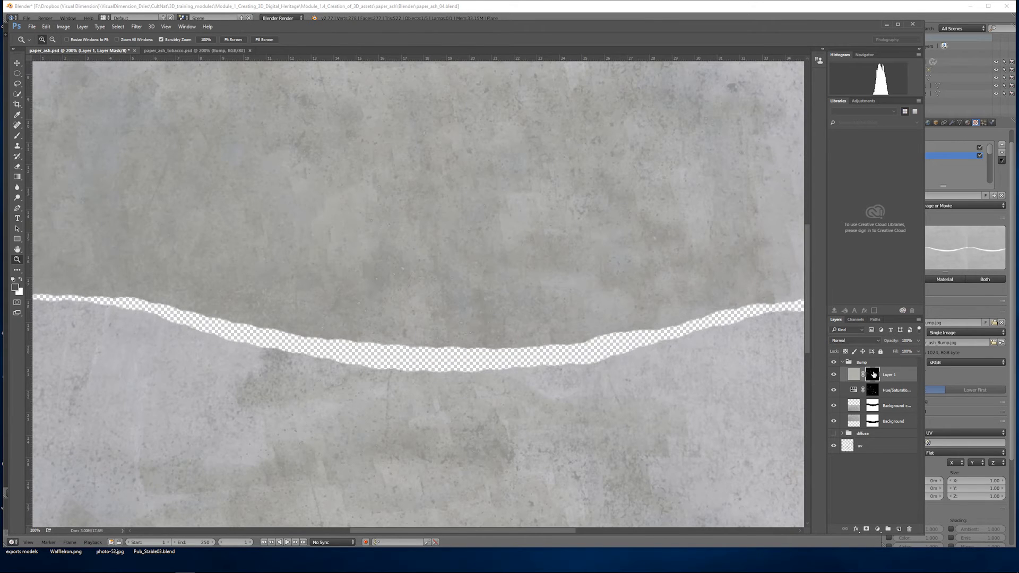
# Step: Load the grey layer's mask as a selection and expand it by 1 pixel
pyautogui.keyDown('ctrl'); pyautogui.click(872, 375); pyautogui.keyUp('ctrl')
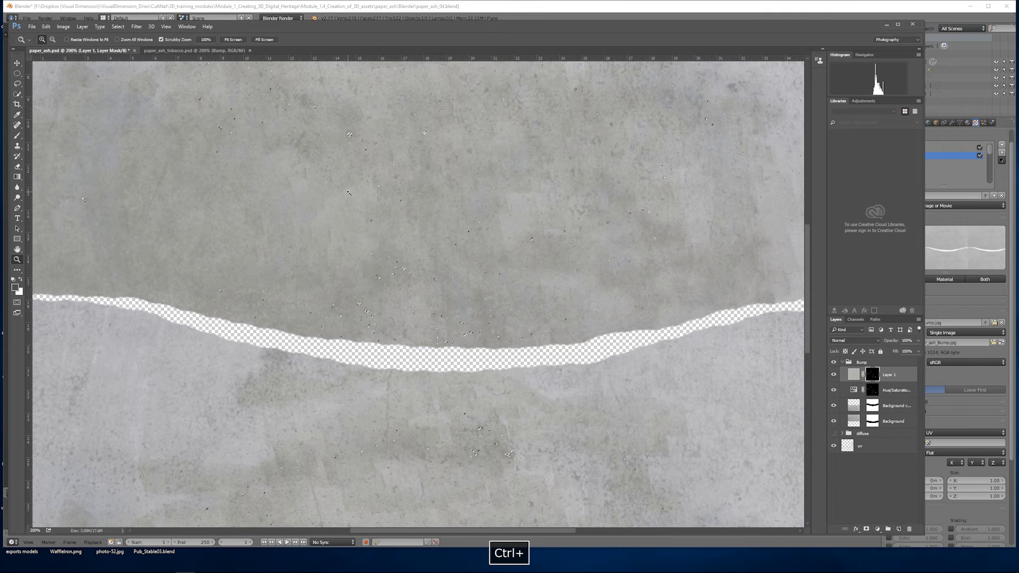
pyautogui.click(118, 26)
pyautogui.moveTo(180, 131)
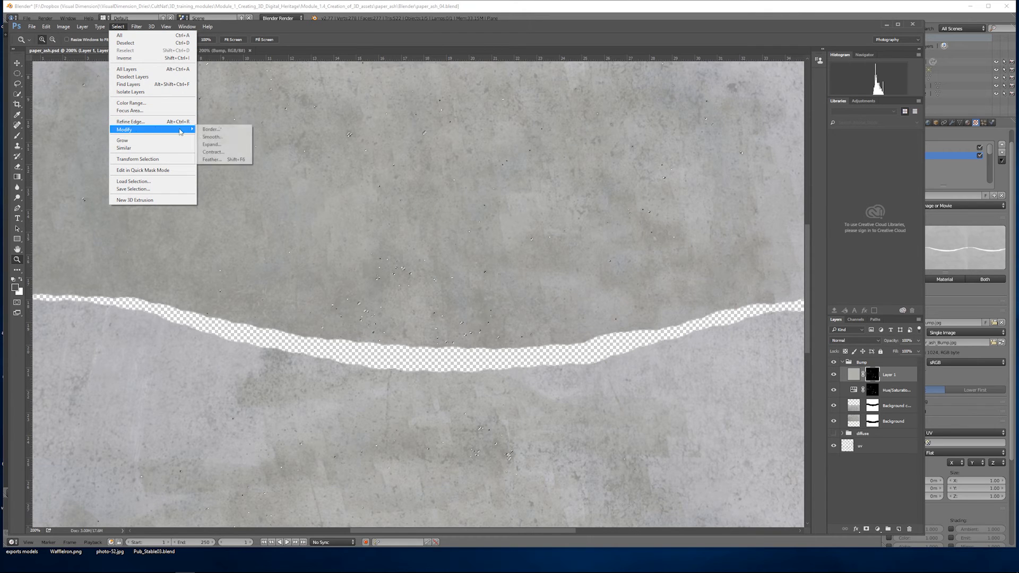
pyautogui.click(214, 144)
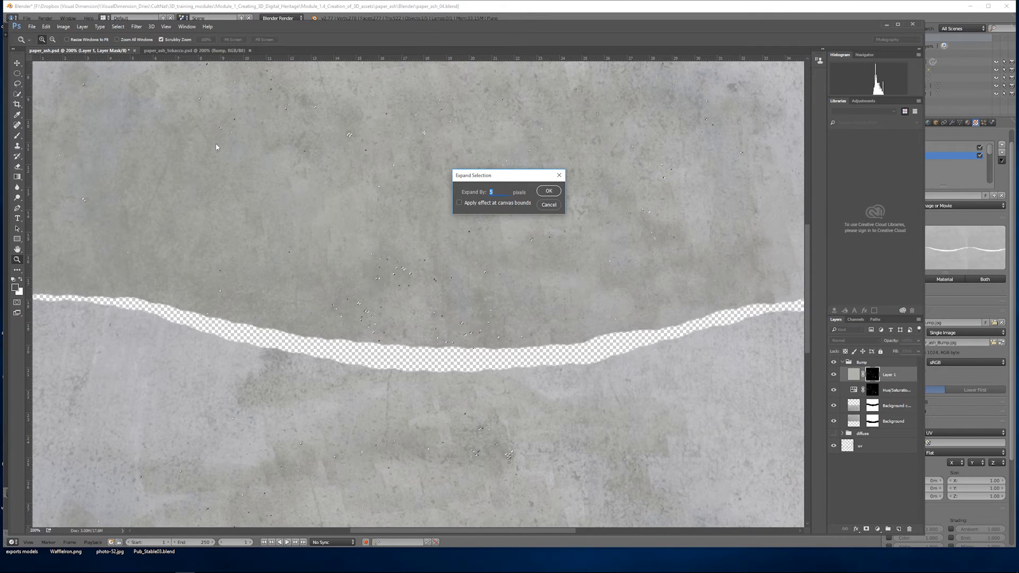
pyautogui.write('1')
pyautogui.press('Return')
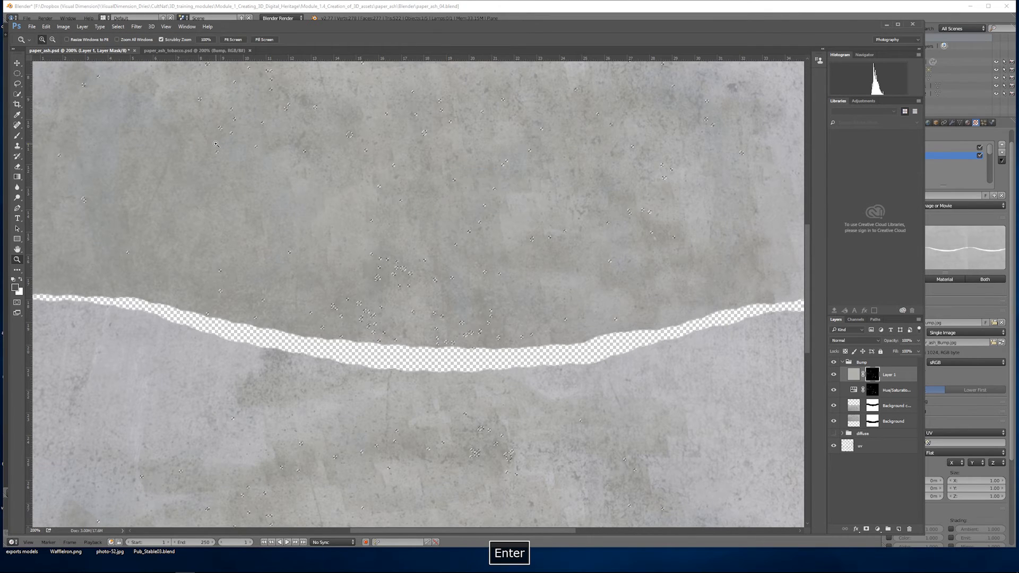
# Step: Fill the expanded selection with white on the grey layer's mask, then deselect and check the coverage
pyautogui.click(46, 26)
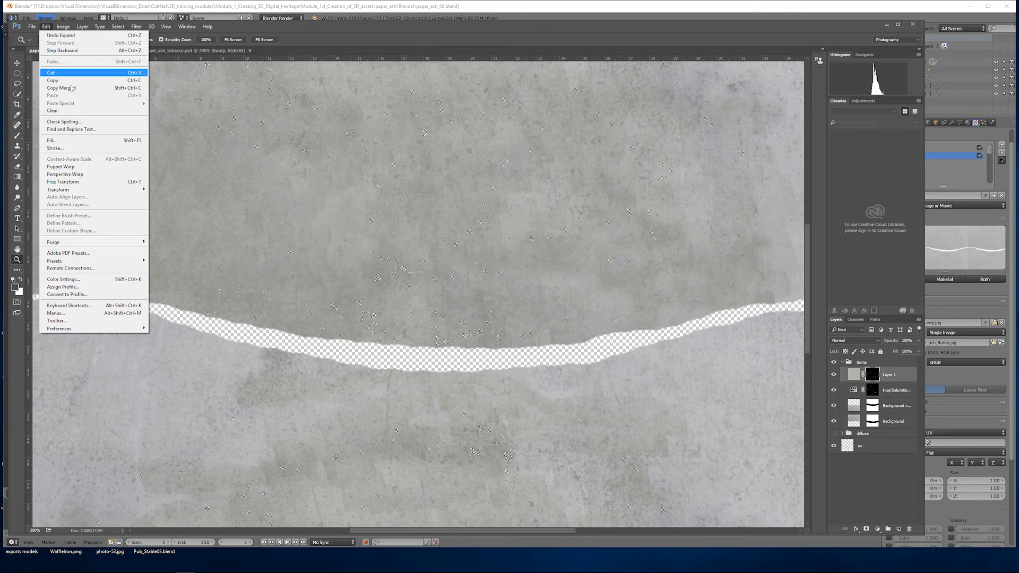
pyautogui.click(59, 138)
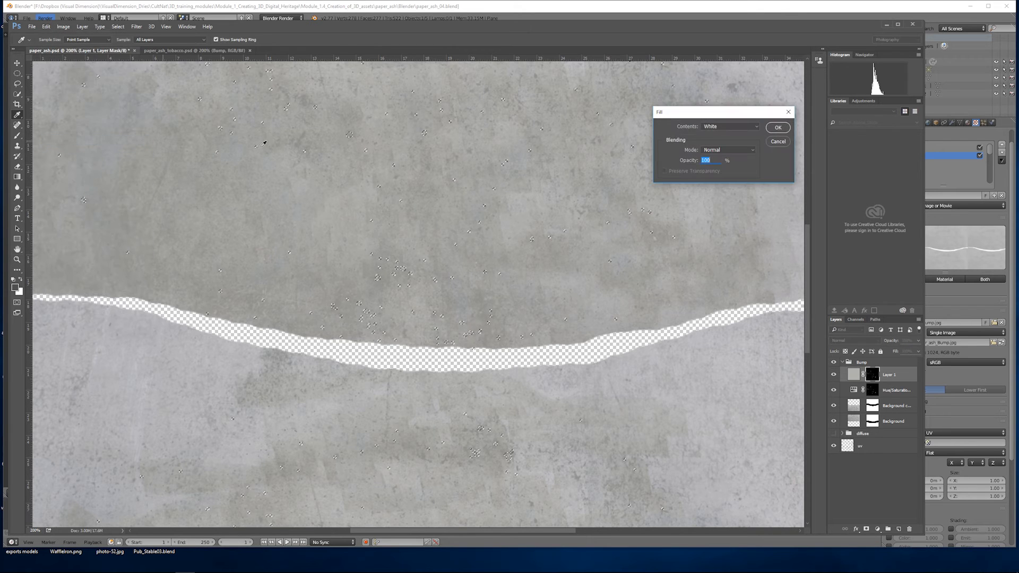
pyautogui.click(775, 129)
pyautogui.press('z')
pyautogui.click(118, 26)
pyautogui.click(126, 43)
pyautogui.keyDown('alt'); pyautogui.scroll(-5, 423, 312); pyautogui.keyUp('alt')
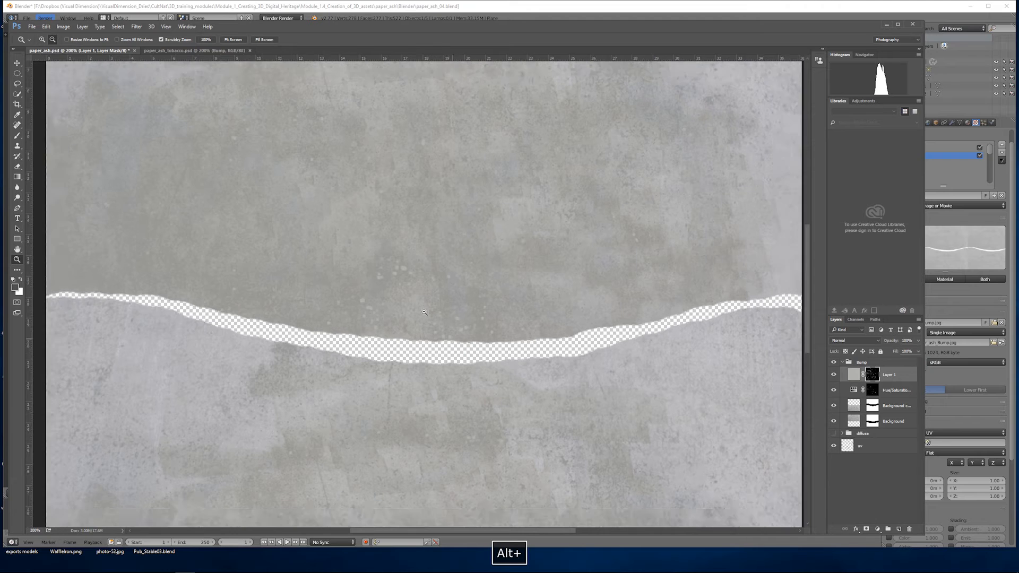
pyautogui.keyDown('alt'); pyautogui.scroll(5, 392, 306); pyautogui.keyUp('alt')
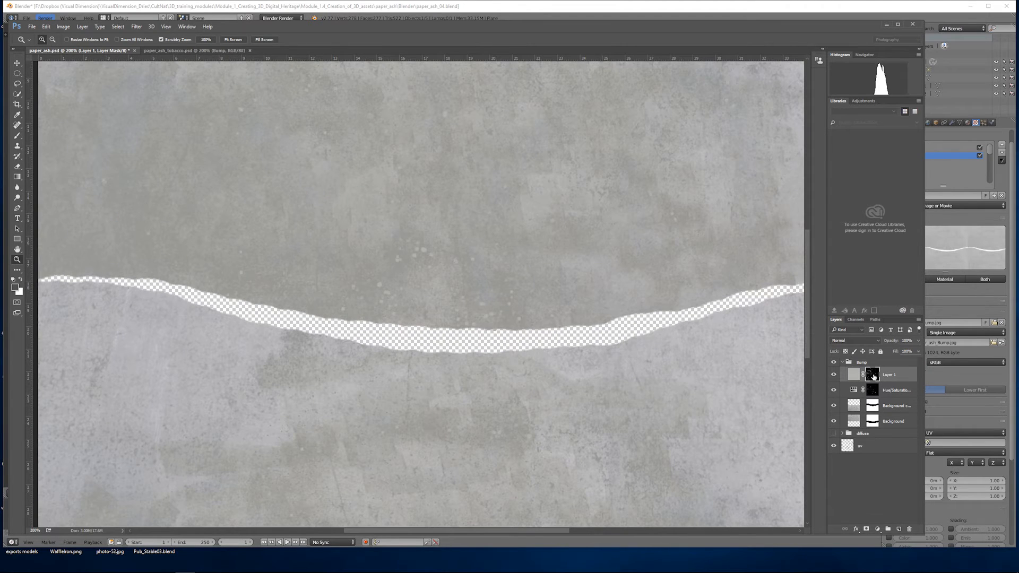
# Step: Soften the grey layer's mask with a Gaussian Blur of 0.9 pixels radius
pyautogui.click(136, 27)
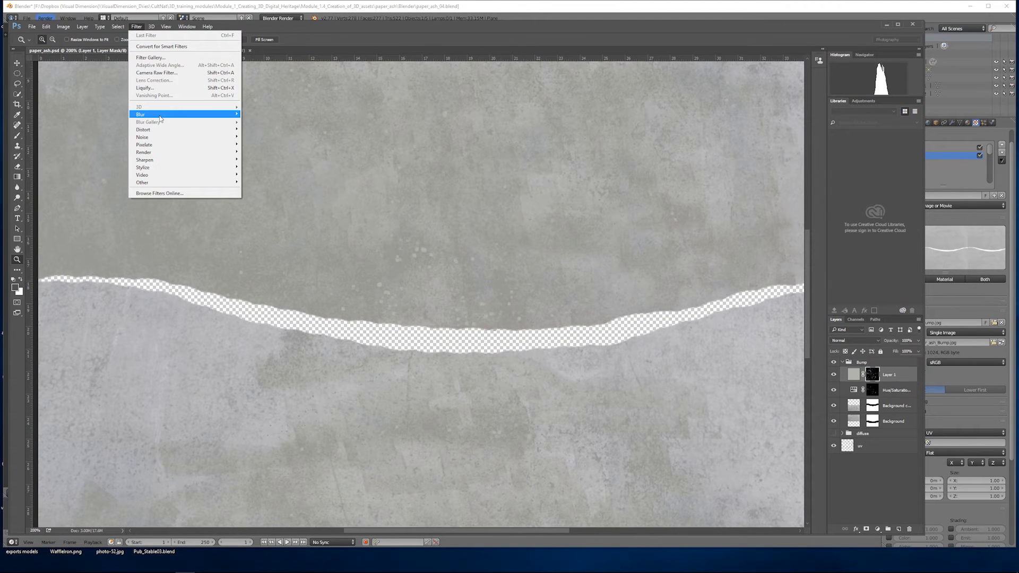
pyautogui.moveTo(176, 115)
pyautogui.click(262, 145)
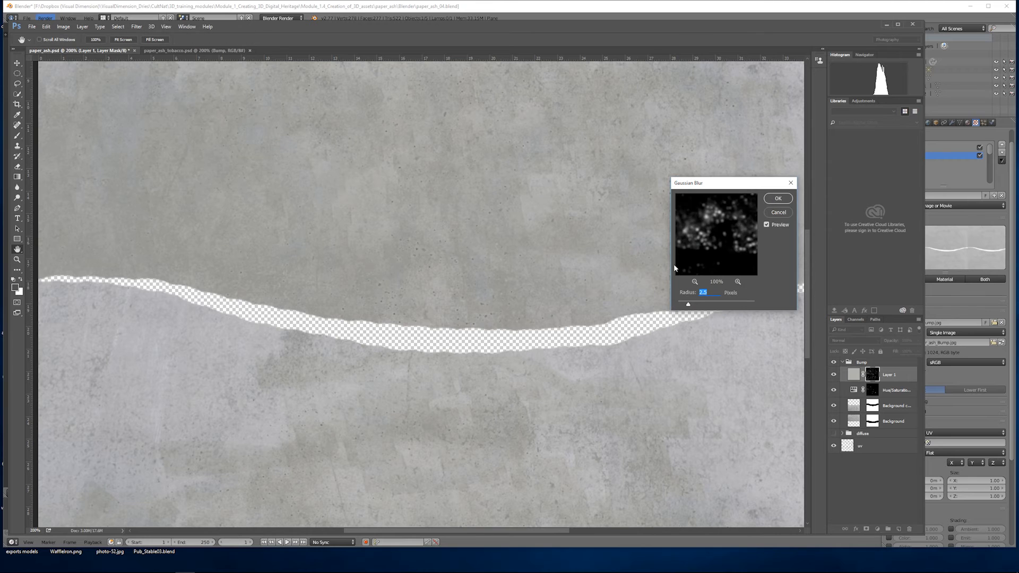
pyautogui.moveTo(689, 306); pyautogui.dragTo(682, 306)
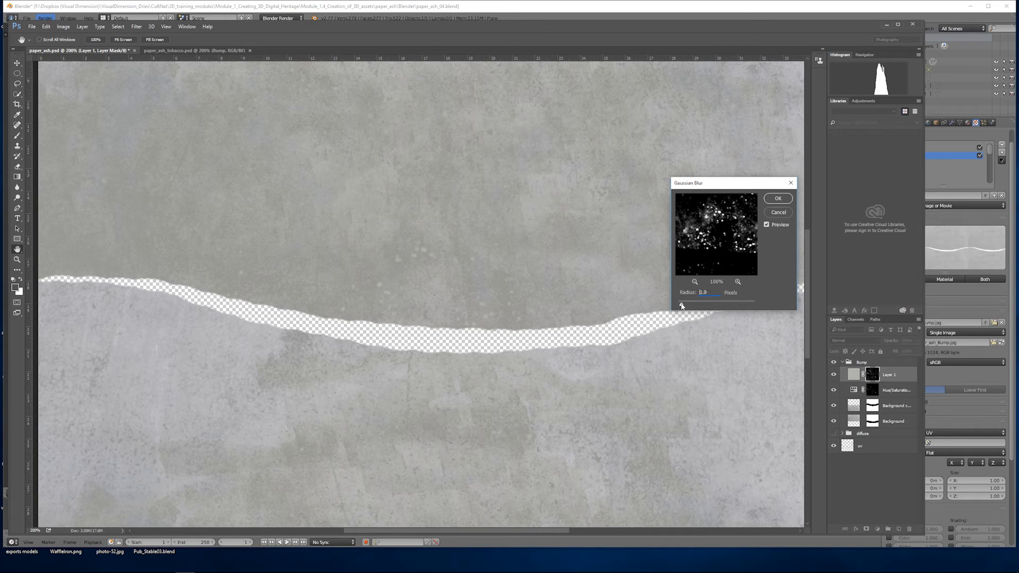
pyautogui.click(766, 225)
pyautogui.click(777, 199)
pyautogui.press('z')
pyautogui.keyDown('alt'); pyautogui.click(396, 284); pyautogui.keyUp('alt')
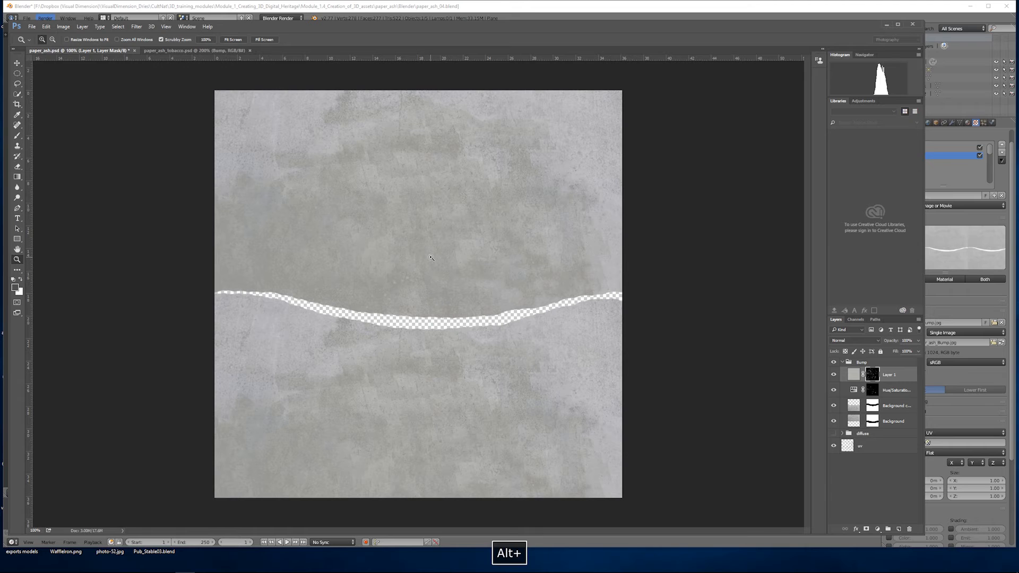
# Step: Save the cleaned bump texture as a JPEG over paper_ash_Bump.jpg at Maximum quality 12
pyautogui.click(32, 27)
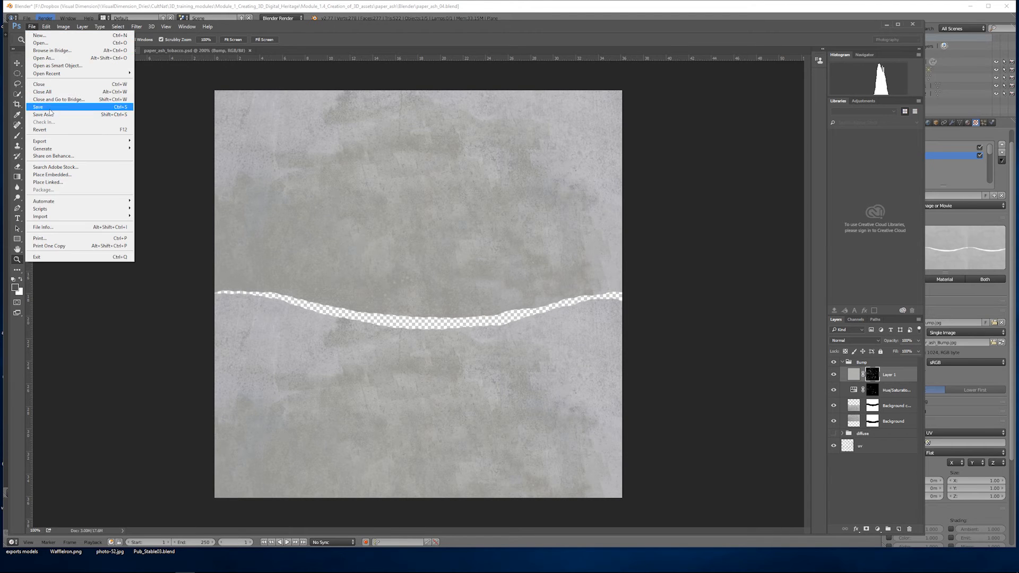
pyautogui.click(49, 113)
pyautogui.click(172, 359)
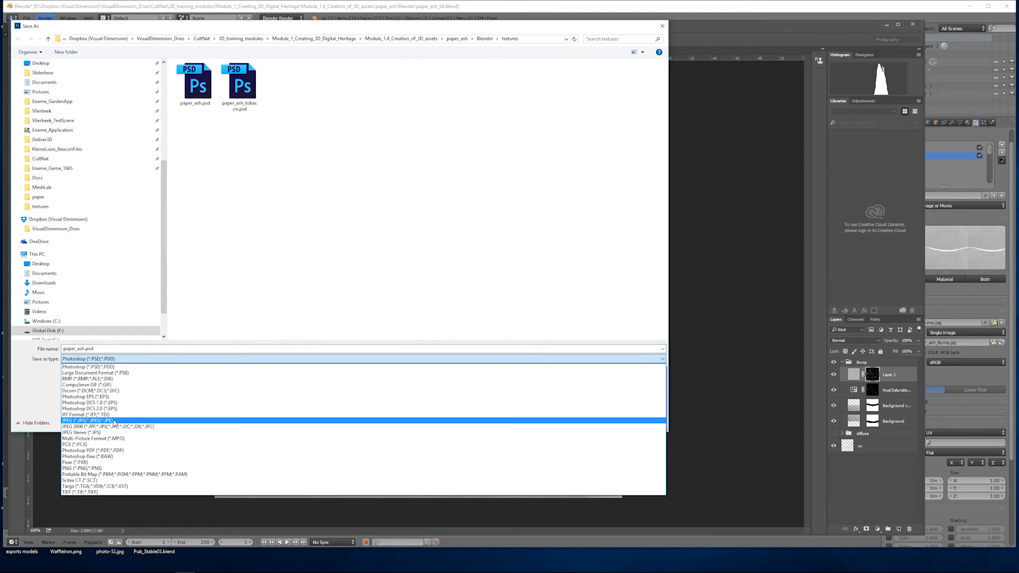
pyautogui.click(114, 420)
pyautogui.click(195, 85)
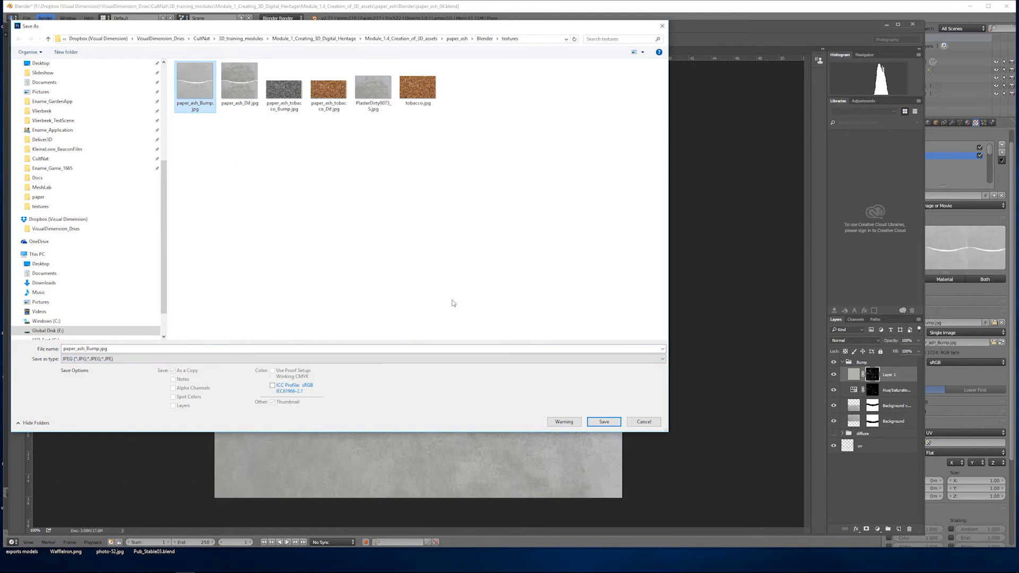
pyautogui.click(600, 421)
pyautogui.click(530, 292)
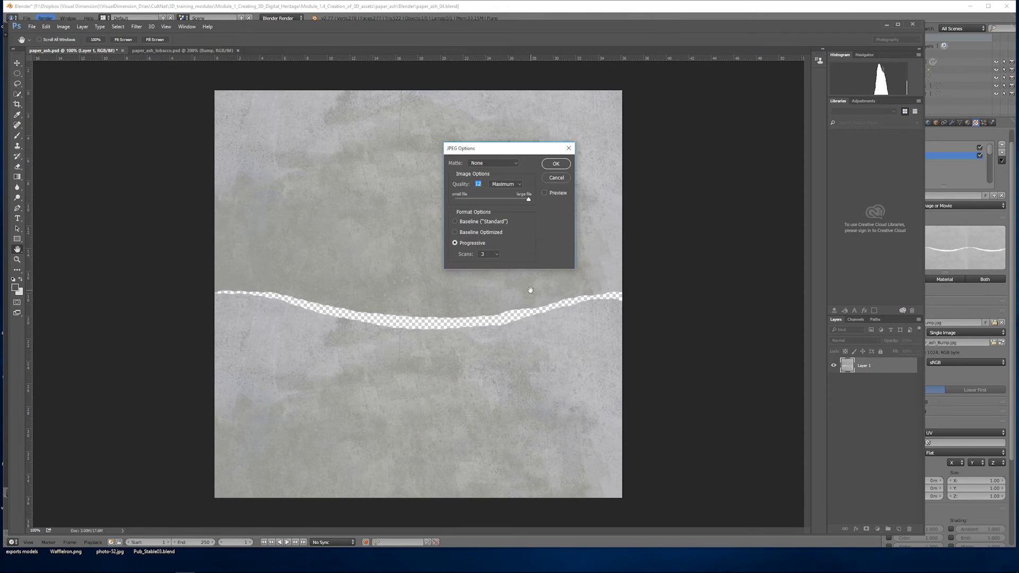
pyautogui.click(555, 163)
# Step: Switch to Blender and reload the paper_ash_Bump.jpg image in the paper's bump texture
pyautogui.click(963, 133)
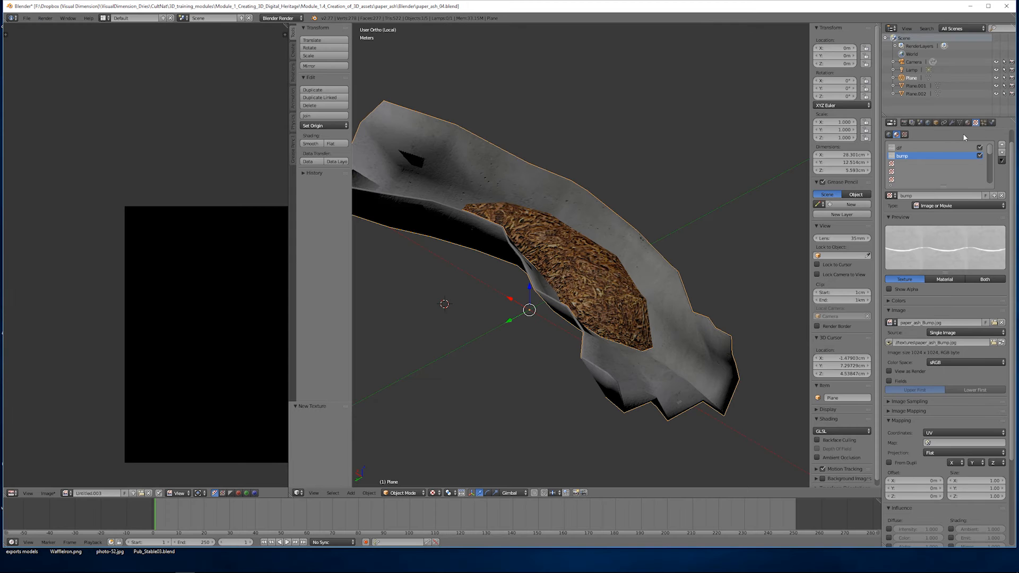
pyautogui.click(1001, 343)
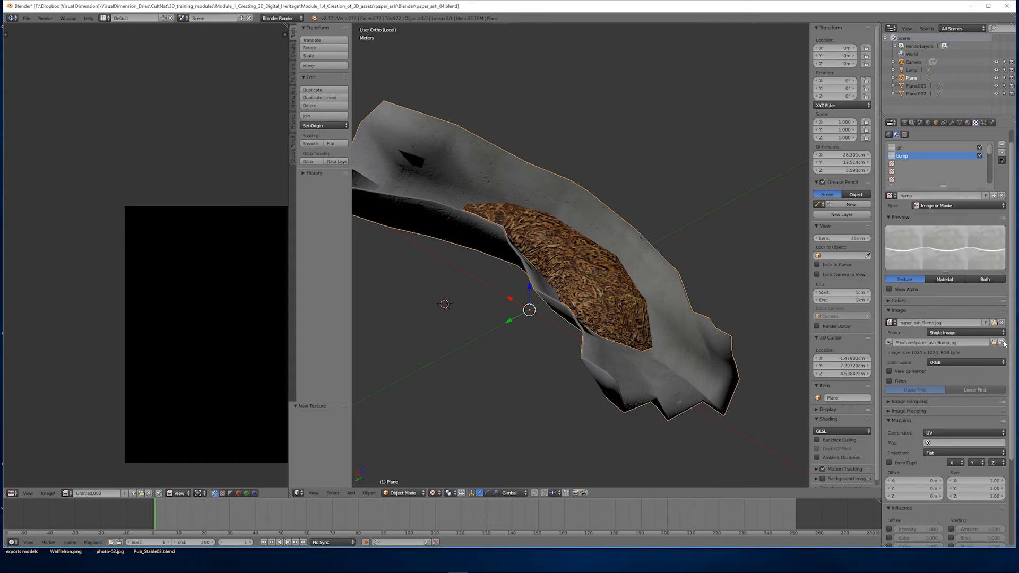
pyautogui.moveTo(701, 249); pyautogui.dragTo(658, 254, button='middle')
# Step: Set the bump texture's Normal influence to 0.010
pyautogui.scroll(-5, 970, 397)
pyautogui.scroll(-2, 969, 397)
pyautogui.click(984, 461)
pyautogui.write('0')
pyautogui.press('Return')
# Step: Check the paper mesh's bump shading from several angles and save the Blender file
pyautogui.moveTo(703, 298); pyautogui.dragTo(535, 349, button='middle')
pyautogui.moveTo(684, 234); pyautogui.dragTo(762, 190, button='middle')
pyautogui.scroll(3, 613, 335)
pyautogui.scroll(-4, 612, 335)
pyautogui.moveTo(630, 318); pyautogui.dragTo(601, 333, button='middle')
pyautogui.scroll(1, 600, 333)
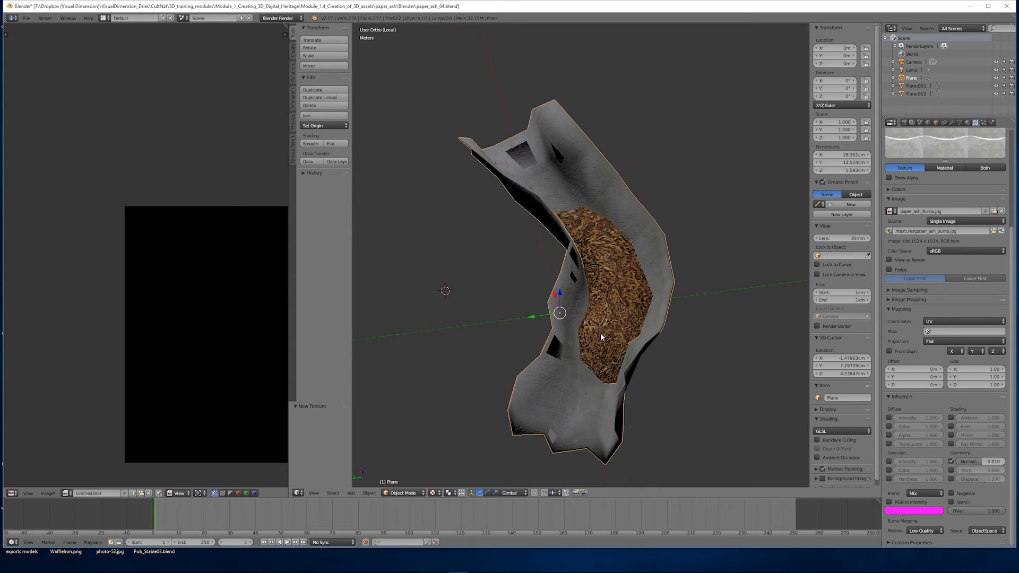
pyautogui.hotkey('ctrl', 's')
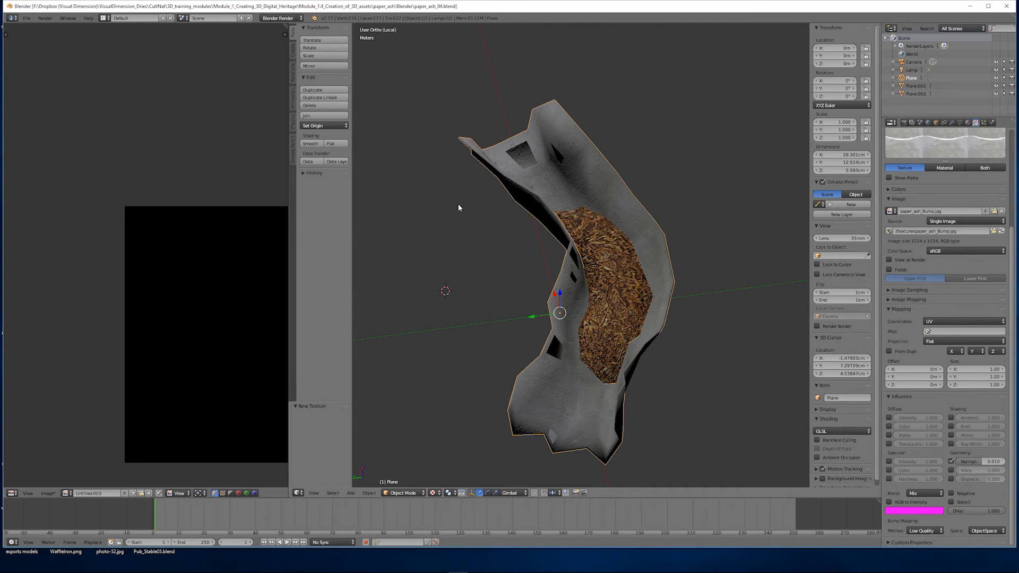
pyautogui.moveTo(482, 357); pyautogui.dragTo(593, 408, button='middle')
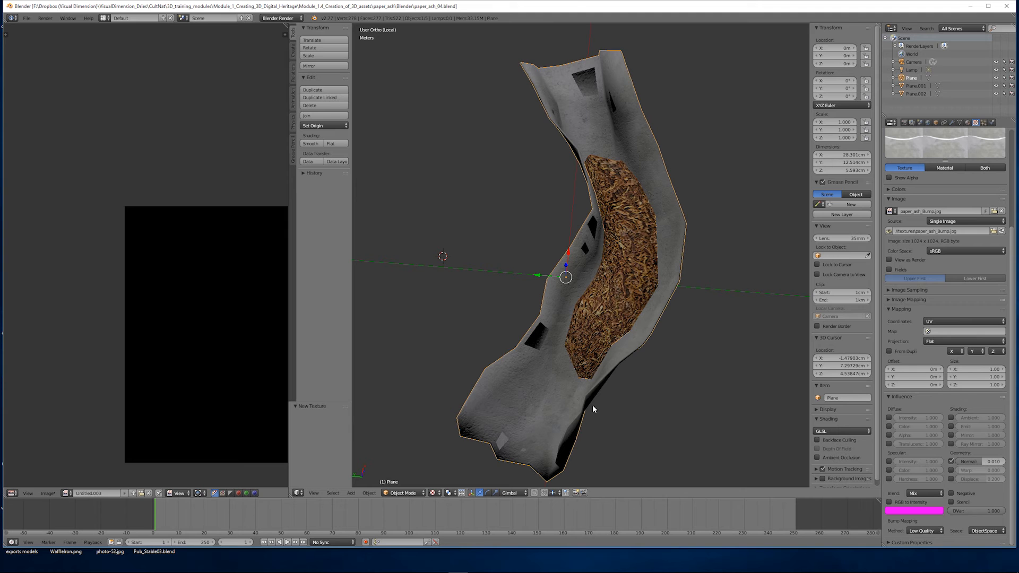
pyautogui.moveTo(636, 328); pyautogui.dragTo(559, 390, button='middle')
# Step: Switch to Photoshop, then collapse and hide the Bump group and show the diffuse group in paper_ash.psd
pyautogui.moveTo(438, 565)
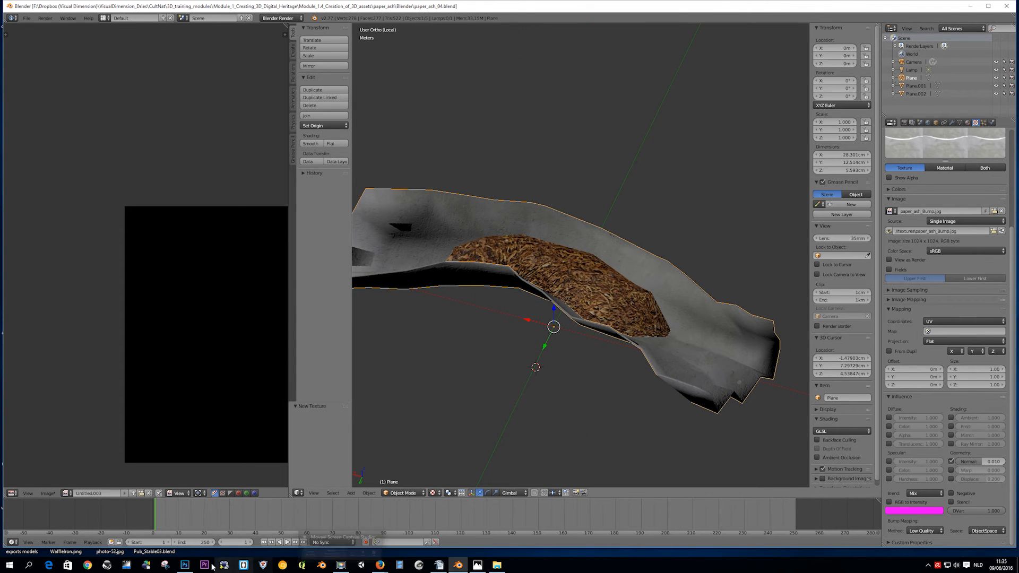
pyautogui.click(186, 565)
pyautogui.press('space')
pyautogui.click(877, 363)
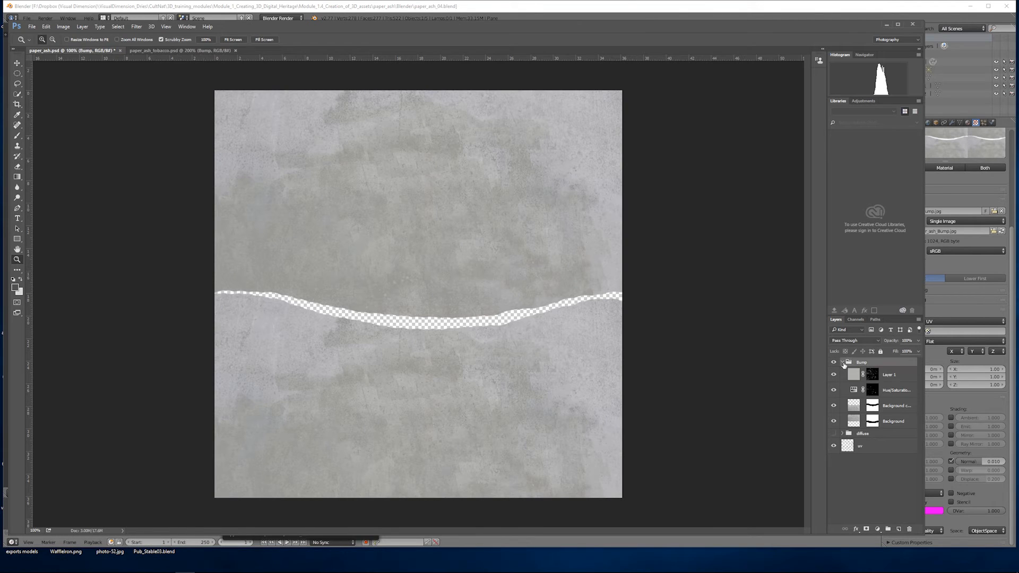
pyautogui.click(841, 361)
pyautogui.click(833, 362)
pyautogui.click(834, 372)
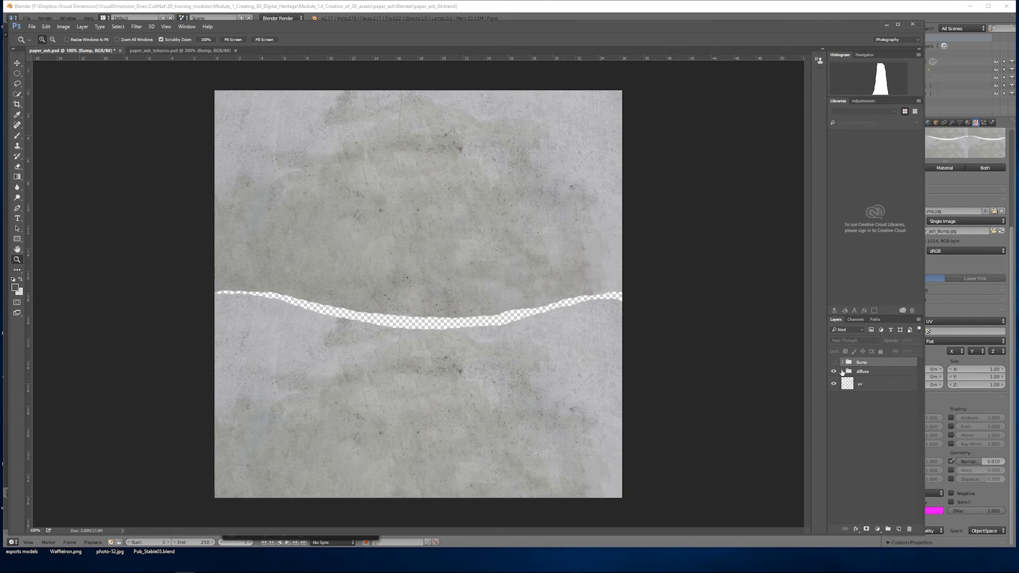
# Step: Expand the diffuse group and lower its opacity slightly so the uv layer shows through
pyautogui.click(842, 371)
pyautogui.click(862, 371)
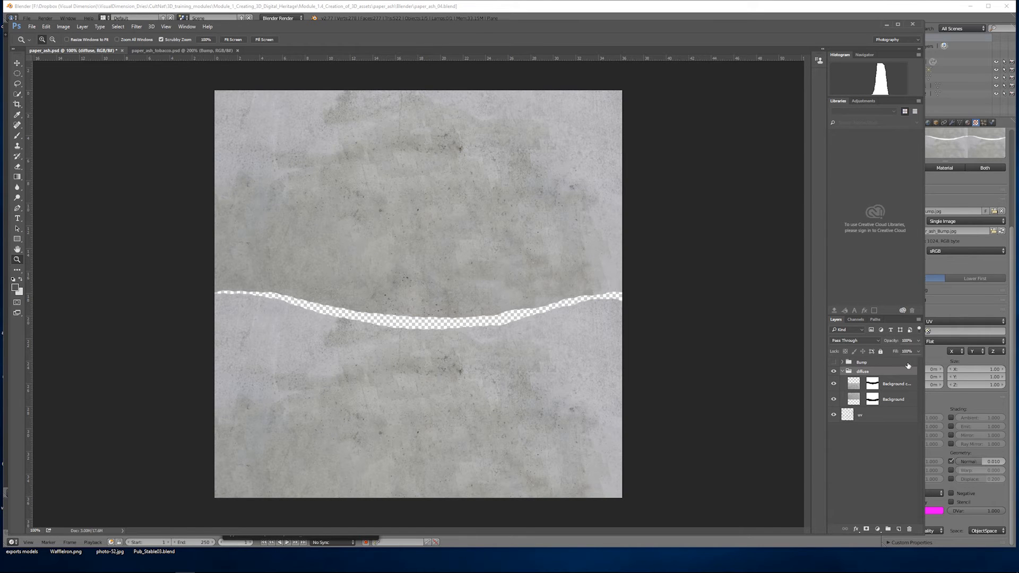
pyautogui.click(918, 340)
pyautogui.moveTo(919, 352); pyautogui.dragTo(912, 352)
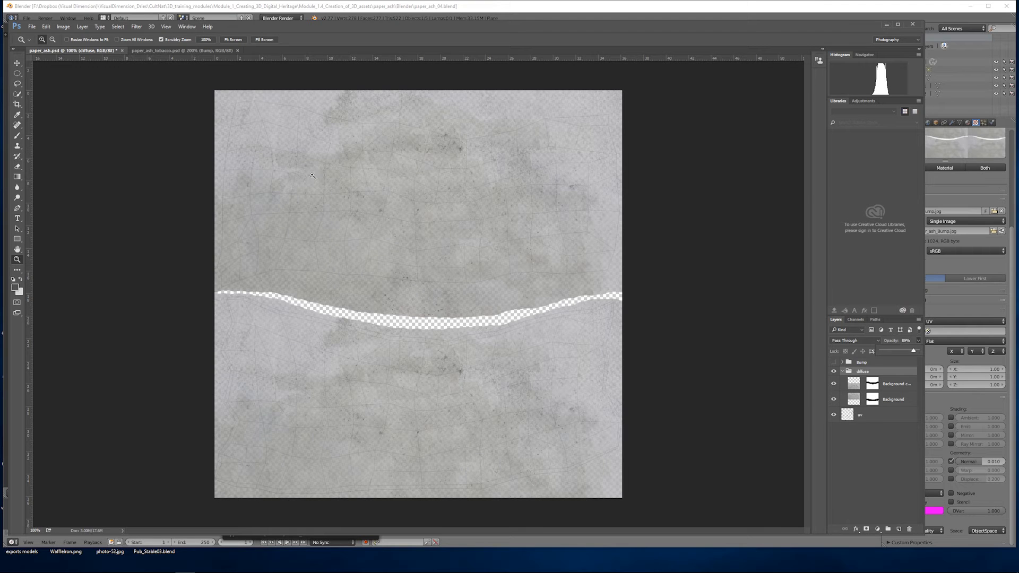
# Step: Duplicate the diffuse group of paper_ash_tobacco.psd into paper_ash.psd
pyautogui.click(159, 50)
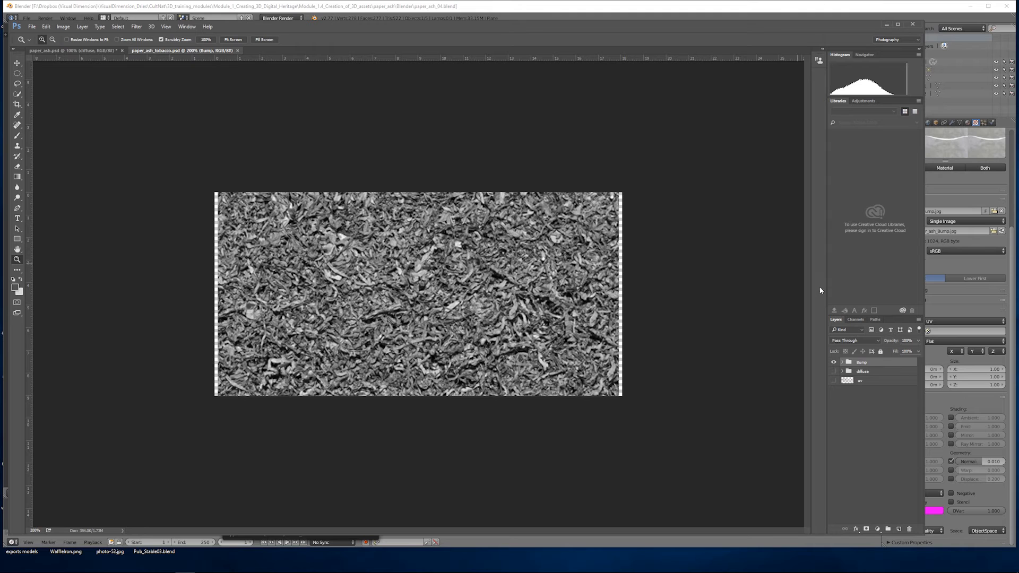
pyautogui.click(862, 371)
pyautogui.rightClick(863, 372)
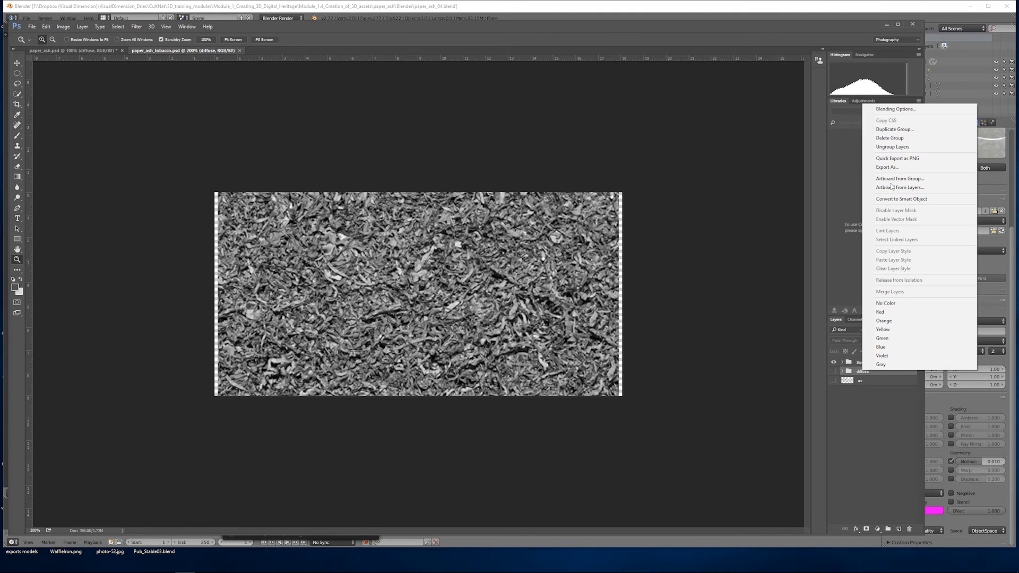
pyautogui.click(894, 129)
pyautogui.click(397, 244)
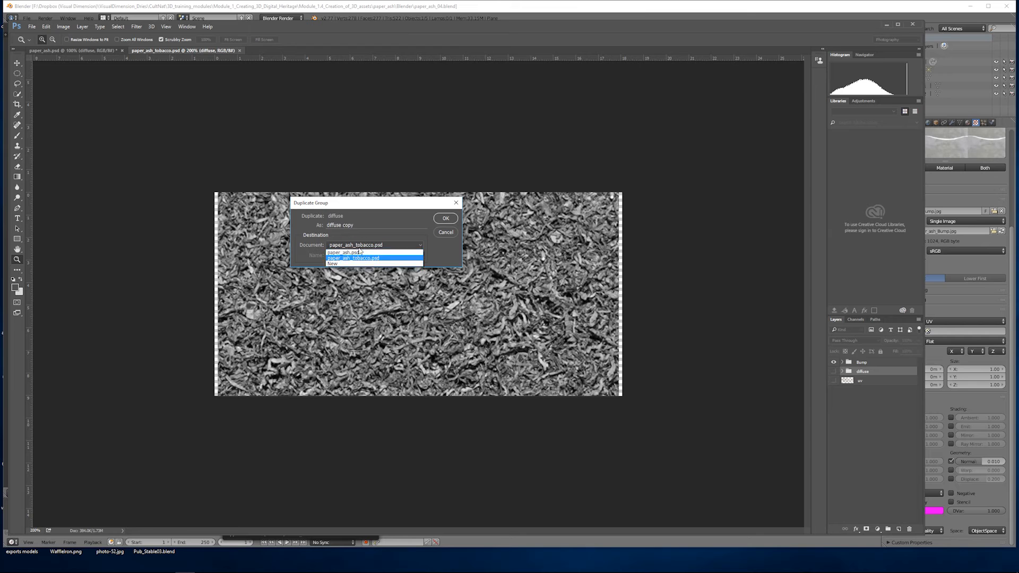
pyautogui.click(361, 253)
pyautogui.click(444, 218)
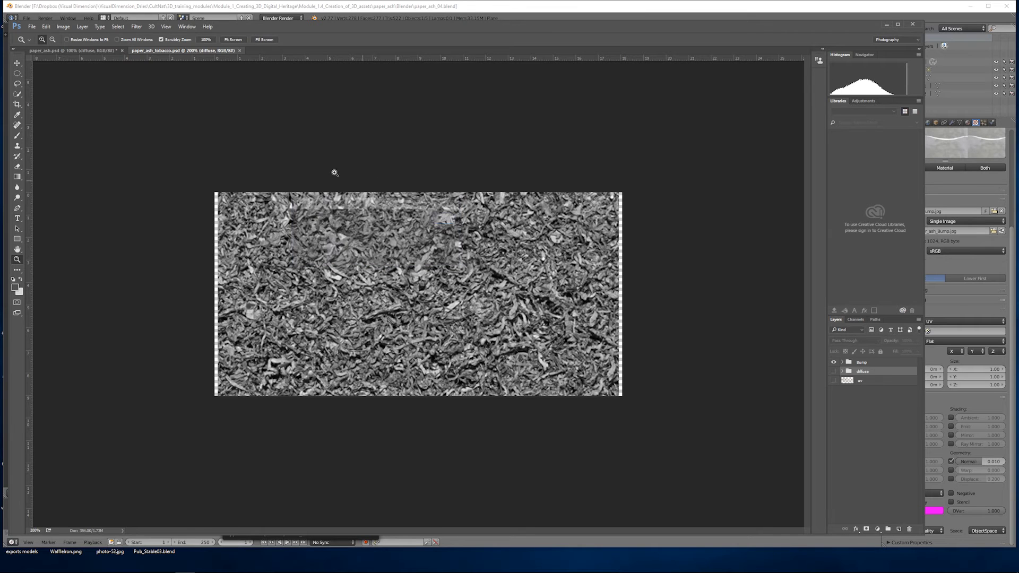
# Step: In paper_ash.psd, show the copied diffuse group and delete the tobacco Background layer inside it
pyautogui.click(74, 51)
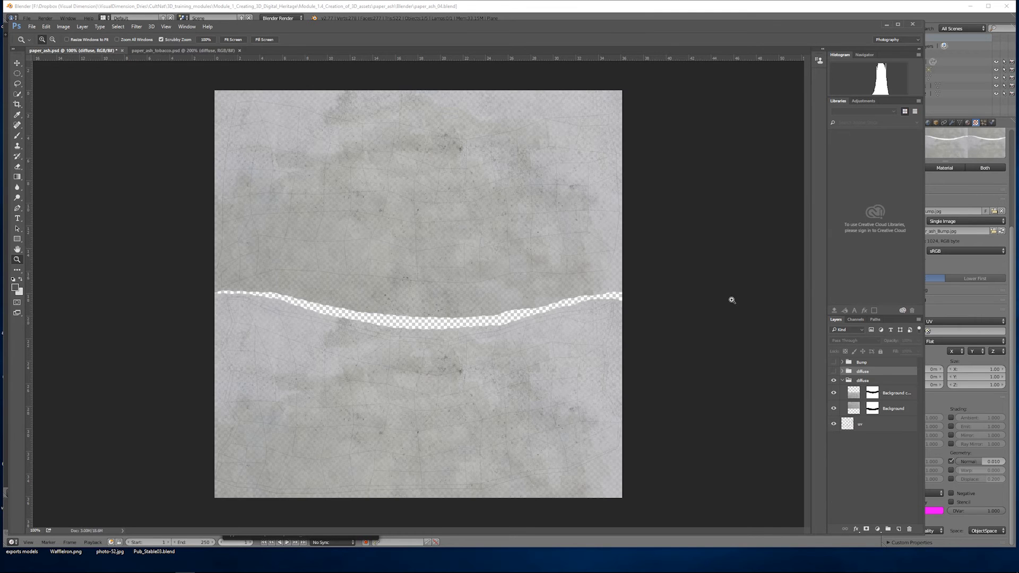
pyautogui.click(833, 372)
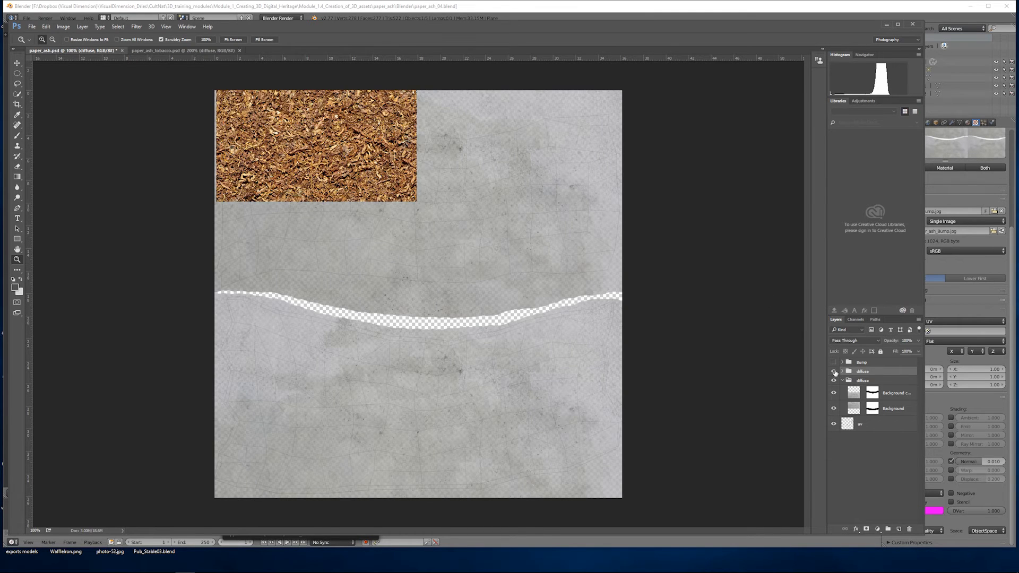
pyautogui.click(841, 372)
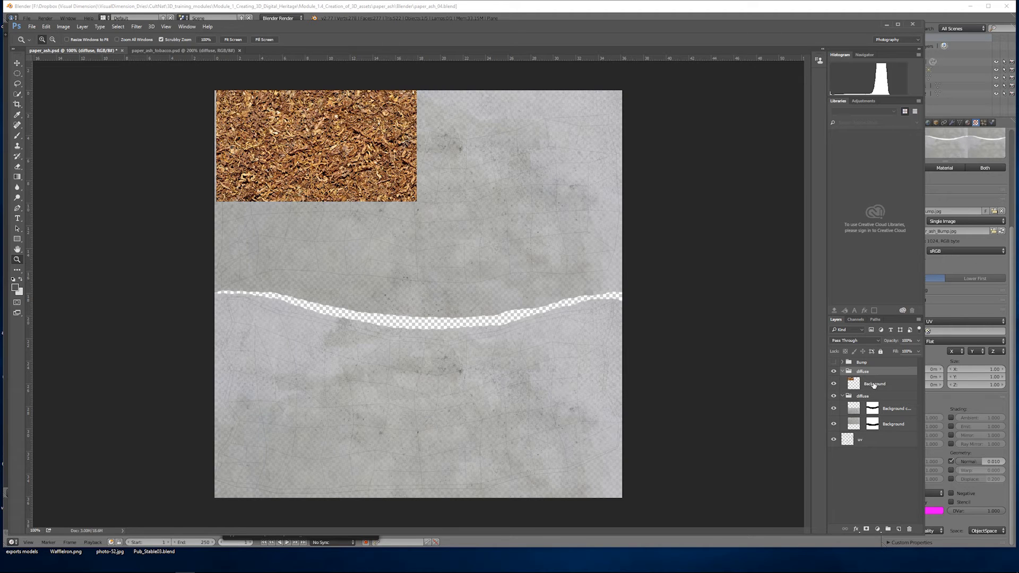
pyautogui.click(874, 384)
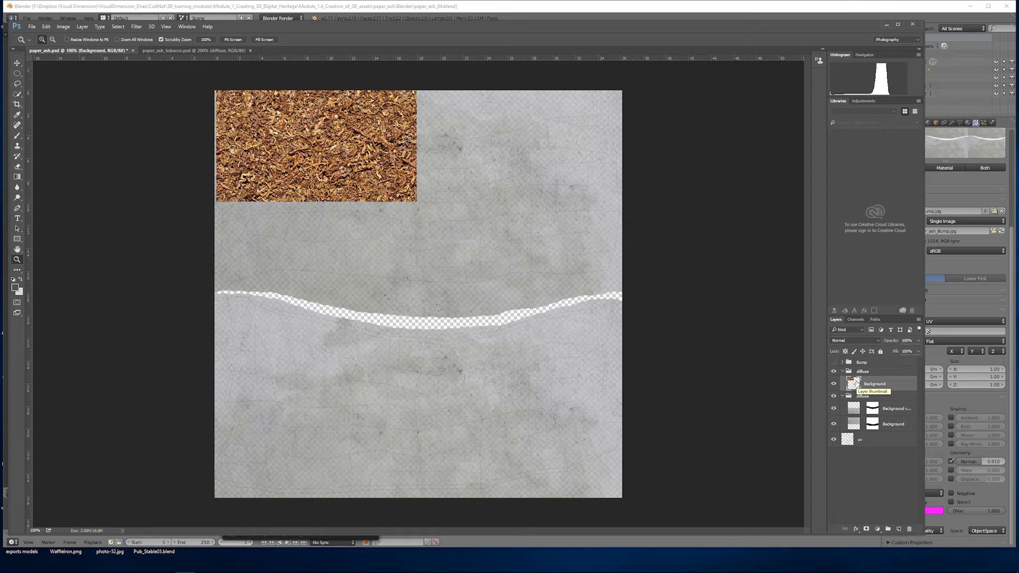
pyautogui.moveTo(855, 383); pyautogui.dragTo(910, 529)
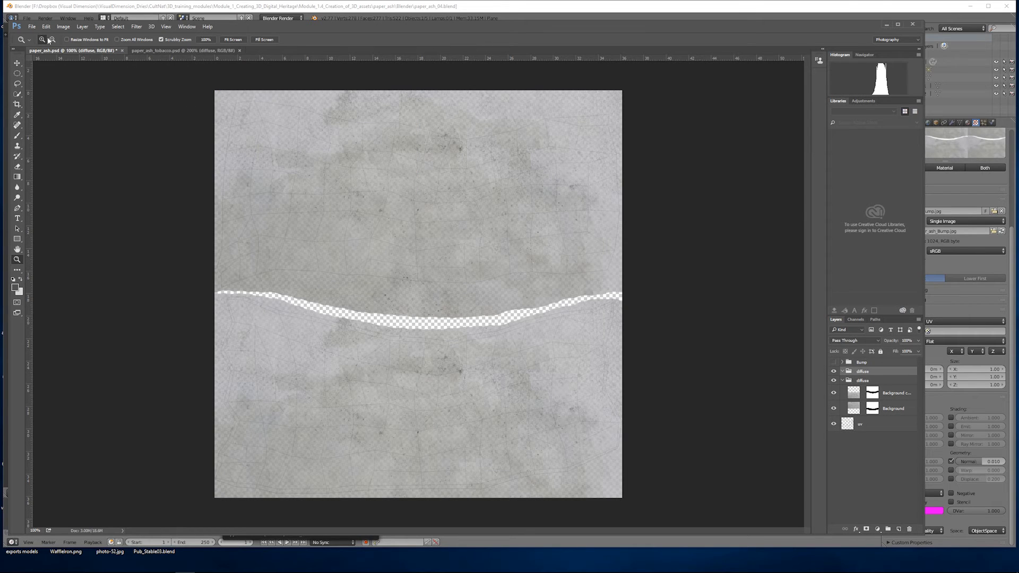
# Step: Open tobacco.jpg from the textures folder and duplicate its Background layer into paper_ash.psd
pyautogui.click(33, 26)
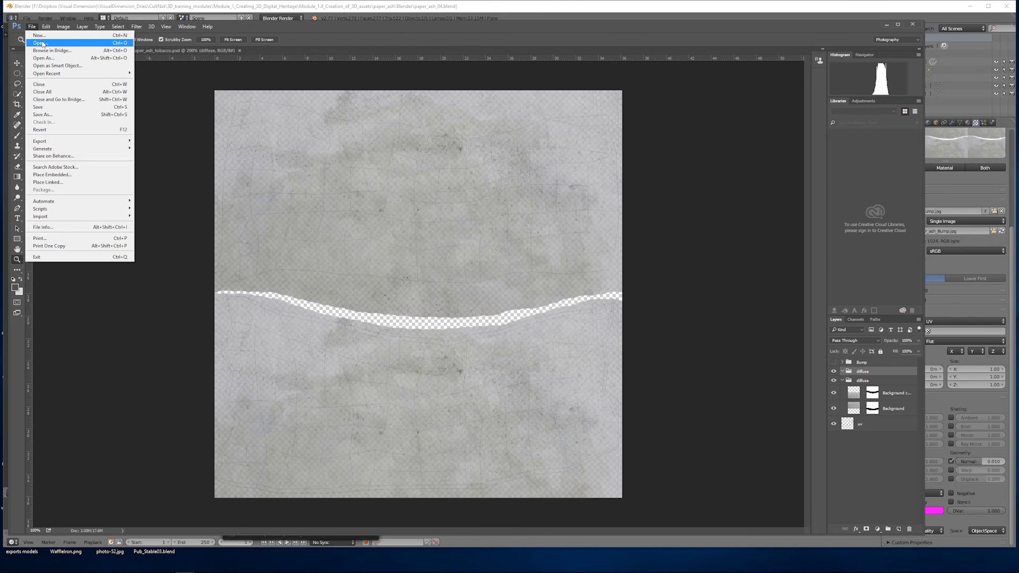
pyautogui.click(39, 43)
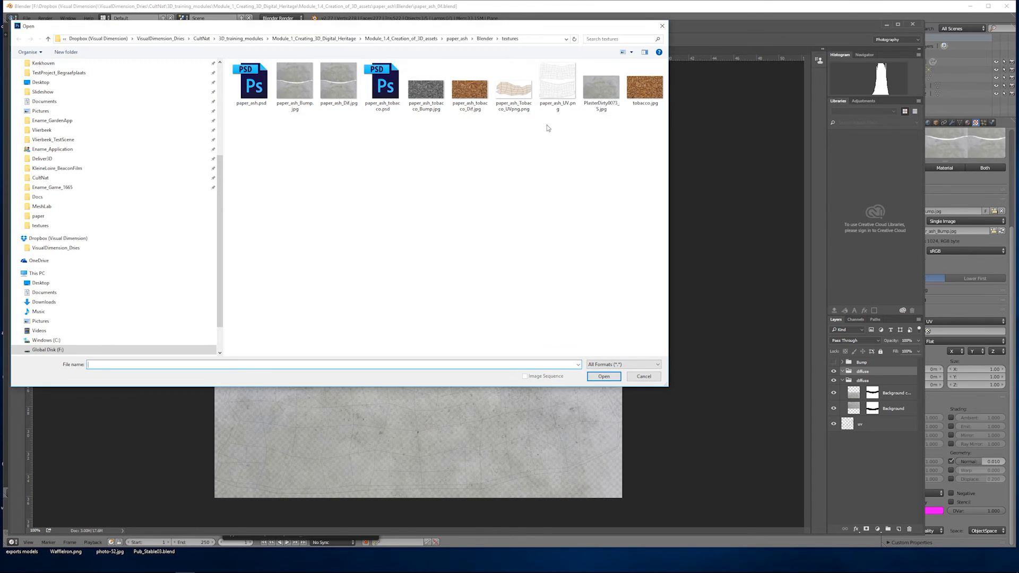
pyautogui.doubleClick(642, 90)
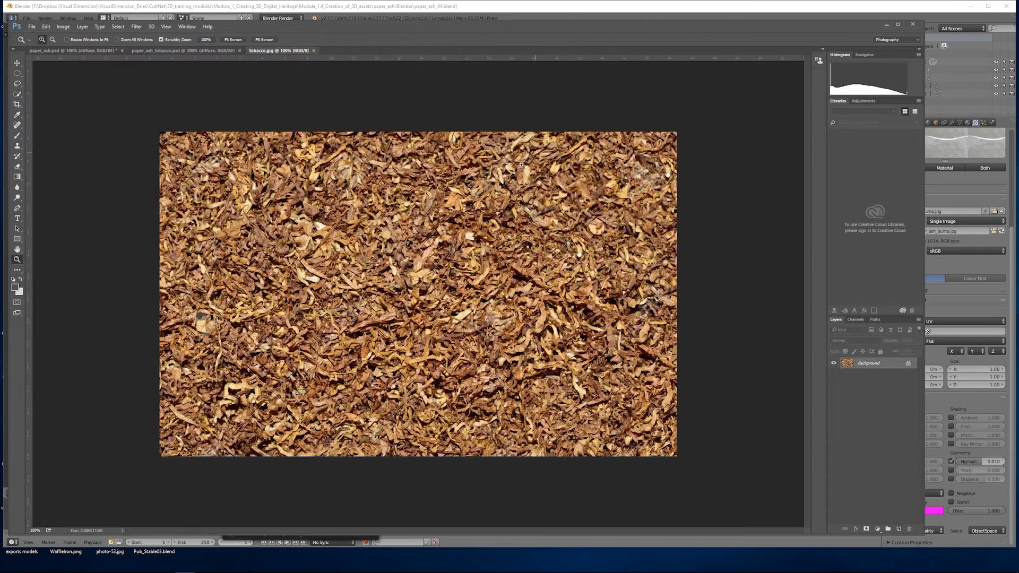
pyautogui.rightClick(861, 366)
pyautogui.click(881, 382)
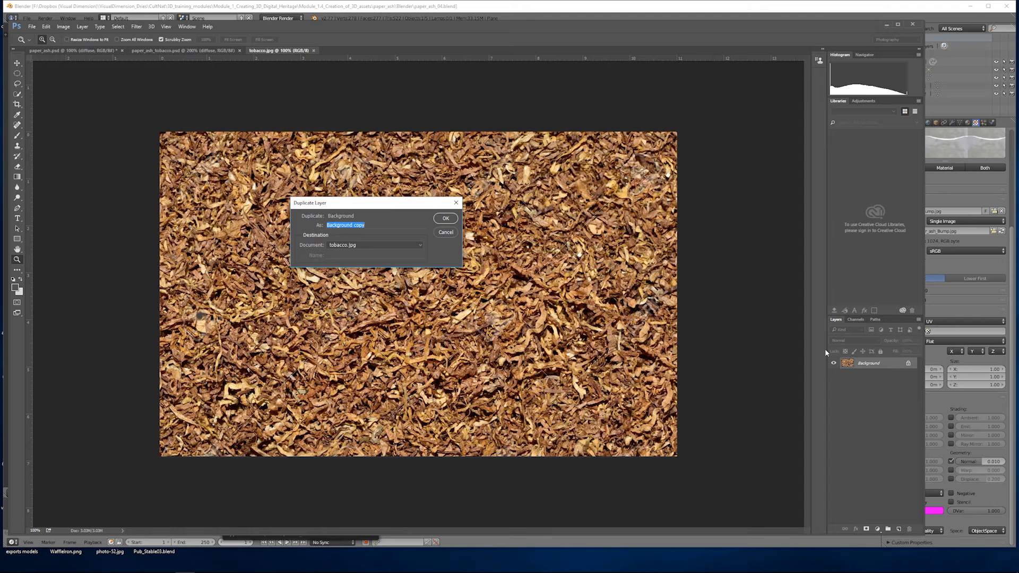
pyautogui.click(362, 245)
pyautogui.click(359, 253)
pyautogui.click(445, 218)
pyautogui.click(103, 50)
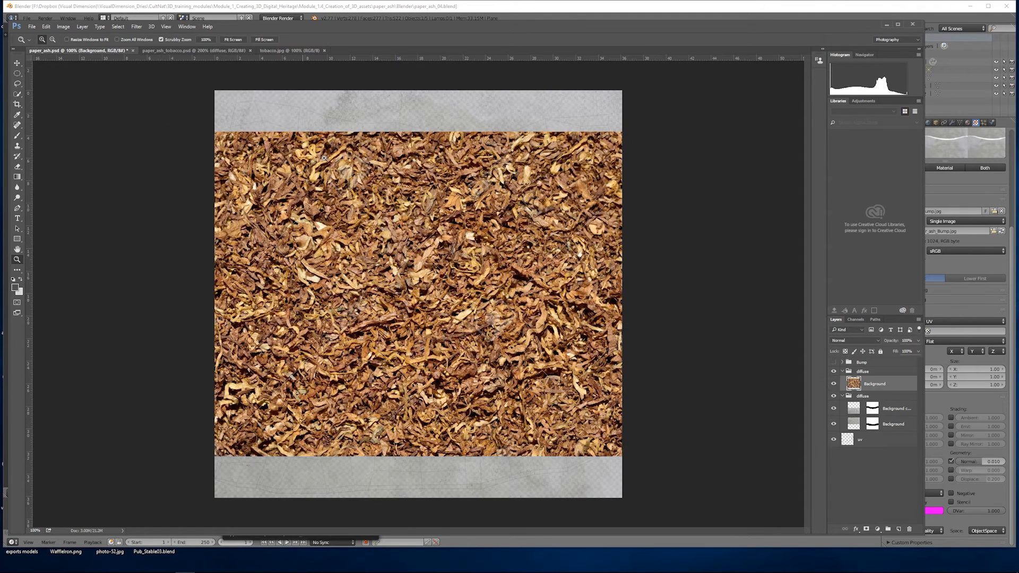
# Step: Move the tobacco Background layer into the paper's diffuse group and delete the emptied diffuse group
pyautogui.moveTo(867, 384); pyautogui.dragTo(908, 530)
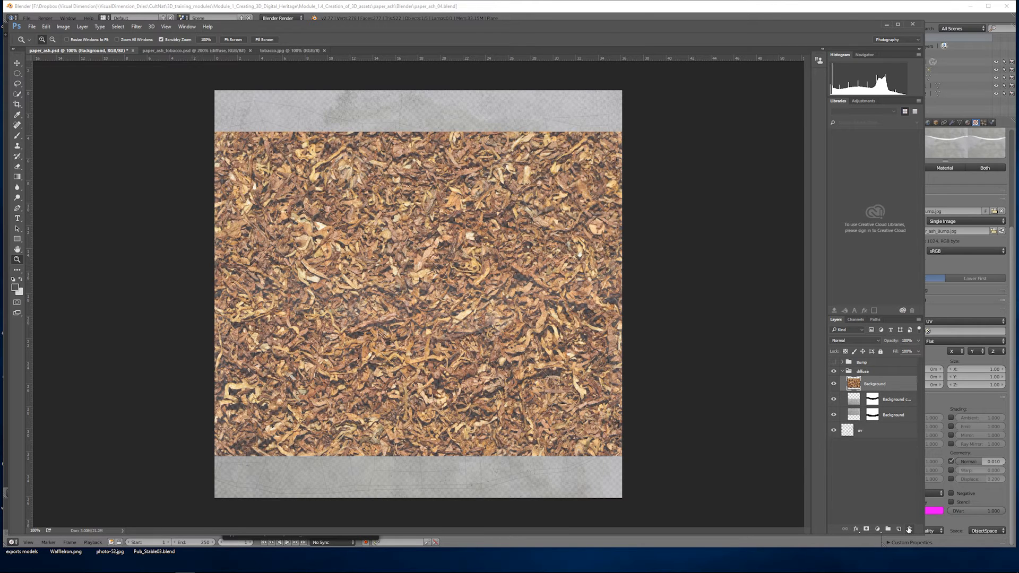
pyautogui.click(833, 383)
pyautogui.click(833, 383)
pyautogui.click(873, 372)
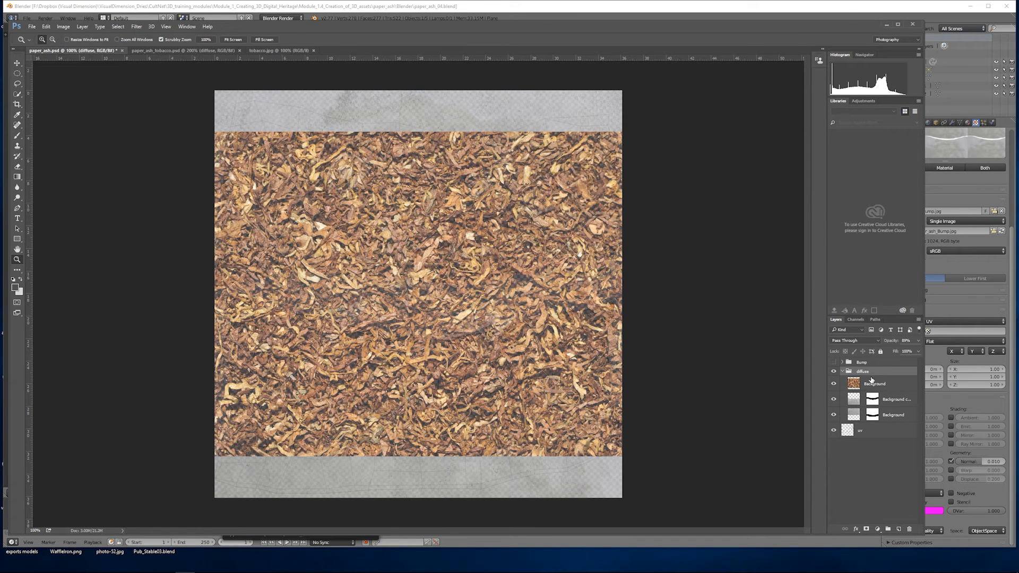
pyautogui.click(872, 384)
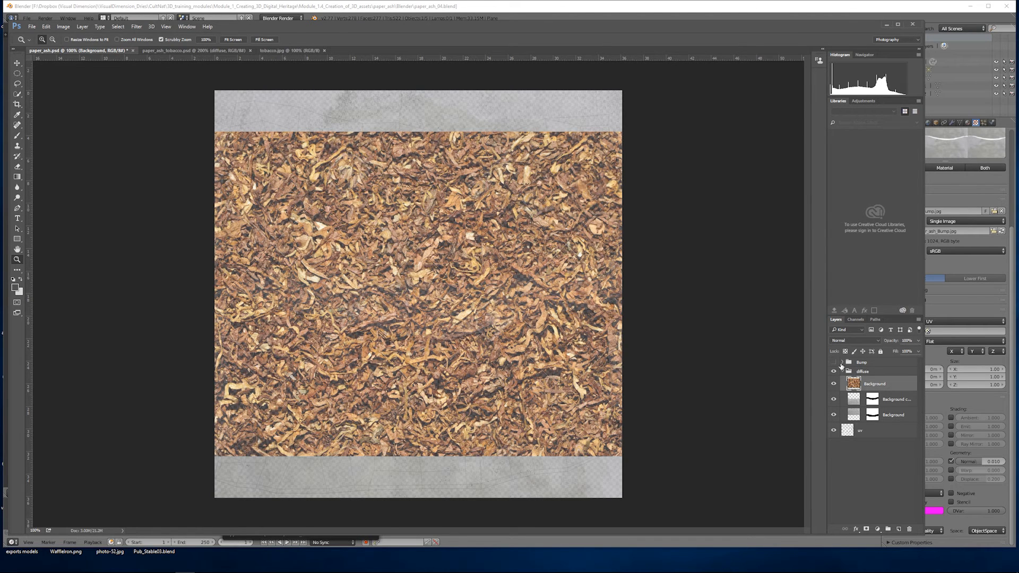
pyautogui.click(845, 372)
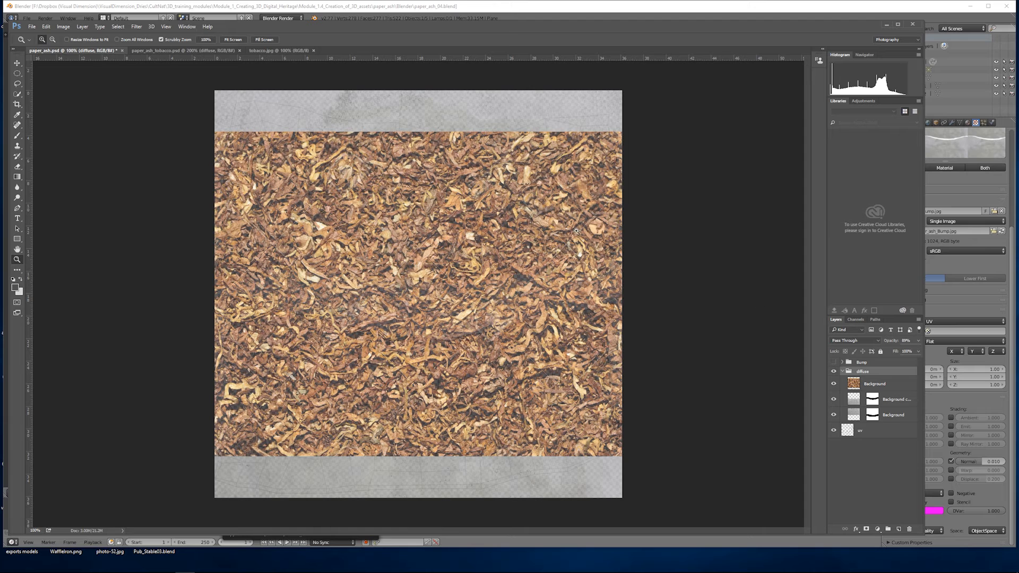
# Step: Free-transform the tobacco layer to about 73% and move it up to the upper edge of the canvas
pyautogui.click(878, 383)
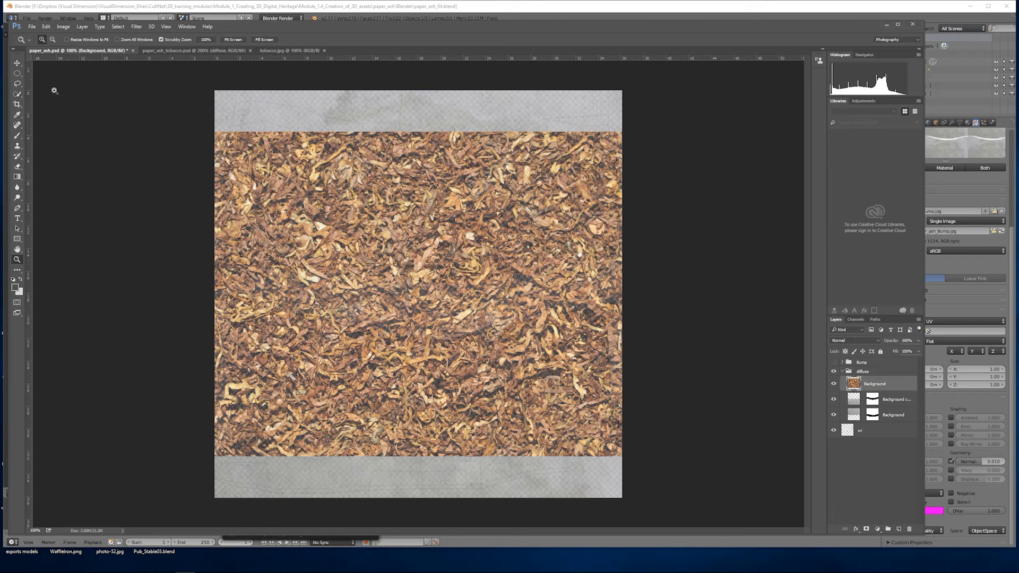
pyautogui.click(46, 26)
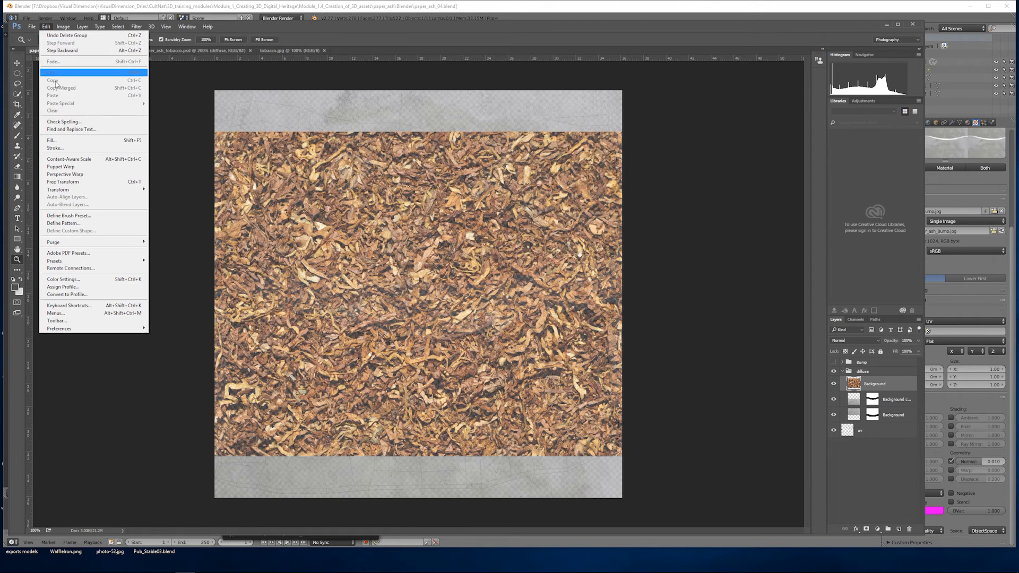
pyautogui.click(58, 180)
pyautogui.keyDown('alt'); pyautogui.keyDown('shift'); pyautogui.moveTo(160, 131); pyautogui.dragTo(218, 191); pyautogui.keyUp('shift'); pyautogui.keyUp('alt')
pyautogui.moveTo(448, 230); pyautogui.dragTo(451, 144)
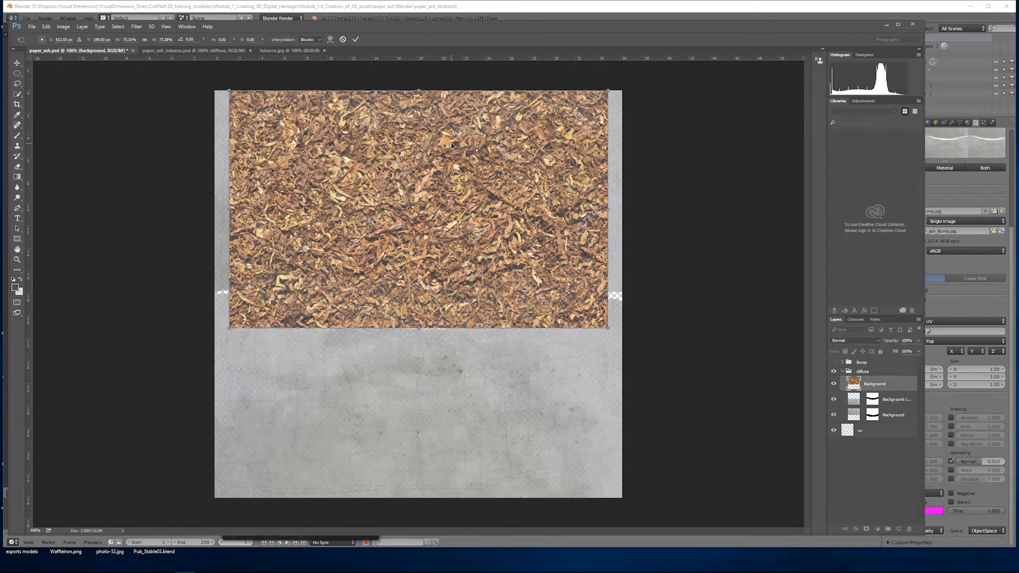
pyautogui.press('Return')
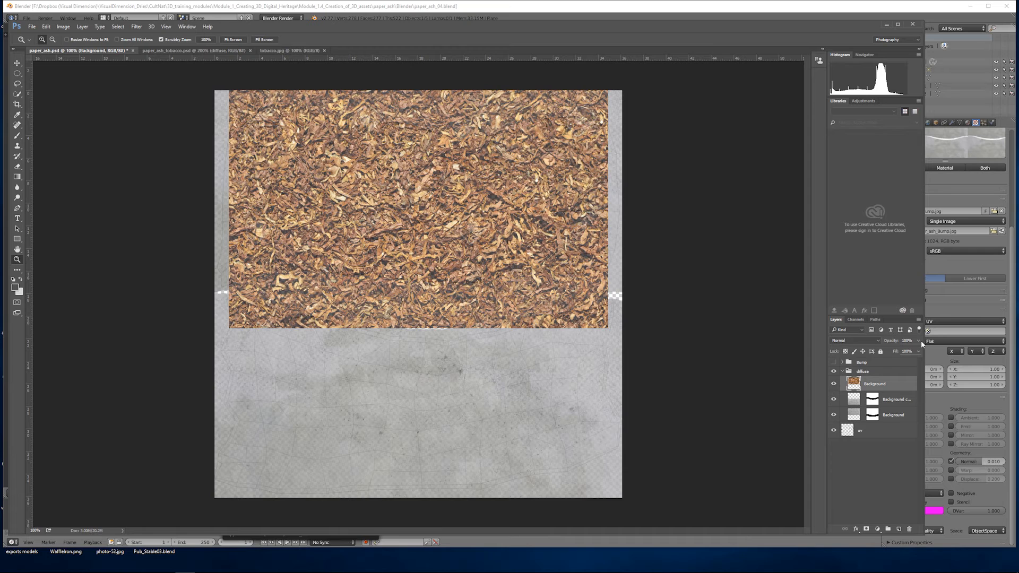
# Step: Hide both paper Background layers and lower the diffuse group's opacity to about 72% to reveal the UV layout
pyautogui.click(883, 370)
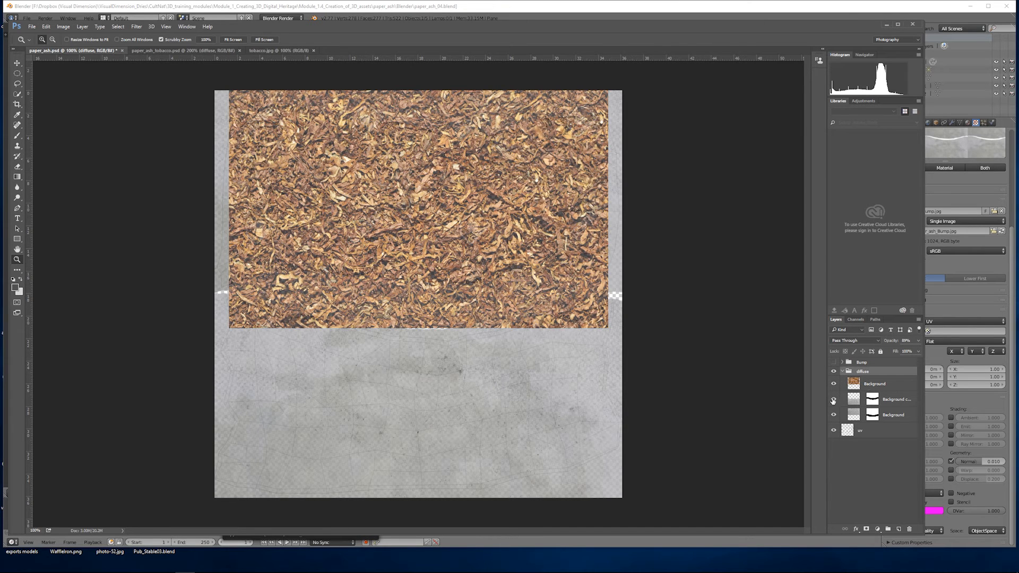
pyautogui.moveTo(833, 401); pyautogui.dragTo(833, 414)
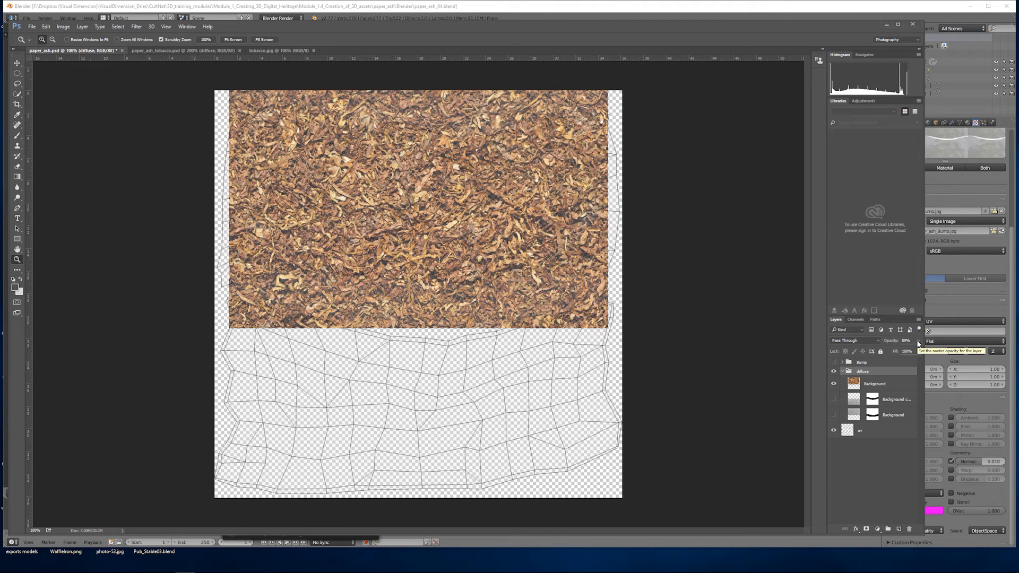
pyautogui.moveTo(911, 348); pyautogui.dragTo(907, 353)
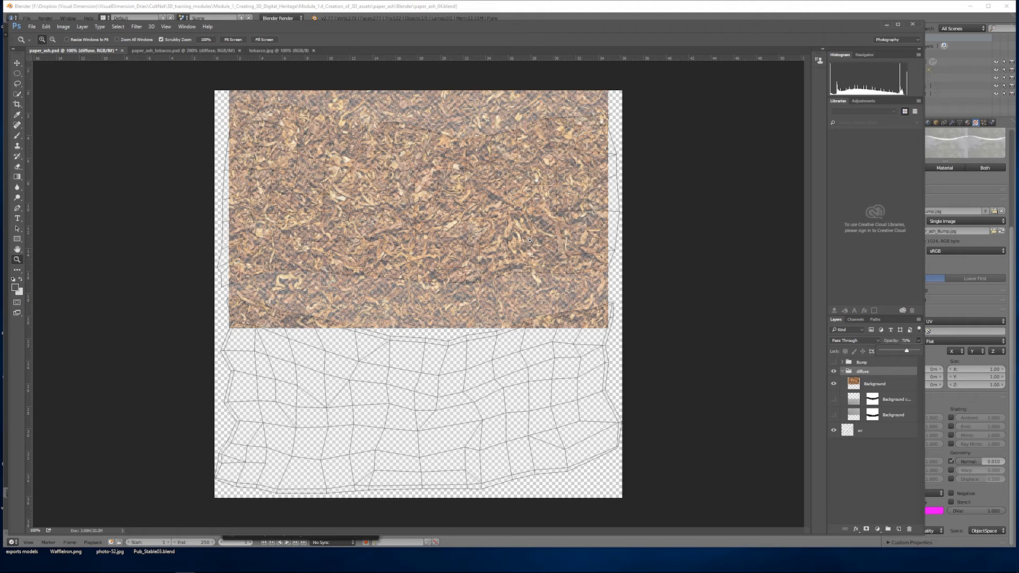
# Step: Nudge the diffuse group slightly to align the tobacco texture with the upper UV island
pyautogui.click(19, 63)
pyautogui.moveTo(448, 168); pyautogui.dragTo(449, 170)
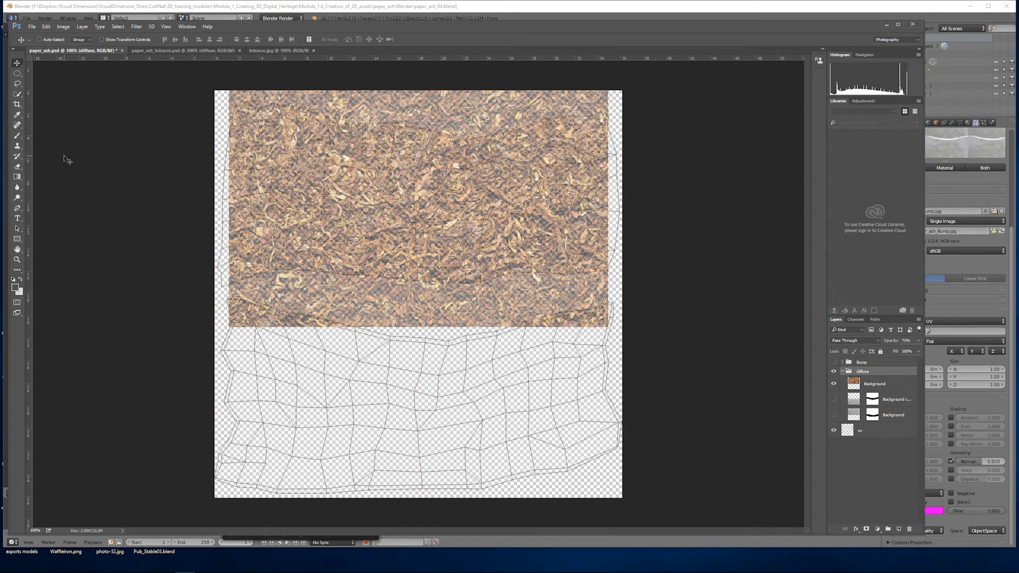
pyautogui.click(17, 259)
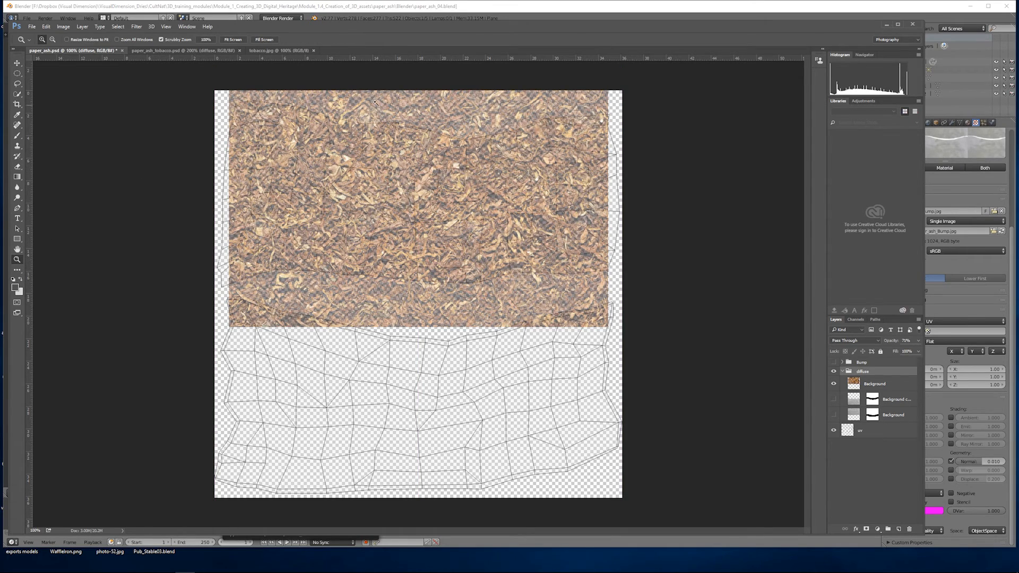
pyautogui.click(386, 84)
pyautogui.keyDown('alt'); pyautogui.click(407, 205); pyautogui.keyUp('alt')
# Step: Add a layer mask to the tobacco Background layer and invert it to black for brush painting
pyautogui.click(15, 139)
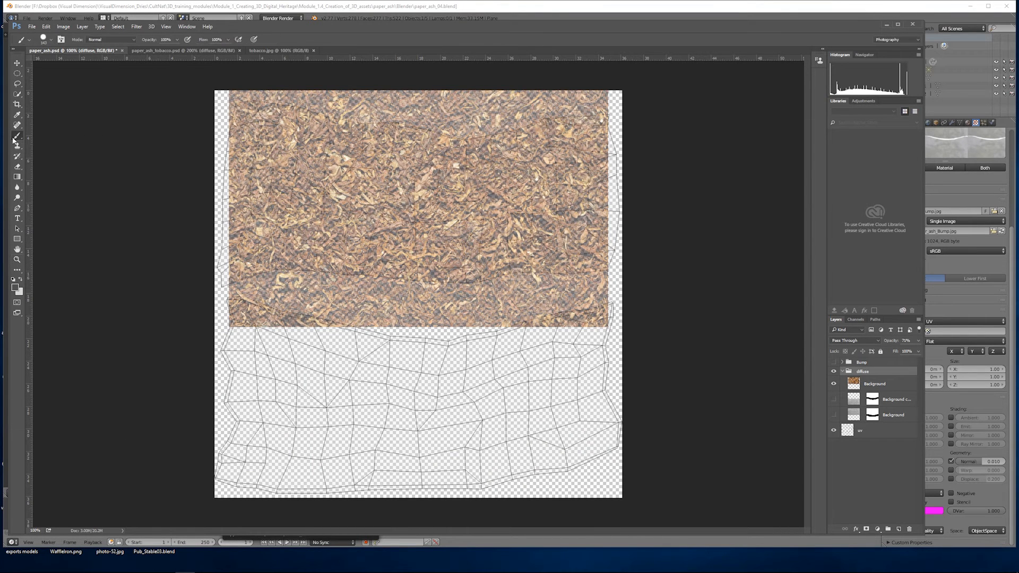
pyautogui.click(878, 385)
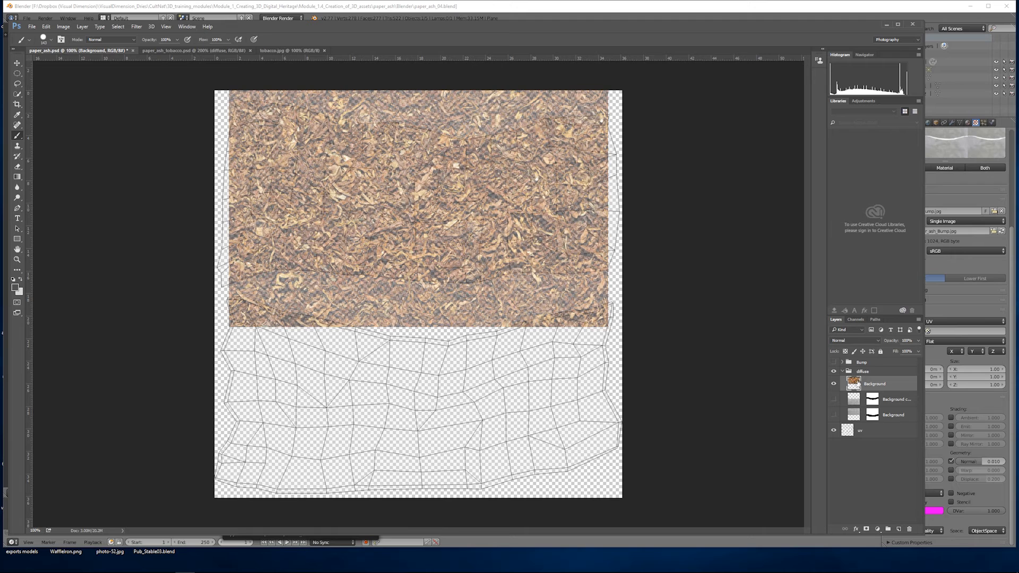
pyautogui.click(866, 530)
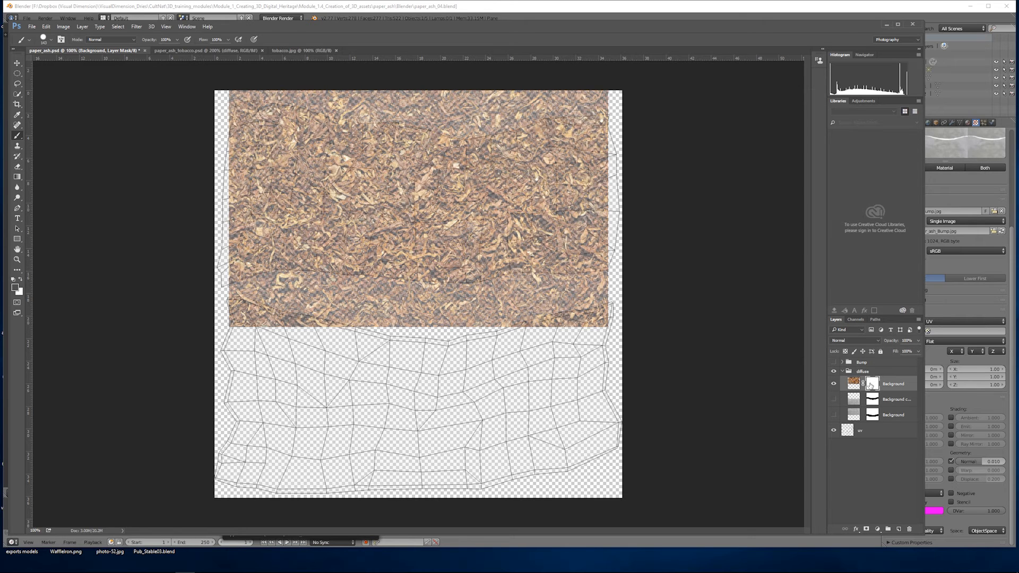
pyautogui.hotkey('ctrl', 'i')
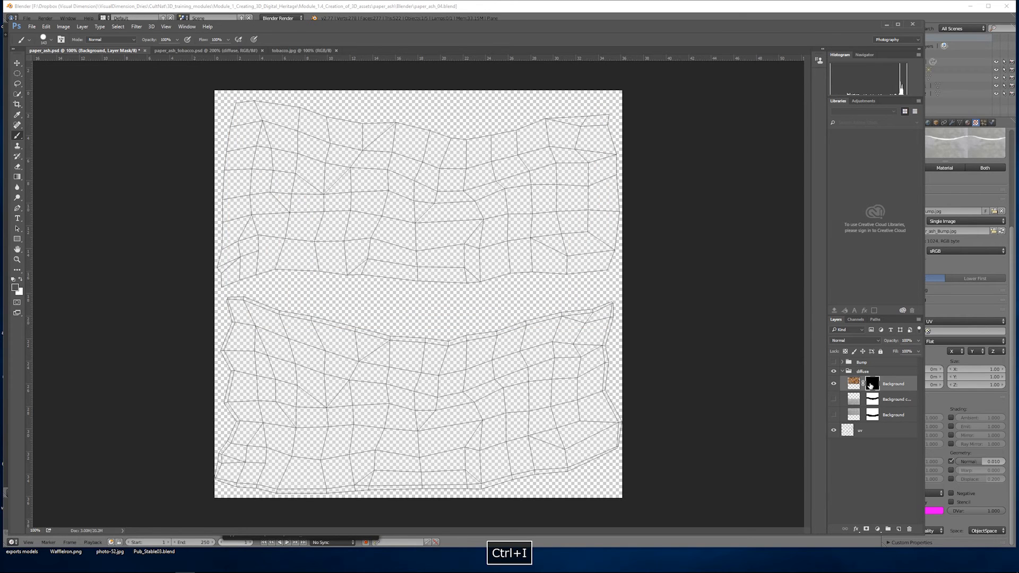
# Step: Try an enlarged spatter brush on the tobacco layer's mask and undo the stroke
pyautogui.click(52, 43)
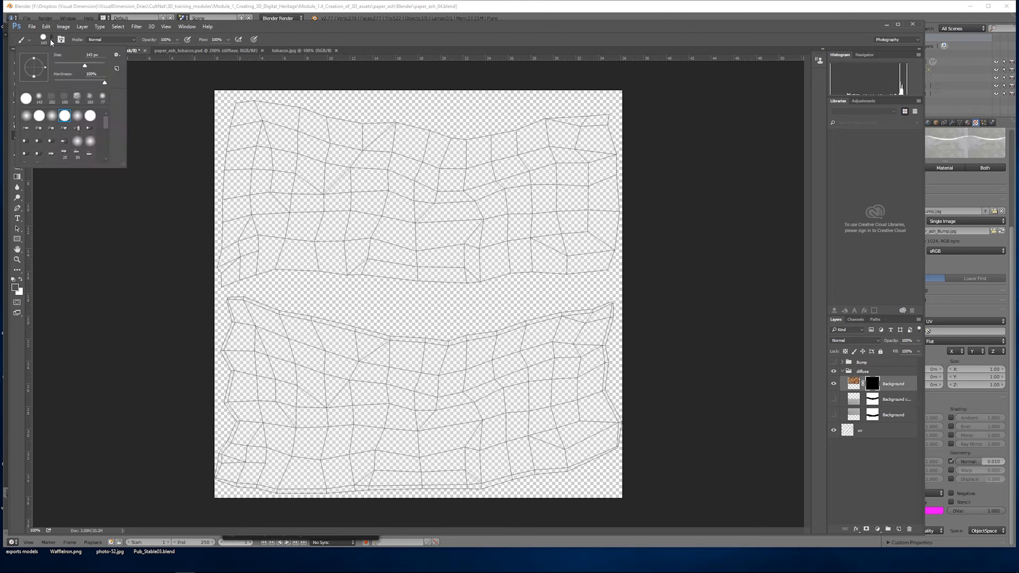
pyautogui.scroll(-4, 78, 114)
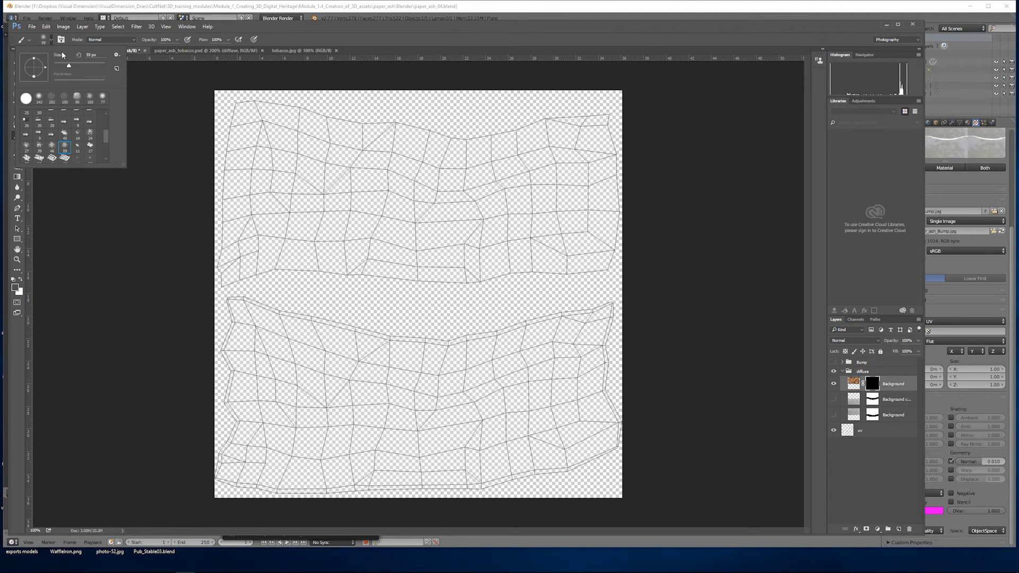
pyautogui.moveTo(311, 174)
pyautogui.mouseDown()
pyautogui.moveTo(343, 183)
pyautogui.moveTo(317, 184)
pyautogui.mouseUp()
pyautogui.hotkey('ctrl', 'z')
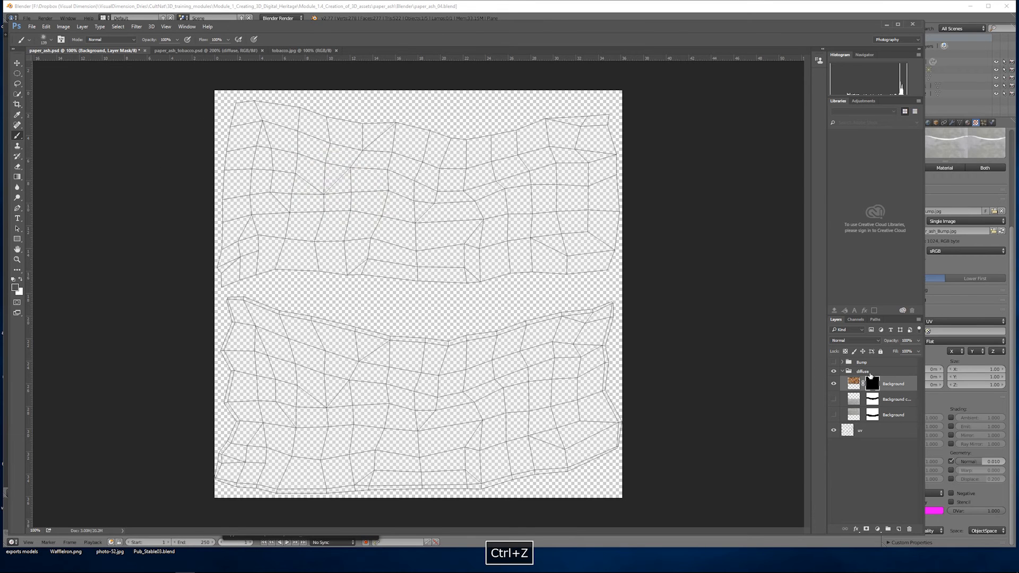
# Step: Set the diffuse group's opacity back to 100%
pyautogui.click(854, 385)
pyautogui.click(876, 387)
pyautogui.click(867, 373)
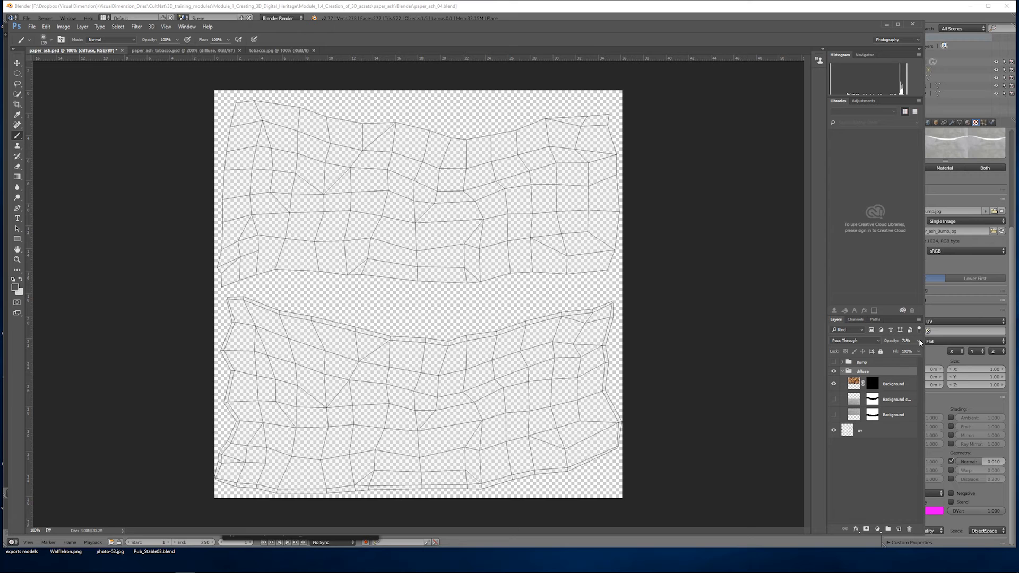
pyautogui.click(919, 340)
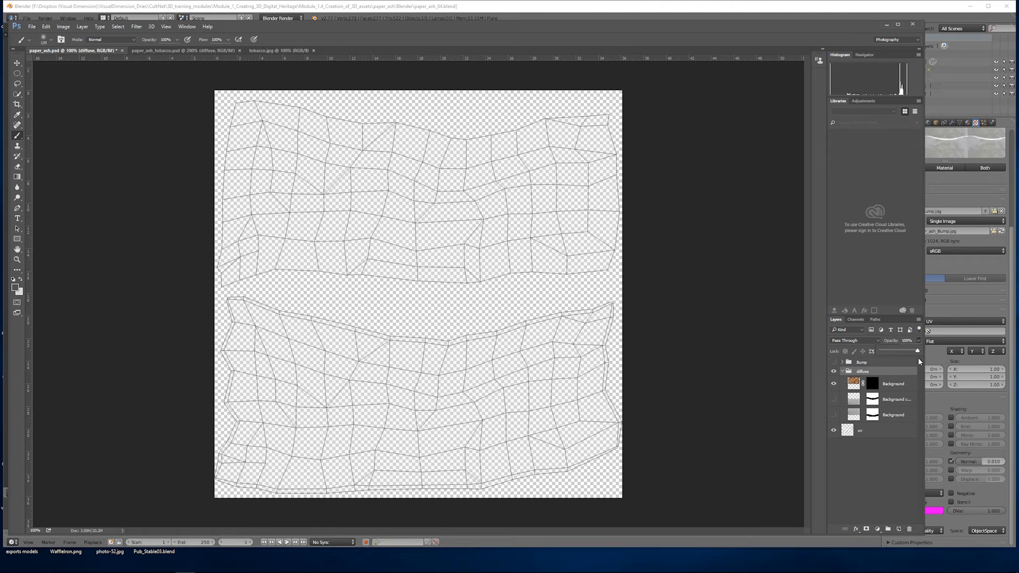
# Step: Test the spatter brush on the tobacco mask over the upper UV island, in dark and then white, undoing both strokes
pyautogui.click(858, 385)
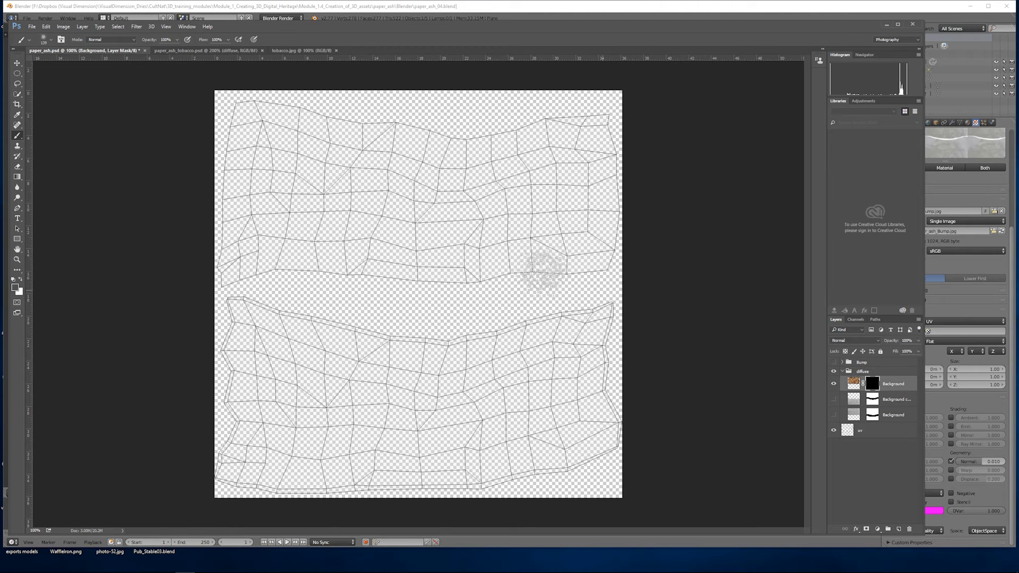
pyautogui.moveTo(308, 154)
pyautogui.mouseDown()
pyautogui.moveTo(334, 191)
pyautogui.moveTo(371, 204)
pyautogui.mouseUp()
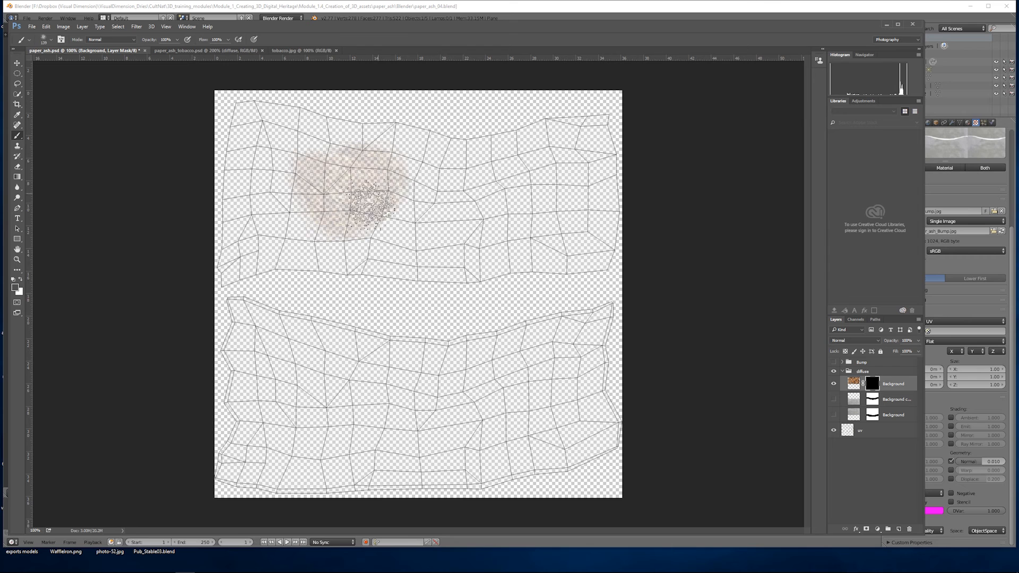
pyautogui.hotkey('ctrl', 'z')
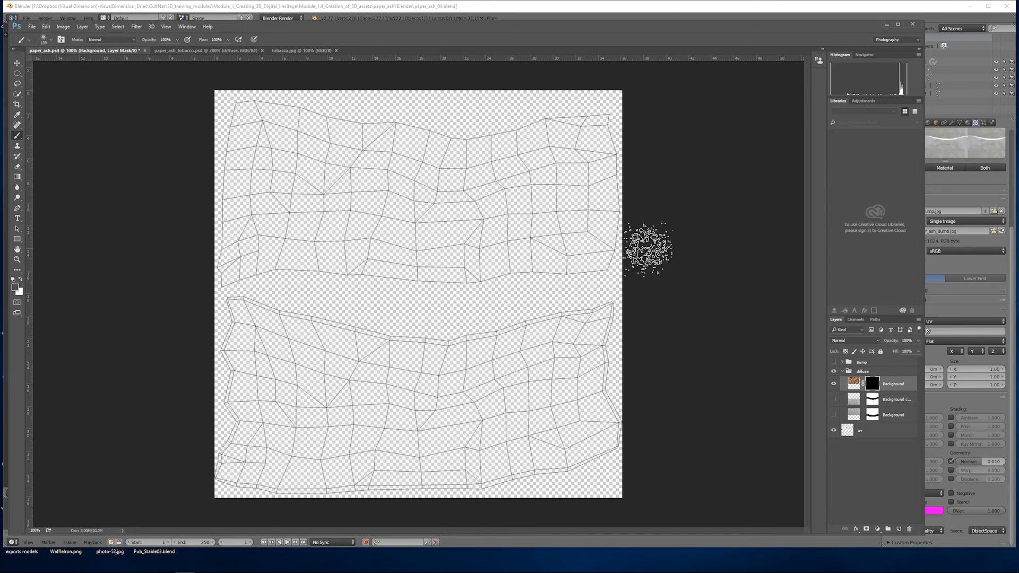
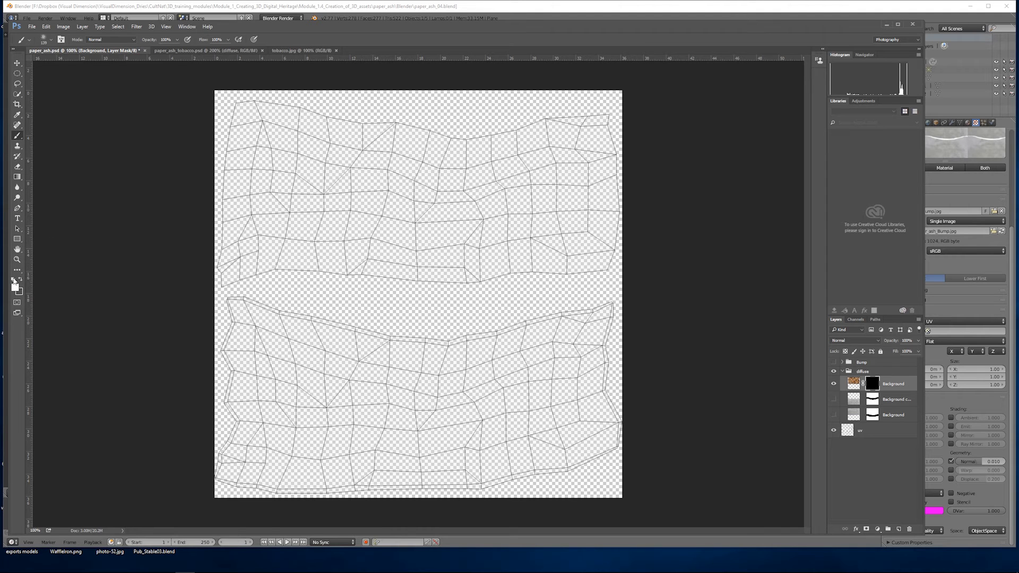
pyautogui.moveTo(341, 175)
pyautogui.mouseDown()
pyautogui.moveTo(334, 197)
pyautogui.moveTo(549, 205)
pyautogui.mouseUp()
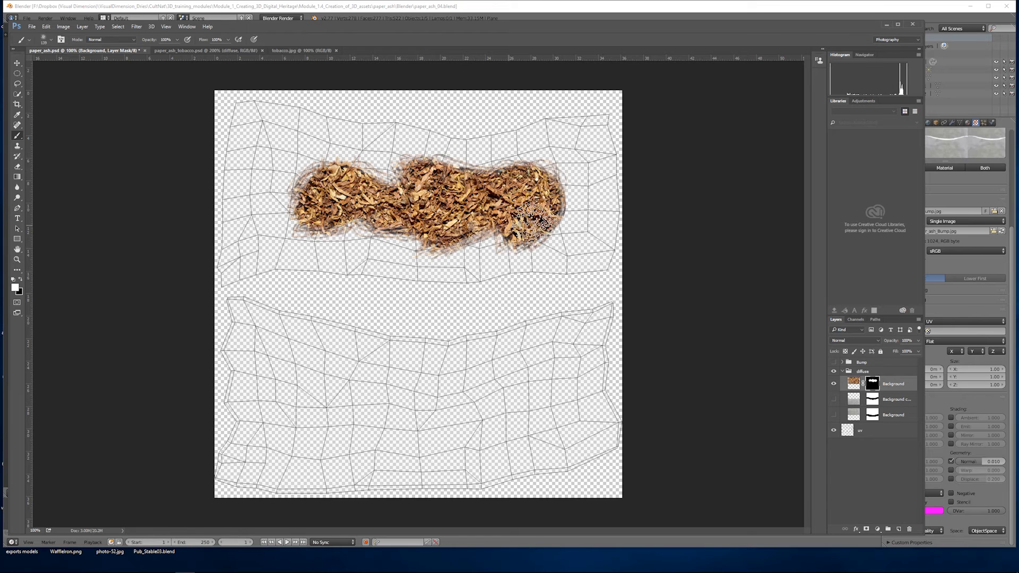
pyautogui.hotkey('ctrl', 'z')
# Step: Choose a different spatter brush tip for the mask and enlarge it
pyautogui.click(51, 39)
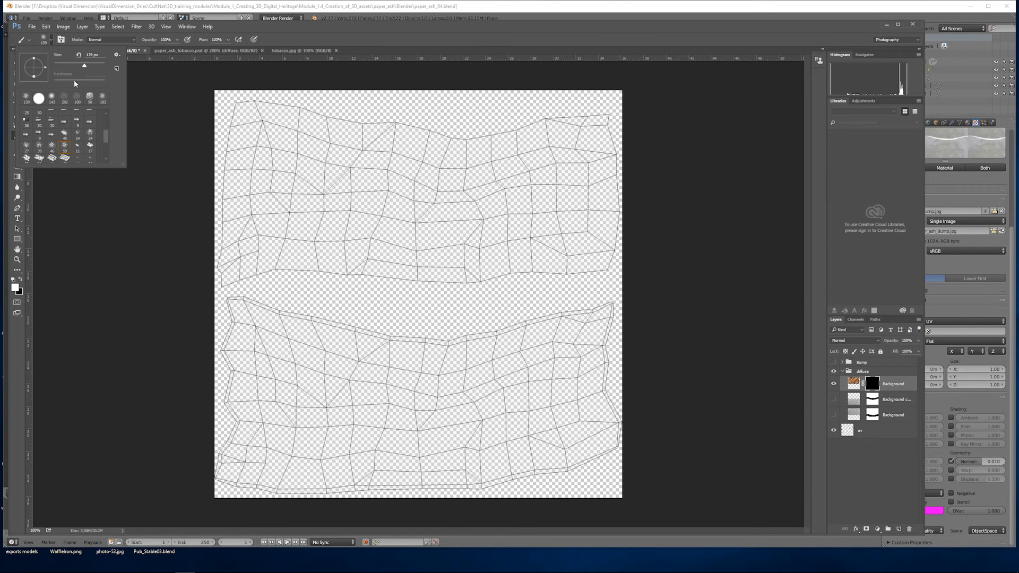
pyautogui.scroll(-5, 80, 127)
pyautogui.click(63, 131)
pyautogui.click(86, 65)
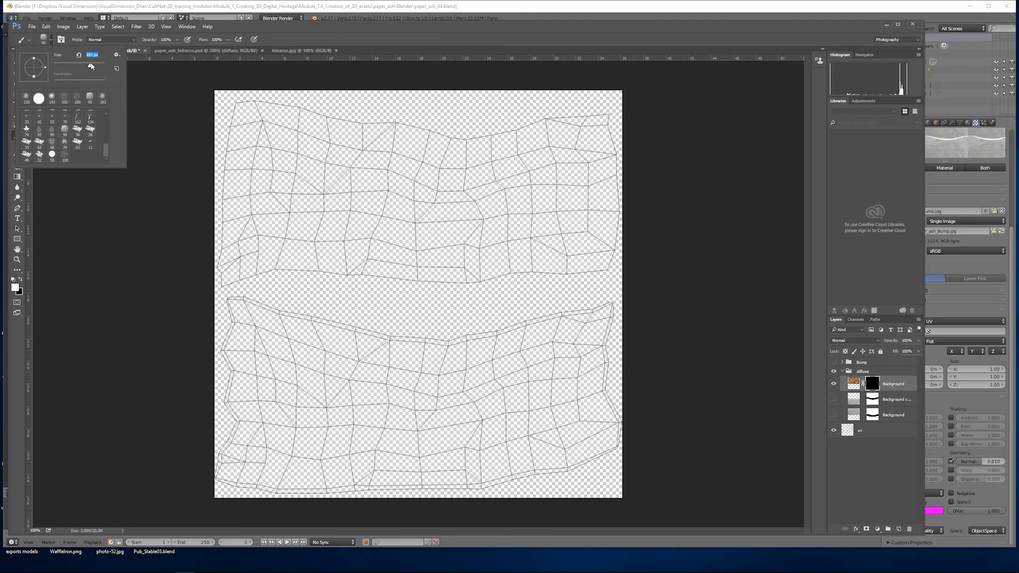
# Step: Paint white on the tobacco mask with the spatter brush across the upper UV island, undoing the excess strokes
pyautogui.click(320, 191)
pyautogui.moveTo(320, 191)
pyautogui.mouseDown()
pyautogui.moveTo(307, 195)
pyautogui.moveTo(369, 208)
pyautogui.moveTo(364, 189)
pyautogui.moveTo(347, 189)
pyautogui.mouseUp()
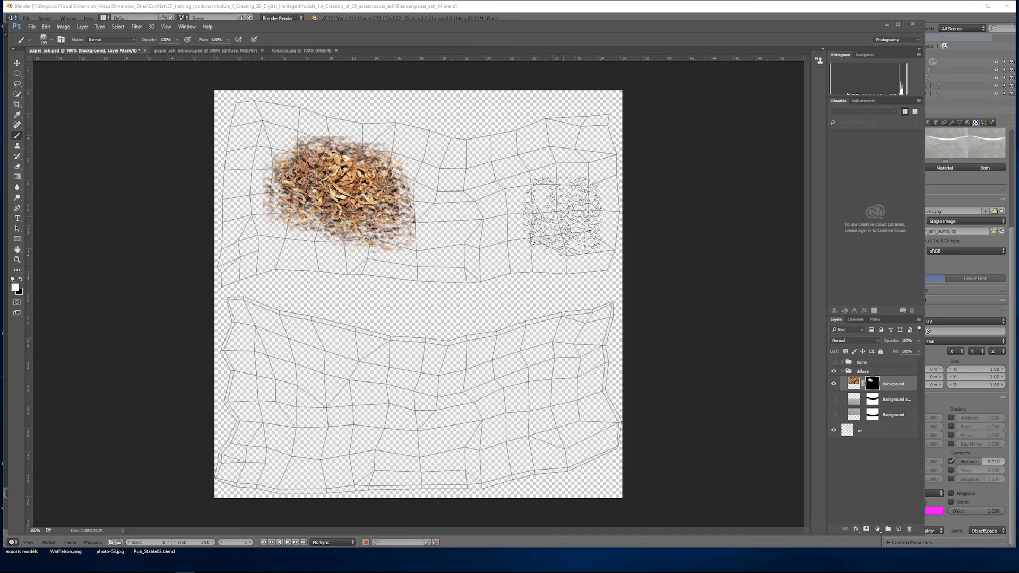
pyautogui.hotkey('ctrl', 'alt', 'z')
pyautogui.hotkey('ctrl', 'alt', 'z')
pyautogui.hotkey('ctrl', 'alt', 'z')
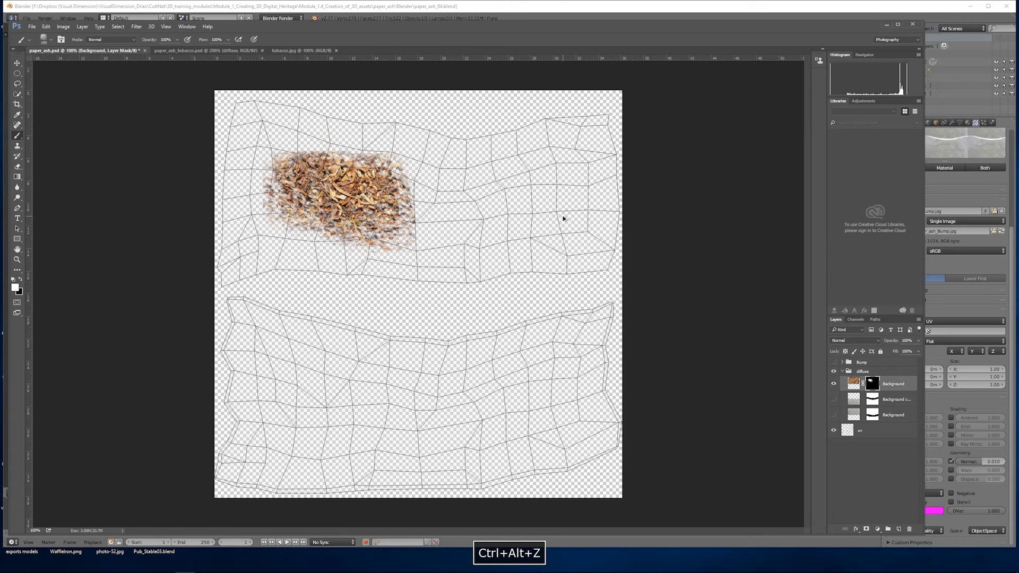
pyautogui.moveTo(409, 196)
pyautogui.mouseDown()
pyautogui.moveTo(435, 199)
pyautogui.moveTo(424, 202)
pyautogui.moveTo(400, 170)
pyautogui.moveTo(366, 189)
pyautogui.moveTo(345, 223)
pyautogui.moveTo(419, 228)
pyautogui.moveTo(546, 196)
pyautogui.moveTo(504, 223)
pyautogui.moveTo(492, 196)
pyautogui.moveTo(451, 194)
pyautogui.moveTo(419, 223)
pyautogui.moveTo(260, 192)
pyautogui.moveTo(549, 196)
pyautogui.mouseUp()
# Step: Show both paper background layers and save a JPEG copy over paper_ash_Dif.jpg in the textures folder
pyautogui.moveTo(640, 31)
pyautogui.mouseDown()
pyautogui.moveTo(701, 234)
pyautogui.moveTo(701, 401)
pyautogui.moveTo(772, 289)
pyautogui.moveTo(768, 278)
pyautogui.moveTo(777, 340)
pyautogui.moveTo(768, 407)
pyautogui.moveTo(756, 275)
pyautogui.moveTo(667, 72)
pyautogui.moveTo(708, 323)
pyautogui.moveTo(708, 454)
pyautogui.moveTo(673, 80)
pyautogui.mouseUp()
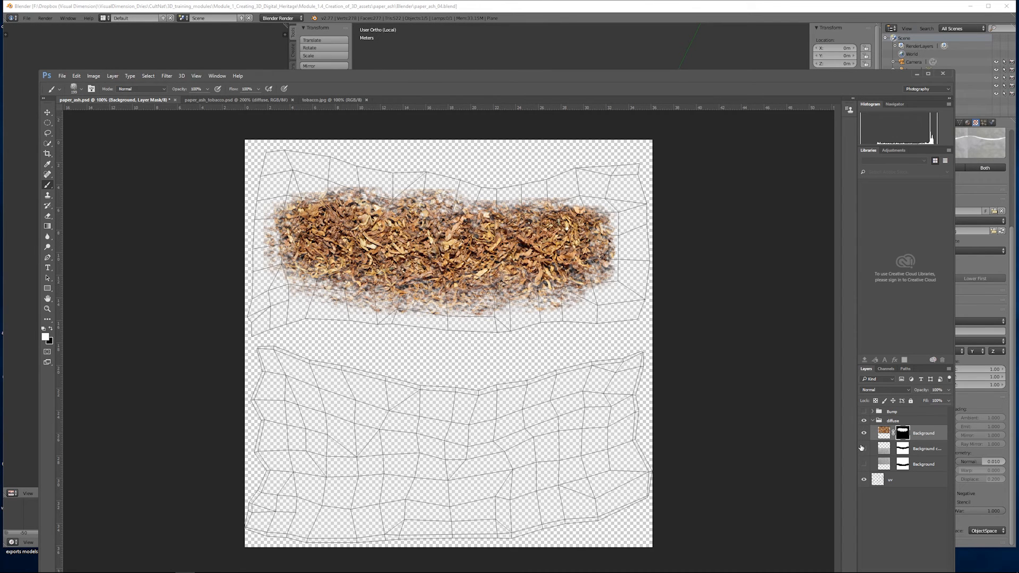
pyautogui.moveTo(863, 448); pyautogui.dragTo(863, 464)
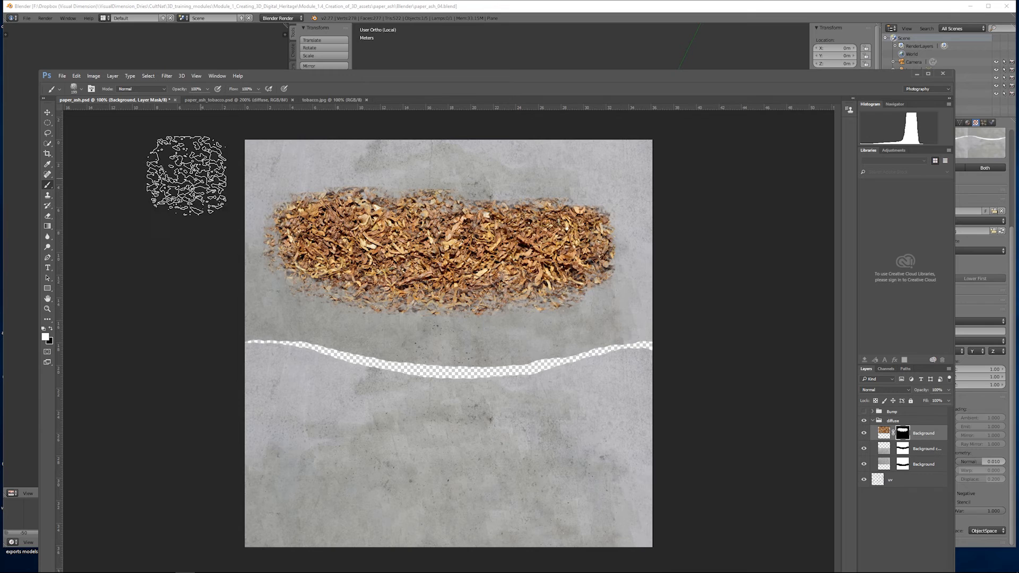
pyautogui.click(63, 77)
pyautogui.click(80, 165)
pyautogui.click(133, 408)
pyautogui.click(117, 469)
pyautogui.click(270, 130)
pyautogui.click(631, 471)
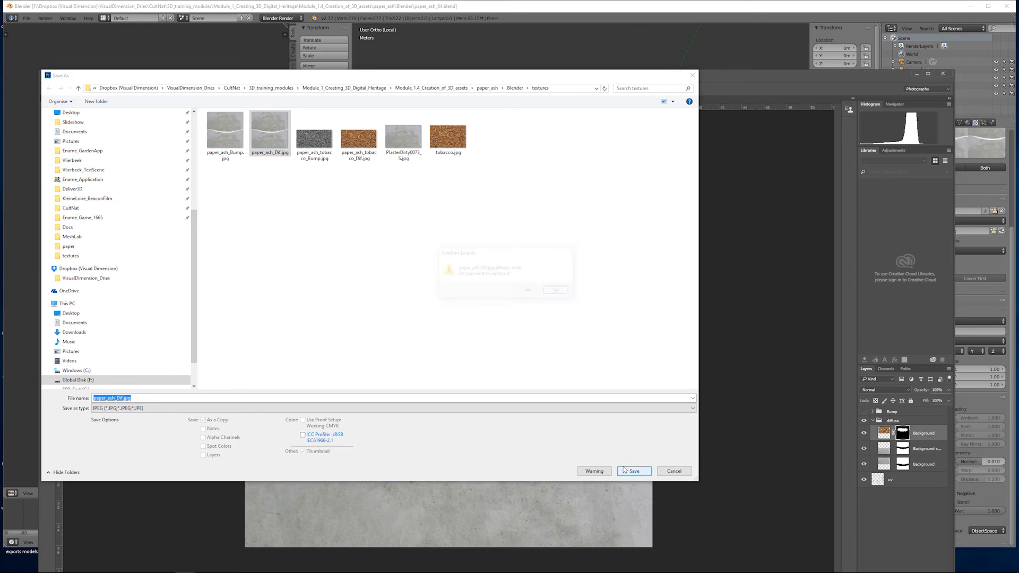
pyautogui.click(528, 292)
pyautogui.click(558, 164)
# Step: Switch to Blender, reload the paper_ash_Dif.jpg image in the paper's diffuse texture, and inspect the tobacco on the mesh
pyautogui.click(614, 12)
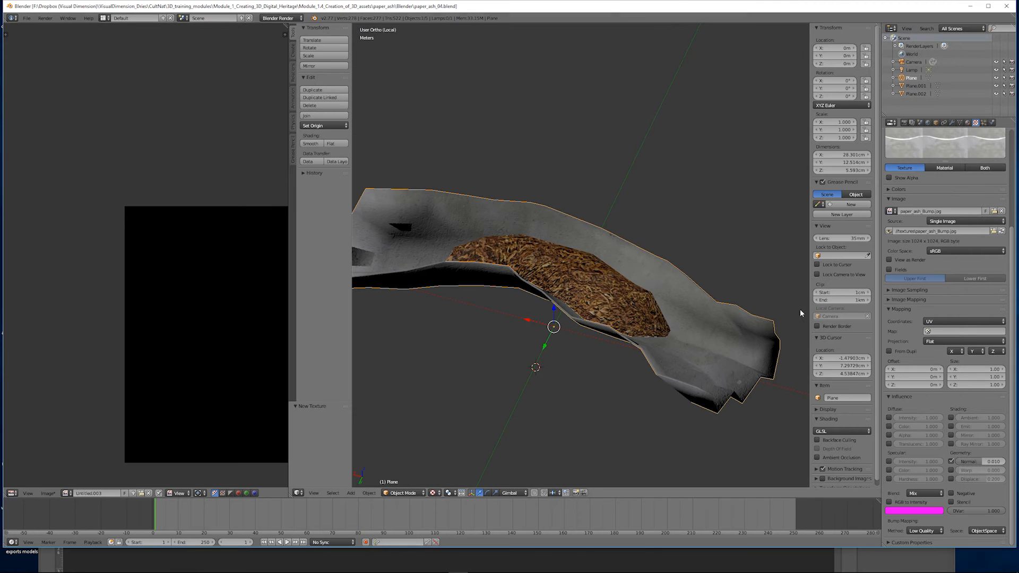
pyautogui.scroll(5, 991, 253)
pyautogui.click(938, 162)
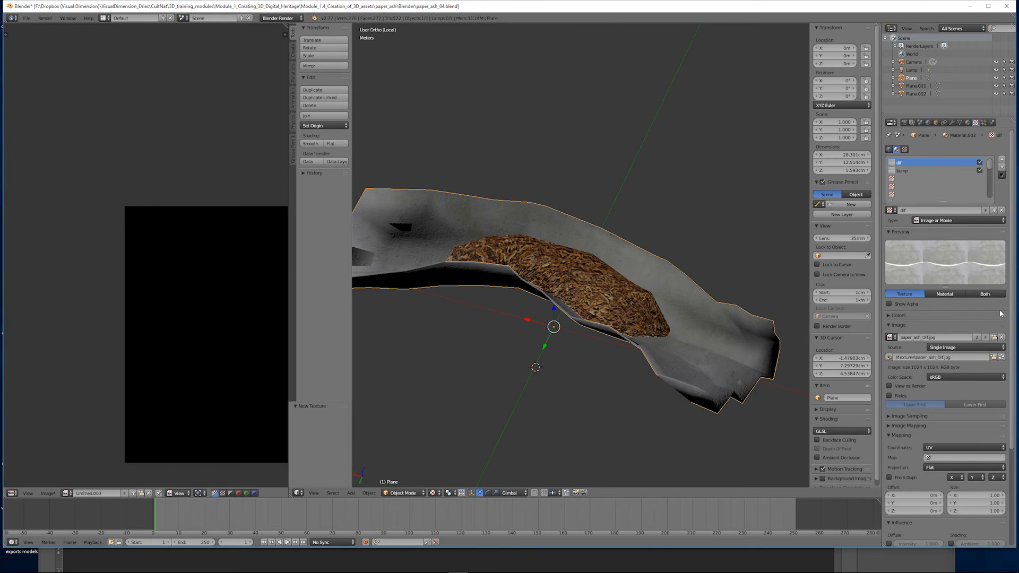
pyautogui.click(1001, 358)
pyautogui.moveTo(675, 280); pyautogui.dragTo(603, 271, button='middle')
pyautogui.scroll(4, 706, 299)
pyautogui.scroll(5, 681, 284)
pyautogui.scroll(-8, 680, 279)
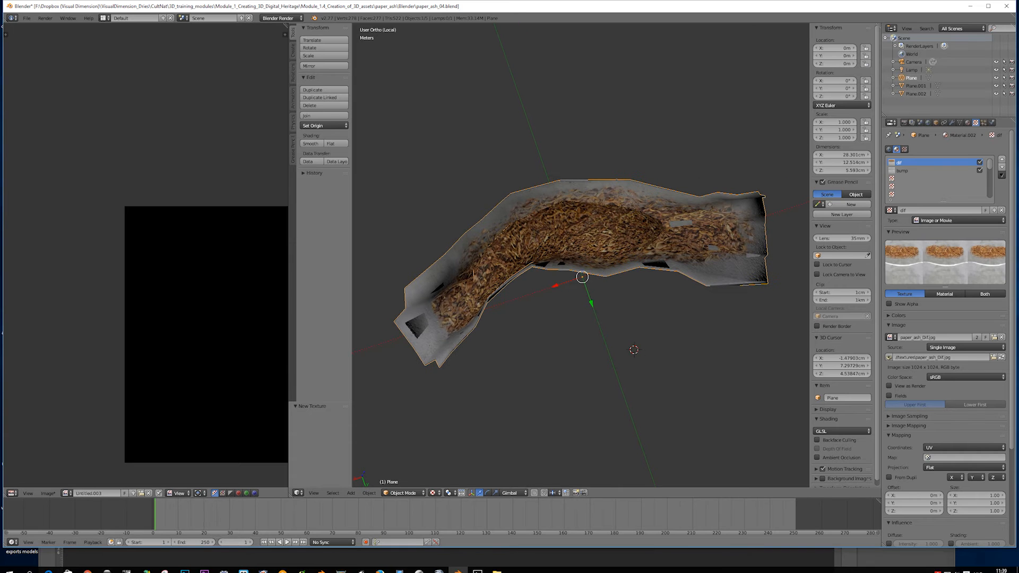
# Step: Hide the 3D view's properties region, widen the image editor, and arrange a narrower Photoshop window beside the model
pyautogui.press('n')
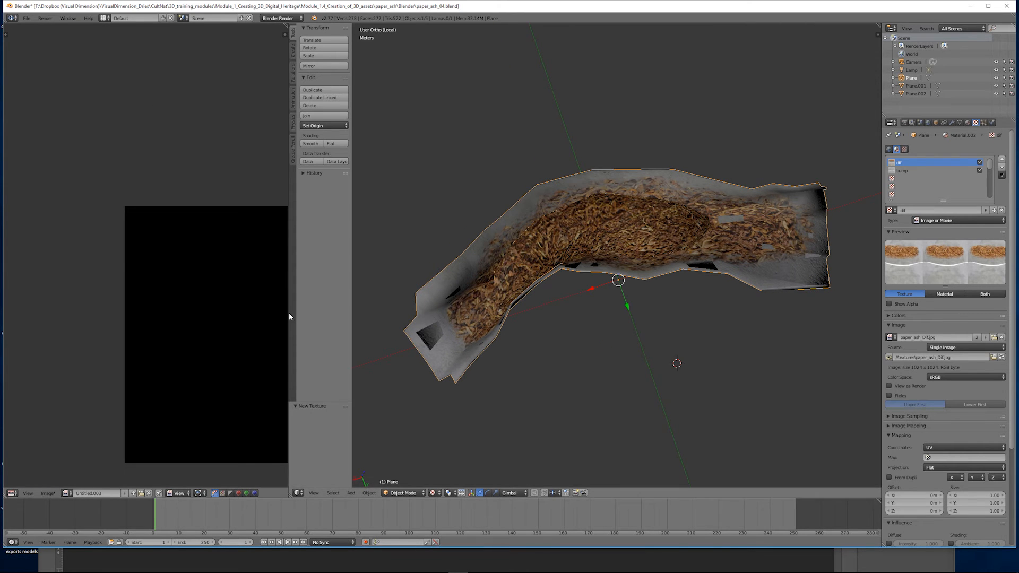
pyautogui.moveTo(289, 315); pyautogui.dragTo(416, 315)
pyautogui.moveTo(653, 249); pyautogui.dragTo(672, 239, button='middle')
pyautogui.moveTo(511, 568)
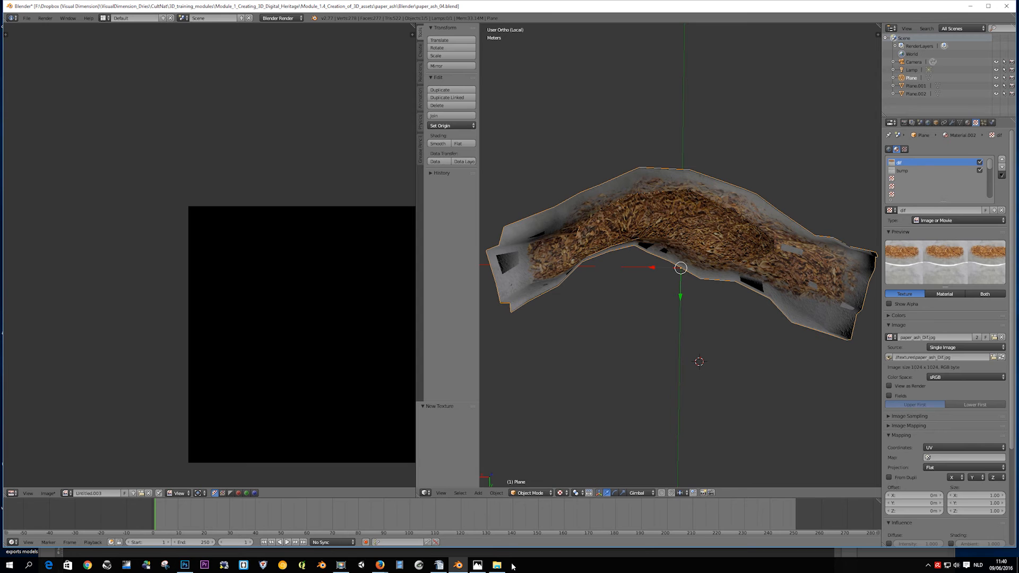
pyautogui.click(185, 564)
pyautogui.press('space')
pyautogui.moveTo(648, 97); pyautogui.dragTo(616, 27)
pyautogui.moveTo(919, 175); pyautogui.dragTo(495, 175)
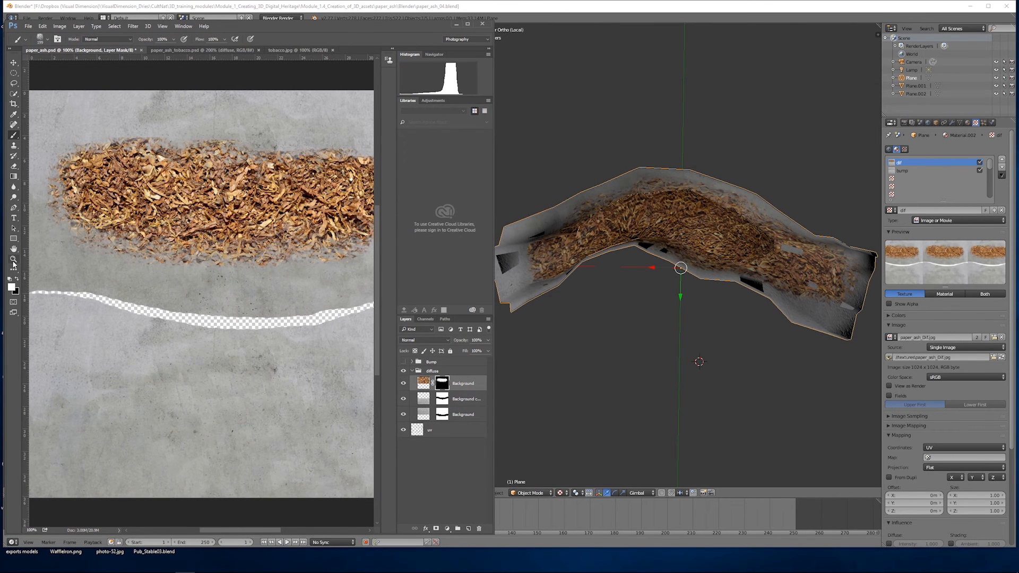
# Step: Turn on wire display for the Plane object in Blender
pyautogui.moveTo(696, 339); pyautogui.dragTo(708, 303, button='middle')
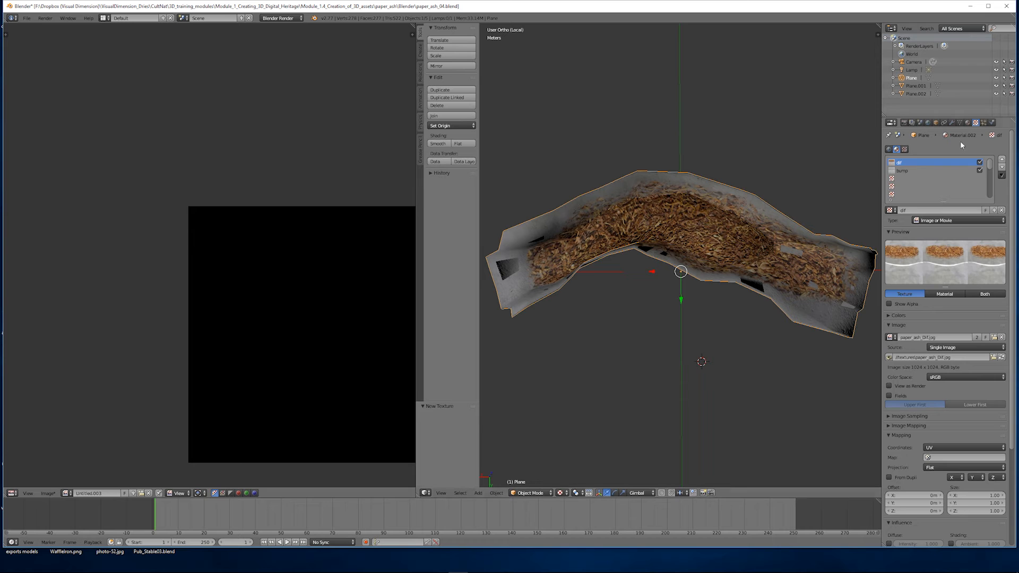
pyautogui.click(936, 123)
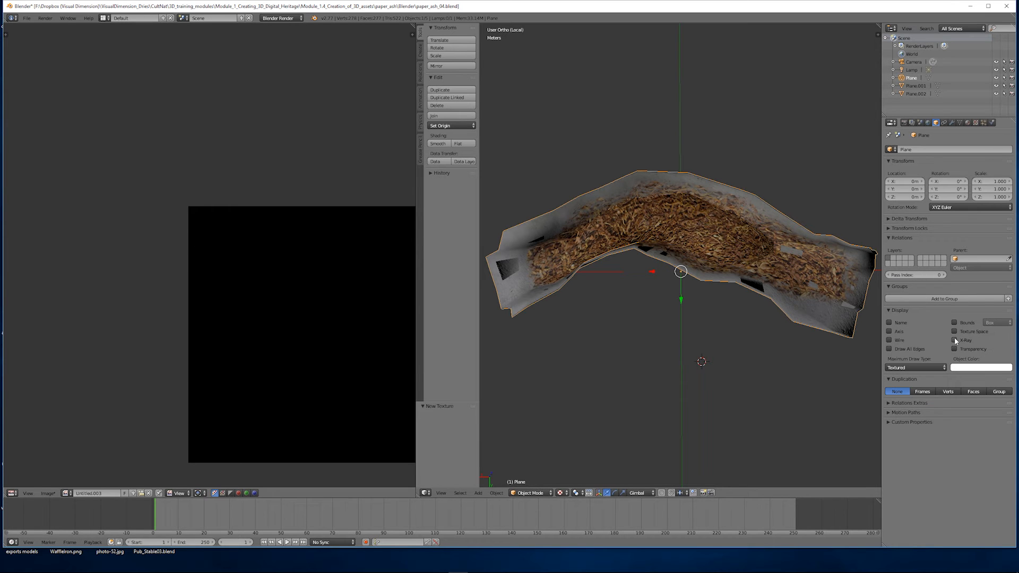
pyautogui.click(888, 341)
pyautogui.moveTo(746, 253); pyautogui.dragTo(746, 247, button='middle')
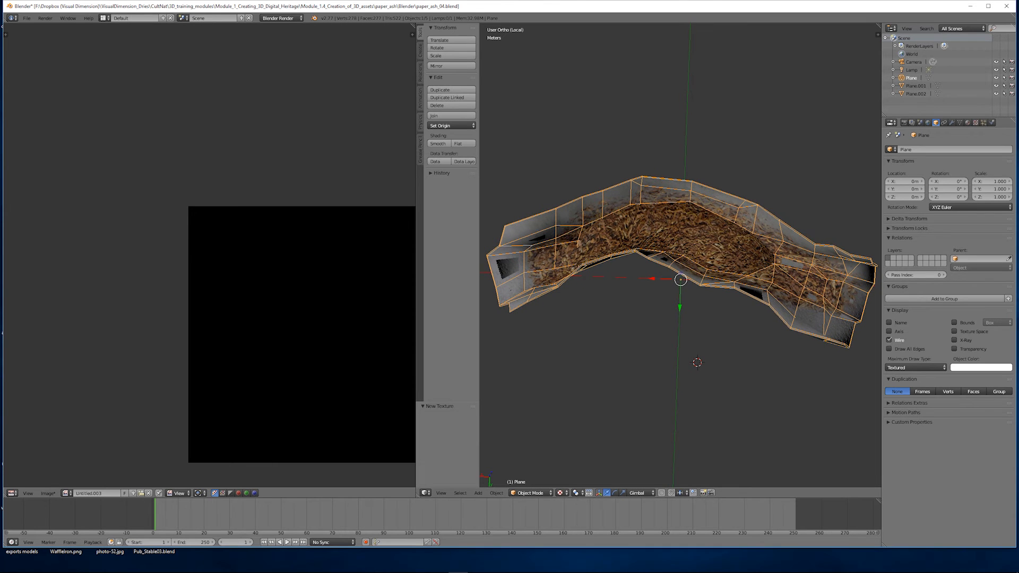
# Step: Switch to Photoshop and compare the isolated uv layer with the model's wireframe, orbiting the model to match the texture's orientation
pyautogui.moveTo(438, 567)
pyautogui.click(186, 565)
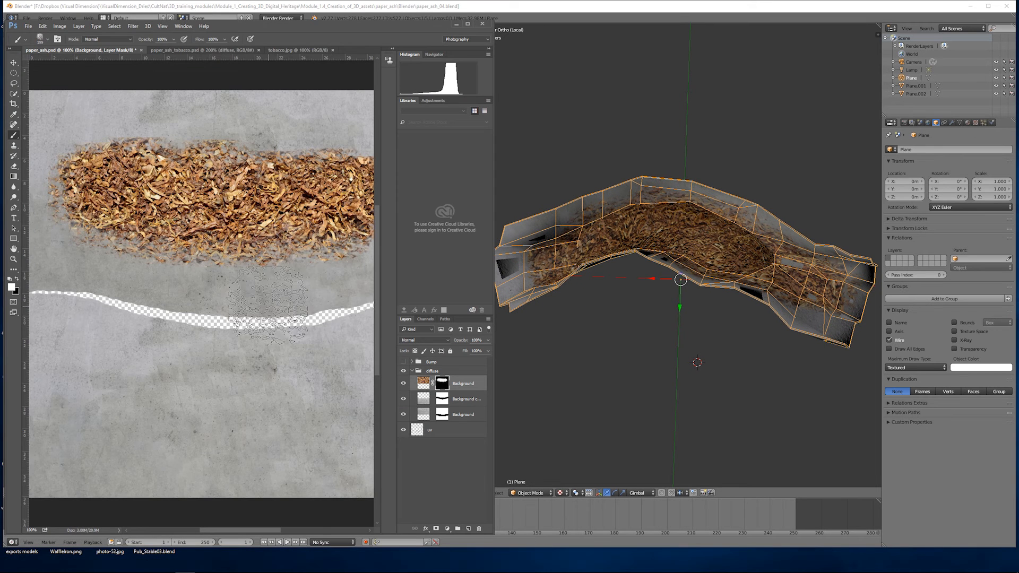
pyautogui.moveTo(494, 254); pyautogui.dragTo(526, 252)
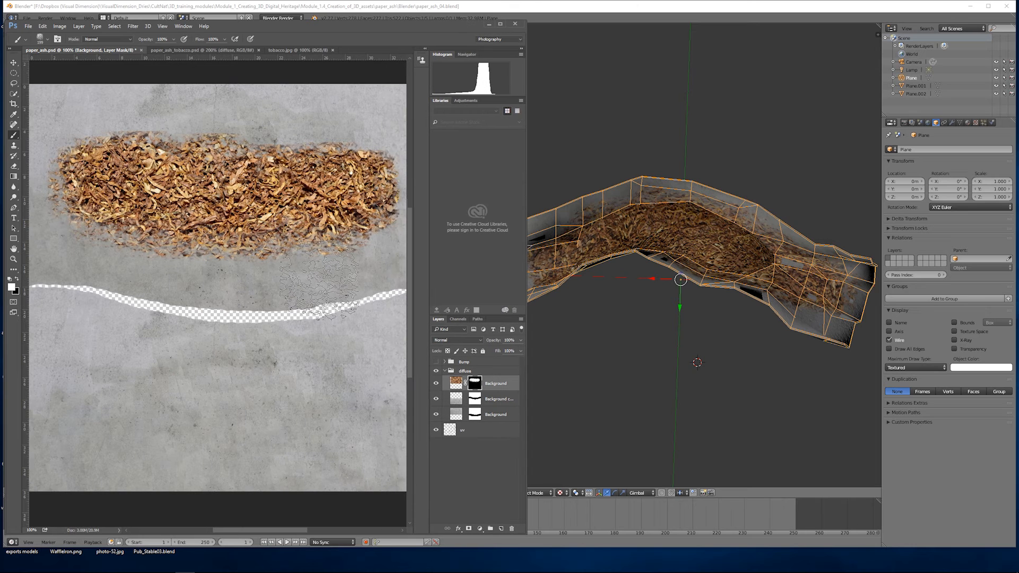
pyautogui.keyDown('alt'); pyautogui.click(438, 430); pyautogui.keyUp('alt')
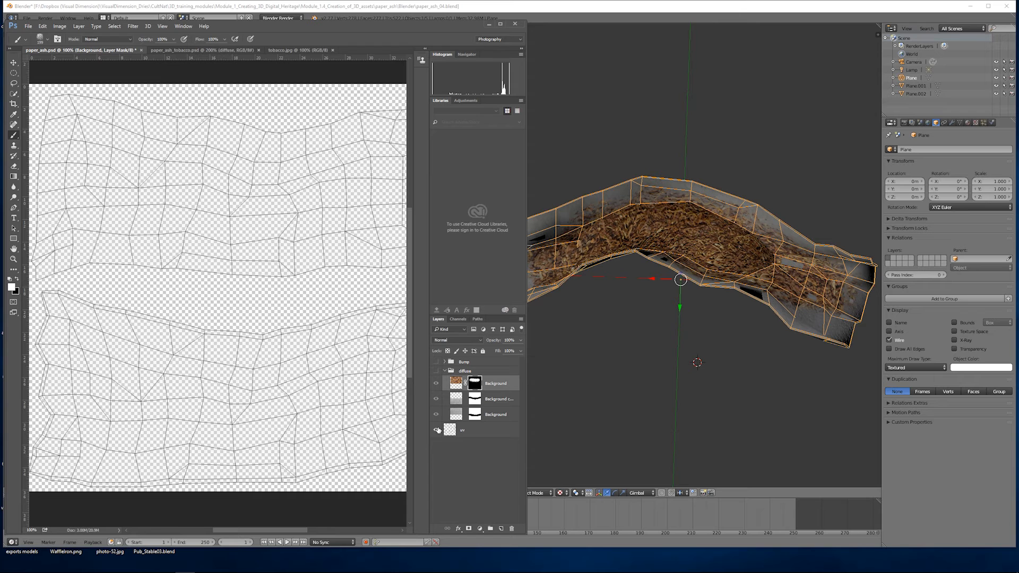
pyautogui.keyDown('alt'); pyautogui.click(437, 430); pyautogui.keyUp('alt')
pyautogui.moveTo(730, 335); pyautogui.dragTo(560, 342, button='middle')
pyautogui.click(202, 566)
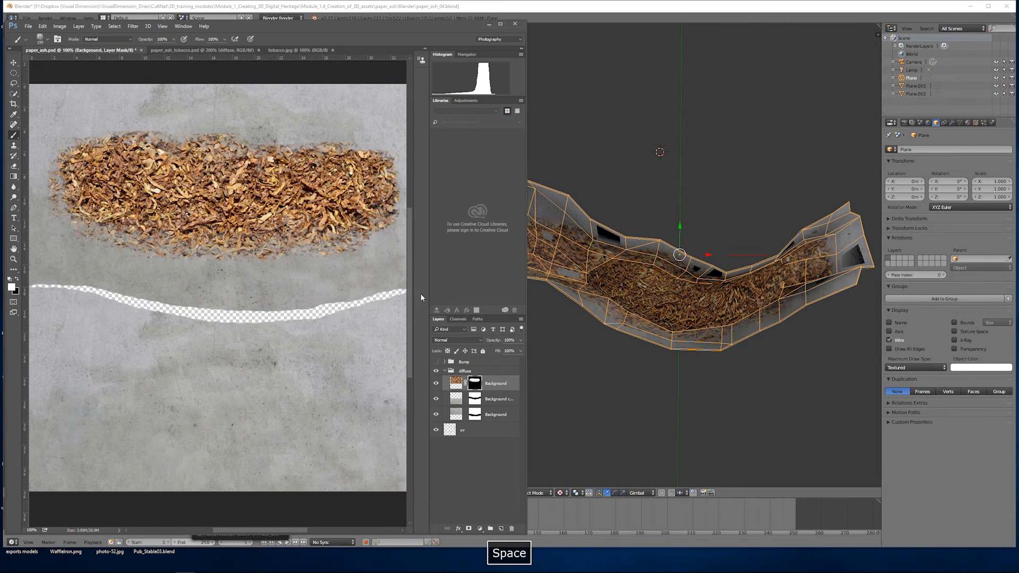
pyautogui.moveTo(527, 289); pyautogui.dragTo(495, 289)
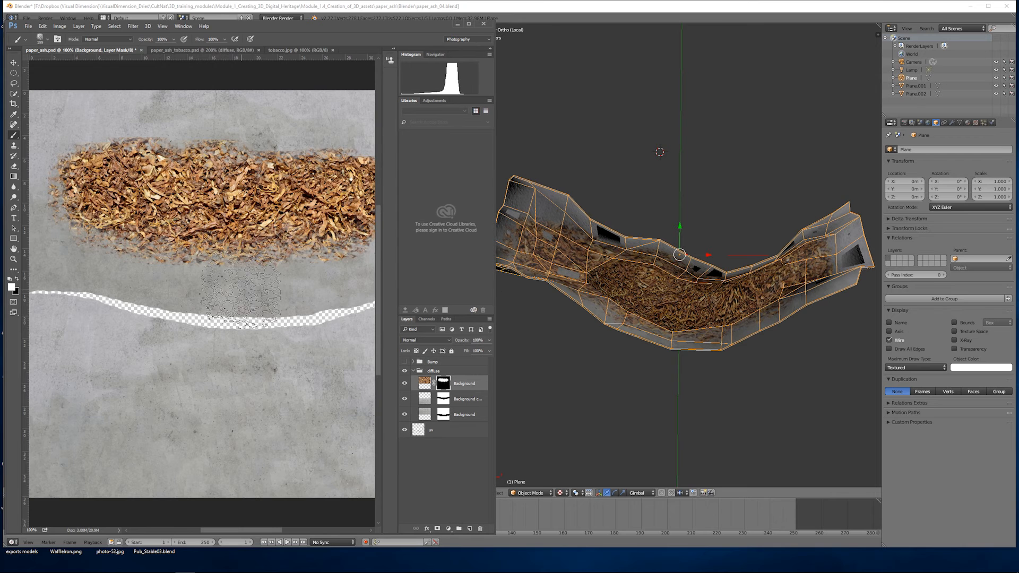
# Step: Lower the diffuse group's opacity to expose the UV layout, then test a brush stroke on the tobacco mask and undo it
pyautogui.click(433, 371)
pyautogui.moveTo(487, 339); pyautogui.dragTo(476, 353)
pyautogui.moveTo(225, 533); pyautogui.dragTo(230, 534)
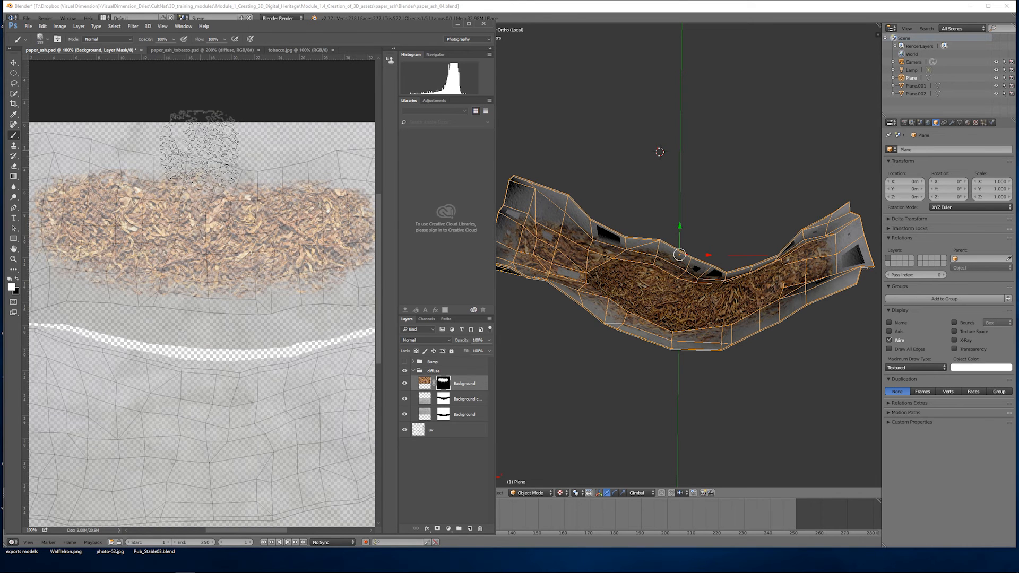
pyautogui.click(103, 141)
pyautogui.hotkey('ctrl', 'z')
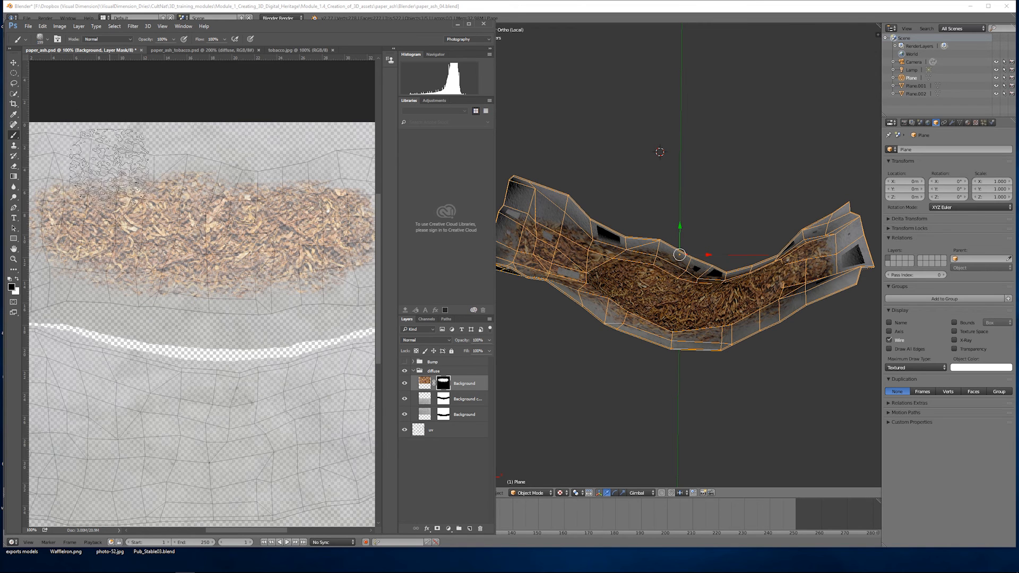
# Step: Hide the rulers and the stray vertical guide in the paper_ash.psd document
pyautogui.moveTo(24, 176); pyautogui.dragTo(54, 177)
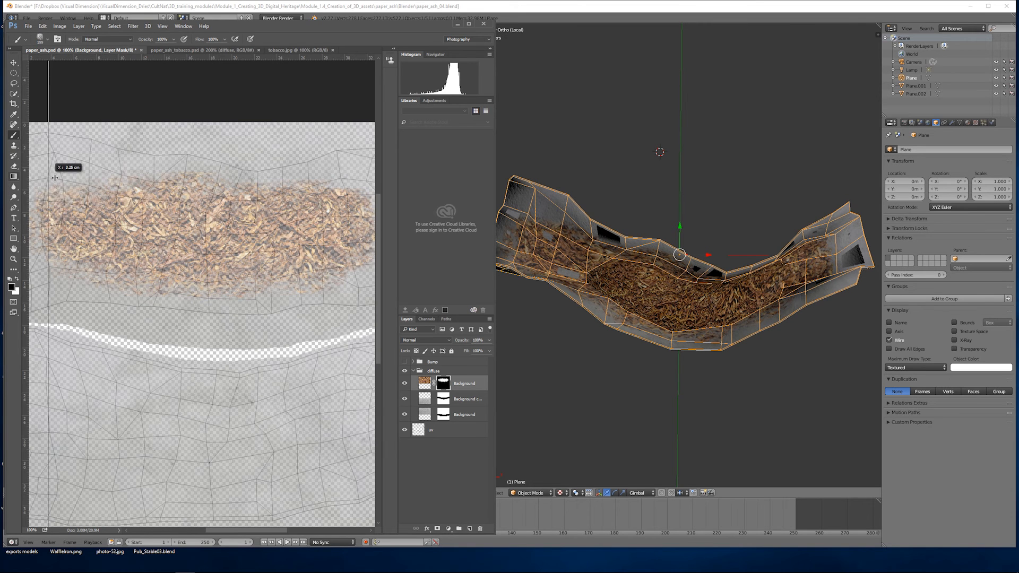
pyautogui.click(162, 27)
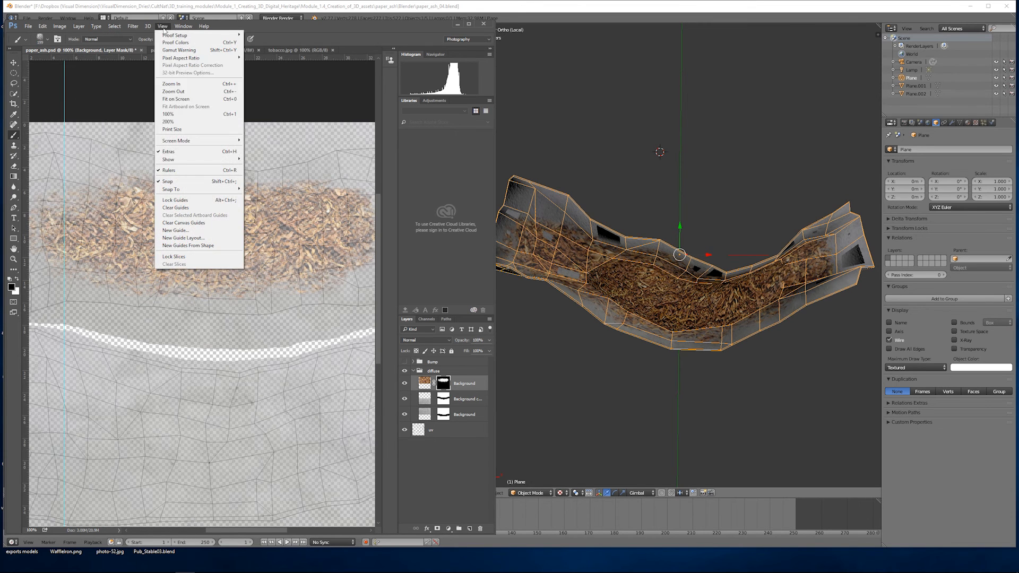
pyautogui.click(181, 171)
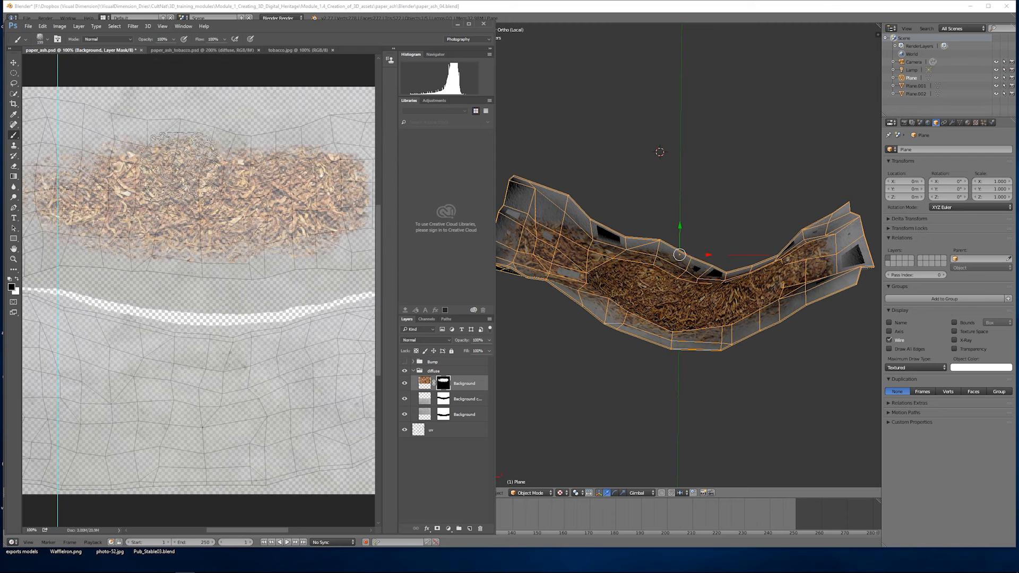
pyautogui.click(159, 29)
pyautogui.click(171, 152)
# Step: Paint black on the tobacco mask to trim its ends and upper edge into a curved strip, checking against the Blender model
pyautogui.press('z')
pyautogui.keyDown('alt'); pyautogui.click(170, 256); pyautogui.keyUp('alt')
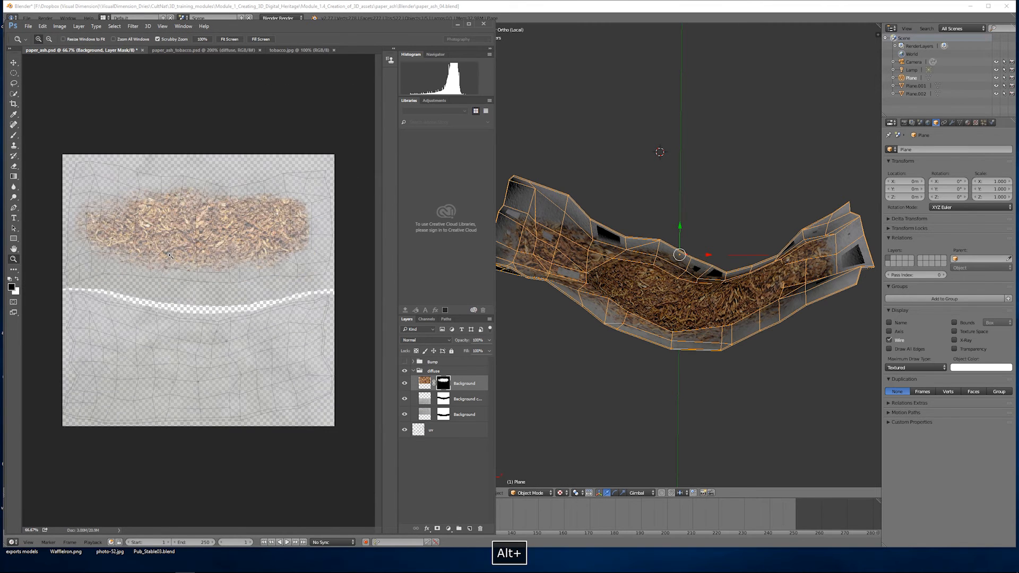
pyautogui.click(82, 196)
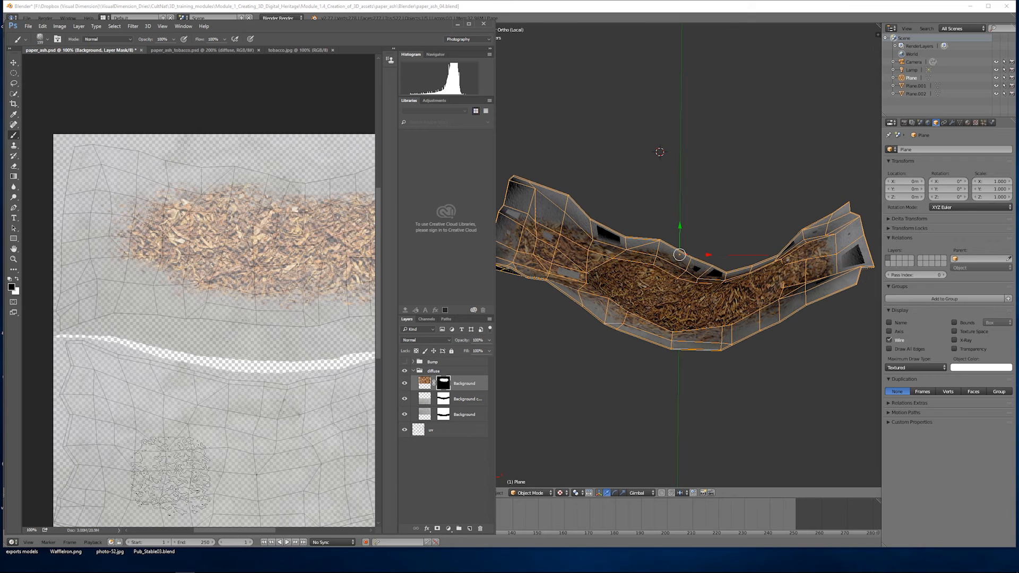
pyautogui.moveTo(201, 530); pyautogui.dragTo(219, 532)
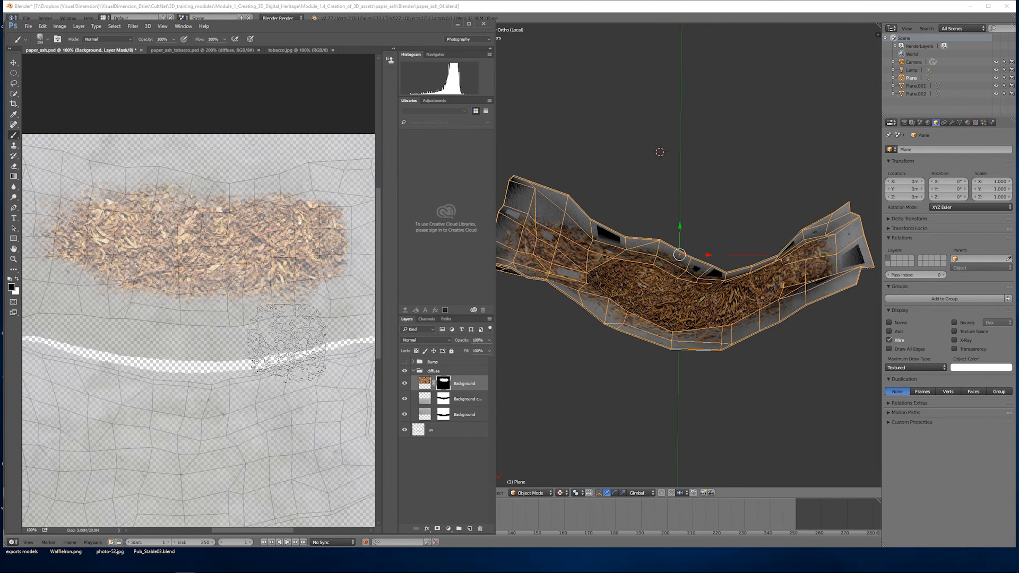
pyautogui.moveTo(254, 529); pyautogui.dragTo(262, 529)
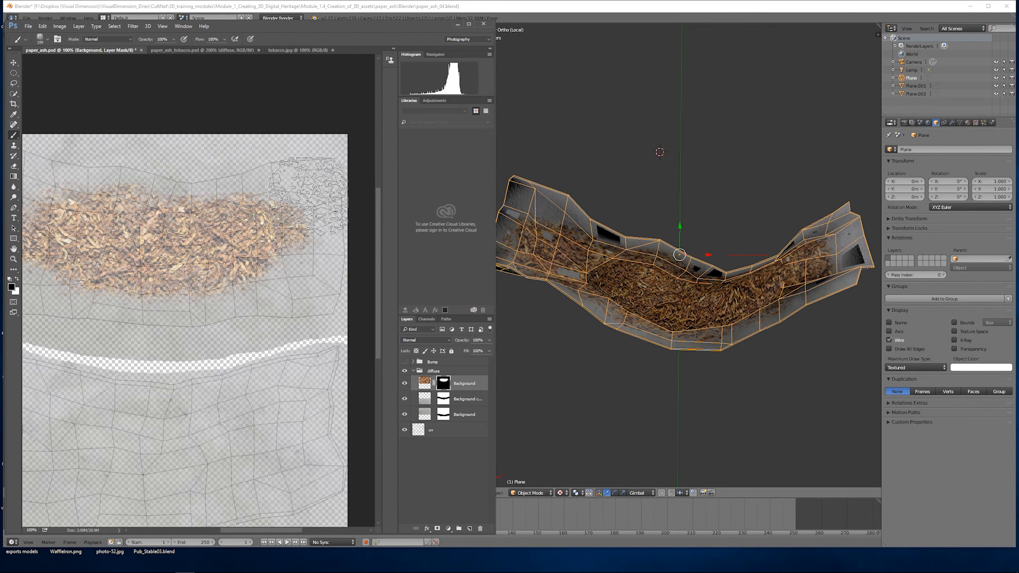
pyautogui.moveTo(747, 300); pyautogui.dragTo(698, 270, button='middle')
pyautogui.scroll(1, 710, 266)
pyautogui.click(186, 565)
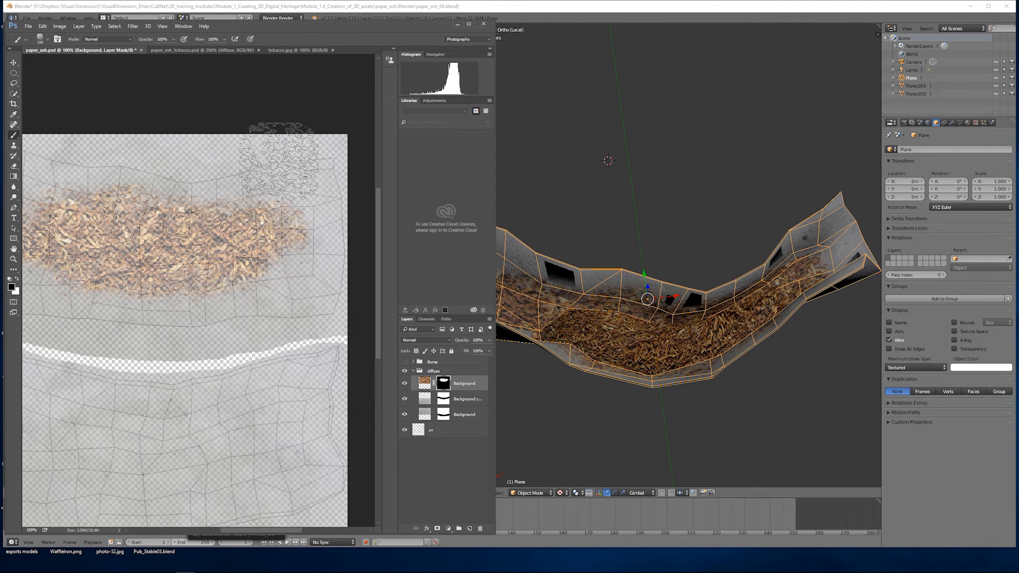
pyautogui.keyDown('ctrl'); pyautogui.hscroll(-3, 212, 164); pyautogui.keyUp('ctrl')
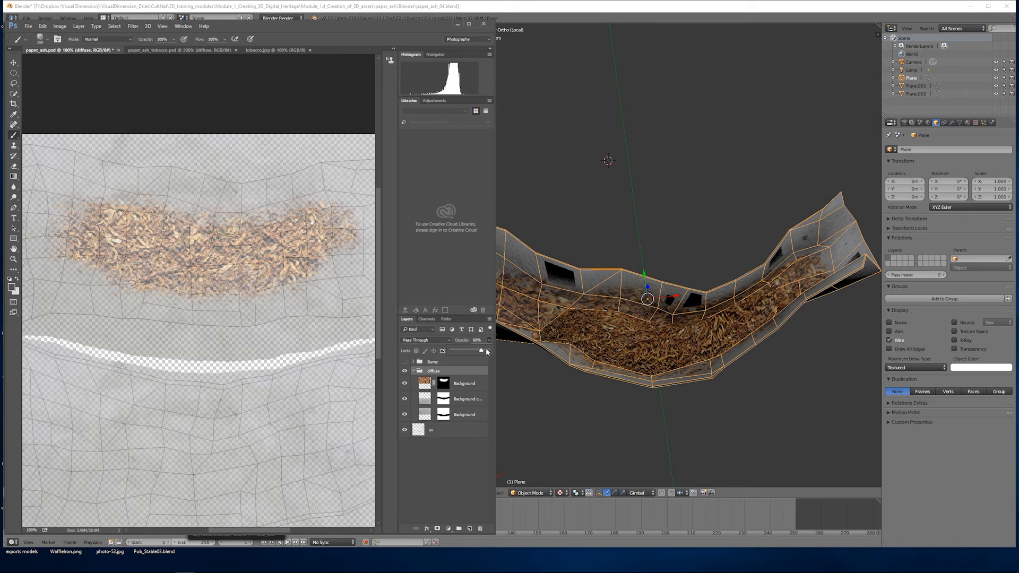
# Step: Restore the diffuse group to full opacity and overwrite paper_ash_Dif.jpg with a JPEG copy of the trimmed texture
pyautogui.moveTo(487, 351); pyautogui.dragTo(490, 350)
pyautogui.click(28, 26)
pyautogui.click(53, 114)
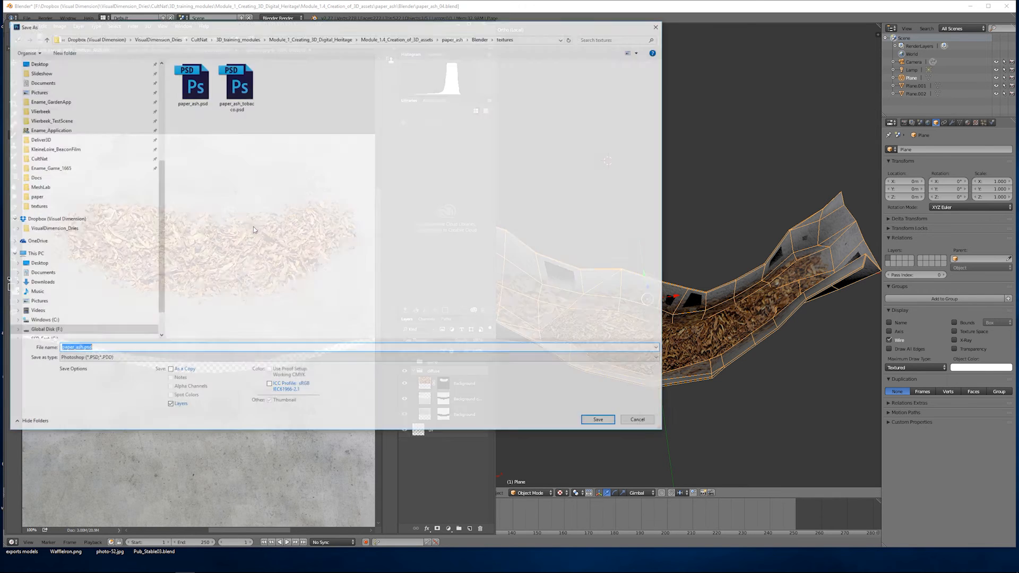
pyautogui.click(205, 358)
pyautogui.click(153, 421)
pyautogui.click(233, 89)
pyautogui.click(598, 420)
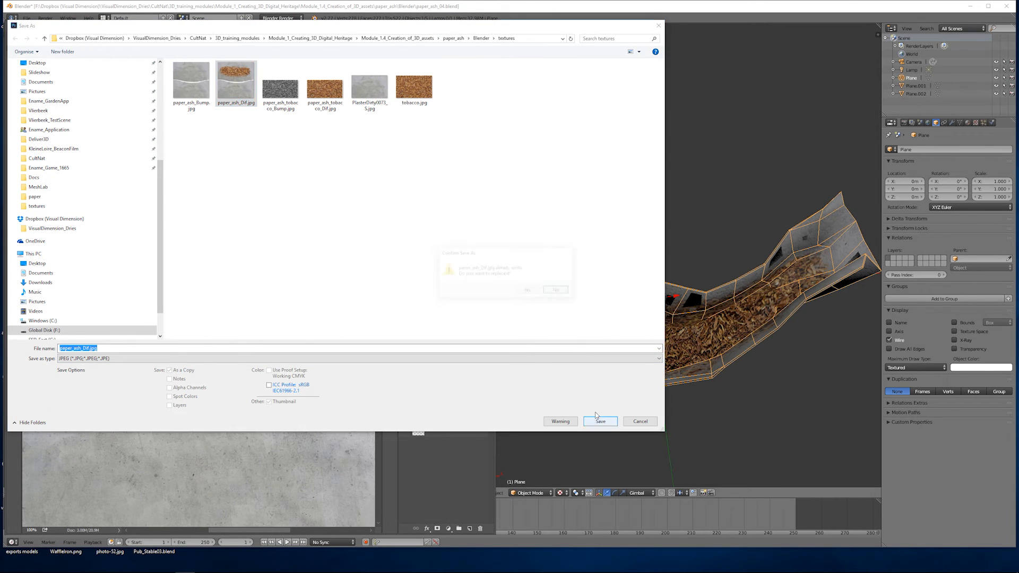
pyautogui.click(528, 290)
pyautogui.click(548, 167)
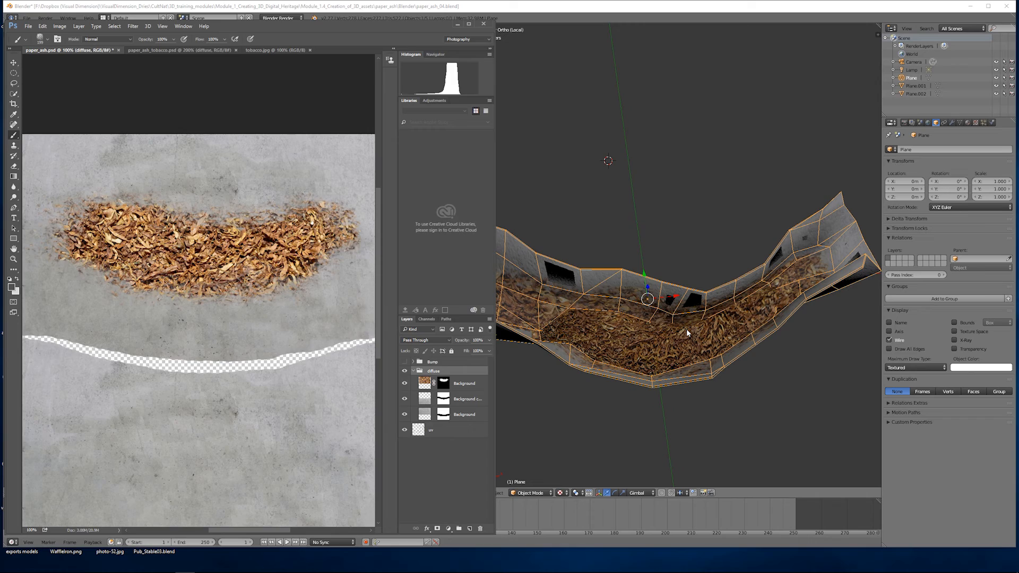
# Step: Switch to Blender and reload the paper_ash_Dif.jpg image in the paper material's diffuse texture
pyautogui.click(898, 443)
pyautogui.press('Tab')
pyautogui.moveTo(723, 353); pyautogui.dragTo(687, 334, button='middle')
pyautogui.press('Tab')
pyautogui.click(967, 122)
pyautogui.click(975, 123)
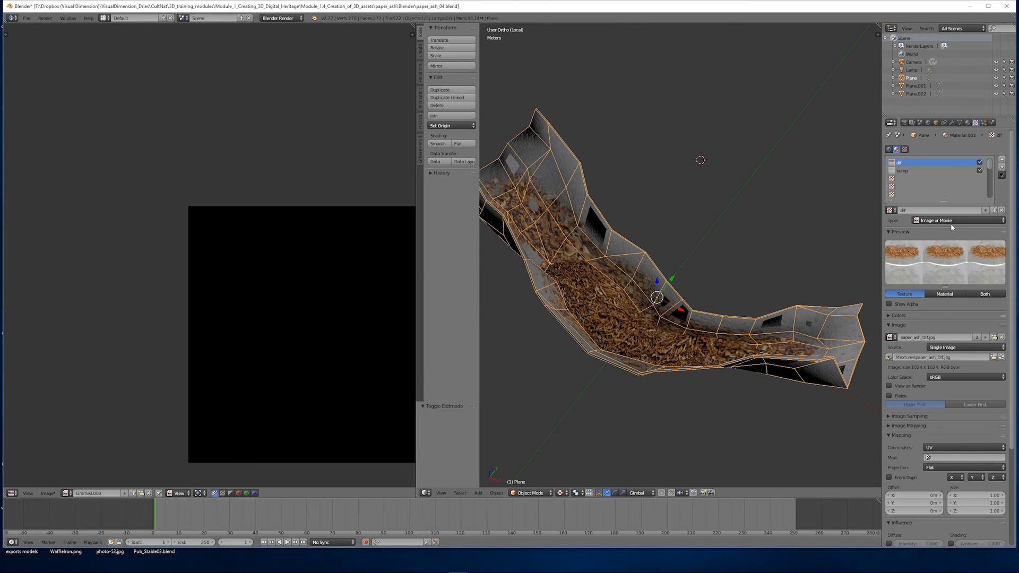
pyautogui.click(1002, 358)
# Step: Examine how the reloaded tobacco texture fits along the curved paper mesh, comparing Object Mode and Edit Mode
pyautogui.moveTo(610, 299); pyautogui.dragTo(764, 201, button='middle')
pyautogui.scroll(3, 642, 302)
pyautogui.moveTo(642, 302); pyautogui.dragTo(696, 253, button='middle')
pyautogui.scroll(-4, 645, 324)
pyautogui.press('Tab')
pyautogui.press('Tab')
pyautogui.press('Tab')
pyautogui.scroll(-2, 711, 258)
pyautogui.scroll(2, 696, 253)
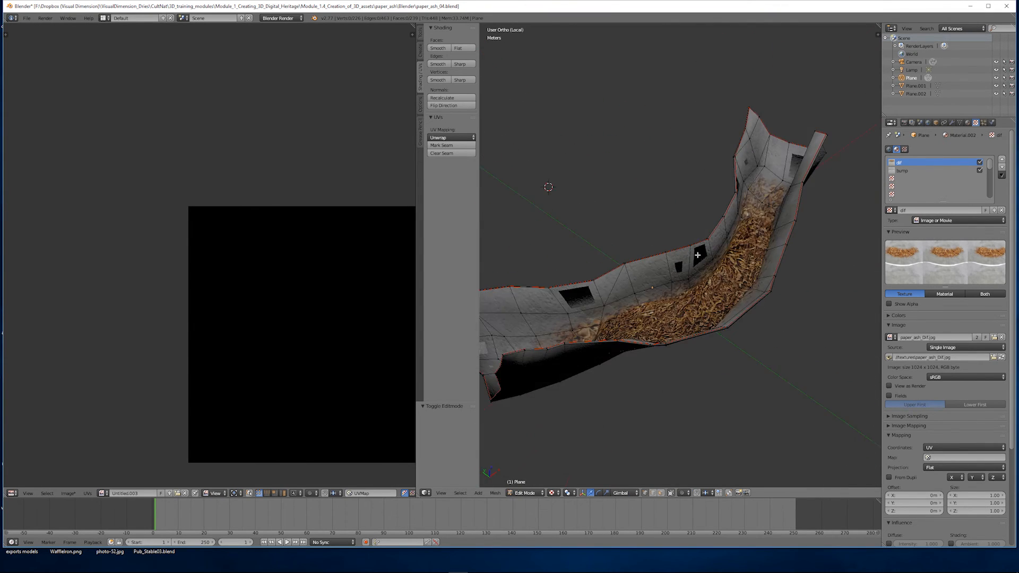
pyautogui.scroll(2, 696, 253)
# Step: Switch to Photoshop and repaint the tobacco mask's upper edge and ends, checking the shape against the Blender model
pyautogui.click(186, 565)
pyautogui.press('Return')
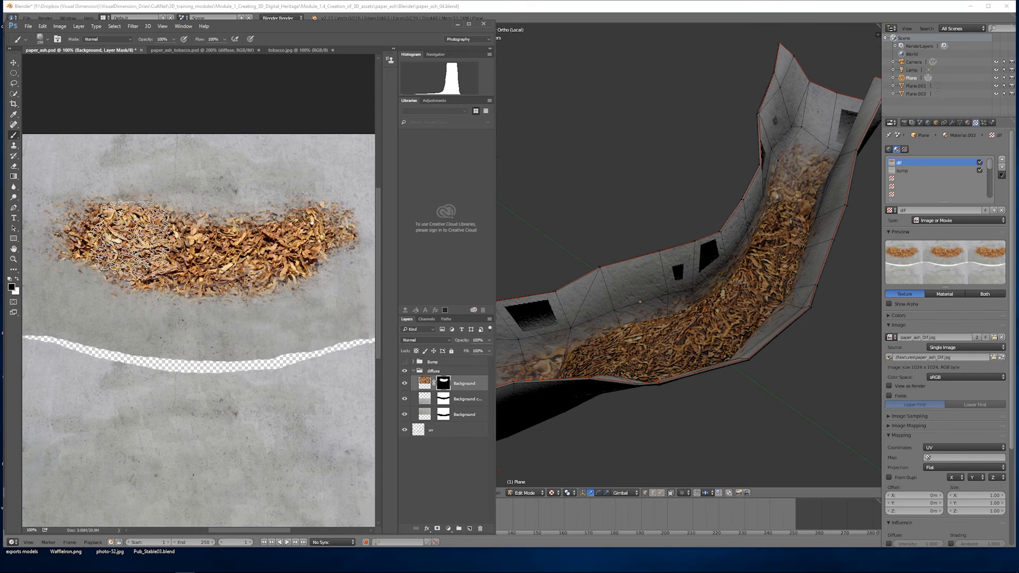
pyautogui.moveTo(162, 240)
pyautogui.mouseDown()
pyautogui.moveTo(242, 248)
pyautogui.moveTo(133, 255)
pyautogui.moveTo(126, 239)
pyautogui.moveTo(197, 278)
pyautogui.mouseUp()
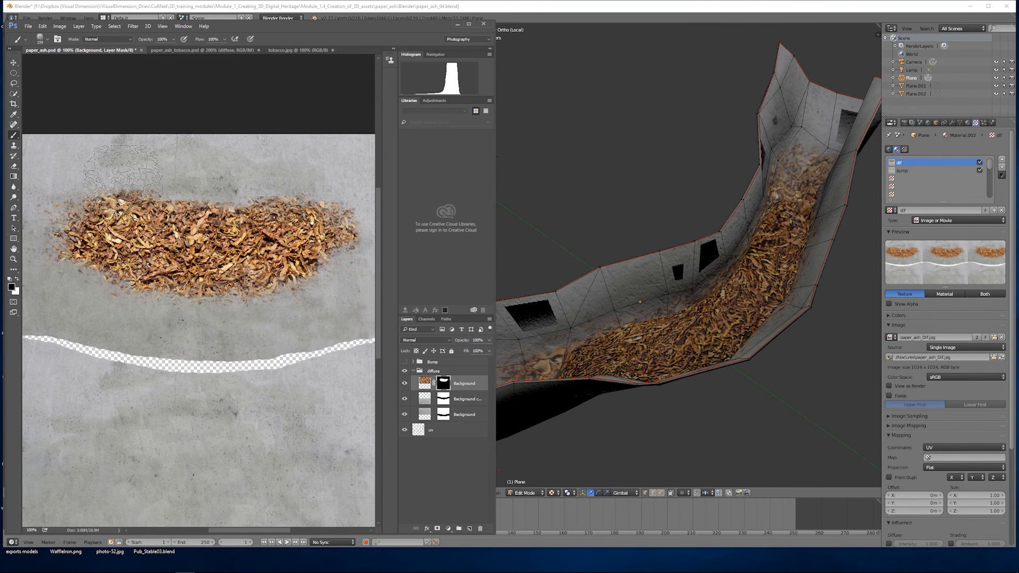
pyautogui.moveTo(626, 265); pyautogui.dragTo(644, 289, button='middle')
pyautogui.keyDown('shift'); pyautogui.moveTo(644, 289); pyautogui.dragTo(669, 276, button='middle'); pyautogui.keyUp('shift')
pyautogui.click(186, 566)
pyautogui.press('space')
pyautogui.moveTo(235, 531)
pyautogui.mouseDown()
pyautogui.moveTo(217, 531)
pyautogui.moveTo(234, 530)
pyautogui.mouseUp()
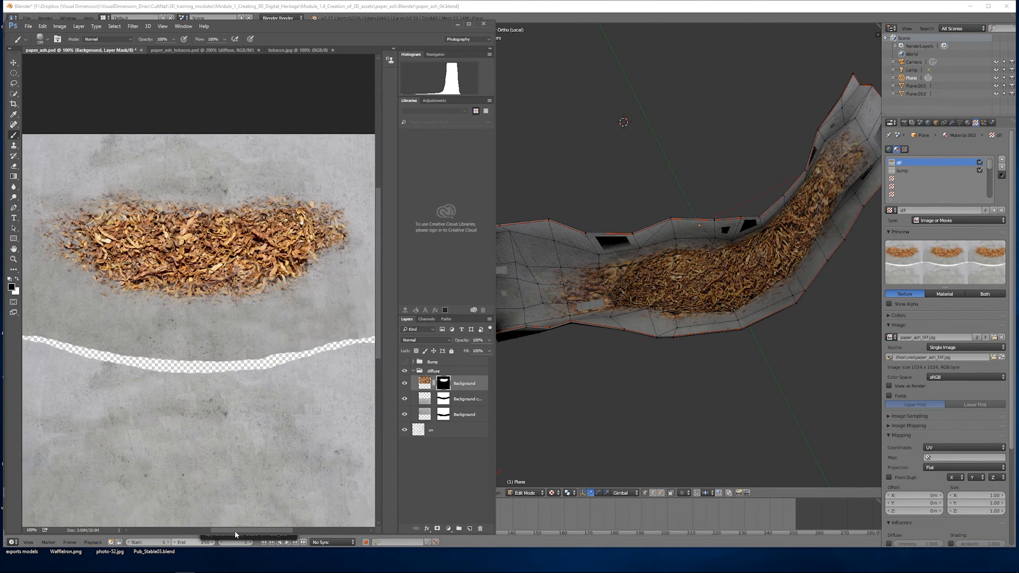
pyautogui.moveTo(768, 218); pyautogui.dragTo(845, 172, button='middle')
pyautogui.click(186, 566)
pyautogui.press('space')
pyautogui.moveTo(270, 240)
pyautogui.mouseDown()
pyautogui.moveTo(232, 251)
pyautogui.moveTo(265, 253)
pyautogui.moveTo(173, 264)
pyautogui.moveTo(288, 240)
pyautogui.mouseUp()
# Step: Overwrite paper_ash_Dif.jpg with a JPEG copy of the reshaped texture and check it on the Blender mesh
pyautogui.click(28, 26)
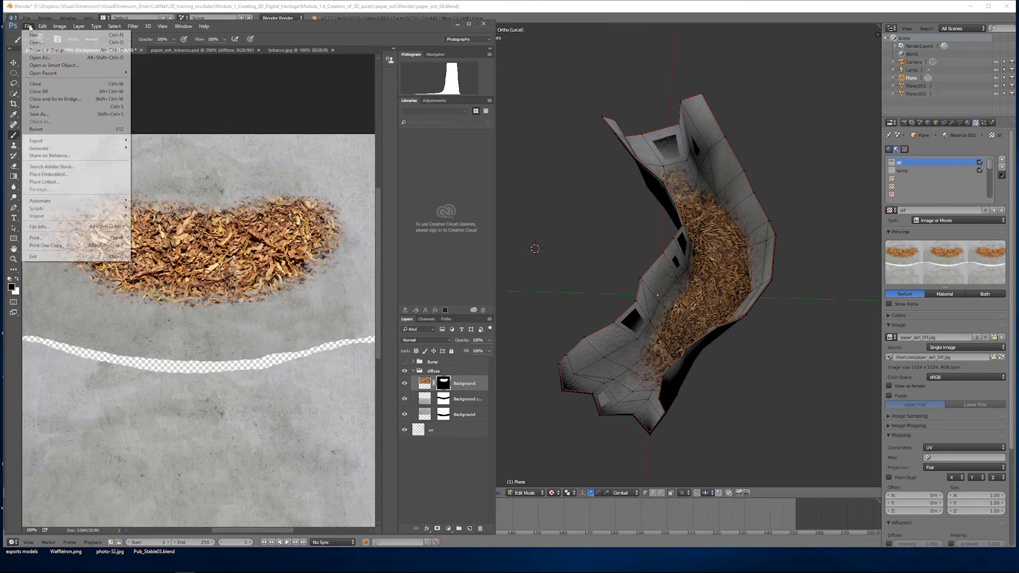
pyautogui.click(43, 116)
pyautogui.click(160, 359)
pyautogui.click(96, 408)
pyautogui.click(236, 82)
pyautogui.click(600, 422)
pyautogui.click(528, 291)
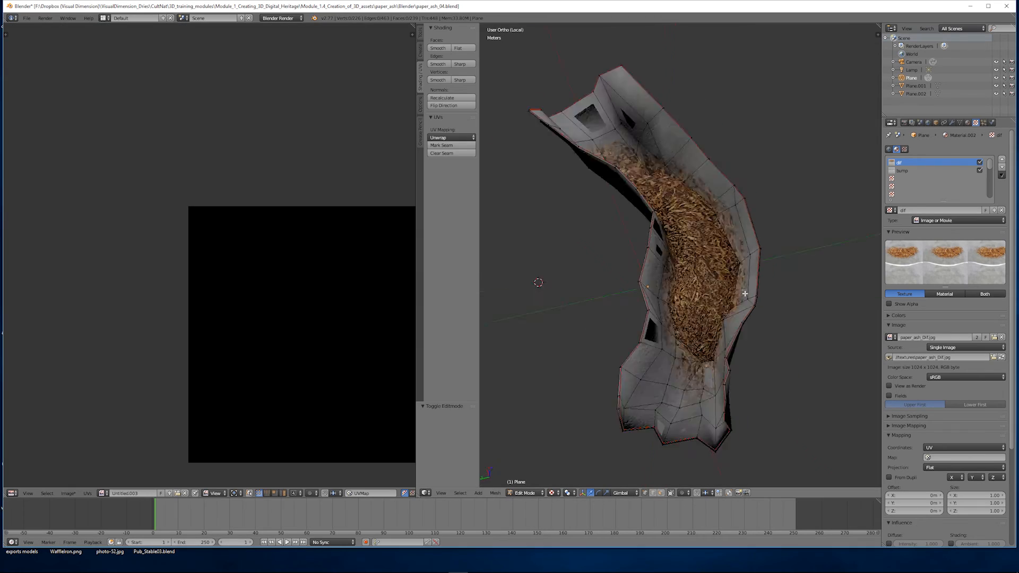
pyautogui.moveTo(536, 281); pyautogui.dragTo(634, 222, button='middle')
# Step: Return to Photoshop, load the tobacco mask as a selection, fill it on the mask and deselect
pyautogui.click(184, 567)
pyautogui.press('space')
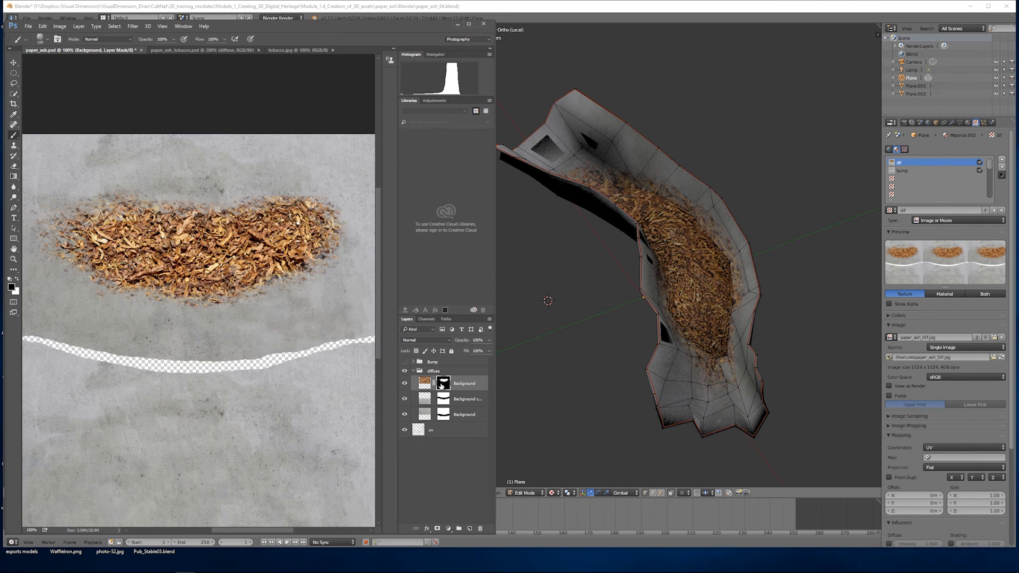
pyautogui.keyDown('ctrl'); pyautogui.click(444, 386); pyautogui.keyUp('ctrl')
pyautogui.click(43, 27)
pyautogui.click(61, 140)
pyautogui.click(778, 128)
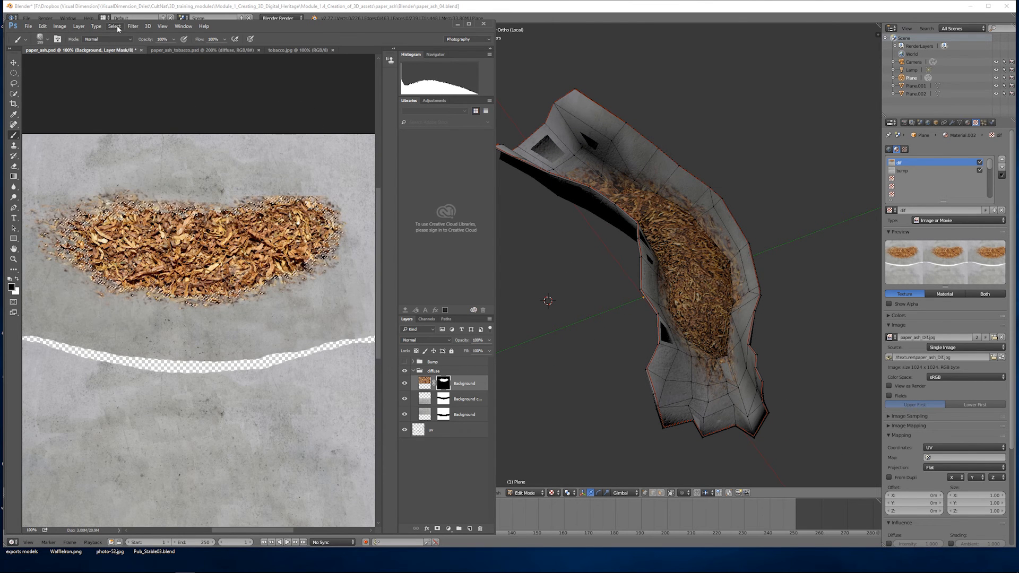
pyautogui.click(115, 27)
pyautogui.click(125, 44)
# Step: Save the filled-mask texture as a JPEG copy over paper_ash_Dif.jpg in the textures folder
pyautogui.click(28, 27)
pyautogui.click(43, 117)
pyautogui.click(159, 357)
pyautogui.click(133, 409)
pyautogui.click(239, 87)
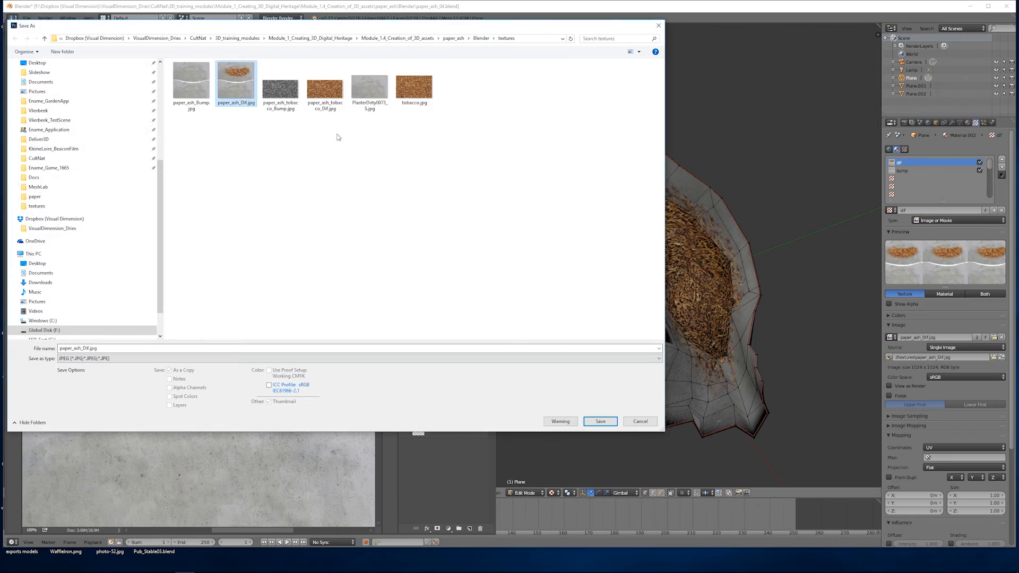
pyautogui.click(600, 421)
pyautogui.click(521, 295)
pyautogui.click(552, 166)
# Step: Reload the diffuse image in Blender, turn off the paper mesh's wire display and inspect the tobacco in Object Mode
pyautogui.click(1001, 357)
pyautogui.moveTo(595, 286); pyautogui.dragTo(552, 273, button='middle')
pyautogui.click(936, 122)
pyautogui.press('Tab')
pyautogui.moveTo(743, 276); pyautogui.dragTo(719, 306, button='middle')
pyautogui.scroll(3, 719, 306)
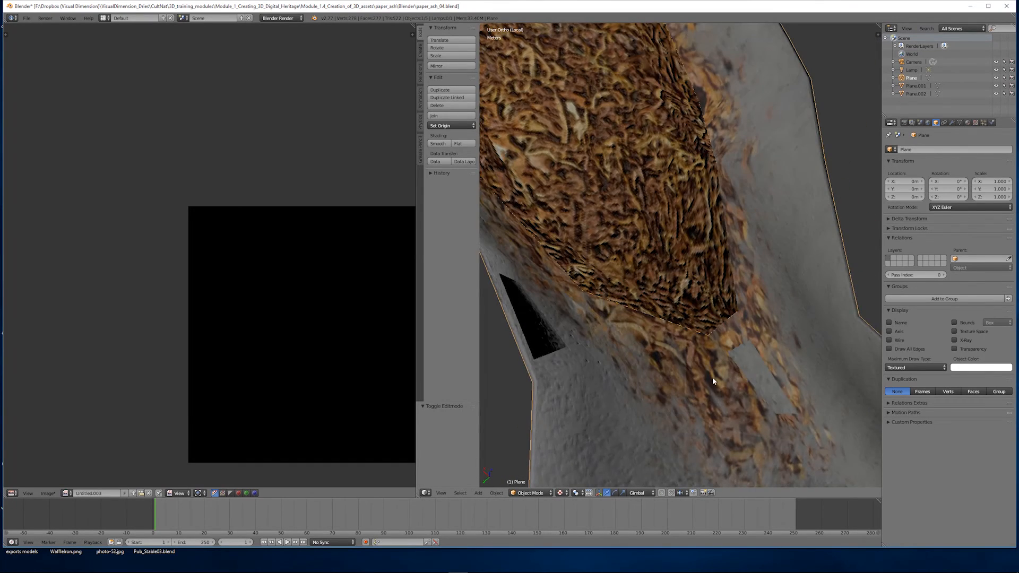
pyautogui.scroll(-3, 712, 379)
pyautogui.moveTo(706, 358); pyautogui.dragTo(727, 400, button='middle')
pyautogui.scroll(-4, 696, 379)
pyautogui.scroll(5, 664, 319)
pyautogui.scroll(-2, 664, 319)
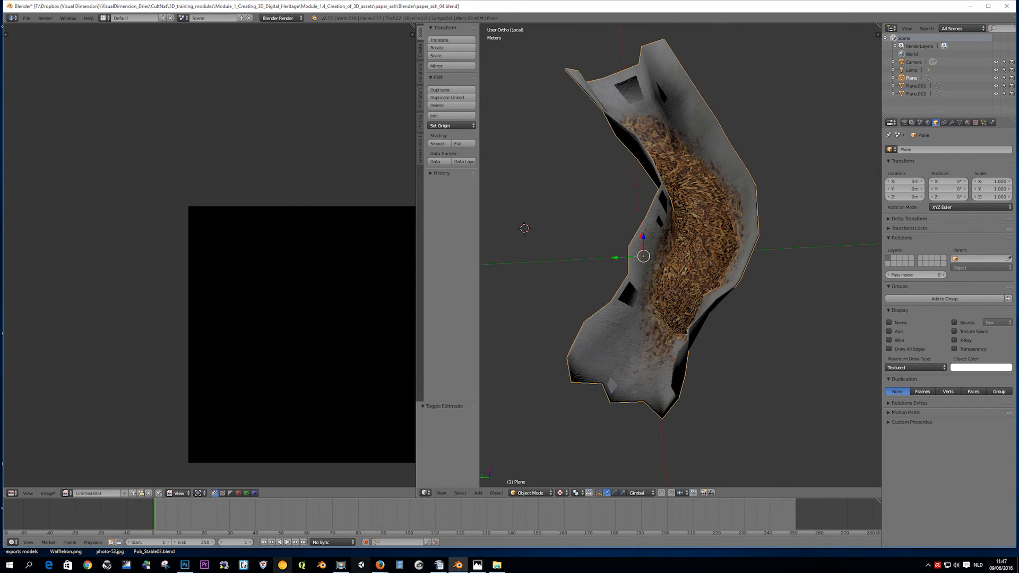
# Step: Switch to Photoshop, show the Bump group and expand its layers
pyautogui.click(185, 565)
pyautogui.press('space')
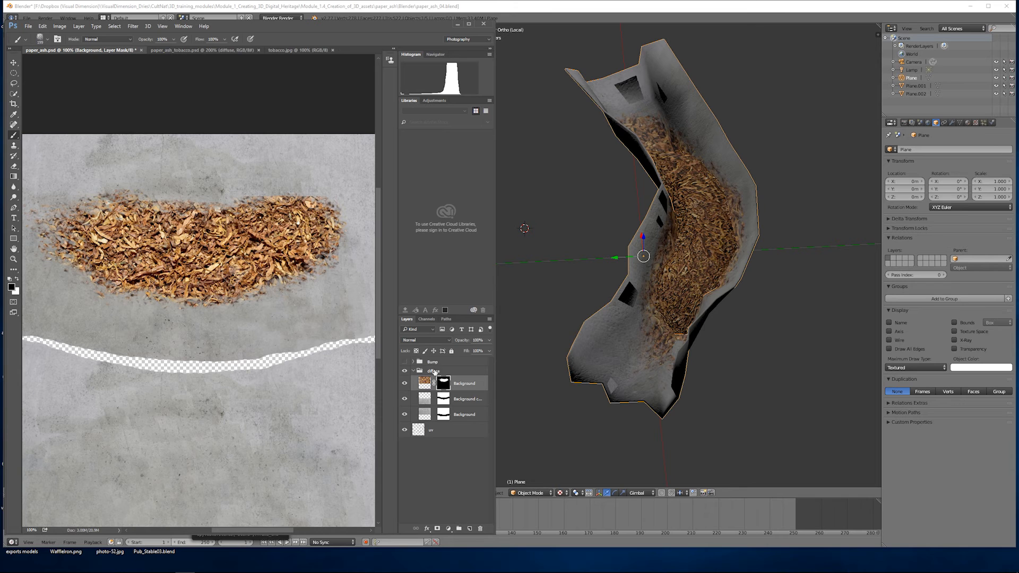
pyautogui.click(406, 361)
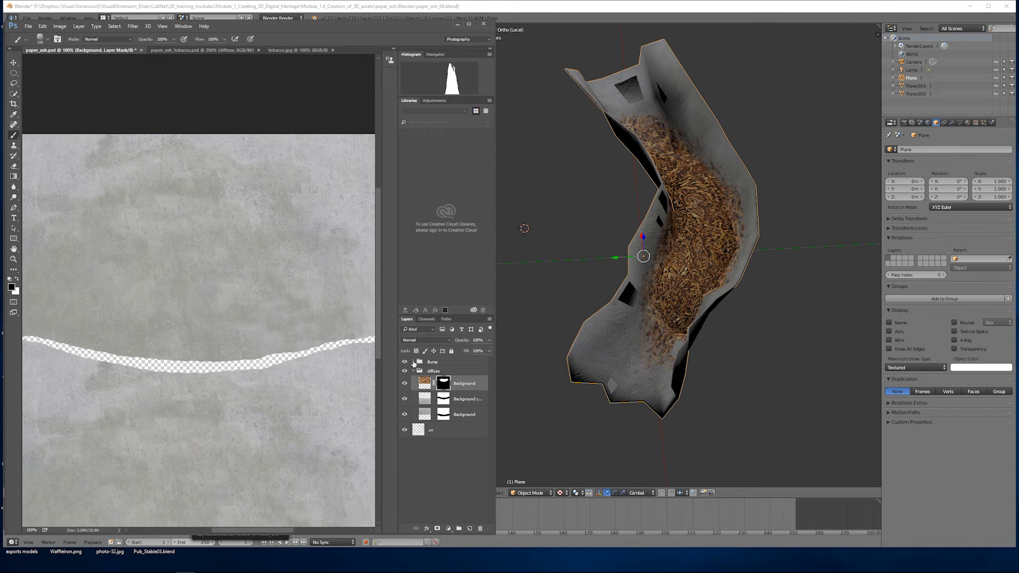
pyautogui.click(413, 362)
# Step: Duplicate the masked tobacco layer from the diffuse group and place the copy at the top of the Bump group
pyautogui.rightClick(458, 440)
pyautogui.click(484, 117)
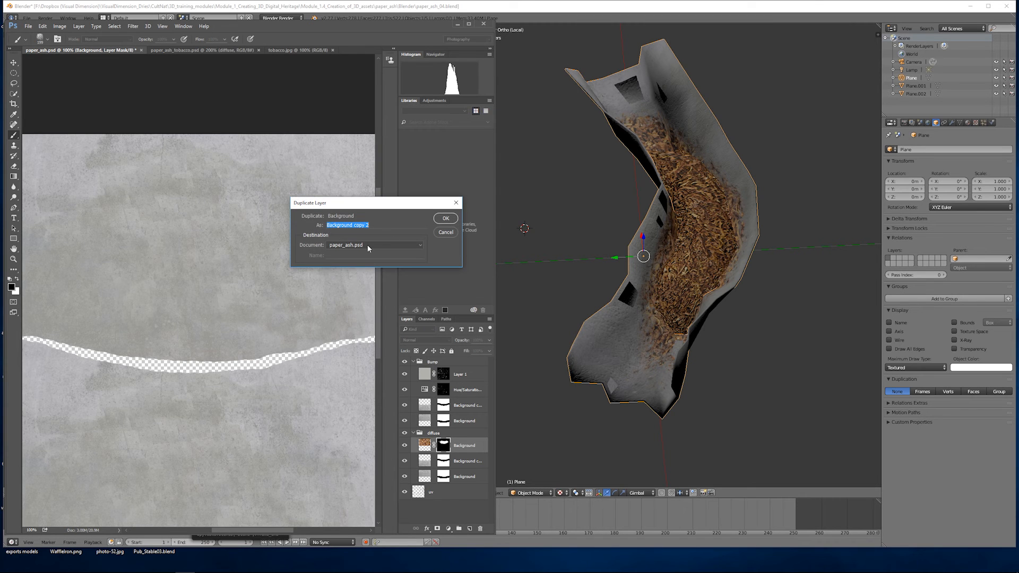
pyautogui.click(446, 219)
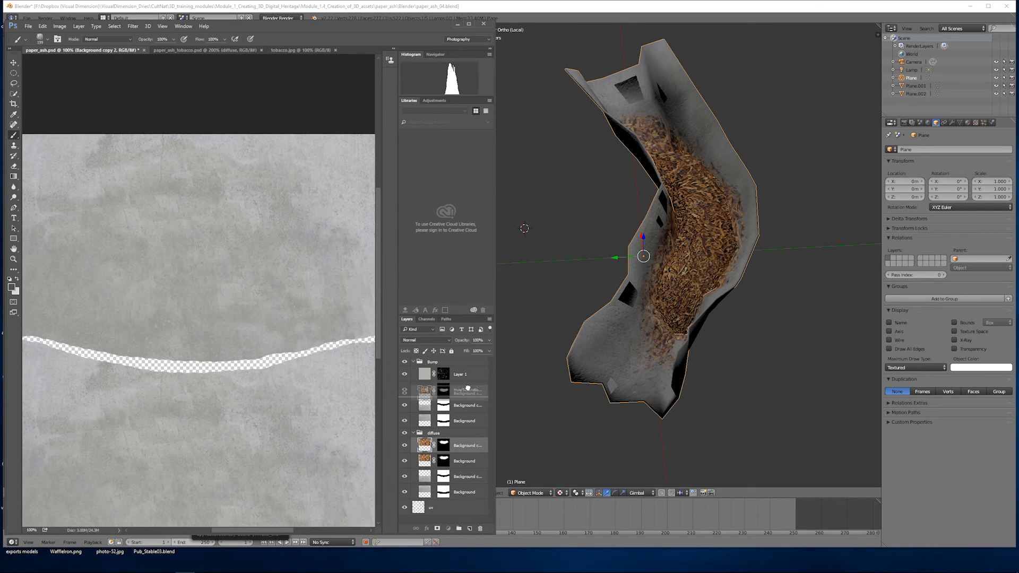
pyautogui.moveTo(474, 366); pyautogui.dragTo(474, 368)
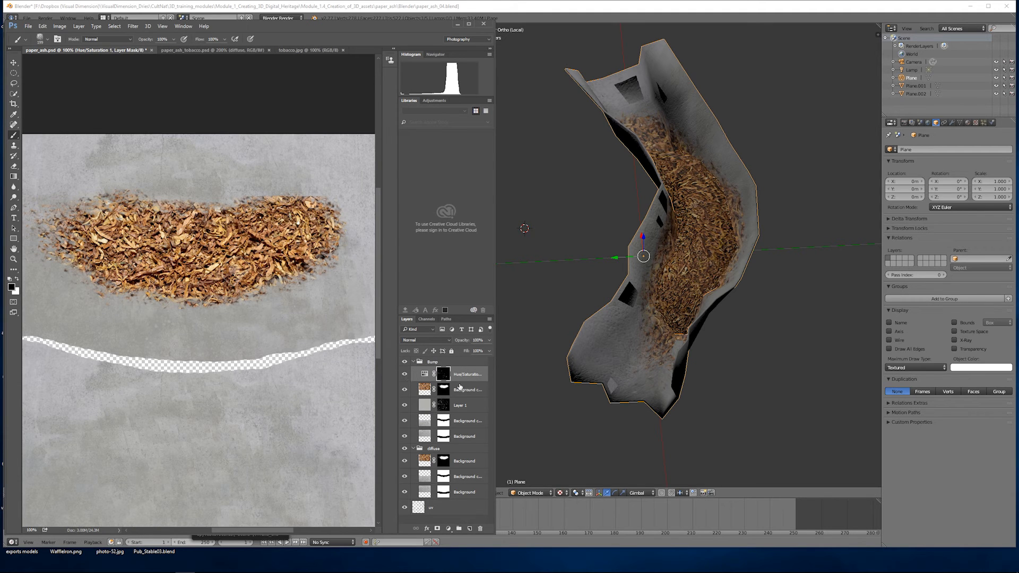
pyautogui.hotkey('ctrl', 'z')
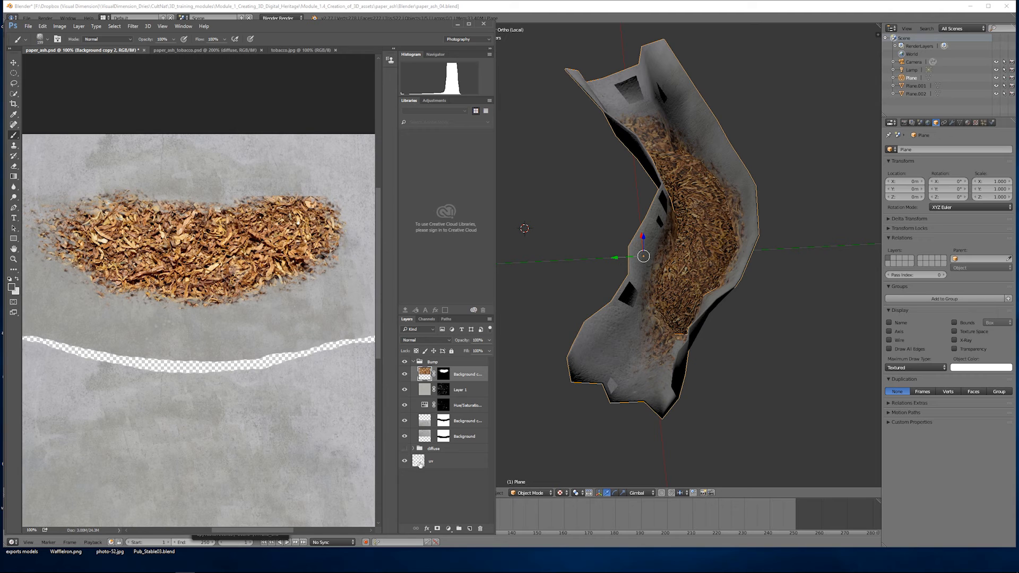
# Step: Add a Hue/Saturation adjustment layer with saturation -100 above the tobacco copy and maximize the Photoshop window
pyautogui.click(449, 529)
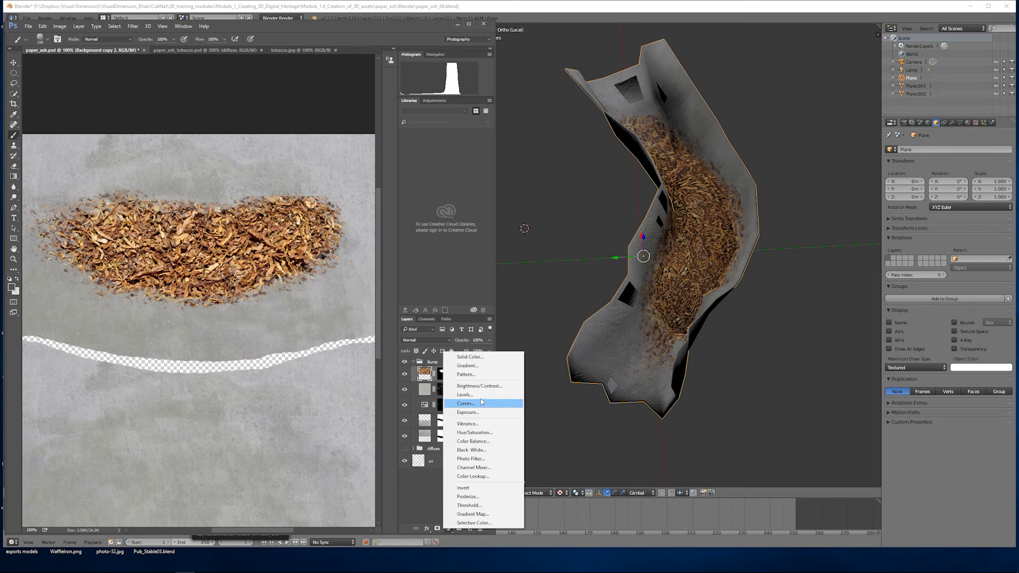
pyautogui.click(475, 433)
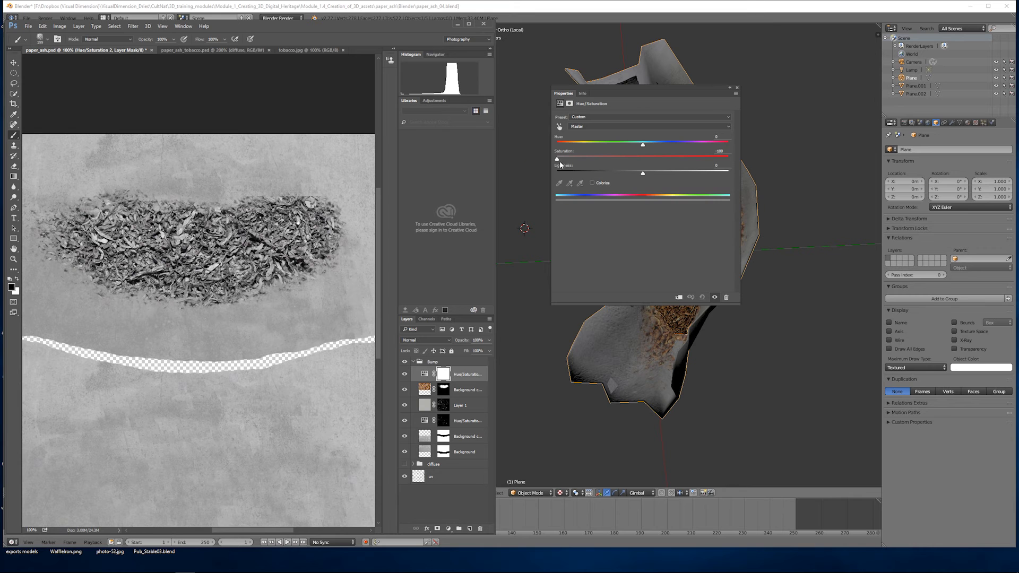
pyautogui.moveTo(343, 25); pyautogui.dragTo(362, 16)
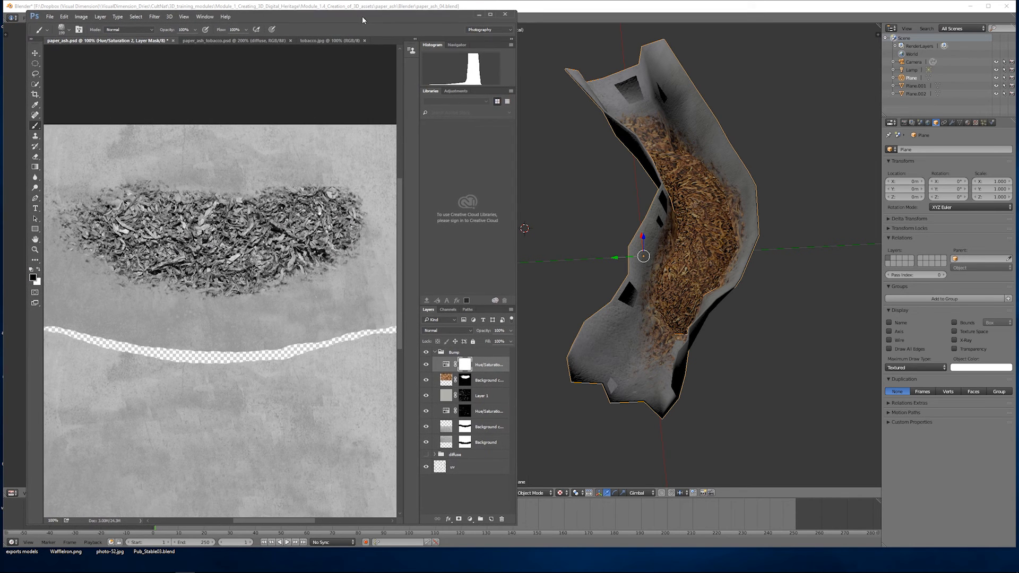
pyautogui.click(487, 16)
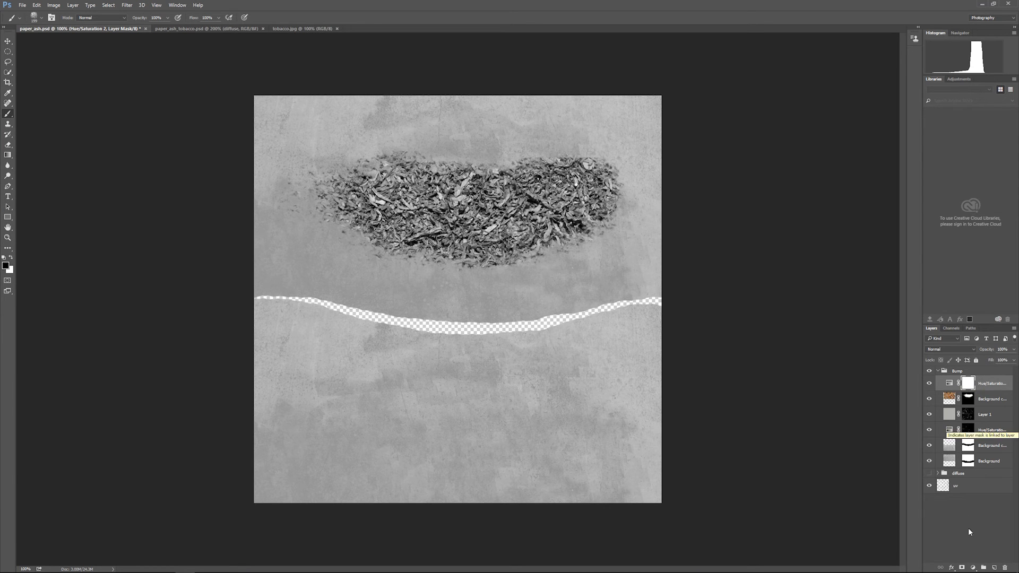
# Step: Add a Levels adjustment layer at the top of the Bump group, above the Hue/Saturation layer
pyautogui.click(972, 567)
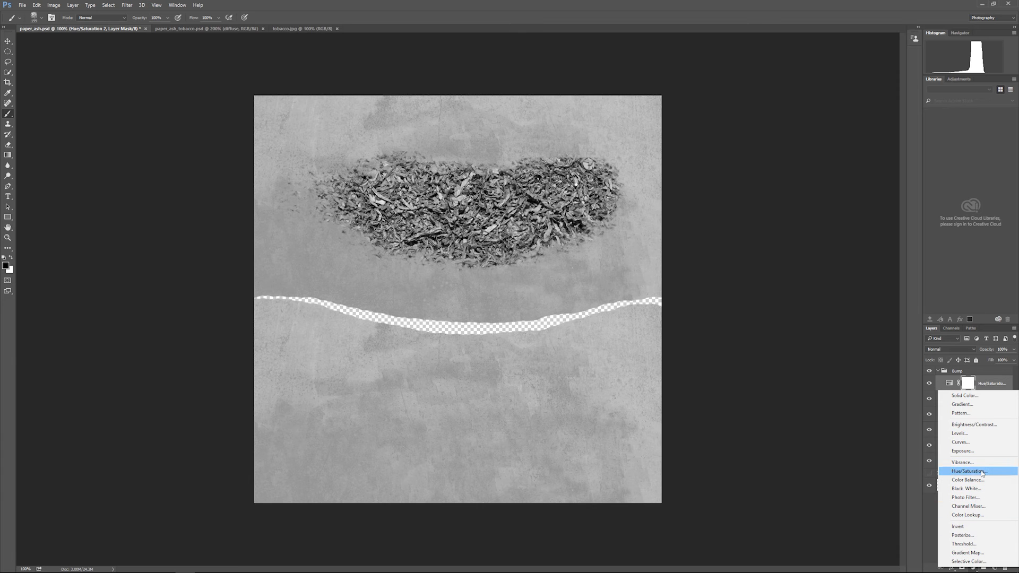
pyautogui.click(975, 435)
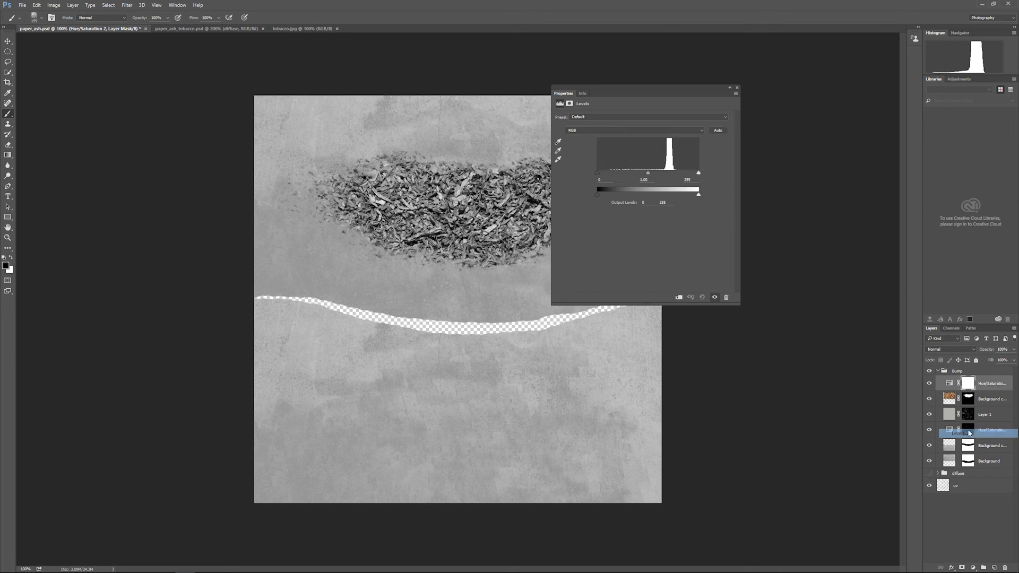
pyautogui.moveTo(683, 87); pyautogui.dragTo(869, 204)
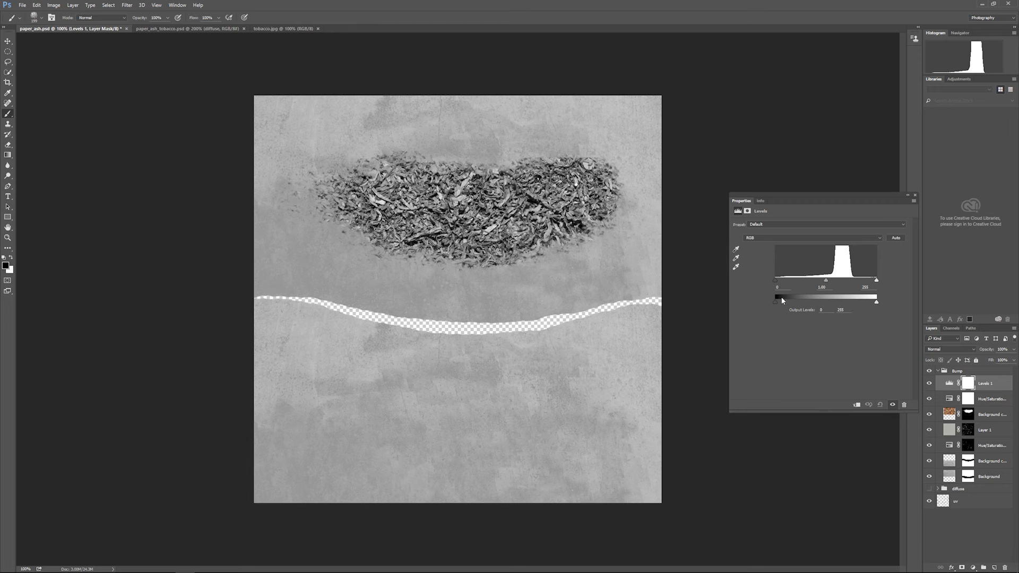
pyautogui.moveTo(778, 301); pyautogui.dragTo(752, 300)
pyautogui.click(915, 195)
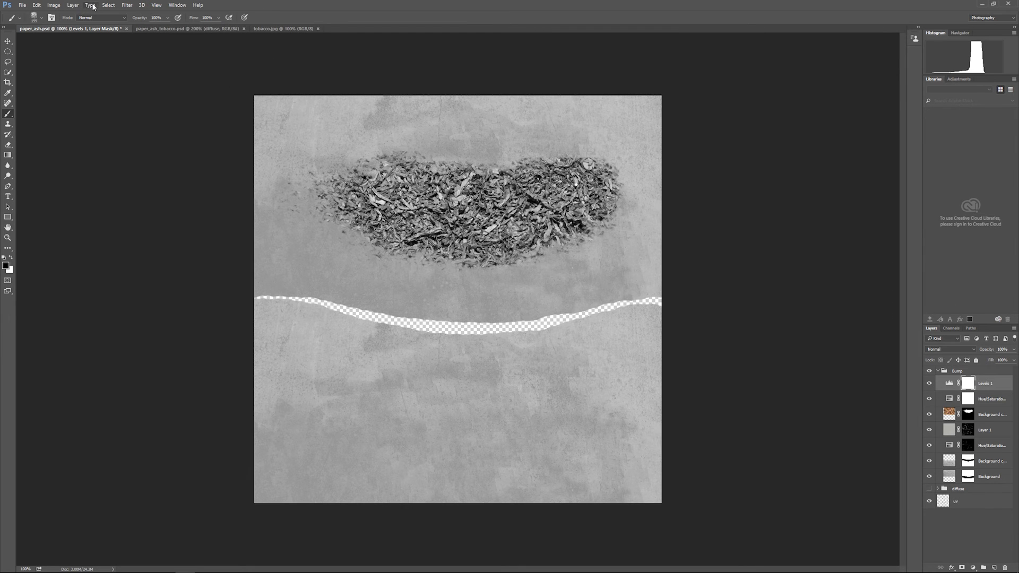
# Step: Try clipping the Levels adjustment to the Hue/Saturation layer and test its black output level
pyautogui.click(72, 6)
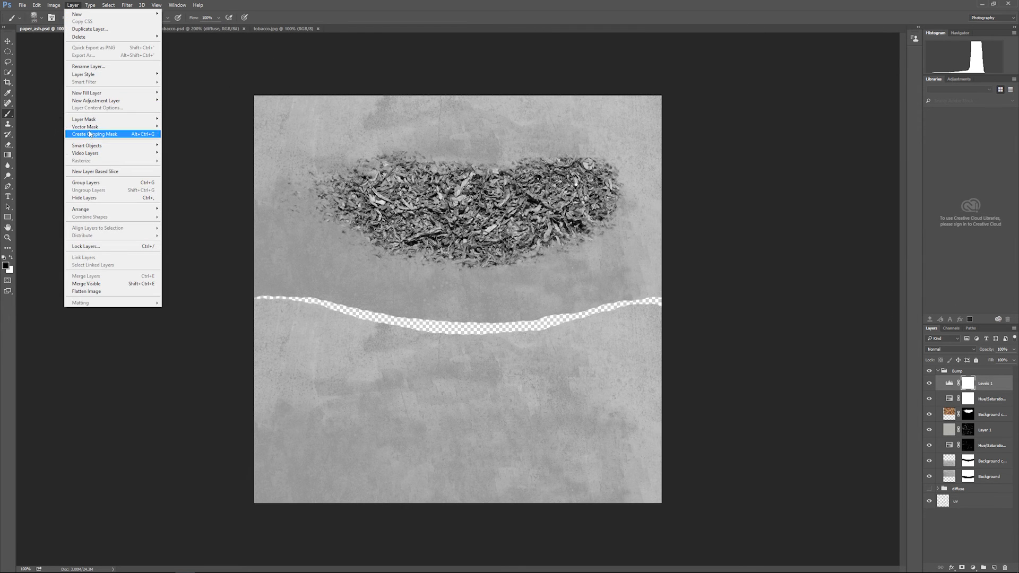
pyautogui.moveTo(89, 130)
pyautogui.click(101, 134)
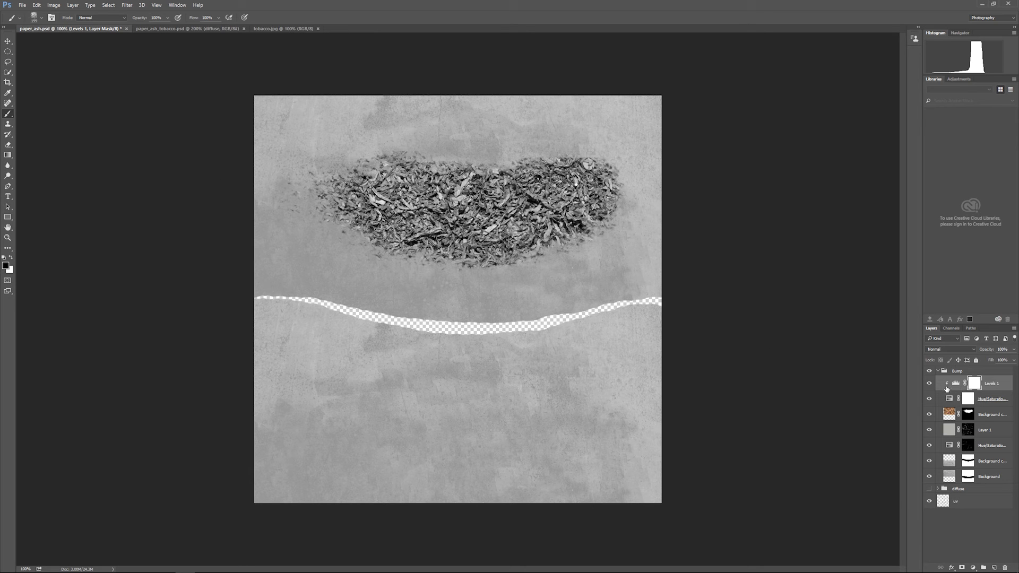
pyautogui.click(954, 384)
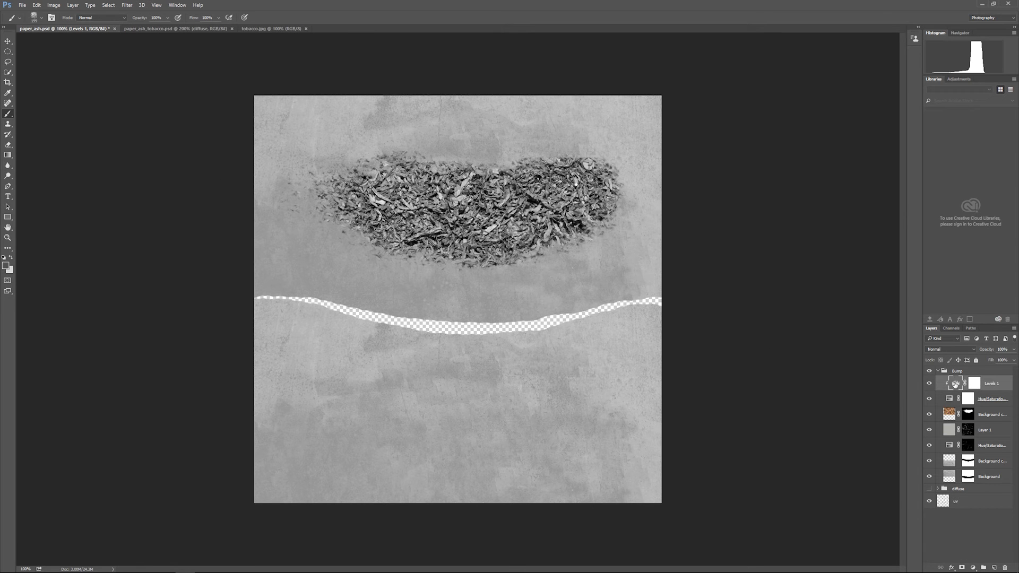
pyautogui.doubleClick(955, 383)
pyautogui.moveTo(775, 303)
pyautogui.mouseDown()
pyautogui.moveTo(796, 303)
pyautogui.moveTo(773, 302)
pyautogui.mouseUp()
pyautogui.click(914, 195)
# Step: Move the Levels layer beneath the top Hue/Saturation layer and clip it to the tobacco copy
pyautogui.moveTo(997, 384); pyautogui.dragTo(998, 408)
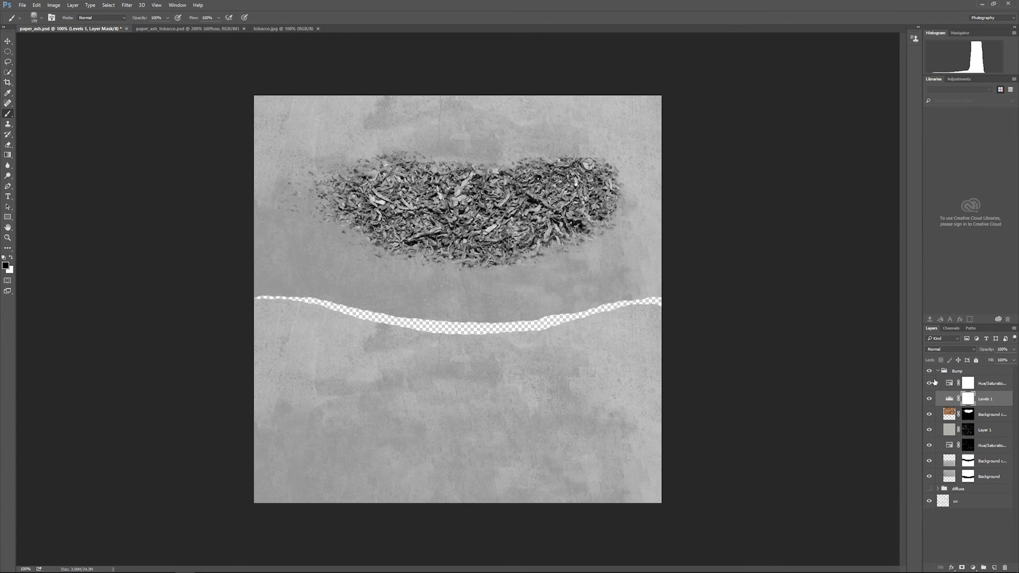
pyautogui.click(72, 5)
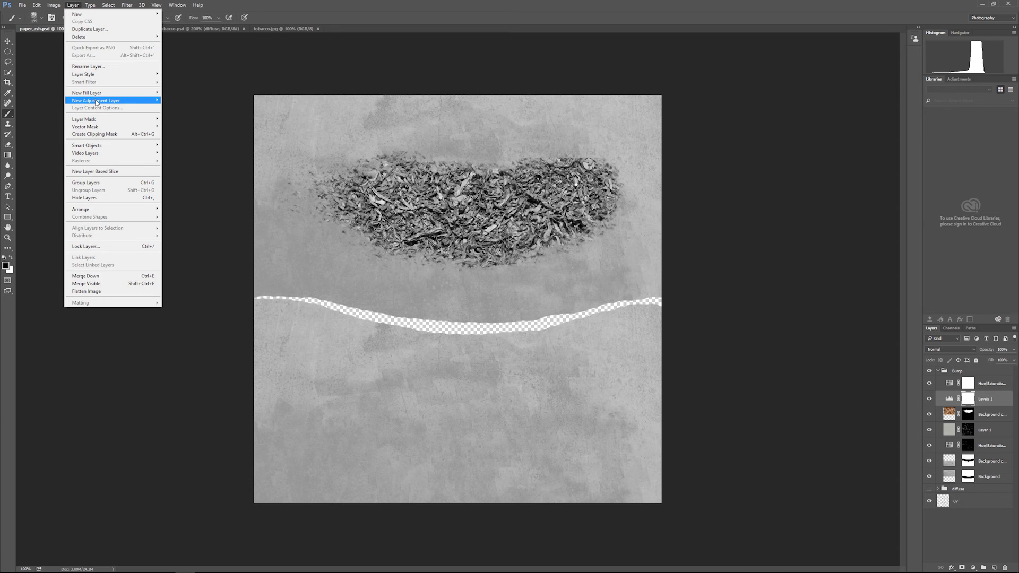
pyautogui.moveTo(97, 102)
pyautogui.click(95, 135)
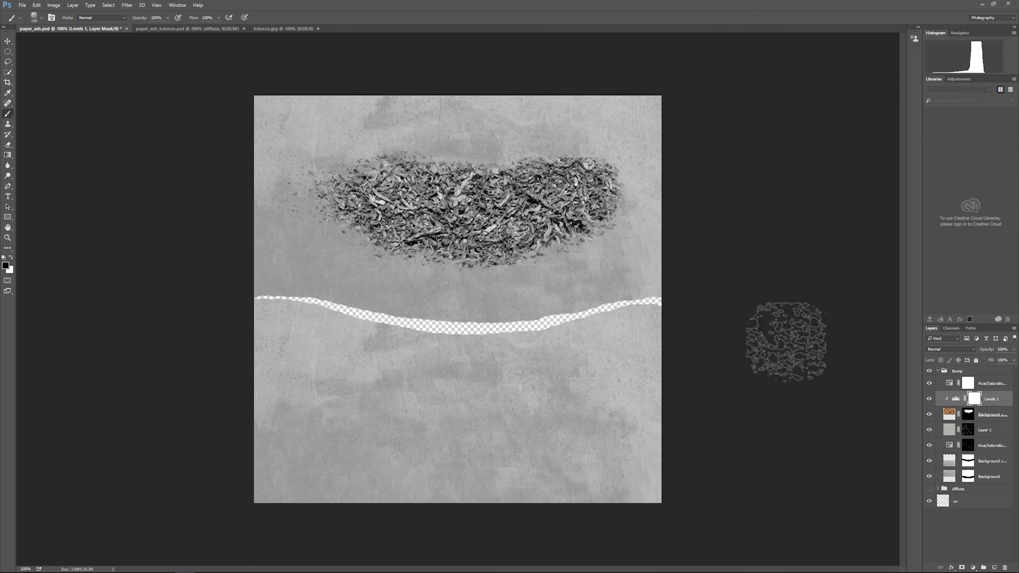
# Step: Brighten the tobacco bump by setting the clipped Levels layer's white input level to 132, and select Layer 1
pyautogui.doubleClick(955, 399)
pyautogui.moveTo(775, 300); pyautogui.dragTo(773, 280)
pyautogui.moveTo(876, 280); pyautogui.dragTo(833, 290)
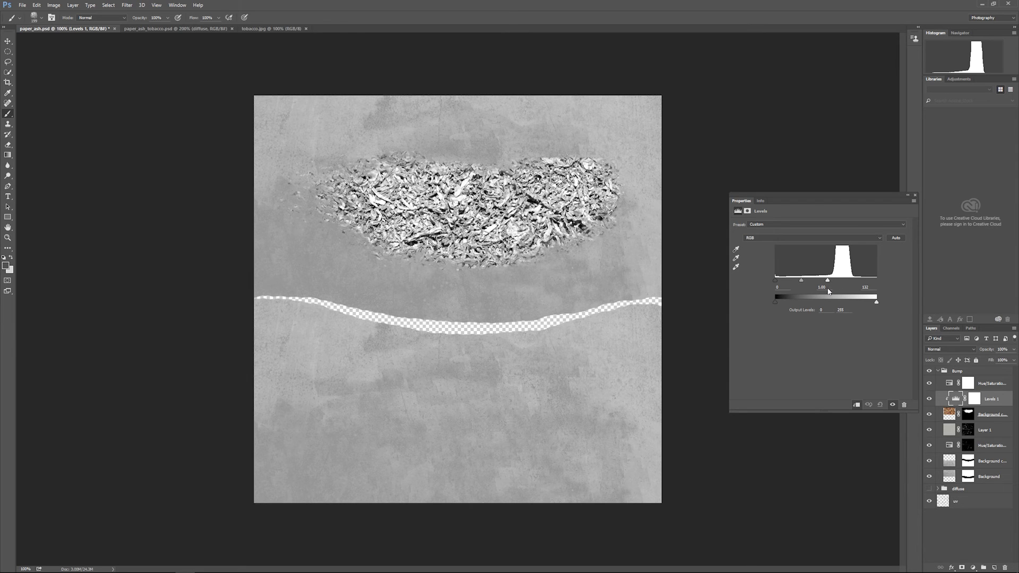
pyautogui.click(915, 196)
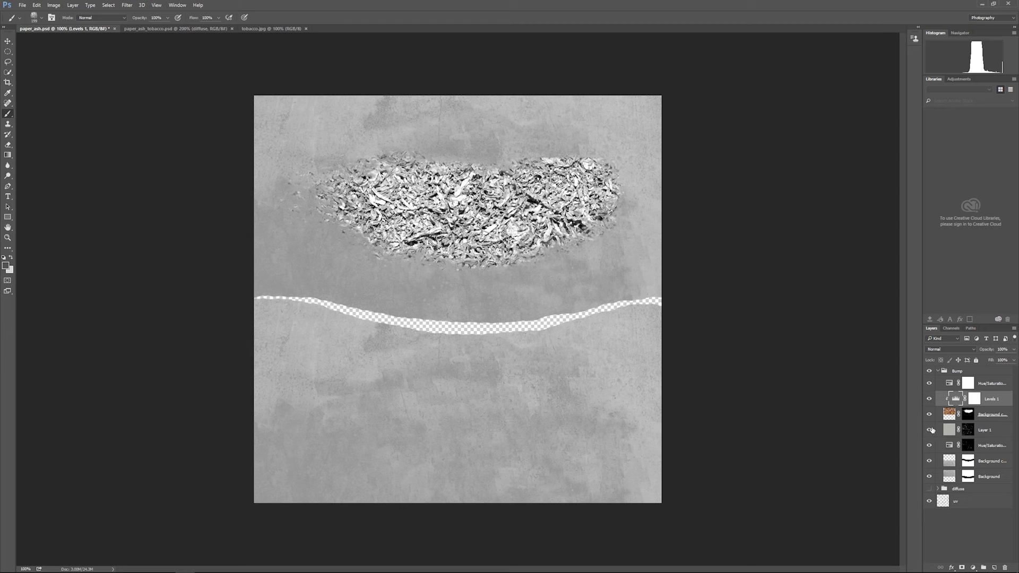
pyautogui.click(995, 434)
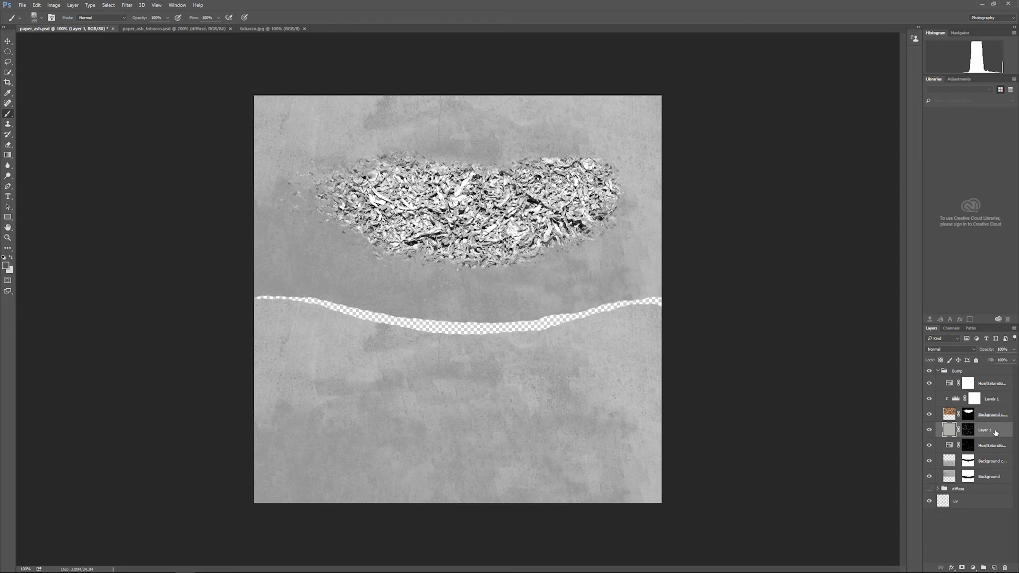
# Step: Add a Levels adjustment layer above Layer 1 in the Bump group and darken the paper with a white output level of 140
pyautogui.click(973, 568)
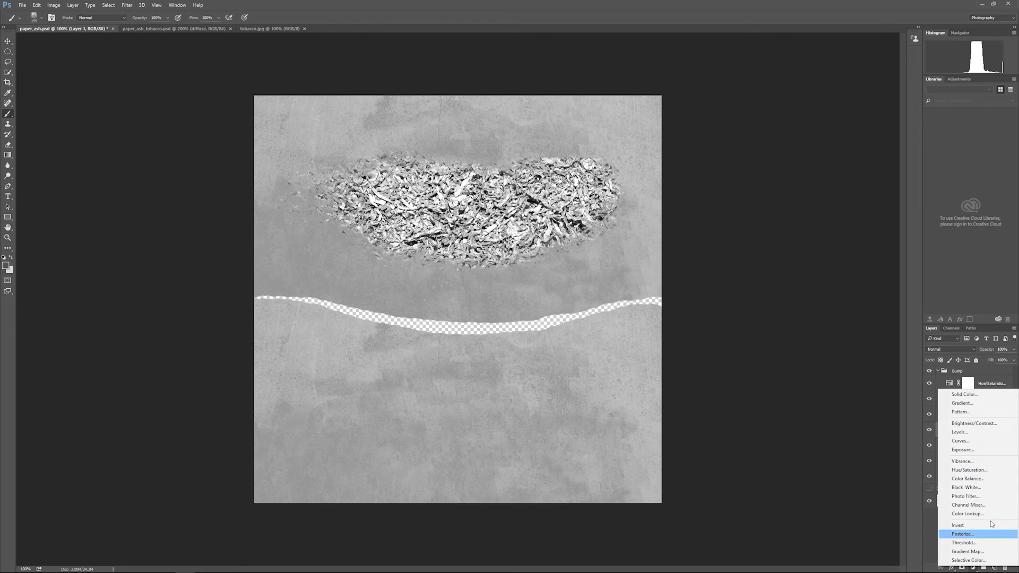
pyautogui.click(975, 432)
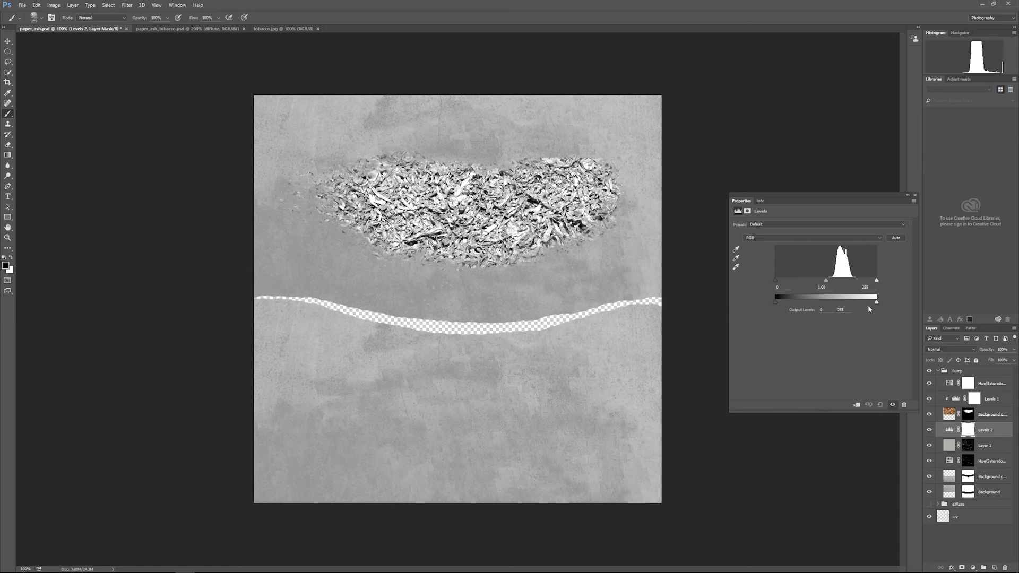
pyautogui.moveTo(876, 301); pyautogui.dragTo(829, 314)
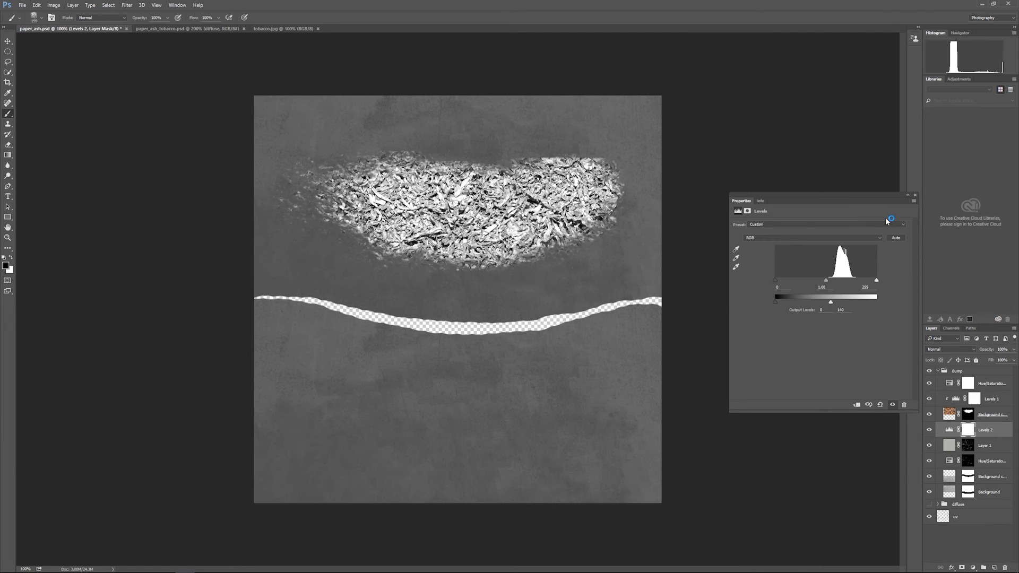
pyautogui.click(913, 196)
# Step: Save the document and export the bump texture as a maximum-quality JPEG, replacing paper_ash_Bump.jpg
pyautogui.click(23, 6)
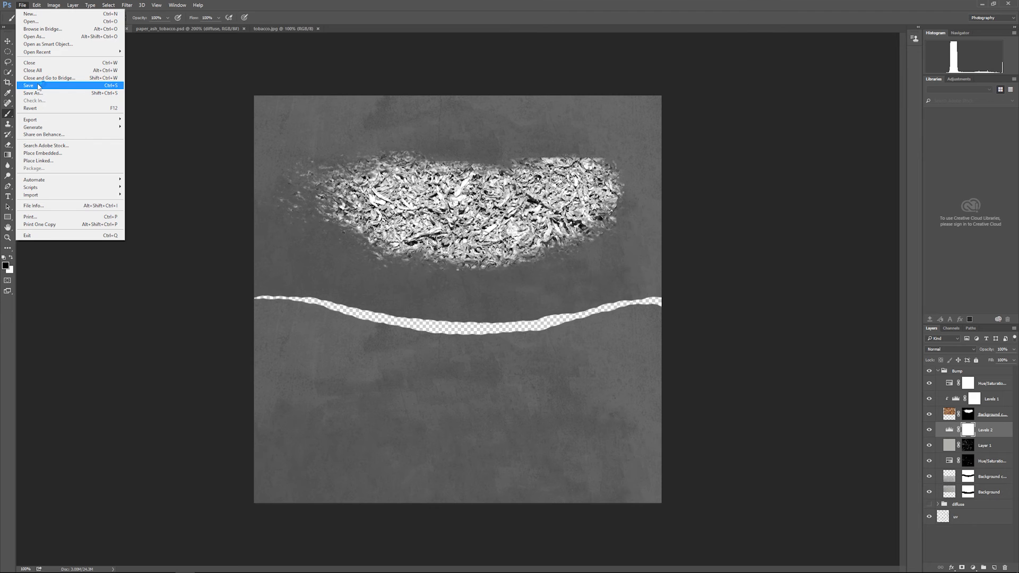
pyautogui.click(38, 87)
pyautogui.click(23, 6)
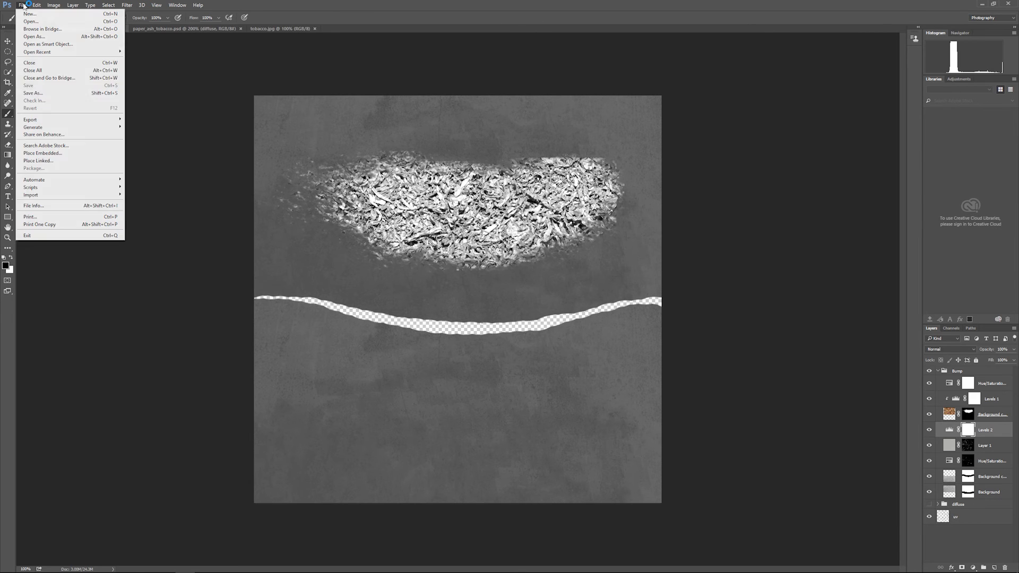
pyautogui.click(37, 94)
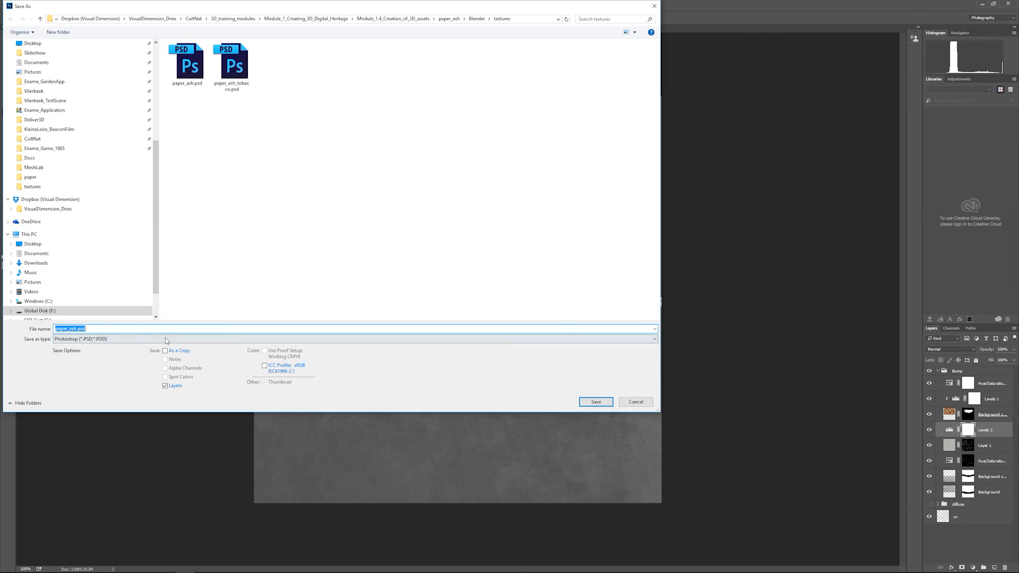
pyautogui.click(167, 340)
pyautogui.click(99, 401)
pyautogui.click(187, 64)
pyautogui.click(595, 402)
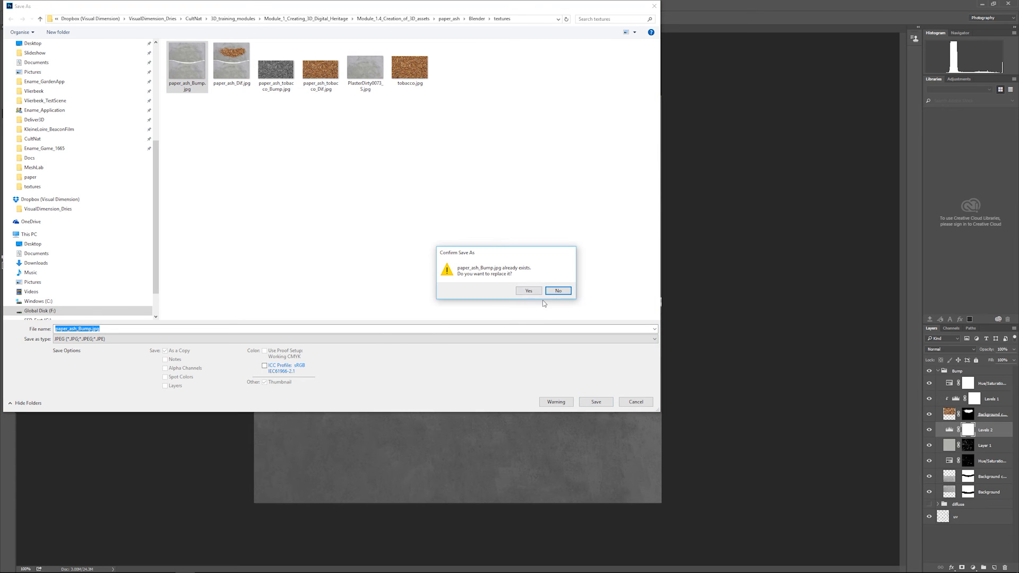
pyautogui.click(587, 291)
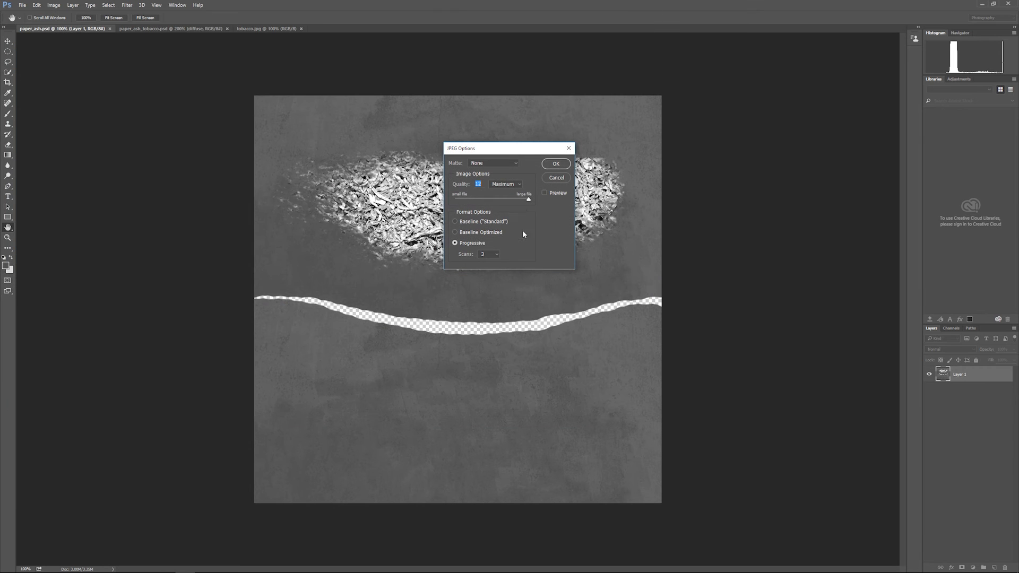
pyautogui.click(555, 165)
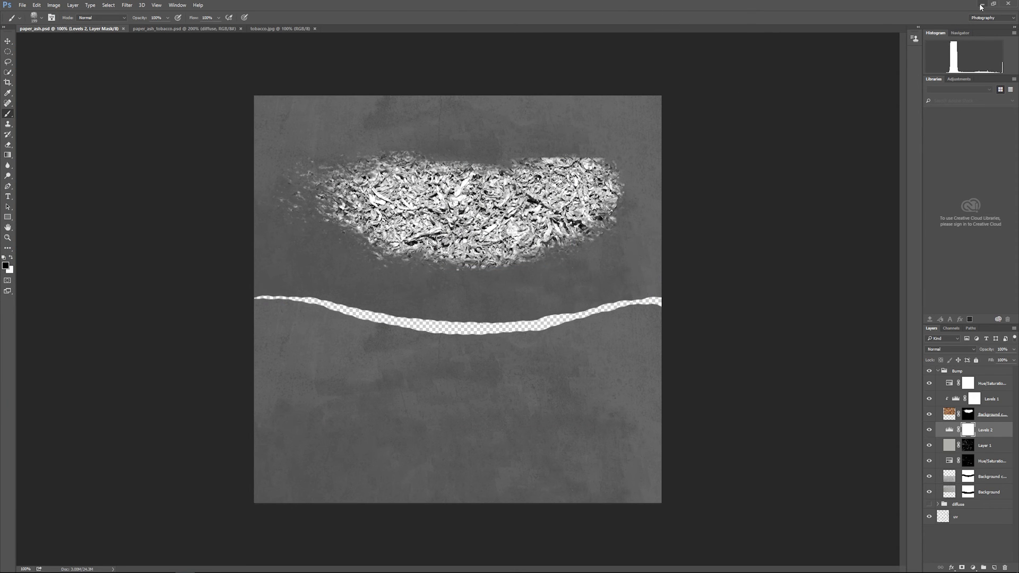
# Step: Switch to Blender and reload the paper_ash_Bump.jpg image in the paper material's bump texture
pyautogui.click(981, 6)
pyautogui.moveTo(649, 203); pyautogui.dragTo(705, 192, button='middle')
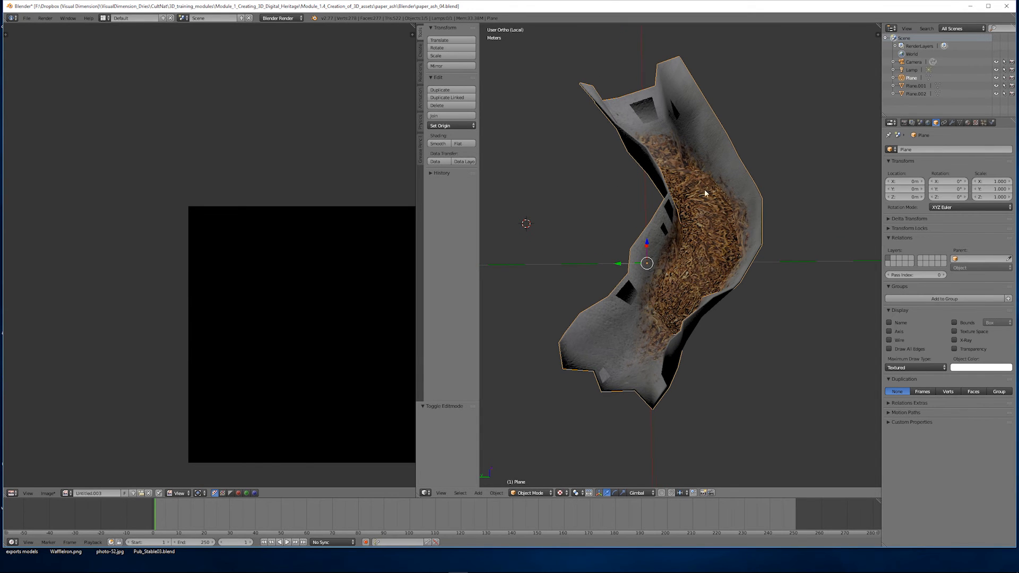
pyautogui.click(967, 123)
pyautogui.click(975, 123)
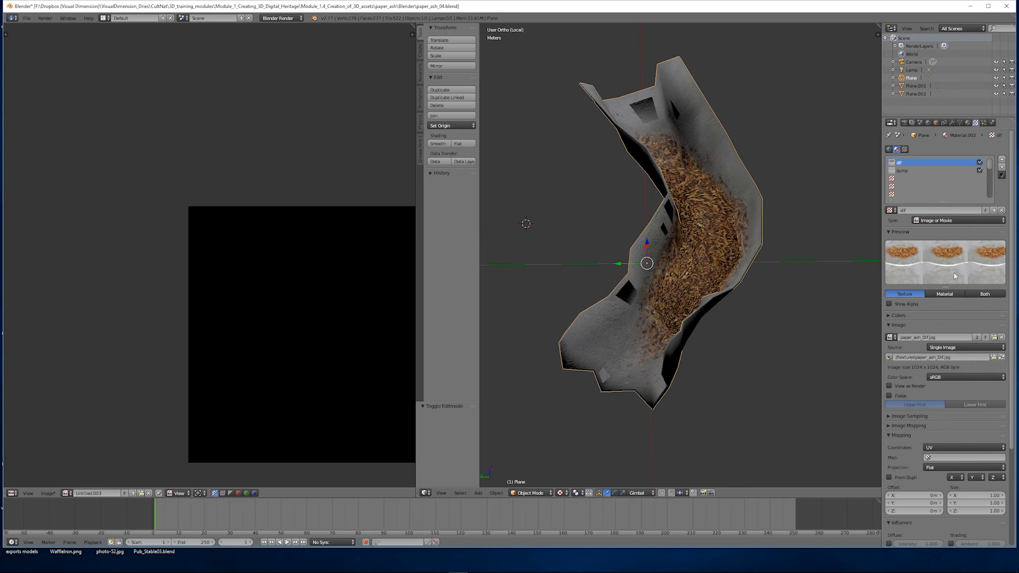
pyautogui.click(920, 171)
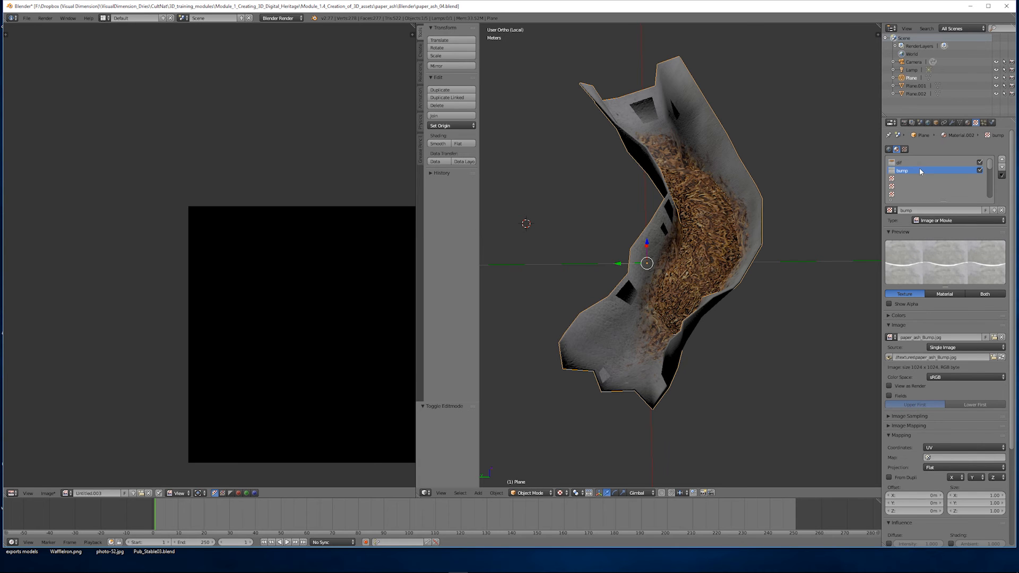
pyautogui.click(1001, 358)
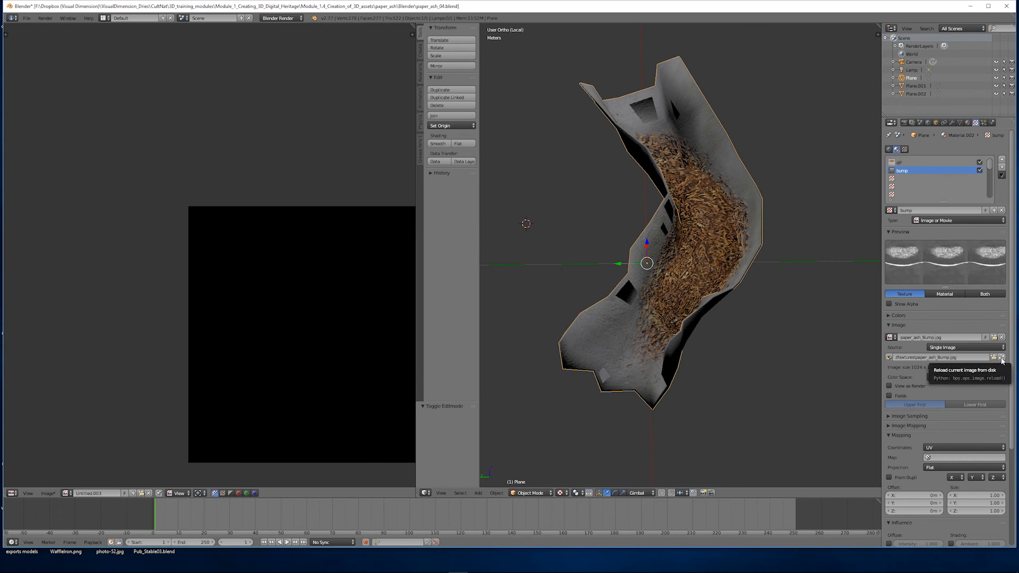
pyautogui.moveTo(740, 256); pyautogui.dragTo(725, 256, button='middle')
pyautogui.scroll(4, 726, 250)
pyautogui.moveTo(707, 298); pyautogui.dragTo(731, 184, button='middle')
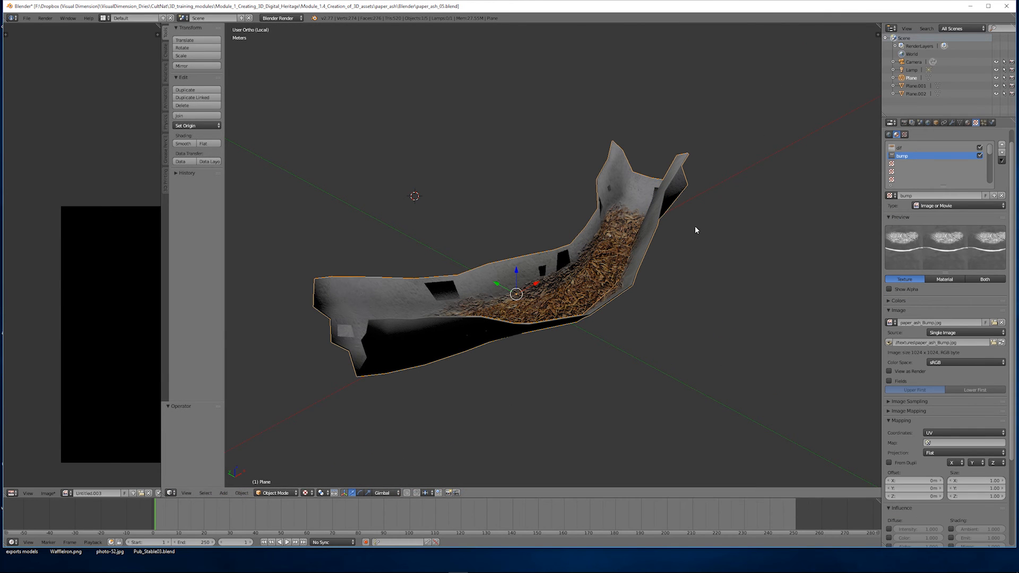
# Step: Rename the paper object as paper_ash
pyautogui.click(936, 123)
pyautogui.click(911, 149)
pyautogui.press('BackSpace')
pyautogui.write('paper_ash')
pyautogui.press('Return')
# Step: Rename the tobacco object as paper_ash_Tobacco and the ground plane as Ground
pyautogui.click(915, 85)
pyautogui.click(915, 149)
pyautogui.write('paper_ash_Tobacco')
pyautogui.press('Return')
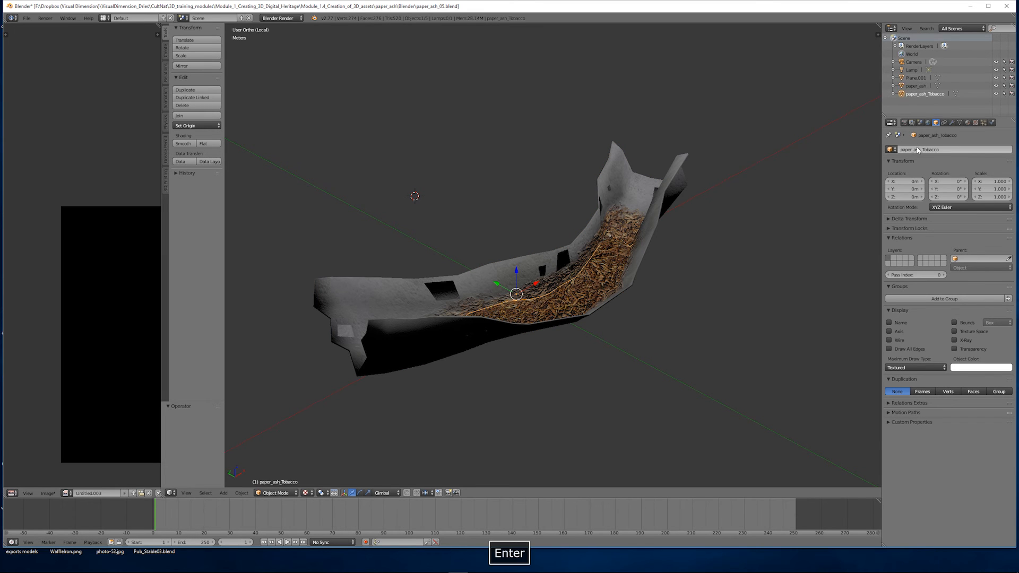
pyautogui.hotkey('shift', 'g')
pyautogui.press('Return')
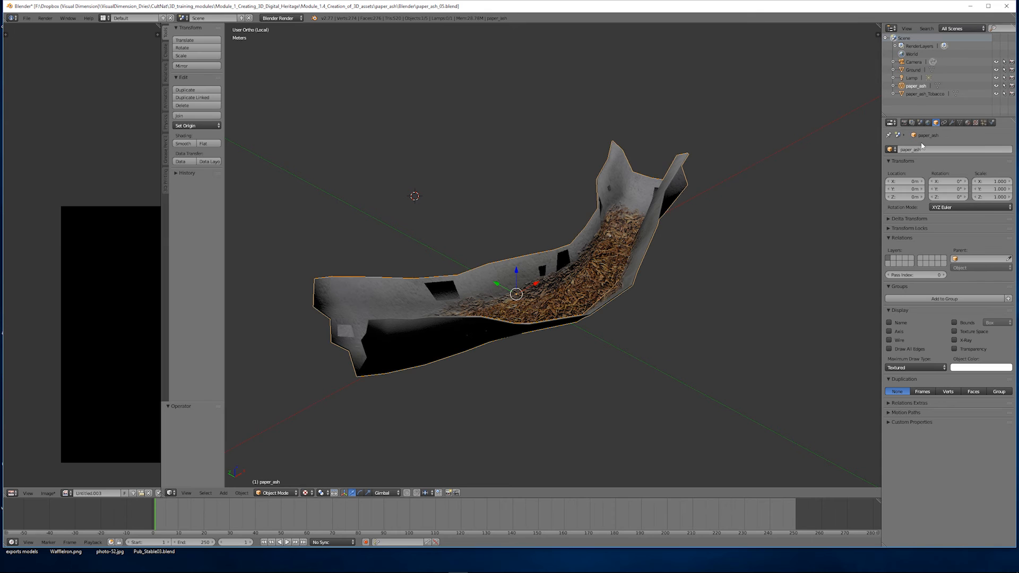
# Step: Rename the paper's material as paper_ash_mat and the tobacco's material as paper_ash_Tobacco
pyautogui.click(967, 123)
pyautogui.click(914, 175)
pyautogui.write('paper_ash_mat')
pyautogui.press('Return')
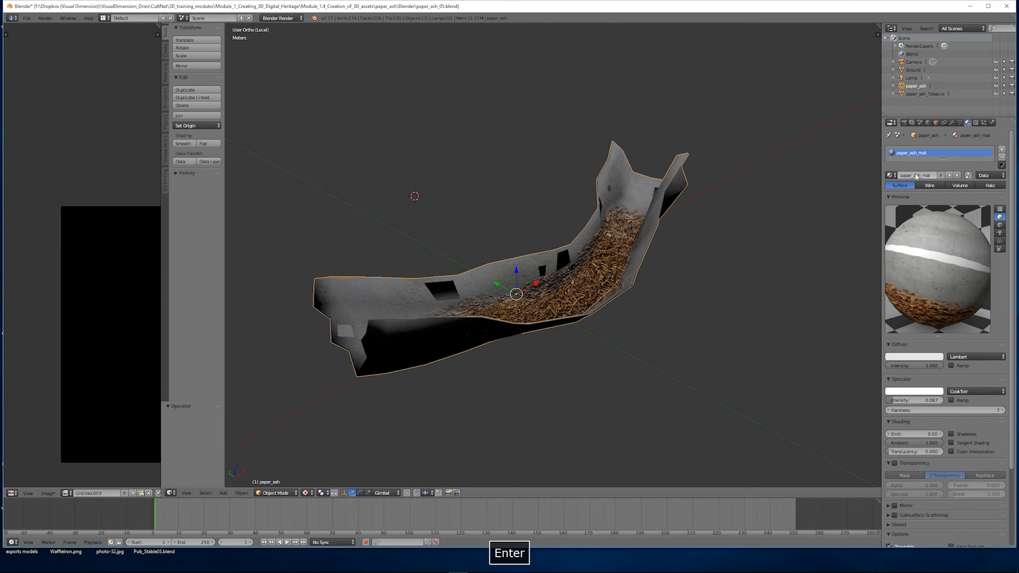
pyautogui.click(902, 95)
pyautogui.click(910, 174)
pyautogui.write('paper_ash_Tobacco')
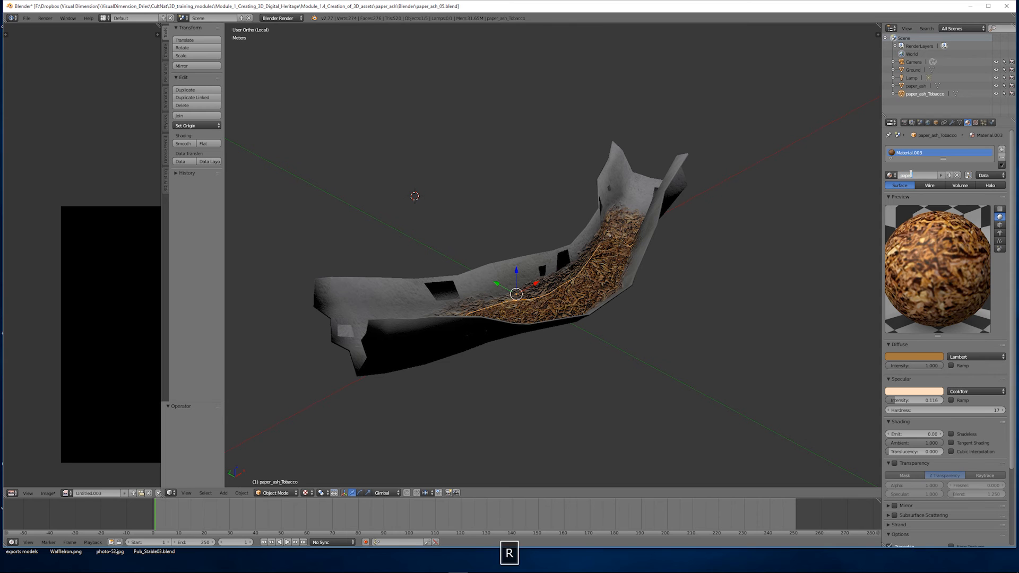
pyautogui.press('Return')
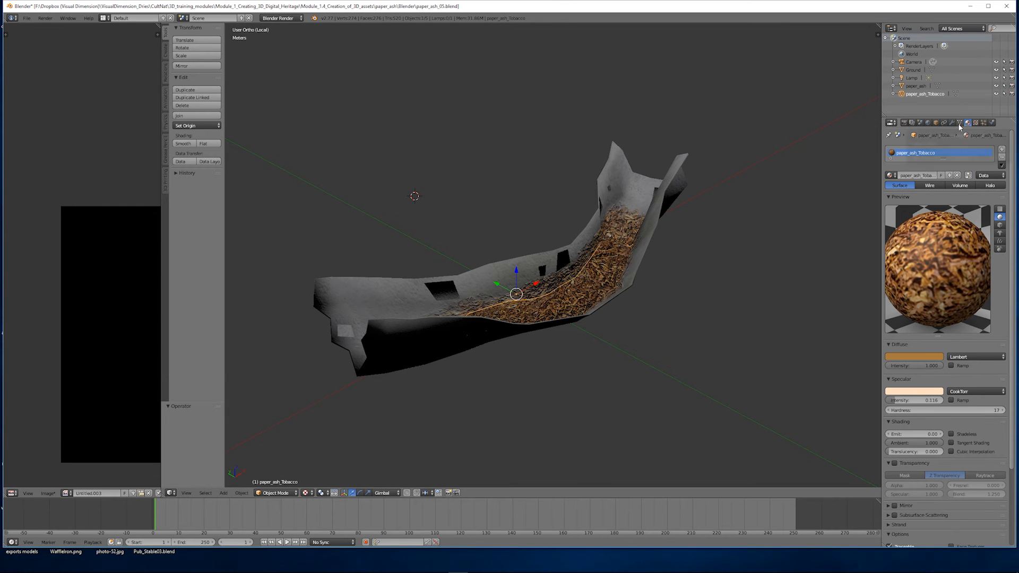
# Step: Duplicate the paper_ash object in place
pyautogui.click(913, 86)
pyautogui.moveTo(653, 223); pyautogui.dragTo(622, 206, button='middle')
pyautogui.hotkey('shift', 'd')
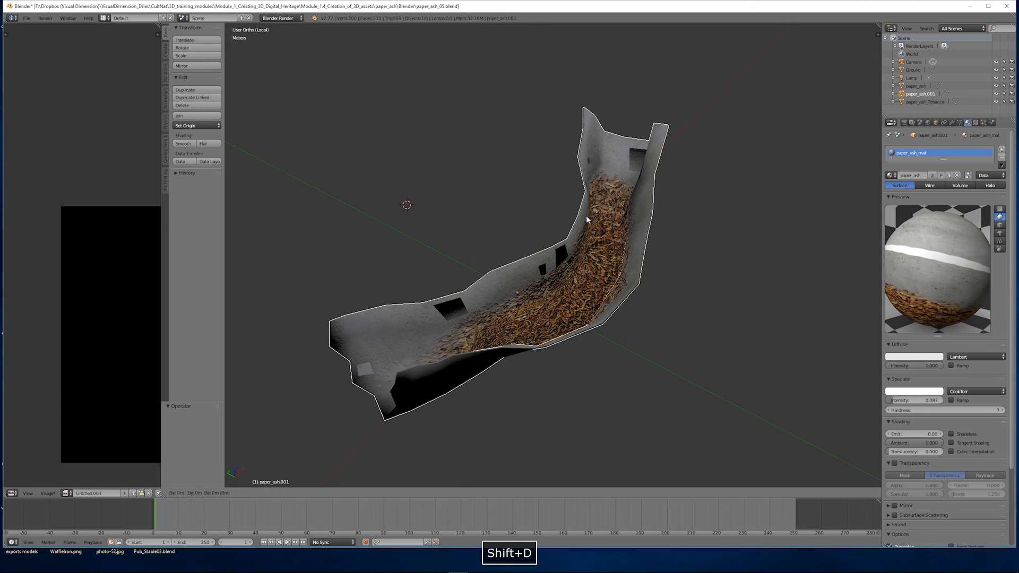
pyautogui.press('Escape')
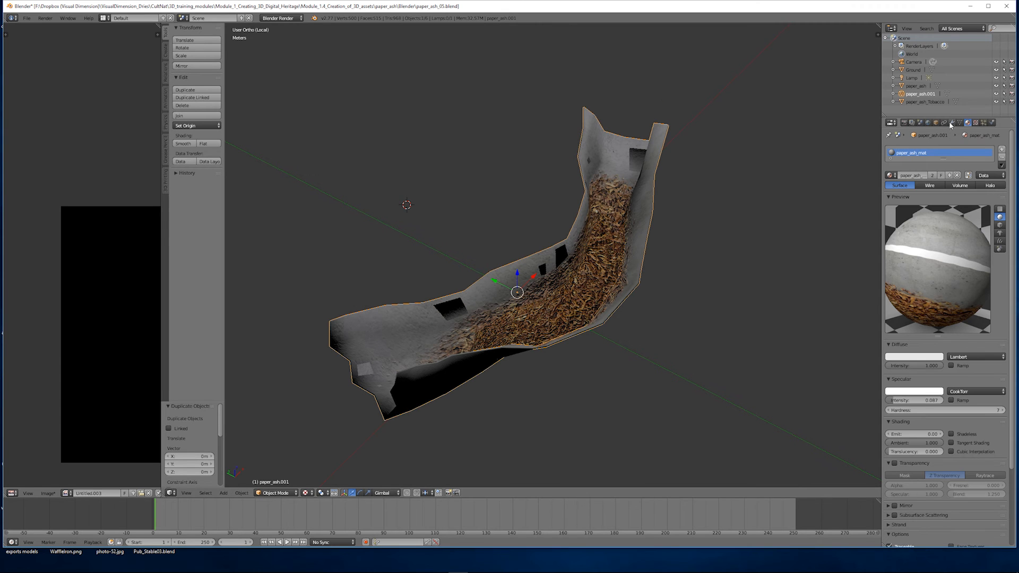
# Step: Add a Subdivision Surface modifier to the paper duplicate, using Simple subdivision and 3 view subdivisions
pyautogui.click(952, 123)
pyautogui.click(923, 150)
pyautogui.click(863, 282)
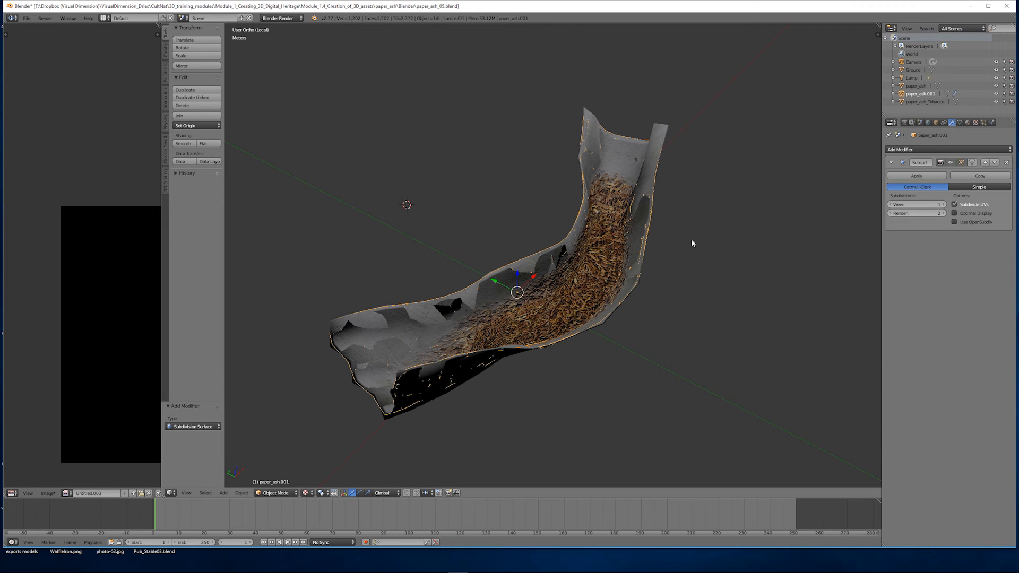
pyautogui.click(978, 187)
pyautogui.click(944, 205)
pyautogui.click(944, 206)
# Step: Examine the subdivided paper's mesh density in wireframe, both in the full scene and in isolation
pyautogui.moveTo(684, 196); pyautogui.dragTo(584, 217, button='middle')
pyautogui.press('z')
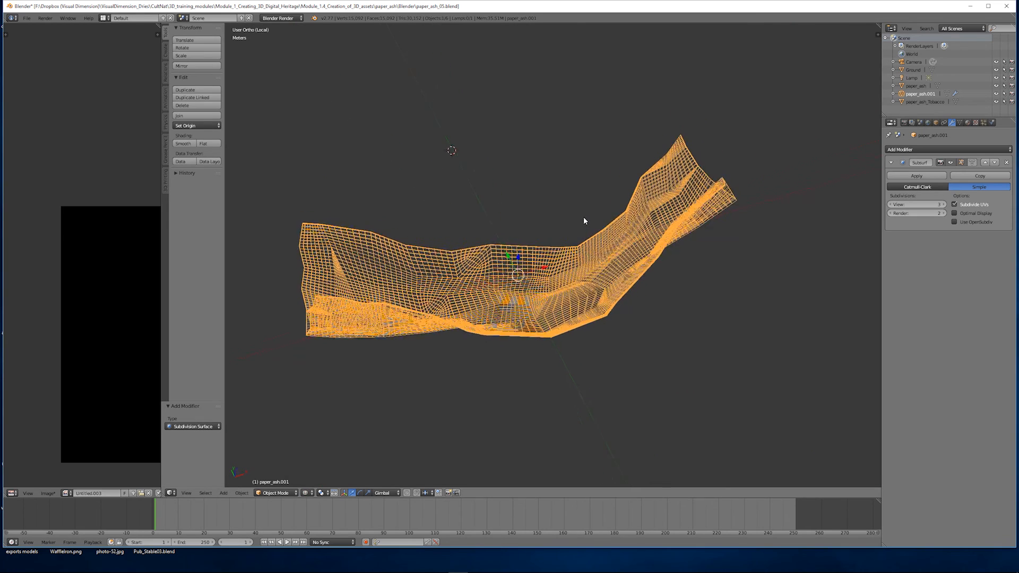
pyautogui.press('z')
pyautogui.press('KP_Divide')
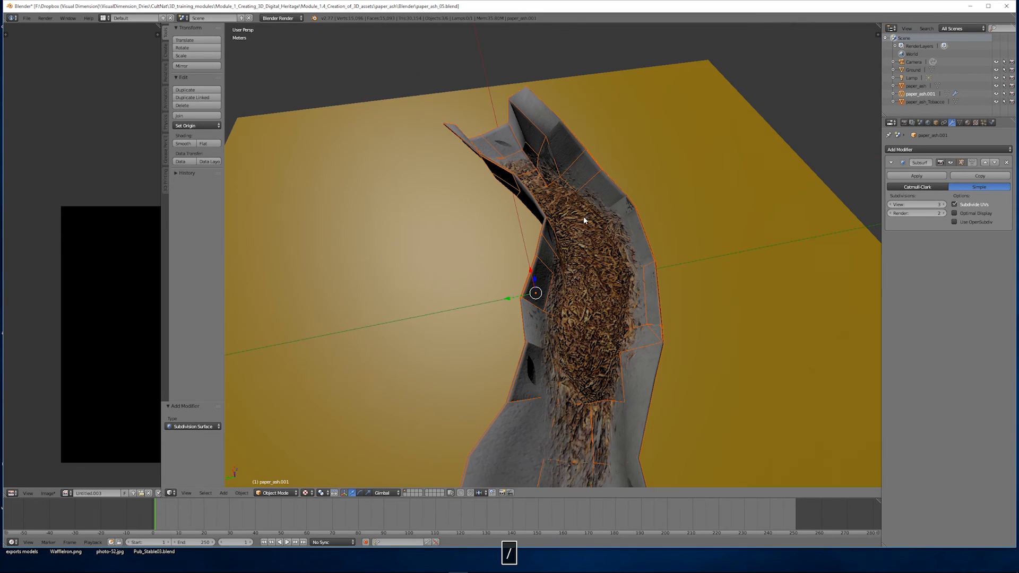
pyautogui.press('a')
pyautogui.press('z')
pyautogui.rightClick(596, 214)
pyautogui.press('z')
pyautogui.press('KP_Divide')
pyautogui.moveTo(600, 246); pyautogui.dragTo(393, 247, button='middle')
# Step: Set the Subdivision Surface modifier's view subdivisions to 2
pyautogui.click(890, 205)
pyautogui.click(943, 204)
pyautogui.moveTo(563, 222); pyautogui.dragTo(533, 238, button='middle')
pyautogui.click(890, 204)
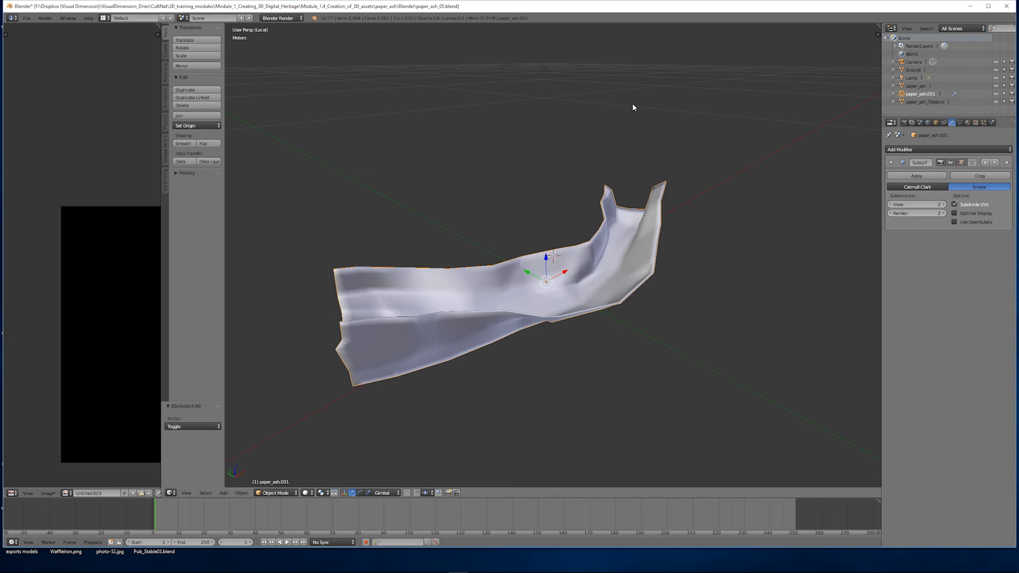
# Step: Rename the subdivided paper duplicate as paper_ash_highres
pyautogui.click(935, 122)
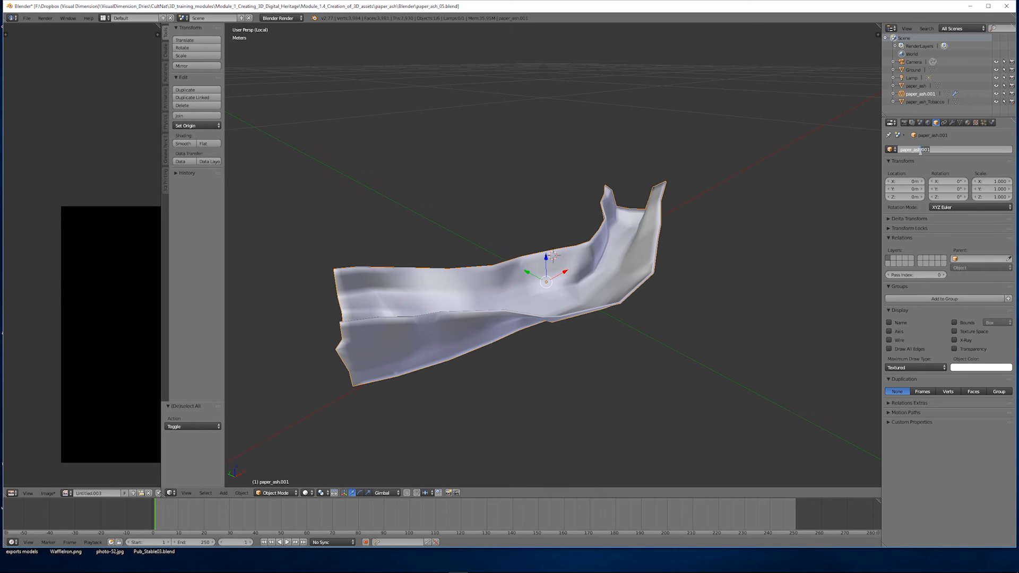
pyautogui.write('_highres')
pyautogui.press('Return')
# Step: Isolate the original and high-resolution papers together and unlink the material from paper_ash_highres
pyautogui.press('KP_Divide')
pyautogui.moveTo(575, 255); pyautogui.dragTo(507, 266, button='middle')
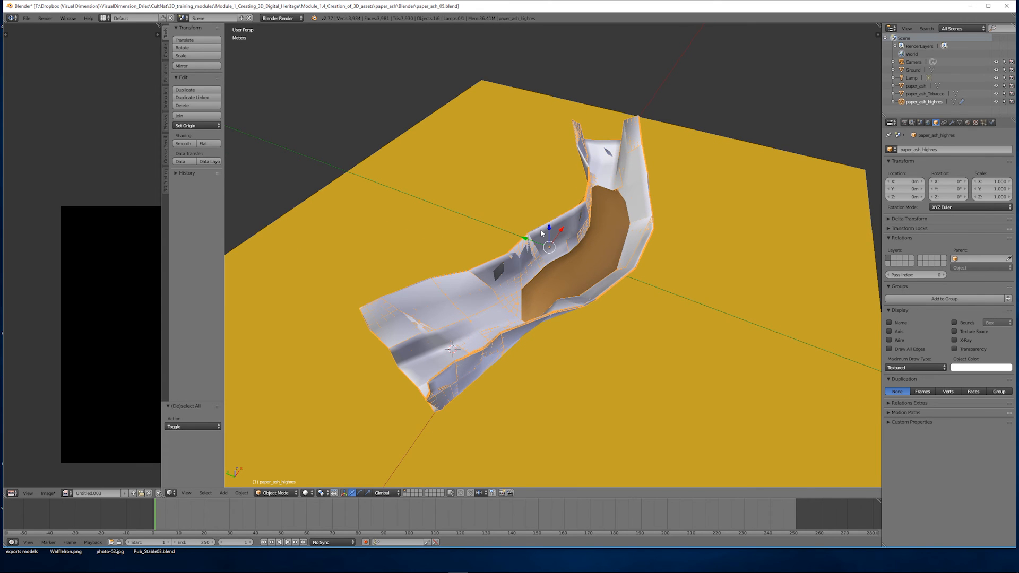
pyautogui.press('KP_Divide')
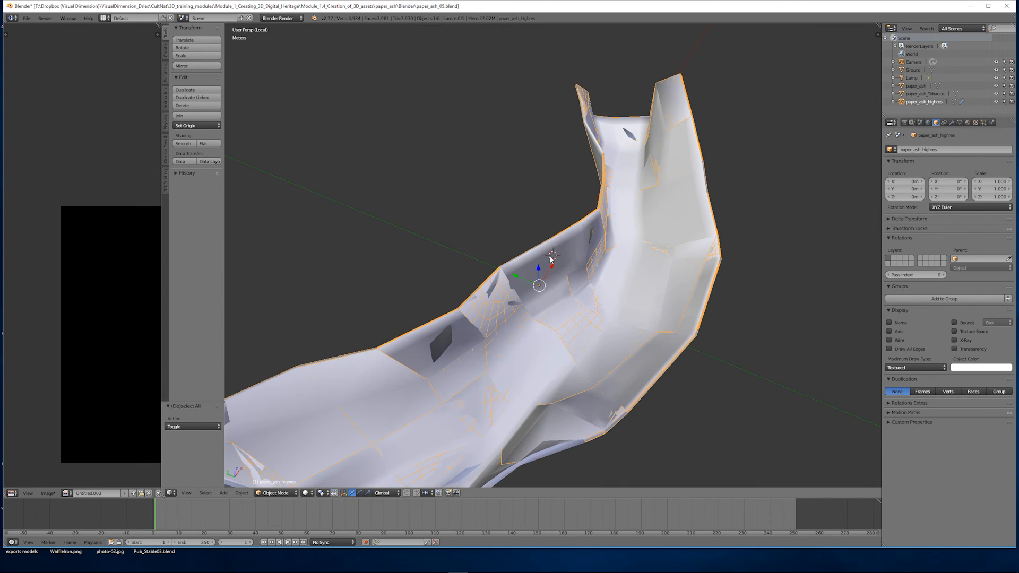
pyautogui.scroll(-2, 550, 258)
pyautogui.keyDown('shift'); pyautogui.moveTo(550, 258); pyautogui.dragTo(529, 232, button='middle'); pyautogui.keyUp('shift')
pyautogui.rightClick(536, 238)
pyautogui.rightClick(536, 238)
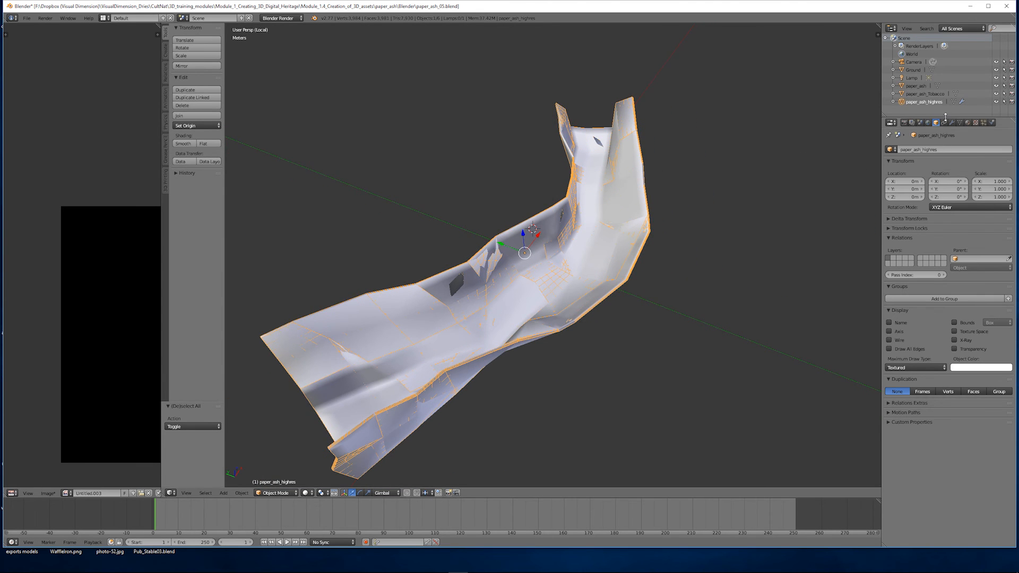
pyautogui.click(967, 123)
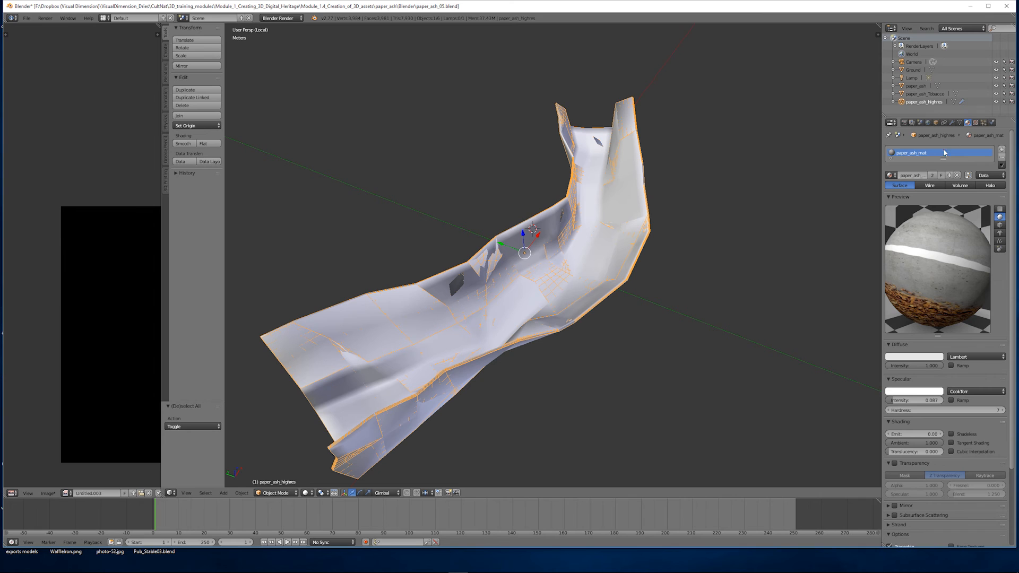
pyautogui.click(958, 176)
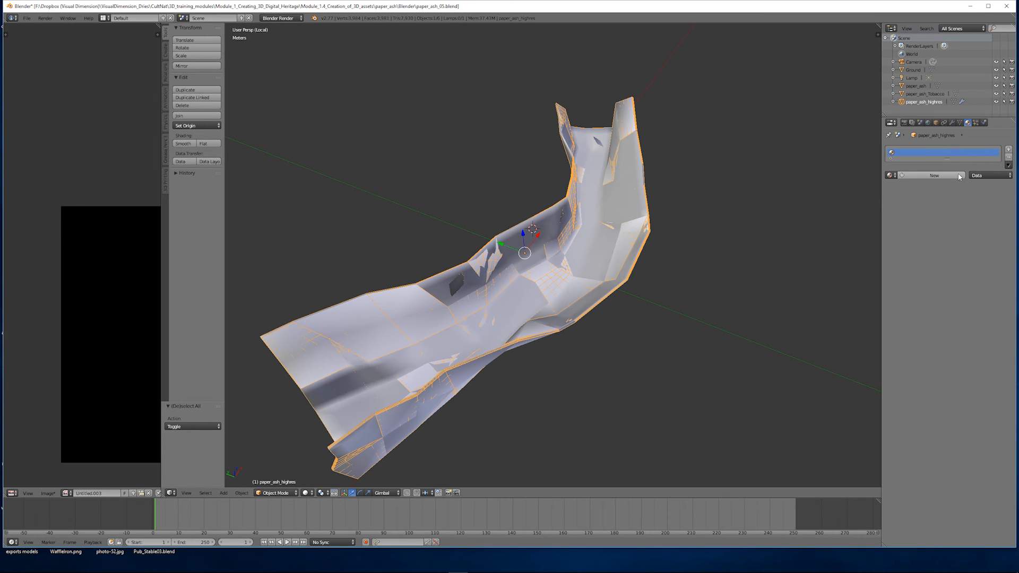
# Step: Add a new image texture in the third texture slot of the paper_ash object's material
pyautogui.click(901, 88)
pyautogui.click(976, 123)
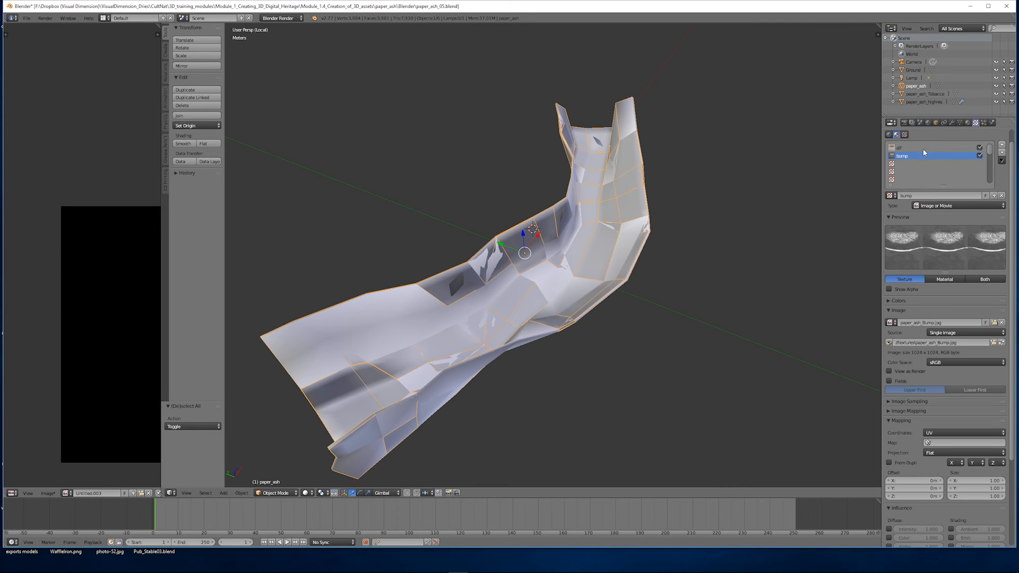
pyautogui.moveTo(632, 212); pyautogui.dragTo(652, 220, button='middle')
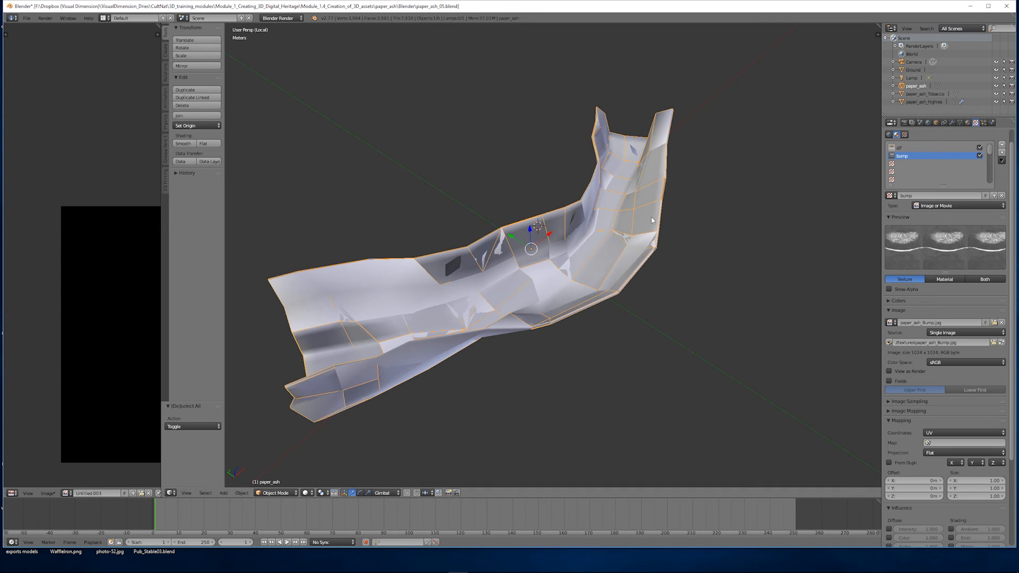
pyautogui.click(909, 164)
pyautogui.click(934, 196)
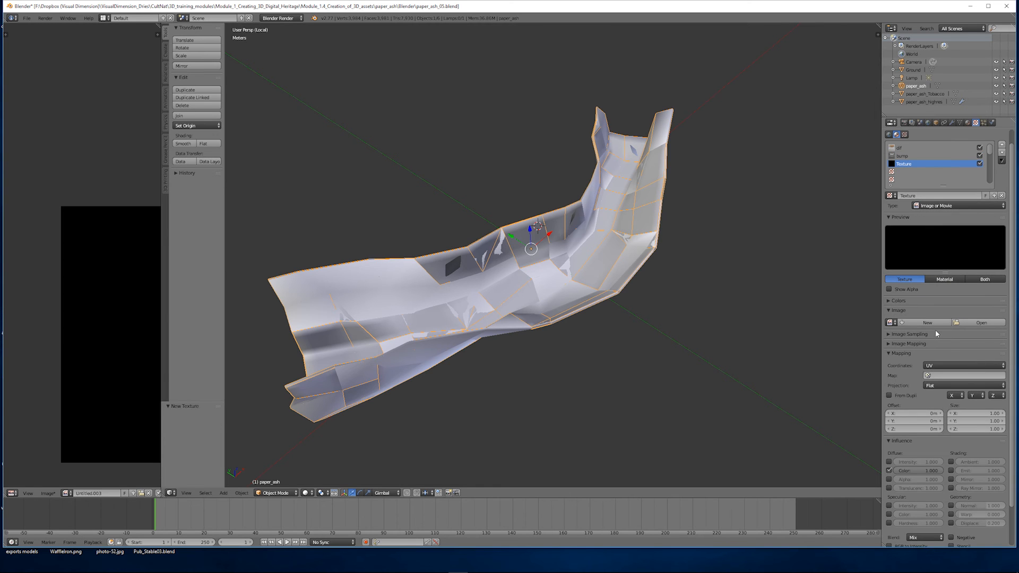
pyautogui.scroll(1, 937, 271)
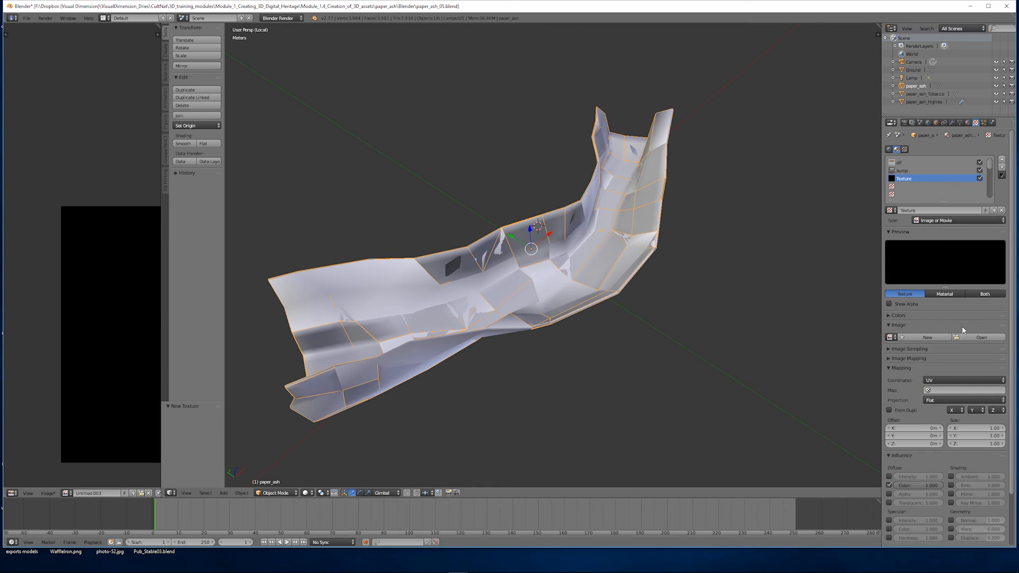
# Step: Create a blank 1024 × 1024 px image named normal without alpha for the third texture slot
pyautogui.click(916, 340)
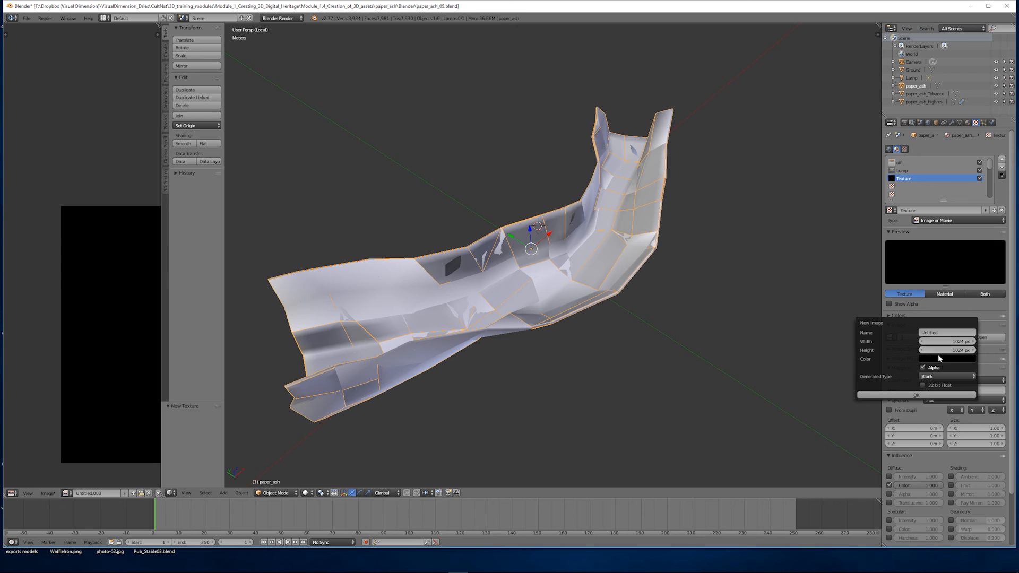
pyautogui.click(924, 368)
pyautogui.write('n')
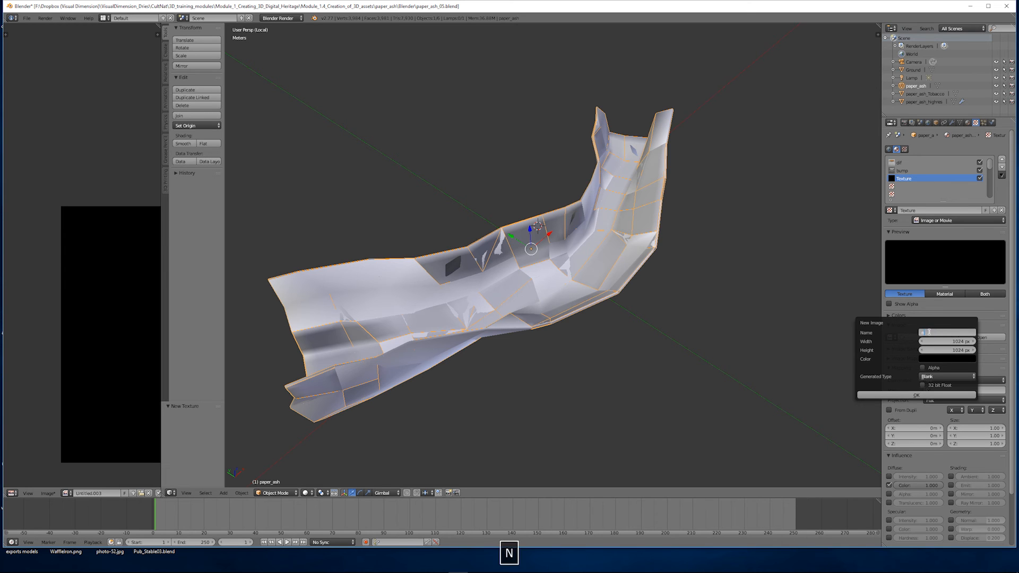
pyautogui.write('ormal')
pyautogui.press('Return')
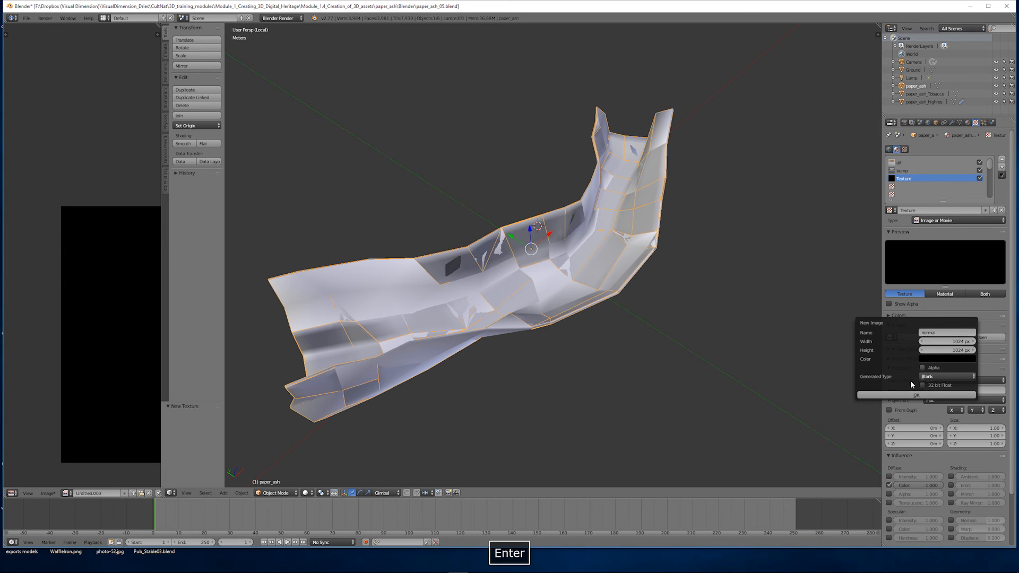
pyautogui.click(900, 393)
# Step: Make the texture influence only the geometry normal and enable tangent-space Normal Map in its image sampling
pyautogui.scroll(-5, 928, 377)
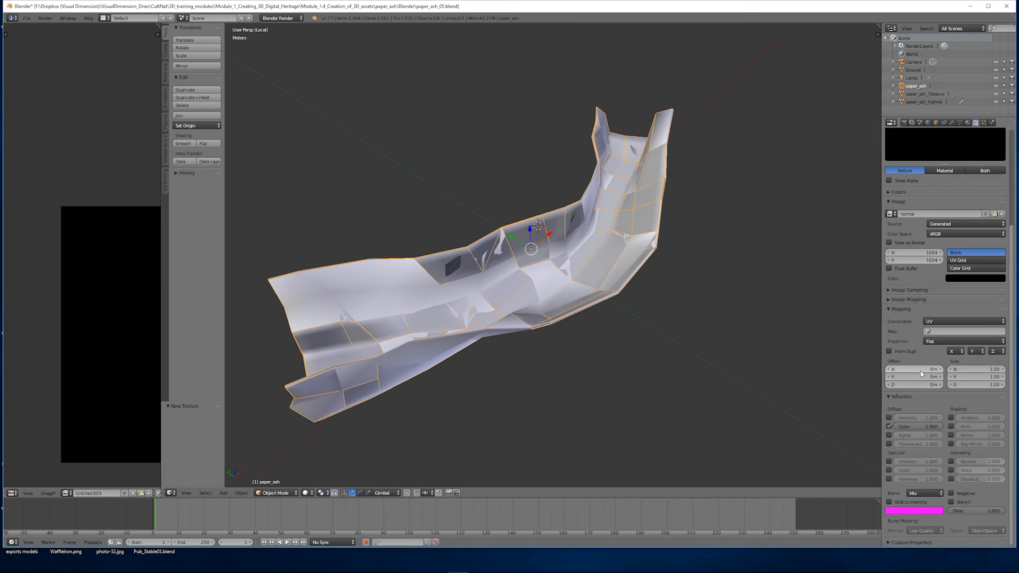
pyautogui.click(950, 461)
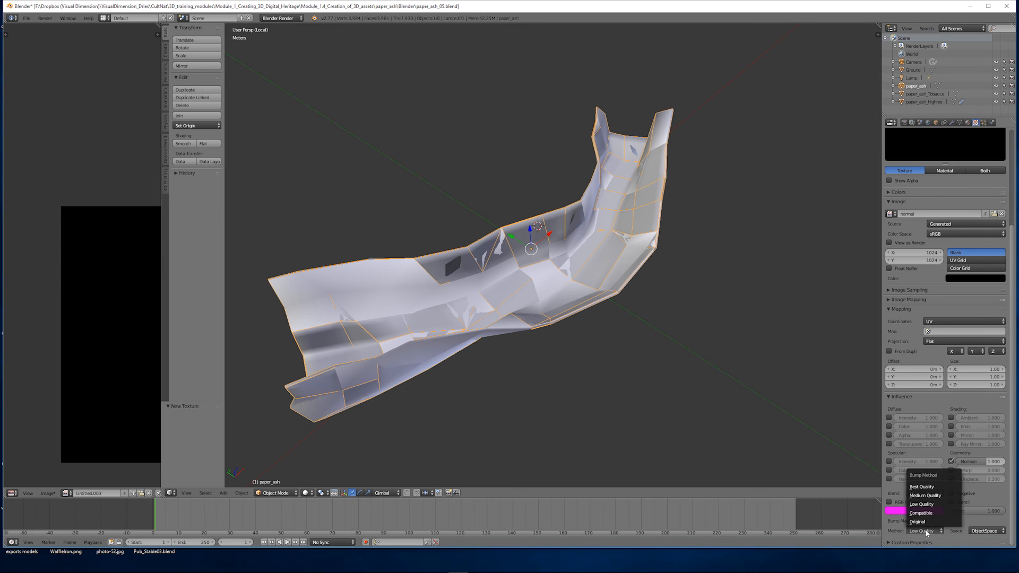
pyautogui.scroll(5, 985, 407)
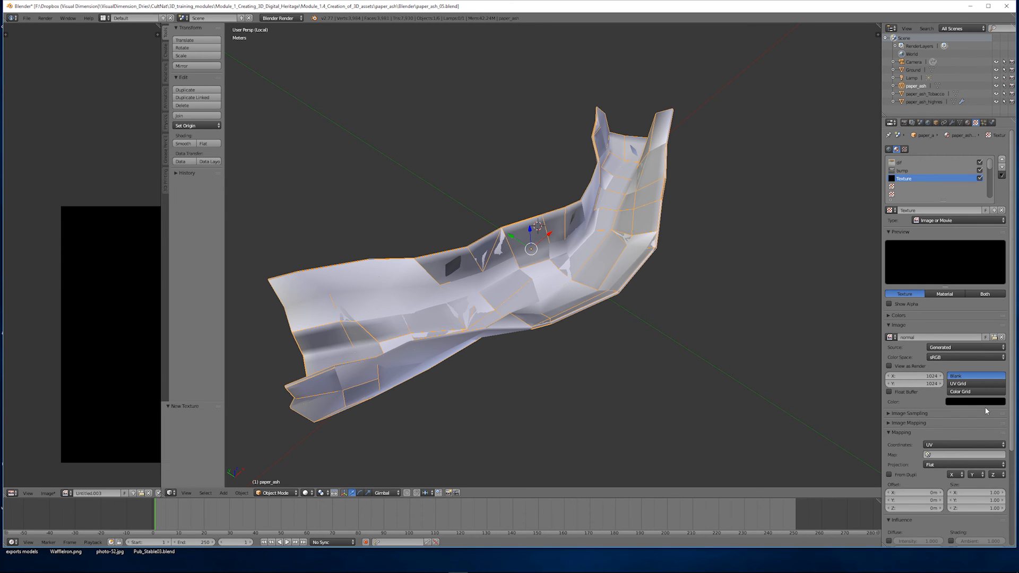
pyautogui.click(923, 413)
pyautogui.click(964, 427)
pyautogui.scroll(-4, 958, 427)
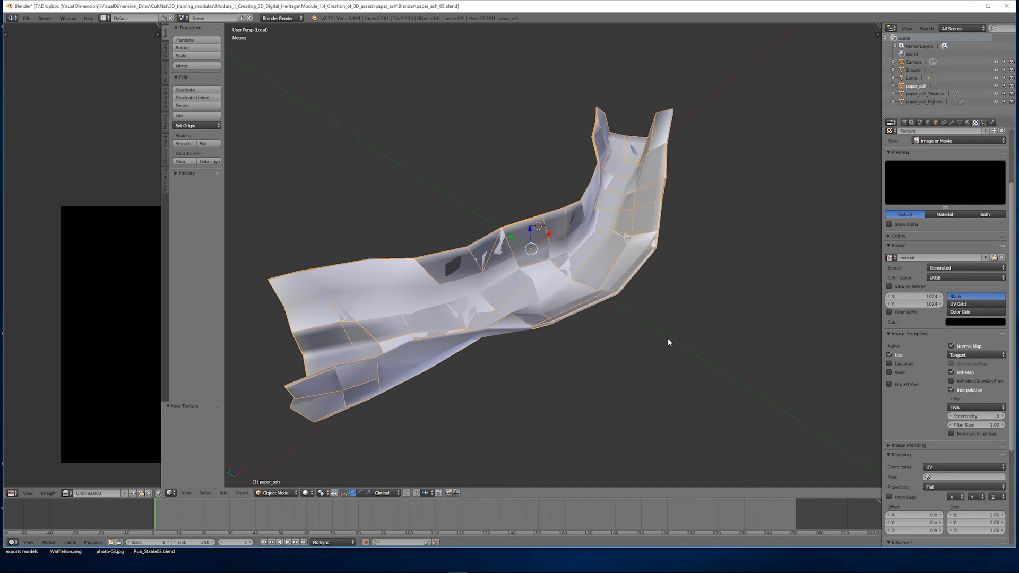
# Step: Widen the image editor, select all of paper_ash's geometry in Edit Mode, and assign the normal image to its UVs
pyautogui.moveTo(378, 326); pyautogui.dragTo(367, 327, button='middle')
pyautogui.moveTo(162, 346); pyautogui.dragTo(297, 338)
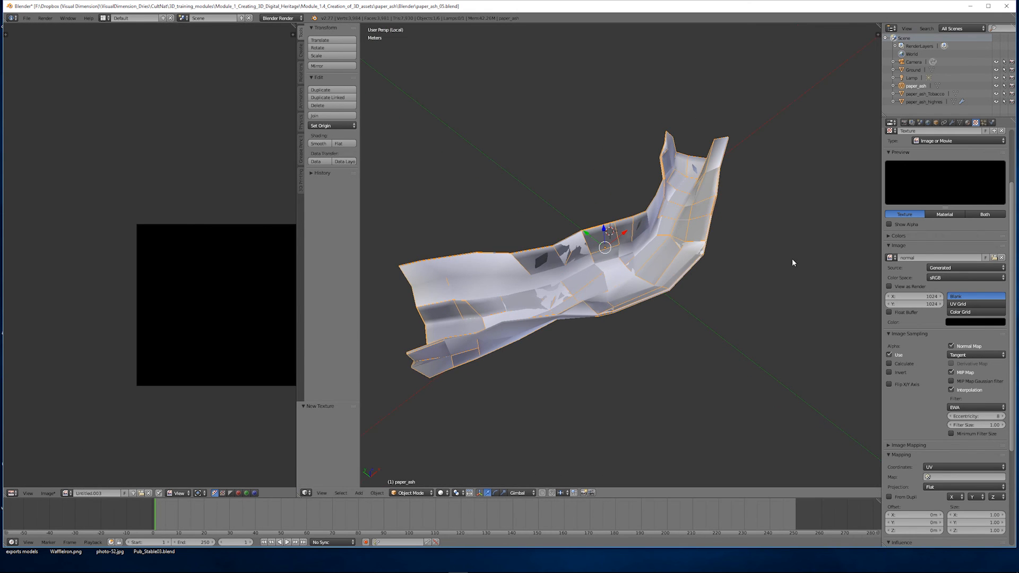
pyautogui.press('Tab')
pyautogui.press('a')
pyautogui.scroll(-8, 203, 348)
pyautogui.scroll(4, 204, 340)
pyautogui.press('a')
pyautogui.press('a')
pyautogui.keyDown('shift'); pyautogui.moveTo(212, 291); pyautogui.dragTo(142, 306, button='middle'); pyautogui.keyUp('shift')
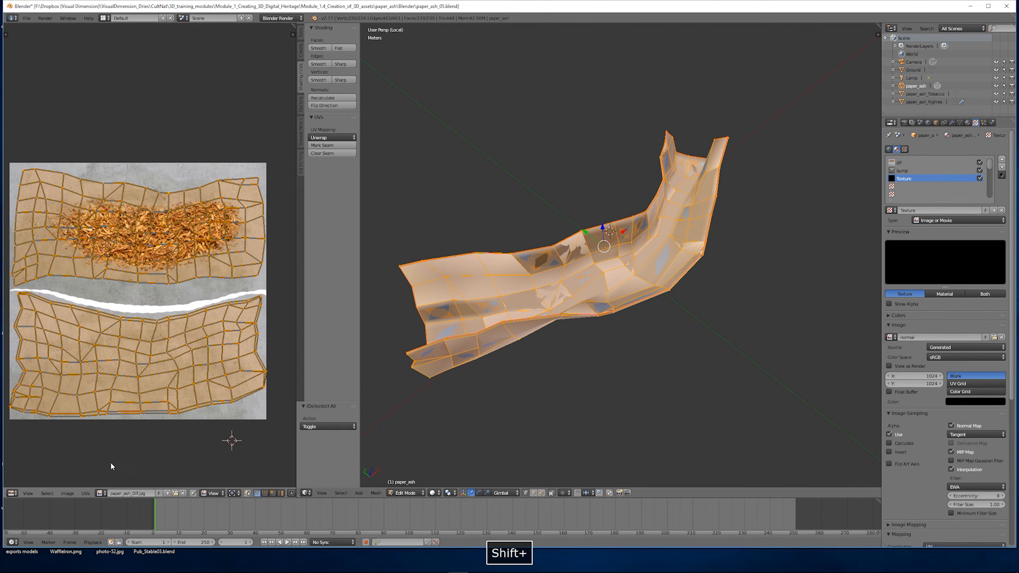
pyautogui.click(99, 493)
pyautogui.click(114, 412)
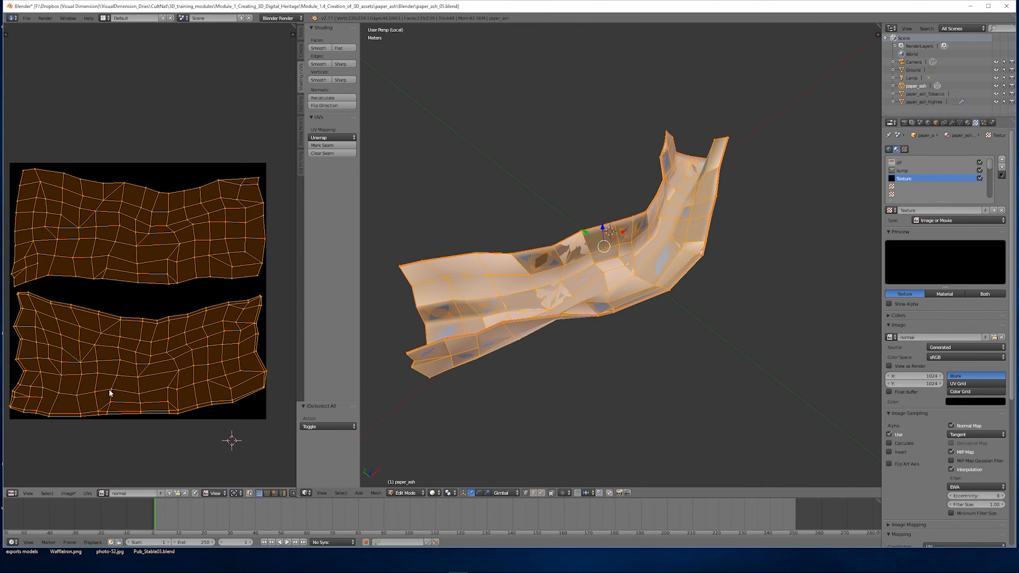
# Step: In wireframe view, select paper_ash_highres together with paper_ash as the active object, and put paper_ash in Edit Mode
pyautogui.scroll(1, 674, 220)
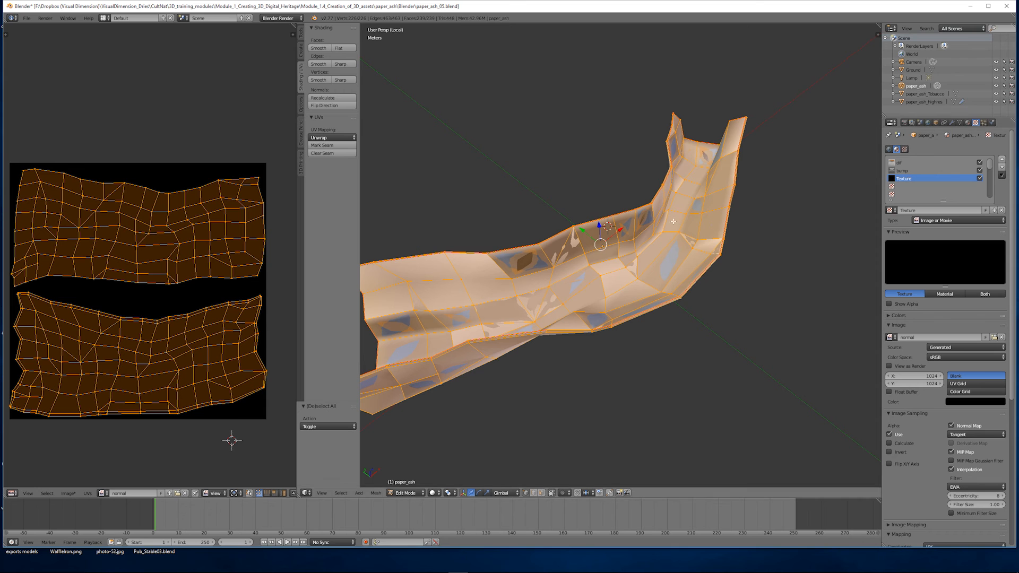
pyautogui.press('Tab')
pyautogui.moveTo(581, 218); pyautogui.dragTo(572, 259, button='middle')
pyautogui.press('z')
pyautogui.rightClick(615, 247)
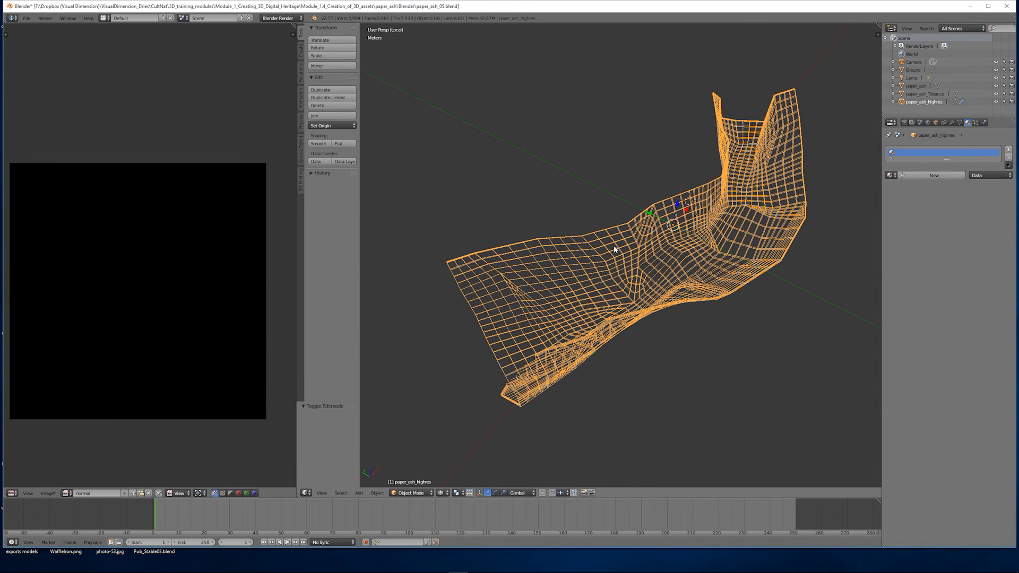
pyautogui.keyDown('shift'); pyautogui.rightClick(616, 228); pyautogui.keyUp('shift')
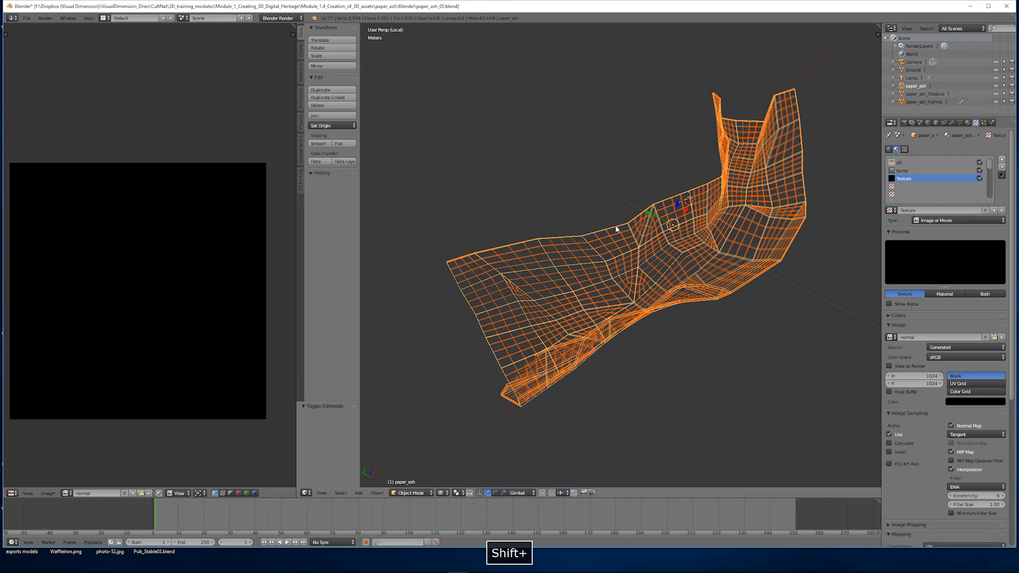
pyautogui.press('Tab')
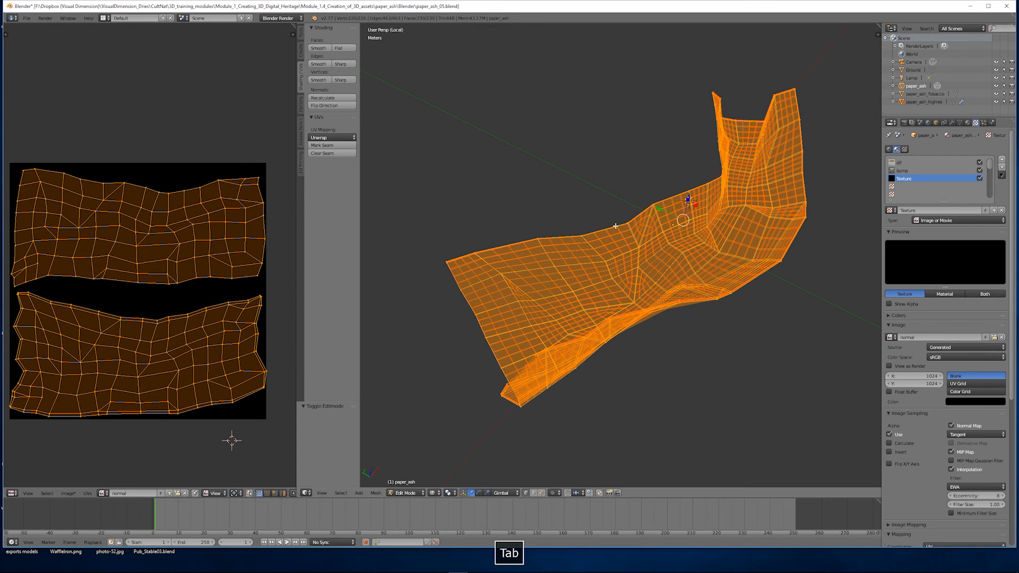
# Step: Set the render resolution to 1024 × 1024 px at 100%
pyautogui.click(904, 123)
pyautogui.click(923, 210)
pyautogui.write('1024')
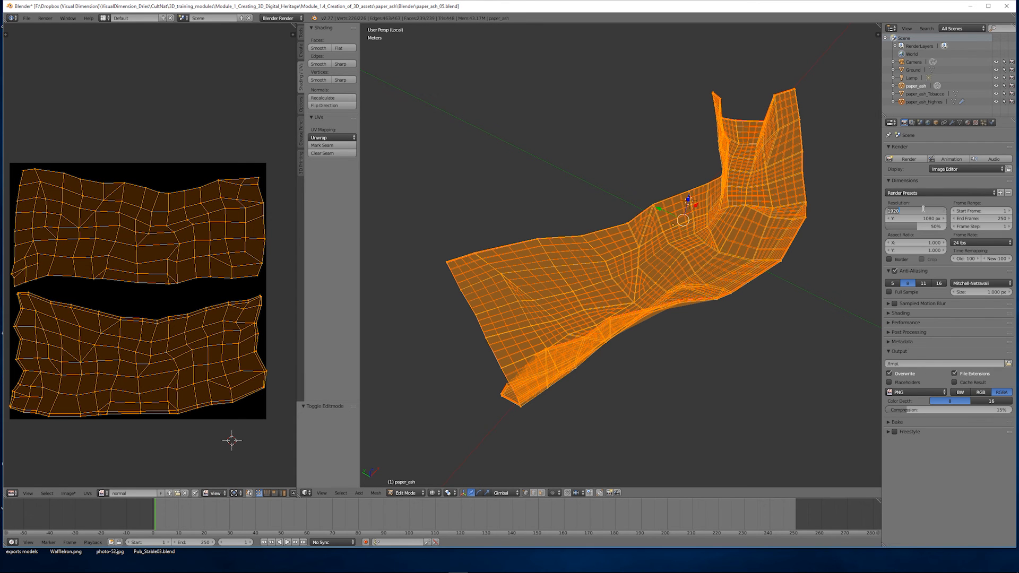
pyautogui.press('Return')
pyautogui.click(922, 219)
pyautogui.write('1024')
pyautogui.press('Return')
pyautogui.moveTo(922, 226); pyautogui.dragTo(949, 226)
# Step: Set the bake mode to Normals and anti-aliasing to 16 samples, and bake into the normal image
pyautogui.click(903, 423)
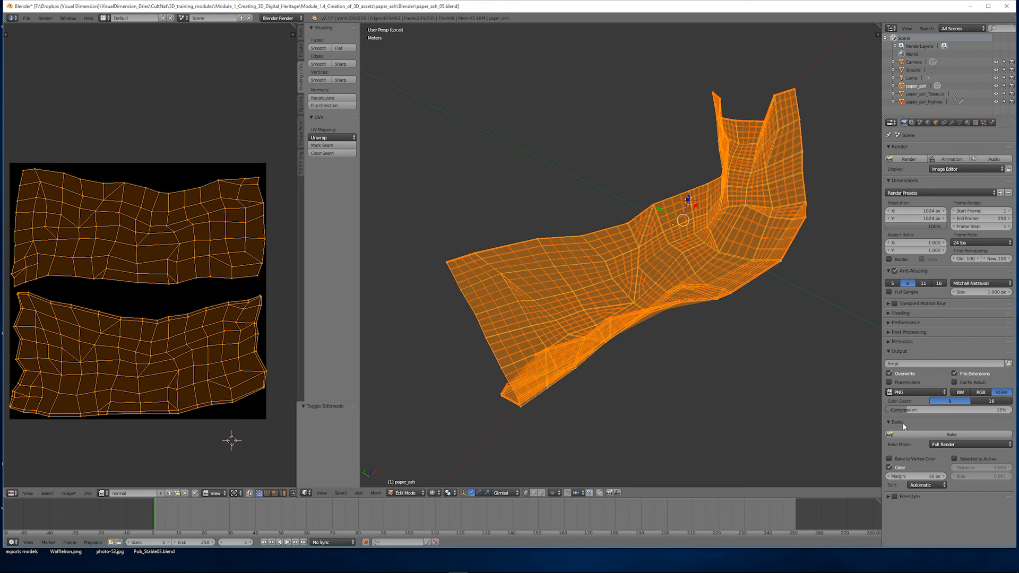
pyautogui.click(949, 445)
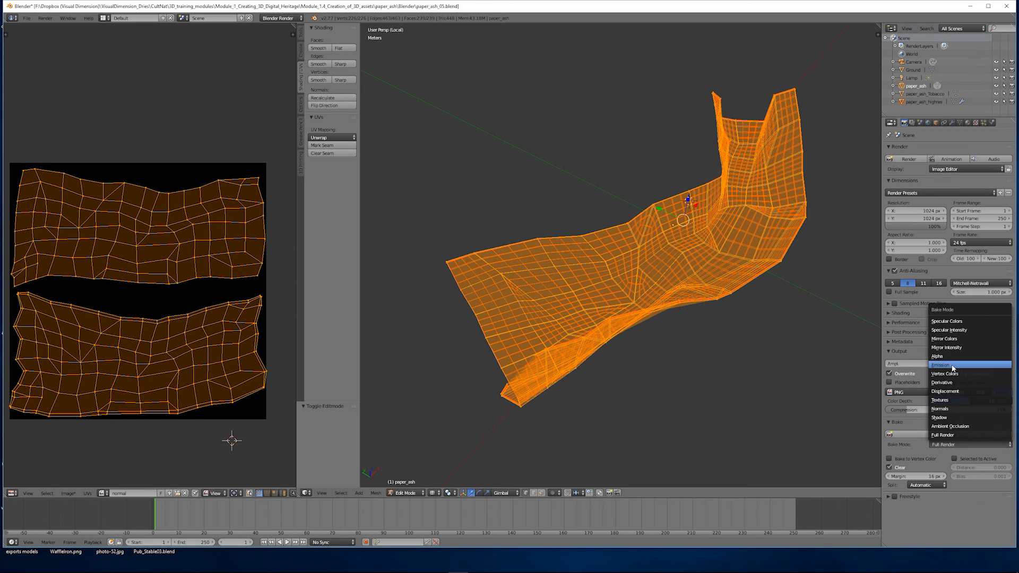
pyautogui.click(945, 409)
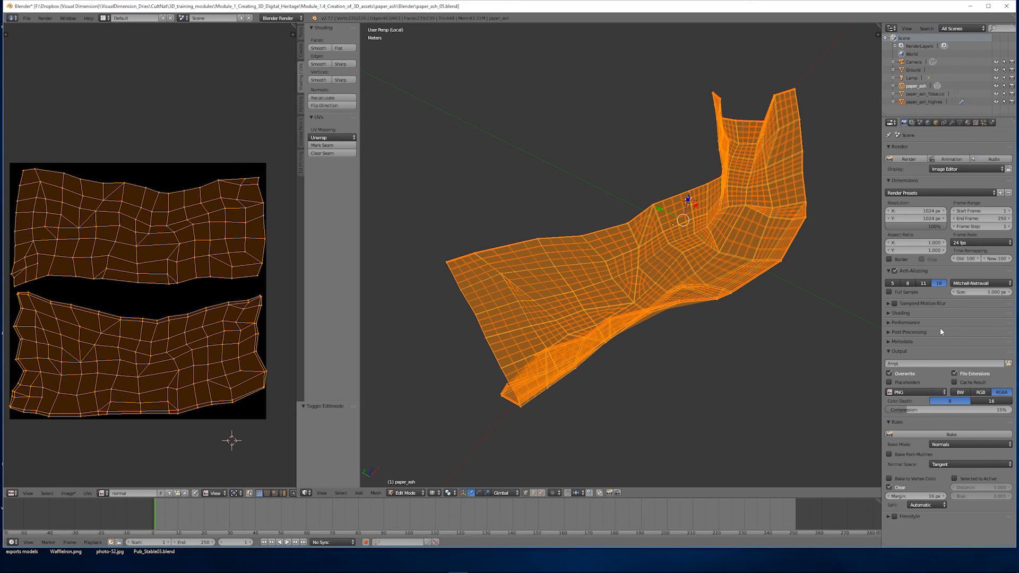
pyautogui.click(930, 433)
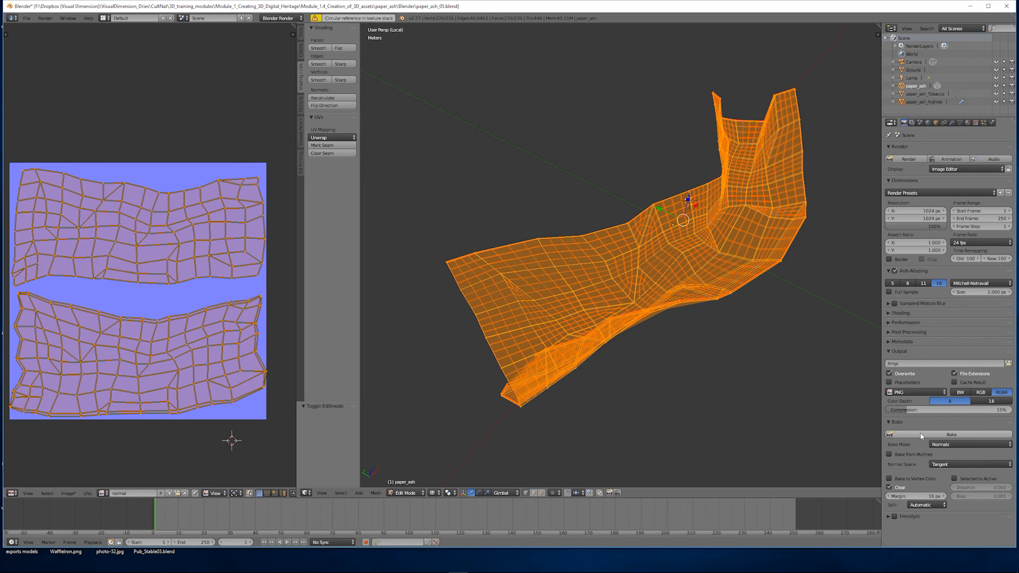
pyautogui.scroll(-1, 166, 372)
pyautogui.scroll(1, 217, 362)
pyautogui.keyDown('shift'); pyautogui.moveTo(176, 359); pyautogui.dragTo(182, 359, button='middle'); pyautogui.keyUp('shift')
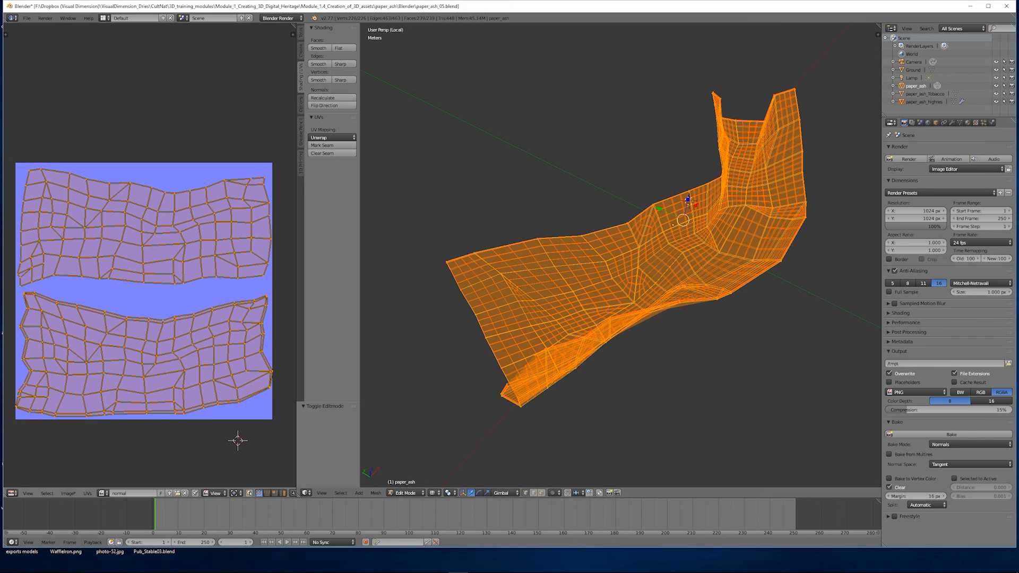
# Step: Enable Selected to Active, rebake the high-resolution paper's normals onto paper_ash, and inspect the baked map for artefacts
pyautogui.moveTo(681, 228); pyautogui.dragTo(697, 232, button='middle')
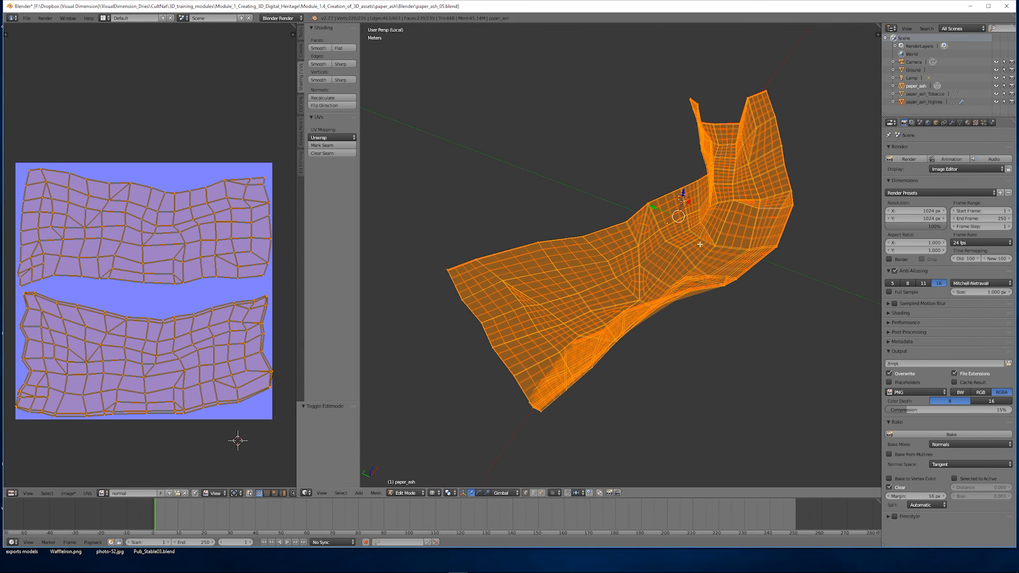
pyautogui.click(954, 479)
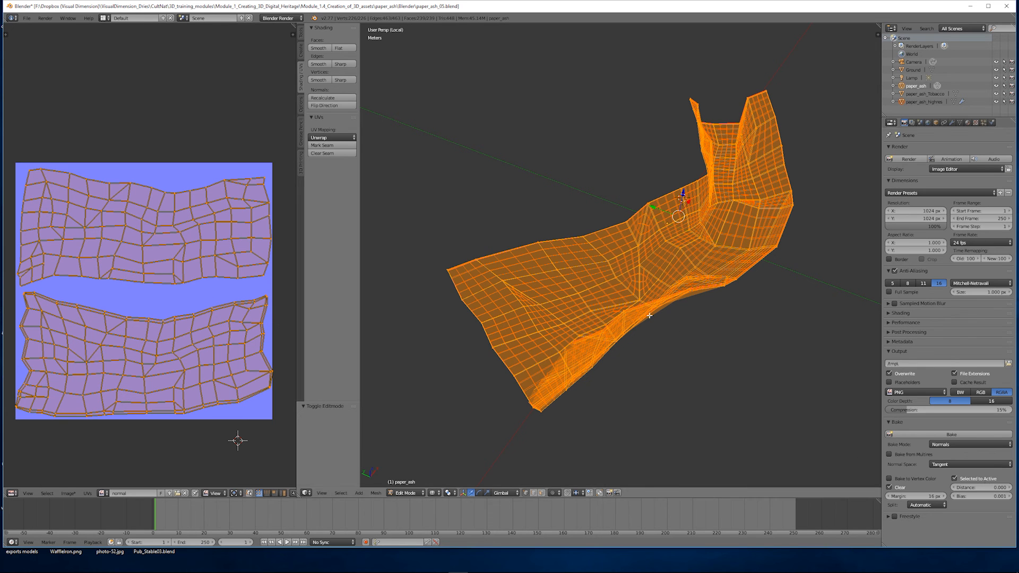
pyautogui.click(915, 435)
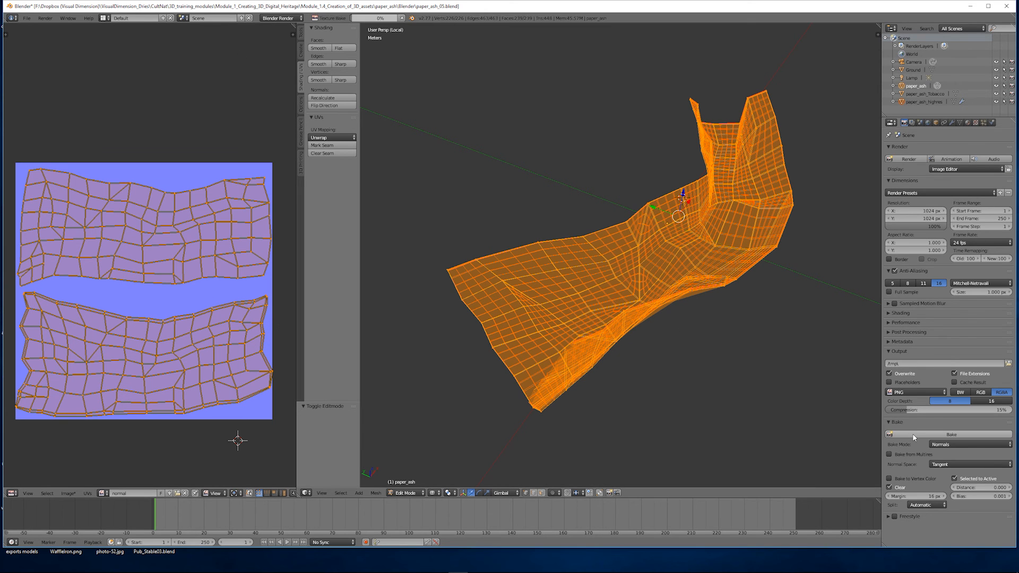
pyautogui.scroll(1, 113, 240)
pyautogui.keyDown('shift'); pyautogui.moveTo(96, 225); pyautogui.dragTo(152, 224, button='middle'); pyautogui.keyUp('shift')
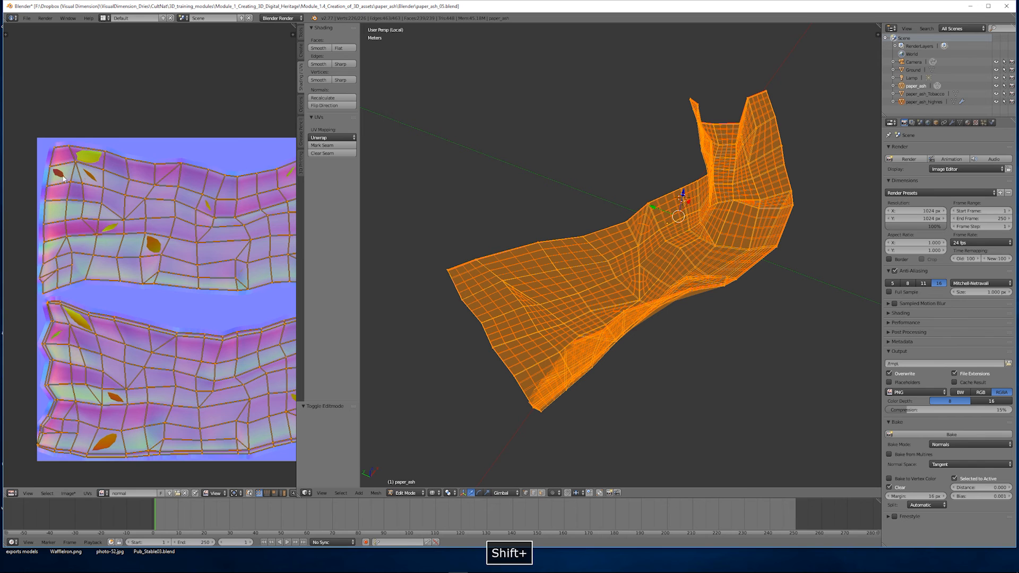
pyautogui.scroll(-1, 238, 316)
pyautogui.scroll(4, 239, 317)
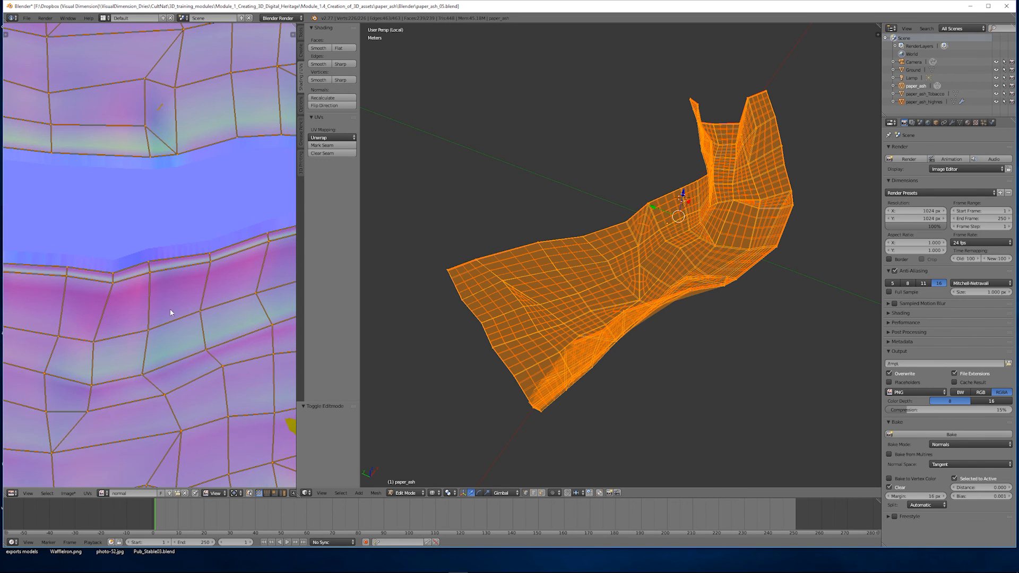
pyautogui.scroll(-4, 213, 356)
pyautogui.keyDown('shift'); pyautogui.moveTo(157, 251); pyautogui.dragTo(191, 281, button='middle'); pyautogui.keyUp('shift')
pyautogui.scroll(-1, 182, 276)
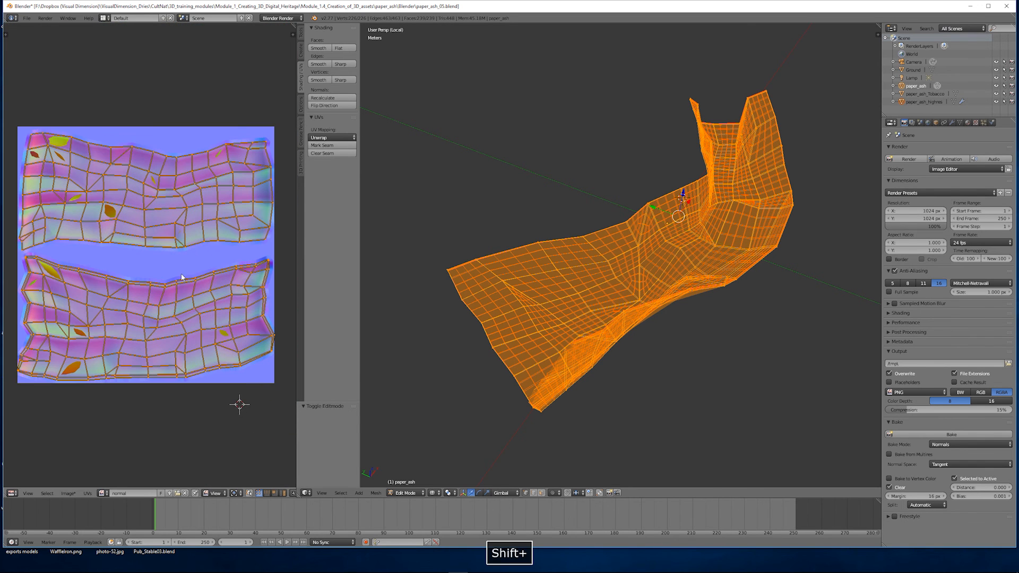
# Step: Leave Edit Mode, select only paper_ash, and add a Subdivision Surface modifier to it
pyautogui.press('Tab')
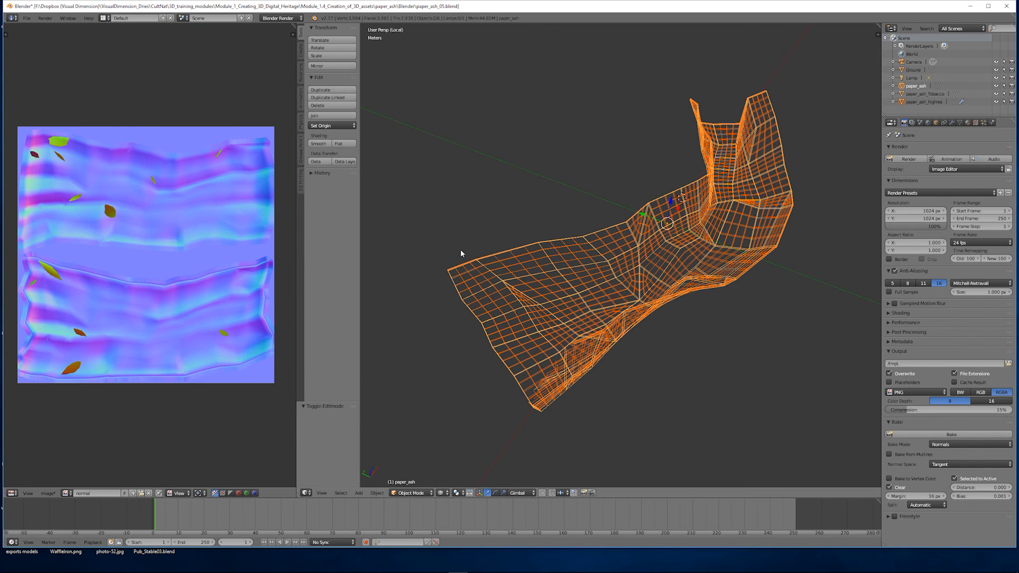
pyautogui.rightClick(549, 262)
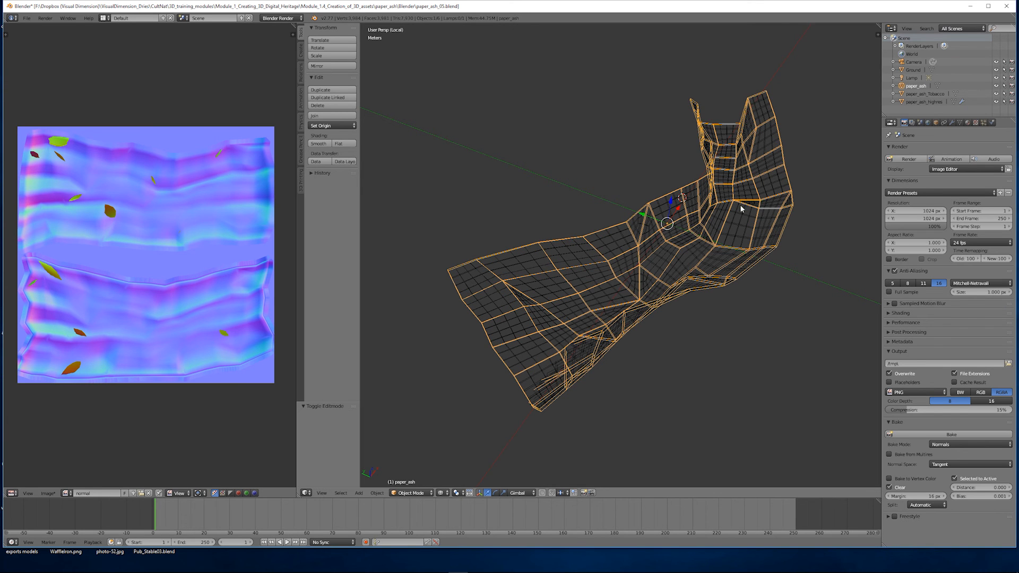
pyautogui.click(951, 123)
pyautogui.click(934, 150)
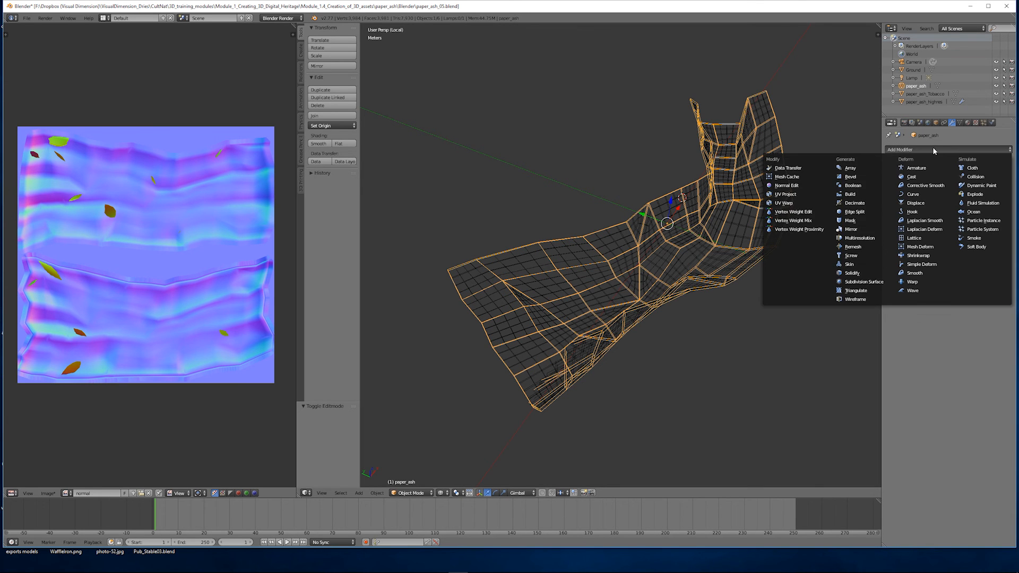
pyautogui.click(863, 282)
pyautogui.moveTo(759, 249); pyautogui.dragTo(714, 236, button='middle')
pyautogui.scroll(-4, 714, 236)
pyautogui.moveTo(711, 199); pyautogui.dragTo(697, 178, button='middle')
pyautogui.scroll(3, 707, 171)
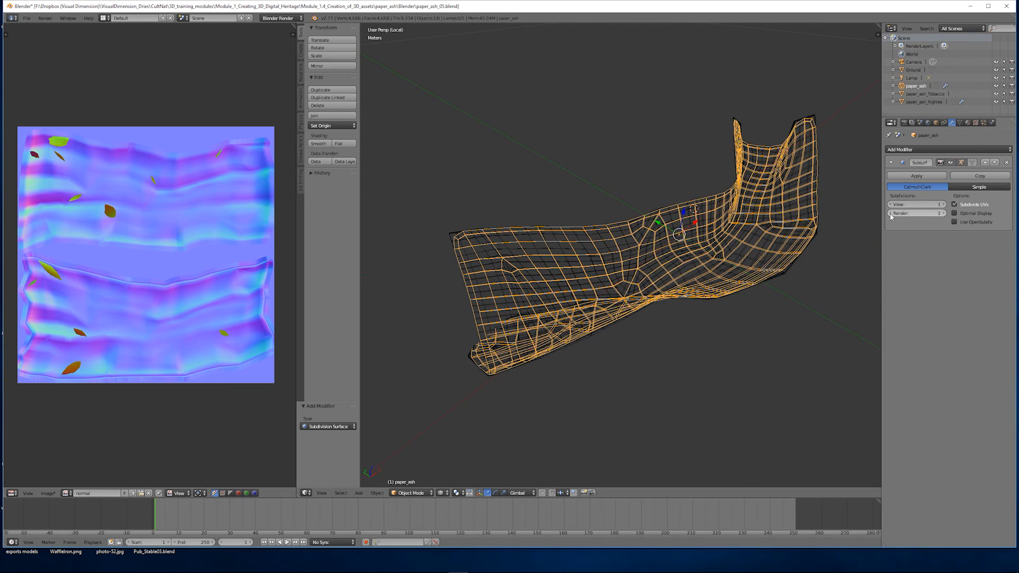
# Step: Set the paper_ash subdivision type to Simple and toggle the modifier's viewport display to compare the meshes
pyautogui.click(957, 189)
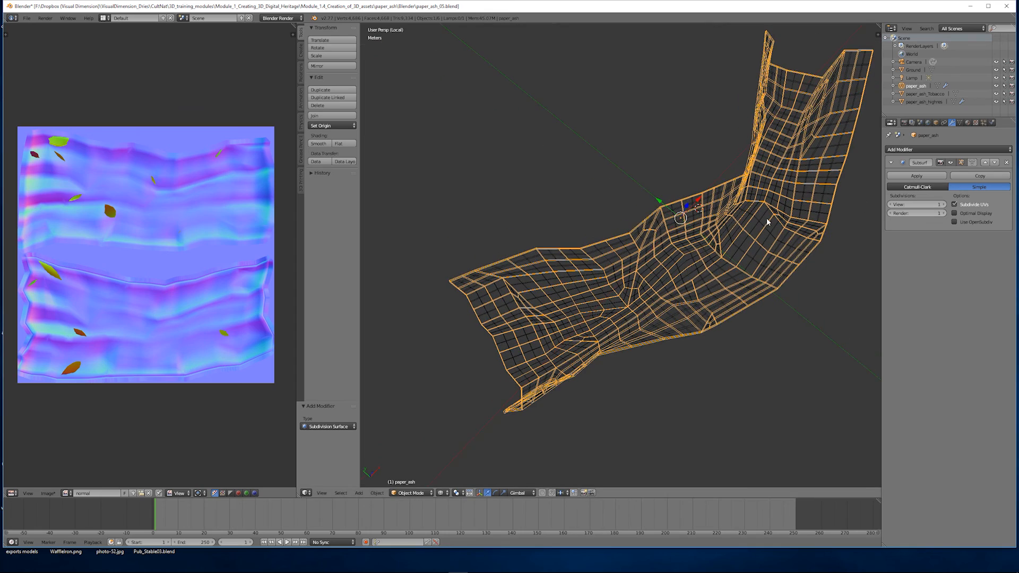
pyautogui.click(952, 163)
pyautogui.click(951, 164)
pyautogui.click(951, 164)
pyautogui.click(951, 164)
pyautogui.click(951, 163)
# Step: Select paper_ash_highres with paper_ash as the active object and rebake the normal map
pyautogui.moveTo(667, 198)
pyautogui.mouseDown(button='middle')
pyautogui.moveTo(723, 168)
pyautogui.moveTo(683, 179)
pyautogui.moveTo(680, 168)
pyautogui.moveTo(662, 206)
pyautogui.mouseUp(button='middle')
pyautogui.rightClick(624, 235)
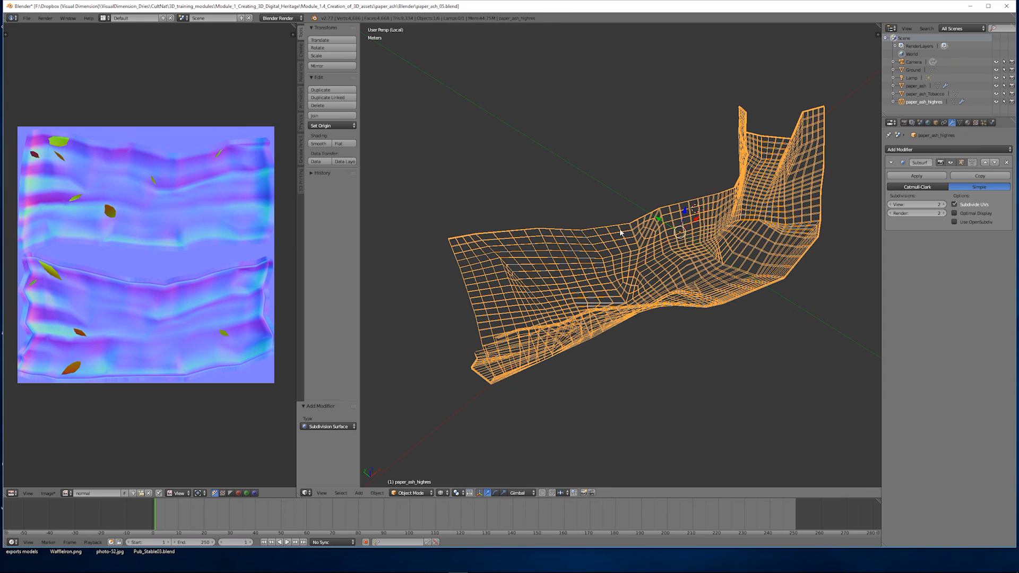
pyautogui.keyDown('shift'); pyautogui.rightClick(624, 227); pyautogui.keyUp('shift')
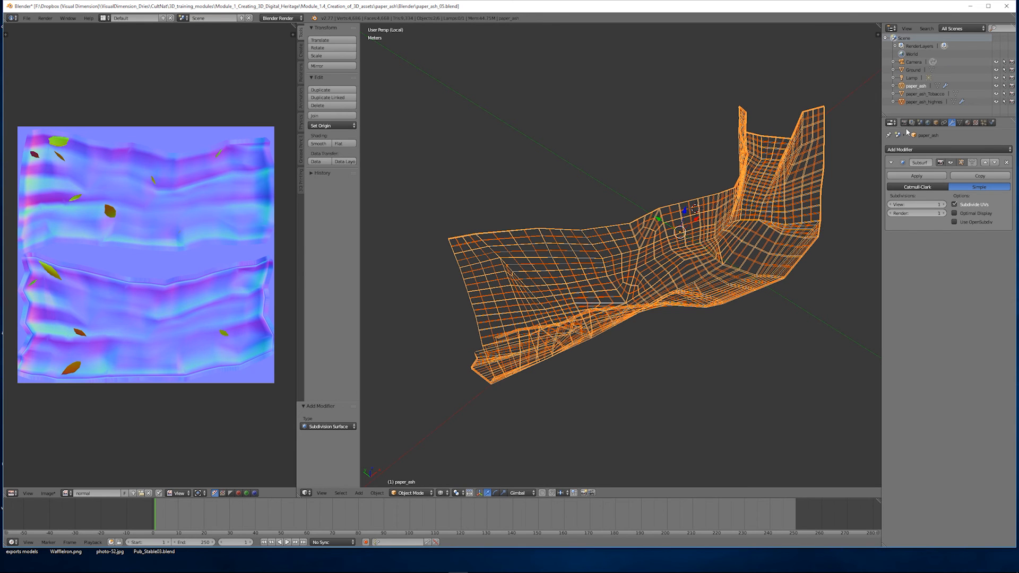
pyautogui.click(904, 123)
pyautogui.click(926, 434)
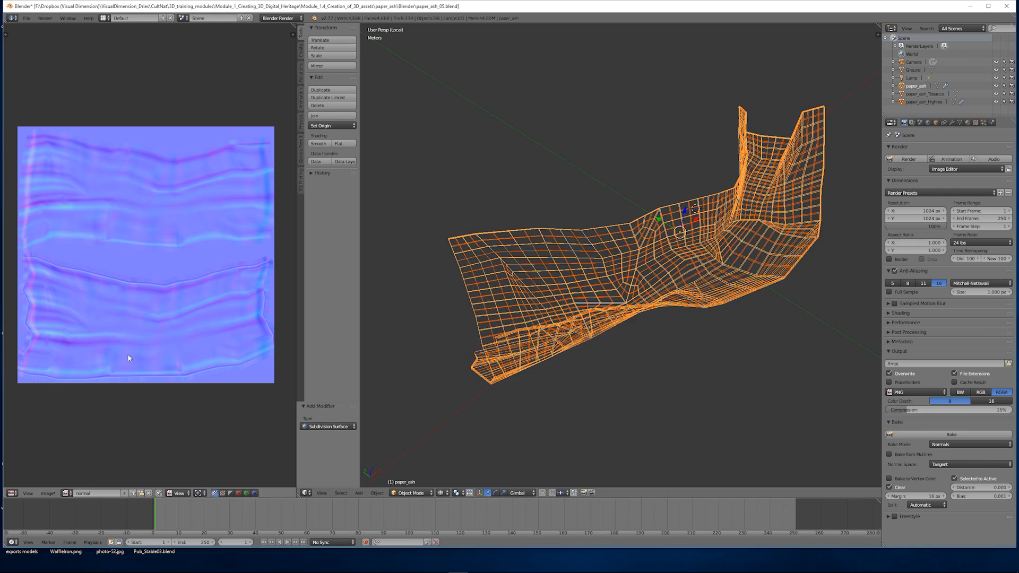
pyautogui.moveTo(588, 249); pyautogui.dragTo(617, 250, button='middle')
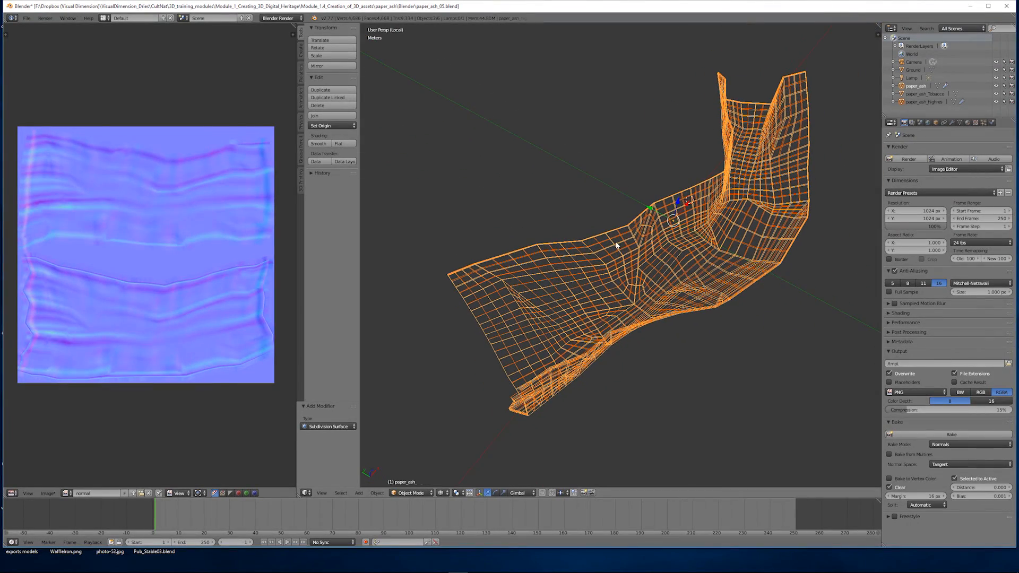
# Step: Turn off the viewport display of paper_ash's Subdivision Surface modifier and leave local view
pyautogui.rightClick(616, 246)
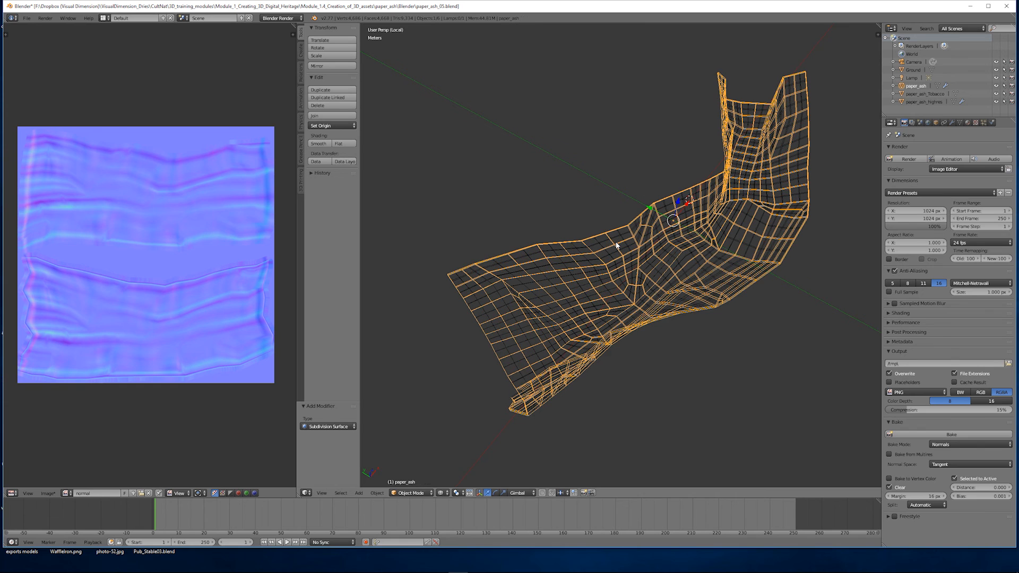
pyautogui.click(951, 122)
pyautogui.click(950, 163)
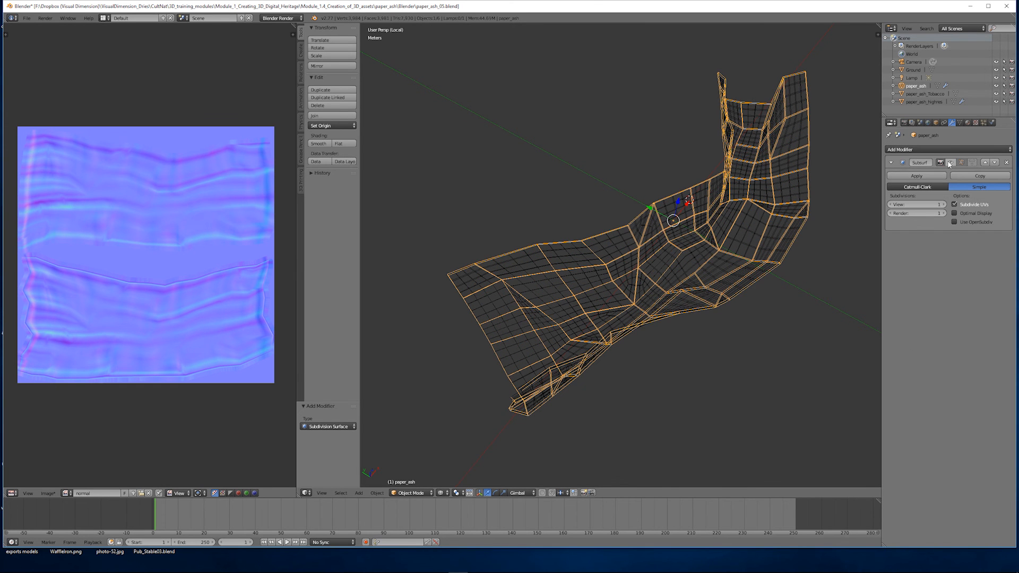
pyautogui.press('KP_Divide')
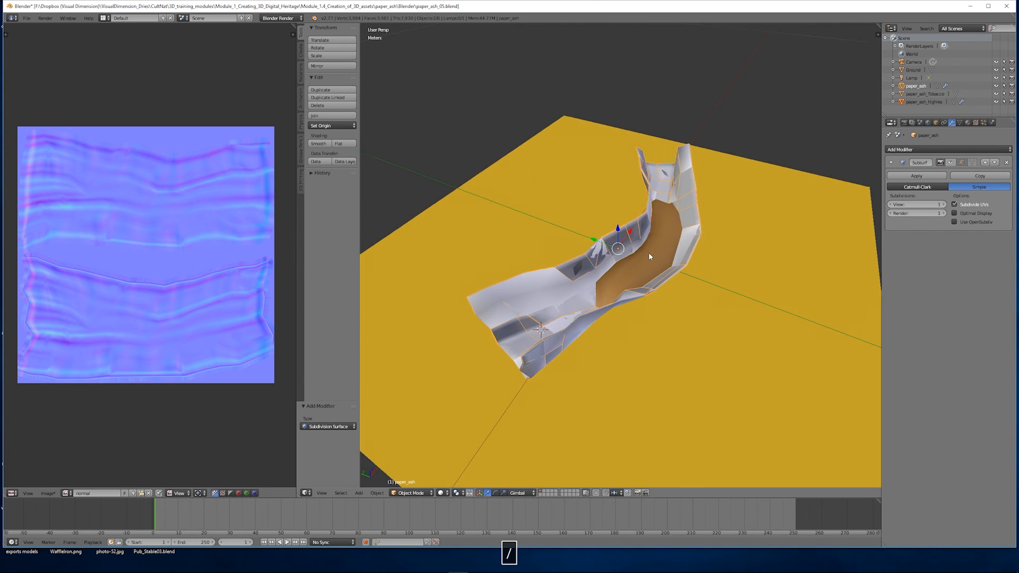
# Step: Show the scene in Texture shading and hide paper_ash_highres so only the low-resolution paper is seen
pyautogui.click(441, 492)
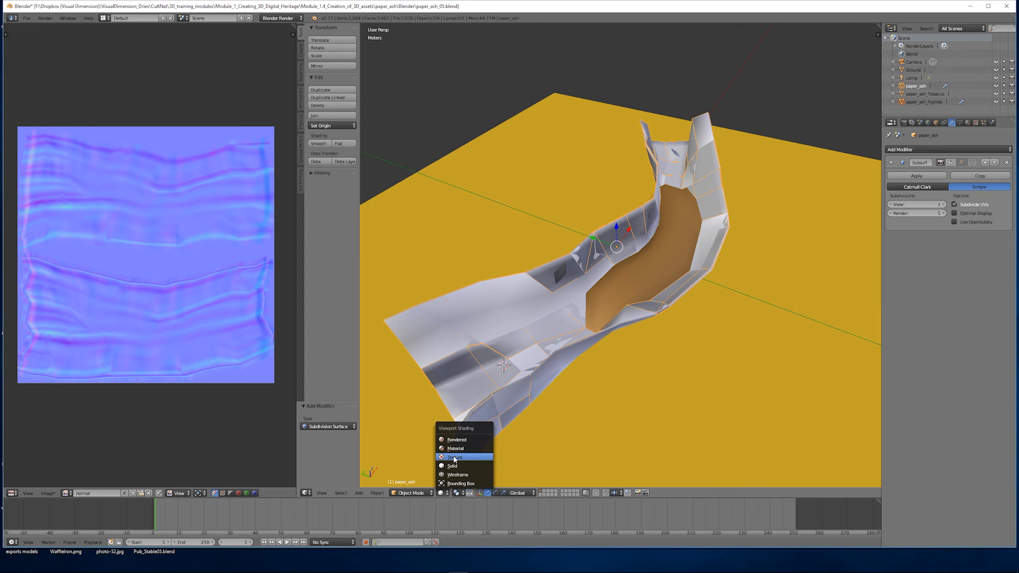
pyautogui.click(451, 459)
pyautogui.press('a')
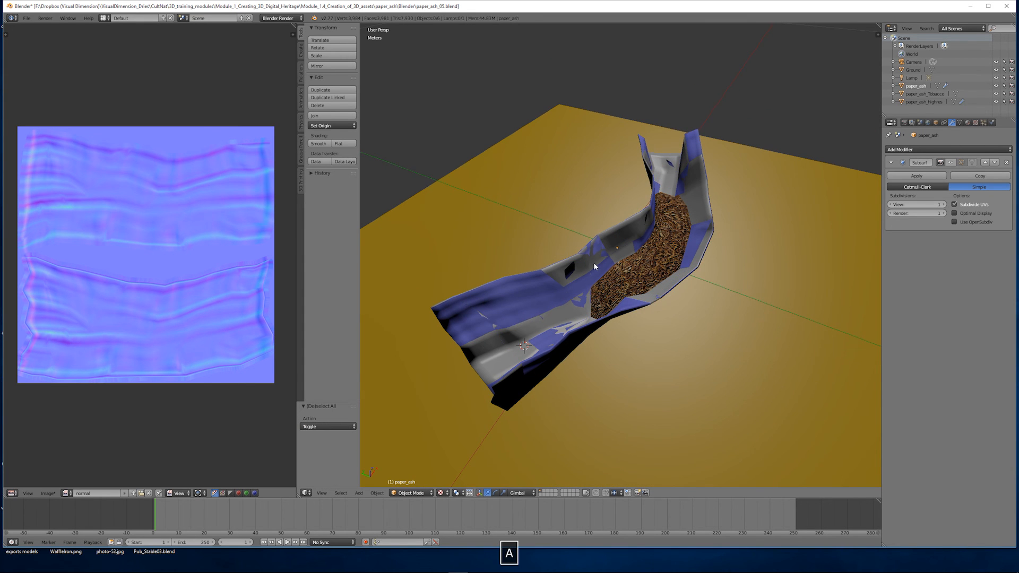
pyautogui.rightClick(595, 267)
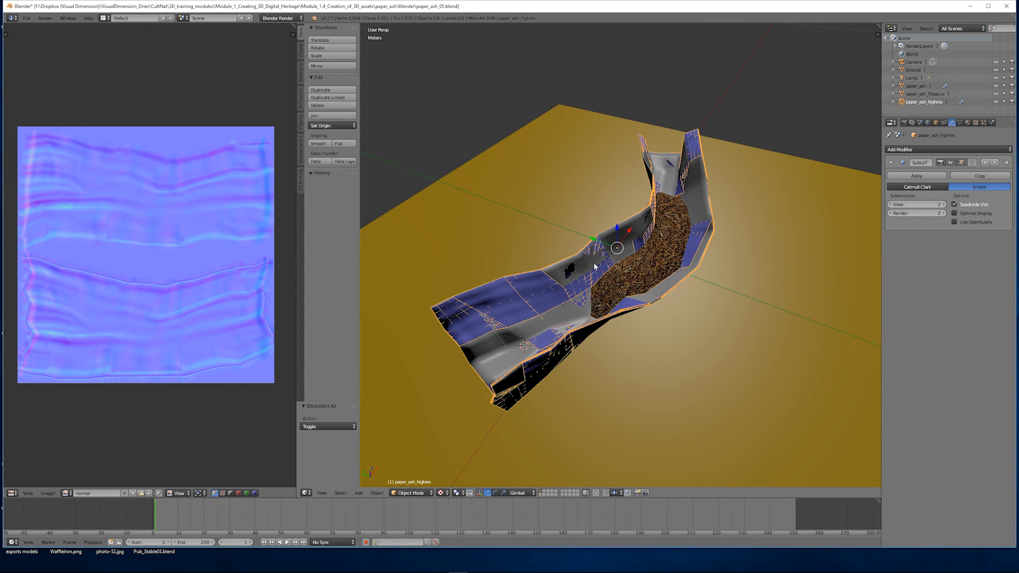
pyautogui.press('h')
pyautogui.moveTo(594, 262)
pyautogui.mouseDown(button='middle')
pyautogui.moveTo(584, 259)
pyautogui.moveTo(594, 254)
pyautogui.mouseUp(button='middle')
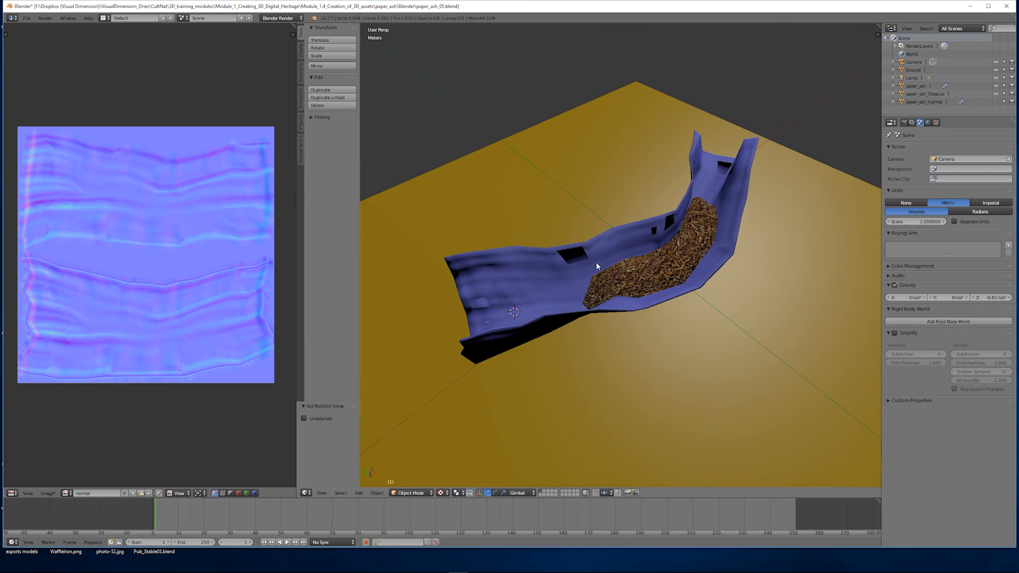
# Step: Toggle paper_ash's subdivision display to compare, leave it enabled, and return the viewport to Texture shading
pyautogui.click(950, 163)
pyautogui.click(950, 163)
pyautogui.click(950, 163)
pyautogui.moveTo(689, 247)
pyautogui.mouseDown(button='middle')
pyautogui.moveTo(733, 216)
pyautogui.moveTo(769, 218)
pyautogui.moveTo(723, 261)
pyautogui.moveTo(719, 226)
pyautogui.moveTo(714, 251)
pyautogui.moveTo(748, 239)
pyautogui.mouseUp(button='middle')
pyautogui.press('z')
pyautogui.press('z')
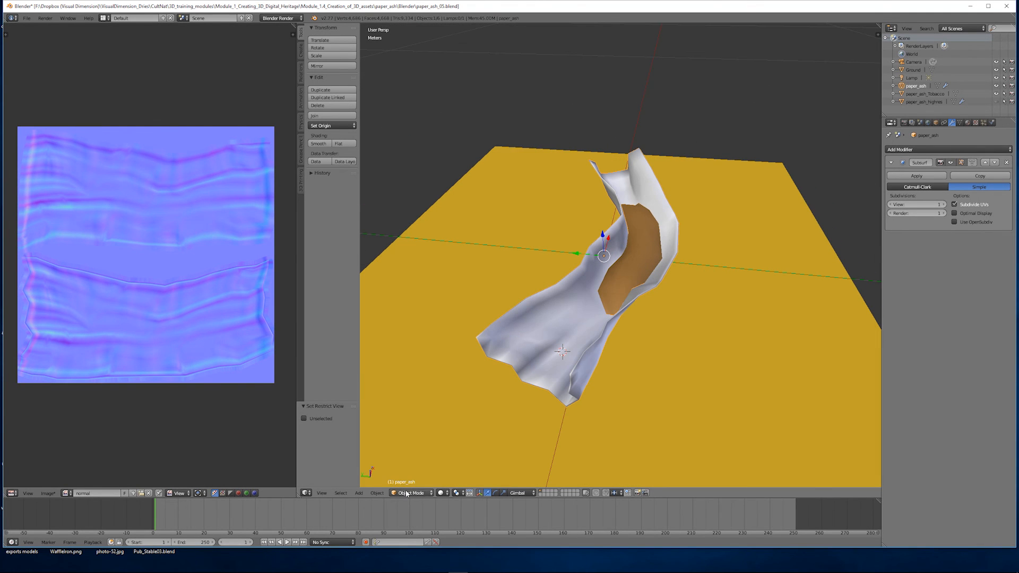
pyautogui.click(442, 493)
pyautogui.click(454, 457)
pyautogui.moveTo(604, 290)
pyautogui.mouseDown(button='middle')
pyautogui.moveTo(577, 286)
pyautogui.moveTo(599, 268)
pyautogui.mouseUp(button='middle')
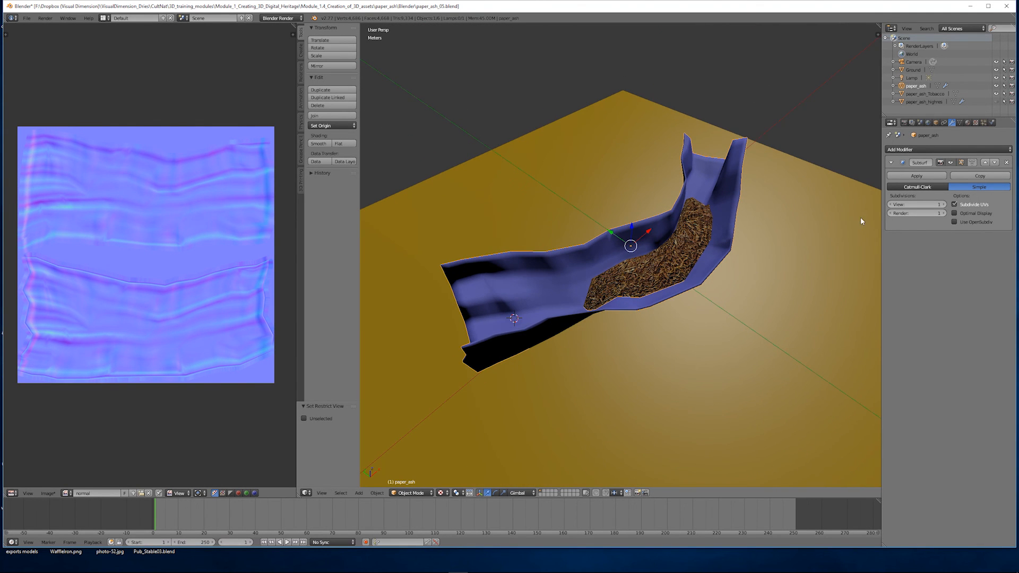
# Step: Save the baked normal map as paper_ash_Norm.png in the textures folder and reload the diffuse image paper_ash_Dif.jpg
pyautogui.click(969, 122)
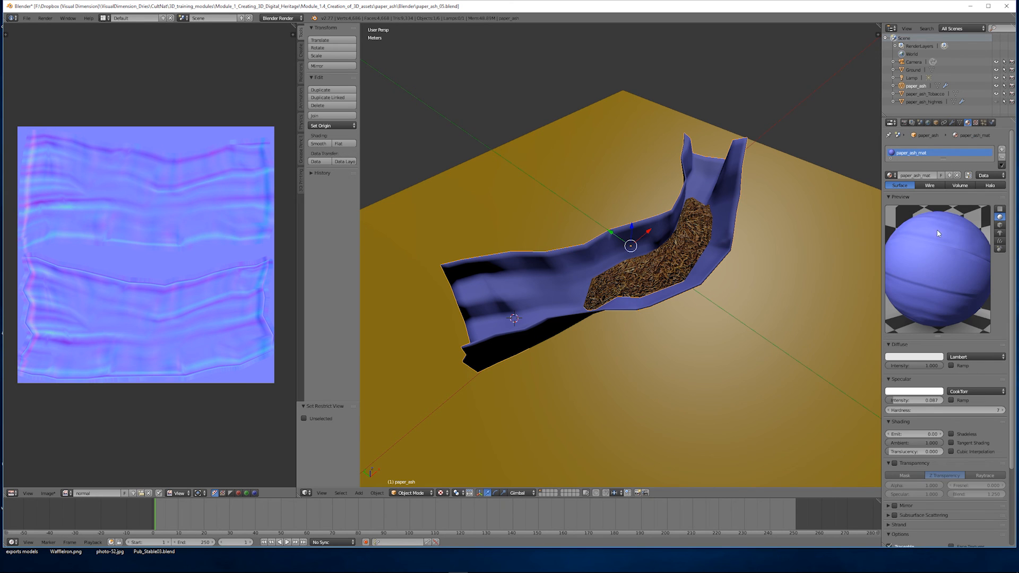
pyautogui.click(975, 122)
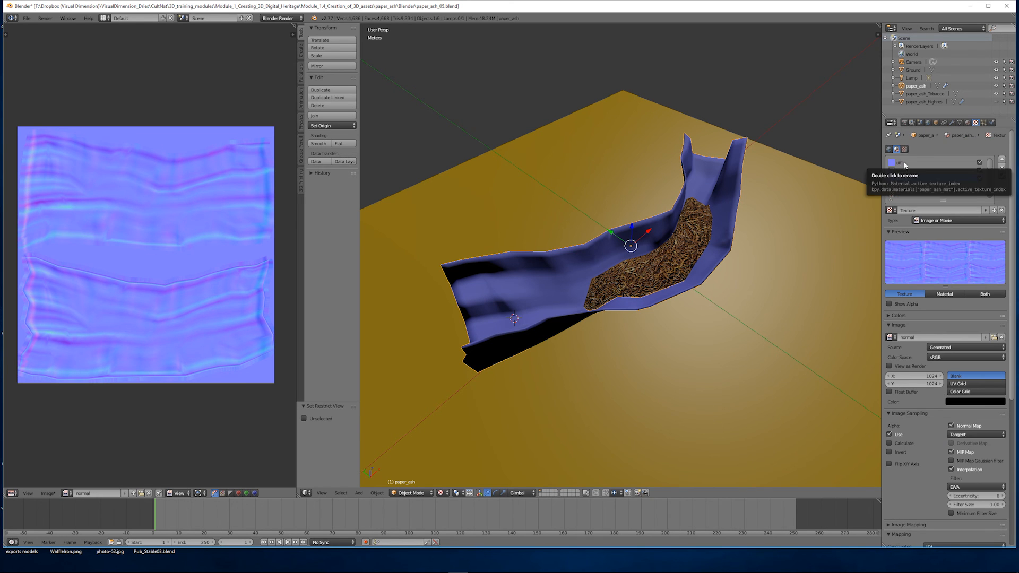
pyautogui.click(51, 494)
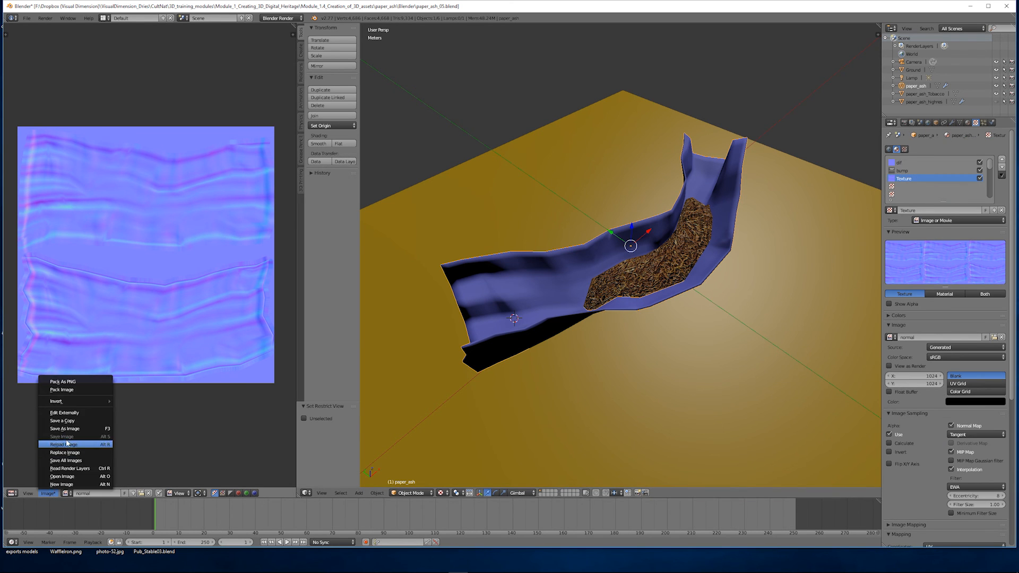
pyautogui.click(68, 428)
pyautogui.click(133, 89)
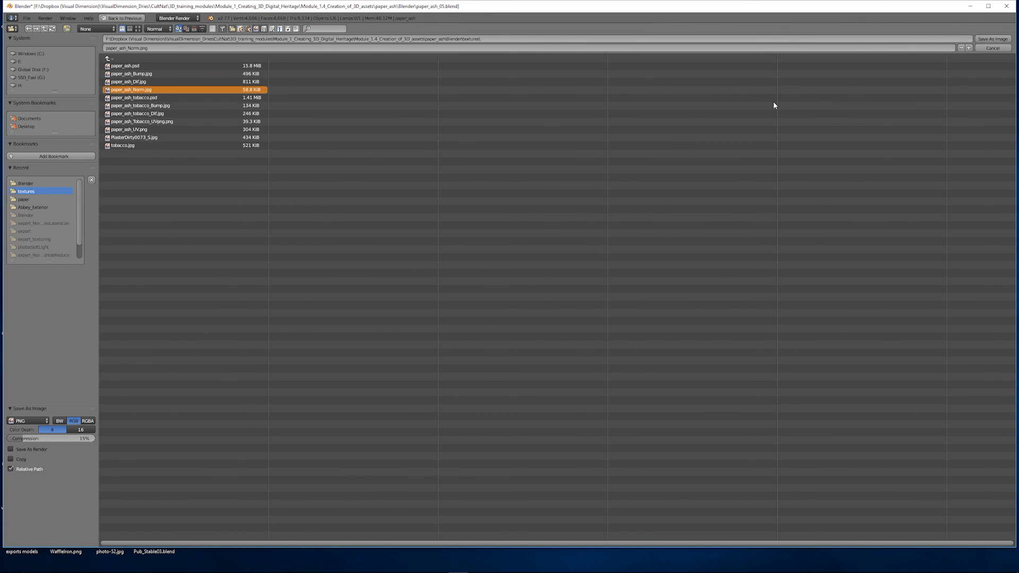
pyautogui.click(992, 39)
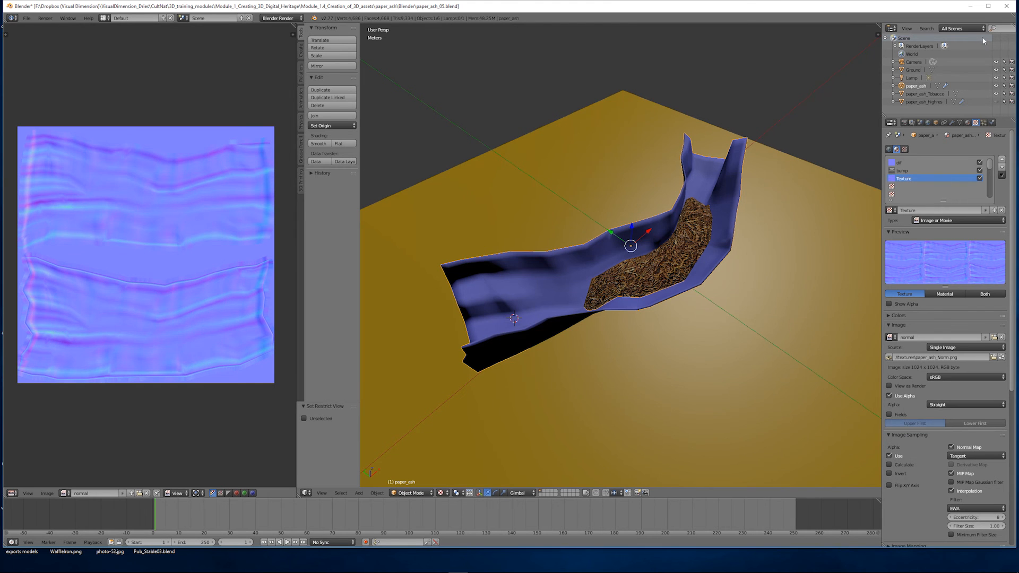
pyautogui.click(1001, 357)
# Step: Toggle the normal map texture slot repeatedly to compare the paper with and without it
pyautogui.moveTo(575, 231); pyautogui.dragTo(620, 273, button='middle')
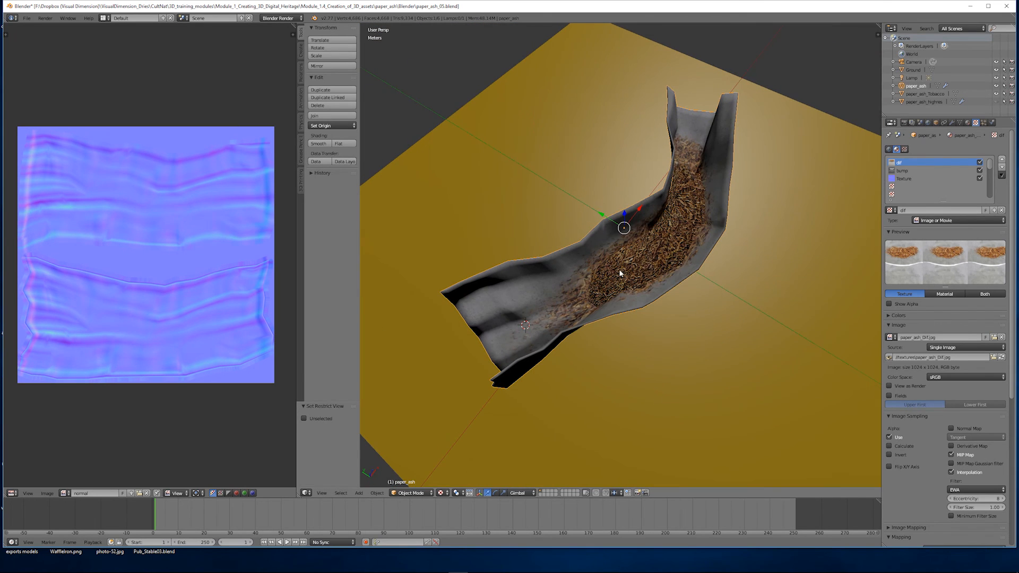
pyautogui.click(921, 178)
pyautogui.click(979, 179)
pyautogui.click(979, 179)
pyautogui.click(980, 179)
pyautogui.click(979, 179)
pyautogui.click(979, 179)
pyautogui.click(979, 179)
pyautogui.click(980, 179)
pyautogui.click(979, 179)
pyautogui.click(979, 179)
pyautogui.click(979, 179)
# Step: Change the Ground material's diffuse colour to a less saturated tan
pyautogui.moveTo(705, 212); pyautogui.dragTo(735, 238, button='middle')
pyautogui.press('a')
pyautogui.rightClick(734, 239)
pyautogui.click(967, 123)
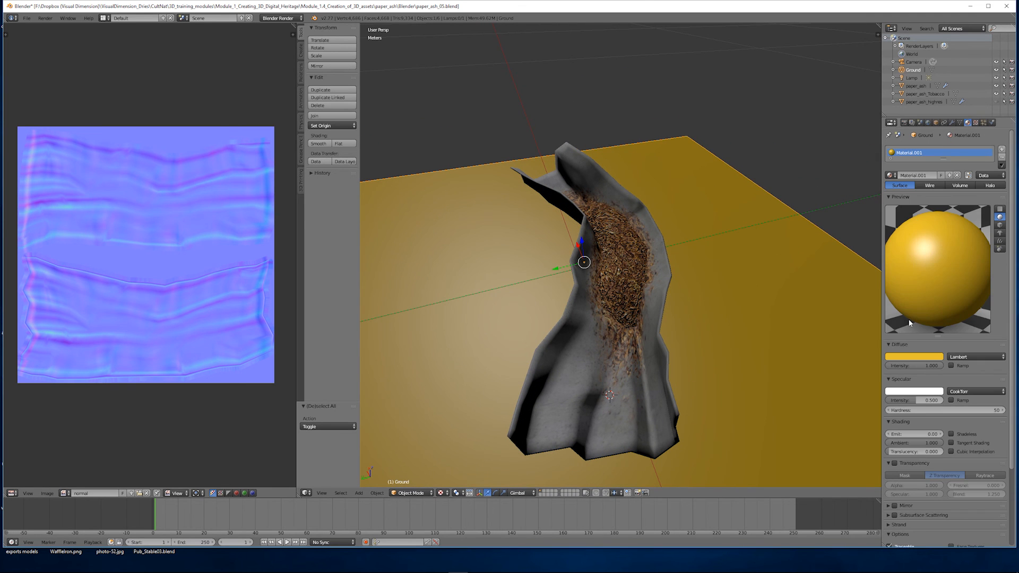
pyautogui.click(921, 358)
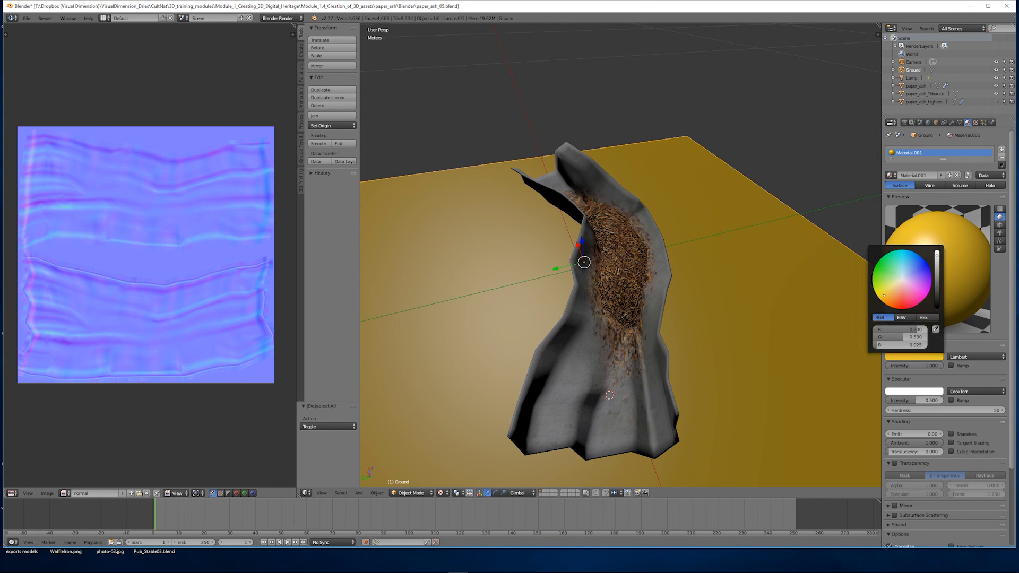
pyautogui.moveTo(883, 296); pyautogui.dragTo(894, 288)
pyautogui.scroll(-3, 684, 249)
pyautogui.scroll(3, 619, 256)
# Step: Select paper_ash and turn the image editor area into a 3D View with Rendered shading
pyautogui.moveTo(685, 249); pyautogui.dragTo(638, 210, button='middle')
pyautogui.rightClick(646, 244)
pyautogui.scroll(-3, 638, 210)
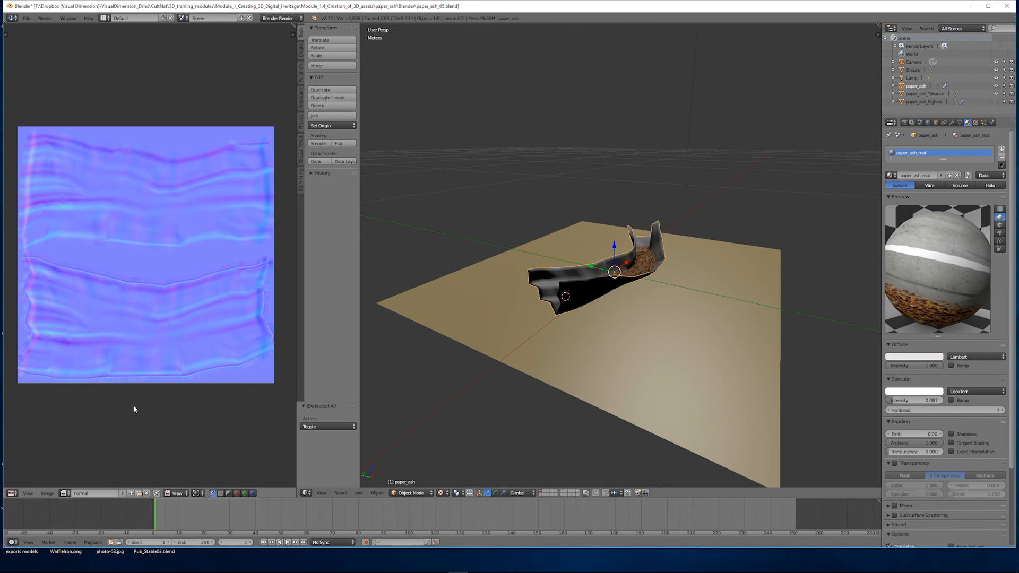
pyautogui.click(13, 493)
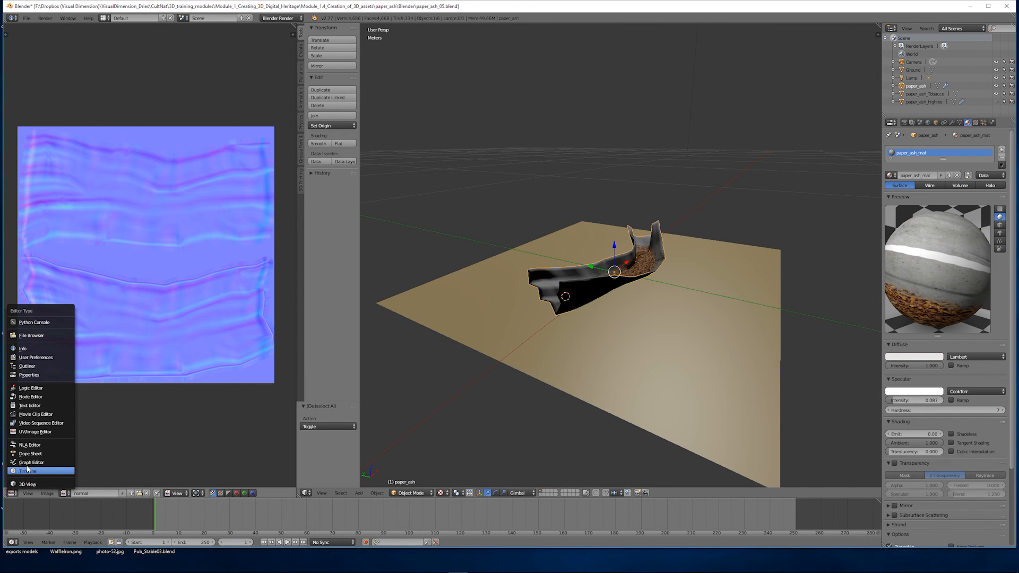
pyautogui.click(13, 493)
pyautogui.click(28, 484)
pyautogui.click(146, 491)
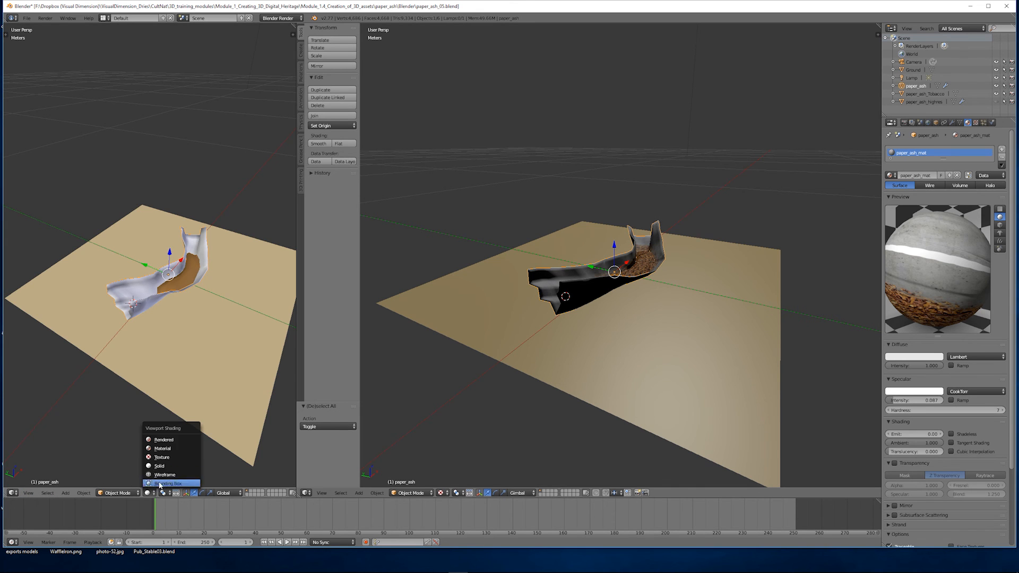
pyautogui.click(169, 443)
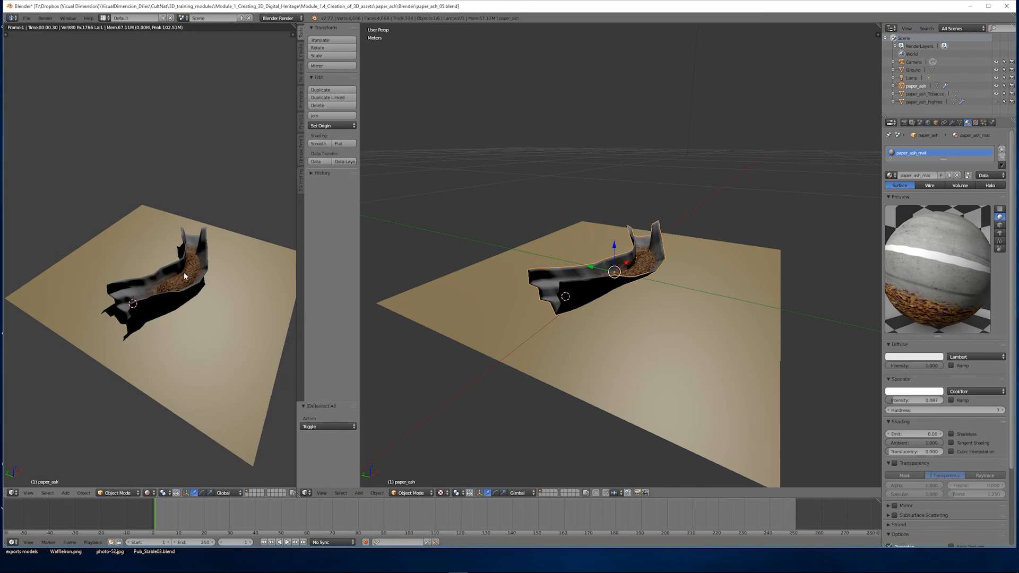
# Step: Widen the rendered view and frame the paper closely in it
pyautogui.scroll(4, 185, 274)
pyautogui.moveTo(298, 316); pyautogui.dragTo(482, 316)
pyautogui.scroll(3, 260, 292)
pyautogui.scroll(-3, 260, 293)
pyautogui.moveTo(260, 292); pyautogui.dragTo(285, 267, button='middle')
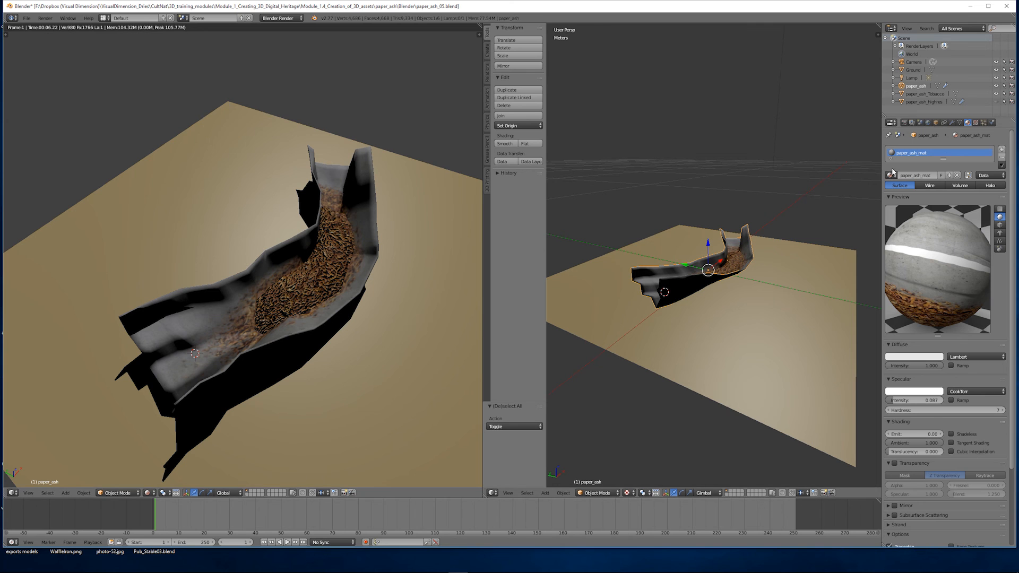
# Step: Disable and re-enable the normal map texture slot of paper_ash_mat to compare its effect in the rendered view
pyautogui.click(975, 122)
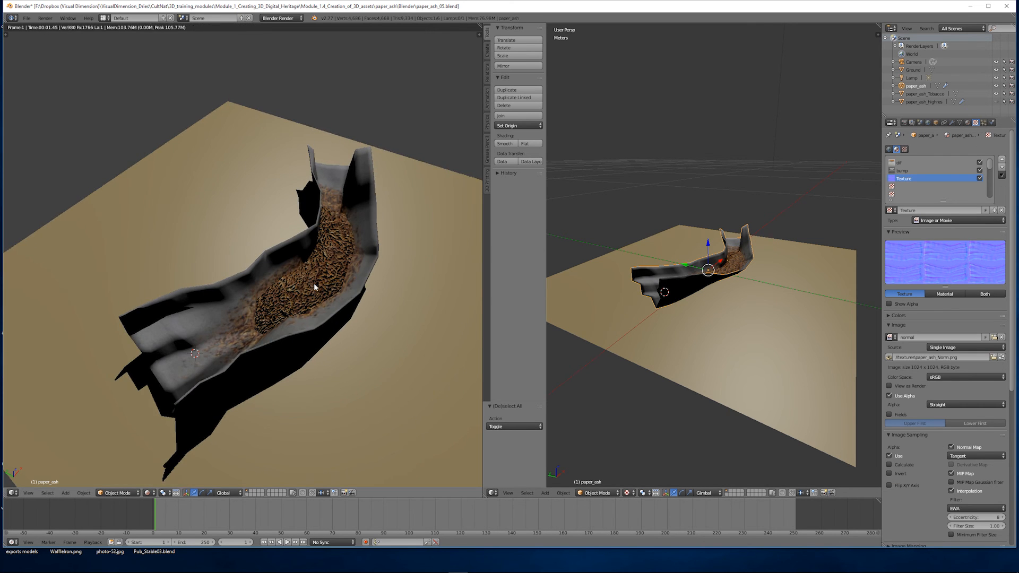
pyautogui.scroll(3, 313, 282)
pyautogui.click(960, 170)
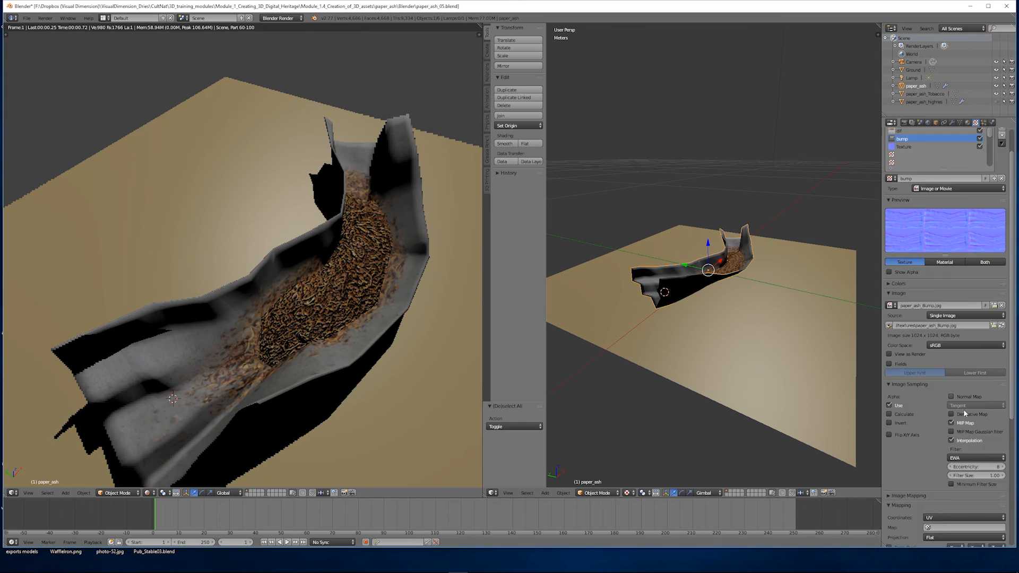
pyautogui.click(979, 178)
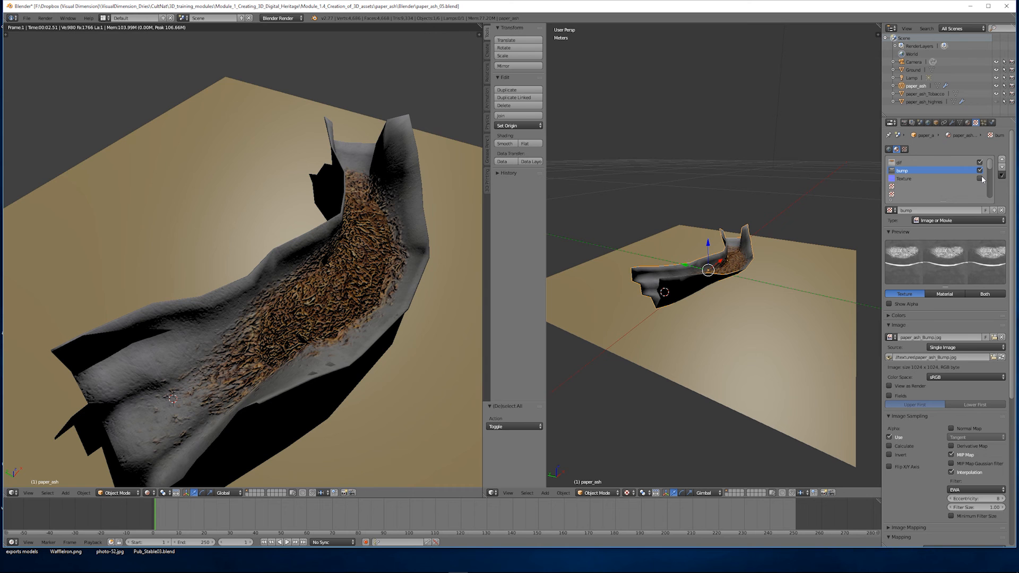
pyautogui.click(979, 178)
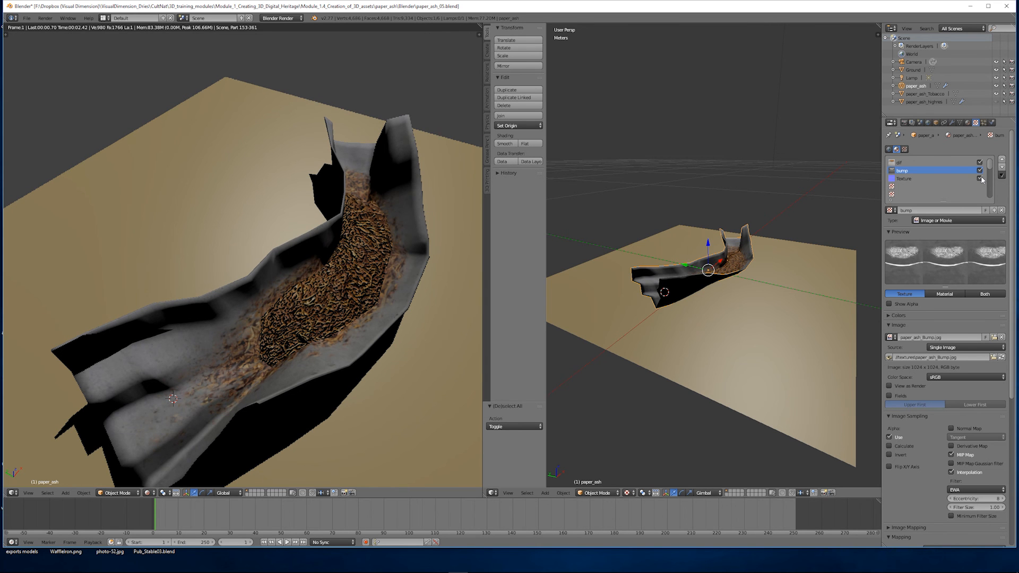
pyautogui.scroll(-1, 311, 387)
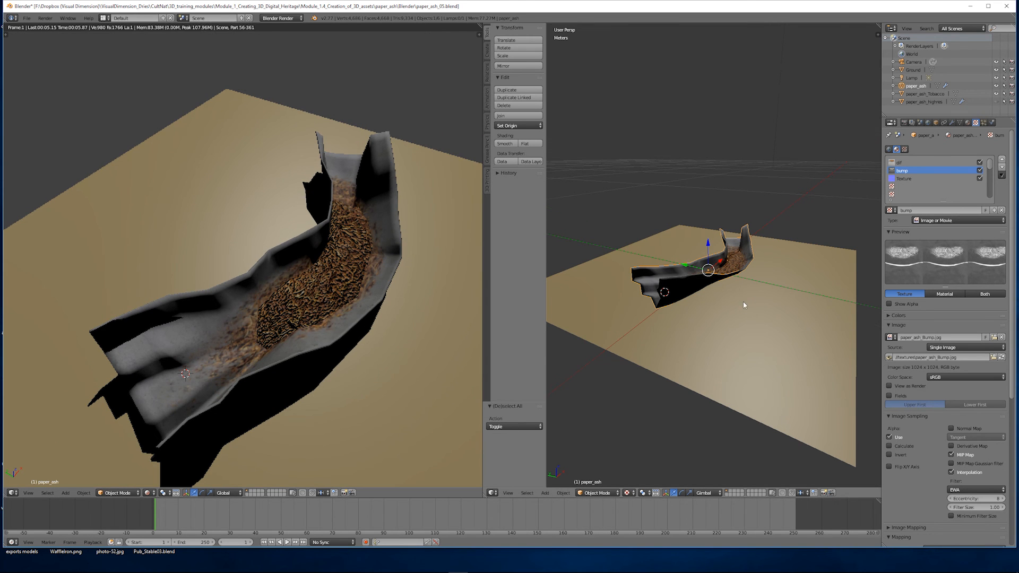
# Step: Unhide all hidden objects to bring back paper_ash_highres
pyautogui.scroll(2, 700, 233)
pyautogui.moveTo(700, 232); pyautogui.dragTo(690, 238, button='middle')
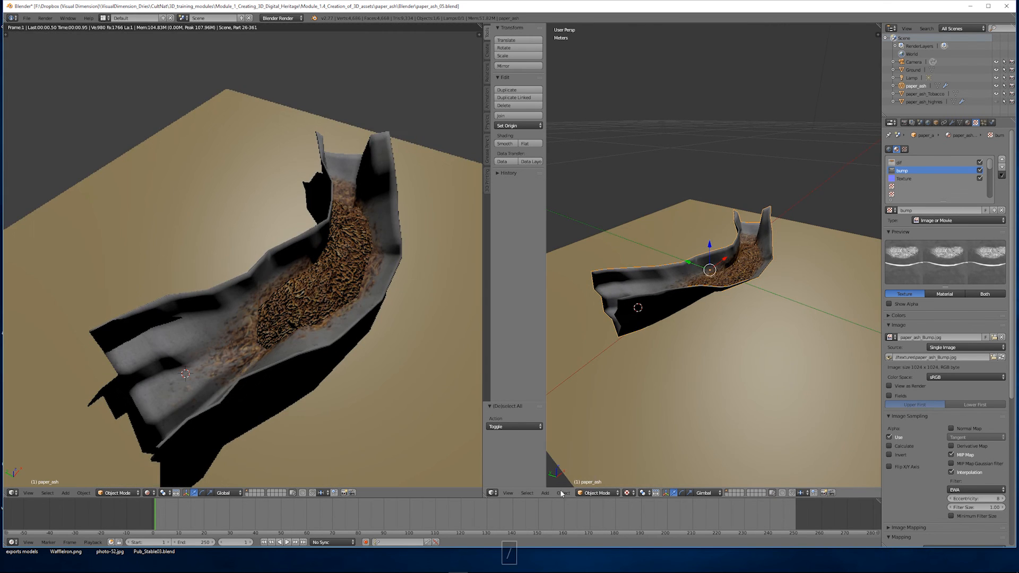
pyautogui.click(563, 493)
pyautogui.moveTo(579, 240)
pyautogui.click(663, 240)
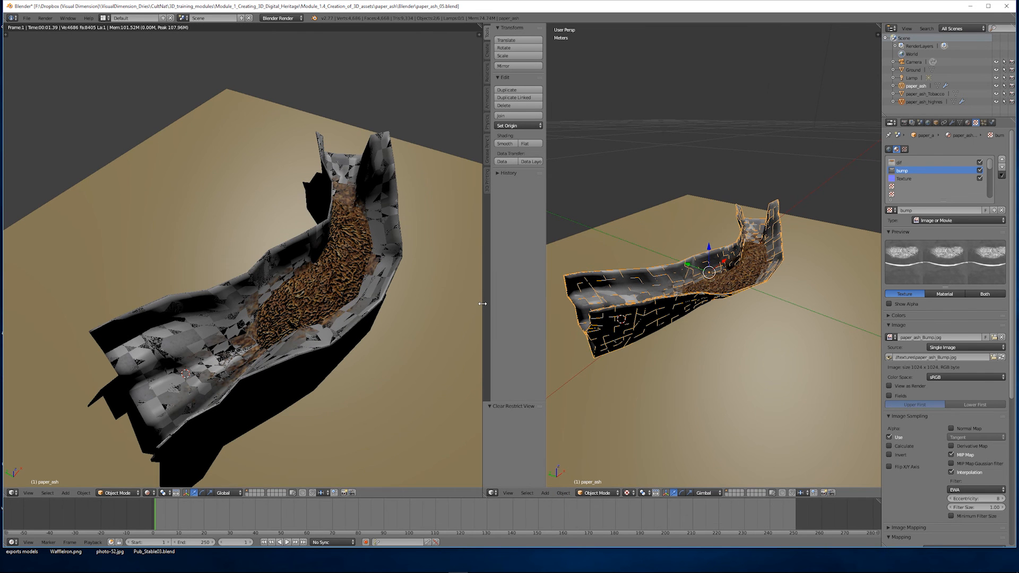
# Step: Select paper_ash_highres in wireframe, assign it the paper_ash_mat material, and disable that material's normal map texture slot
pyautogui.moveTo(482, 297); pyautogui.dragTo(377, 297)
pyautogui.scroll(2, 582, 266)
pyautogui.press('z')
pyautogui.rightClick(601, 275)
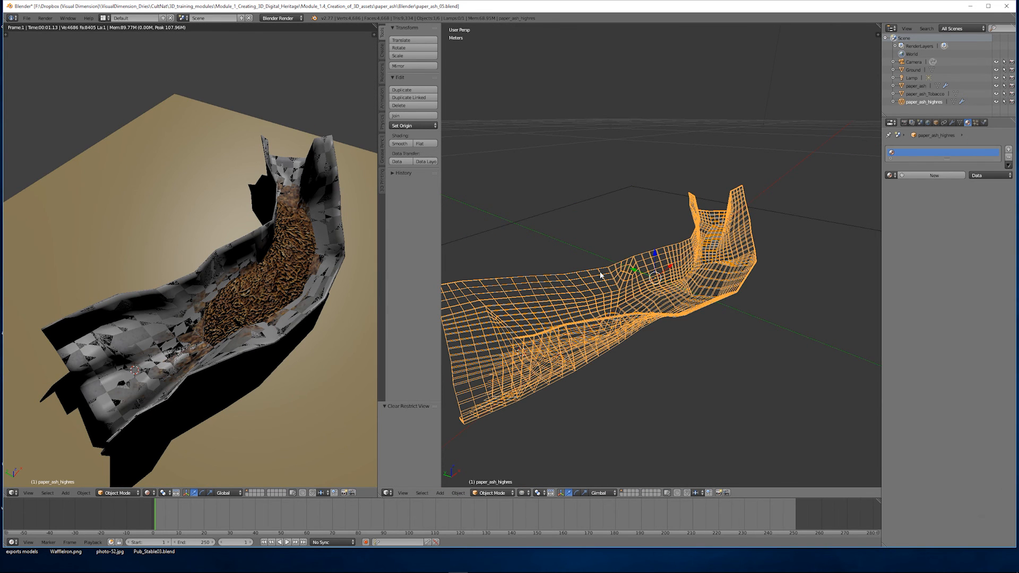
pyautogui.click(890, 175)
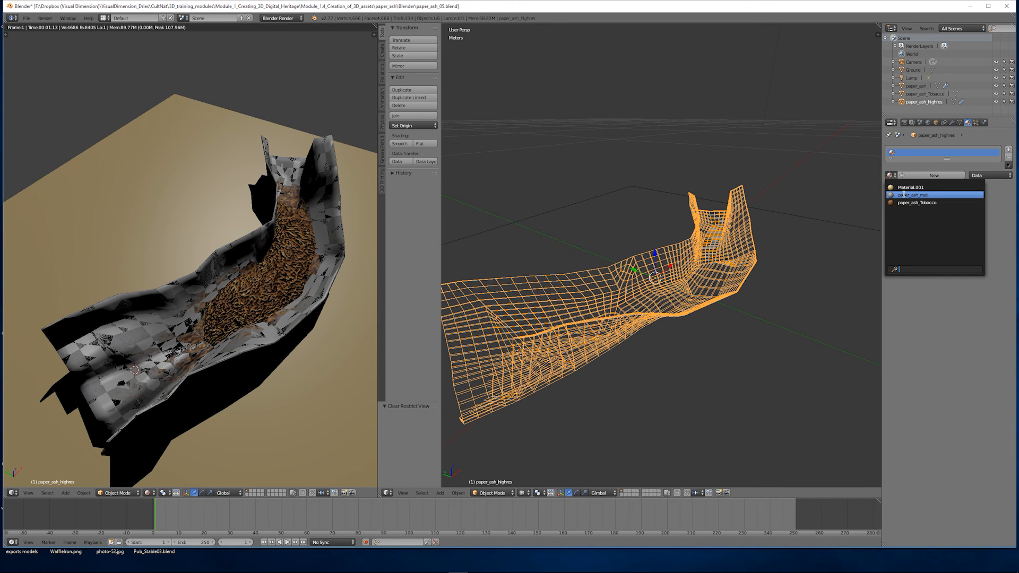
pyautogui.click(903, 195)
pyautogui.click(975, 123)
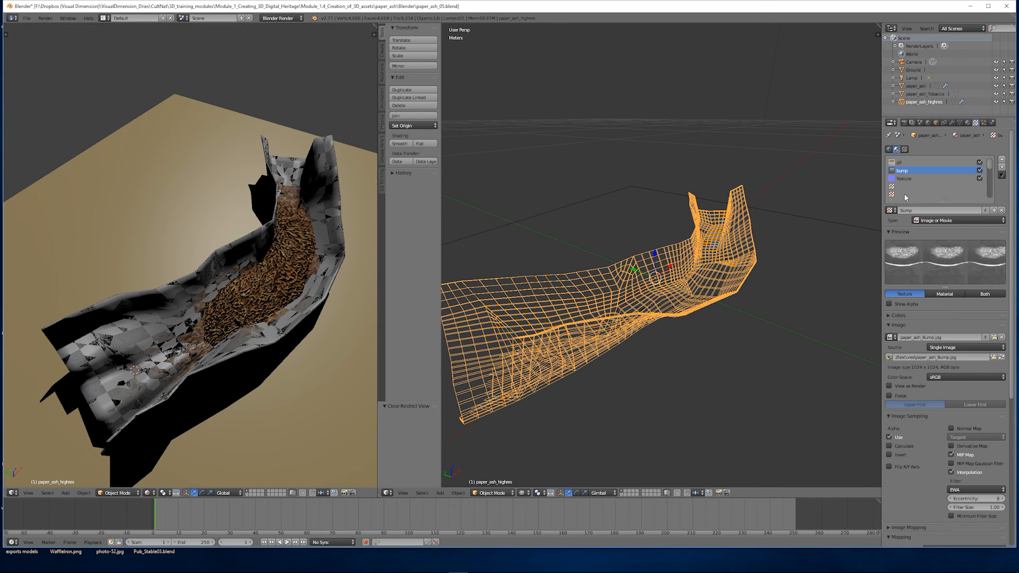
pyautogui.click(979, 179)
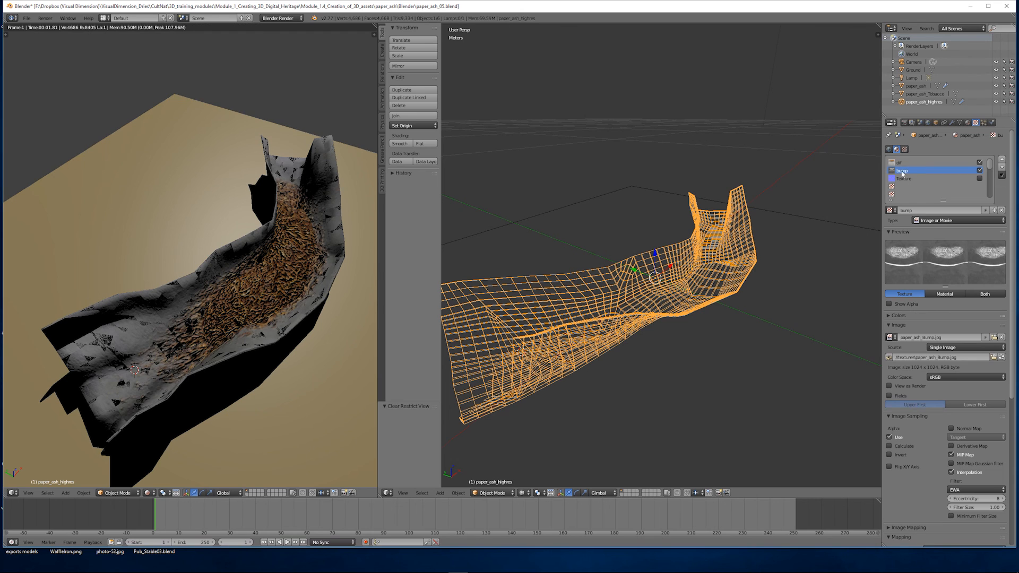
# Step: Bake the tangent-space normals of the bump-textured paper_ash_highres onto the low-resolution paper_ash's normal image, with paper_ash as the active object
pyautogui.keyDown('shift'); pyautogui.rightClick(646, 255); pyautogui.keyUp('shift')
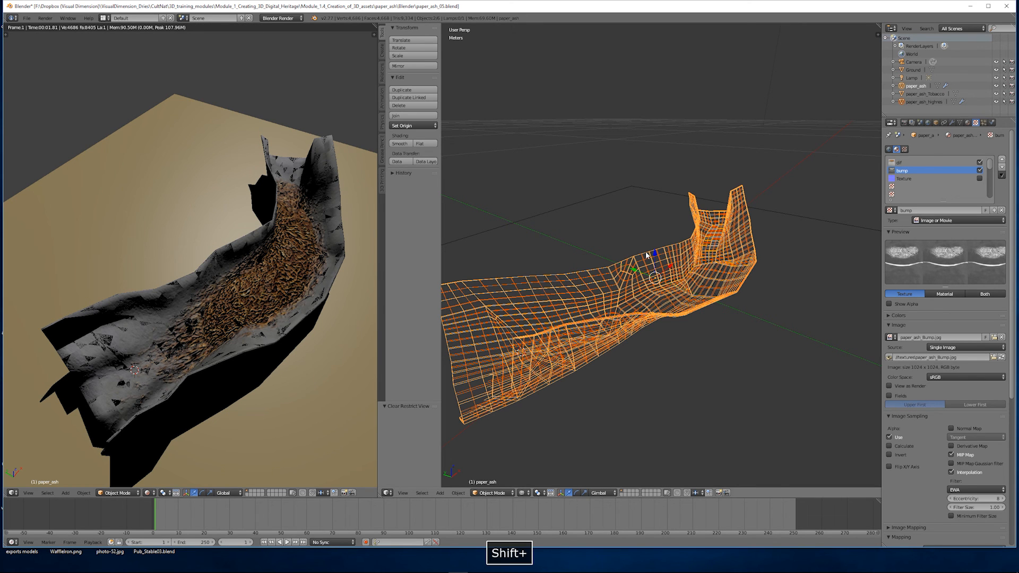
pyautogui.click(904, 123)
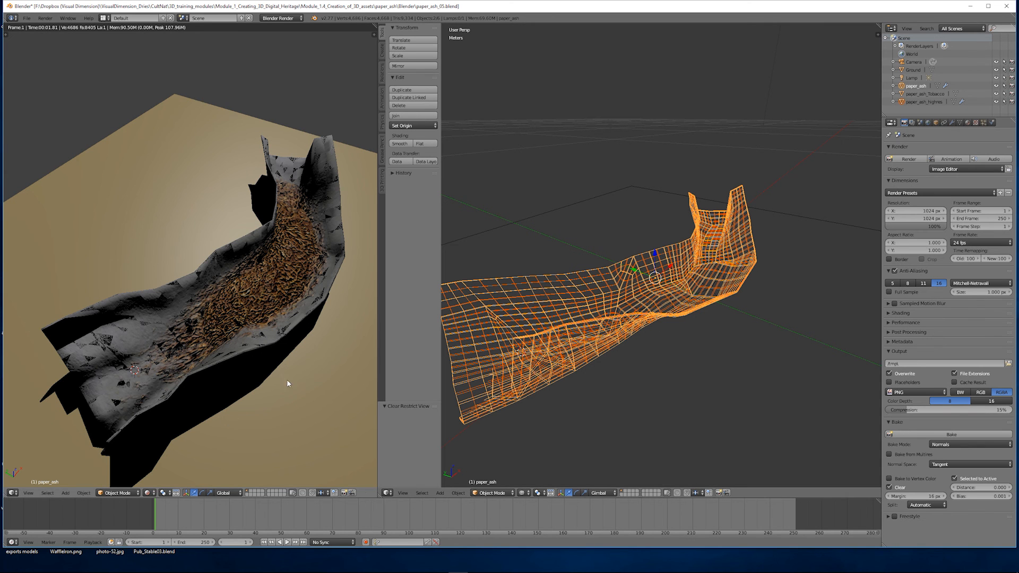
pyautogui.click(12, 493)
pyautogui.click(36, 431)
pyautogui.press('Tab')
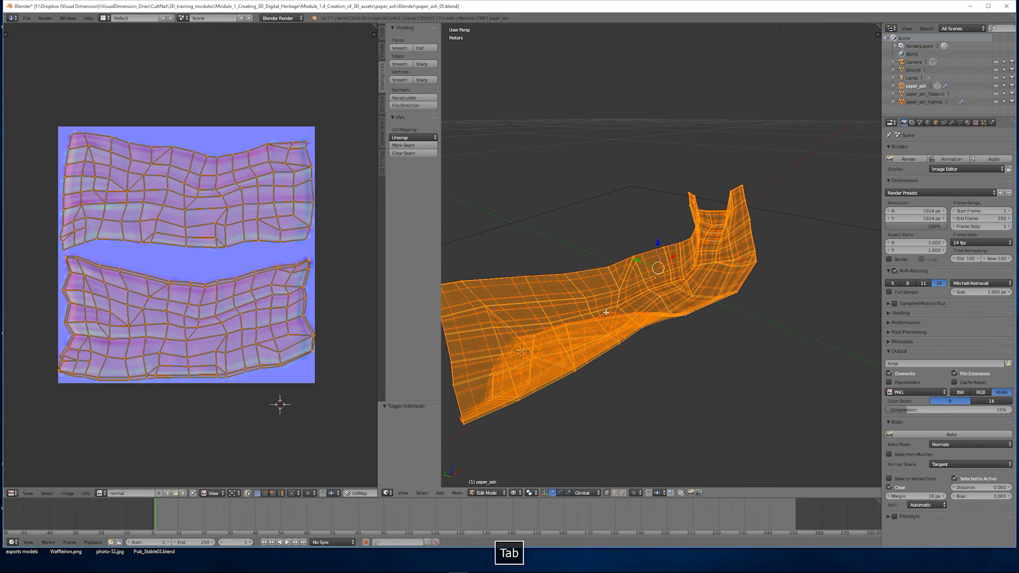
pyautogui.click(927, 434)
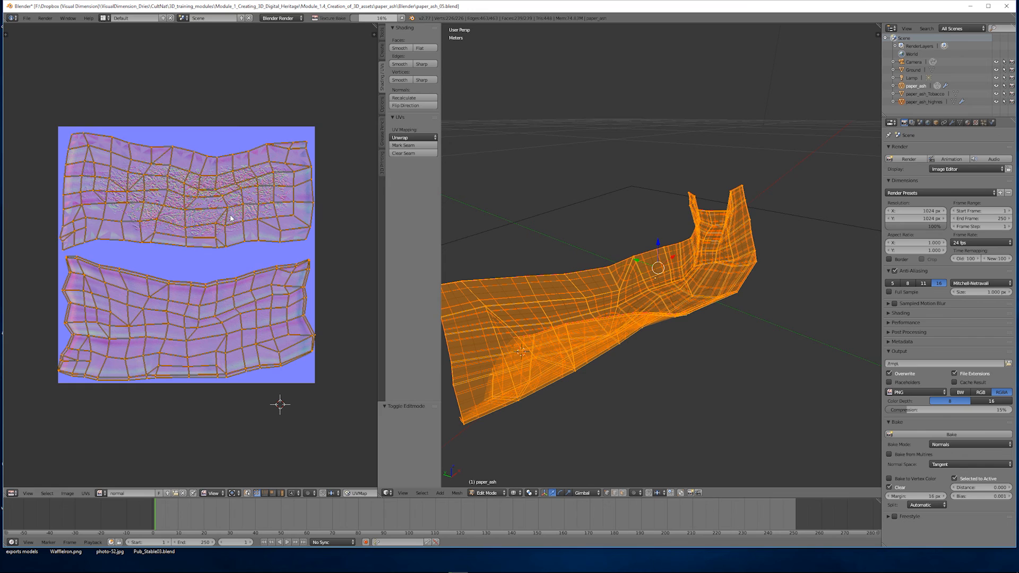
pyautogui.scroll(3, 215, 207)
pyautogui.scroll(-1, 193, 204)
pyautogui.keyDown('shift'); pyautogui.moveTo(191, 192); pyautogui.dragTo(236, 216, button='middle'); pyautogui.keyUp('shift')
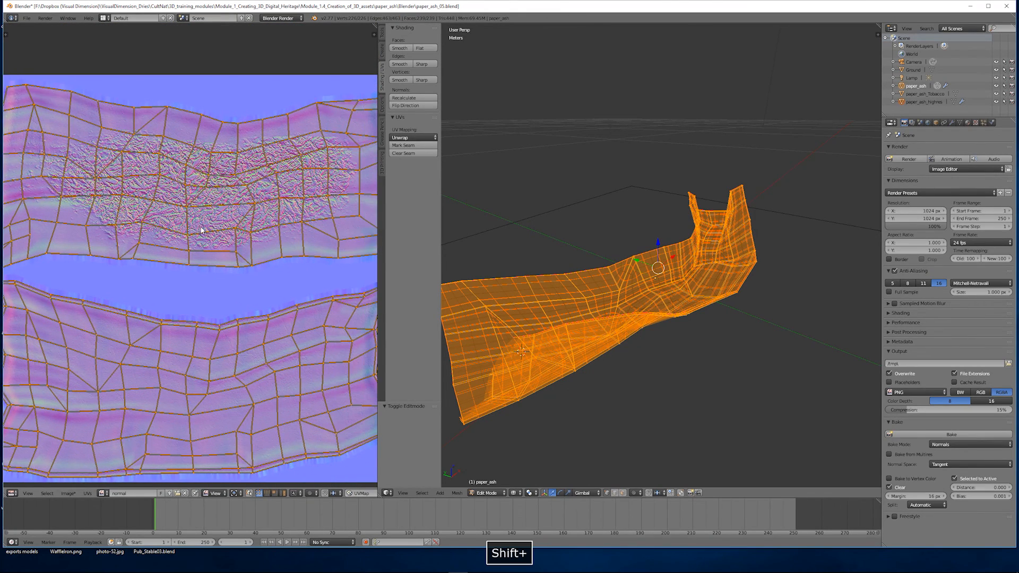
pyautogui.hotkey('shift', 'Home')
pyautogui.press('Tab')
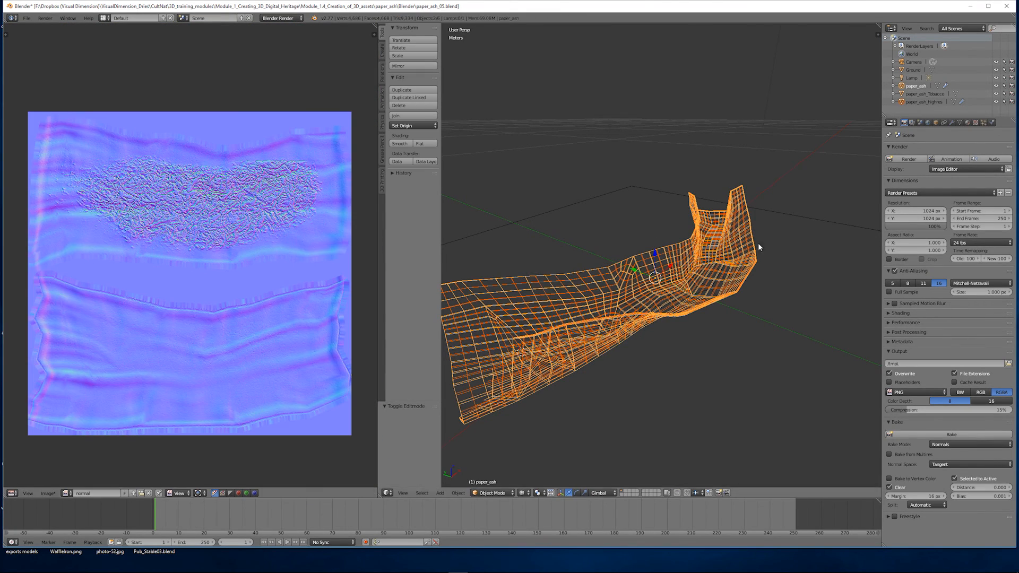
# Step: Save the scene as a new file version named paper_ash_07.blend in the same folder
pyautogui.click(967, 122)
pyautogui.click(975, 122)
pyautogui.click(901, 170)
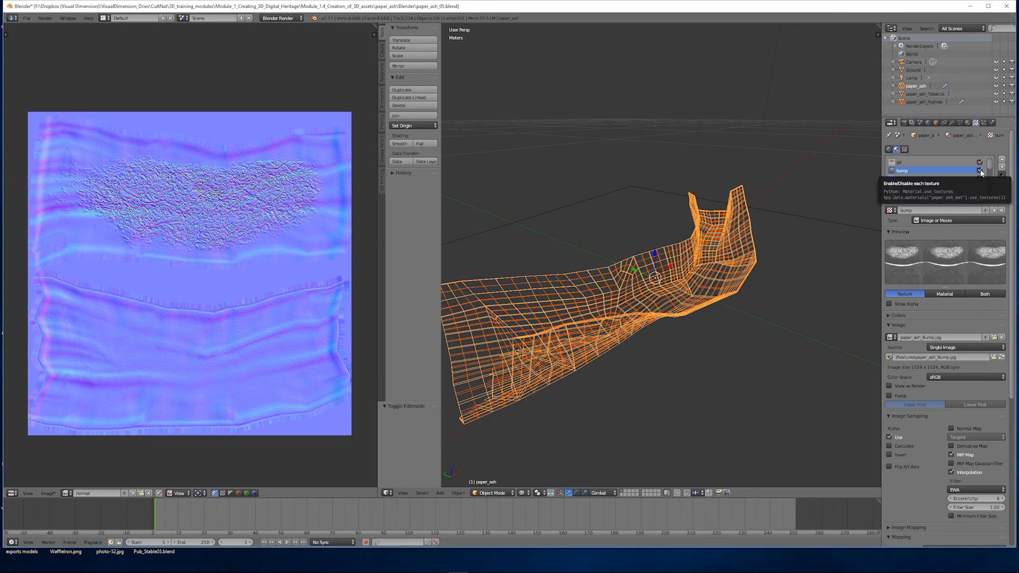
pyautogui.click(26, 18)
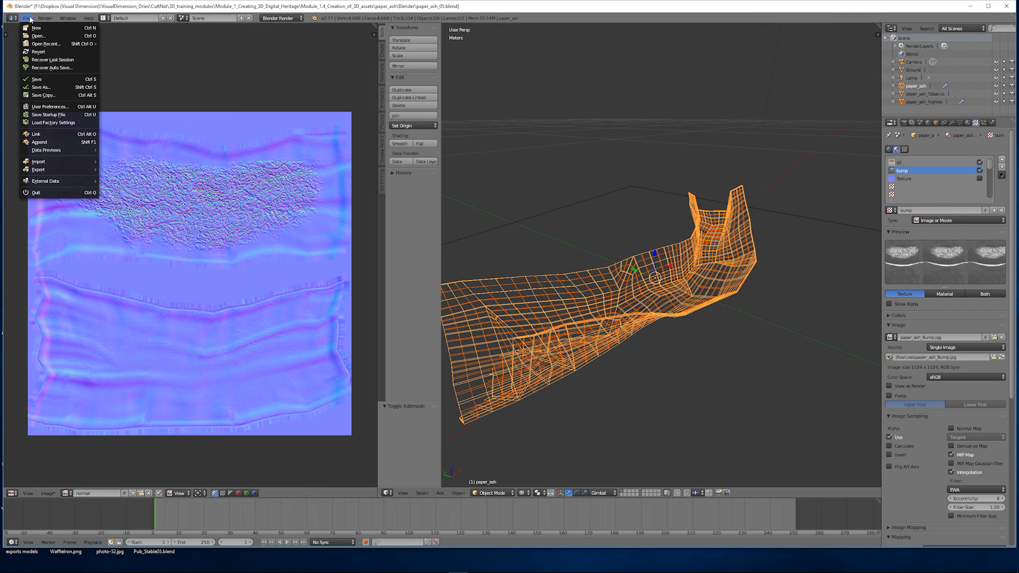
pyautogui.click(55, 86)
pyautogui.click(148, 113)
pyautogui.click(957, 48)
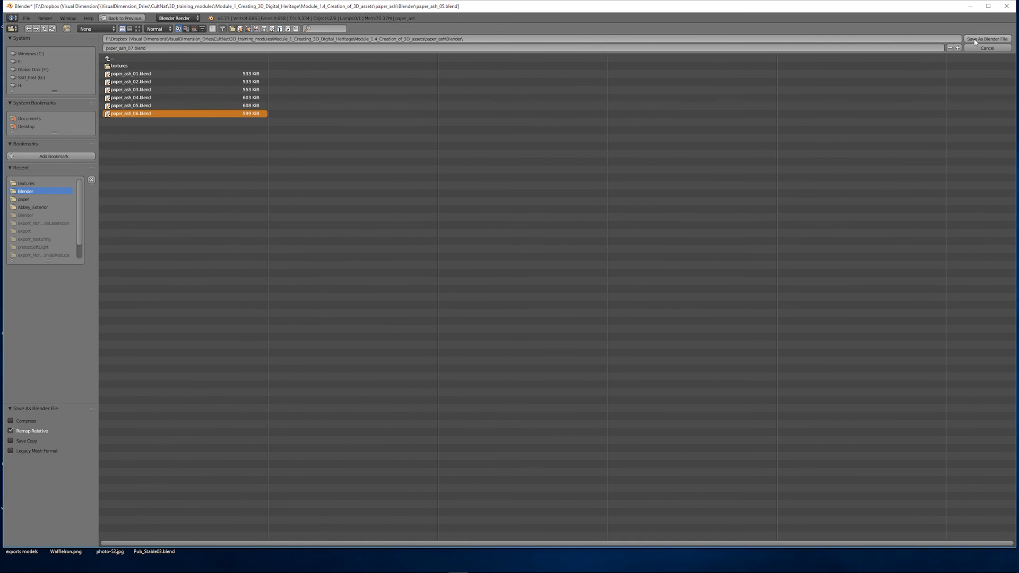
pyautogui.click(986, 39)
# Step: Remove the material from paper_ash_highres and hide that object
pyautogui.press('h')
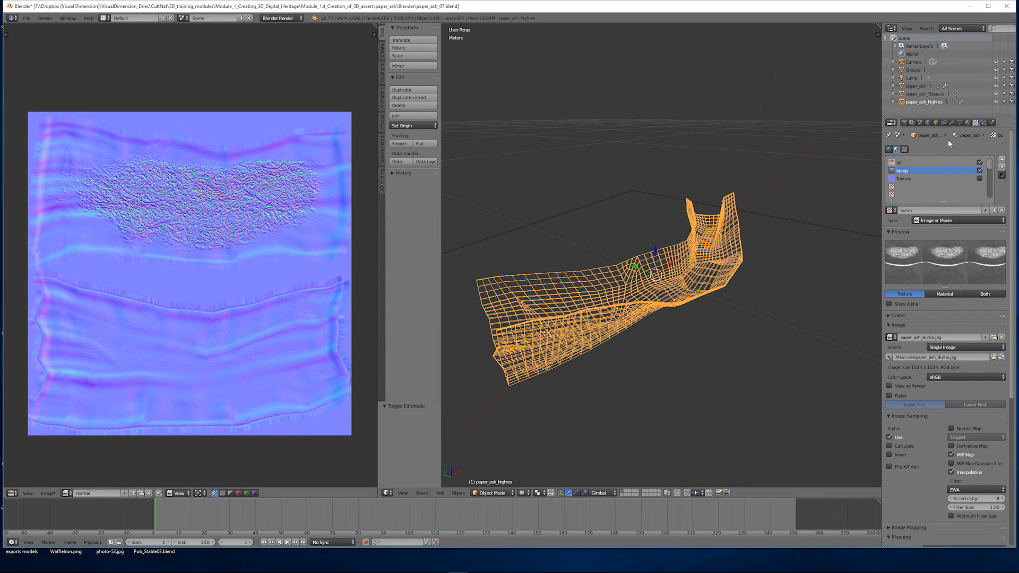
pyautogui.click(968, 123)
pyautogui.click(958, 175)
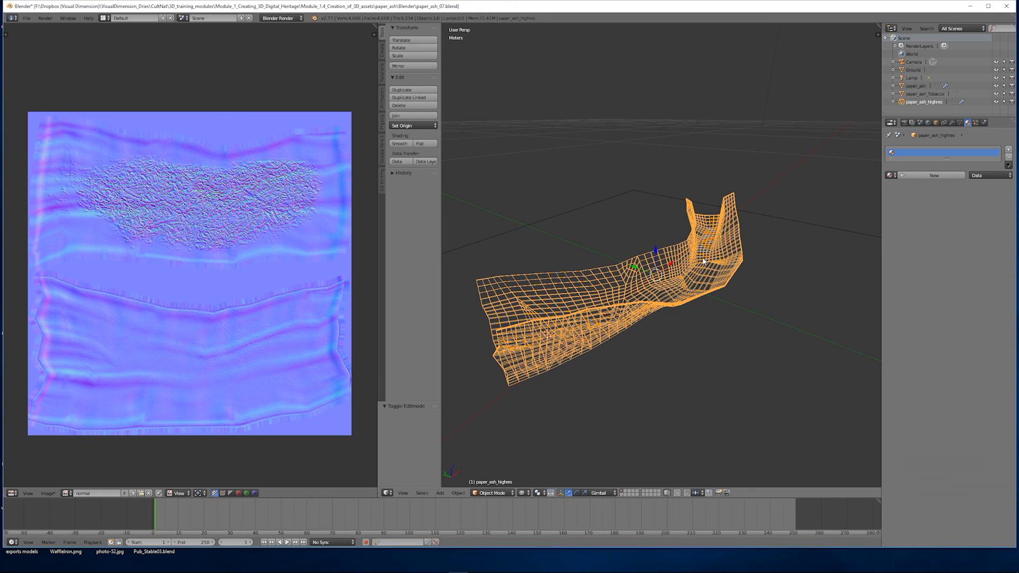
pyautogui.moveTo(657, 260); pyautogui.dragTo(656, 263, button='middle')
pyautogui.press('h')
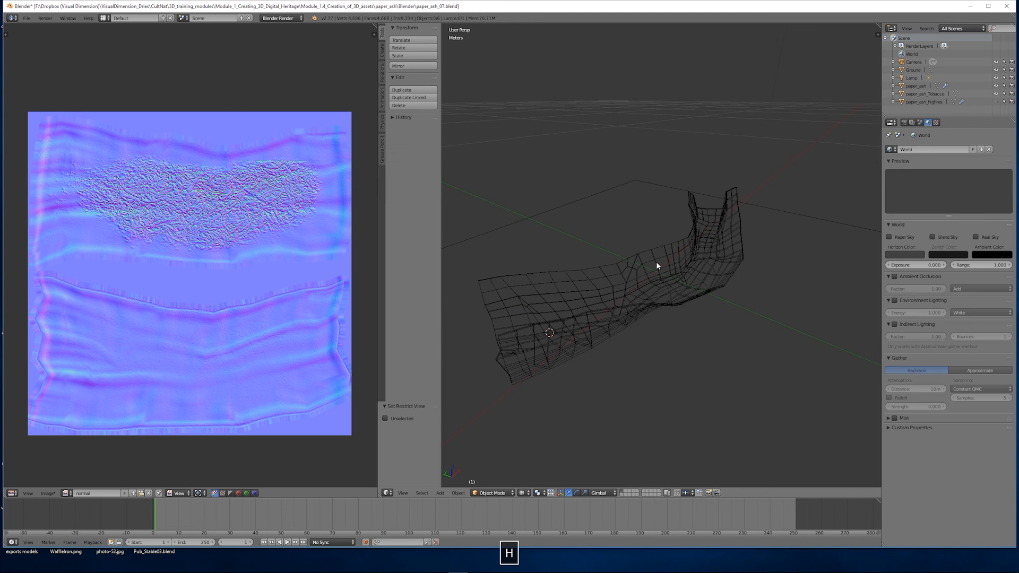
# Step: Select the low-resolution paper_ash and change the wireframe 3D view to a shading mode that displays its textures
pyautogui.rightClick(656, 262)
pyautogui.scroll(2, 655, 262)
pyautogui.click(521, 492)
pyautogui.click(529, 460)
pyautogui.moveTo(660, 260); pyautogui.dragTo(732, 286, button='middle')
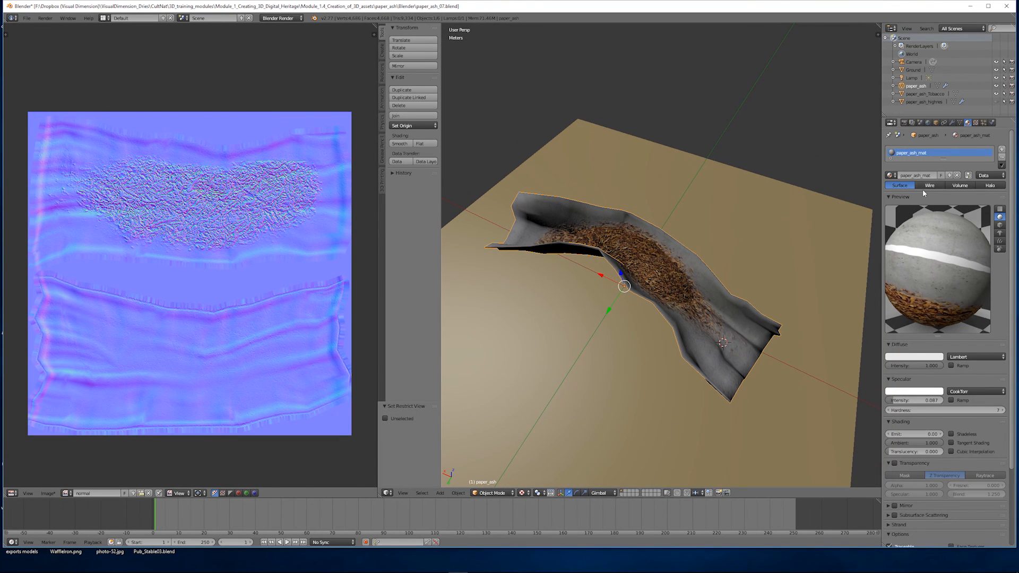
# Step: Replace the bump effect of paper_ash_mat by enabling its normal map texture slot and disabling its bump slot, and save the file
pyautogui.click(975, 122)
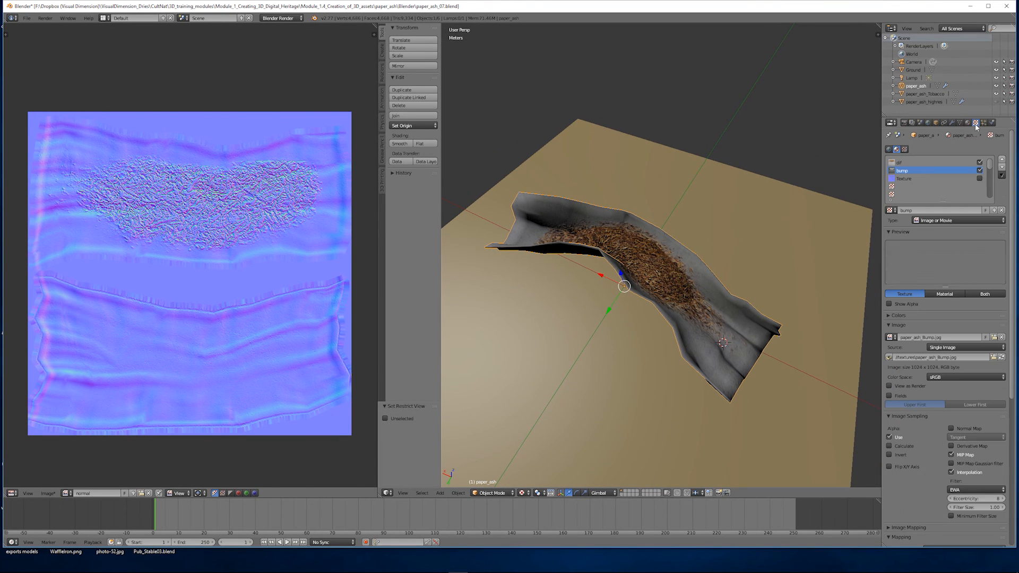
pyautogui.click(980, 179)
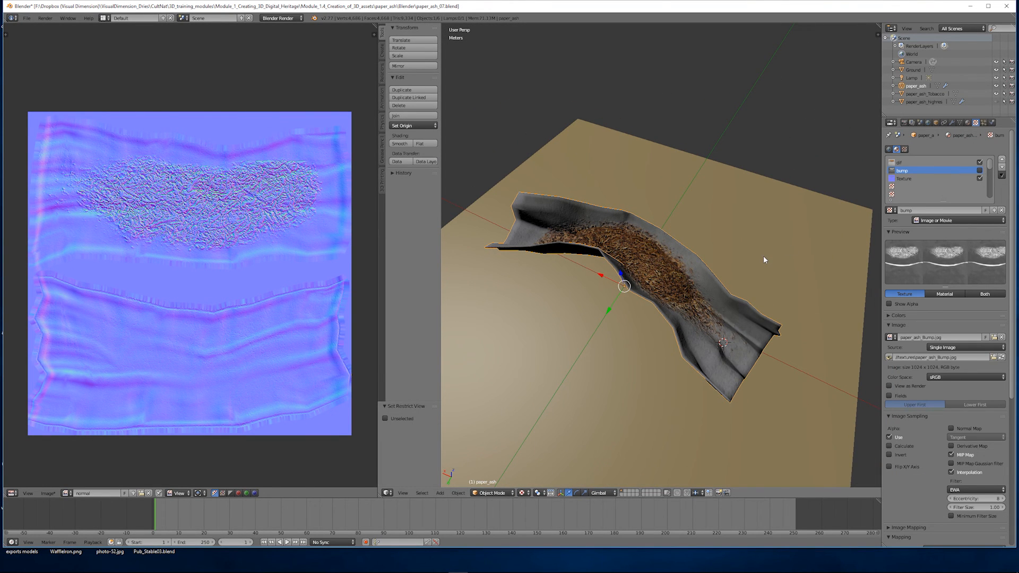
pyautogui.scroll(3, 763, 256)
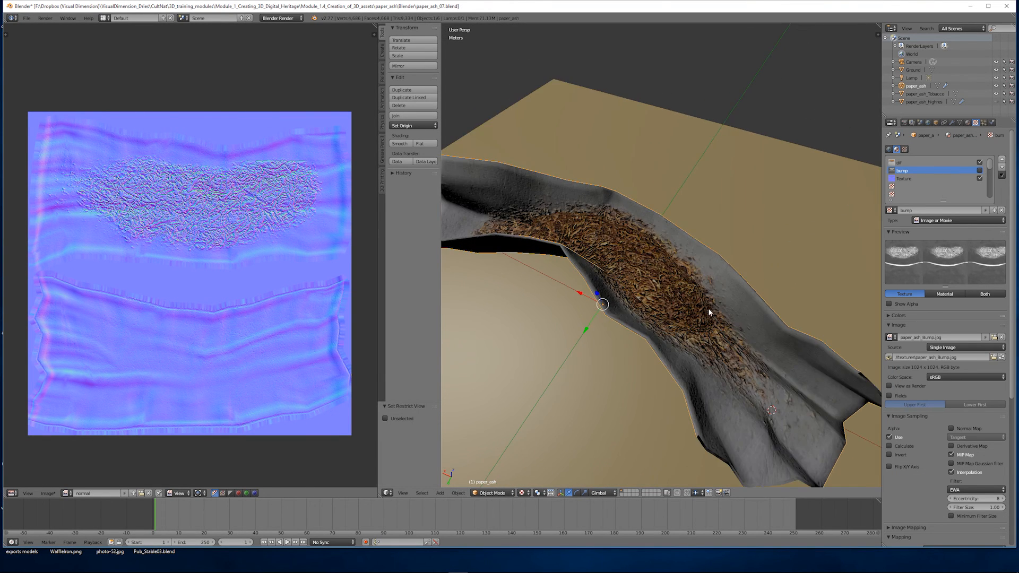
pyautogui.click(979, 171)
pyautogui.moveTo(708, 267)
pyautogui.mouseDown(button='middle')
pyautogui.moveTo(624, 273)
pyautogui.moveTo(594, 254)
pyautogui.moveTo(623, 256)
pyautogui.moveTo(639, 244)
pyautogui.mouseUp(button='middle')
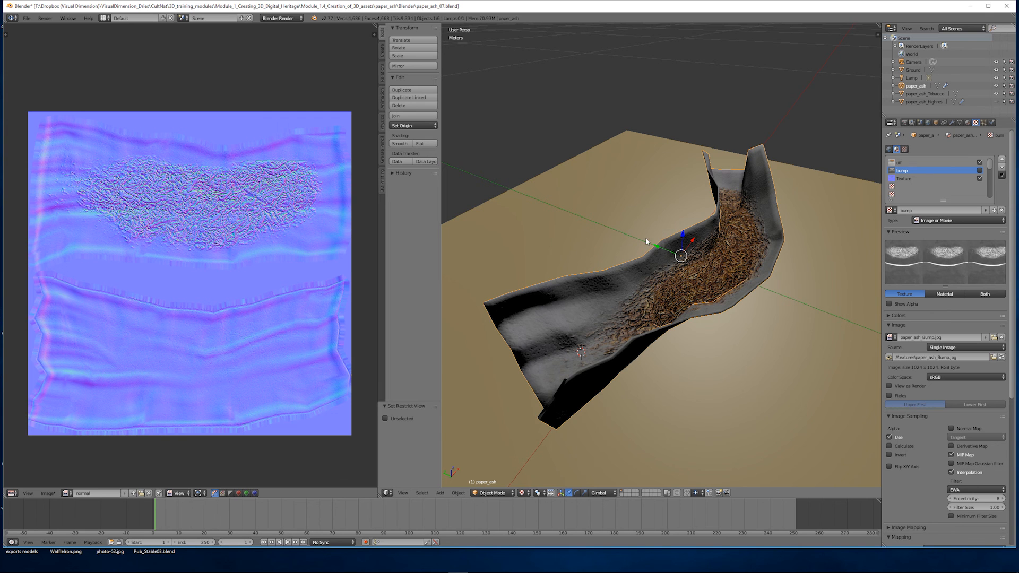
pyautogui.click(26, 19)
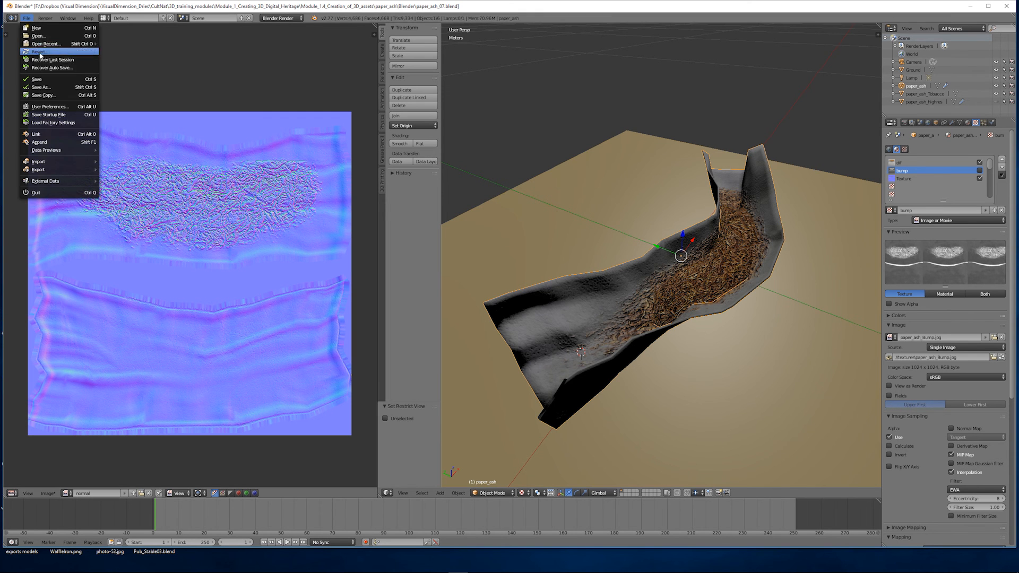
pyautogui.click(43, 78)
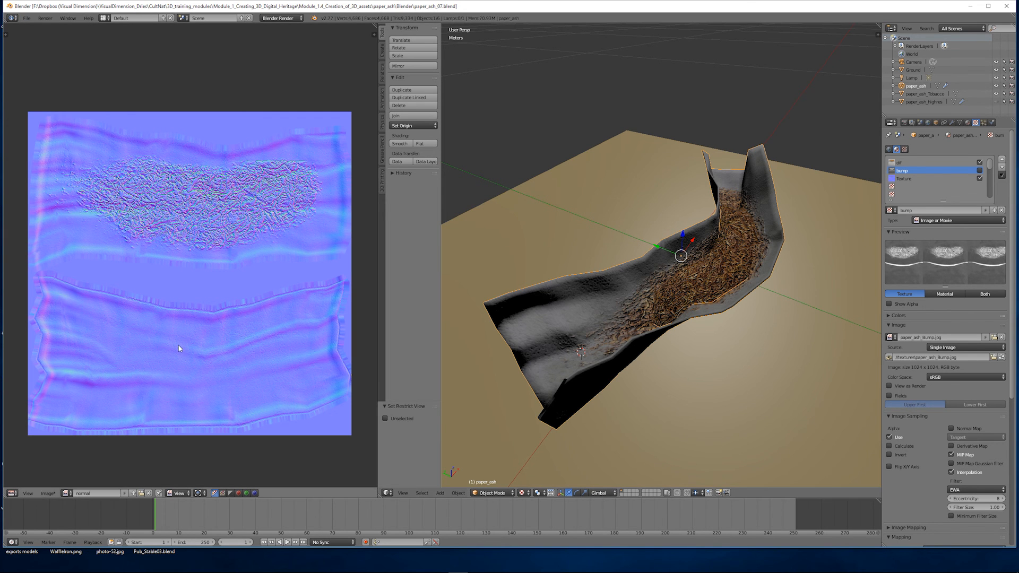